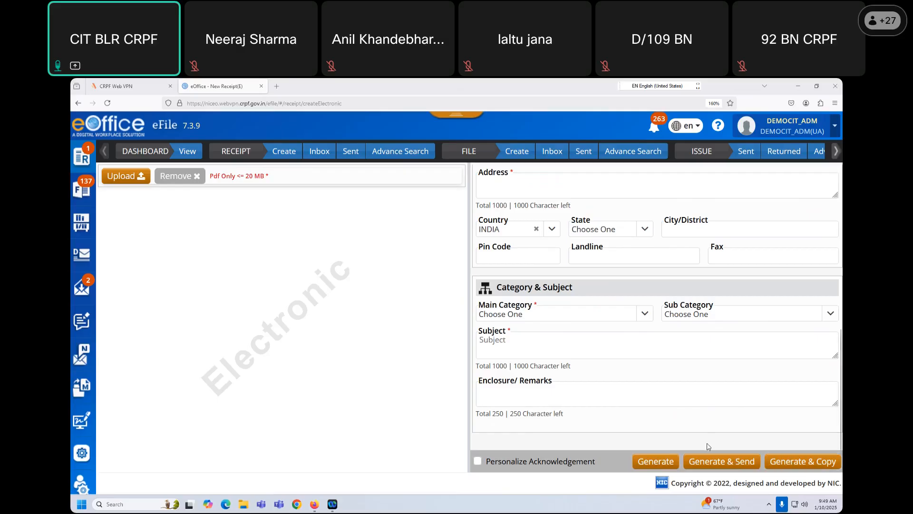
- Bring up the blank New File form with Electronic nature and NON SFS type
scroll(709, 447, up, 5)
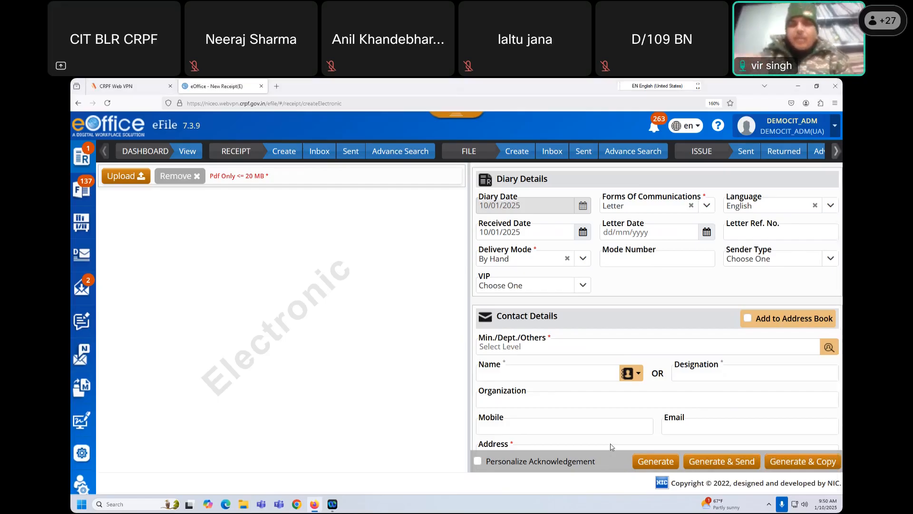
scroll(664, 366, down, 2)
scroll(665, 364, up, 3)
scroll(664, 366, down, 3)
scroll(661, 365, up, 3)
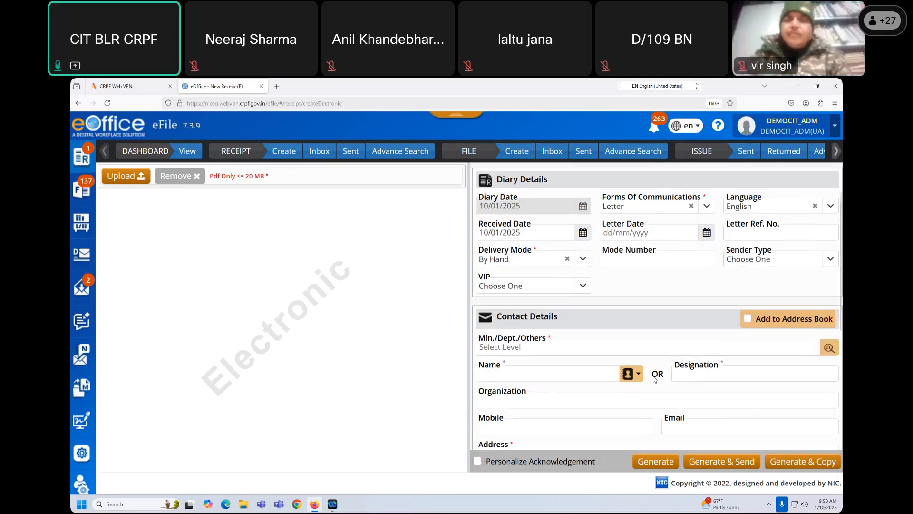
click(518, 152)
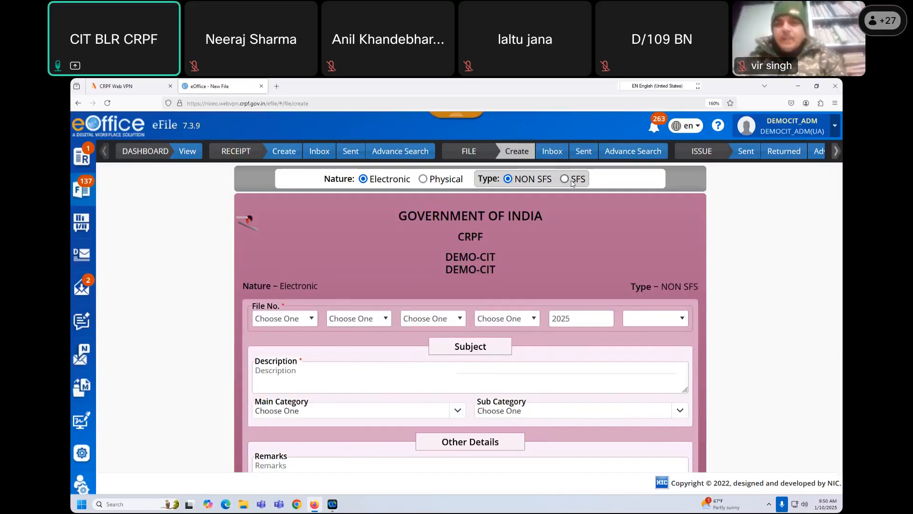
- Switch the new file to SFS type and go through the File No. and Description fields
click(564, 180)
click(349, 317)
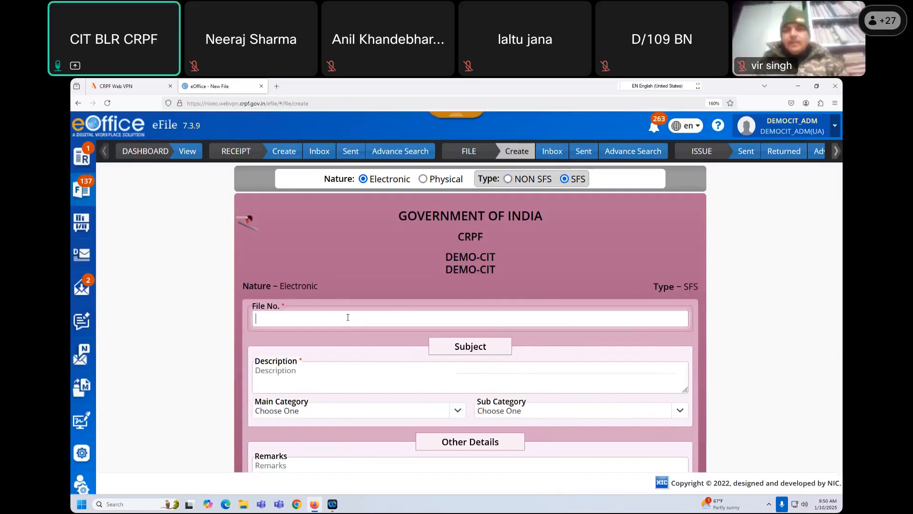
scroll(288, 289, down, 2)
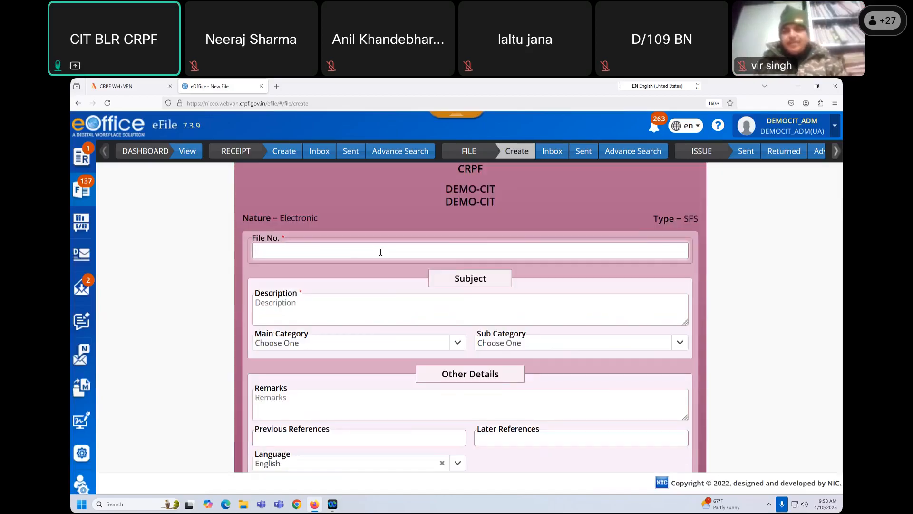
click(336, 311)
scroll(335, 312, down, 2)
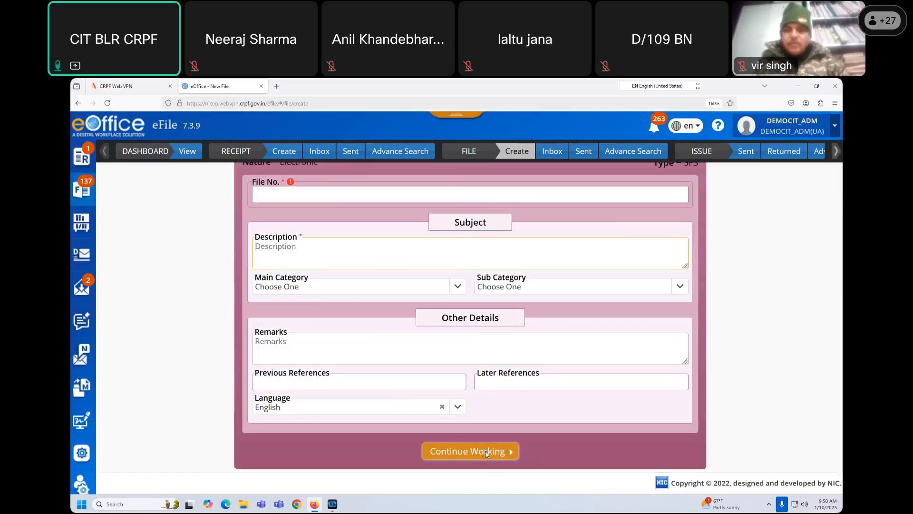
scroll(439, 436, up, 3)
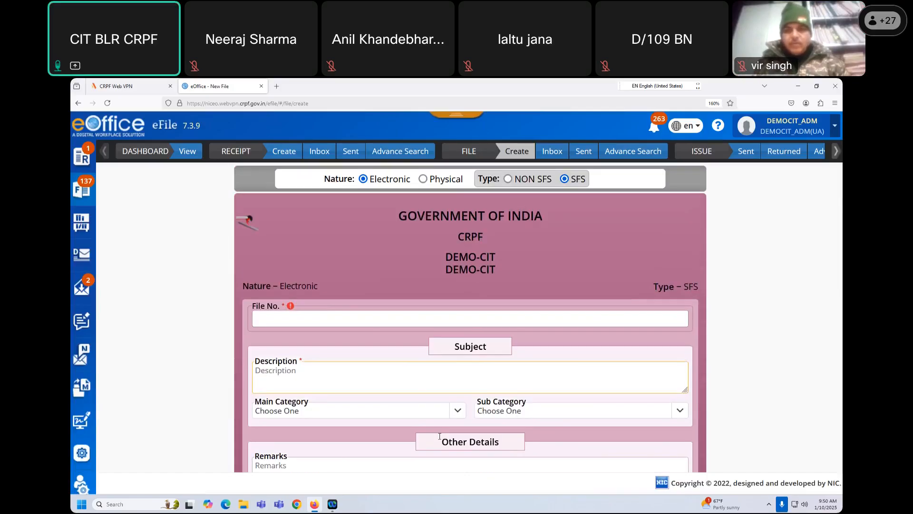
- Browse the Created files list, then show the File Inbox of 173 received files
click(82, 186)
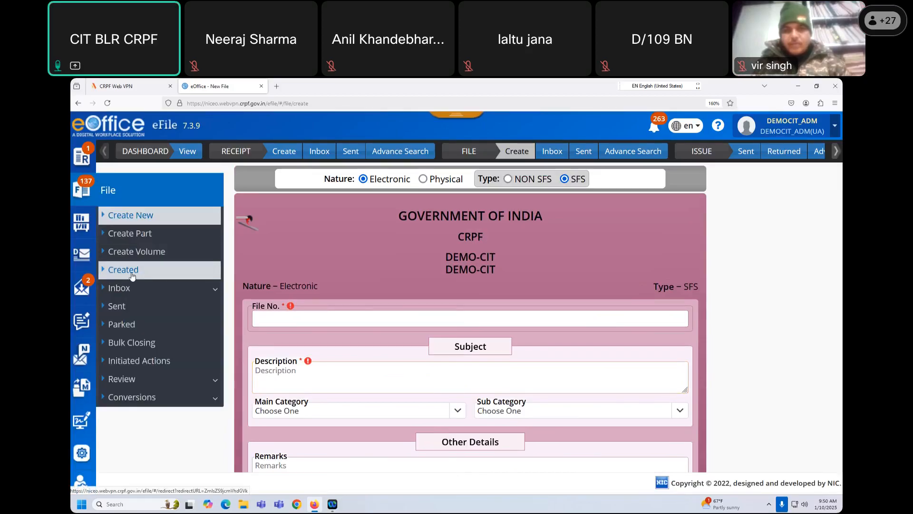
click(135, 272)
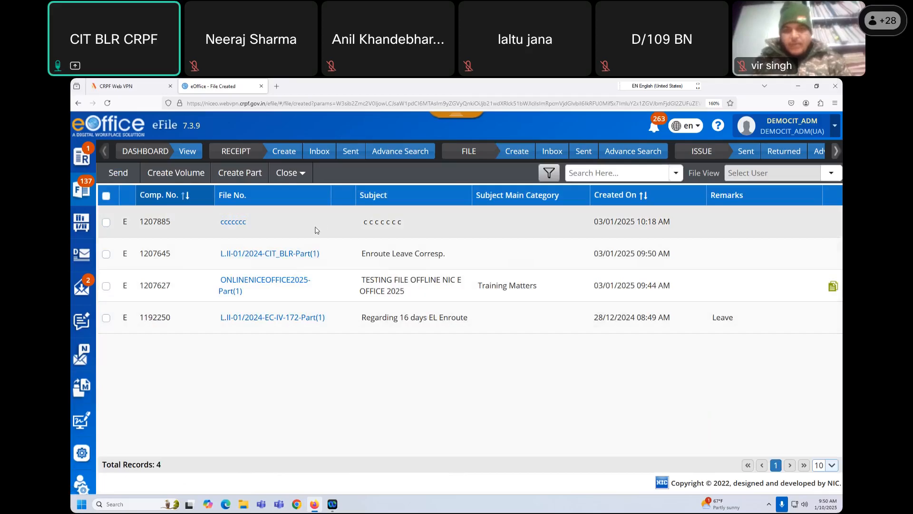
click(551, 152)
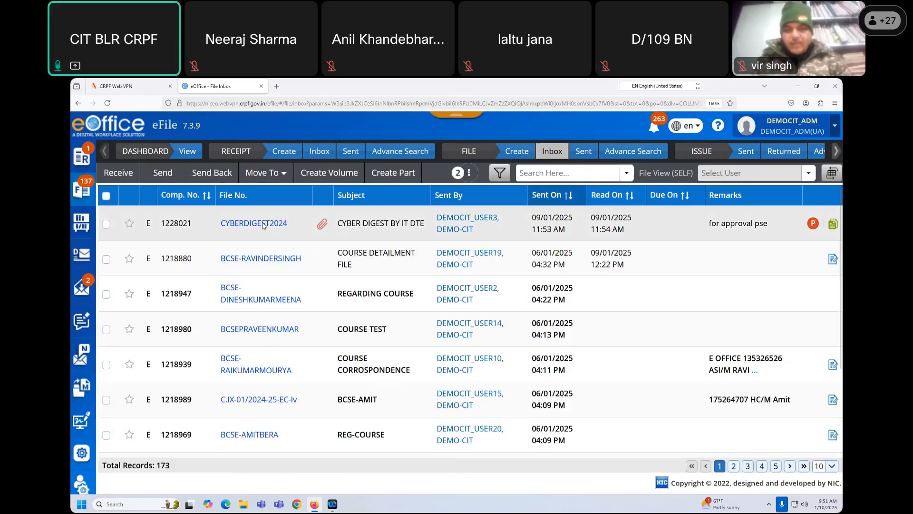
- Open CYBERDIGEST2024 and replace its note's Devanagari text with 'fghfg fhhjv vhj vhj'
click(263, 224)
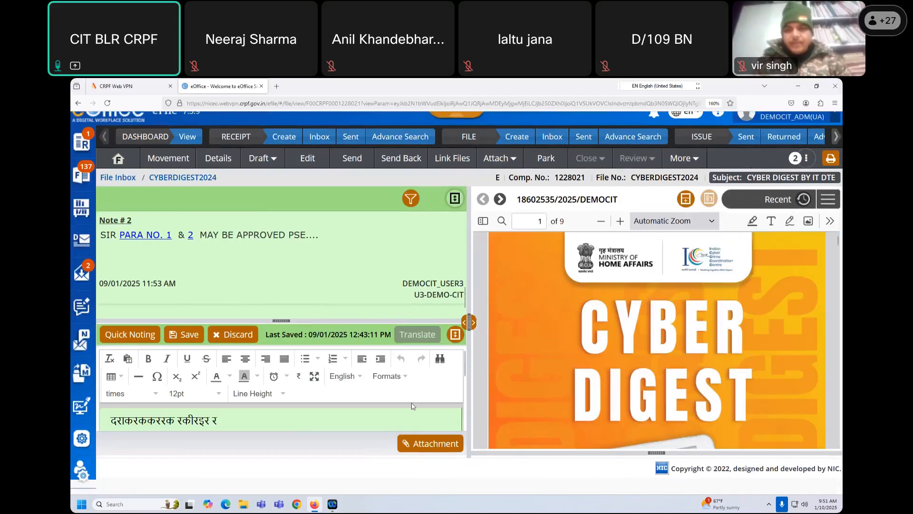
click(455, 334)
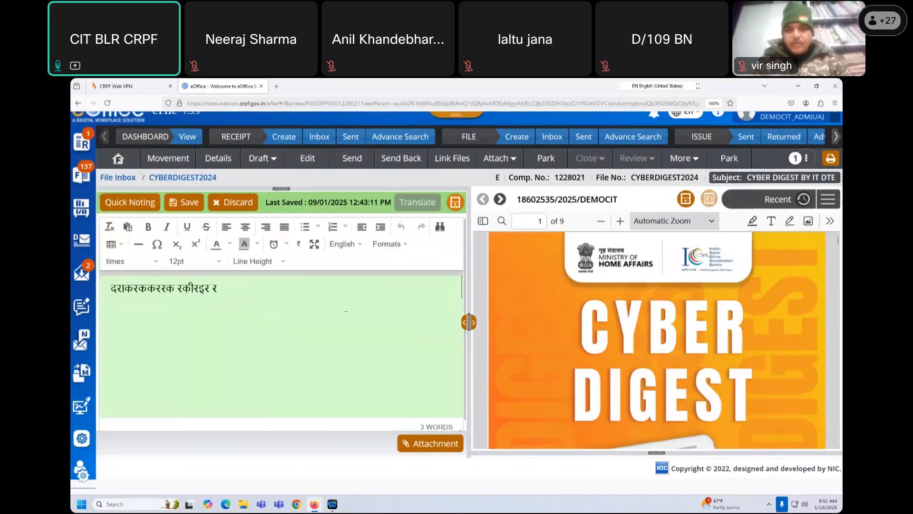
drag(223, 292, 106, 279)
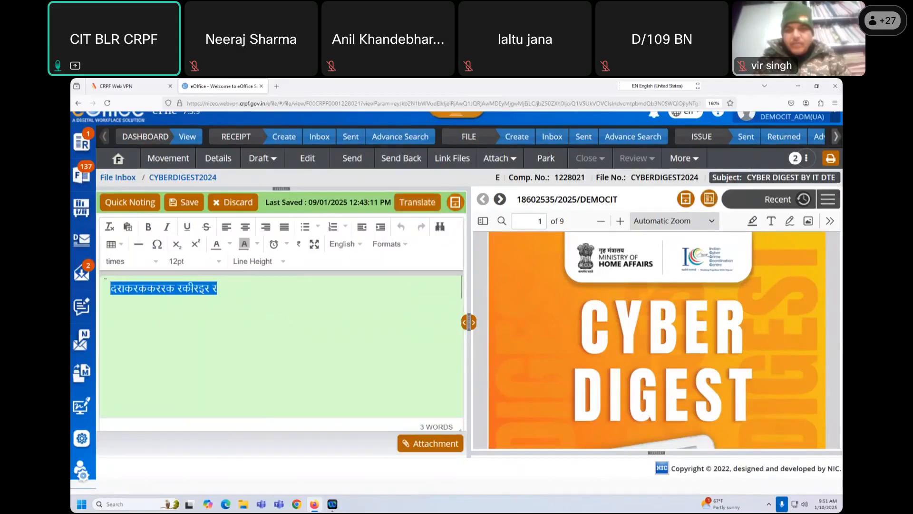
key(BackSpace)
text(fghfg fhhjv vhj vhj)
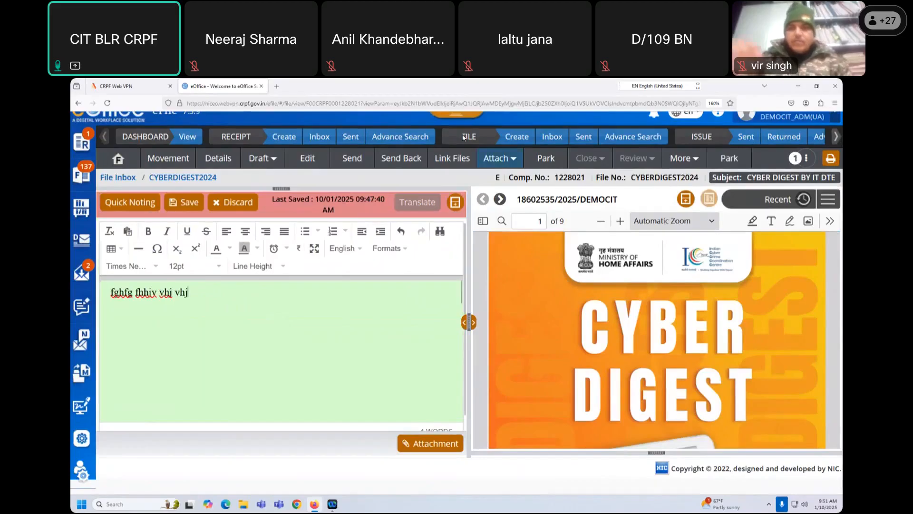
key(super+space)
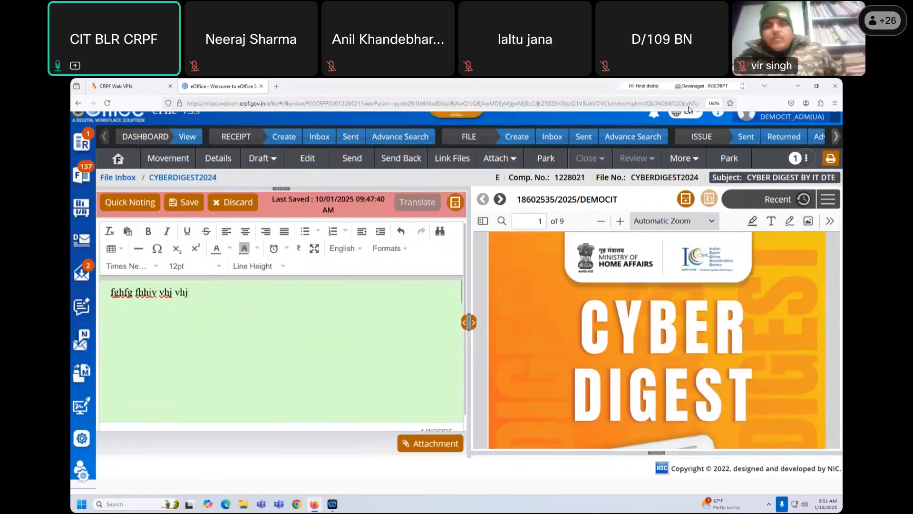
key(super+space)
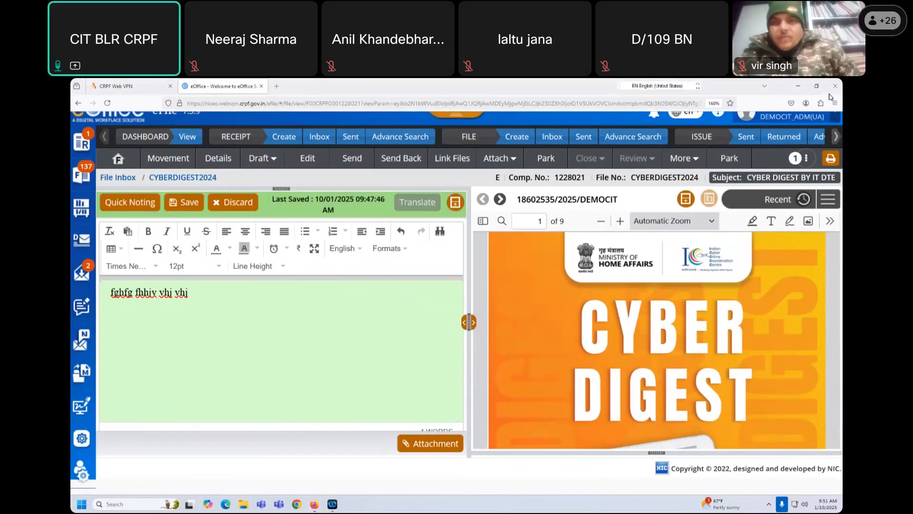
key(super+space)
- Select the Hindi Indic Input 2 keyboard from the language bar
click(703, 87)
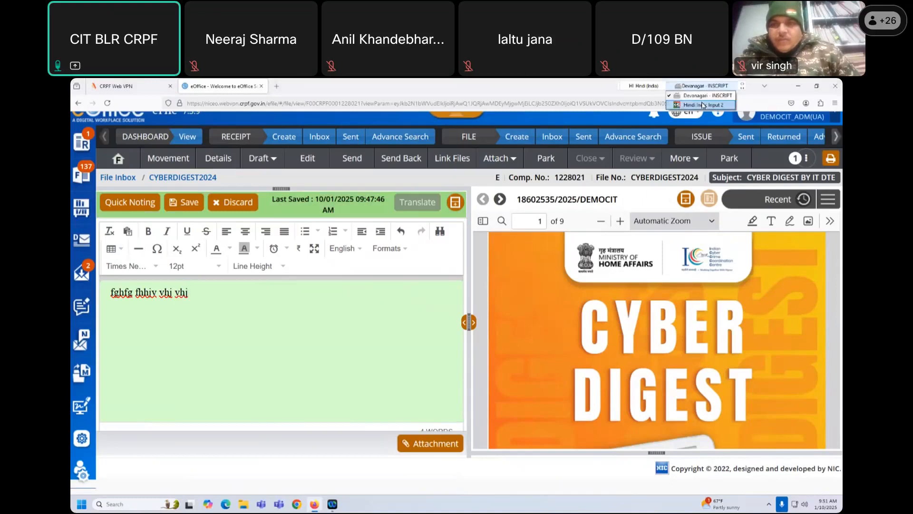
click(703, 105)
click(743, 86)
mouse_move(742, 98)
click(202, 304)
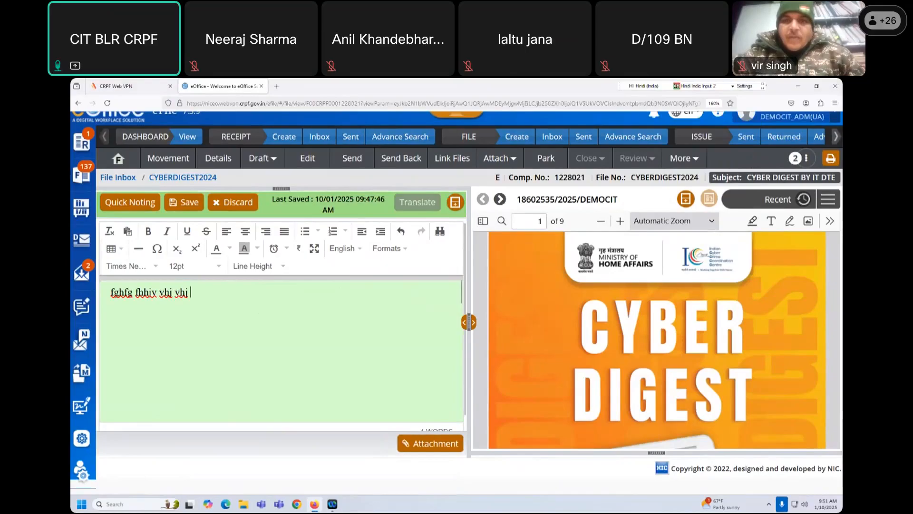
- Type Hindi Devanagari text after the English sample, switch back to English, and save the note
text(हीहि हनीही ीर हीरह हीही)
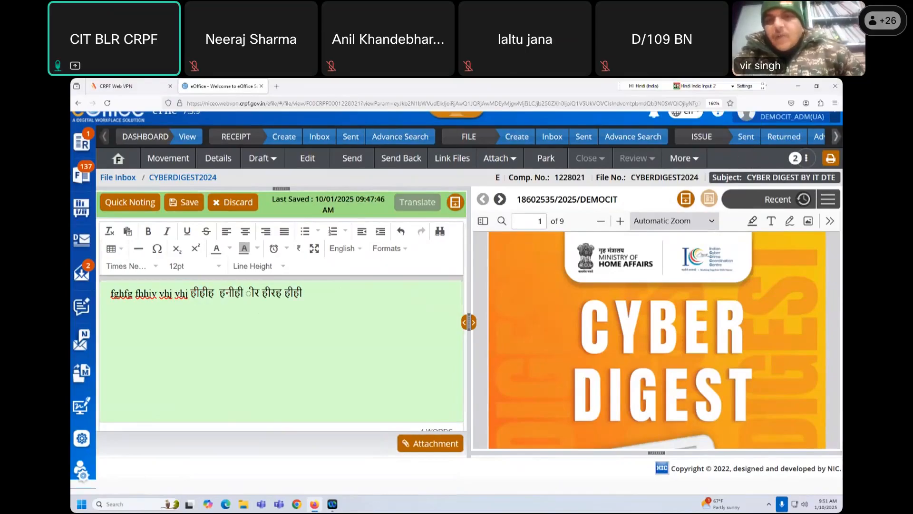
text(हीहीही)
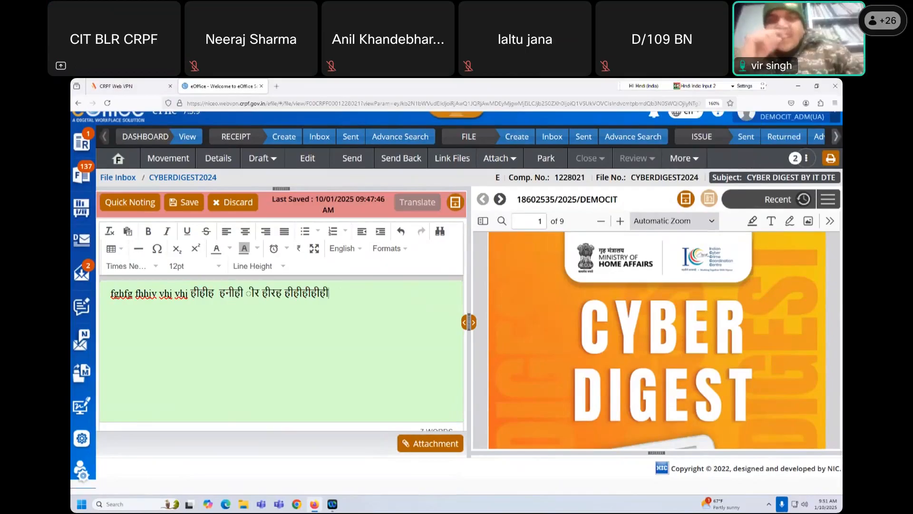
text(ररर)
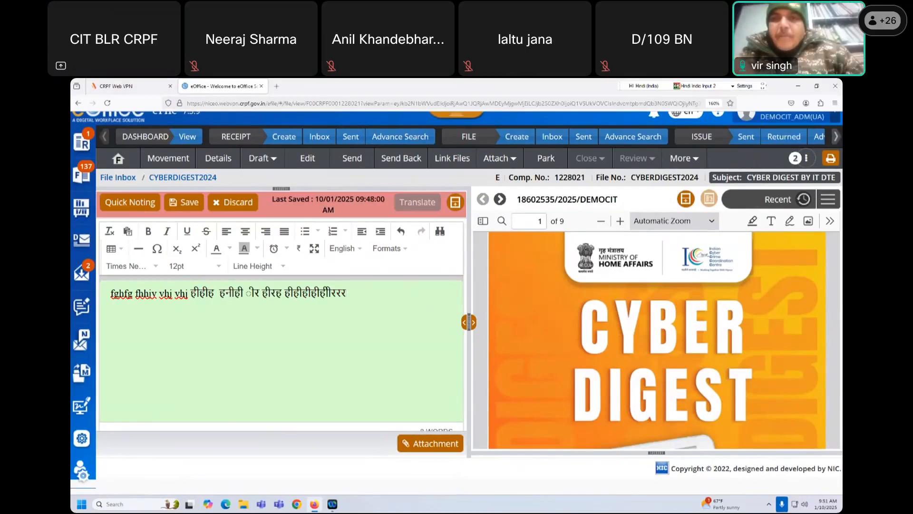
key(BackSpace)
key(BackSpace)
key(BackSpace)
key(BackSpace)
key(BackSpace)
key(BackSpace)
key(BackSpace)
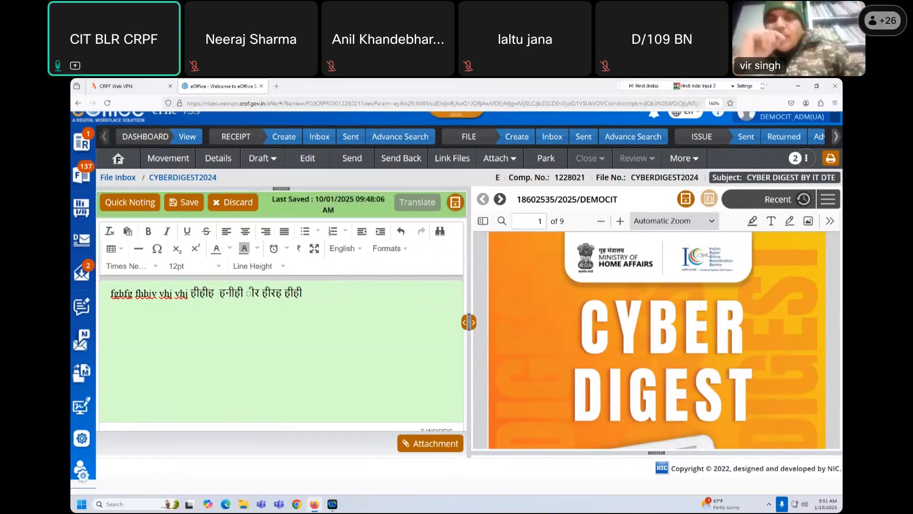
text(अइह ीऔ)
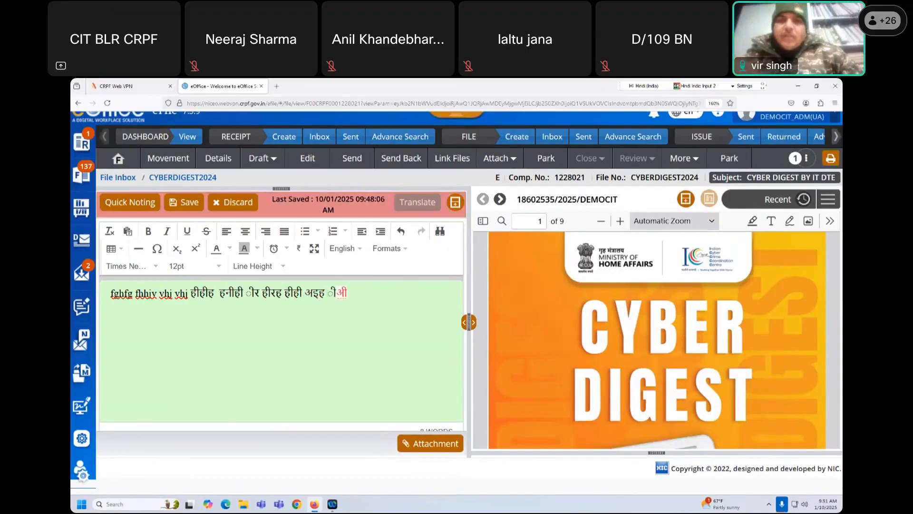
text(लनलन)
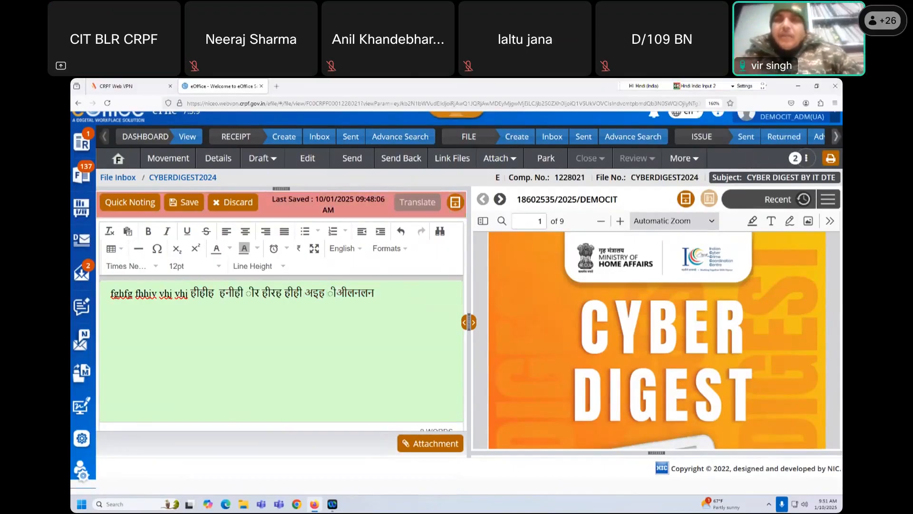
key(BackSpace)
key(BackSpace)
key(BackSpace)
key(BackSpace)
key(BackSpace)
key(BackSpace)
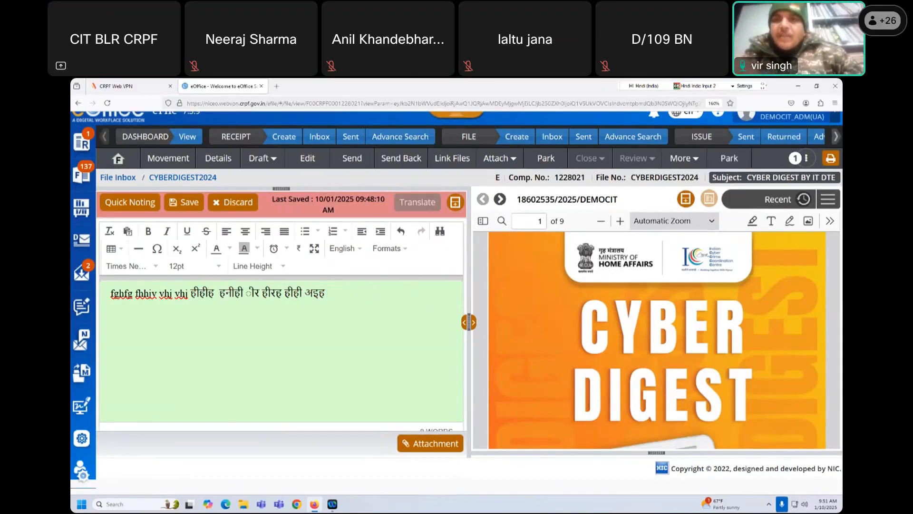
text(हिीअहीजलजिल हलहिजि)
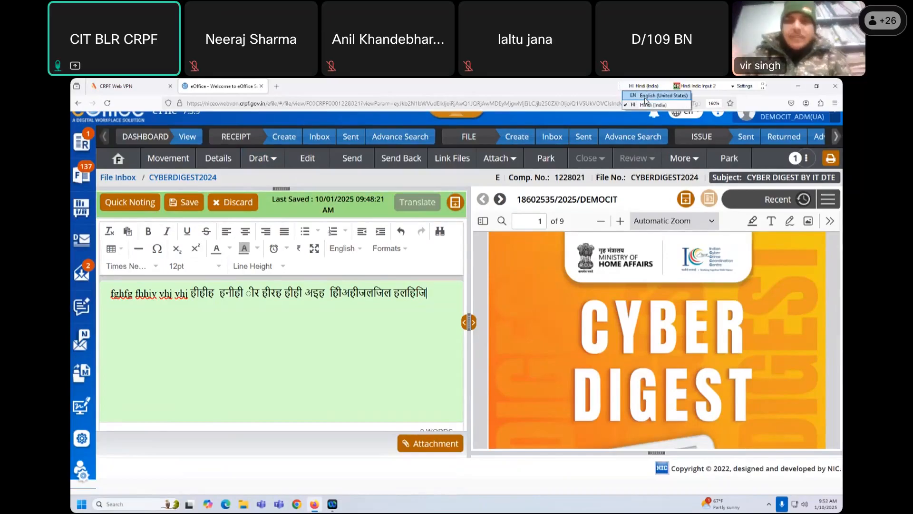
key(alt+shift)
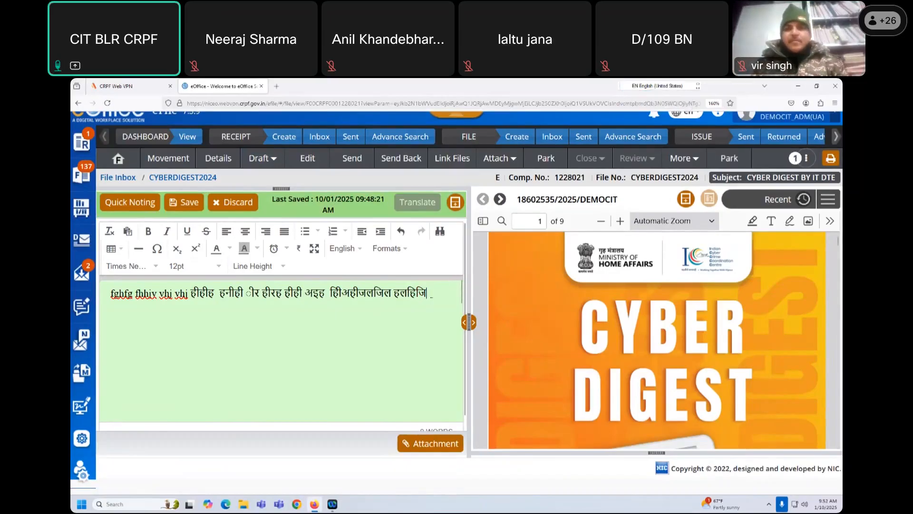
drag(431, 293, 152, 293)
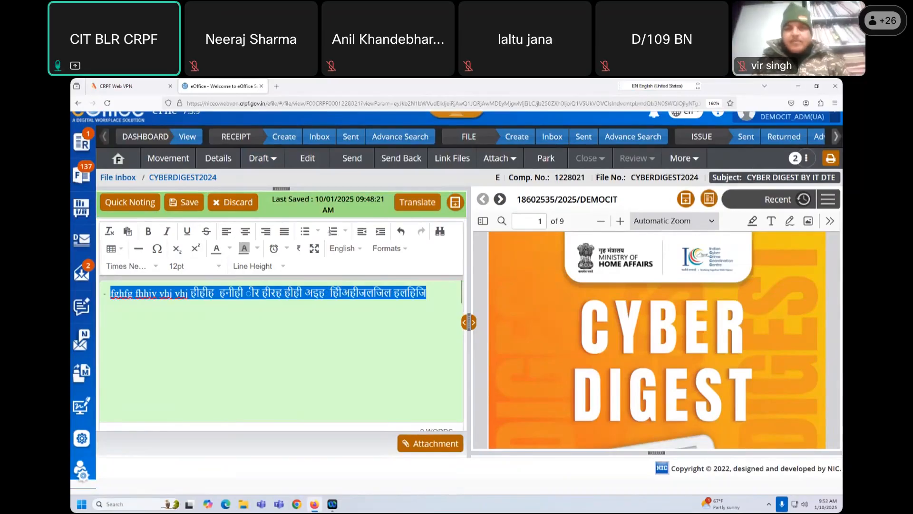
click(179, 206)
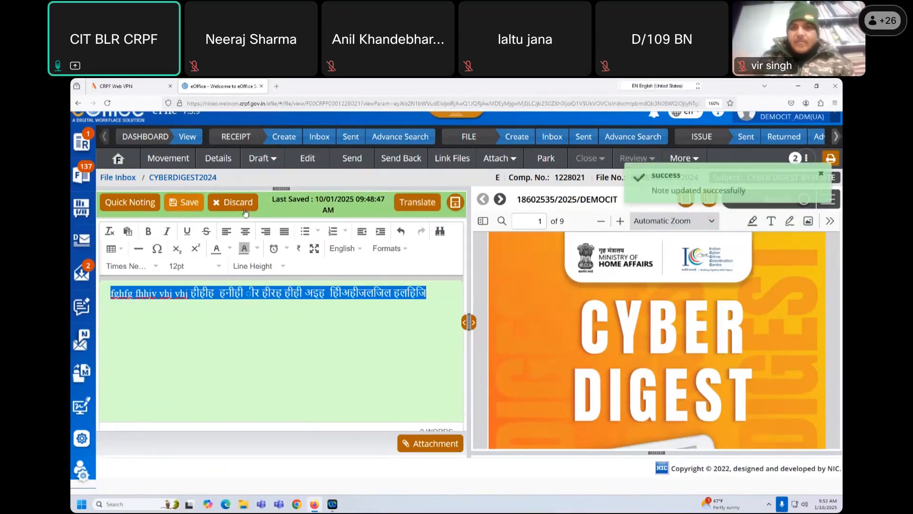
scroll(306, 343, up, 2)
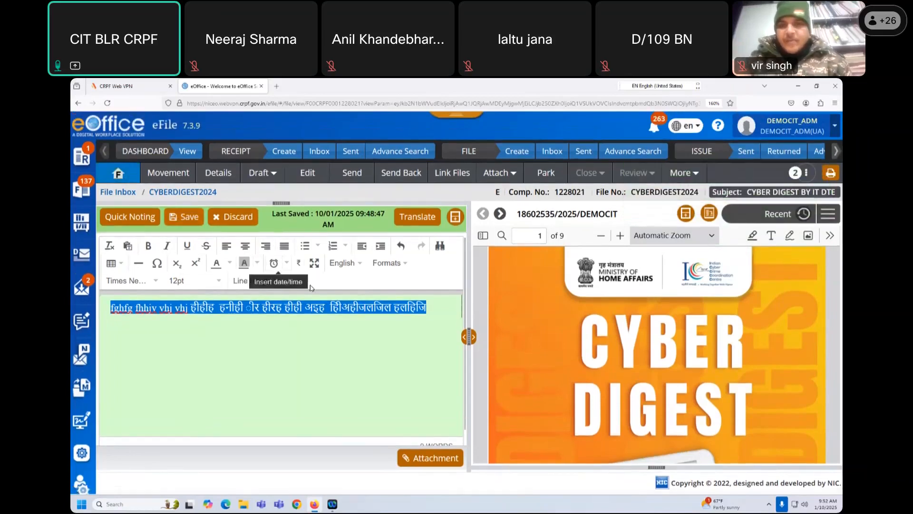
key(BackSpace)
key(ctrl+z)
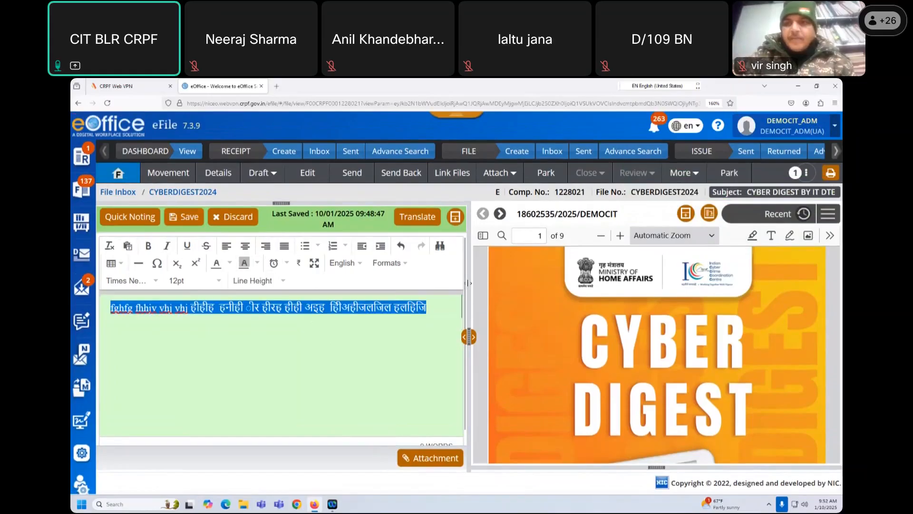
click(434, 325)
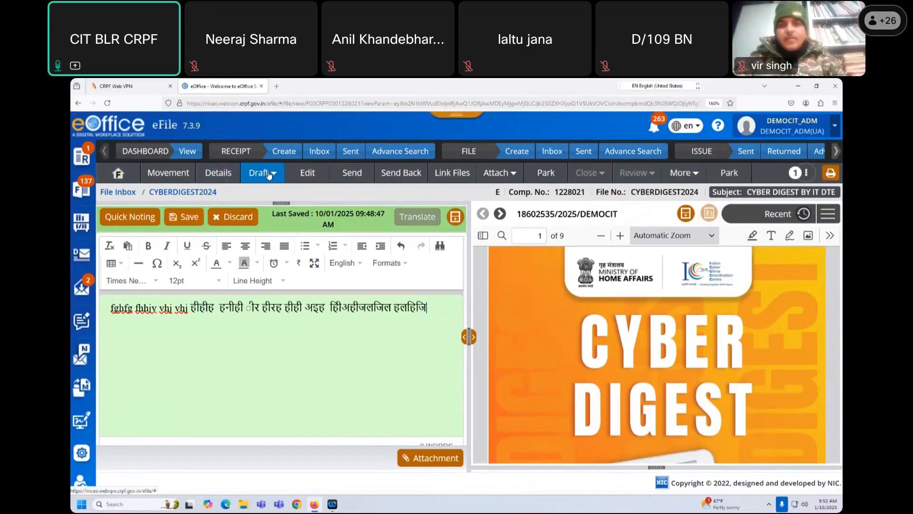
- Create a new draft with a centred 'Signal' heading and TO: CIT BLR CRPF, INFO: IT DTE, FM: CTC T & IT lines
click(269, 174)
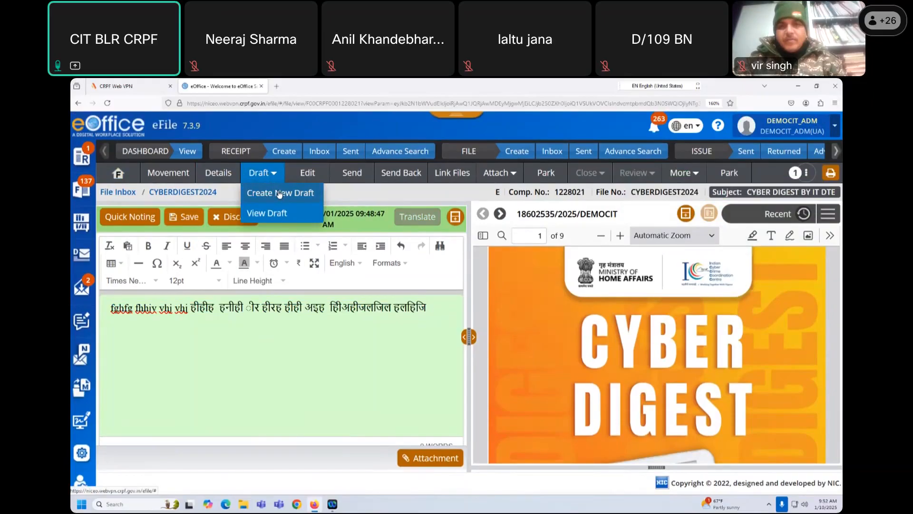
click(280, 193)
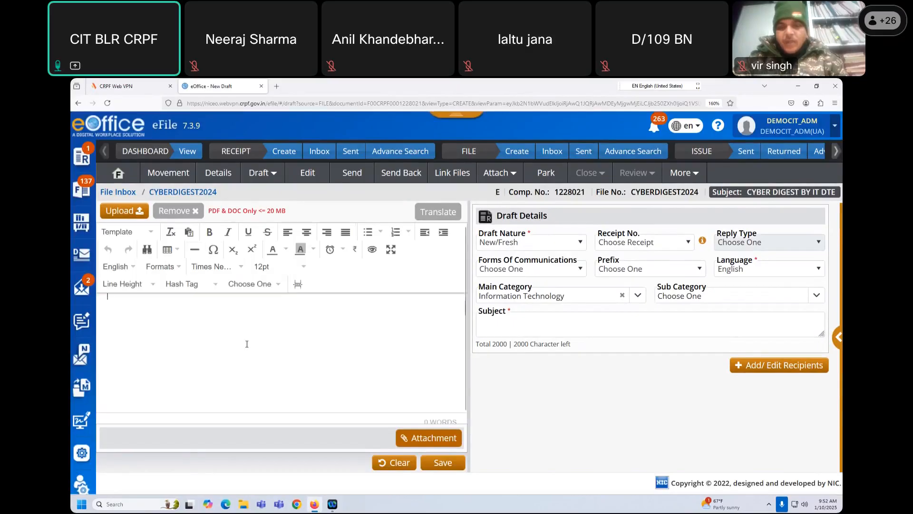
click(121, 316)
key(Tab)
key(Tab)
key(Tab)
key(Tab)
key(Tab)
key(Tab)
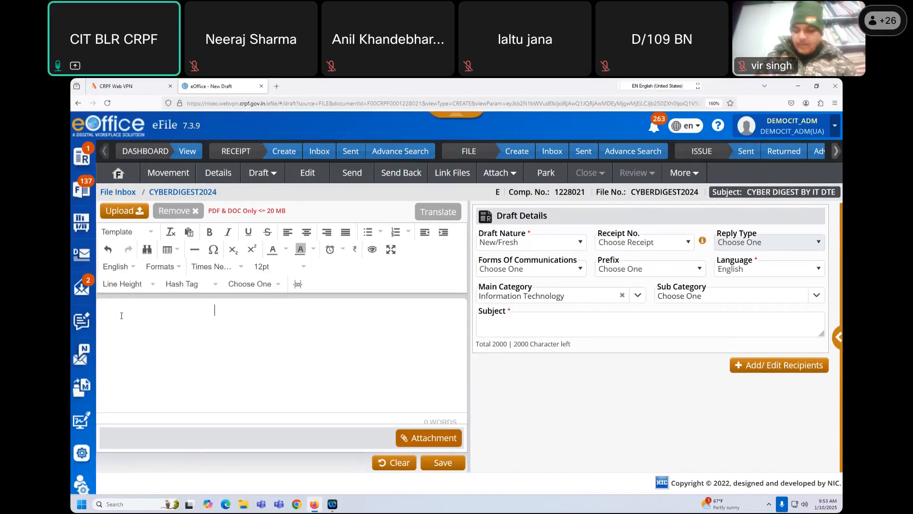
text(signal)
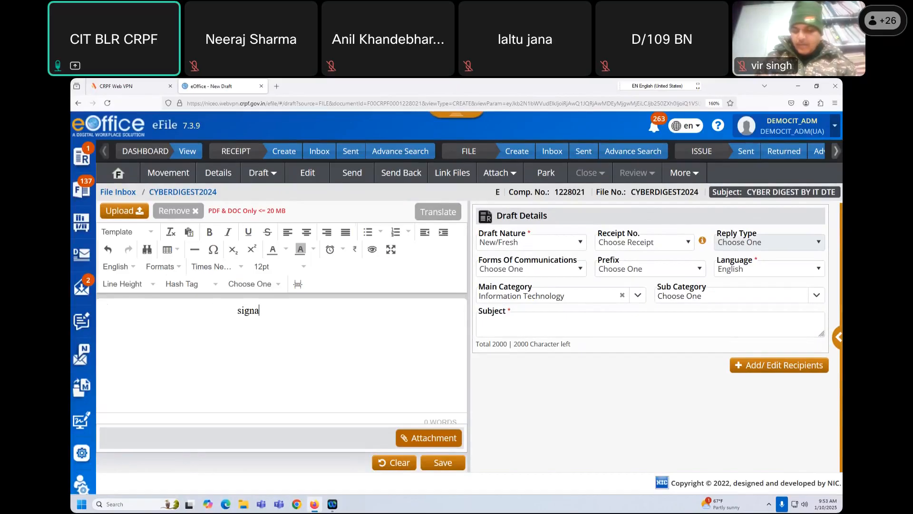
key(BackSpace)
key(BackSpace)
key(BackSpace)
key(BackSpace)
key(BackSpace)
key(BackSpace)
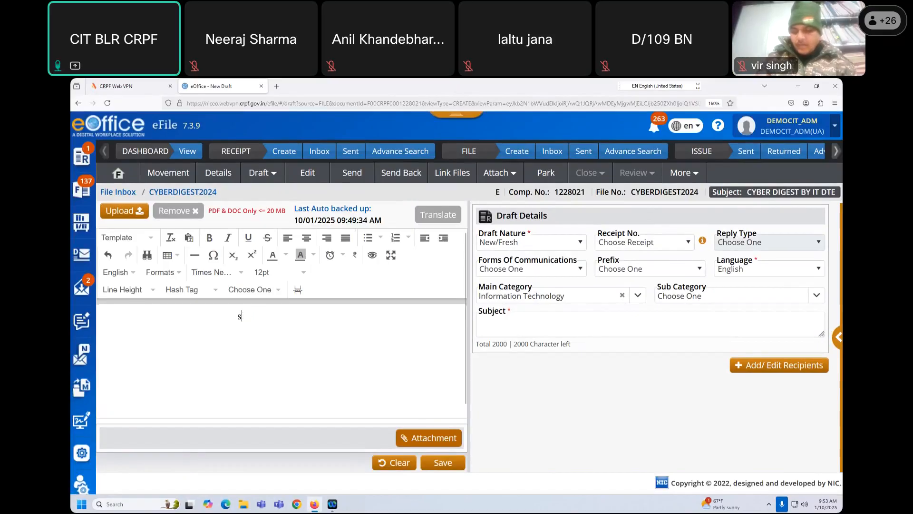
text(Signal )
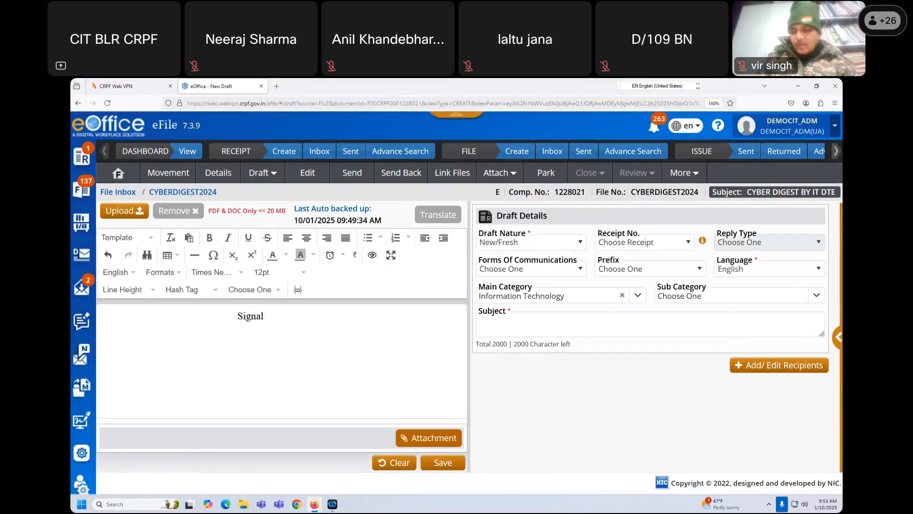
text(to)
key(BackSpace)
text(TO )
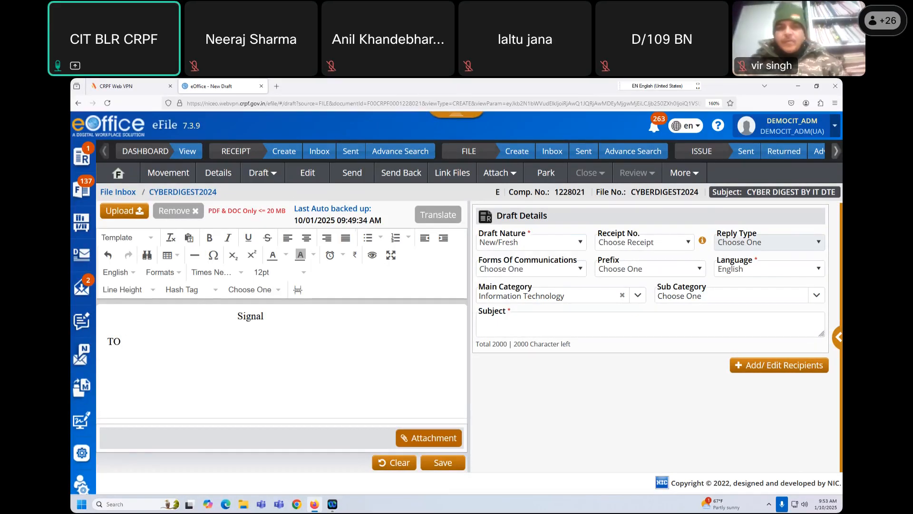
text(:)
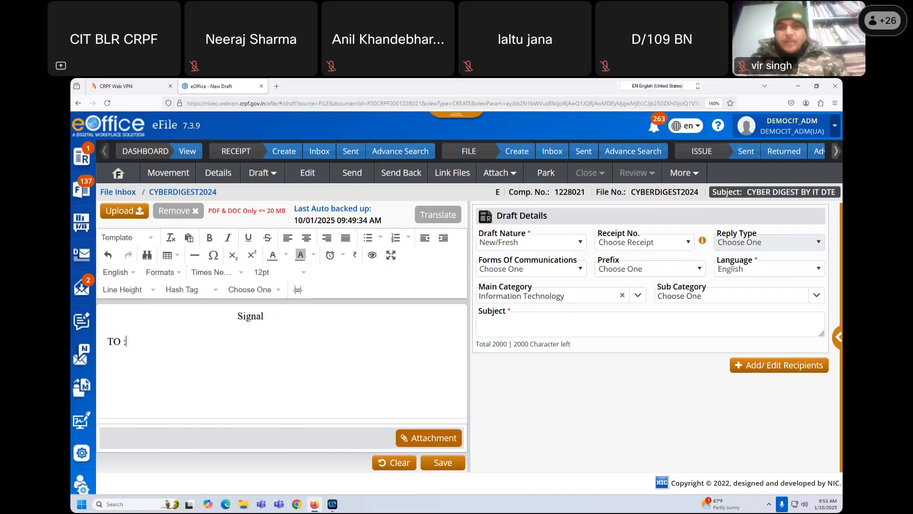
text(   CIT)
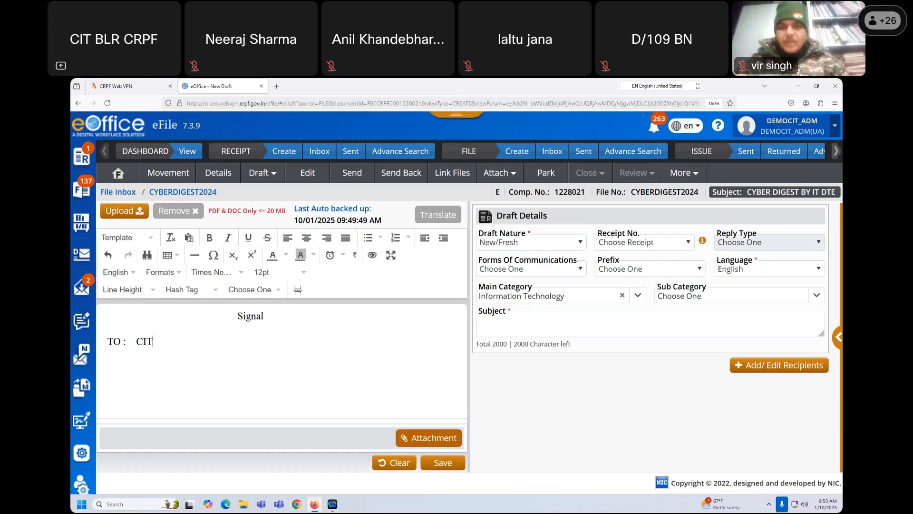
text( BLR CRPF )
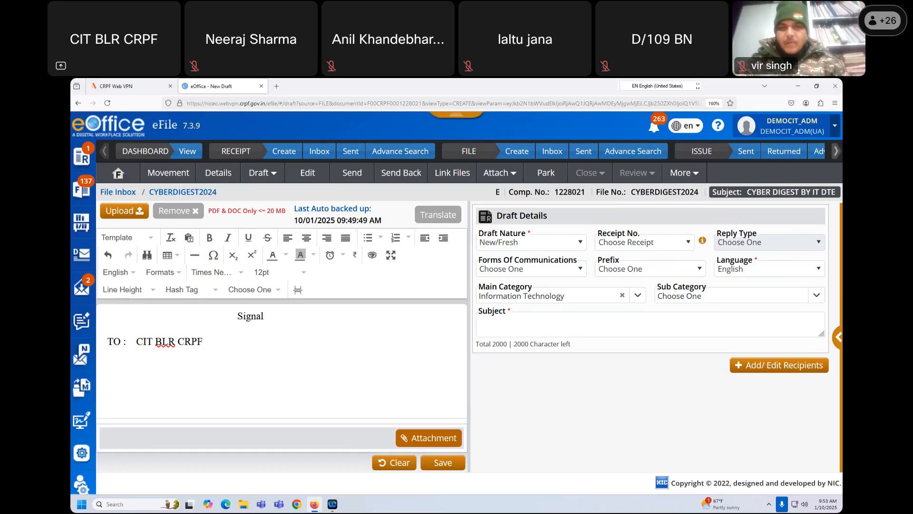
text(INFO : IT DTE )
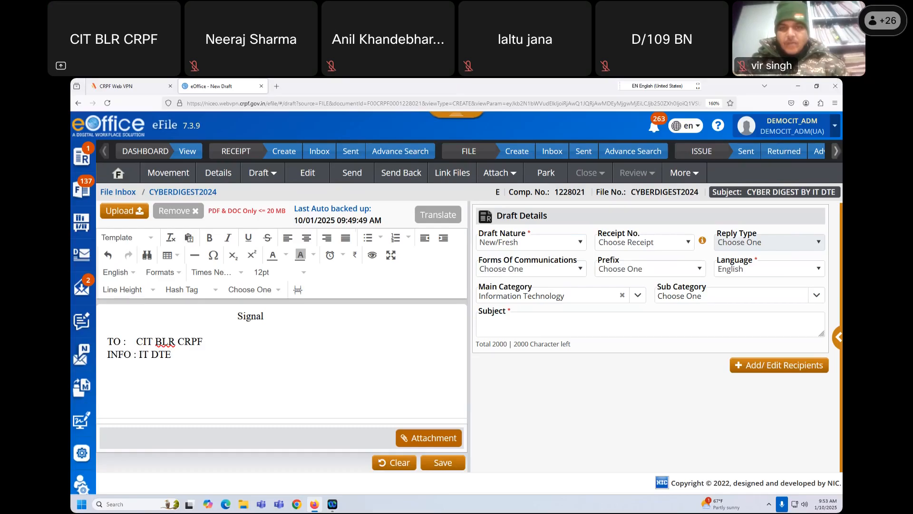
text(FM:)
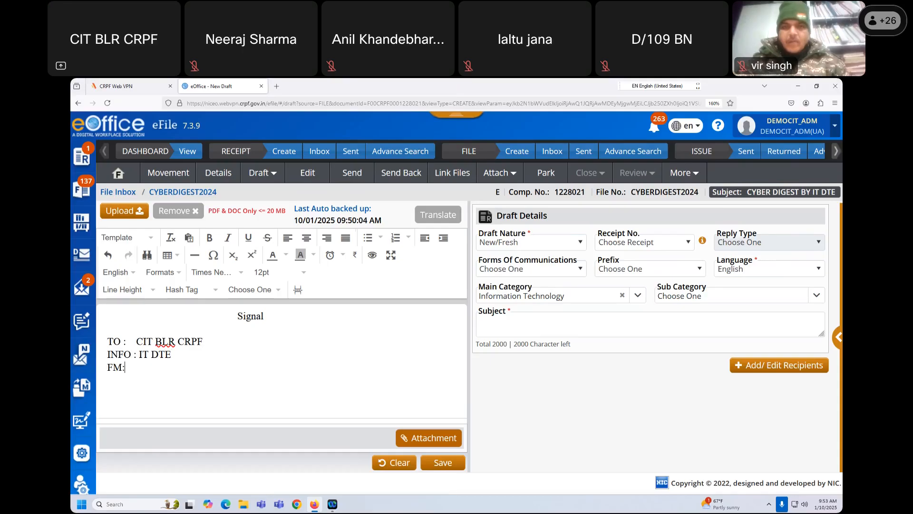
text(  CTC T )
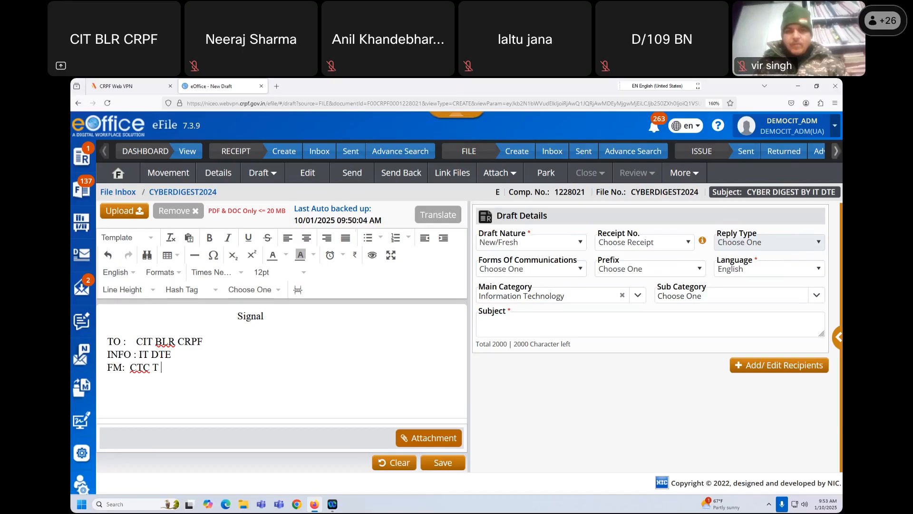
text(& IT)
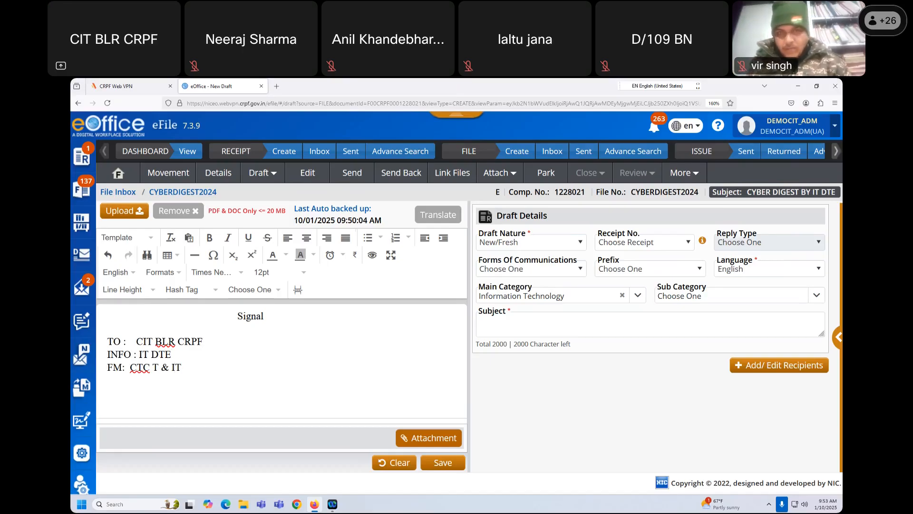
- Add a 'NO. ...................' line followed by spacing and 'DTD'
key(Return)
key(Return)
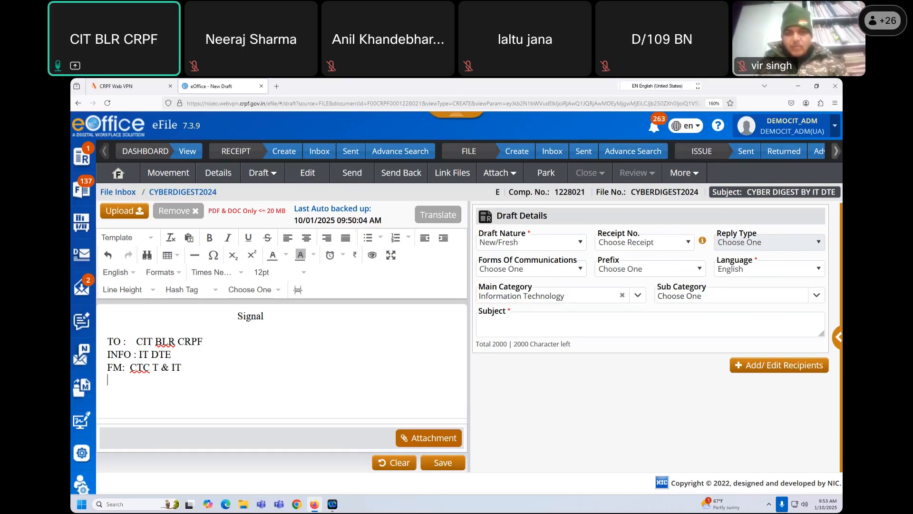
text(FILE)
key(BackSpace)
key(BackSpace)
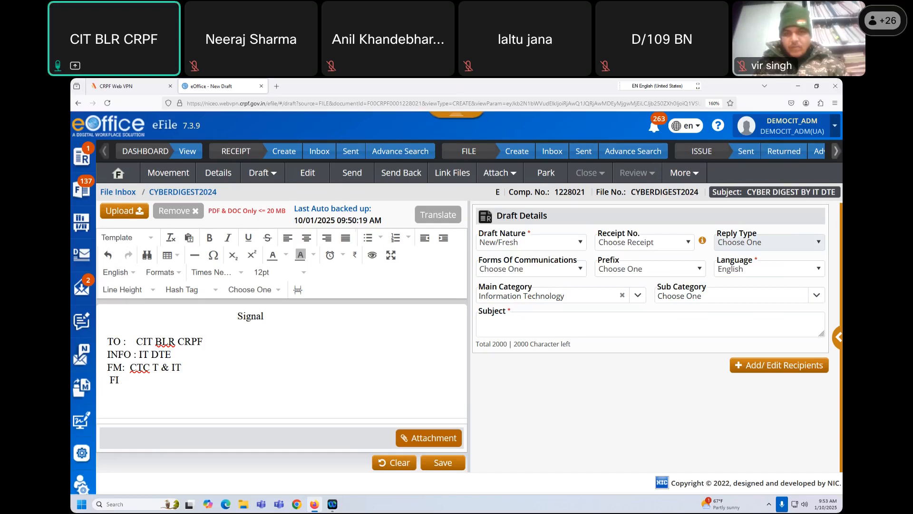
key(BackSpace)
text(NO. ___)
key(BackSpace)
key(BackSpace)
key(BackSpace)
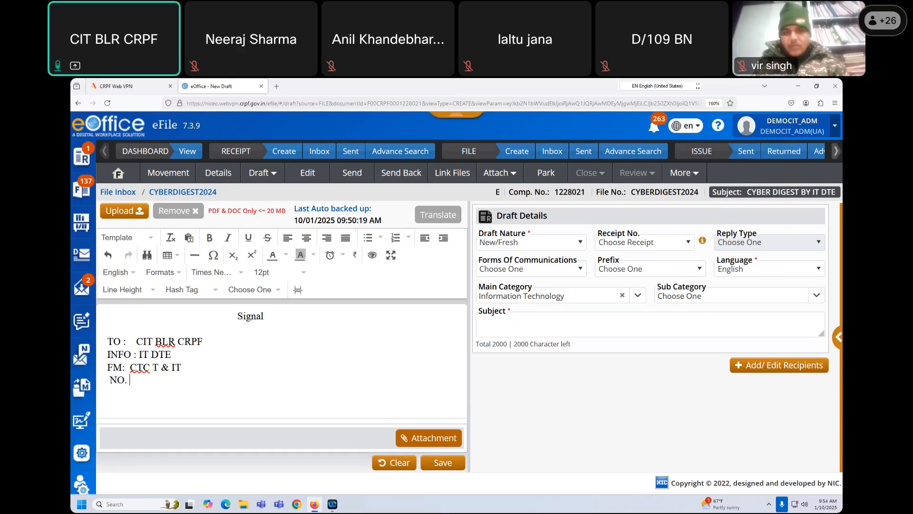
text(___)
key(BackSpace)
key(BackSpace)
key(BackSpace)
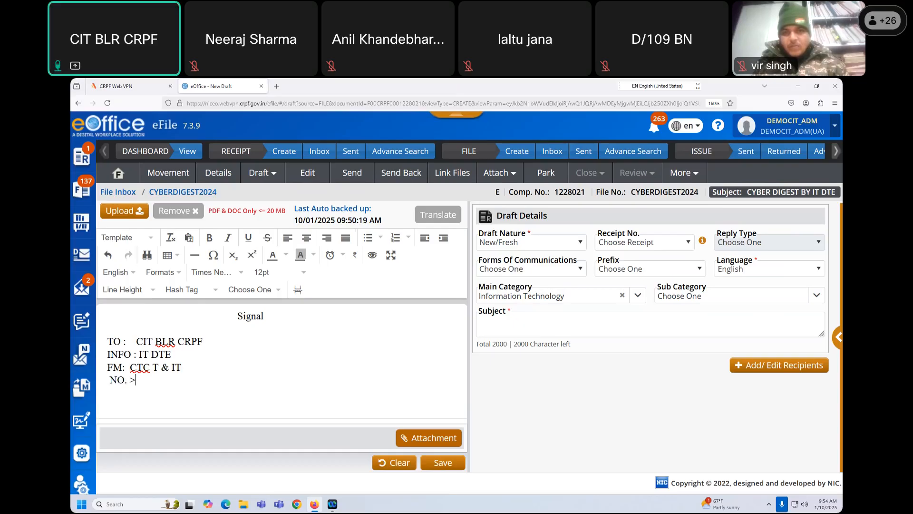
text(....................)
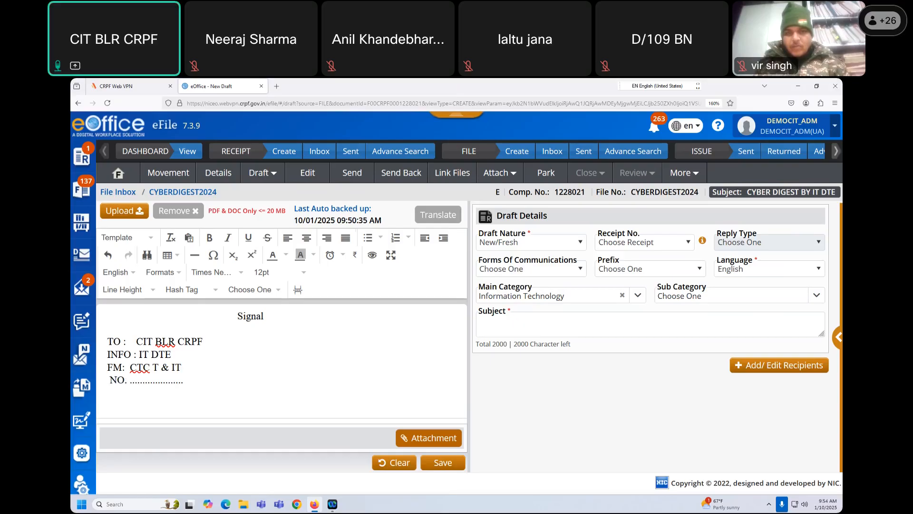
key(Tab)
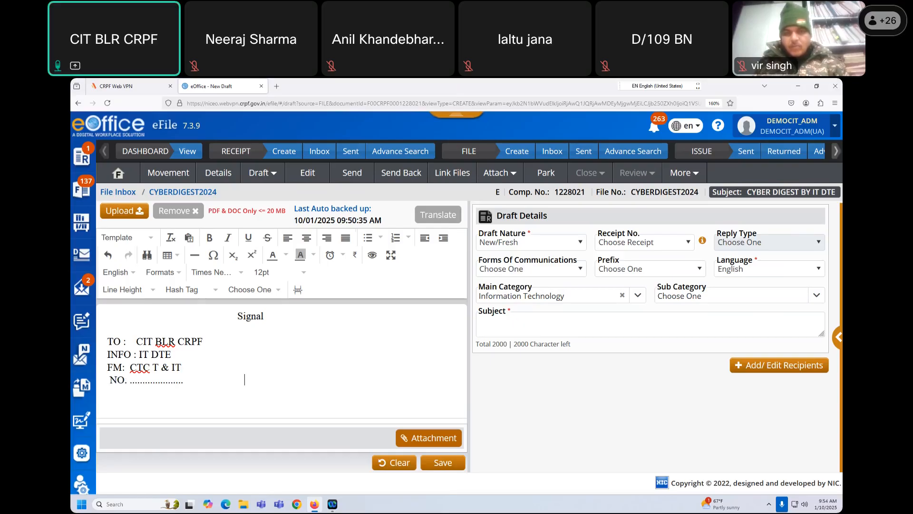
key(Tab)
key(Tab)
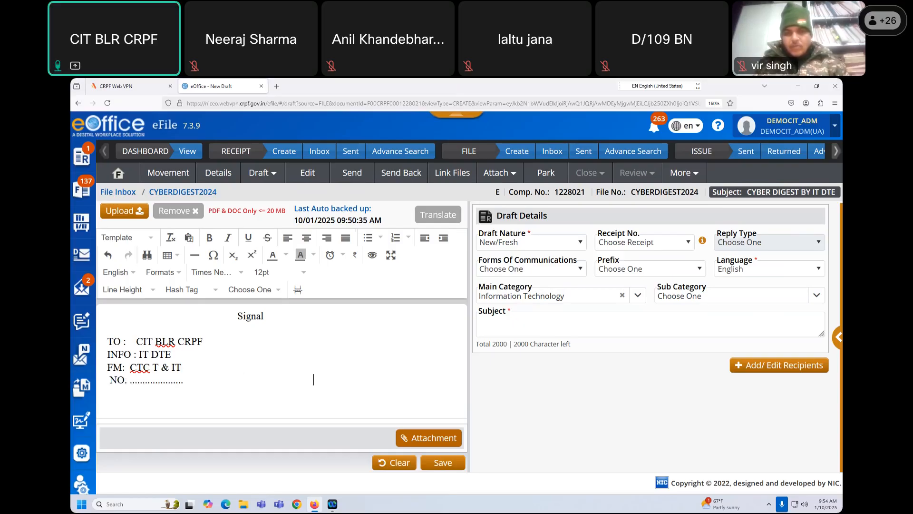
text(DTD)
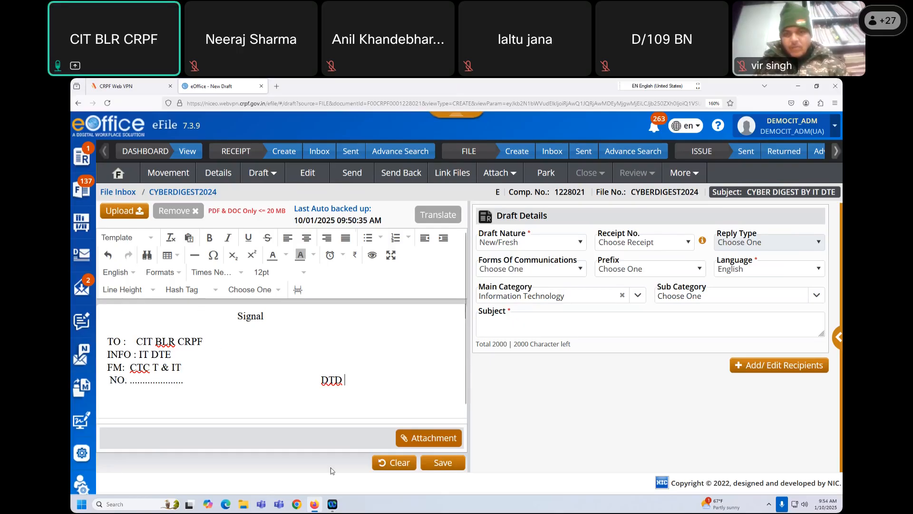
- Paste the file number CYBERDIGEST2024 over the NO. placeholder and insert #ApprovedDate# after DTD
drag(632, 191, 702, 192)
key(ctrl+c)
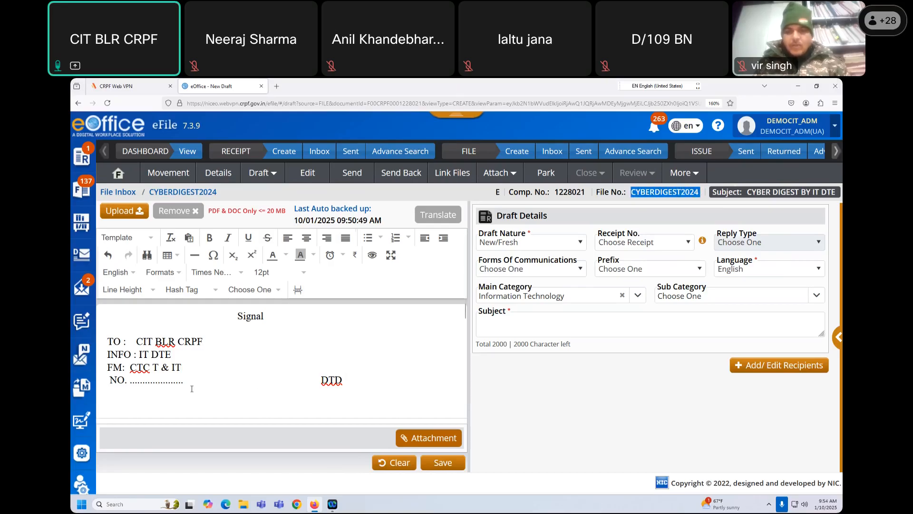
drag(183, 382, 130, 386)
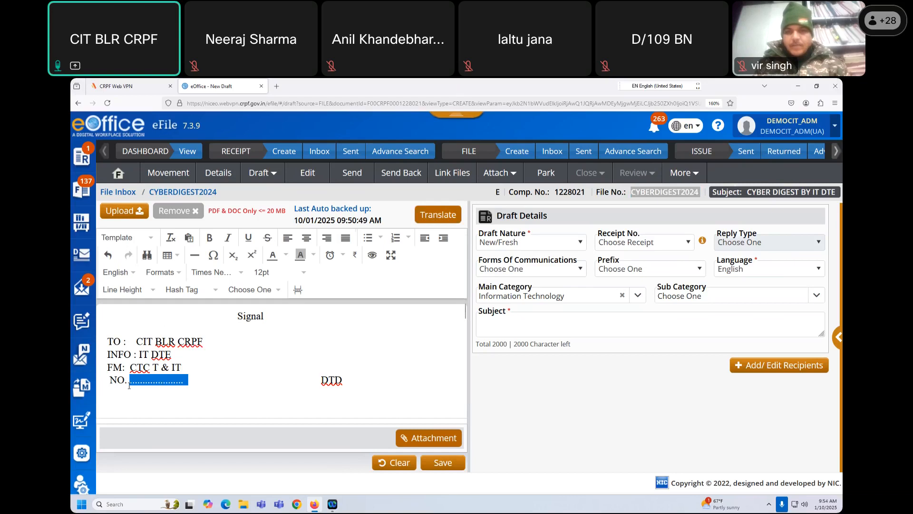
key(ctrl+v)
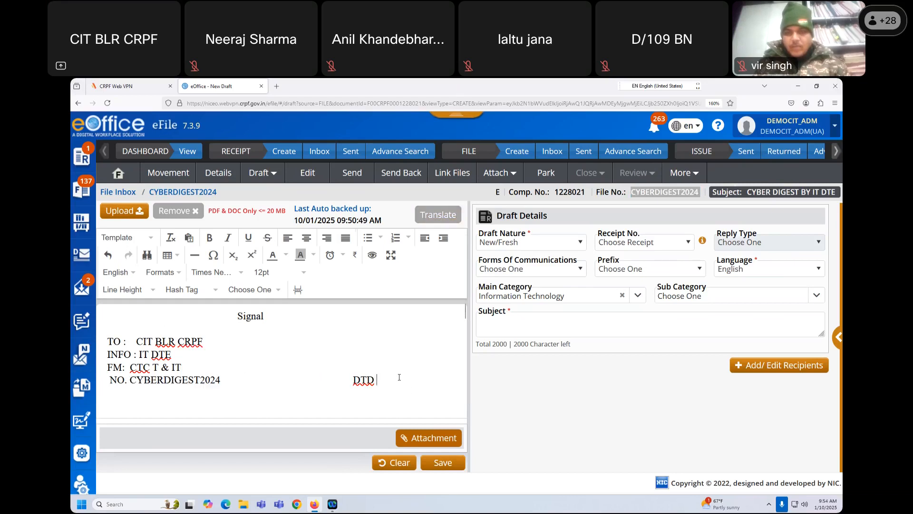
scroll(399, 378, down, 2)
scroll(399, 378, up, 2)
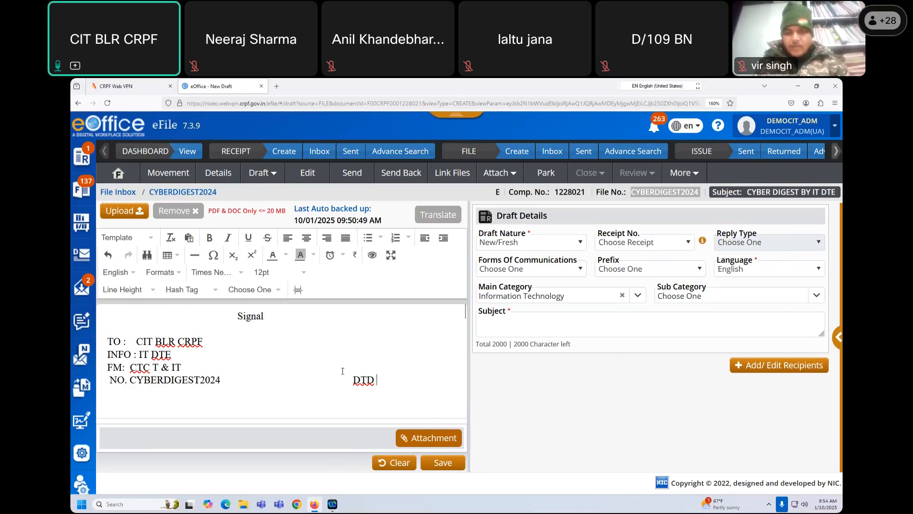
click(210, 291)
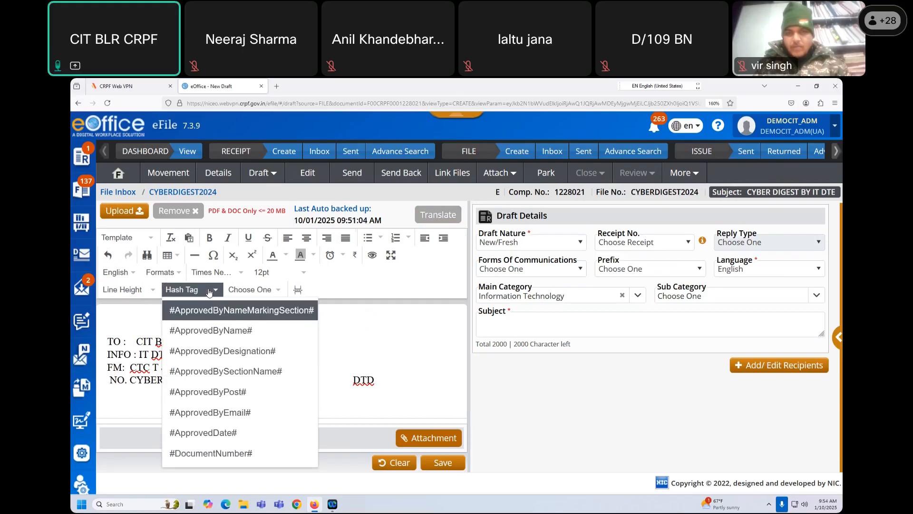
click(226, 434)
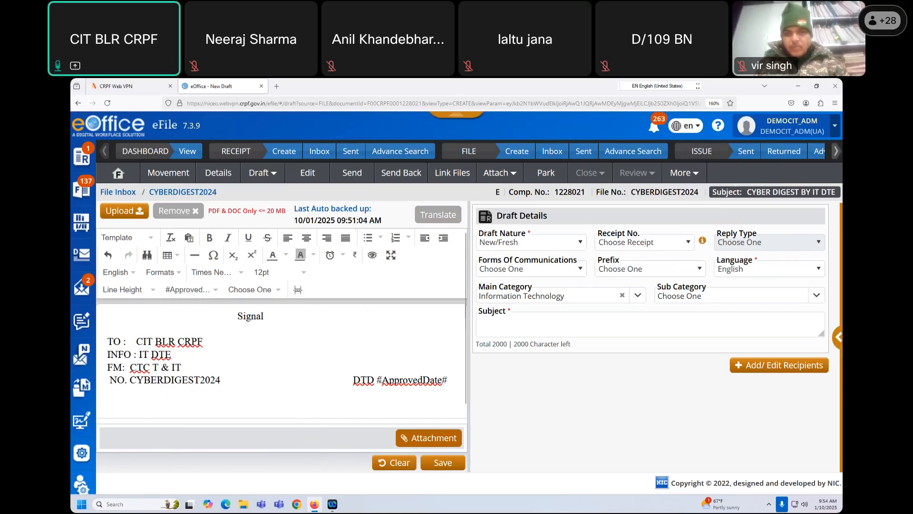
- Type 'U/C(.) REGARDING DETAILMENT OF ONLINE NIC E OFFICE COURSE CONDUCTED BY CIT BLR FROM DTD 09-01-2025 TO 10-01-2025(.) DETAIL'
scroll(431, 374, down, 2)
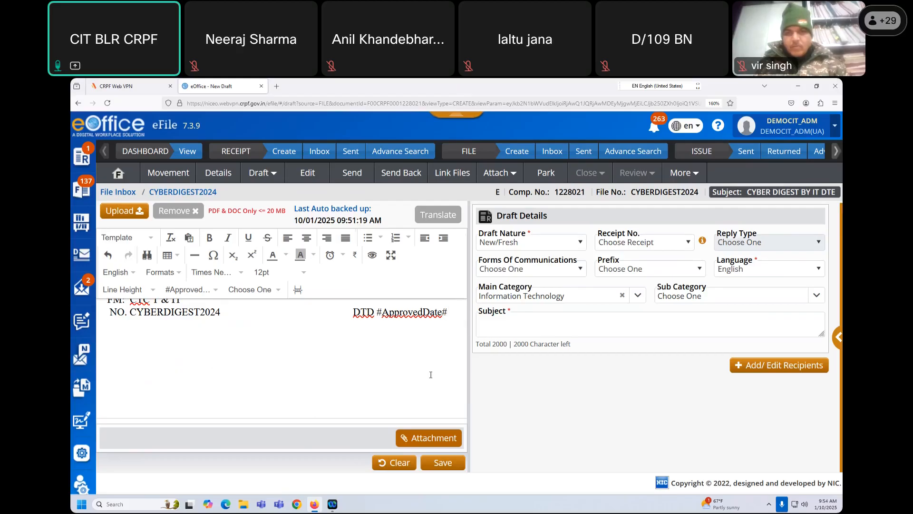
text(U/C(.))
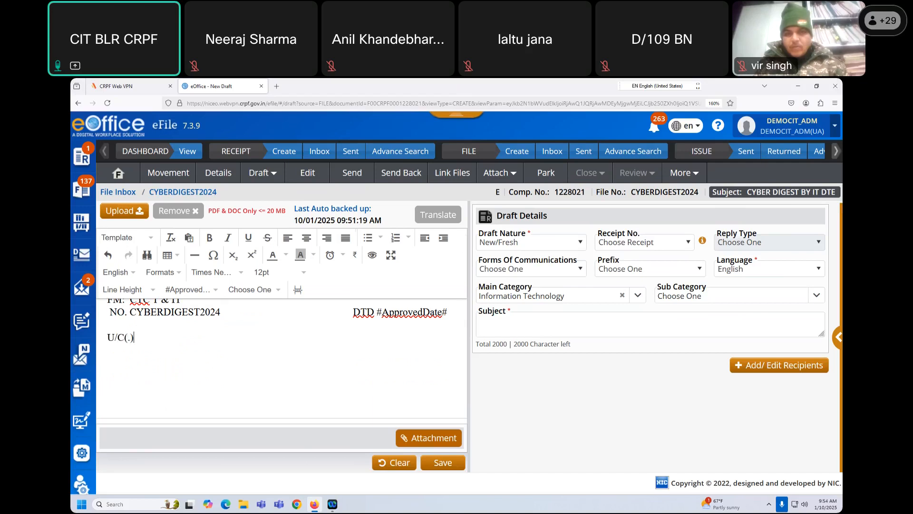
text( REGARDING DETAILMENT)
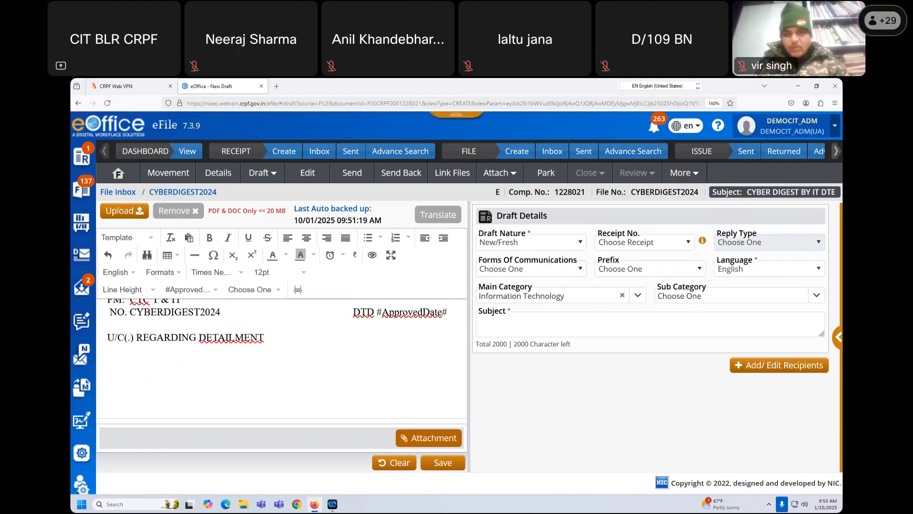
text( OF CY)
key(BackSpace)
text(ONLINE N)
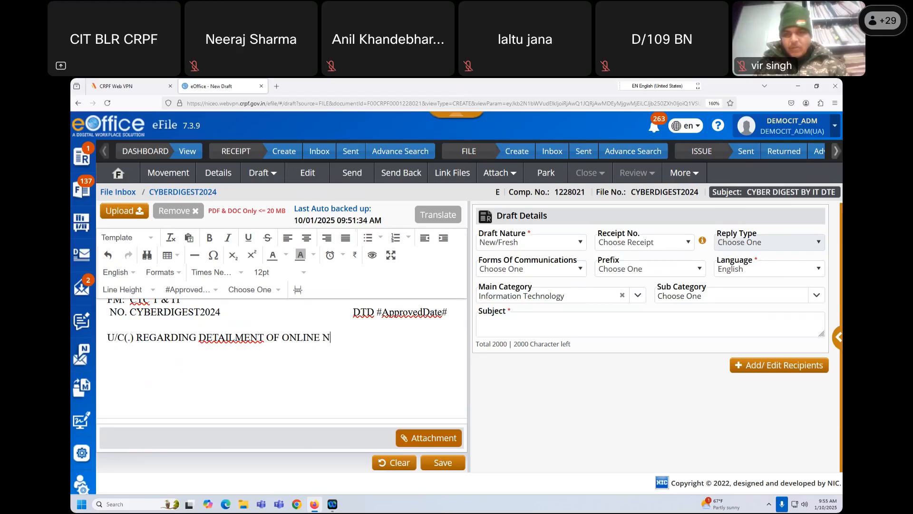
text(IC E OFFICE COURSE C)
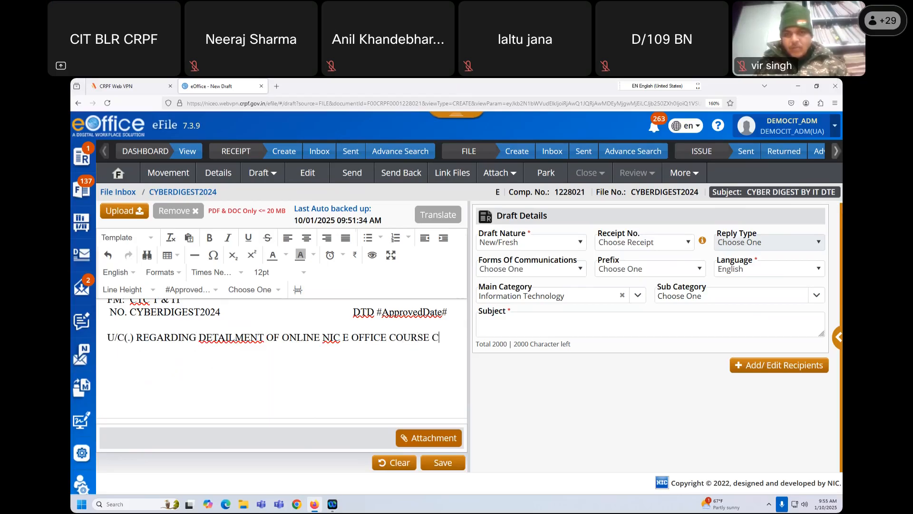
text(ONDUCTED)
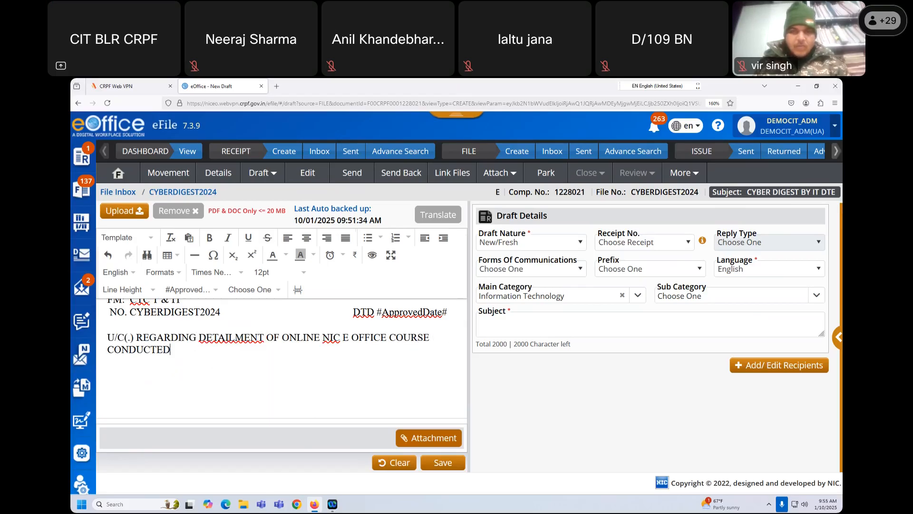
text( BY CIT B)
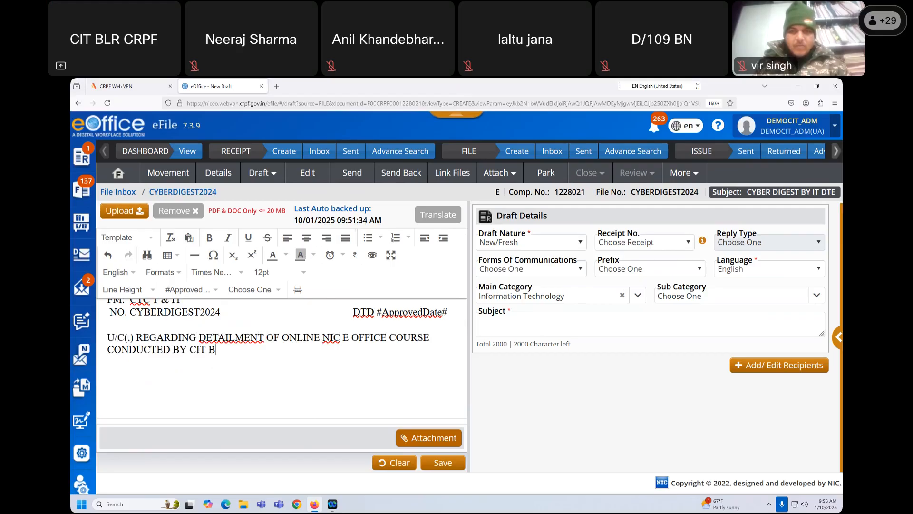
text(LR FROM DT)
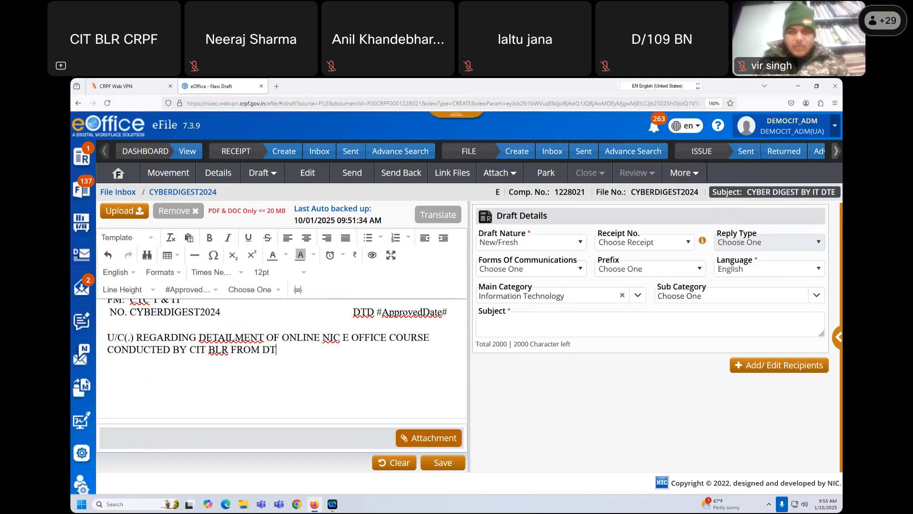
text(D 09-01-2025 O)
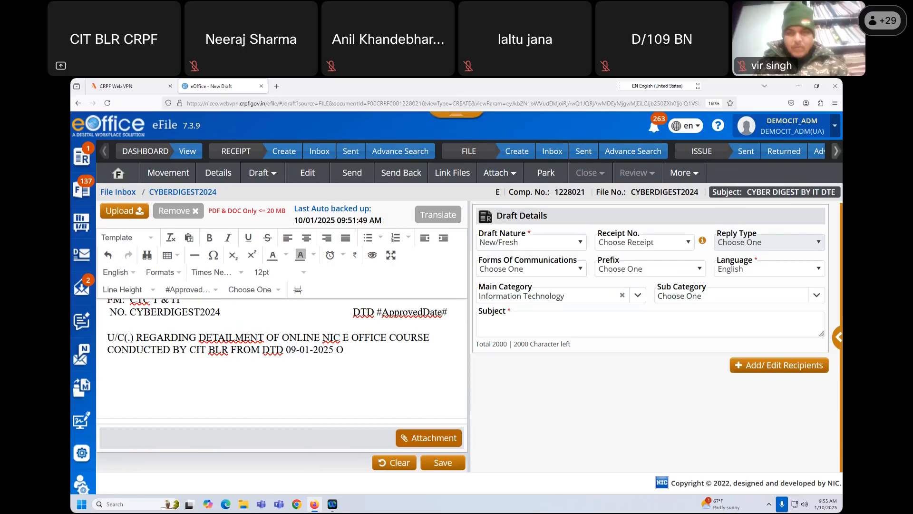
key(BackSpace)
text(TO 10-01-202)
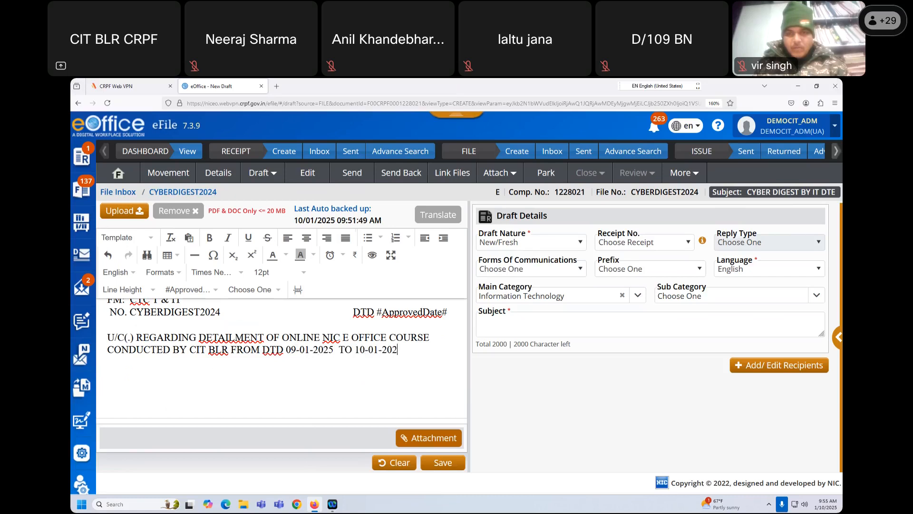
text(5(.) DETAIL)
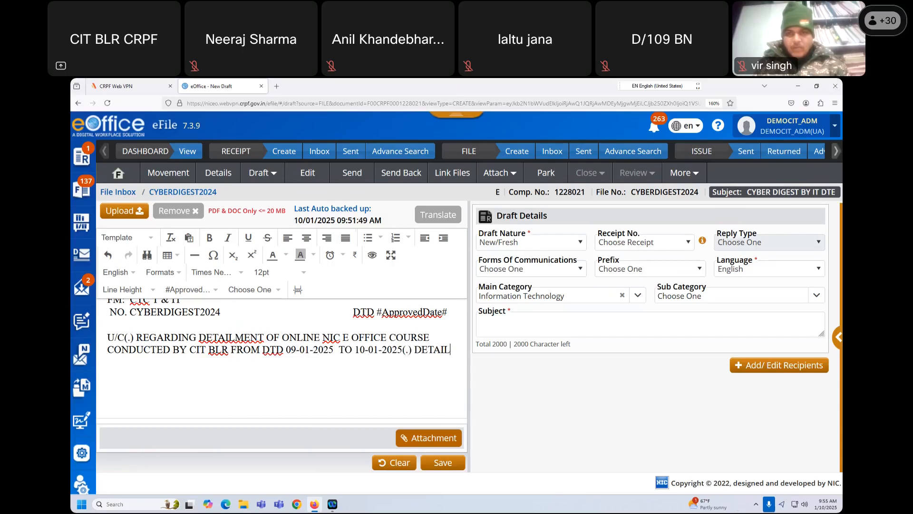
- Continue with '1 PERSONNEL OF TYR UNIT' attending the mentioned course, ending 'INFO AND N/A PSE ////'
text(1 PERSPO)
key(BackSpace)
key(BackSpace)
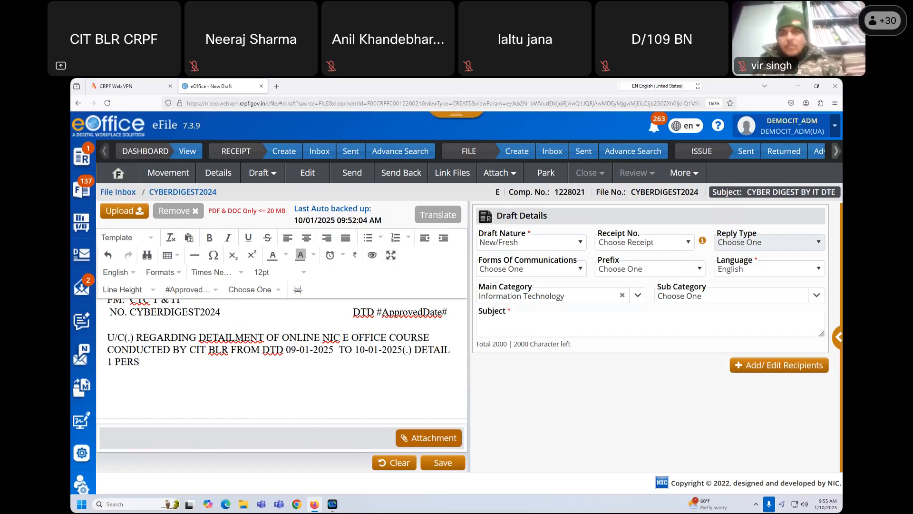
text(ONNEL O)
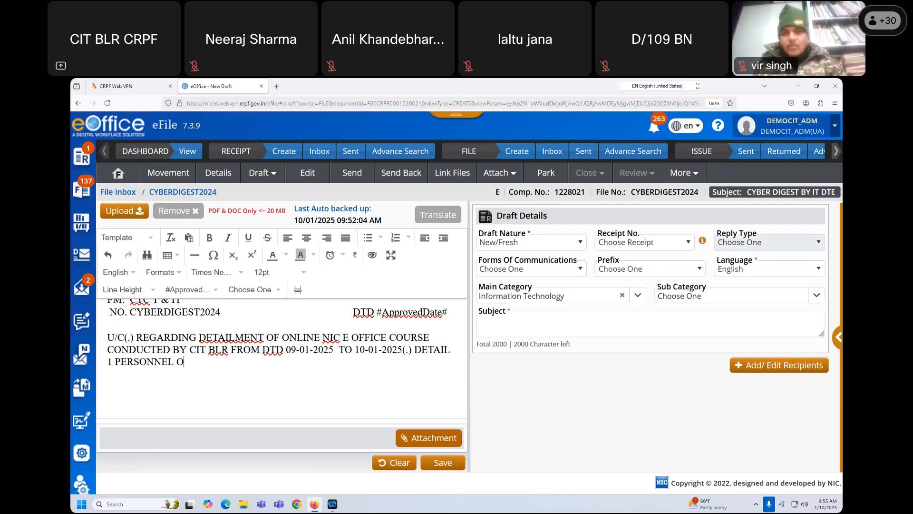
text(F TYR)
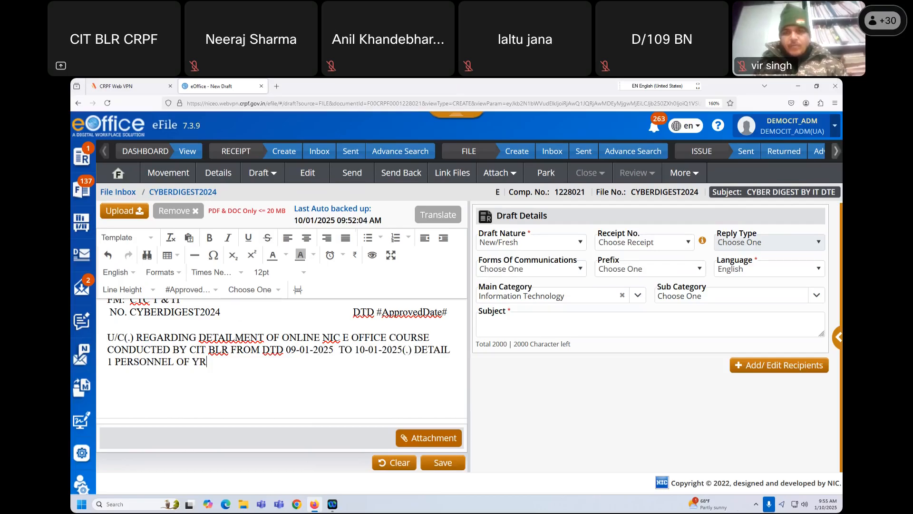
text( UNIT)
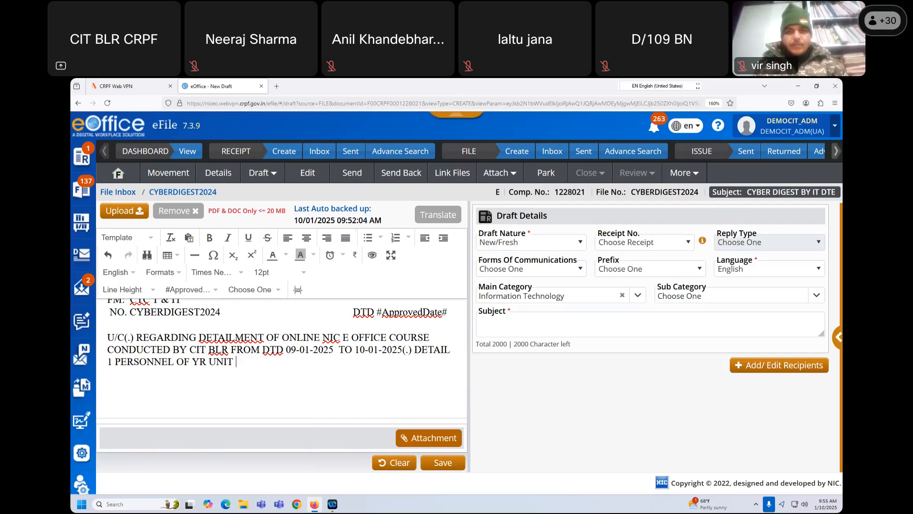
text( TO ATTEND MENTIO)
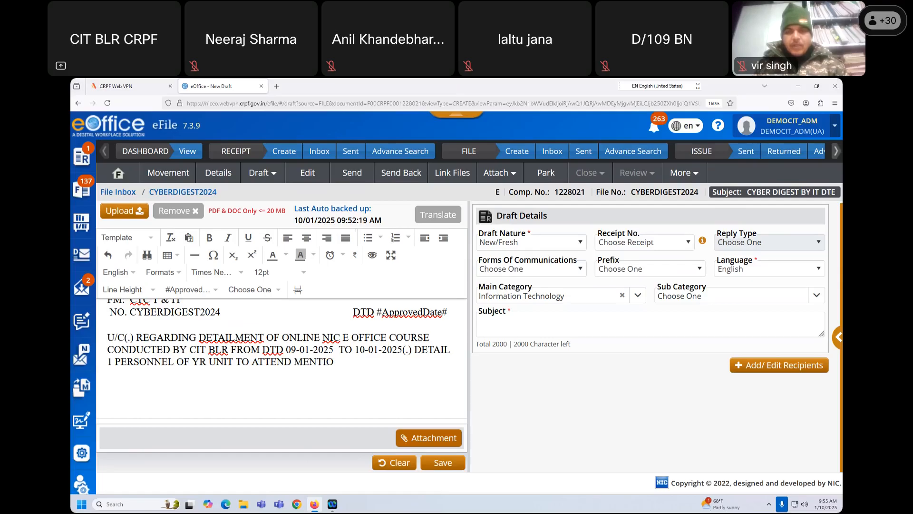
text(NED COURSE(.))
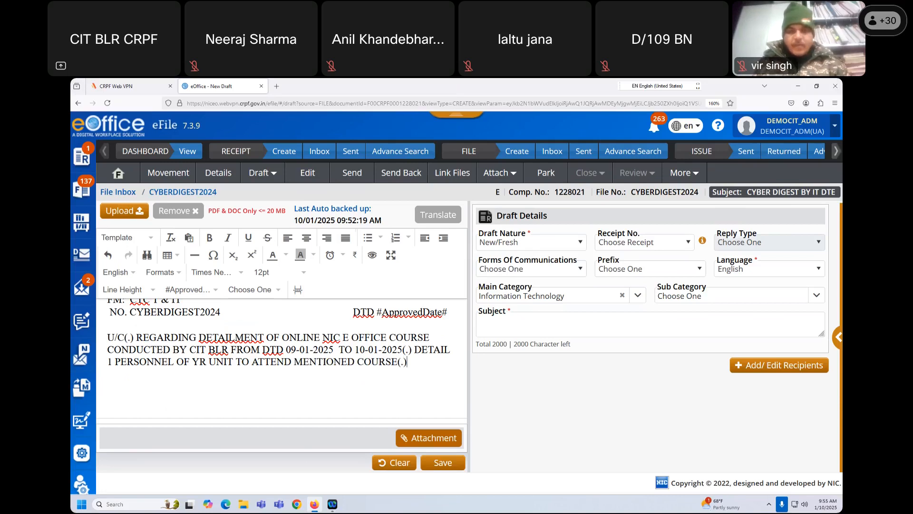
text( INF)
text(O AND)
text( N/A)
text( PSE )
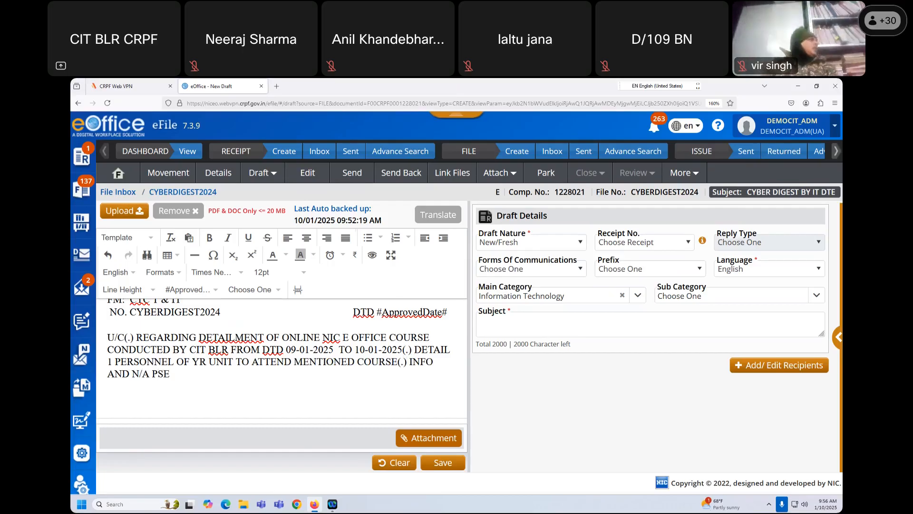
text(////)
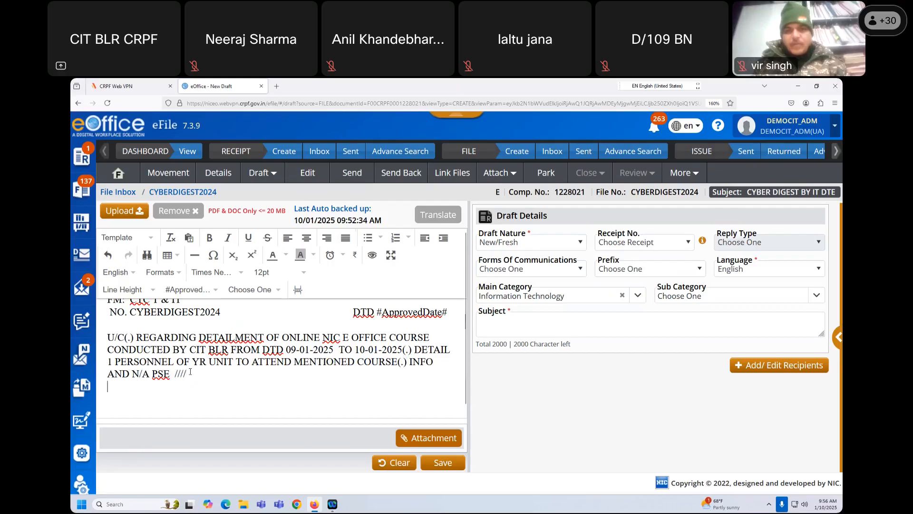
- Below the body, insert indented #ApprovedDate# and #ApprovedByDesignation# placeholders
key(Return)
key(Tab)
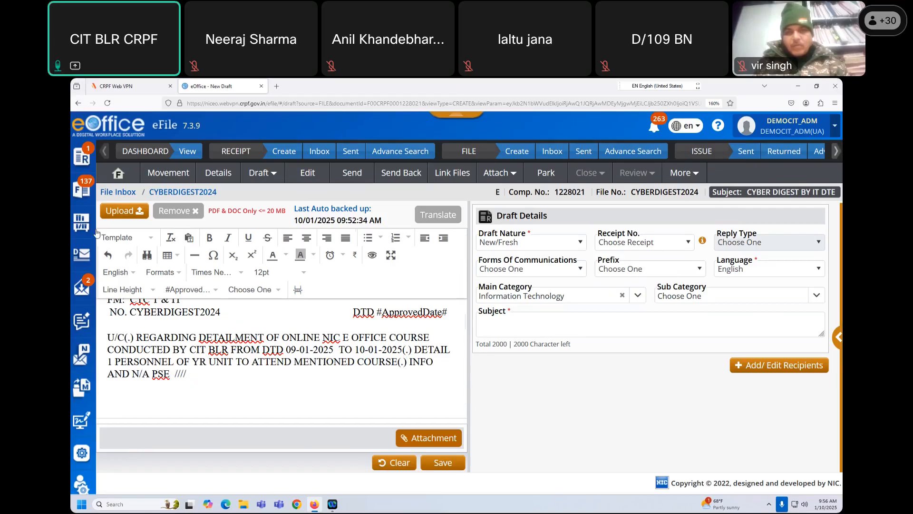
click(214, 290)
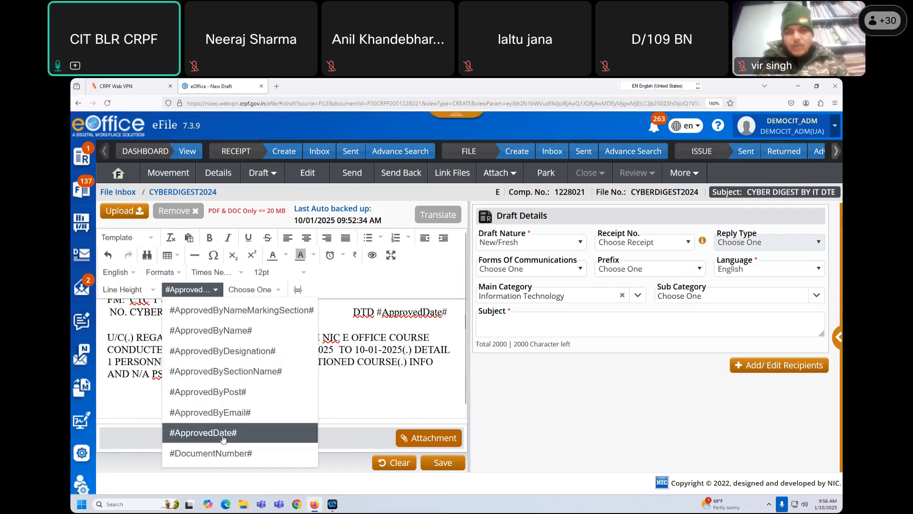
click(223, 433)
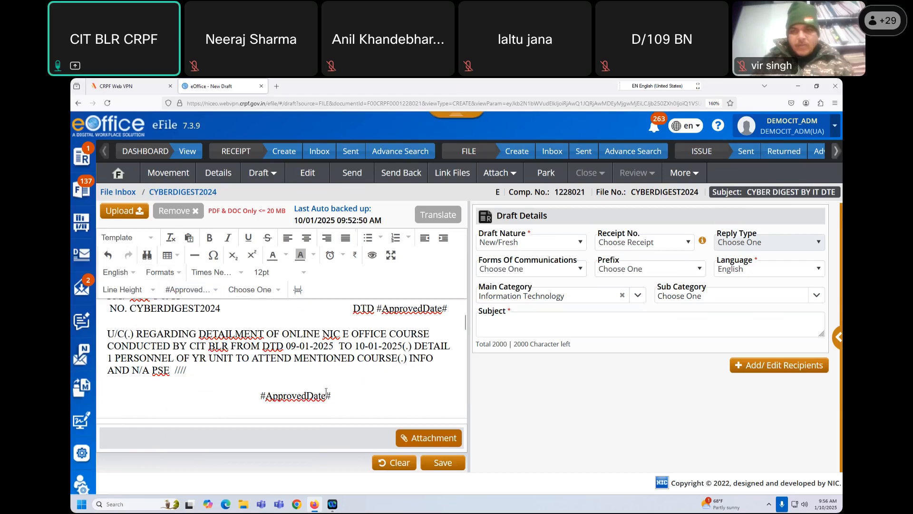
click(212, 290)
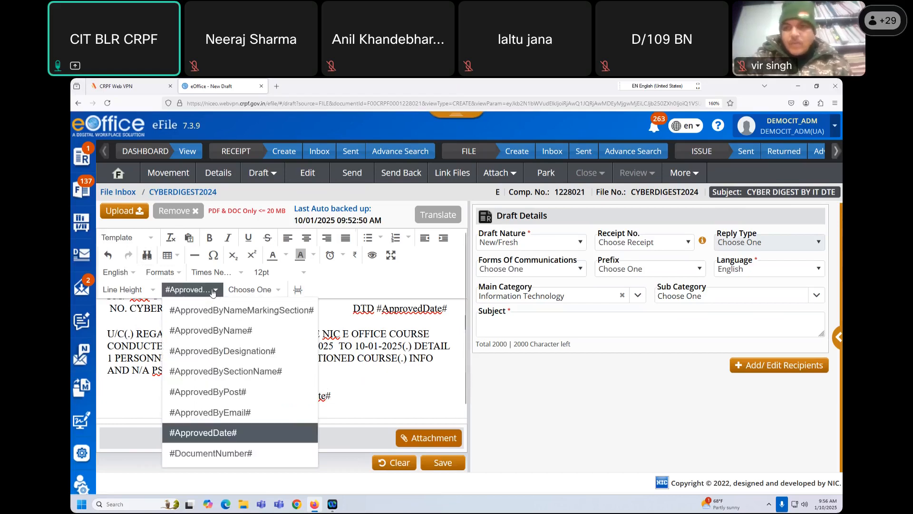
click(238, 351)
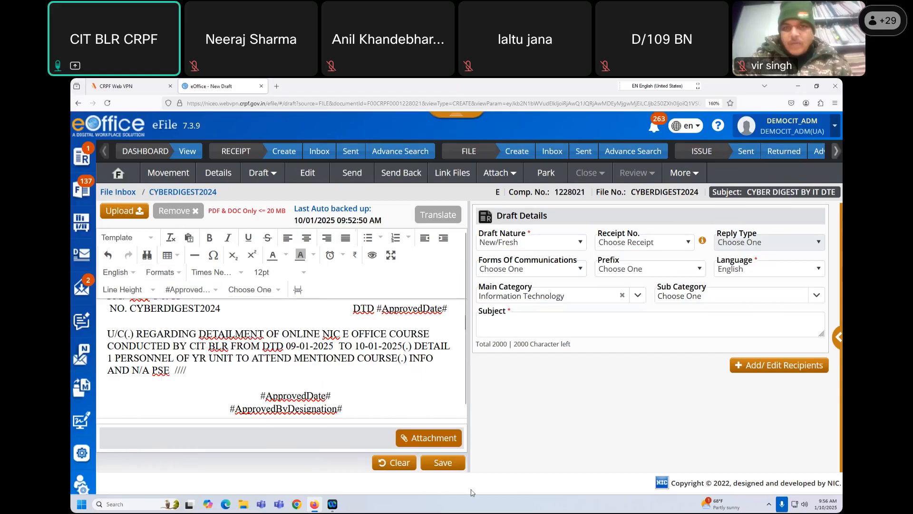
click(227, 410)
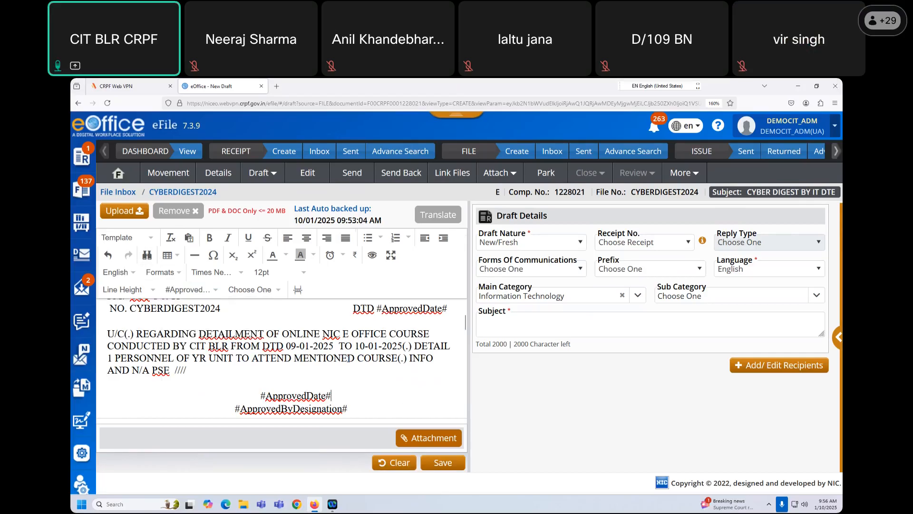
- Open the File Upload dialog to attach a document to the draft
scroll(349, 362, up, 3)
scroll(349, 364, down, 3)
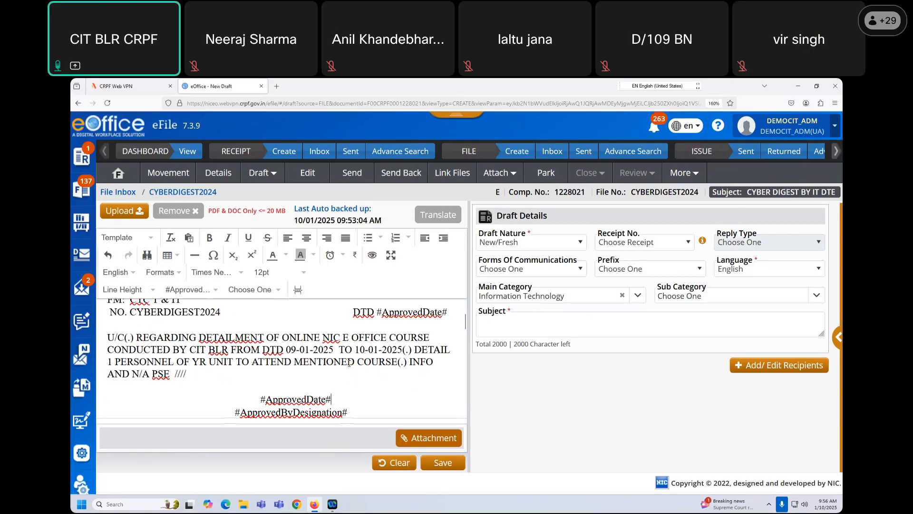
scroll(349, 363, down, 3)
scroll(349, 364, up, 6)
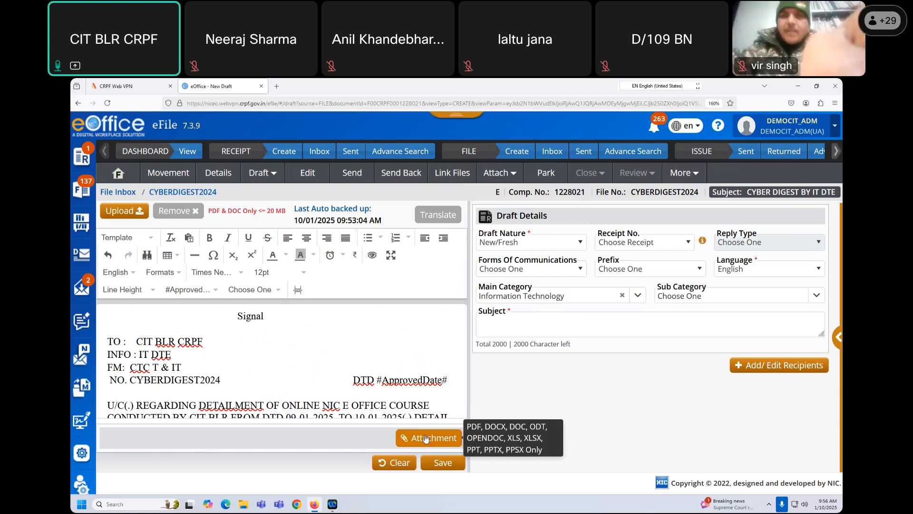
click(424, 437)
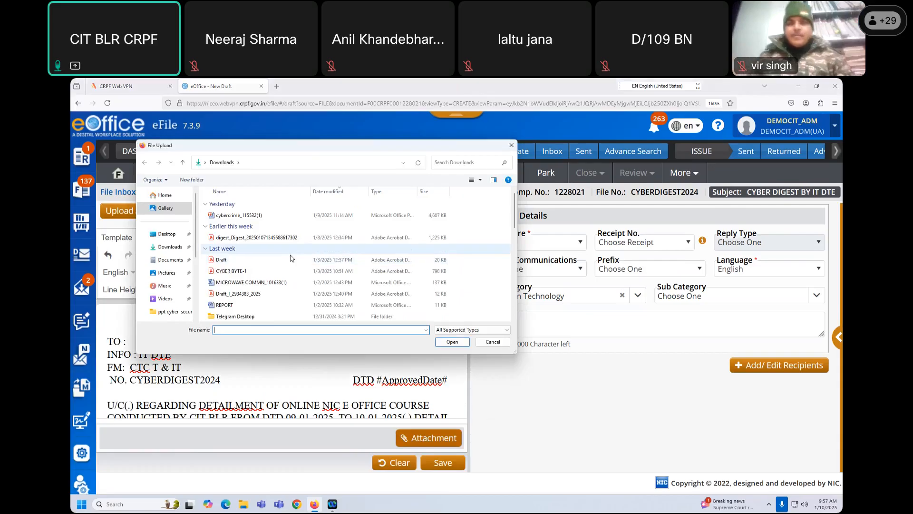
- Attach REPORT.docx to the signal draft from the File Upload dialog
scroll(292, 260, down, 2)
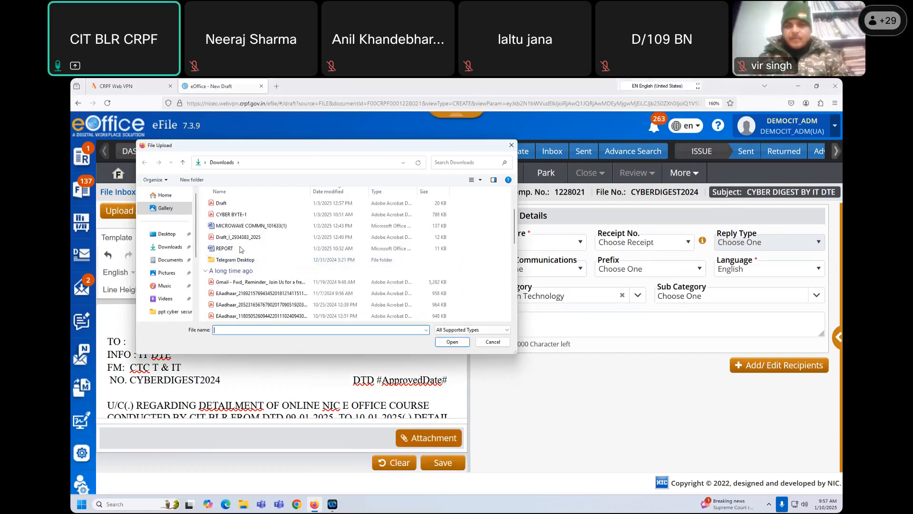
click(242, 249)
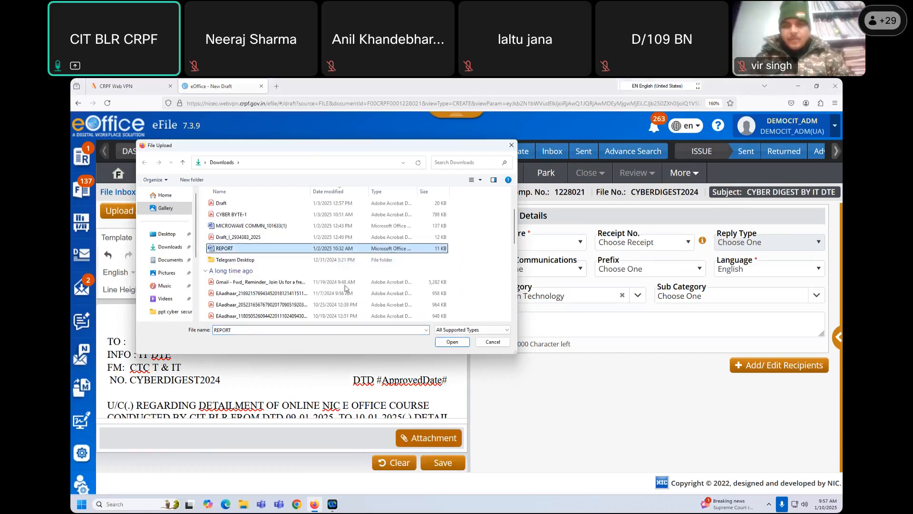
click(451, 342)
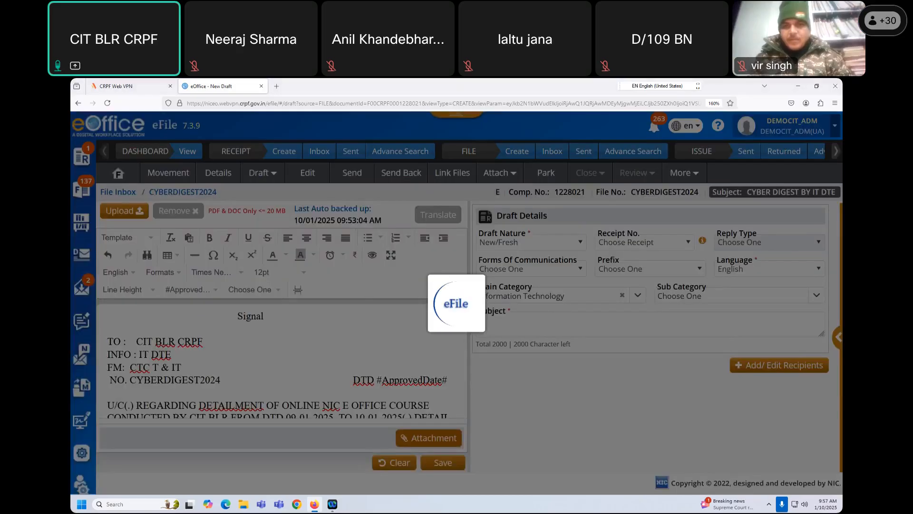
scroll(293, 393, down, 3)
scroll(294, 393, up, 3)
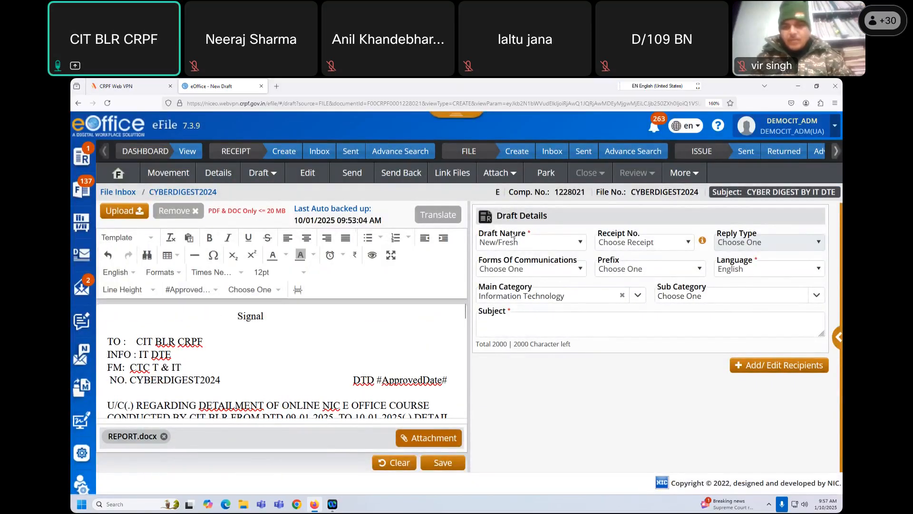
- Review the Draft Nature and Receipt No. dropdowns, keeping Draft Nature as New/Fresh
click(533, 247)
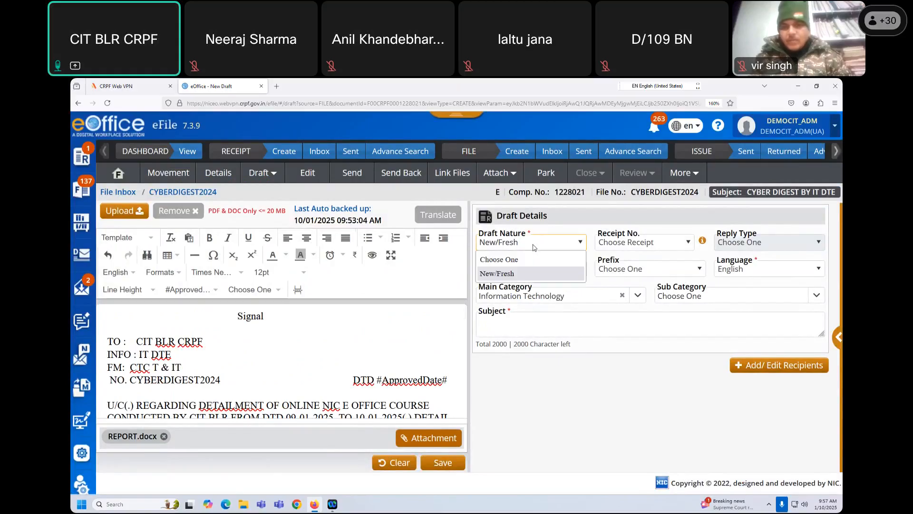
click(509, 271)
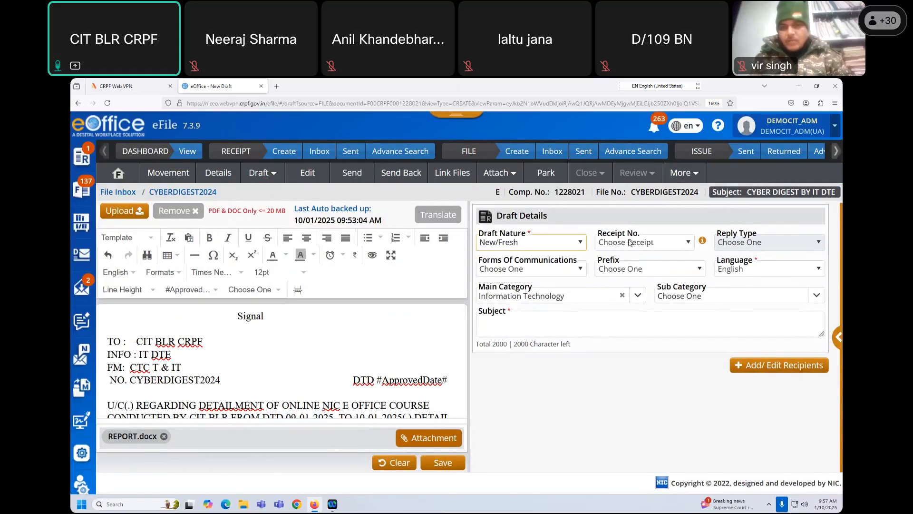
click(564, 243)
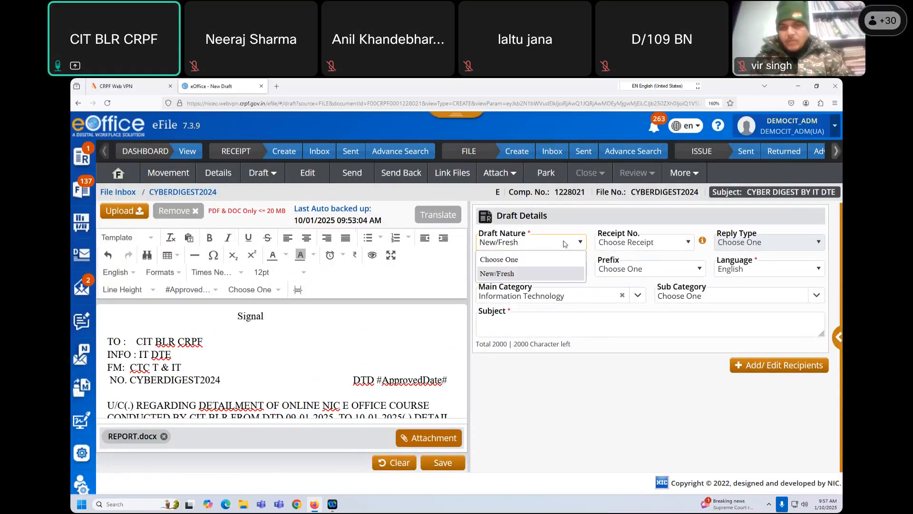
click(632, 243)
click(633, 244)
click(633, 244)
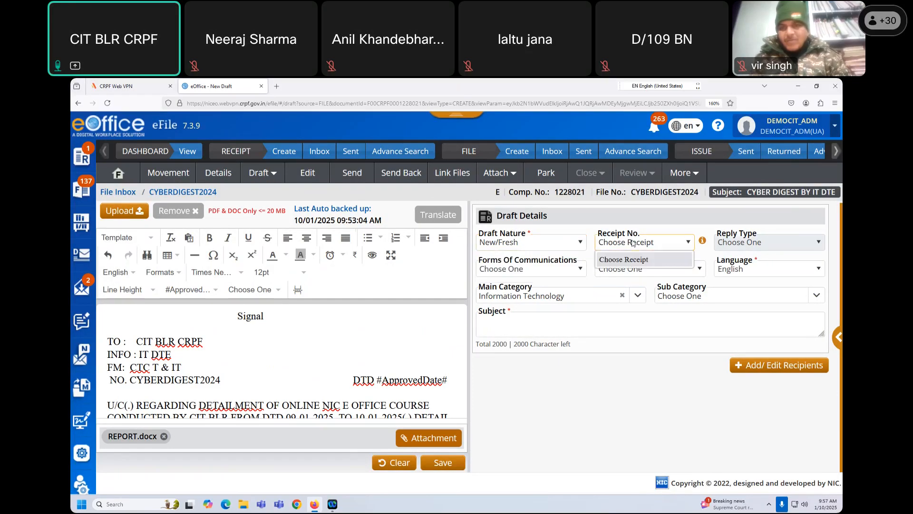
click(669, 221)
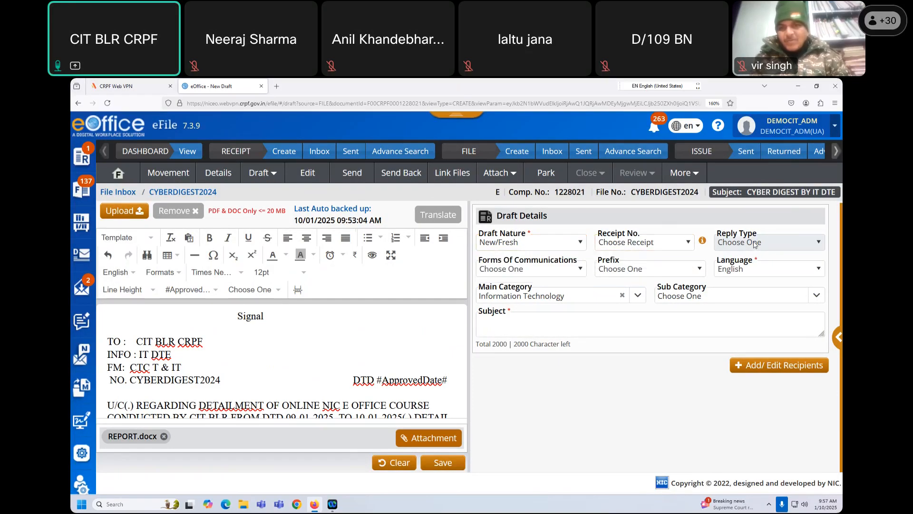
click(623, 247)
click(528, 242)
click(528, 242)
click(517, 275)
click(583, 242)
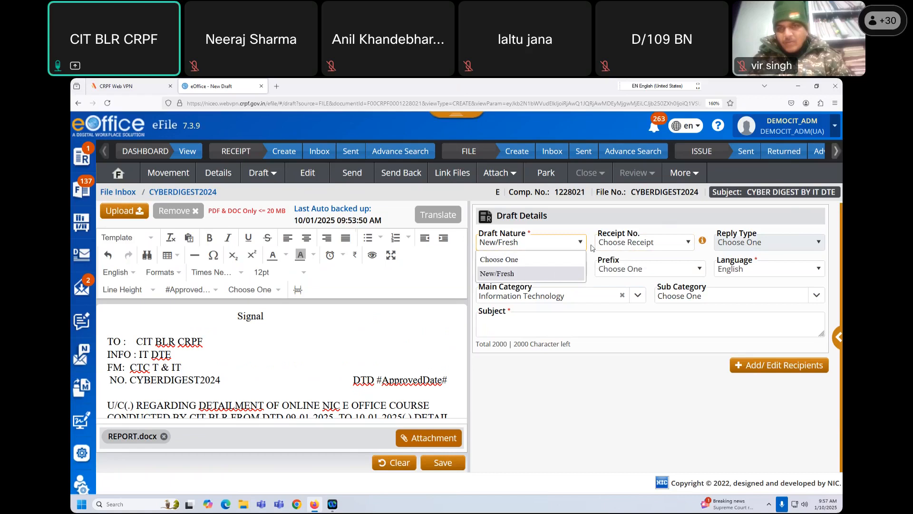
click(602, 237)
click(623, 244)
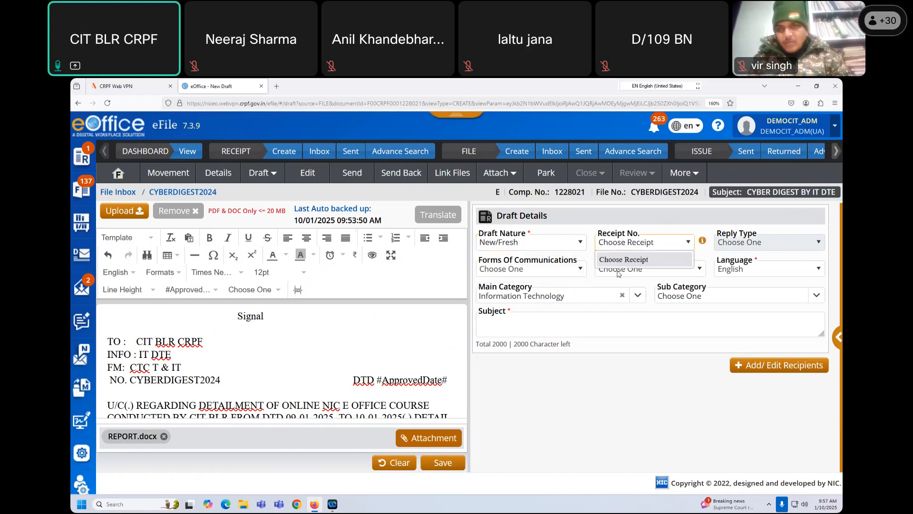
click(592, 214)
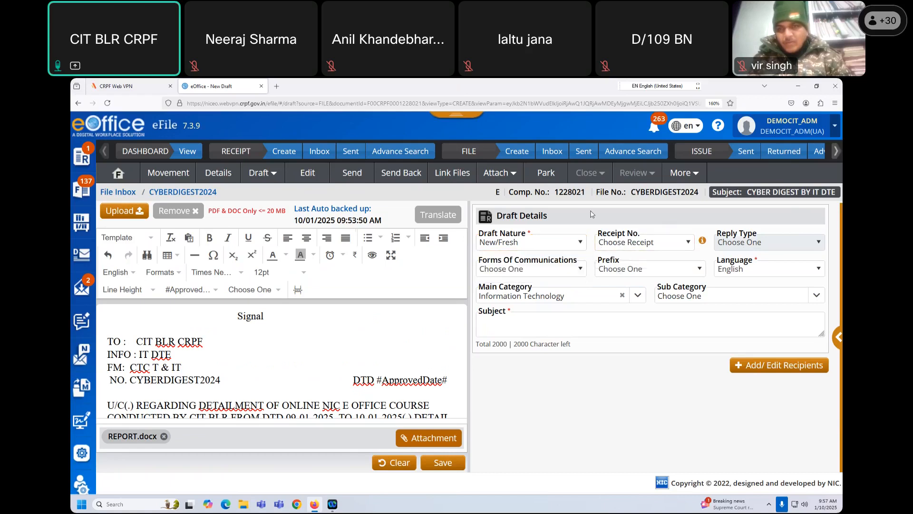
- Enter the subject 'COURSE DETAILMENT CIT BLR' and save the signal draft
click(513, 326)
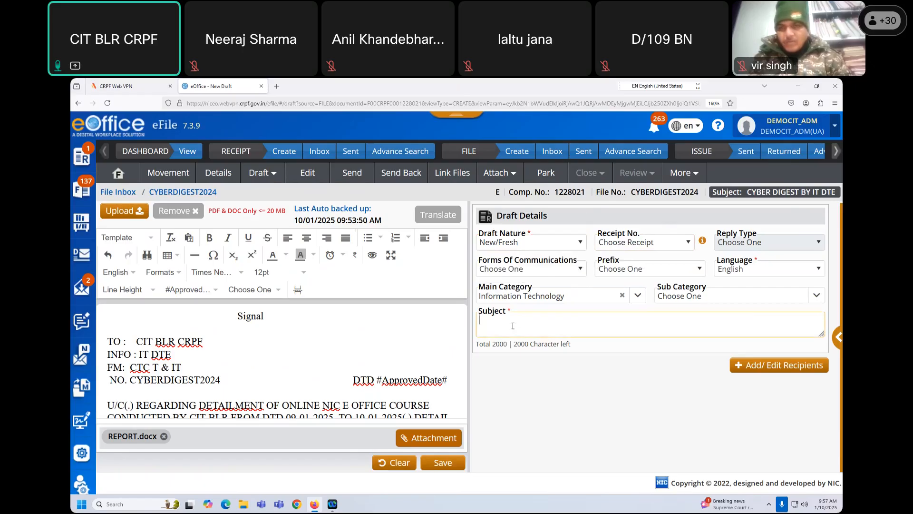
text(C)
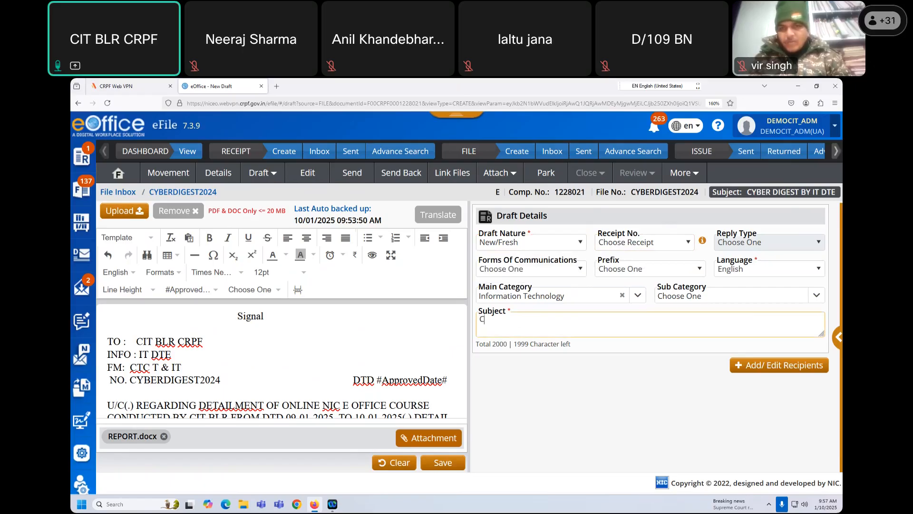
text(PUIRSE)
key(BackSpace)
key(BackSpace)
key(BackSpace)
key(BackSpace)
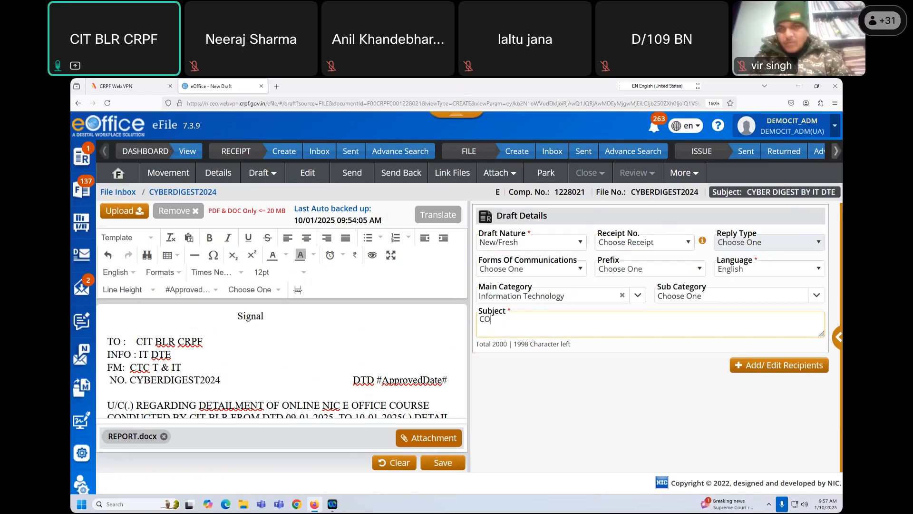
text(RSE DETAILMEN)
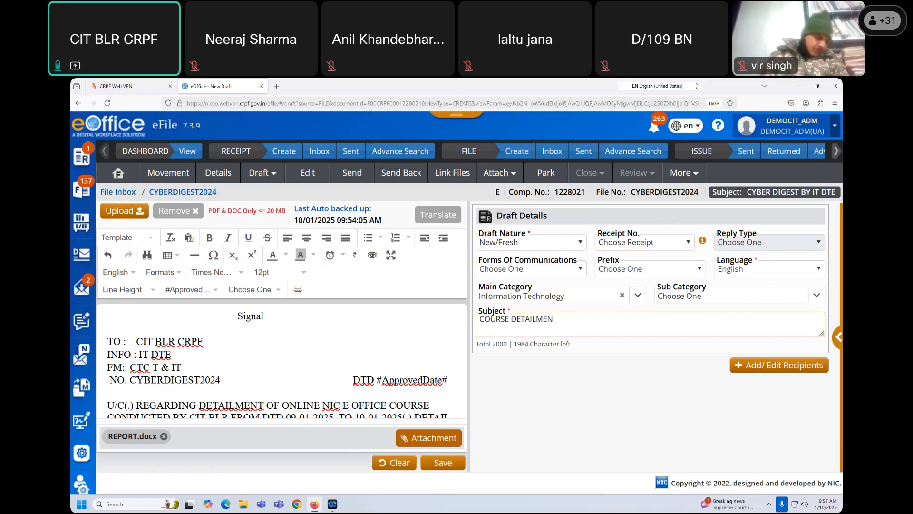
text(T CIT BLR)
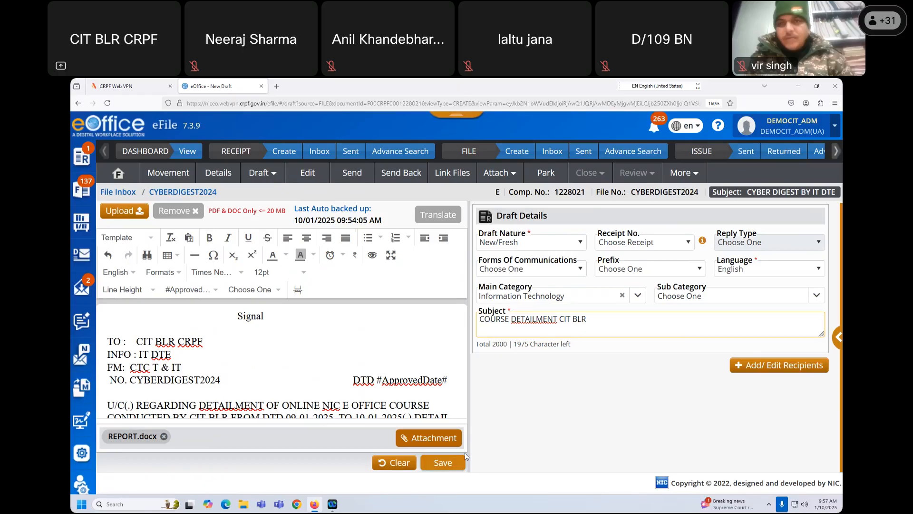
click(441, 465)
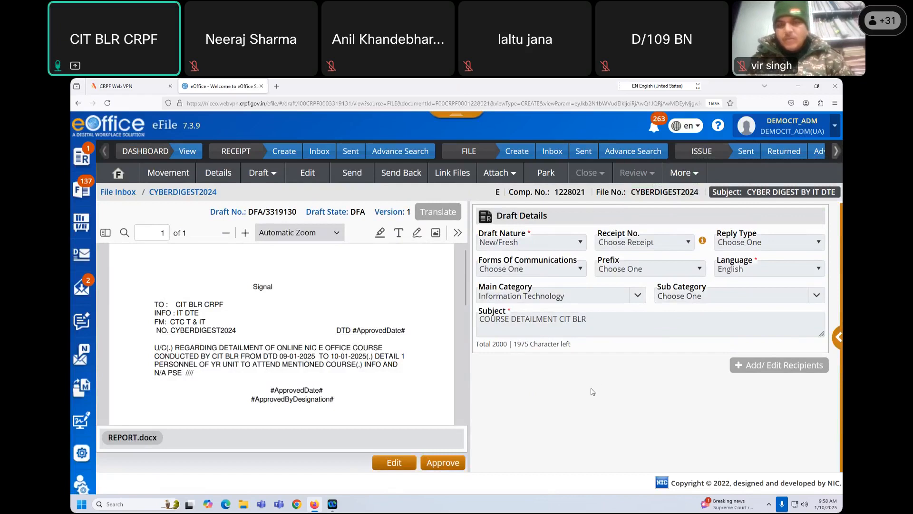
- Address the file to the DEMO-CIT user with remark 'DFA ATTACHED' and start DSC signing
click(350, 171)
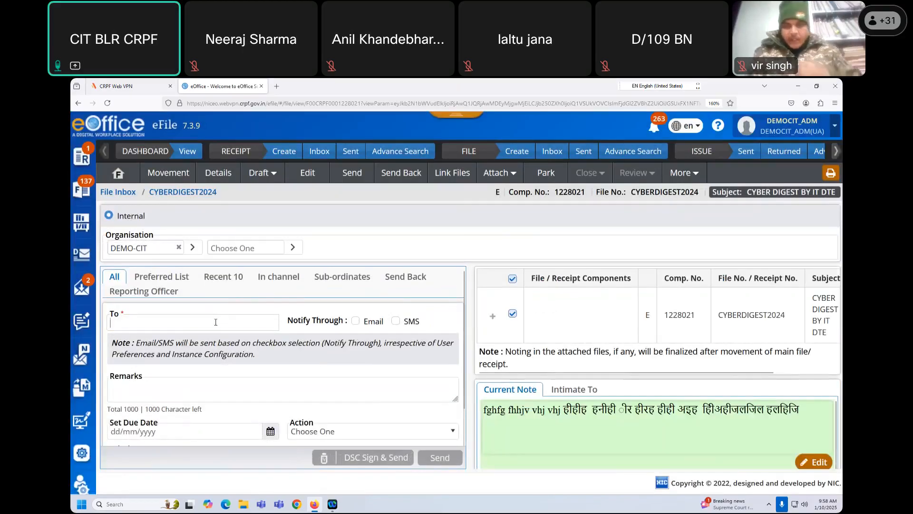
click(216, 322)
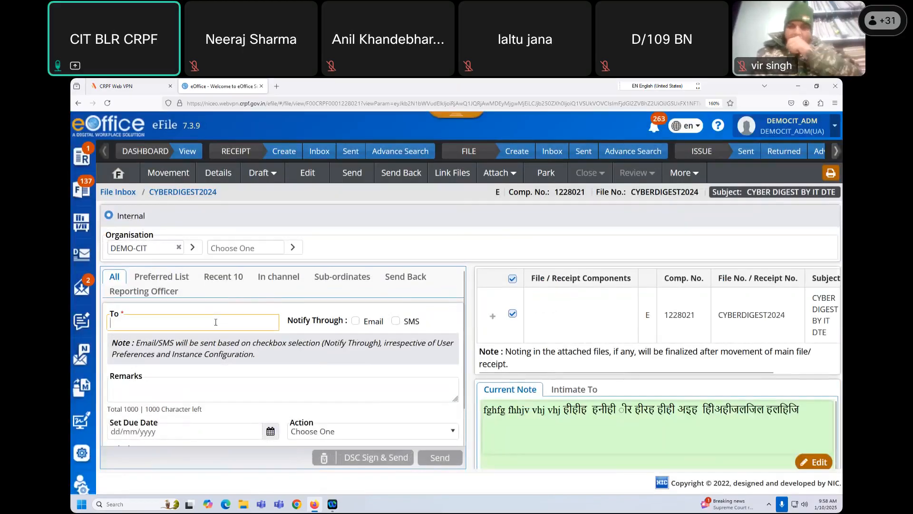
text(USER3)
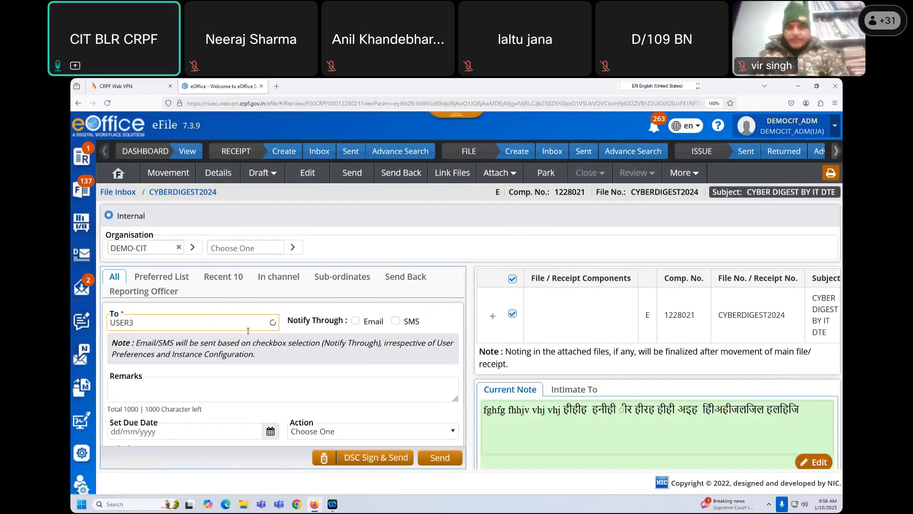
click(229, 345)
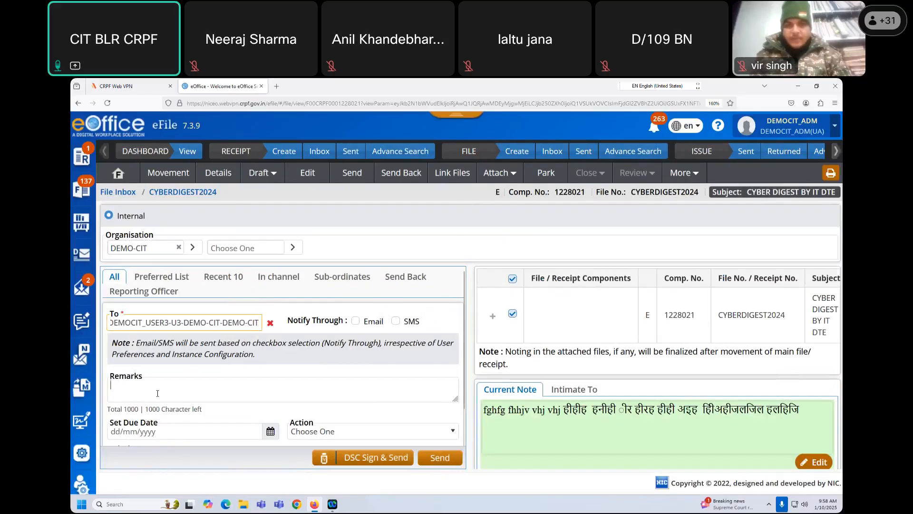
text(S)
text(F)
text(A ATTACHED)
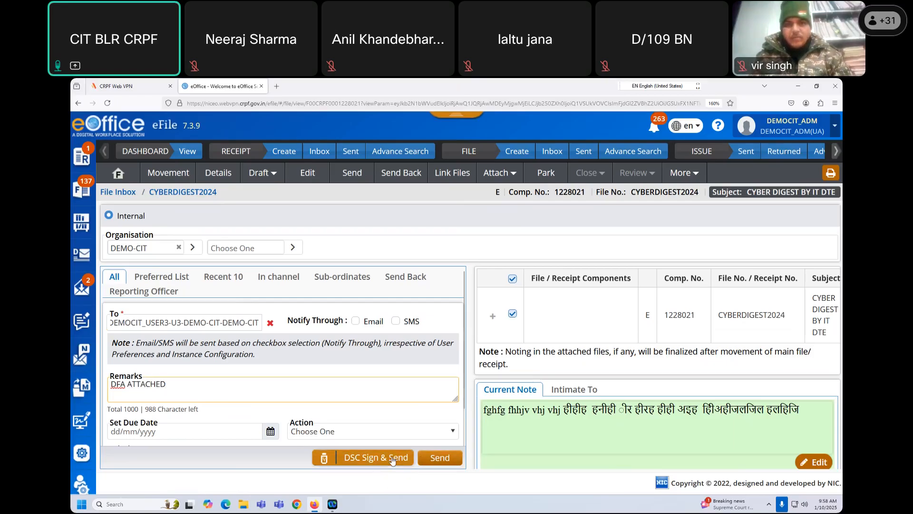
click(386, 461)
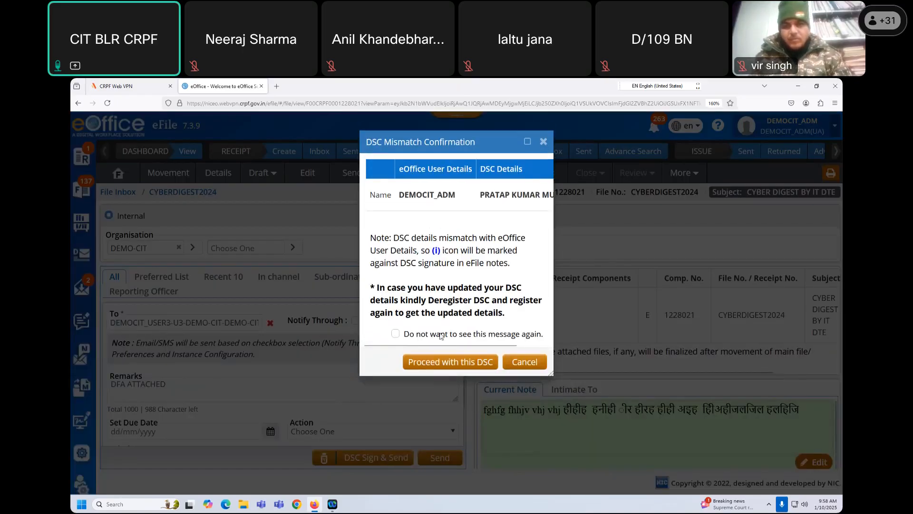
- Sign and send with the current DSC, re-entering the User PIN after the wrong-PIN alert
click(454, 363)
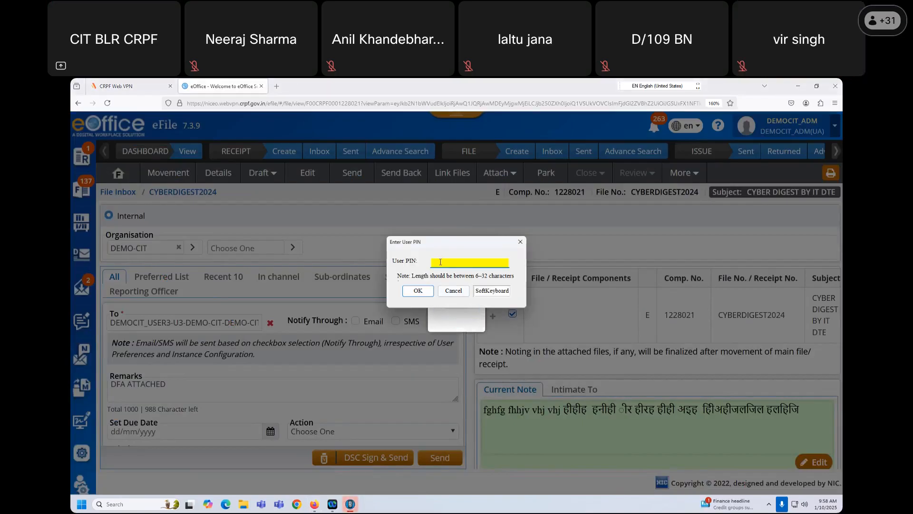
text(1123456)
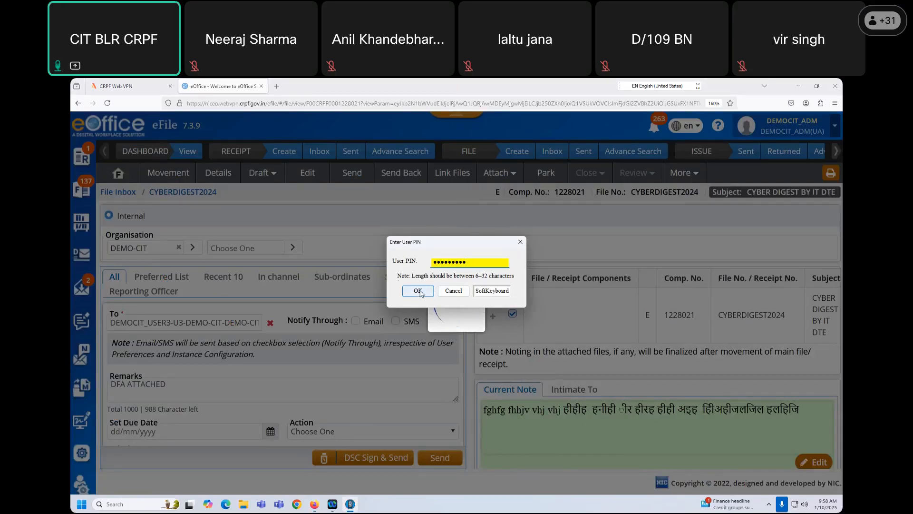
click(418, 290)
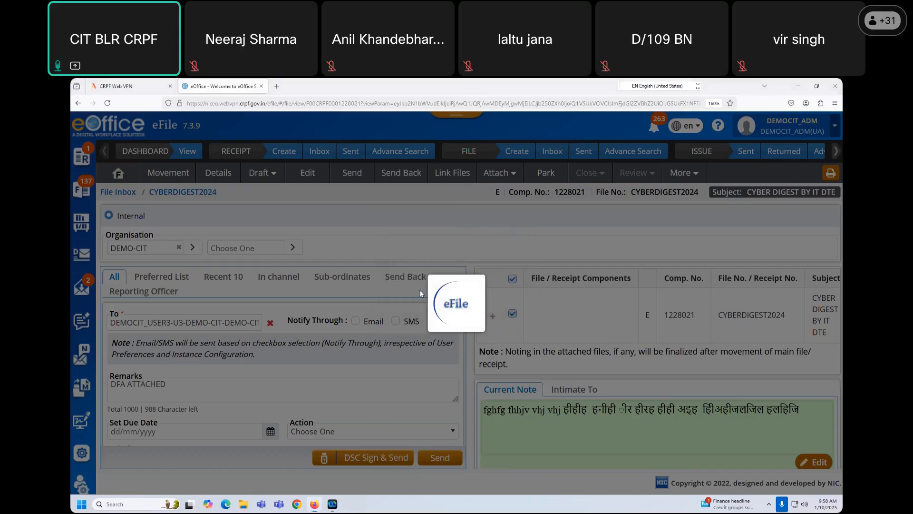
click(501, 318)
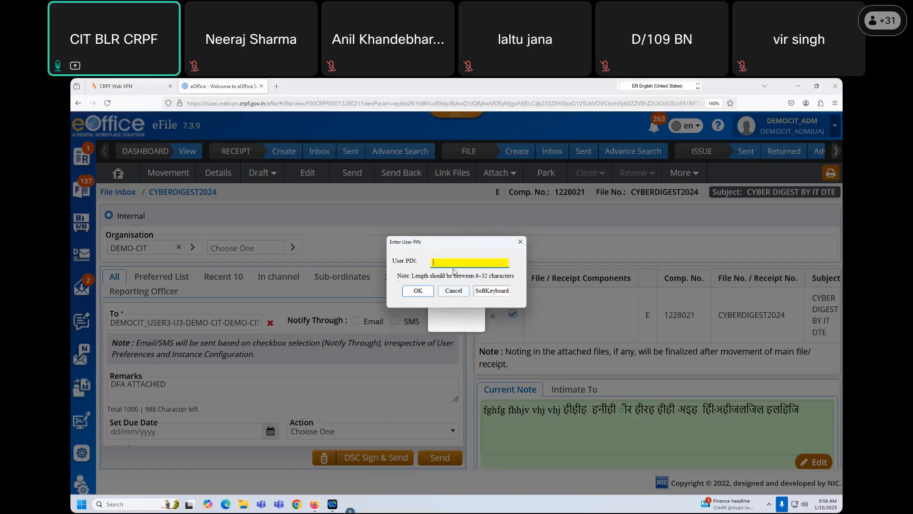
text(••••)
text(••)
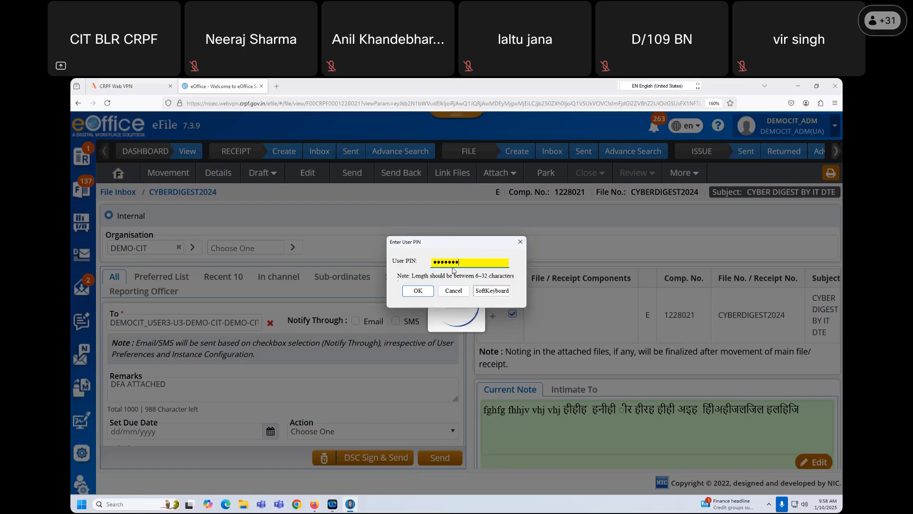
click(417, 291)
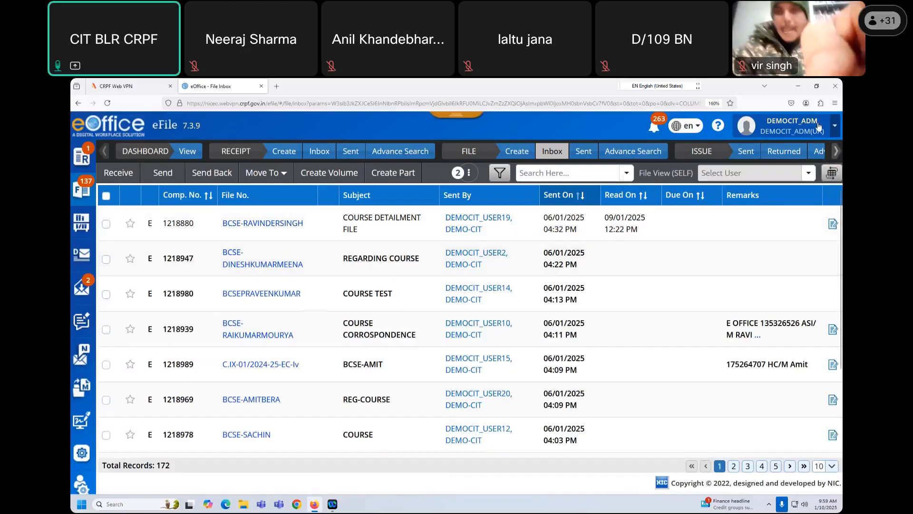
- Log out, sign in as the recipient using the saved login and captcha, and open the eFile inbox
click(835, 126)
click(707, 280)
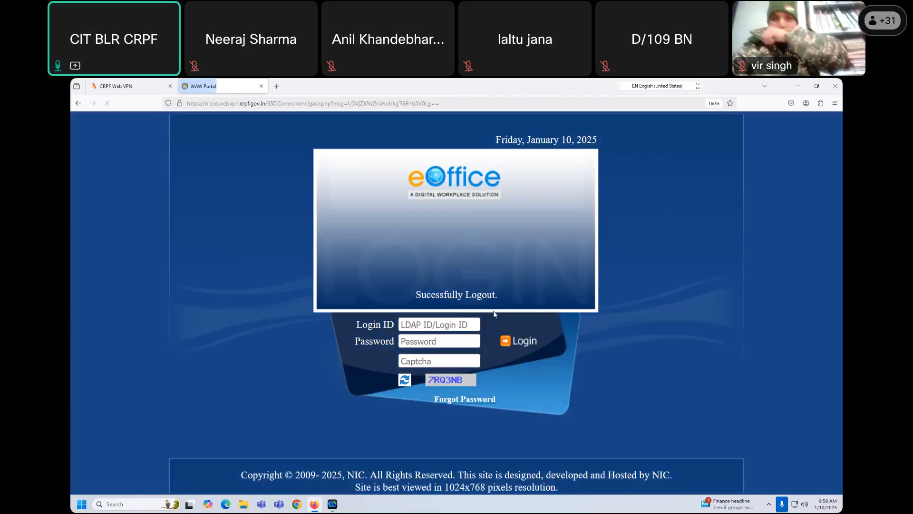
click(437, 325)
click(437, 357)
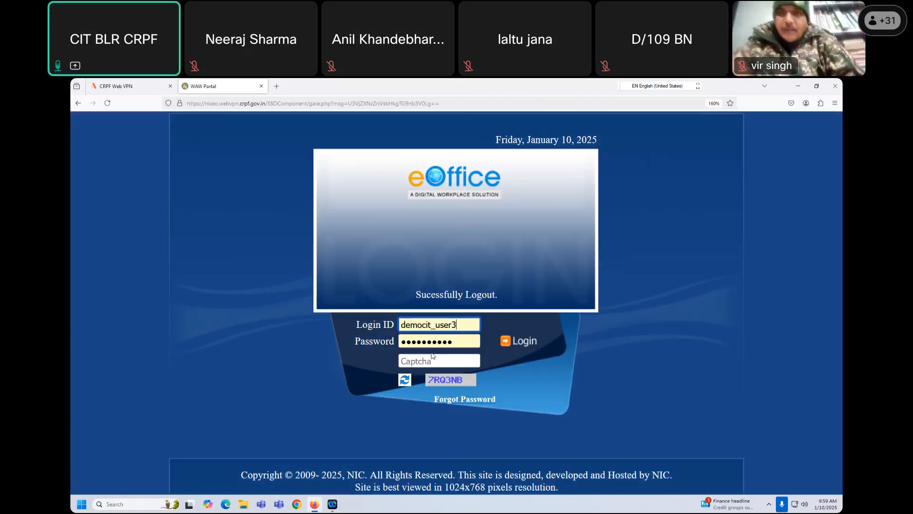
click(429, 362)
text(7RQ3NB)
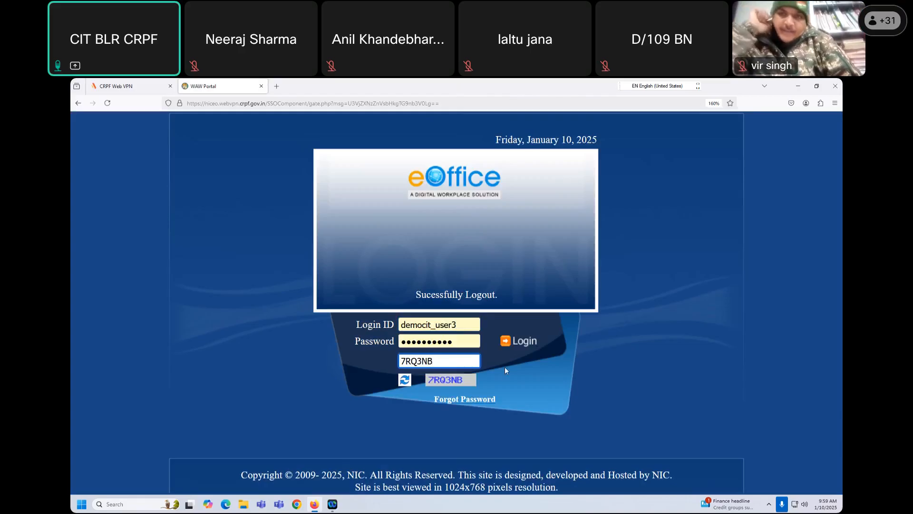
click(522, 342)
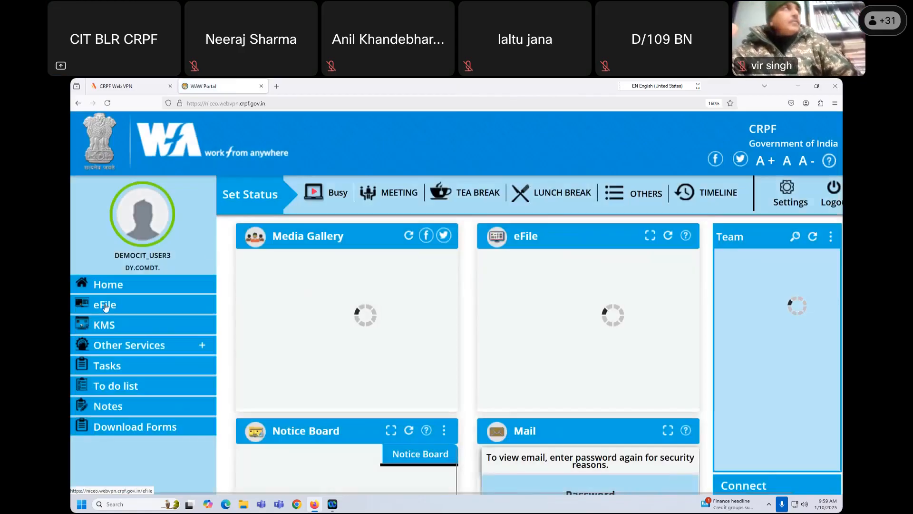
click(106, 306)
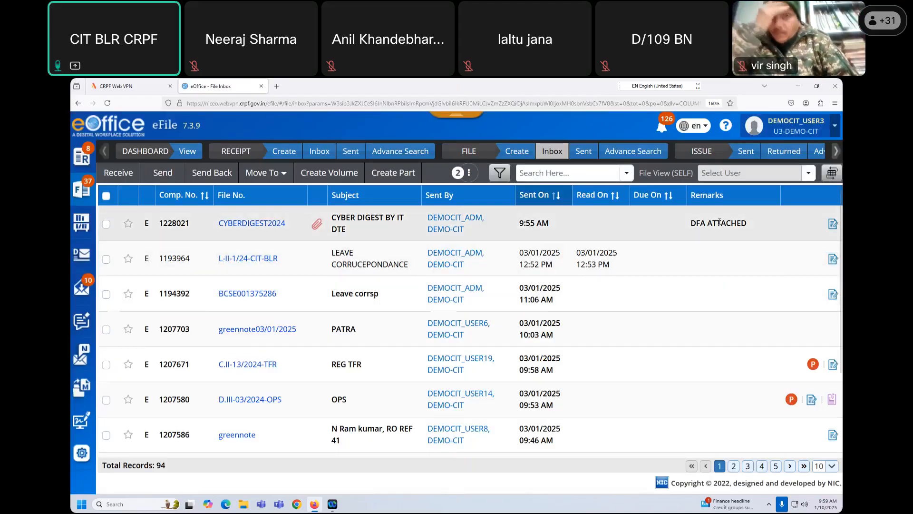
- Note the 'DFA ATTACHED' remark, then open CYBERDIGEST2024 to review its signed Note #3 and correspondences
drag(695, 223, 745, 224)
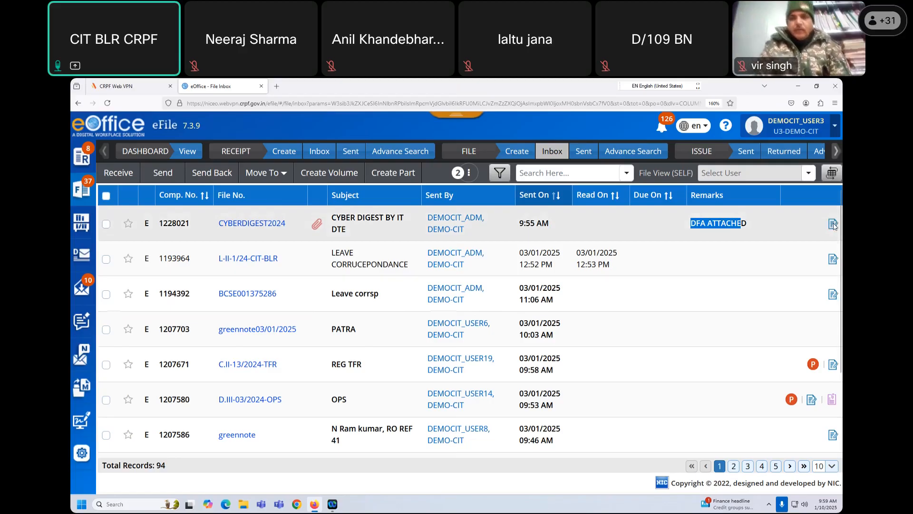
click(265, 225)
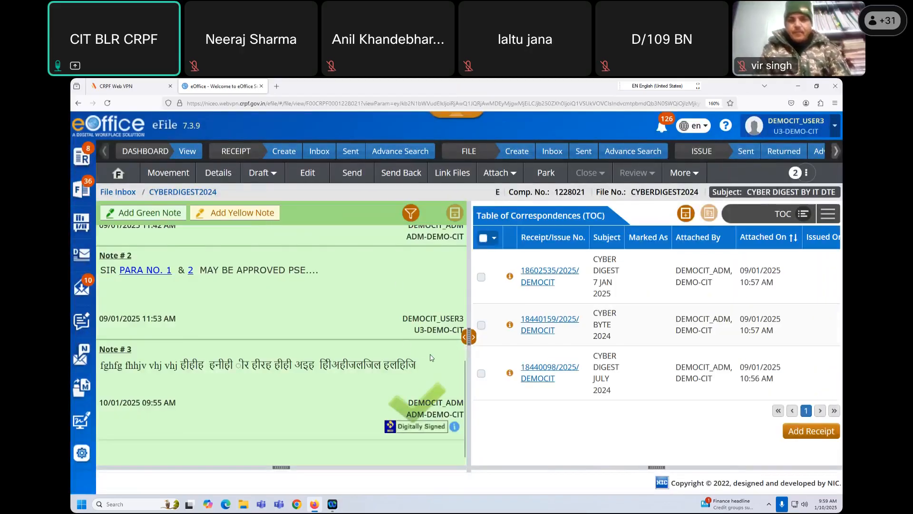
mouse_move(450, 407)
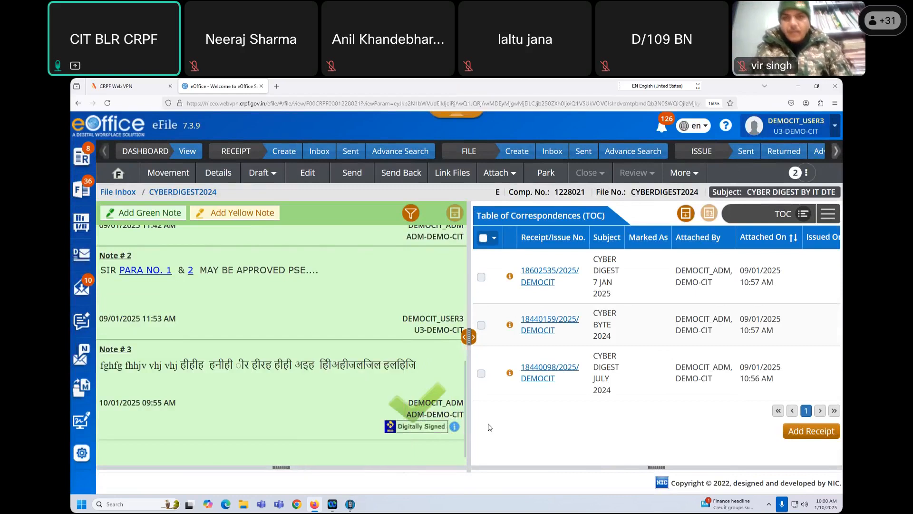
mouse_move(422, 420)
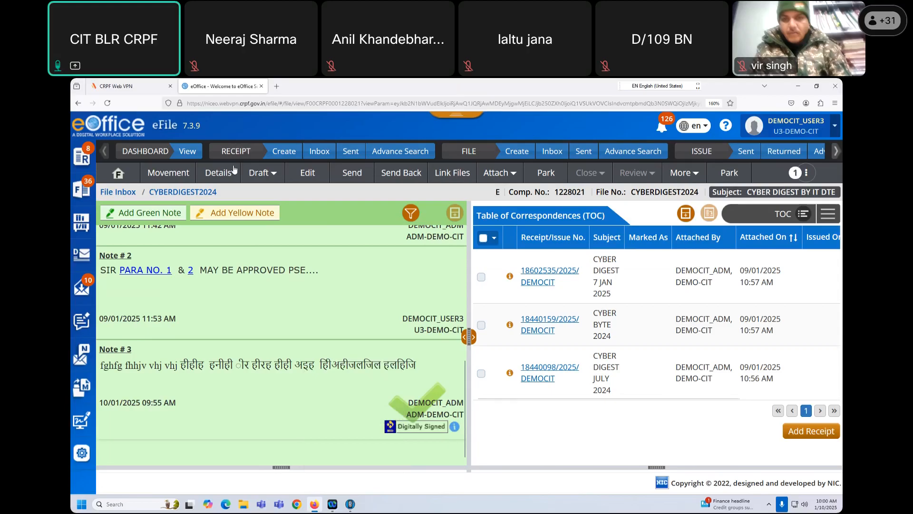
- List the file's drafts via View Draft and attempt to delete the second draft
click(267, 175)
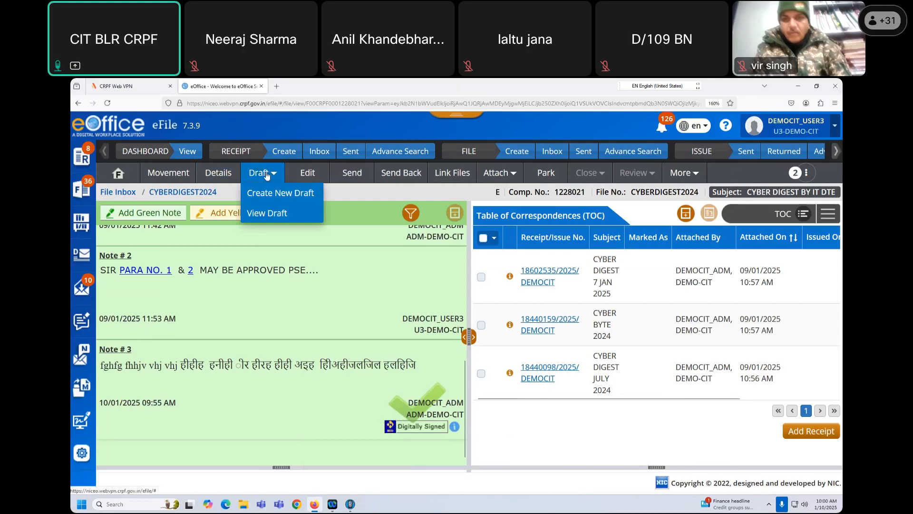
click(276, 215)
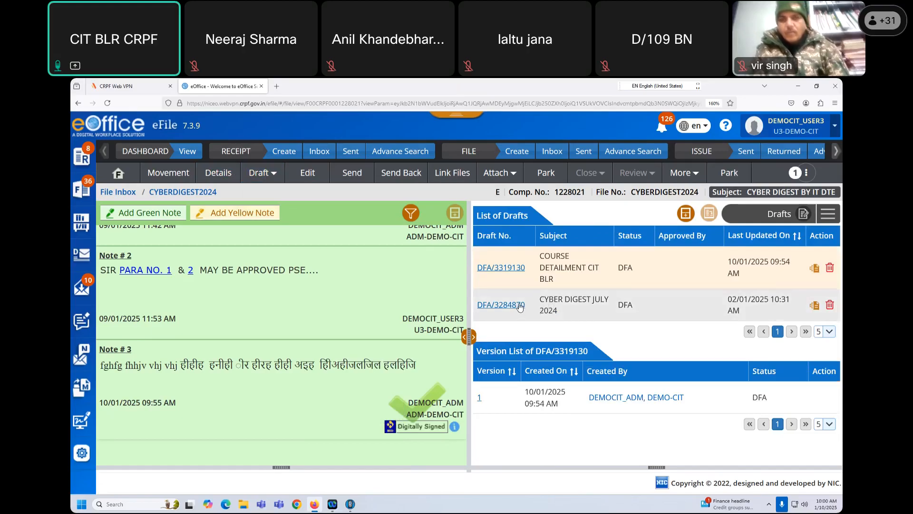
click(830, 305)
click(486, 210)
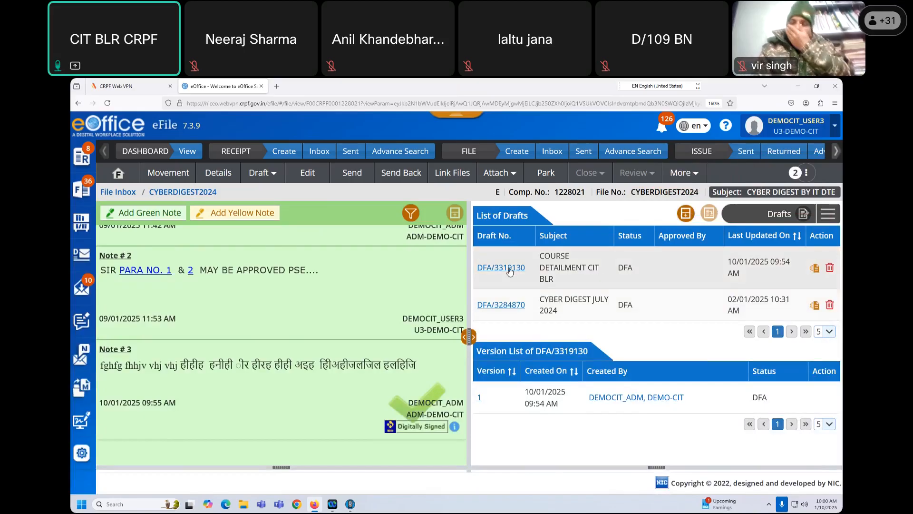
- Open draft DFA/3319130 and look over its COURSE DETAILMENT CIT BLR signal preview
click(510, 271)
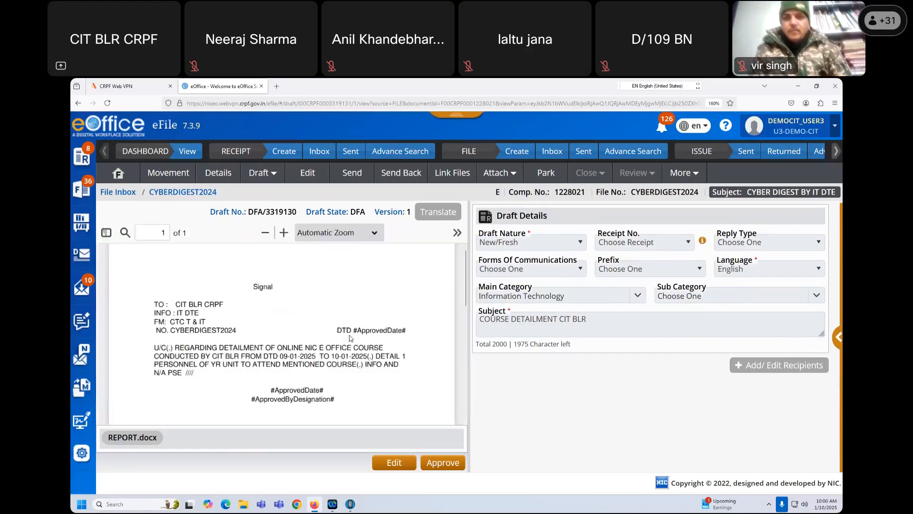
scroll(347, 354, down, 1)
scroll(347, 354, up, 1)
- Insert WING before DTE and RANCHI after CTC T & IT, then update the draft
scroll(348, 357, down, 1)
scroll(347, 354, up, 1)
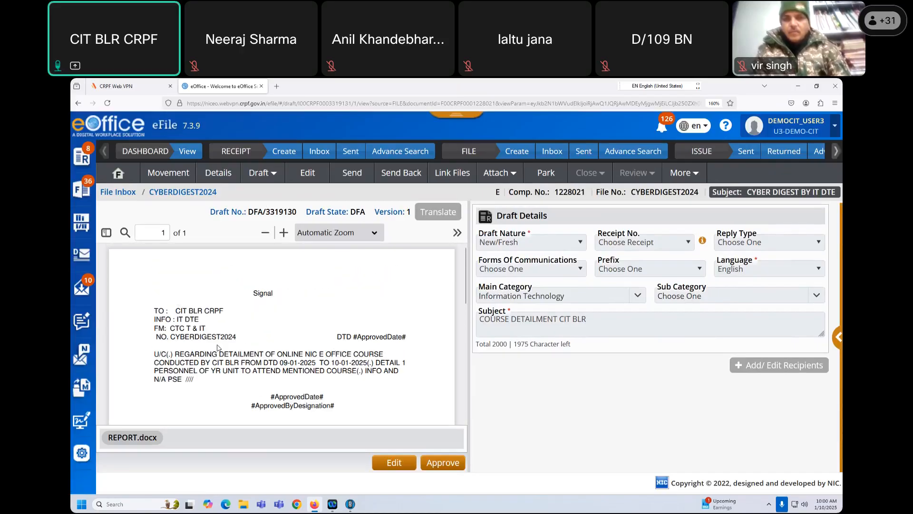
click(394, 463)
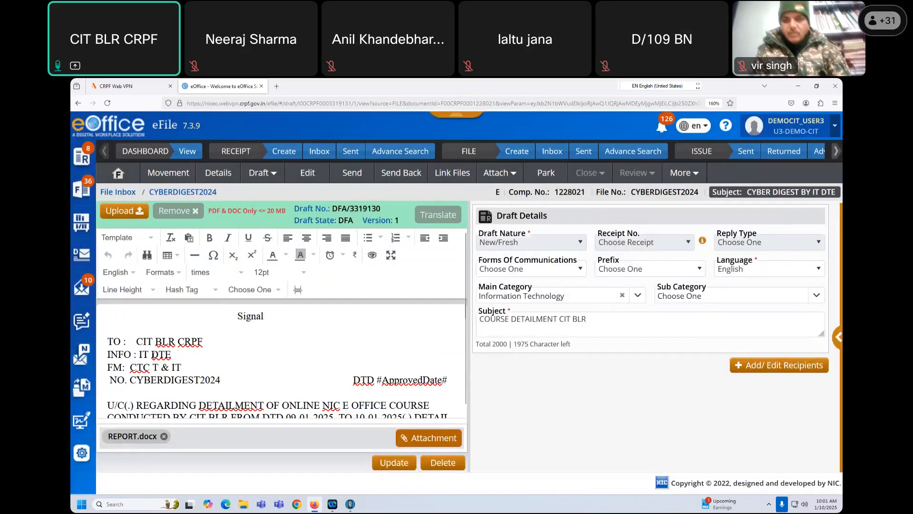
text(WING)
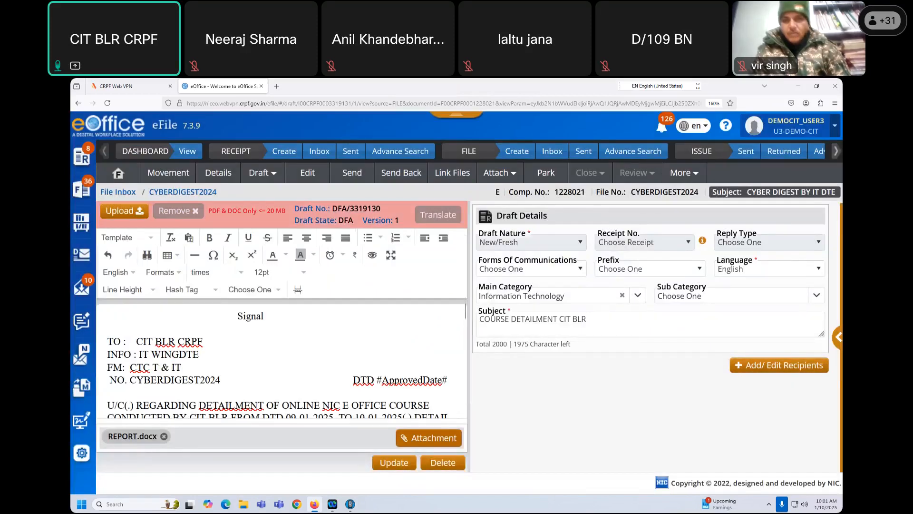
click(201, 366)
text(RANCHI)
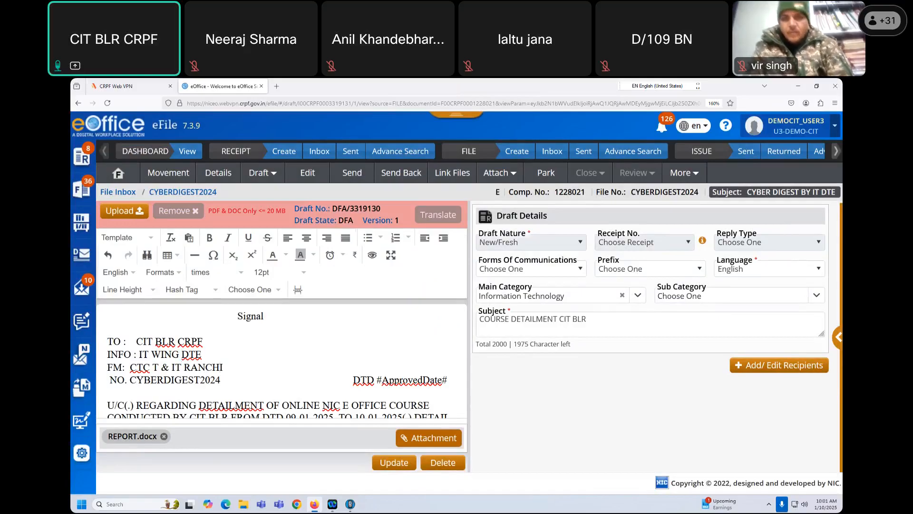
click(400, 469)
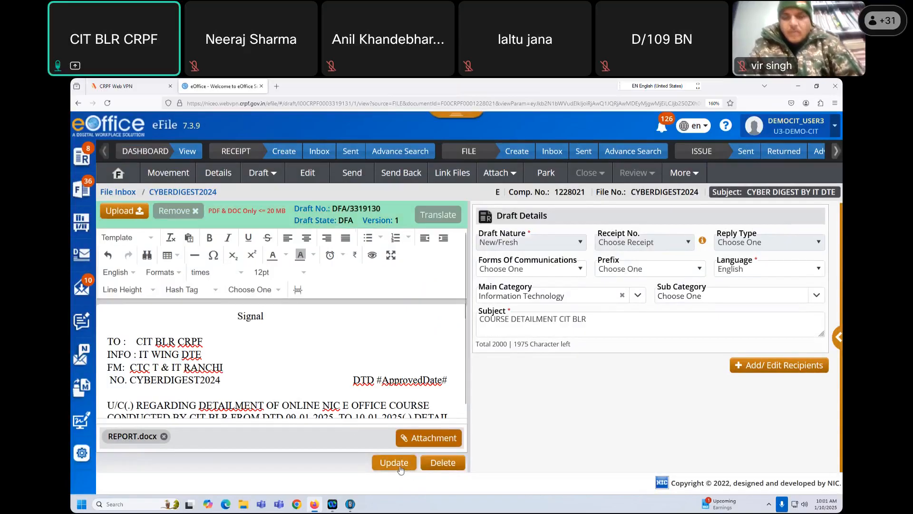
click(400, 468)
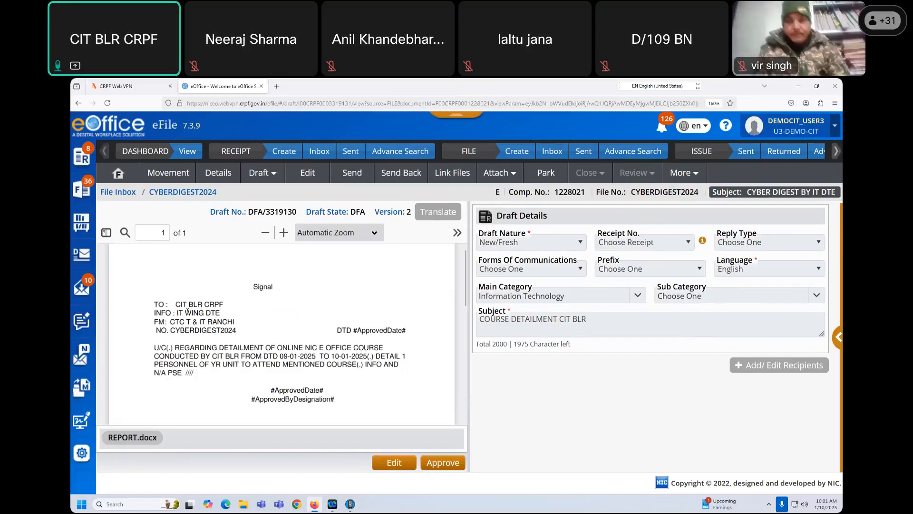
- Highlight the added WING and RANCHI text to verify the version 2 edits
drag(199, 309, 211, 322)
double_click(241, 323)
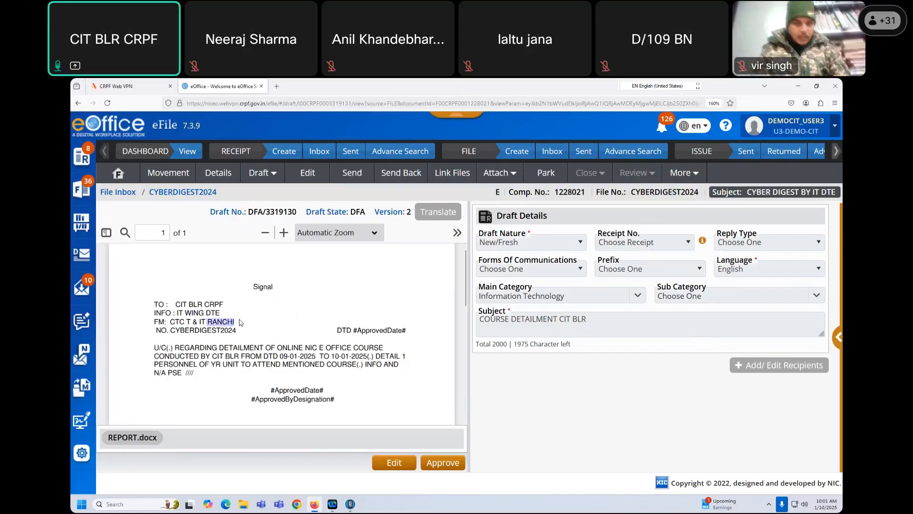
click(257, 321)
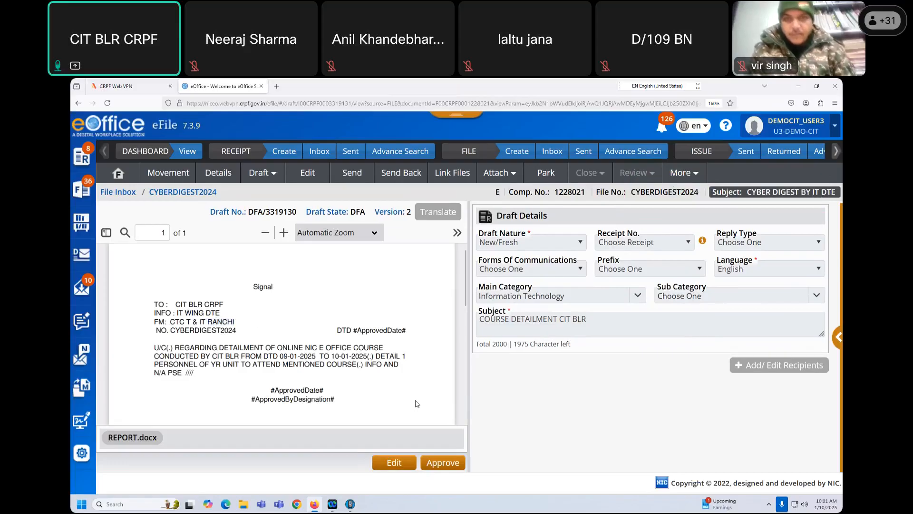
- Send CYBERDIGEST2024 onward to the DEMO-CIT ADM user
click(352, 177)
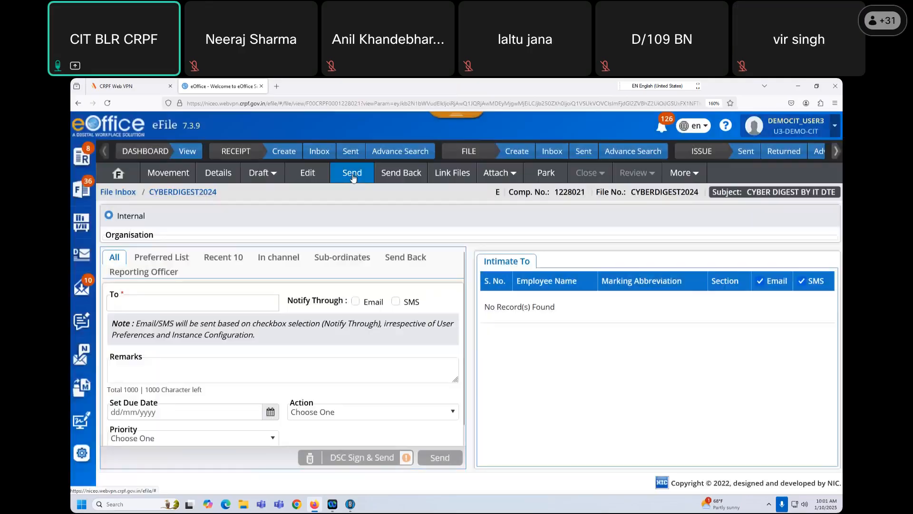
click(142, 325)
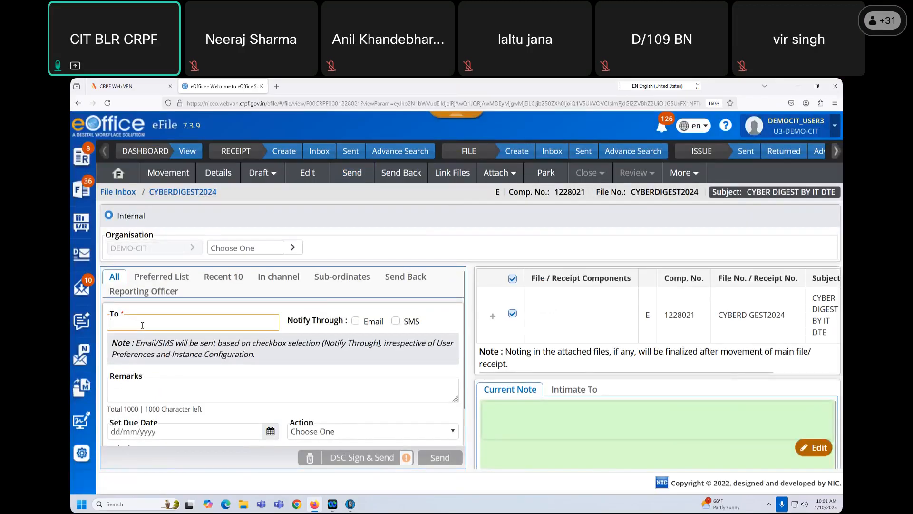
text(ADM)
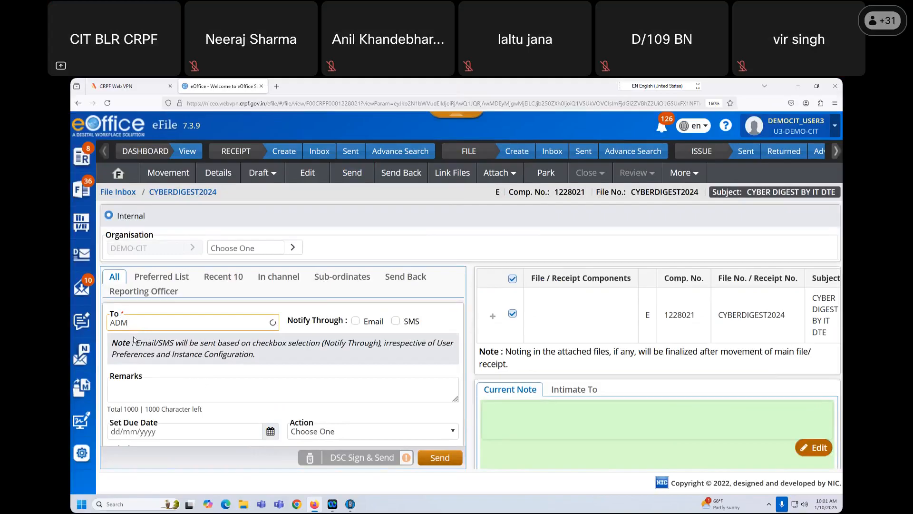
click(134, 343)
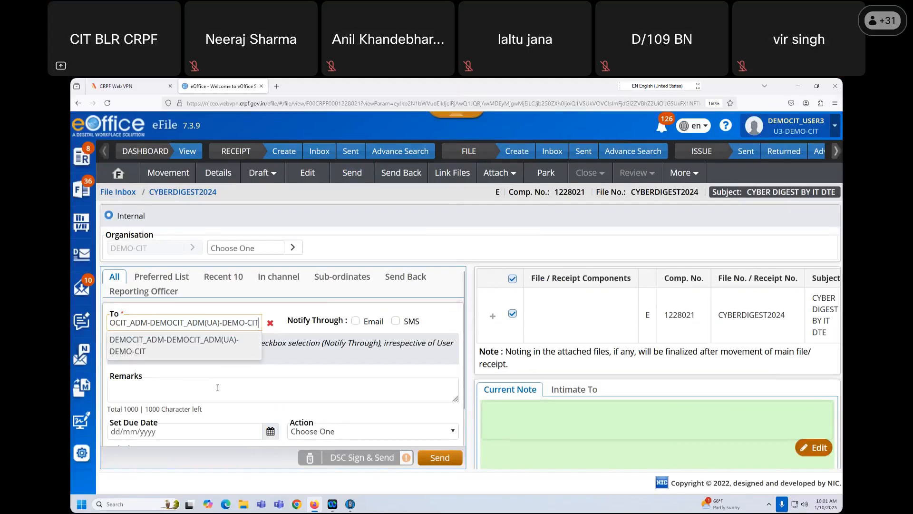
click(439, 458)
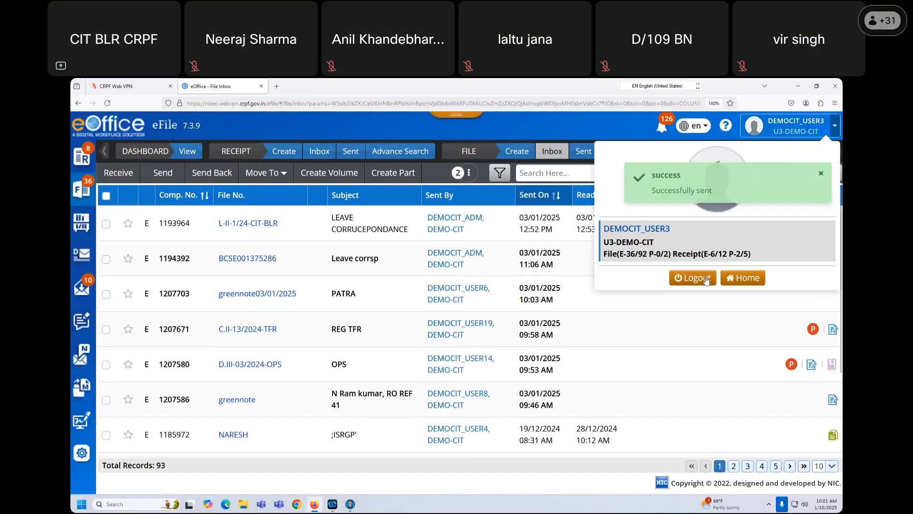
- Log out and sign in as the admin using the saved login and captcha, then open the eFile inbox
click(697, 281)
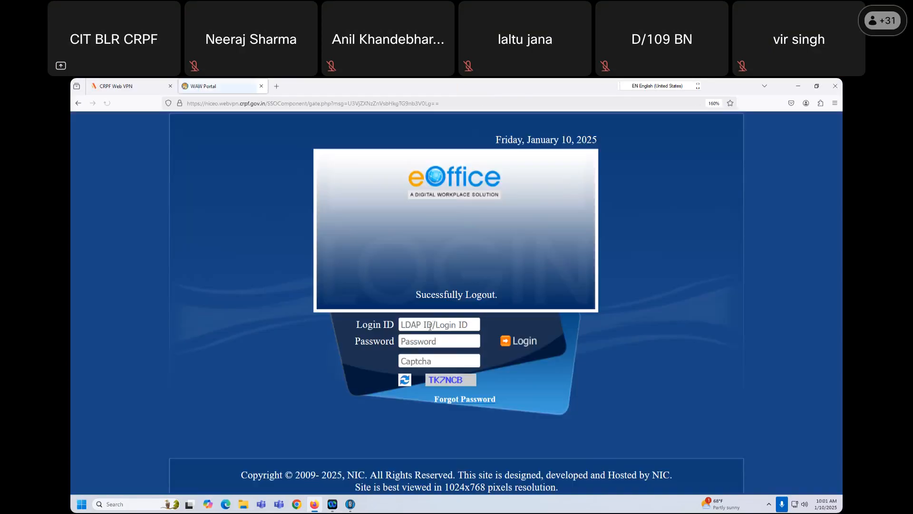
click(439, 324)
click(442, 340)
click(431, 362)
text(TK7NCB)
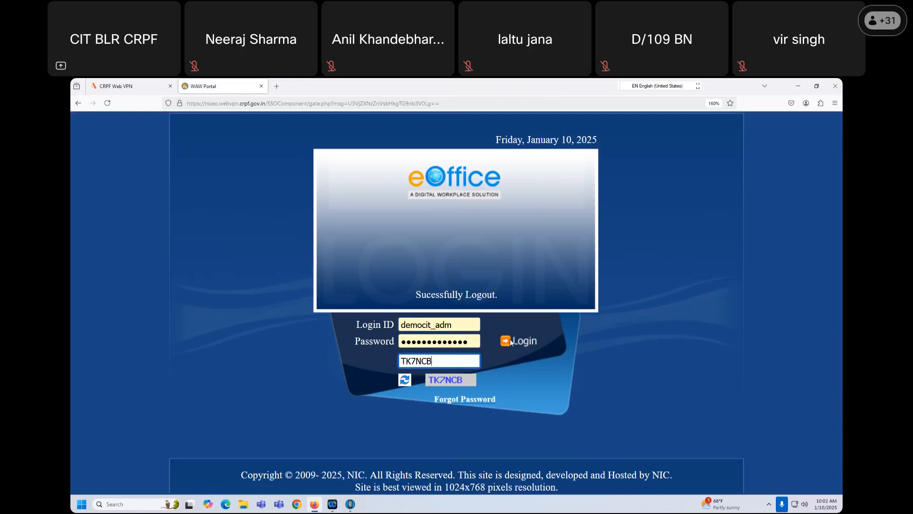
click(508, 339)
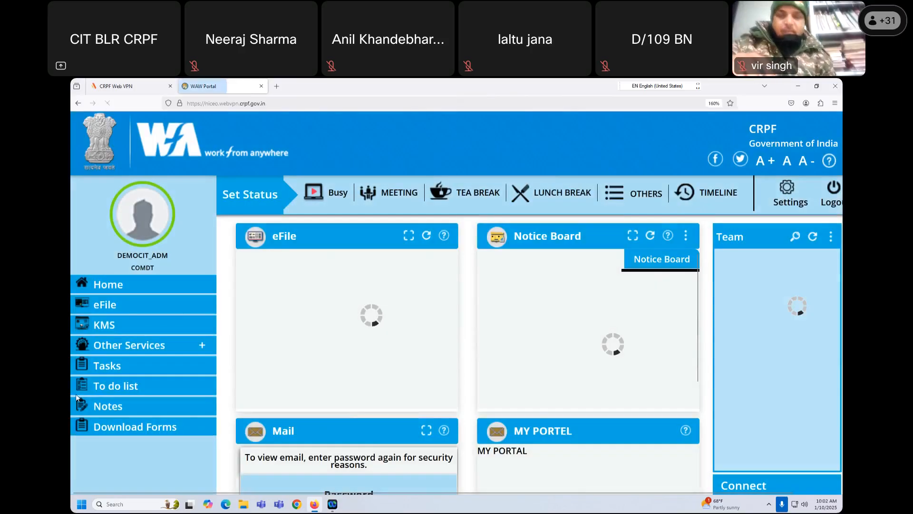
click(98, 305)
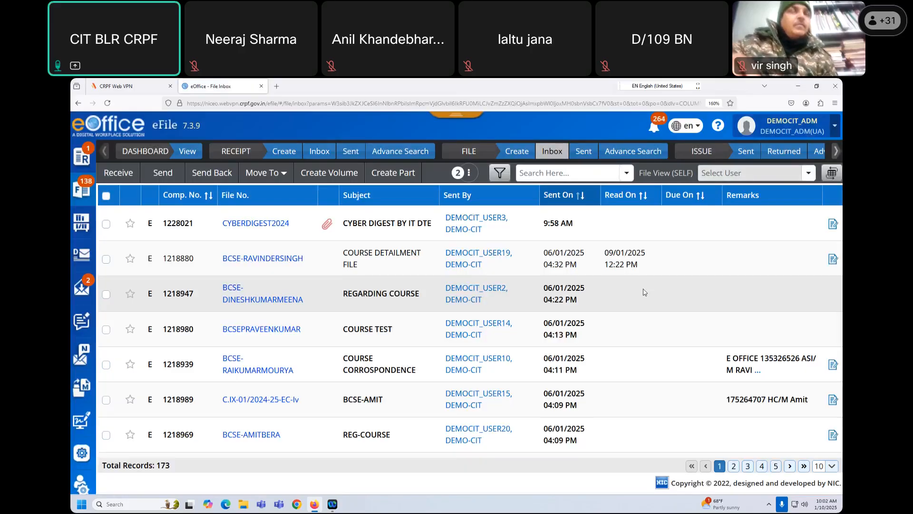
- Open the received CYBERDIGEST2024 file and display its draft signal in the viewer
click(264, 225)
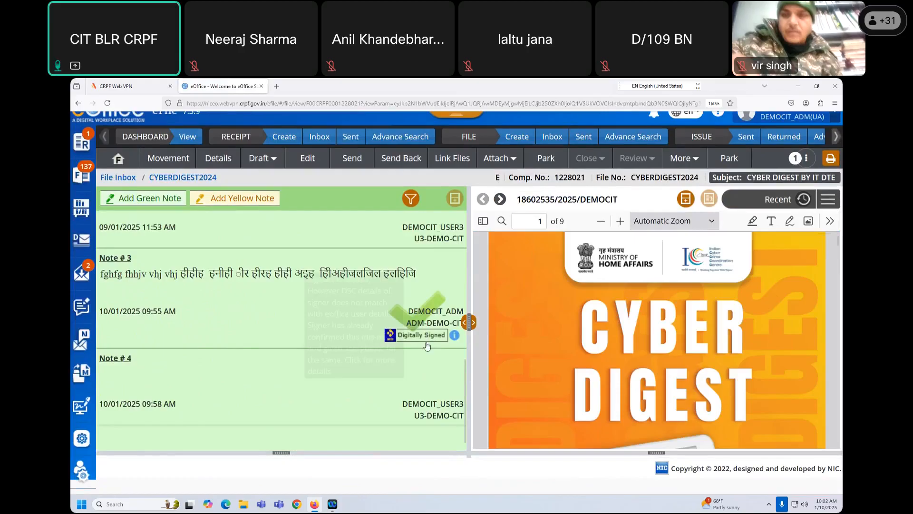
scroll(361, 333, up, 3)
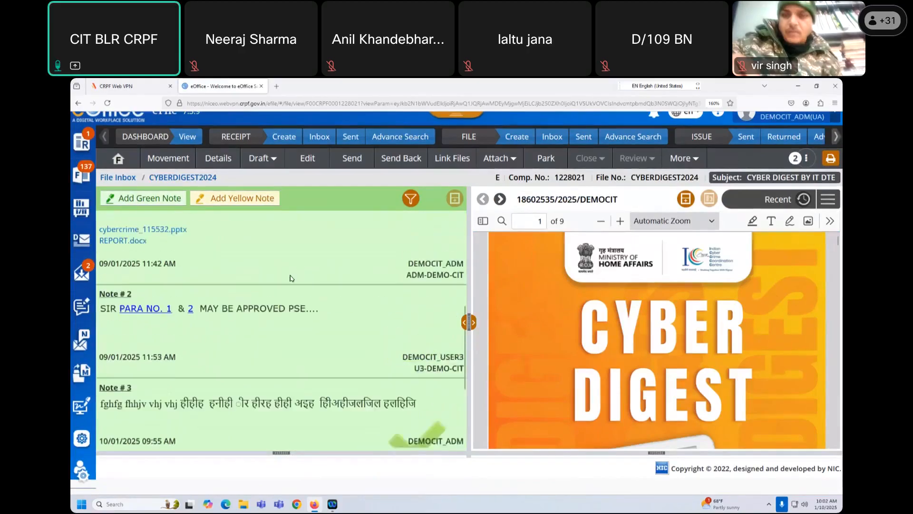
click(259, 158)
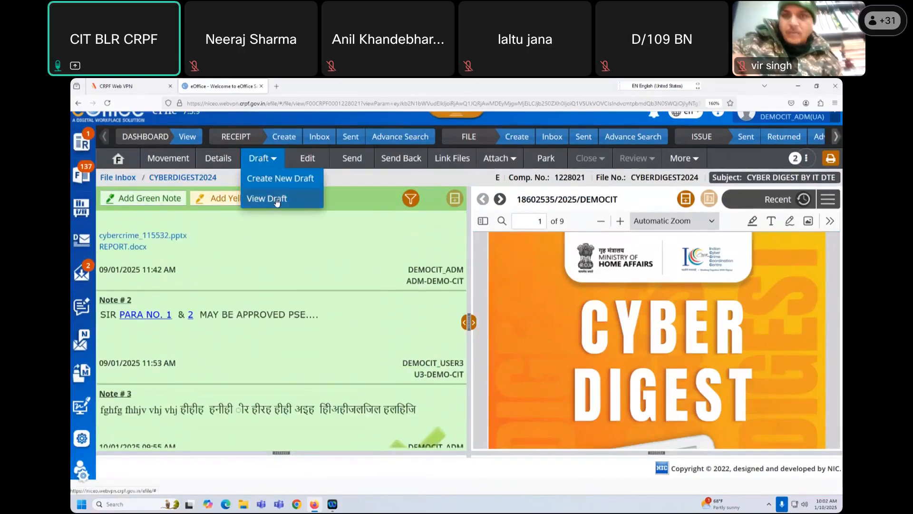
click(293, 187)
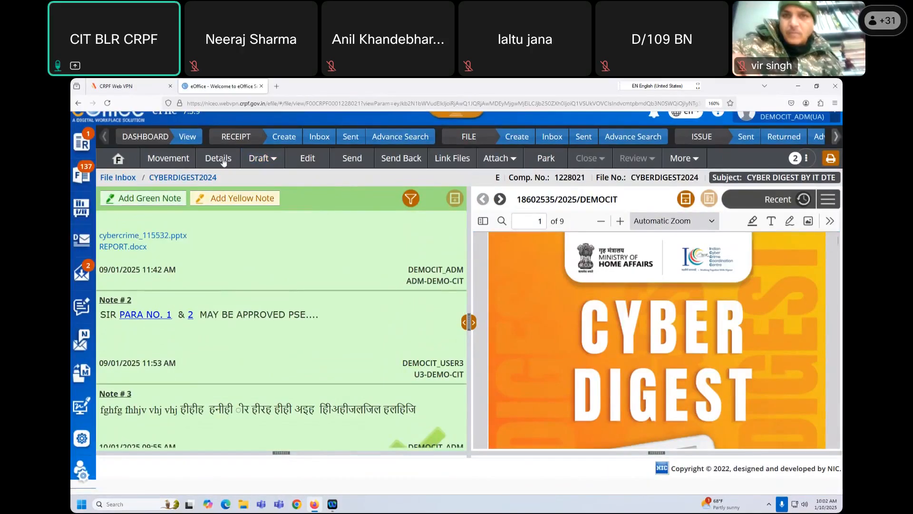
click(835, 203)
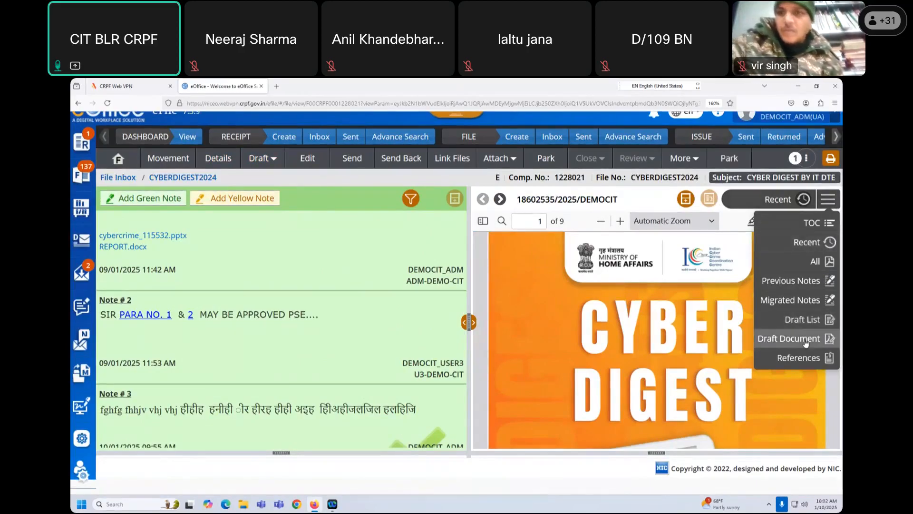
click(790, 339)
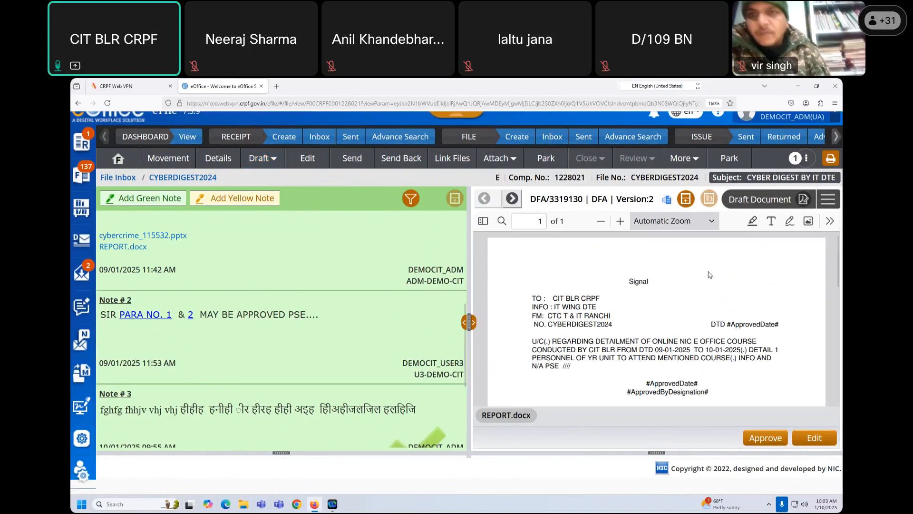
- Switch the viewer between Draft Document and Draft List, ending on the list, and open DFA/3319130
click(828, 200)
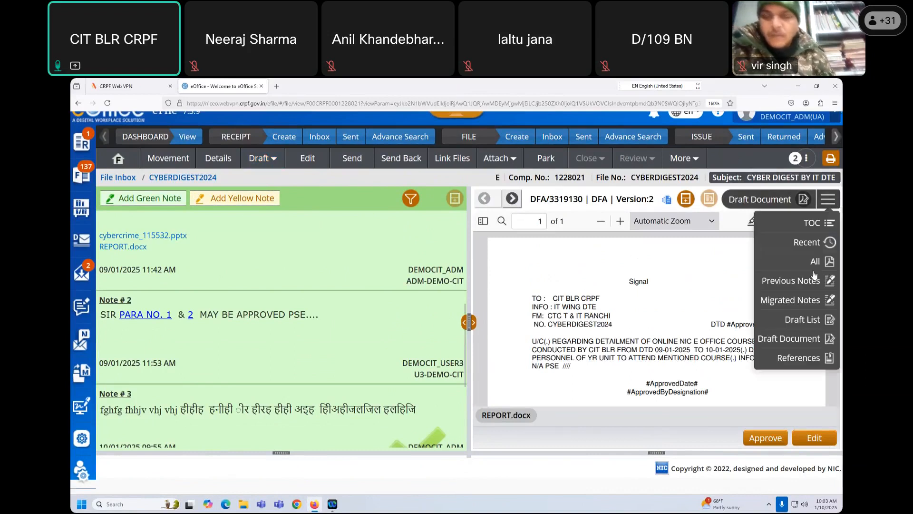
click(813, 320)
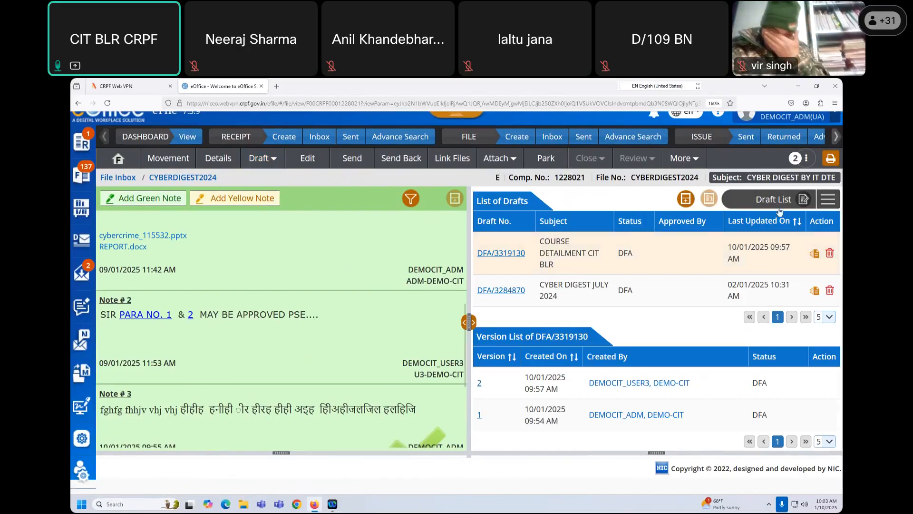
click(829, 200)
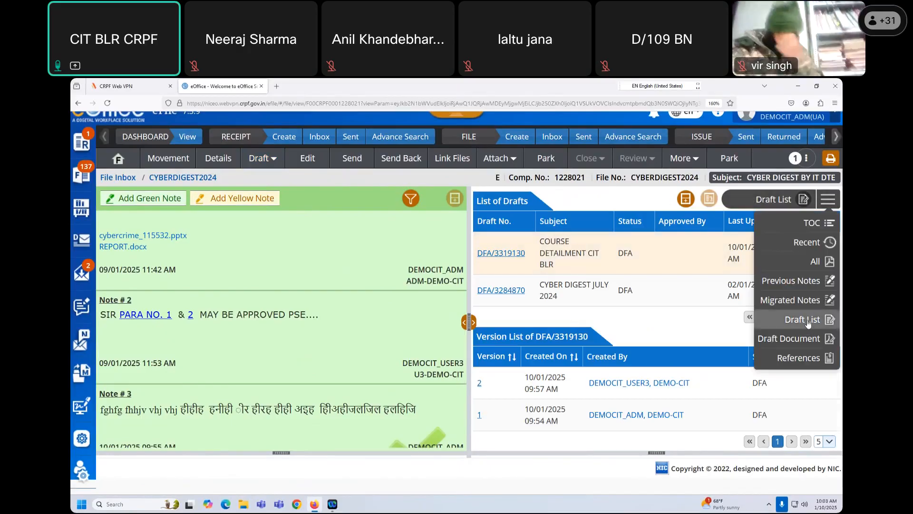
click(804, 324)
click(828, 200)
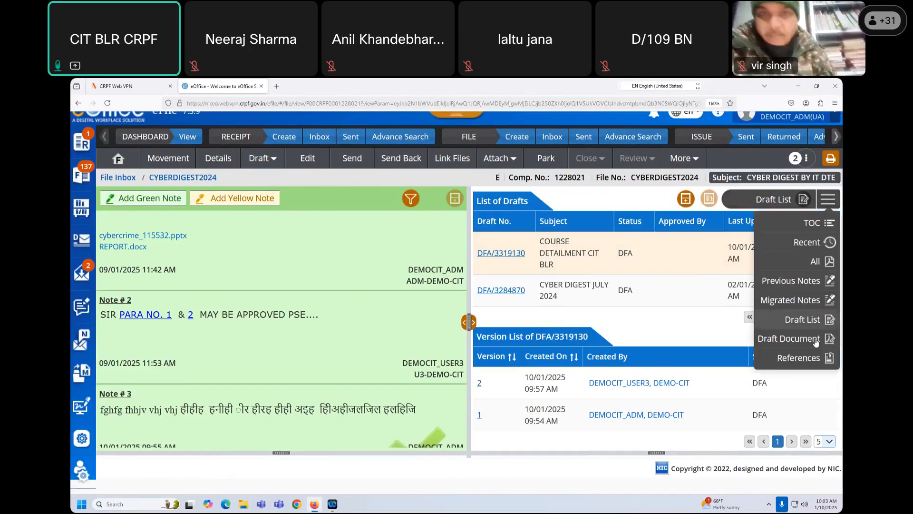
click(815, 338)
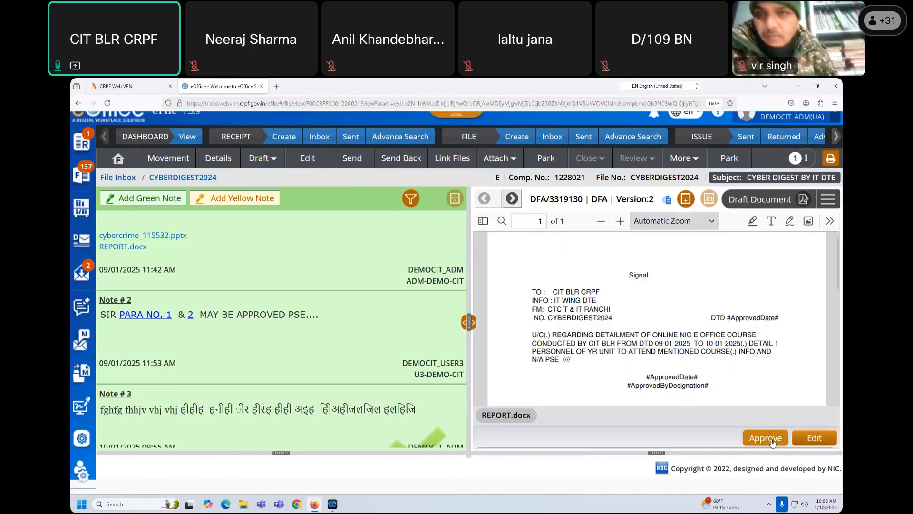
click(828, 200)
click(814, 323)
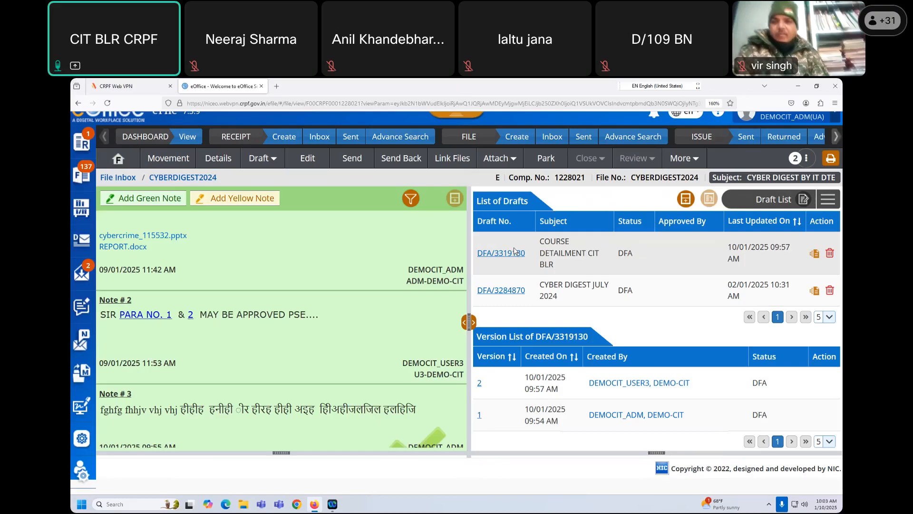
click(514, 249)
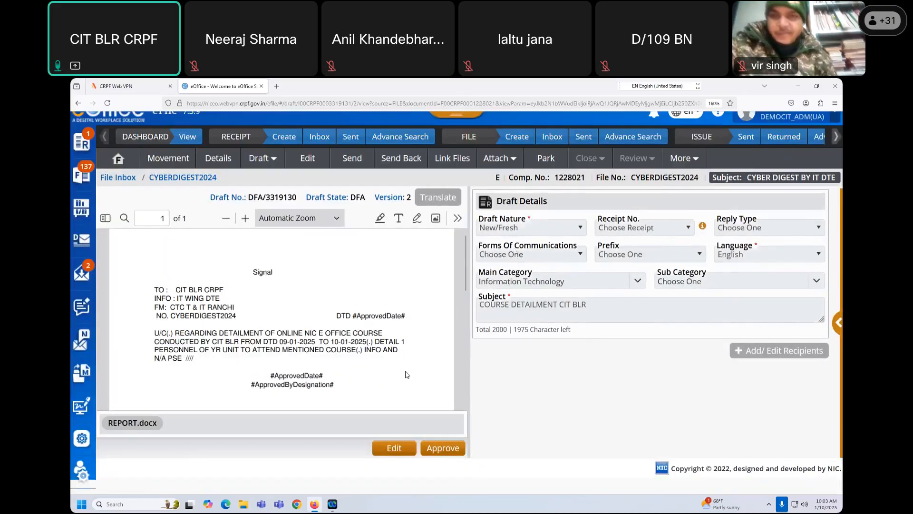
- Approve draft DFA/3319130, then check its filled date 10-01-2025 and COMDT designation
click(440, 450)
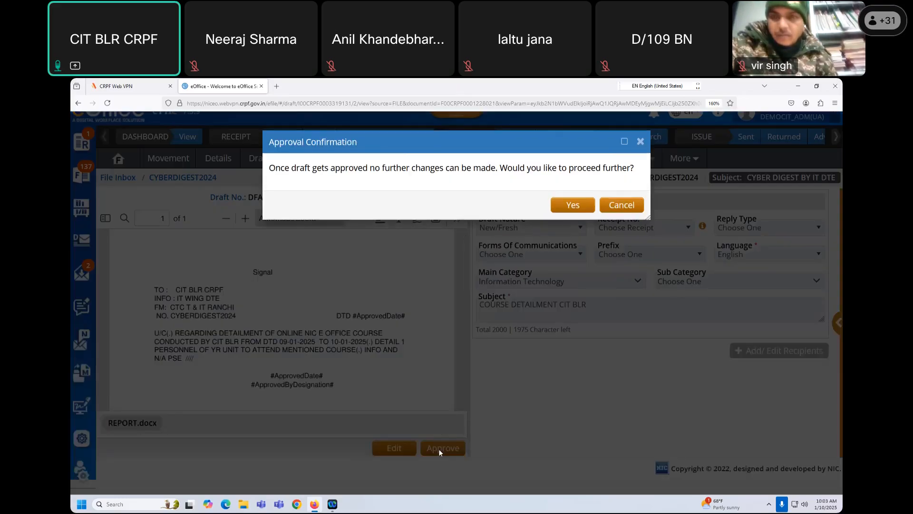
click(572, 206)
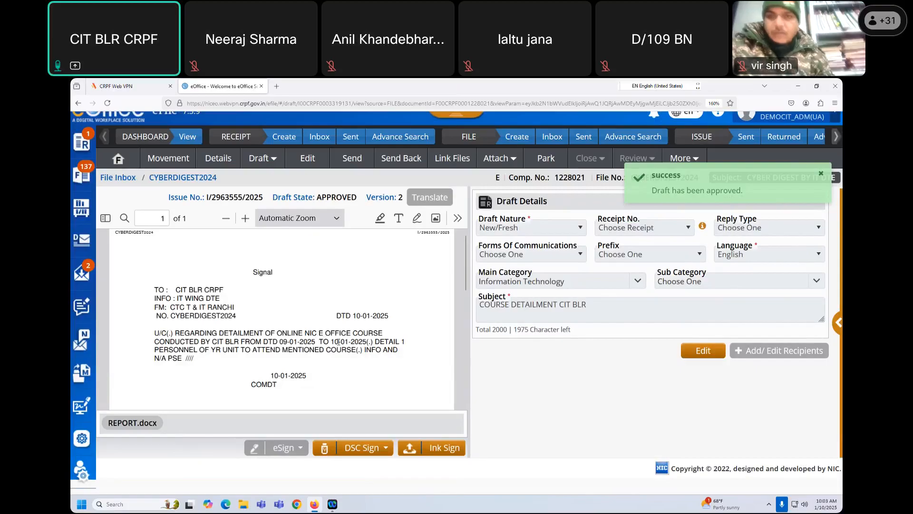
double_click(377, 315)
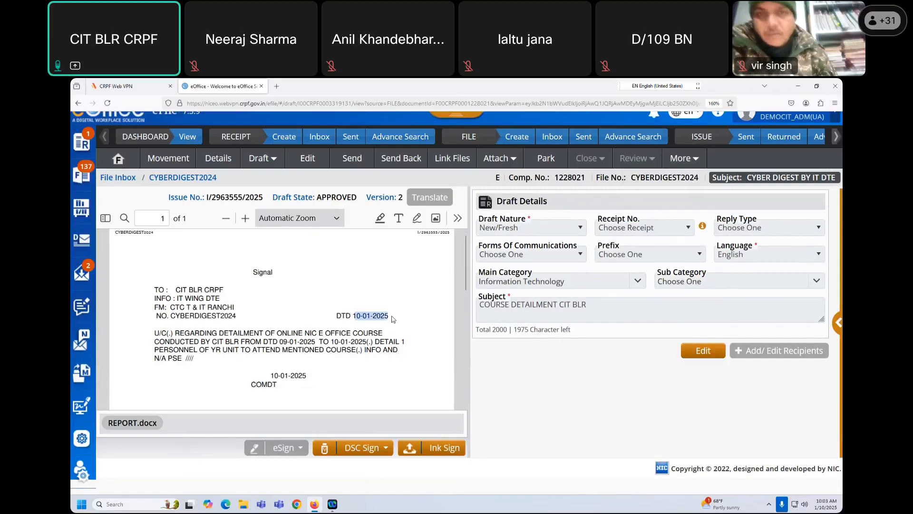
drag(252, 387, 269, 384)
click(258, 384)
double_click(271, 384)
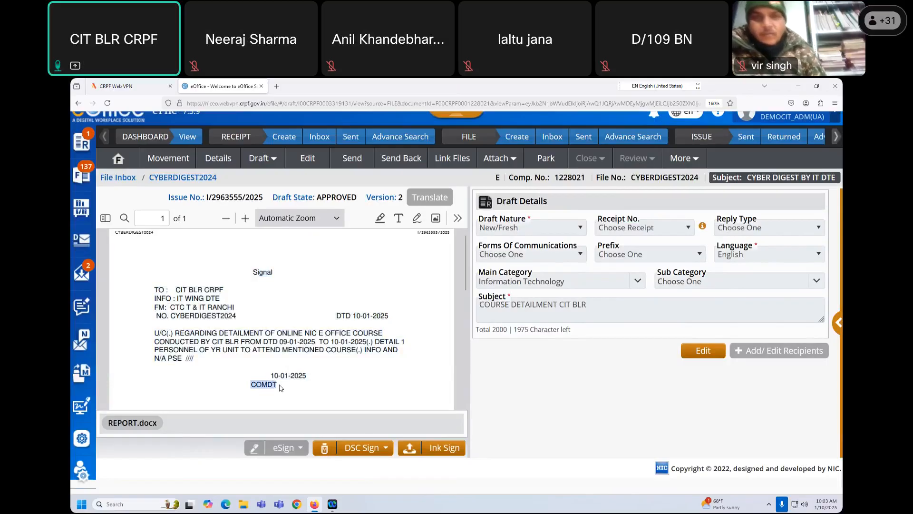
drag(272, 376, 331, 377)
click(330, 376)
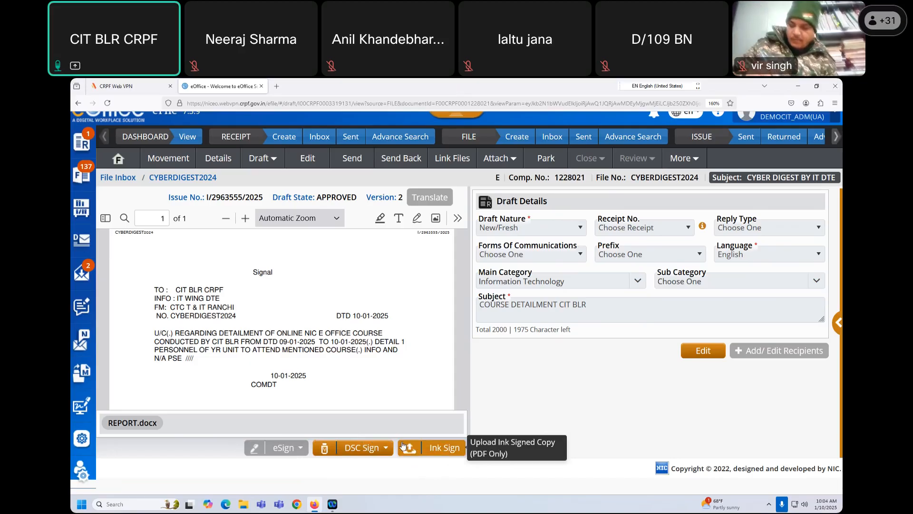
mouse_move(252, 275)
mouse_down()
mouse_move(309, 386)
mouse_move(292, 397)
mouse_move(265, 386)
mouse_up()
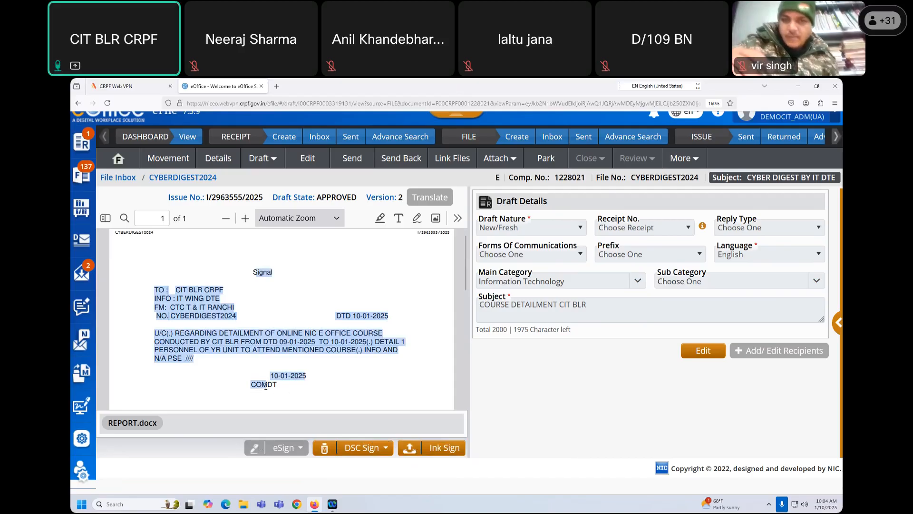
click(458, 218)
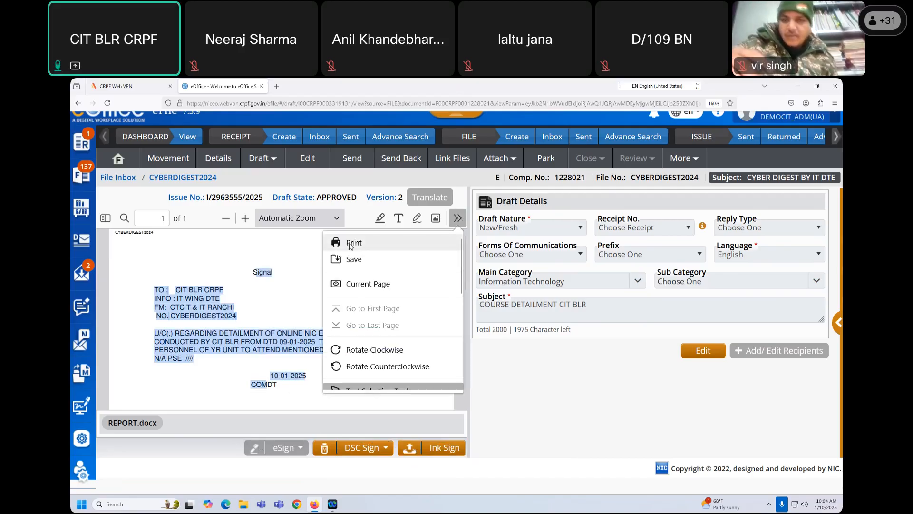
click(303, 249)
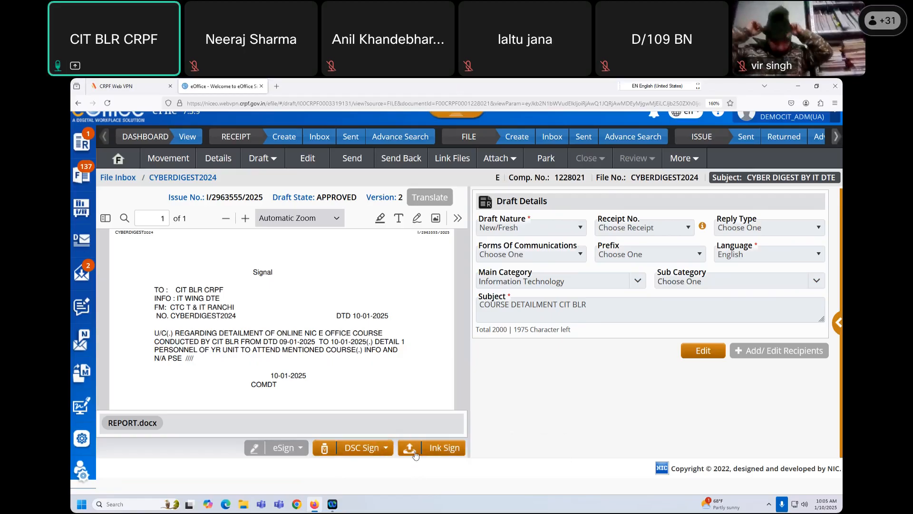
- Try uploading the Draft PDF from Downloads as the ink-signed copy
click(437, 448)
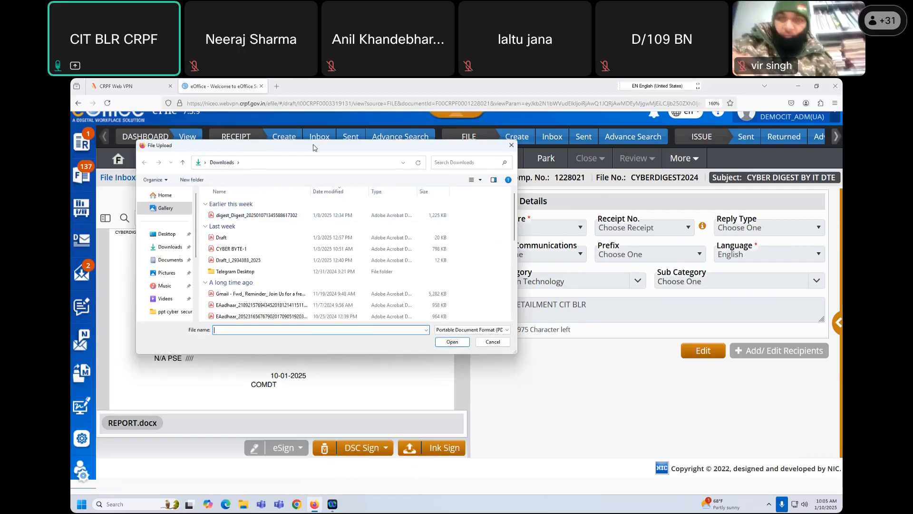
drag(313, 147, 333, 151)
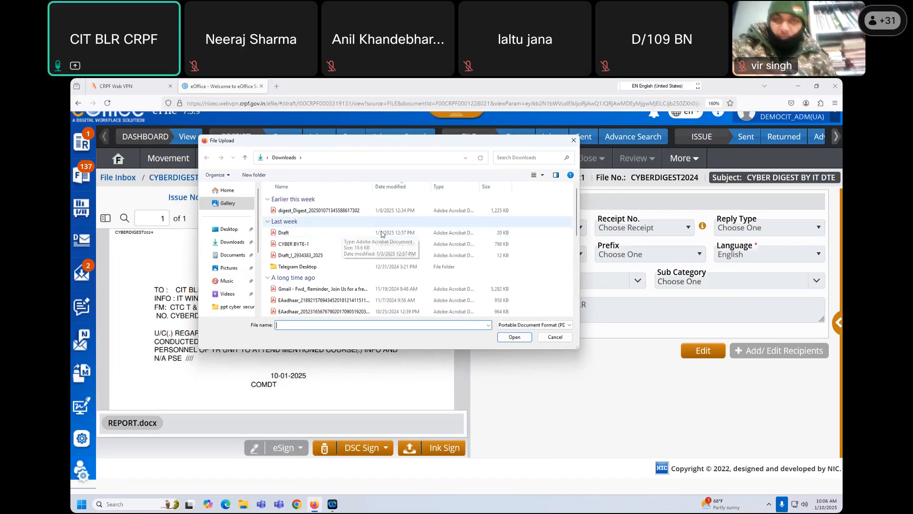
click(363, 233)
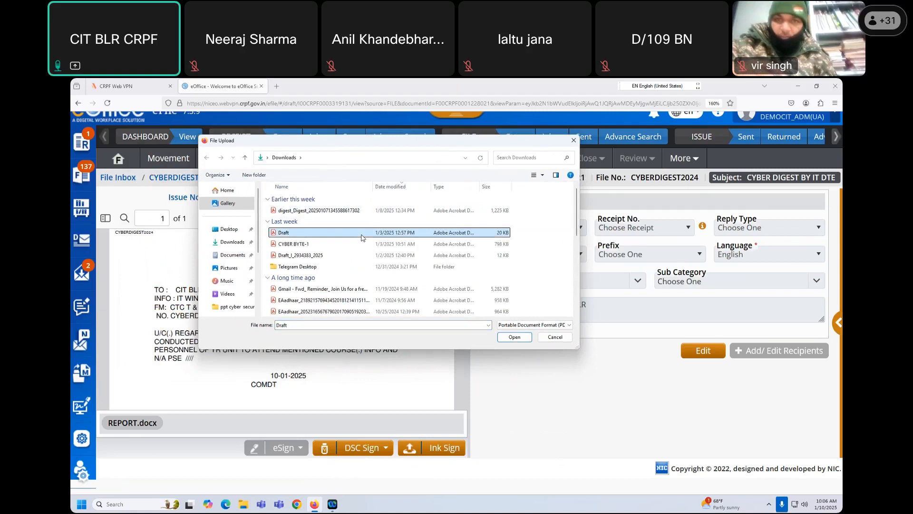
click(514, 338)
- Save the approved signal PDF to Downloads as SIGNAL 1
click(458, 218)
click(356, 260)
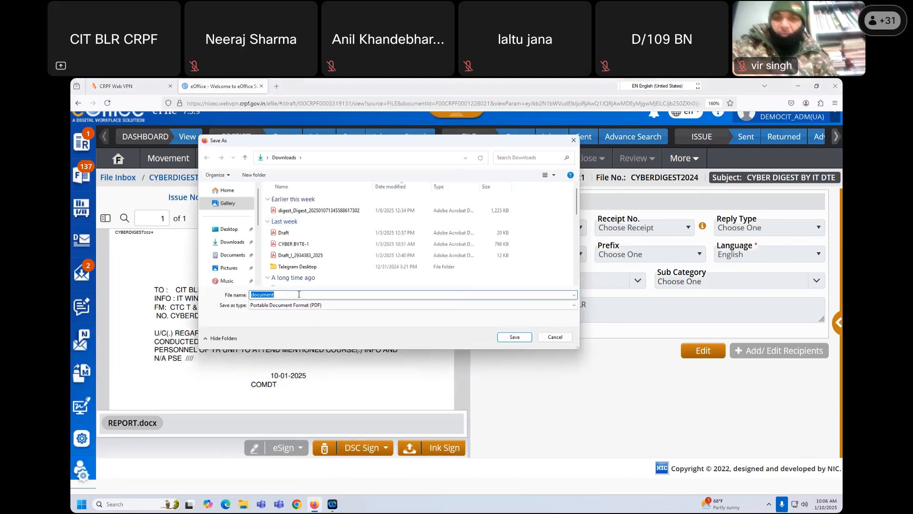
text(SIGNAL 1)
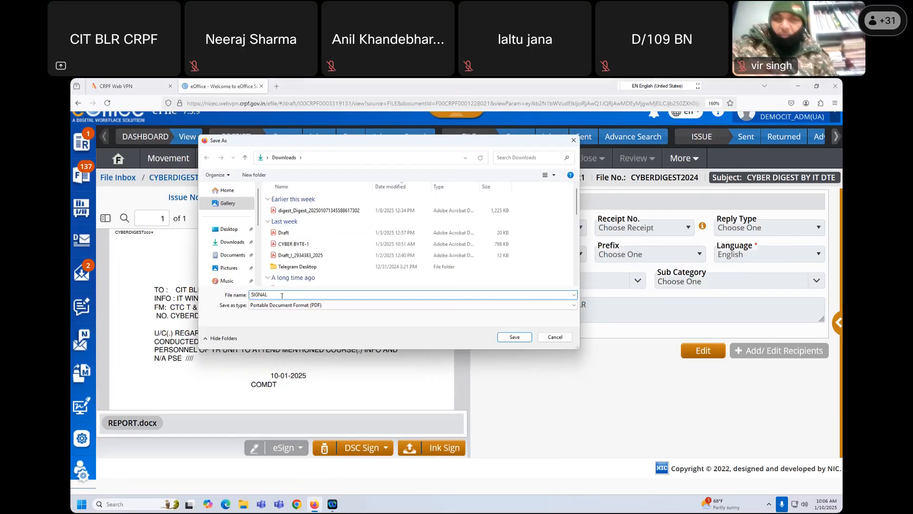
click(521, 339)
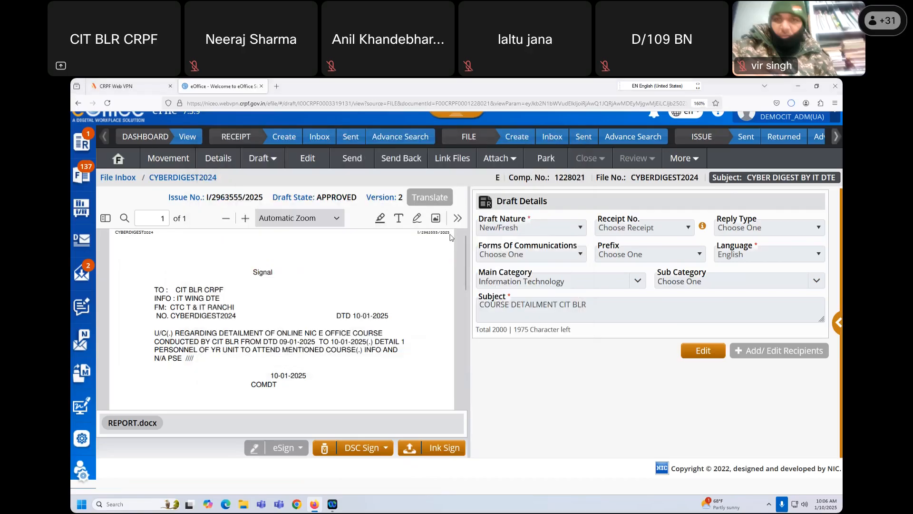
- Upload SIGNAL 1.pdf as the ink-signed copy of draft DFA/3319130
click(445, 448)
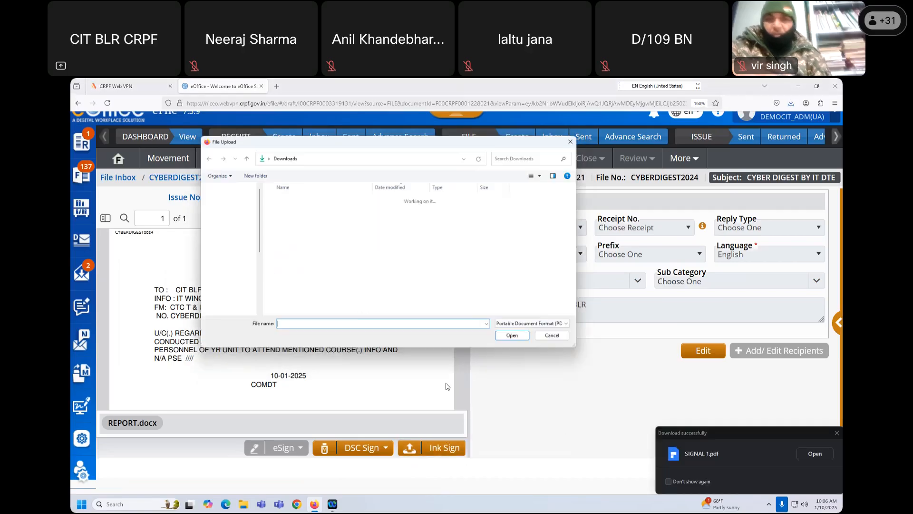
click(295, 211)
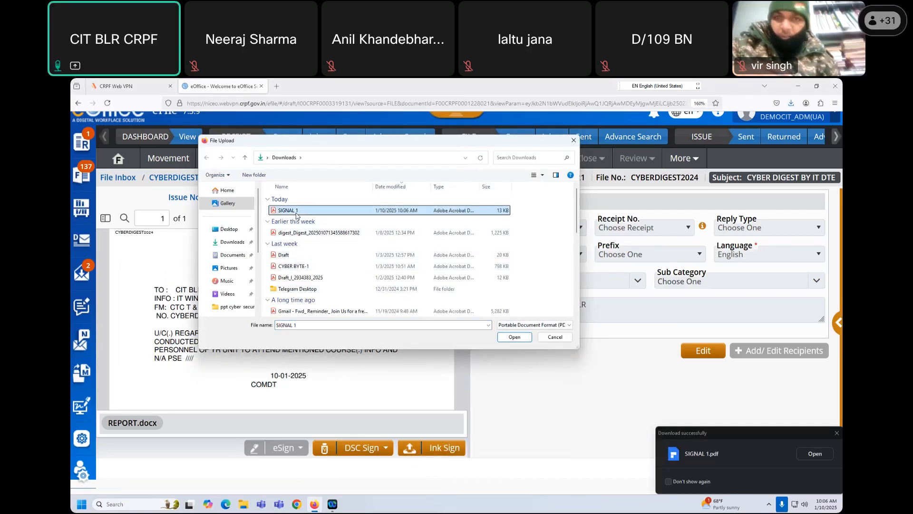
click(512, 339)
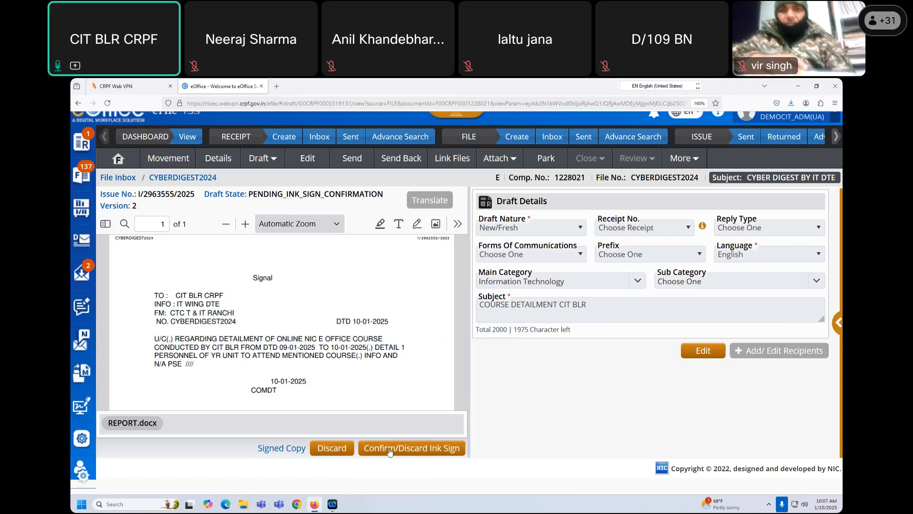
- Compare the Approved Copy and Signed Copy by selecting matching signal text in both panes
click(424, 451)
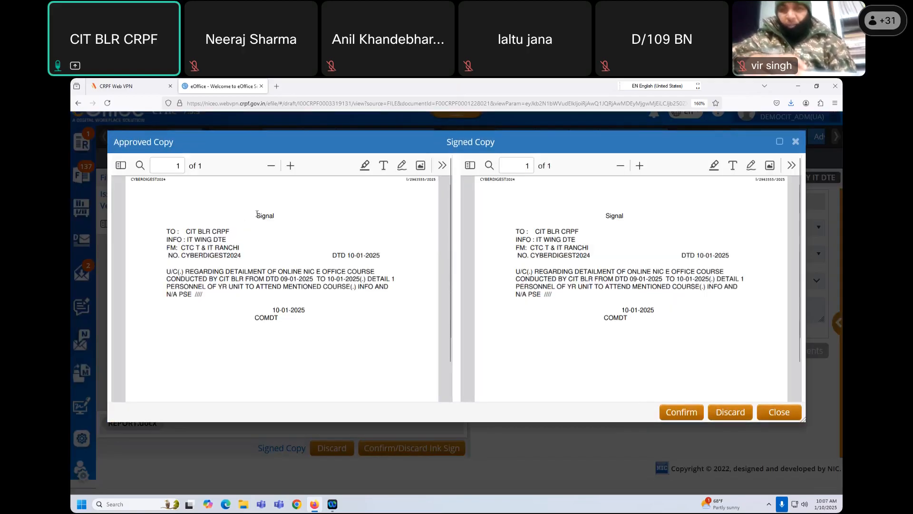
drag(240, 217, 304, 318)
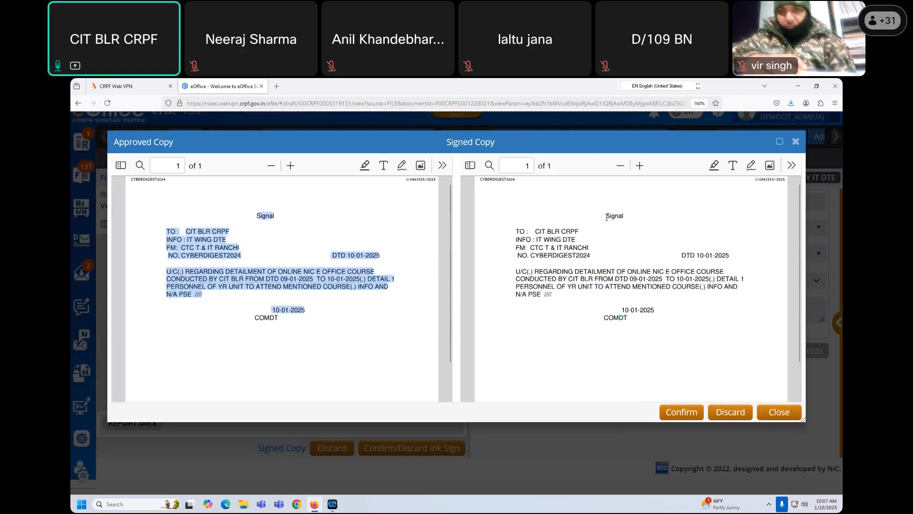
drag(604, 215, 645, 327)
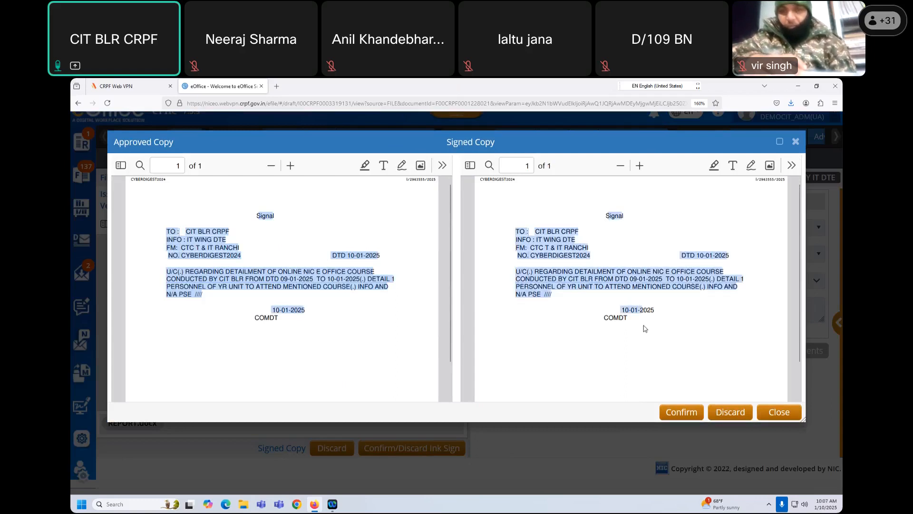
click(313, 310)
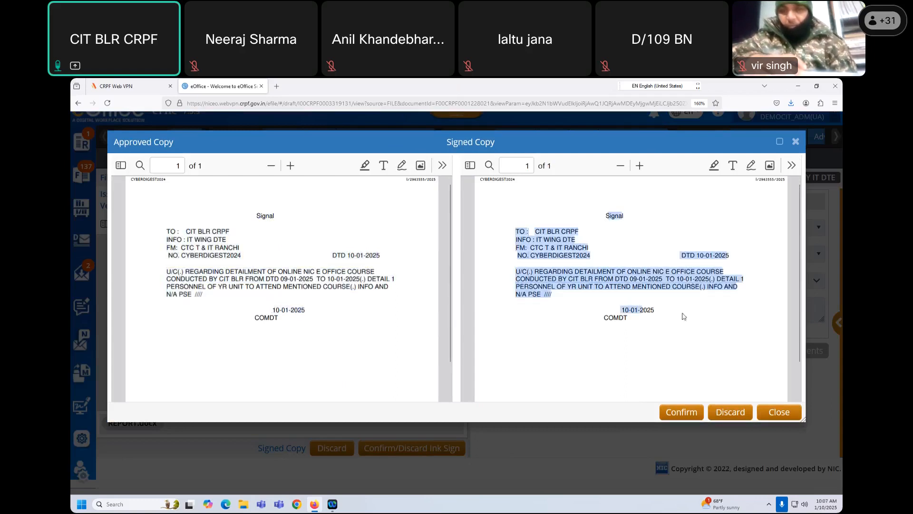
click(551, 298)
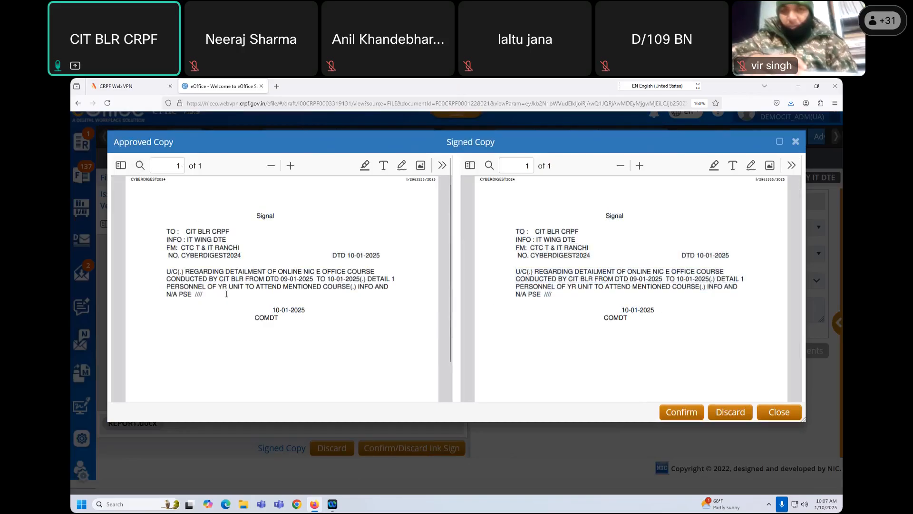
drag(274, 302, 314, 326)
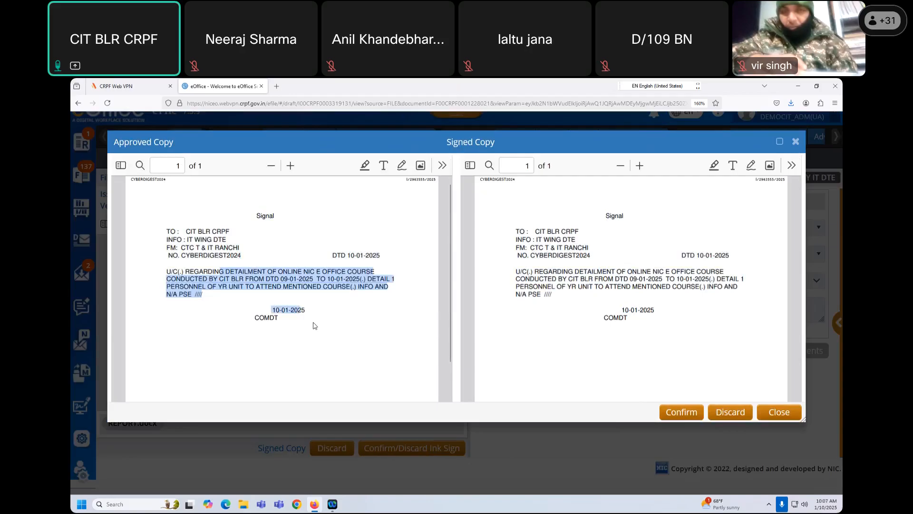
drag(578, 254, 625, 305)
click(590, 279)
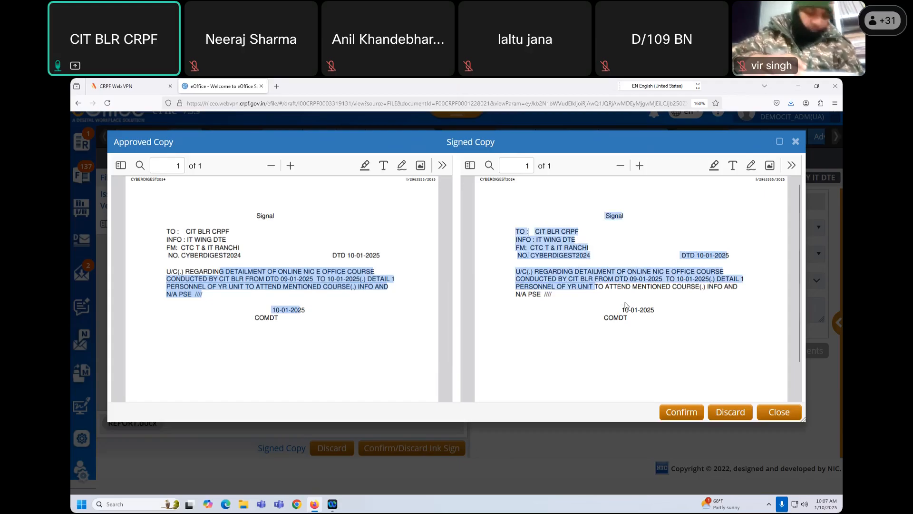
click(606, 285)
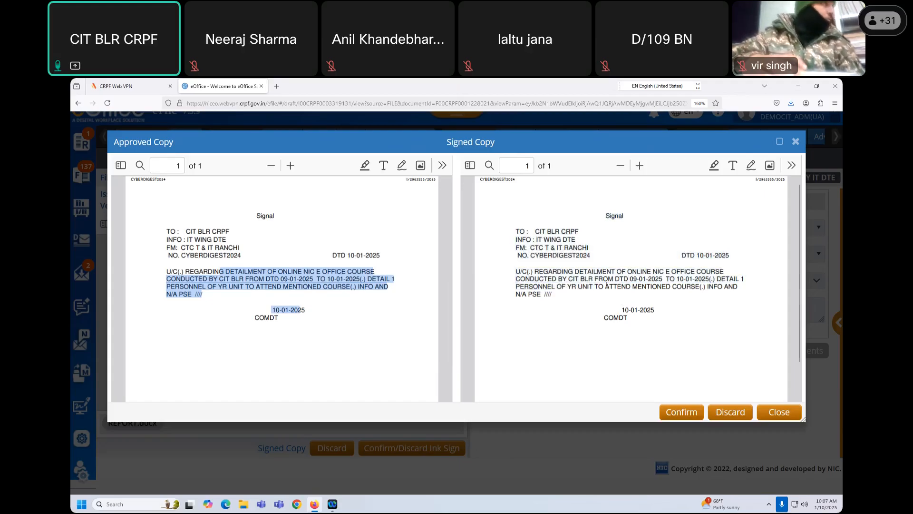
click(308, 249)
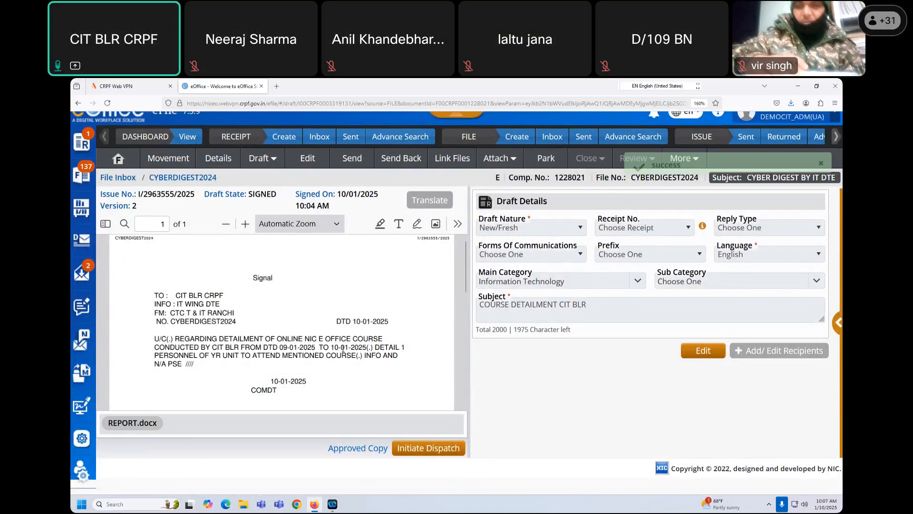
scroll(285, 313, down, 2)
scroll(258, 301, up, 2)
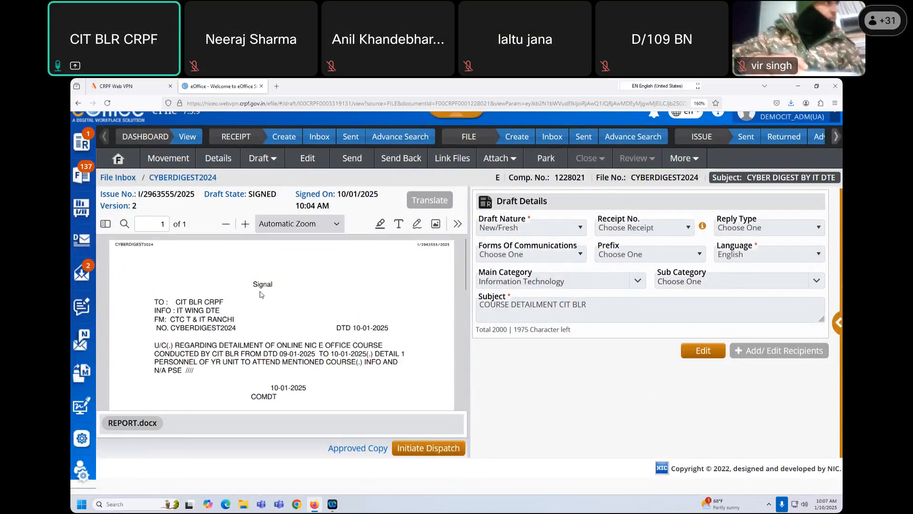
drag(254, 284, 307, 371)
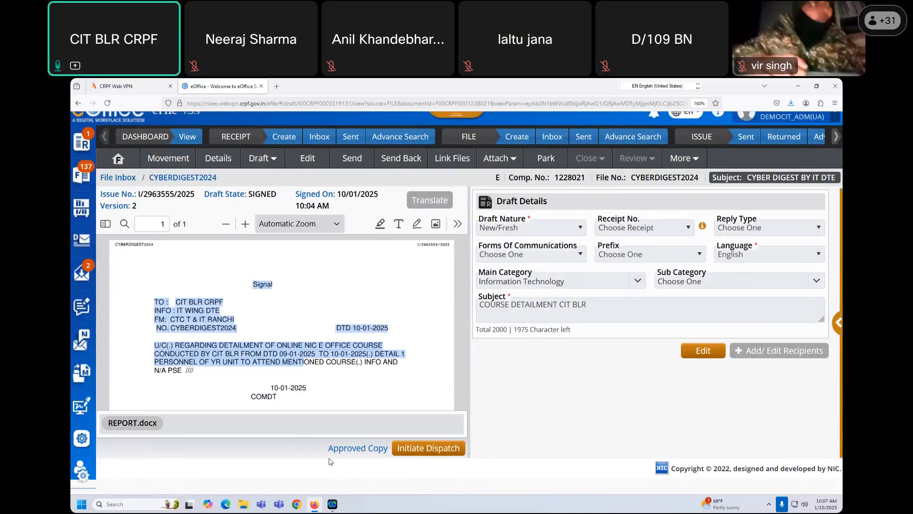
click(368, 402)
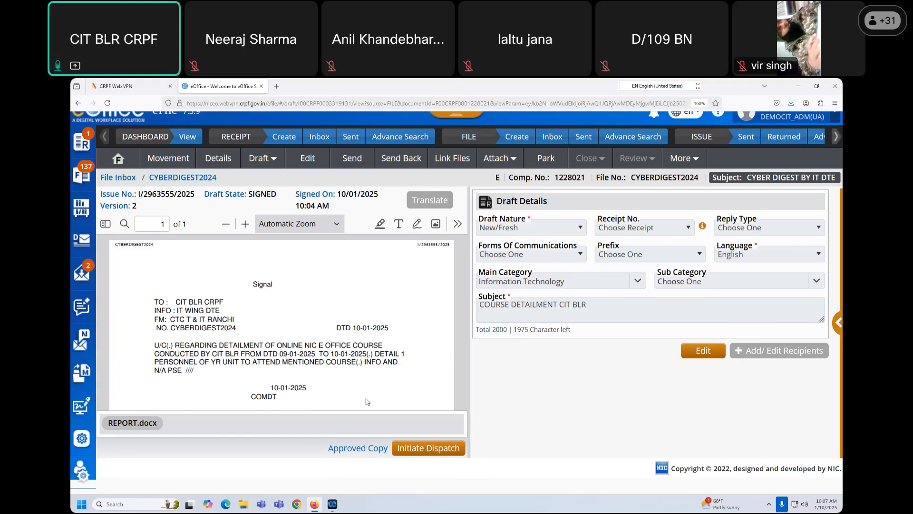
scroll(370, 396, up, 1)
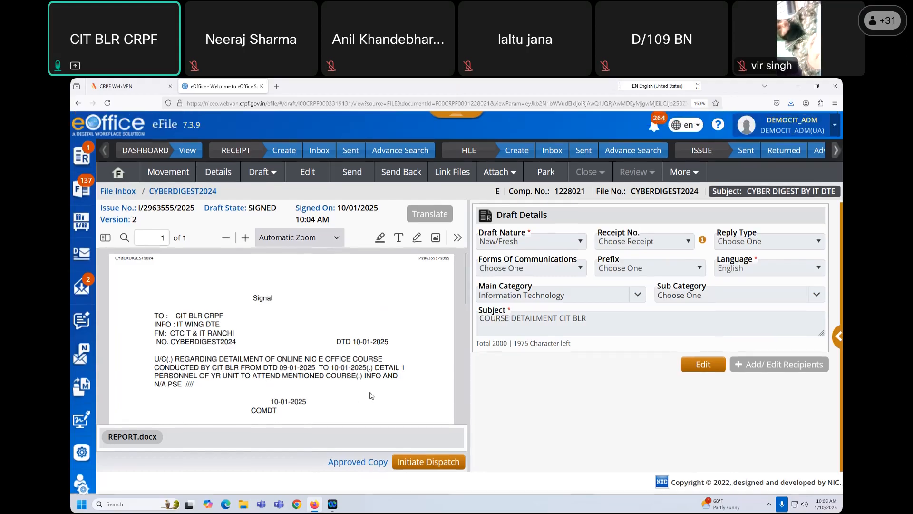
- Send CYBERDIGEST2024 to the suggested DEMO-CIT user, proceeding despite the DSC mismatch
click(350, 173)
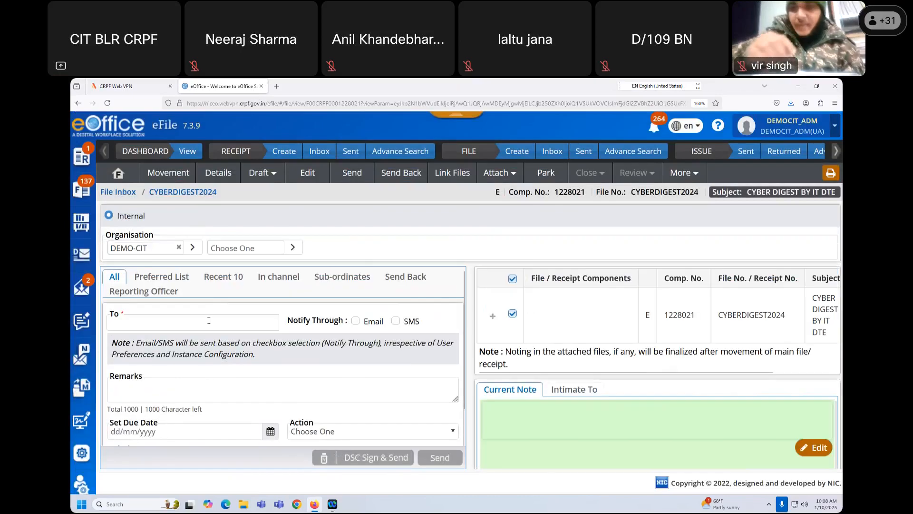
click(221, 322)
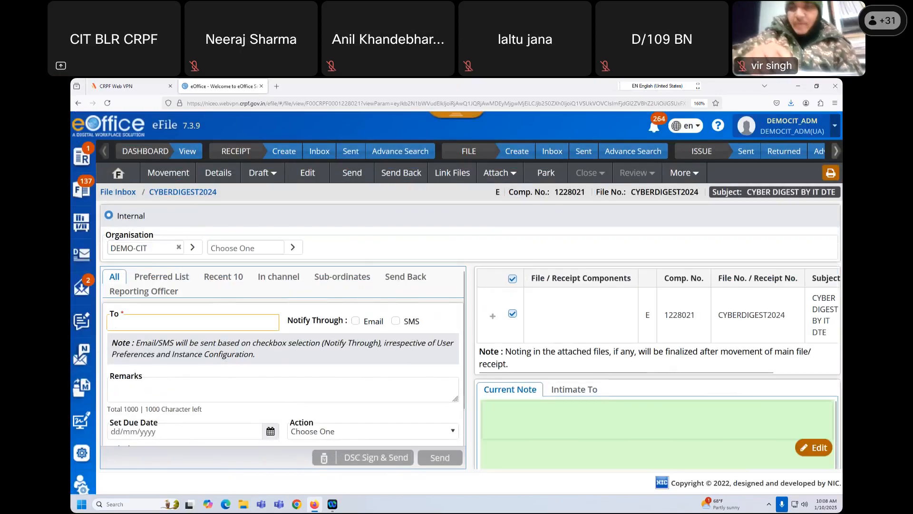
text(USER3)
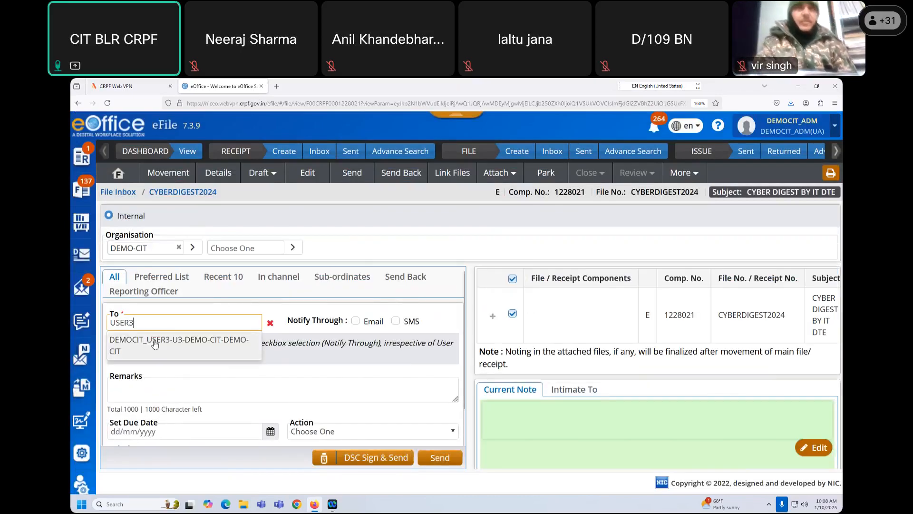
click(155, 343)
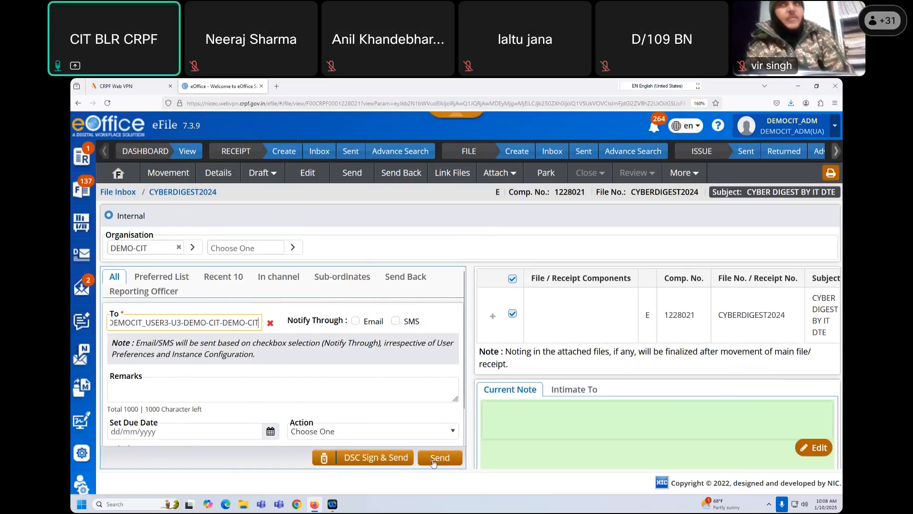
click(266, 406)
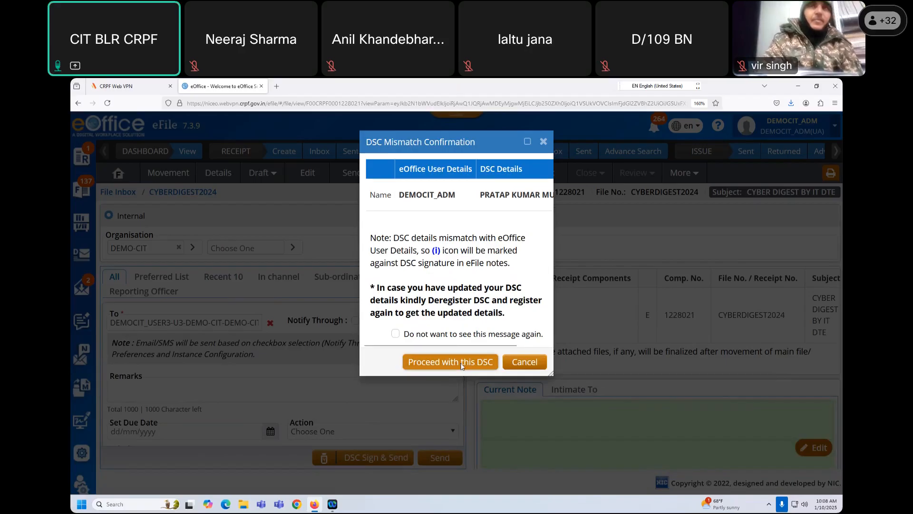
click(460, 365)
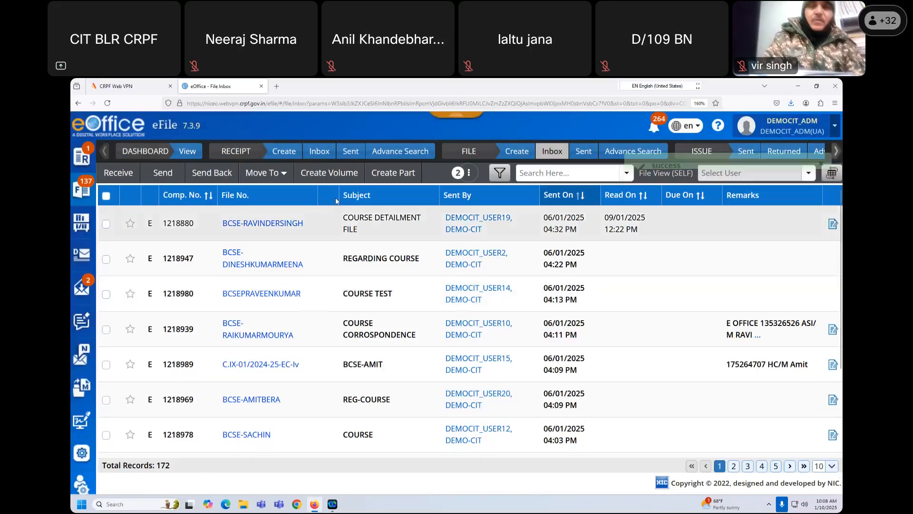
- Log out the admin, log in as the recipient with saved credentials and captcha, and open eFile
click(801, 131)
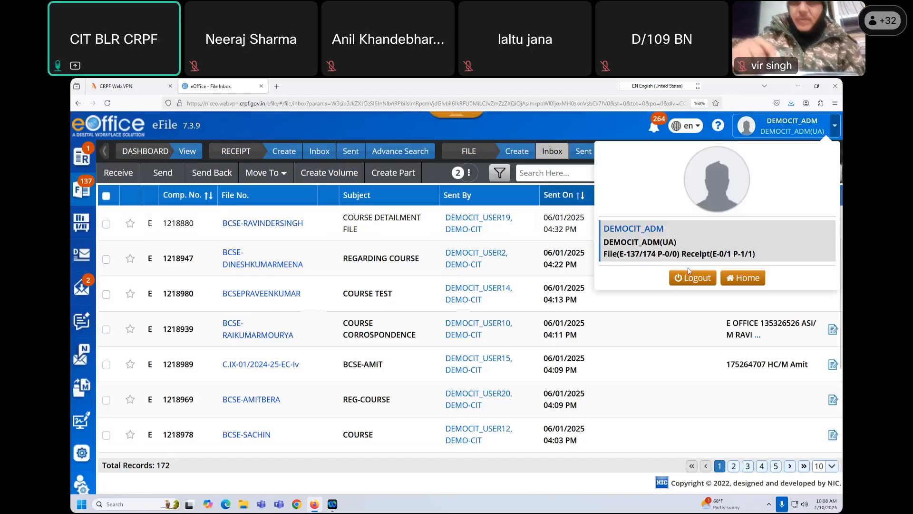
click(693, 278)
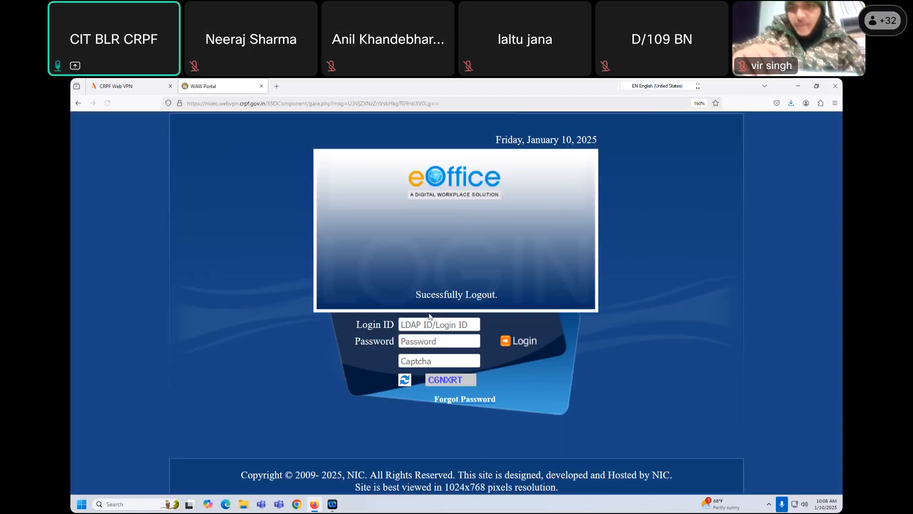
click(430, 325)
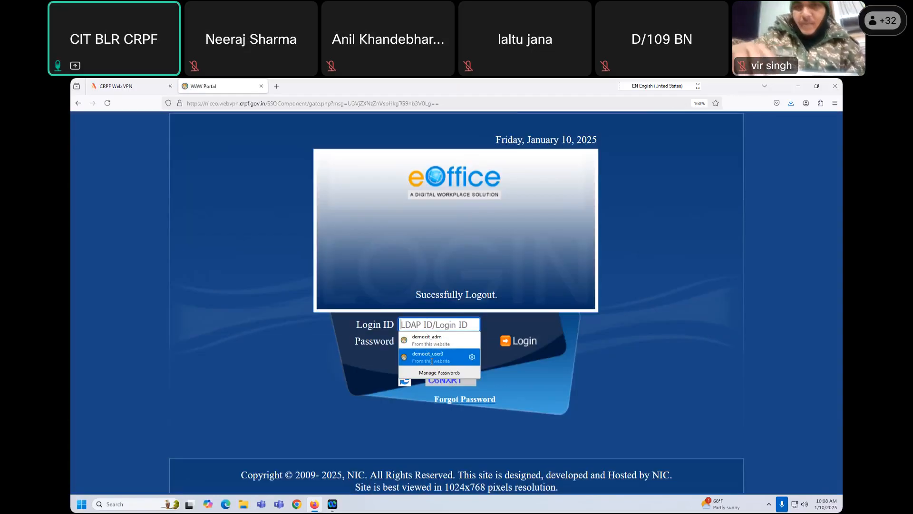
click(425, 362)
text(C6NXRT)
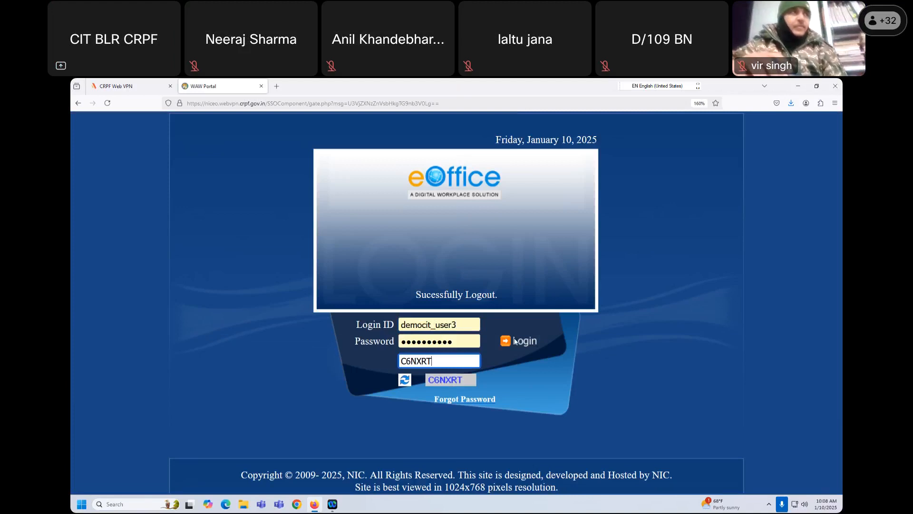
click(515, 341)
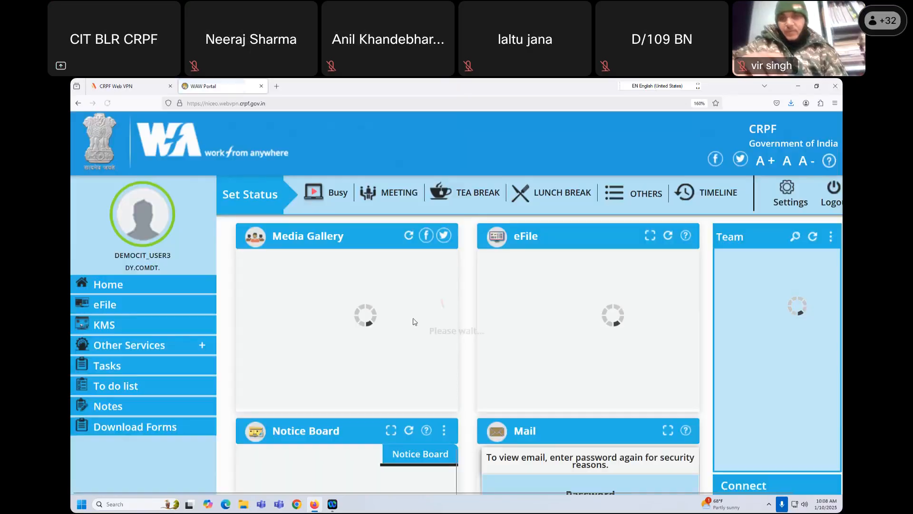
click(105, 307)
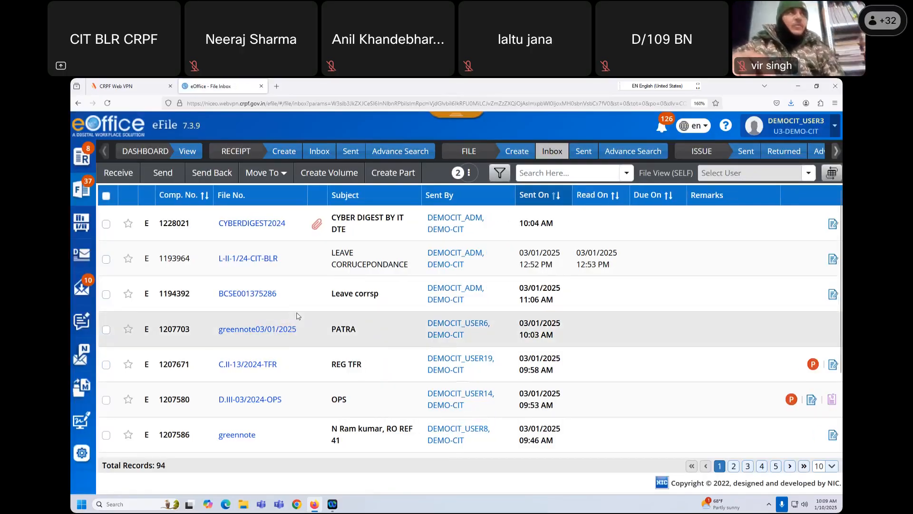
- Open CYBERDIGEST2024 and show its List of Drafts, confirming DFA/3319130 is SIGNED
click(254, 224)
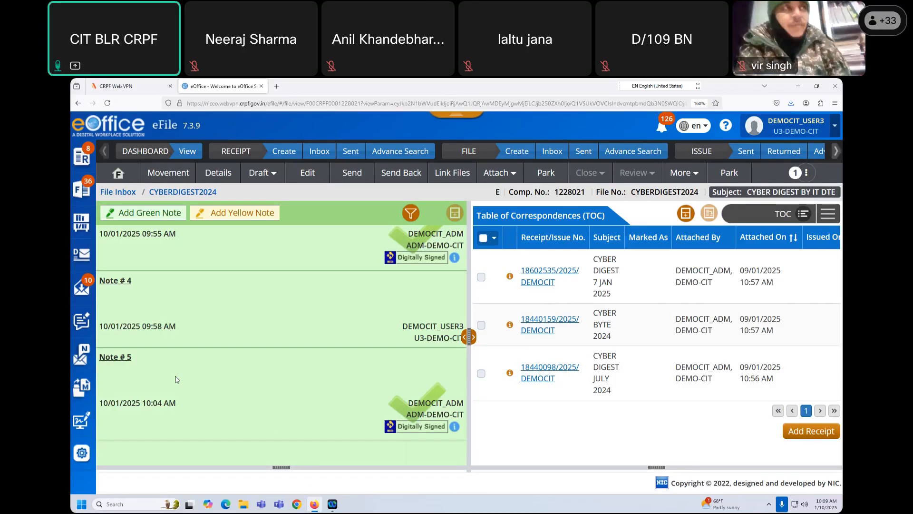
click(830, 215)
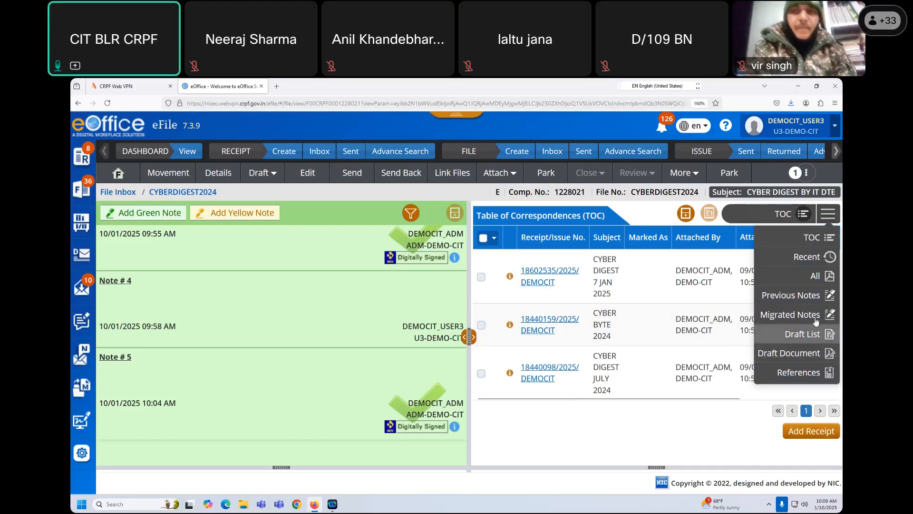
click(816, 354)
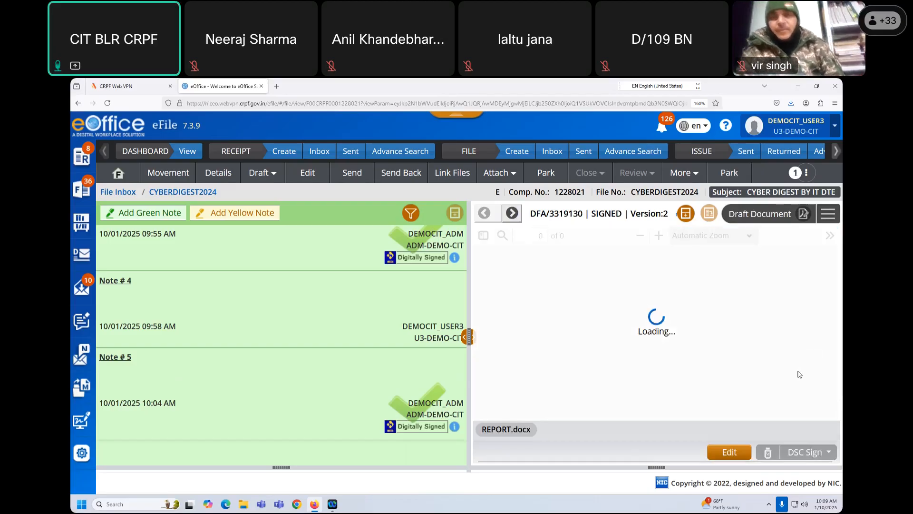
scroll(761, 385, down, 2)
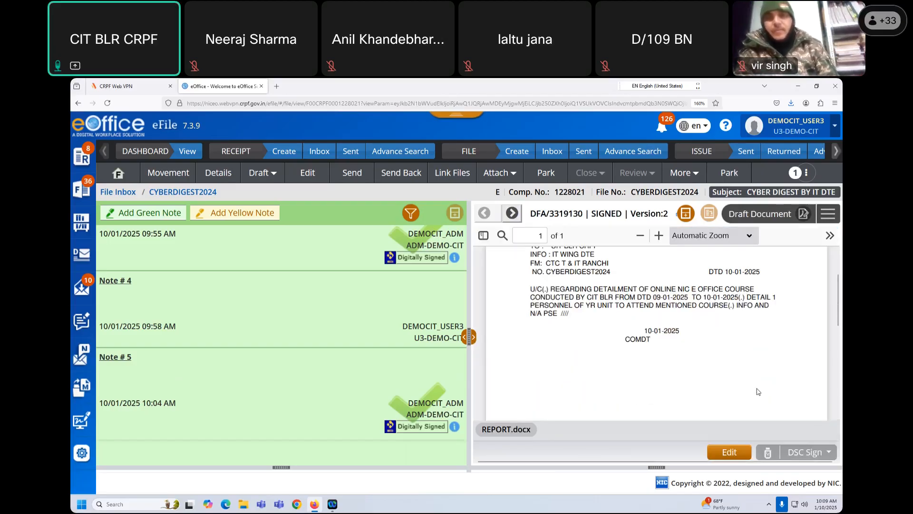
scroll(758, 391, up, 2)
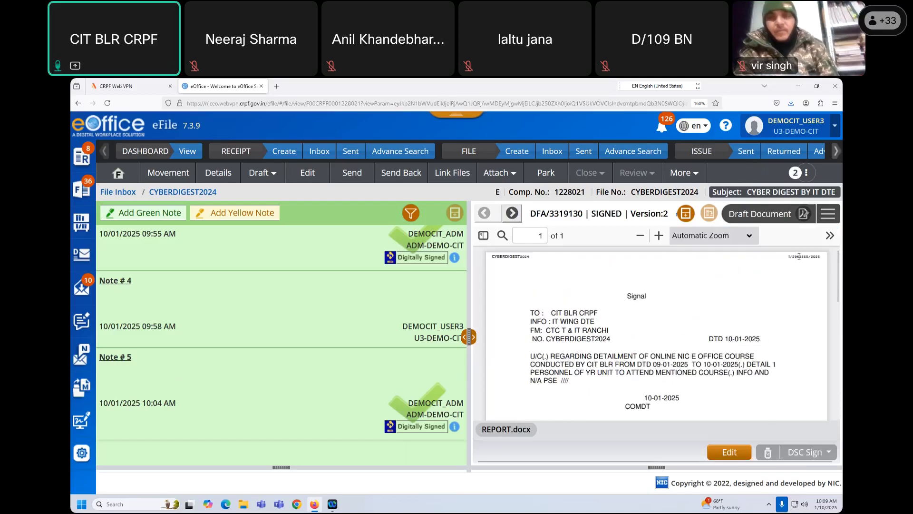
click(828, 214)
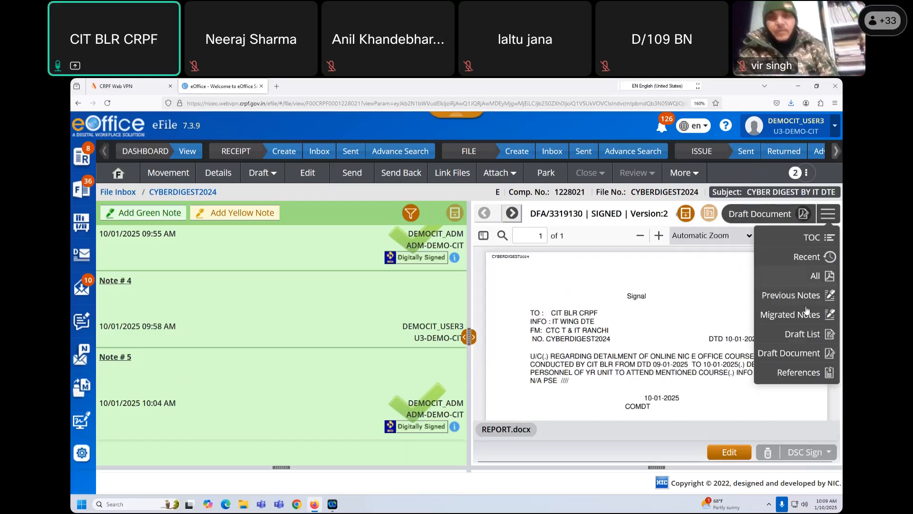
click(796, 336)
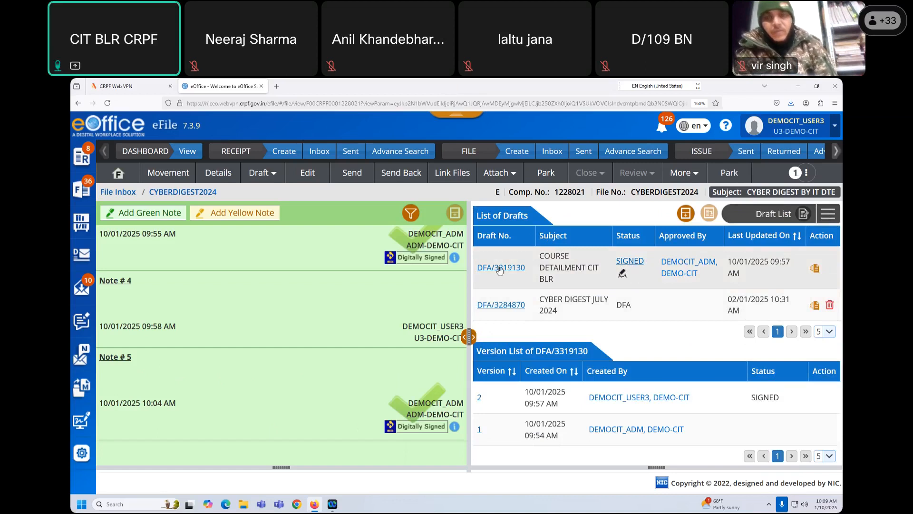
- Open signed draft DFA/3319130 and highlight its signal text for explanation
click(500, 267)
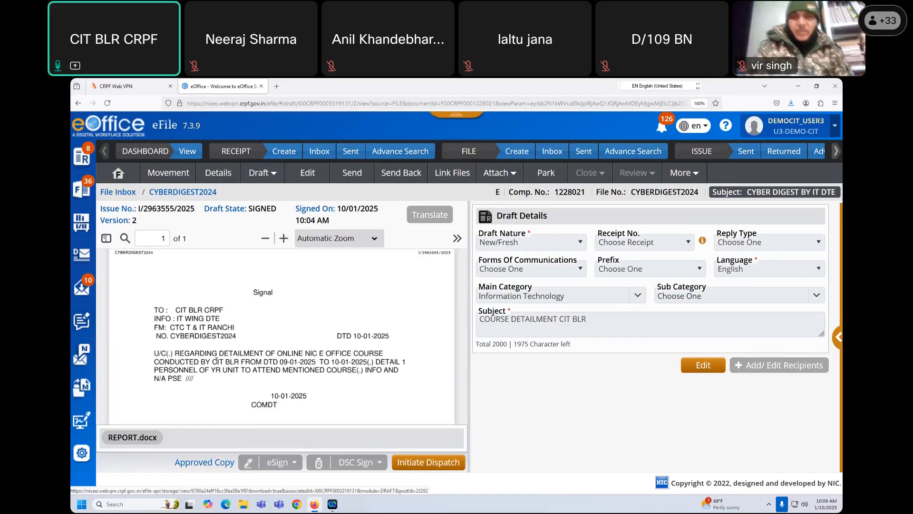
drag(239, 297, 284, 398)
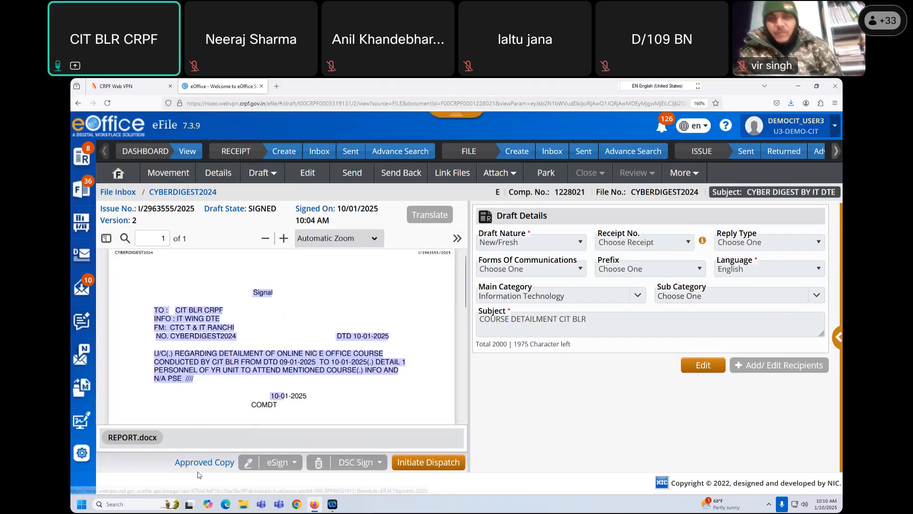
click(186, 336)
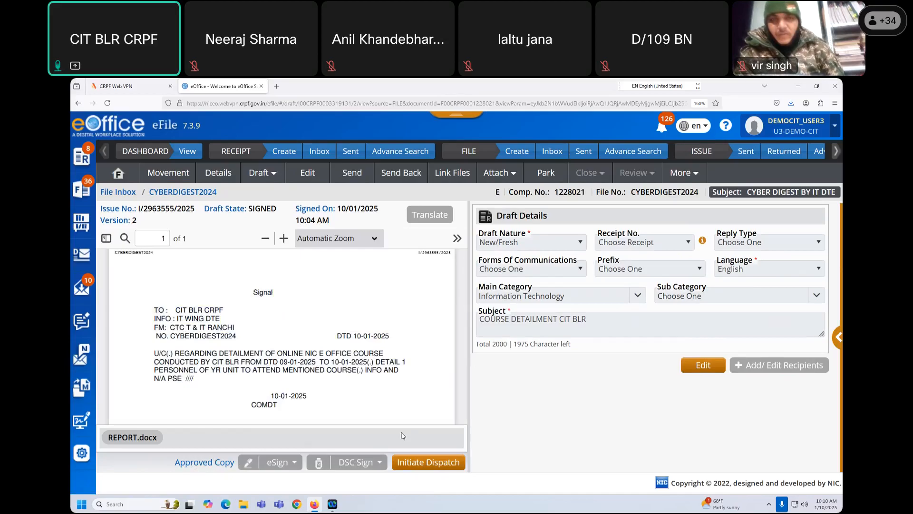
- Initiate dispatch of signed issue I/2963555/2025 and point out its issue number
click(432, 462)
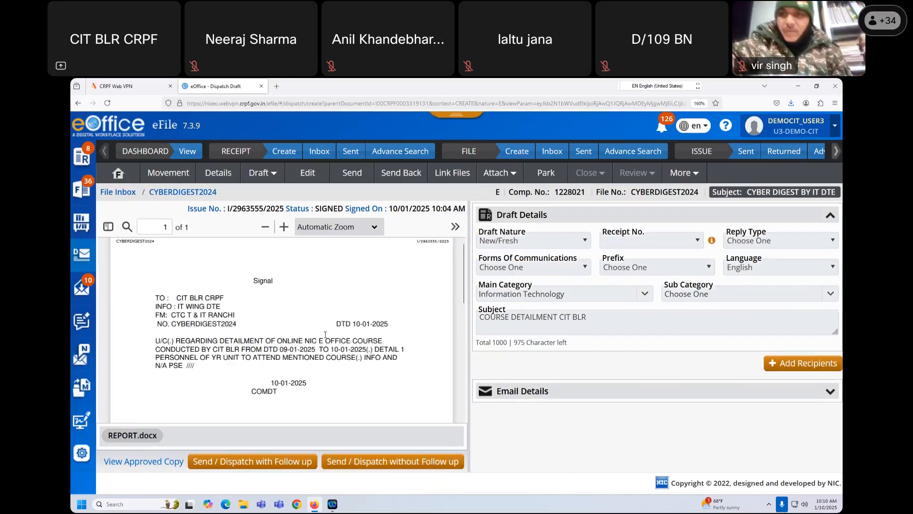
drag(228, 208, 290, 208)
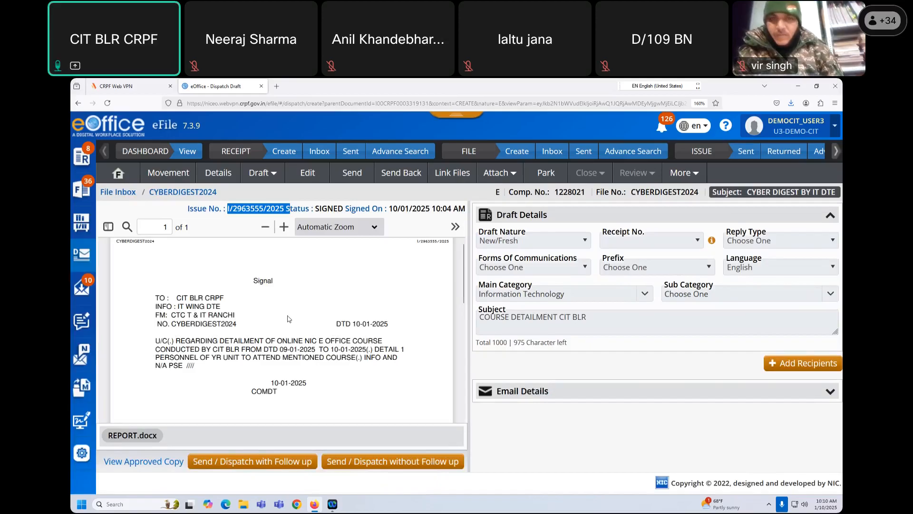
click(288, 315)
drag(416, 241, 447, 243)
click(411, 316)
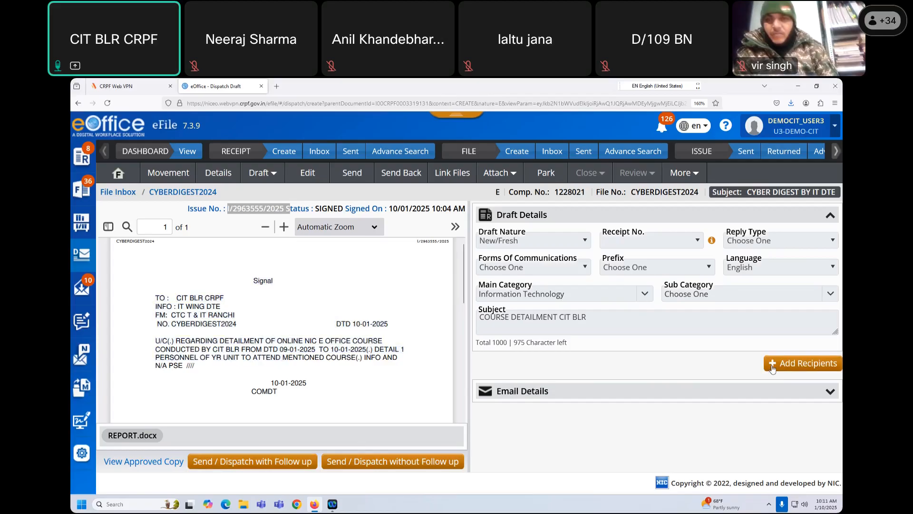
- Open Add Recipients and choose Intra eOffice contacts
click(792, 364)
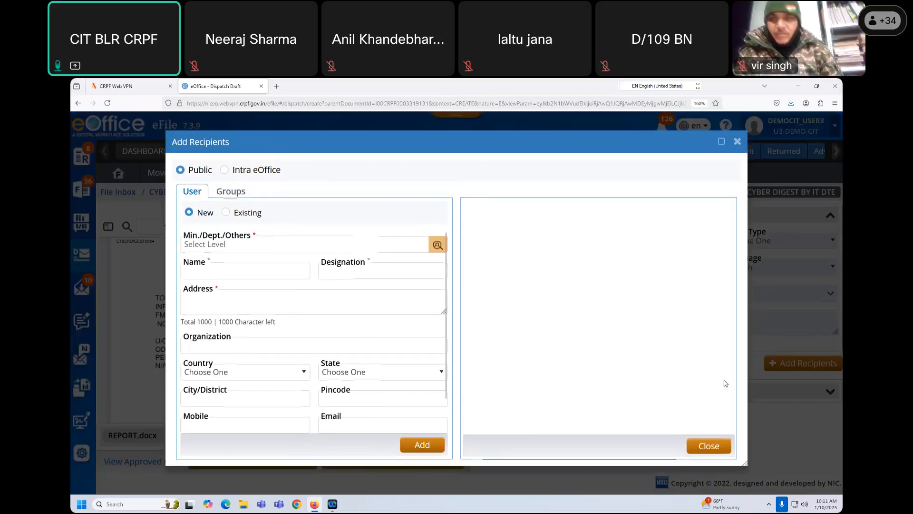
click(224, 175)
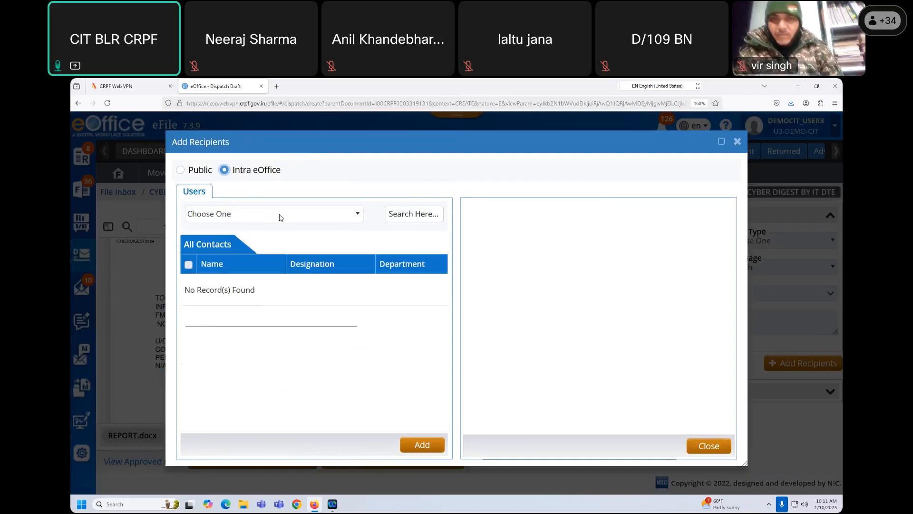
click(280, 219)
click(327, 217)
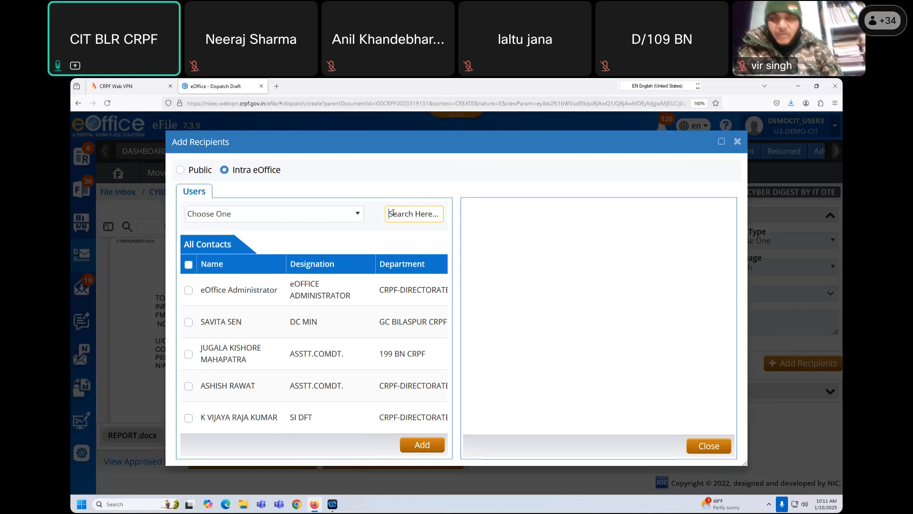
- Search DEMOCIT_ADM, tick it, add it as a recipient, and close the picker
text(A)
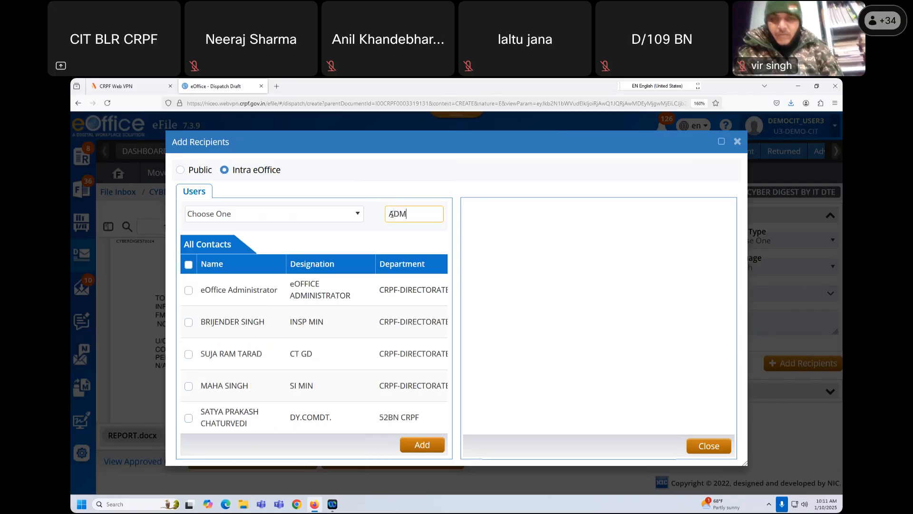
text(DM)
key(BackSpace)
key(BackSpace)
key(BackSpace)
text(DEMOCIT)
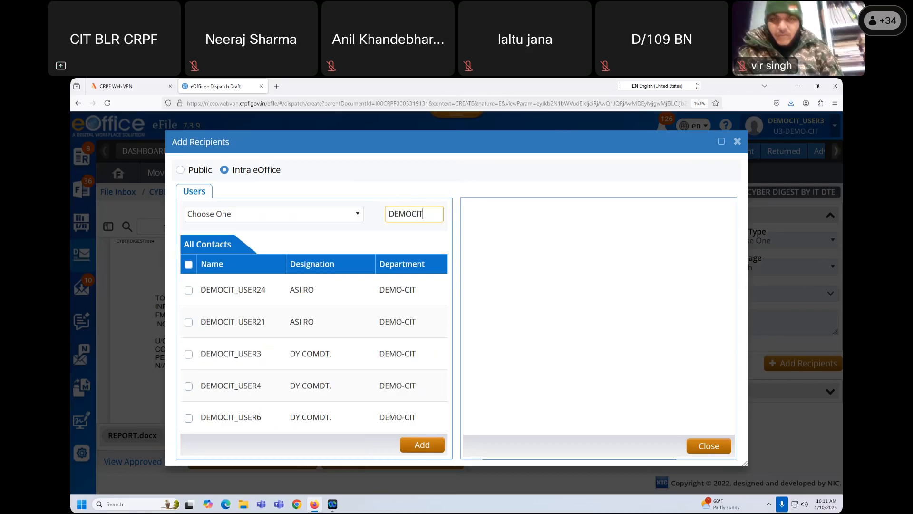
text(_ADM)
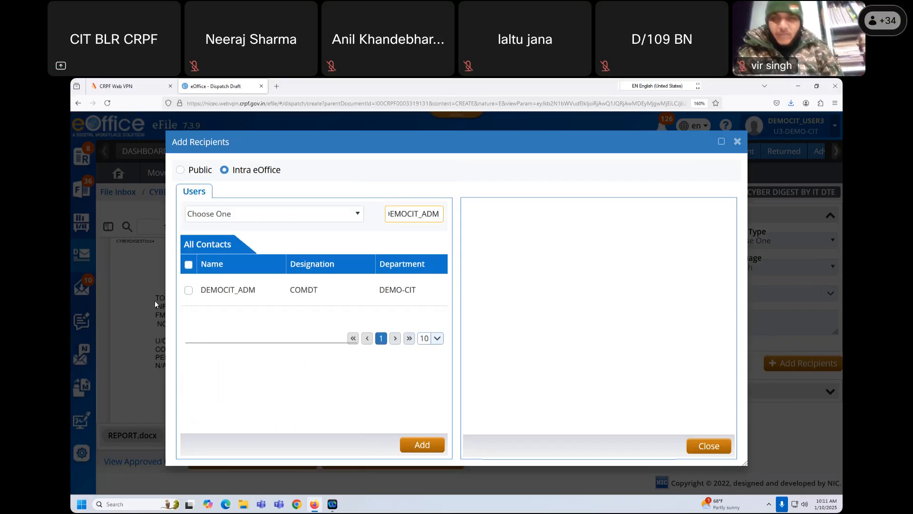
click(189, 291)
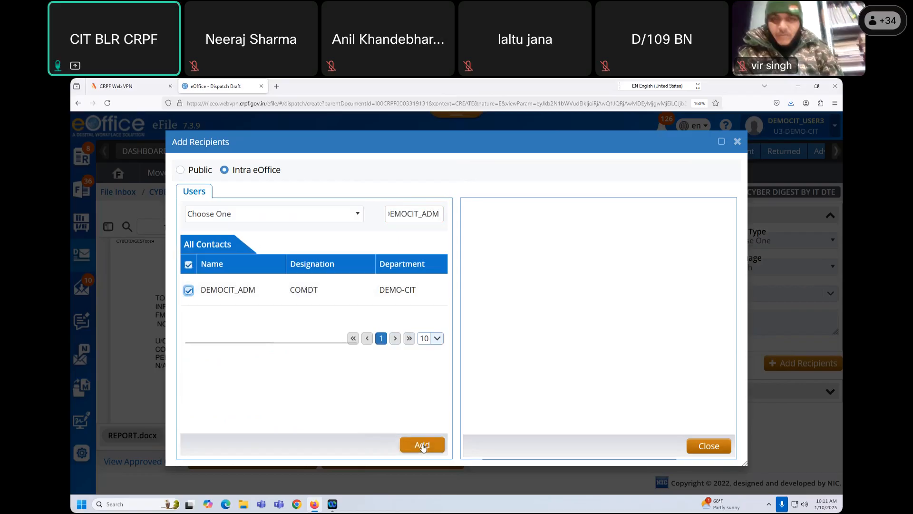
click(422, 445)
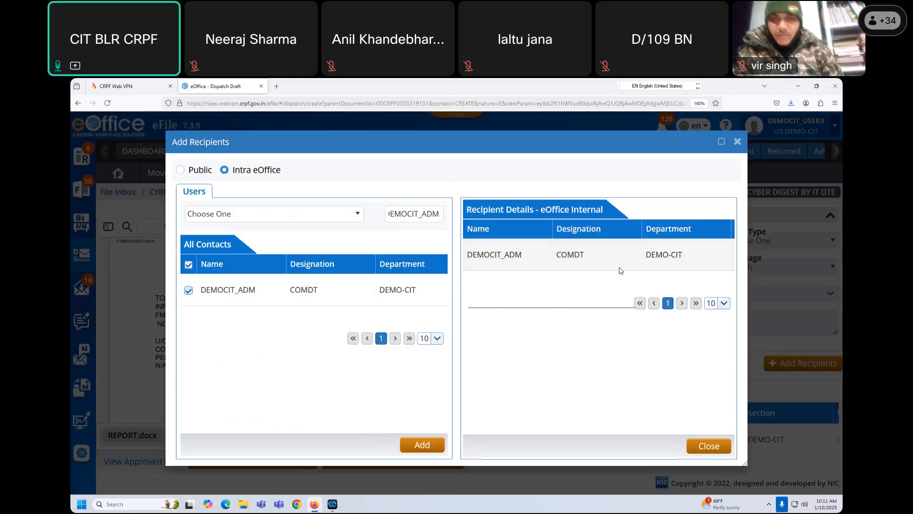
drag(572, 210, 585, 268)
click(584, 267)
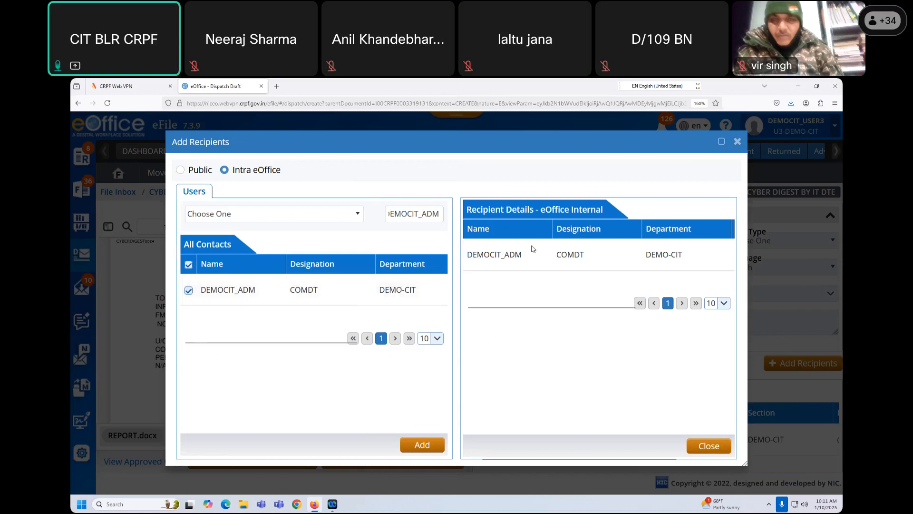
click(710, 444)
drag(569, 439, 792, 450)
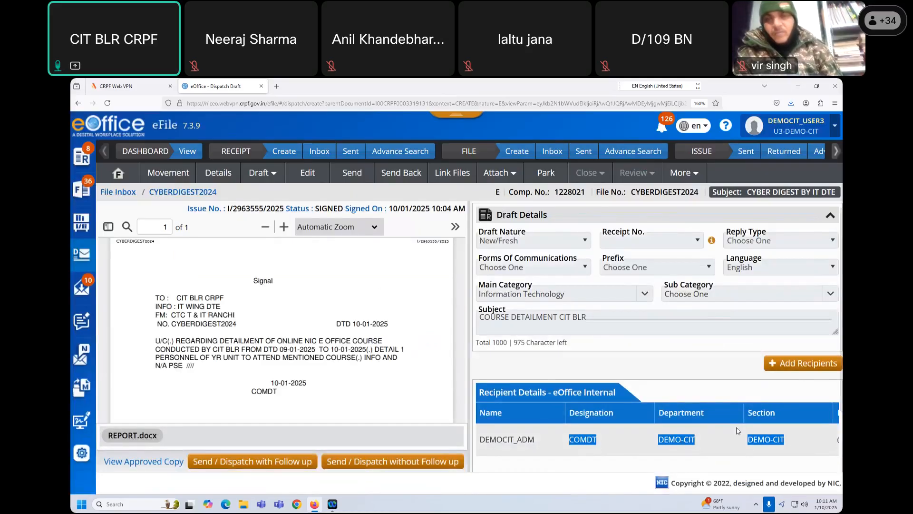
key(ctrl+minus)
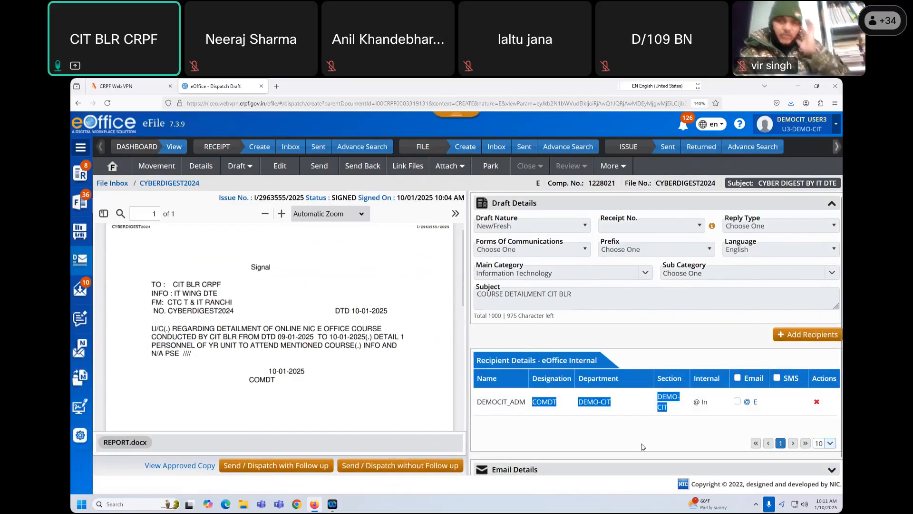
click(640, 430)
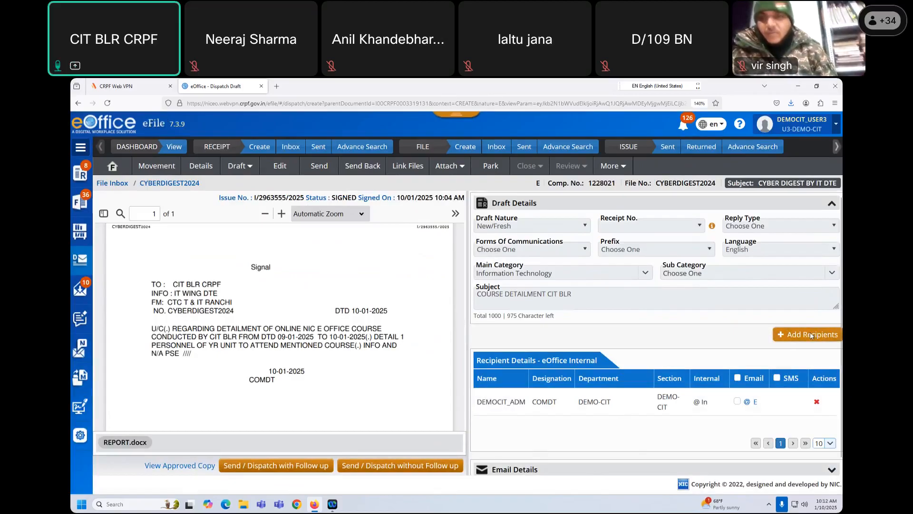
click(811, 335)
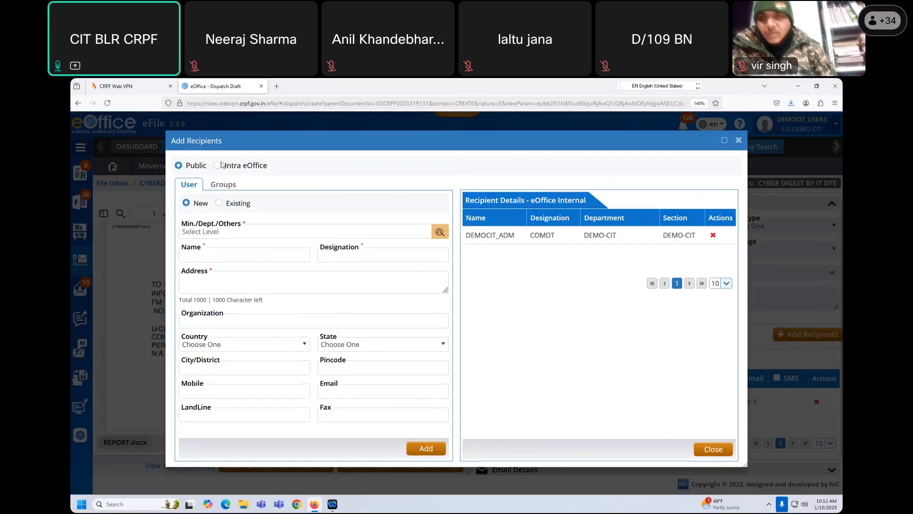
click(403, 204)
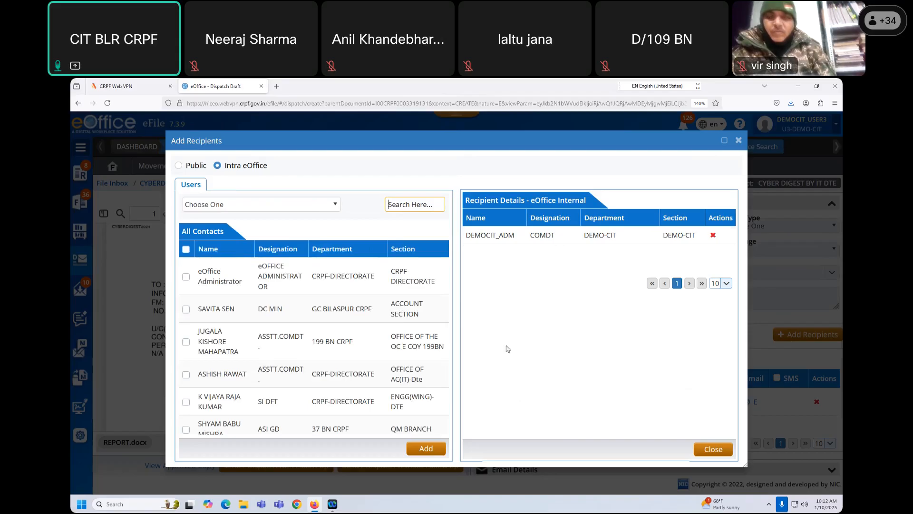
click(707, 447)
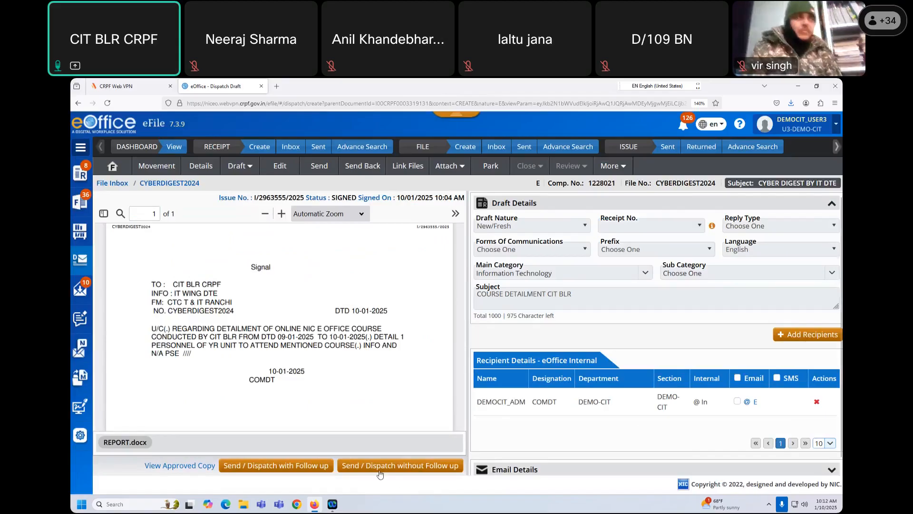
- Dispatch the signal without follow-up and verify DEMOCIT_ADM shows DISPATCHED in Dispatch Details
click(404, 467)
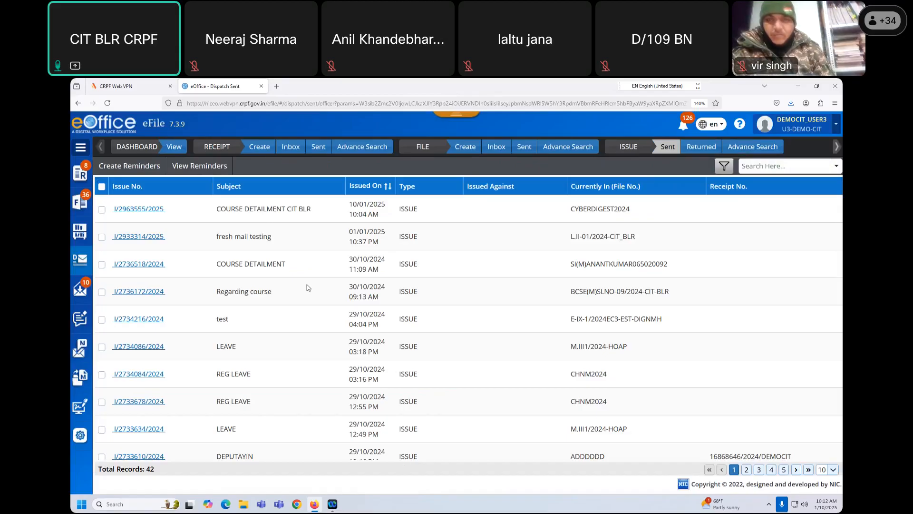
drag(220, 210, 419, 209)
click(140, 210)
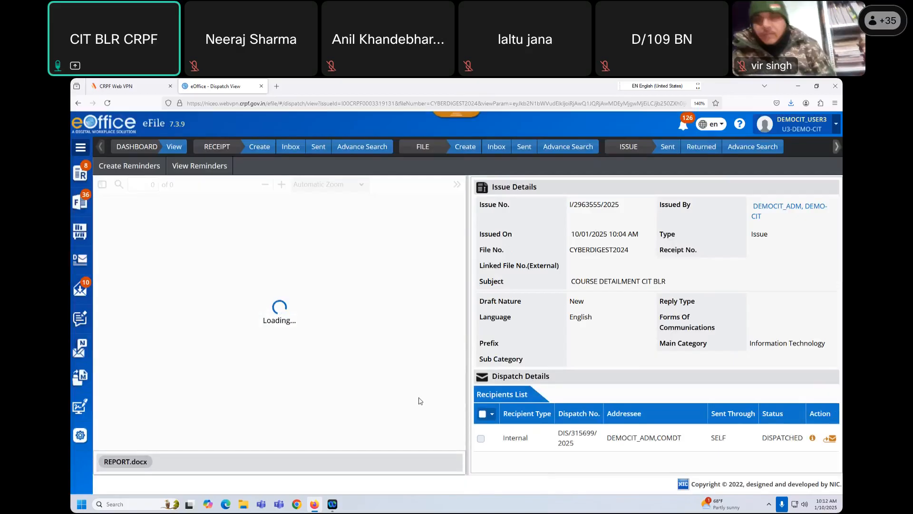
drag(712, 441, 807, 440)
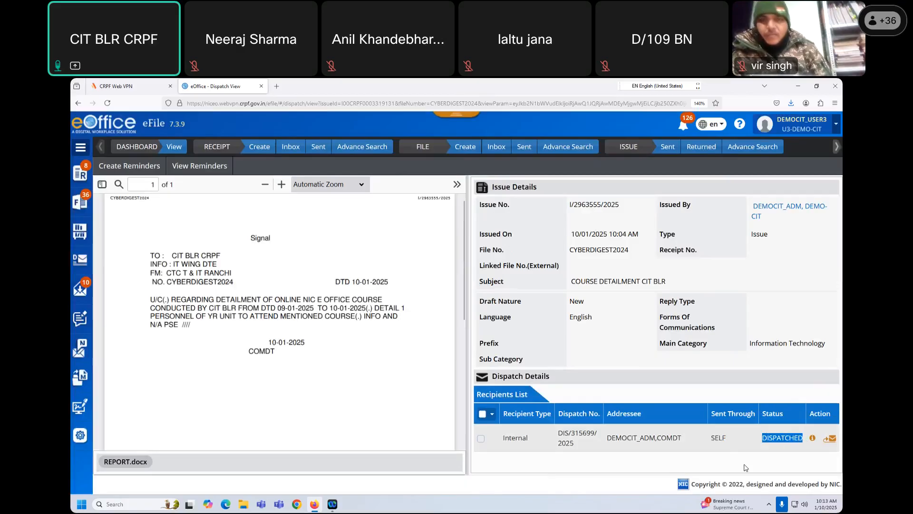
click(813, 438)
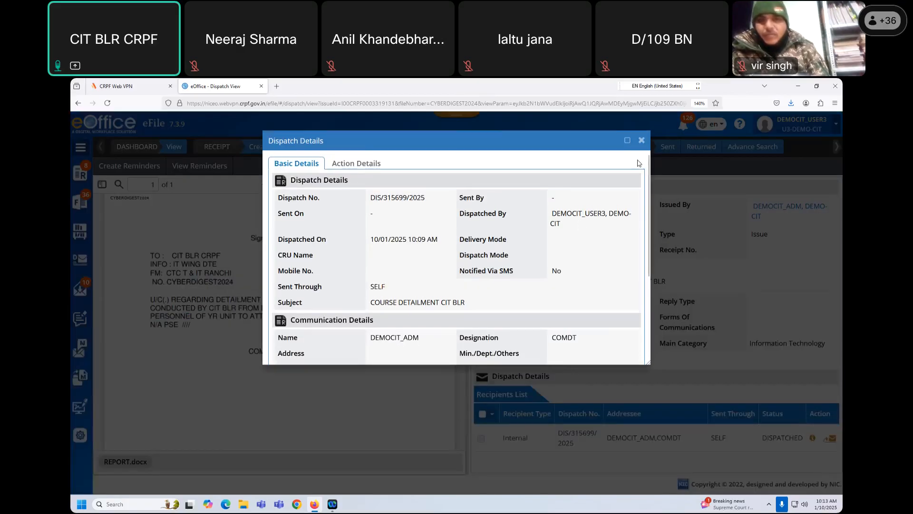
click(640, 141)
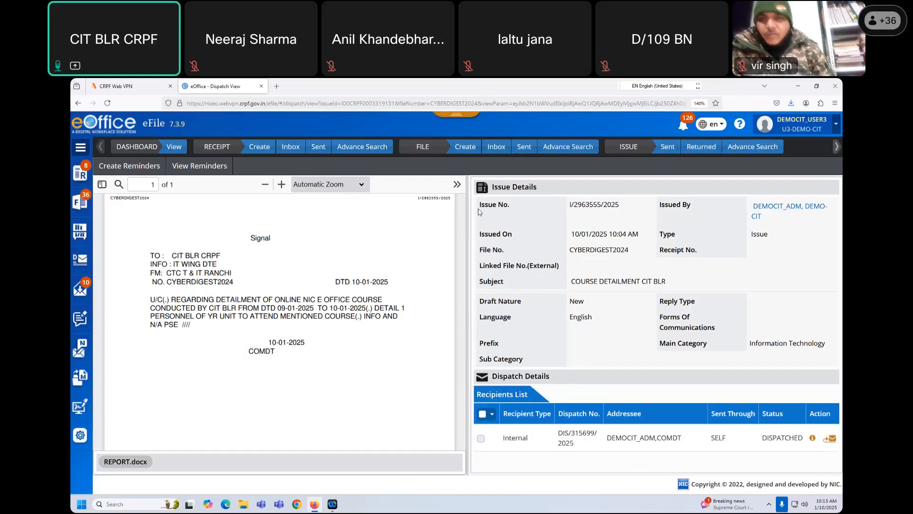
click(816, 135)
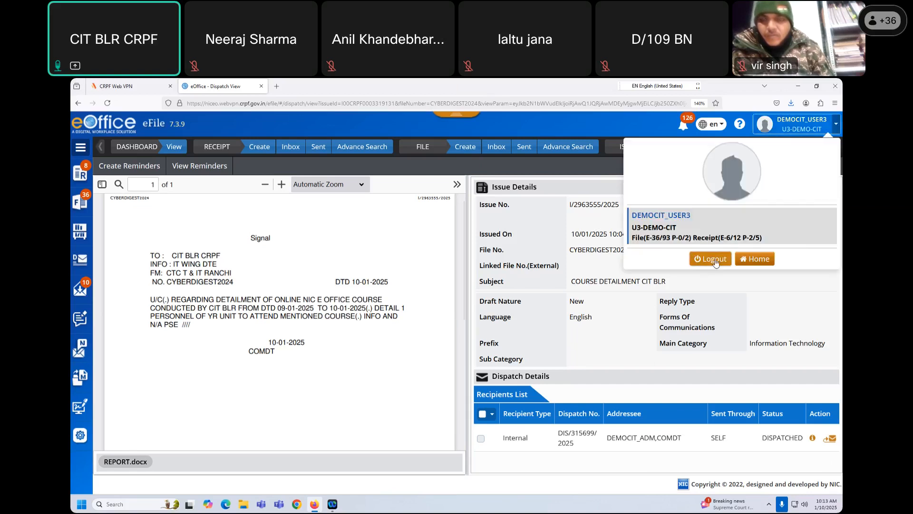
- Reopen CYBERDIGEST2024 from the inbox and view the recent signal PDF beside the notes
click(509, 165)
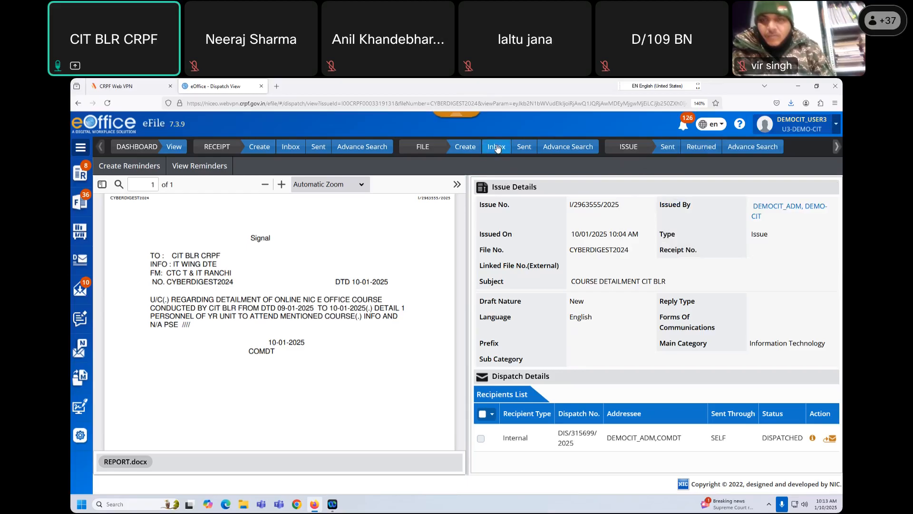
click(497, 148)
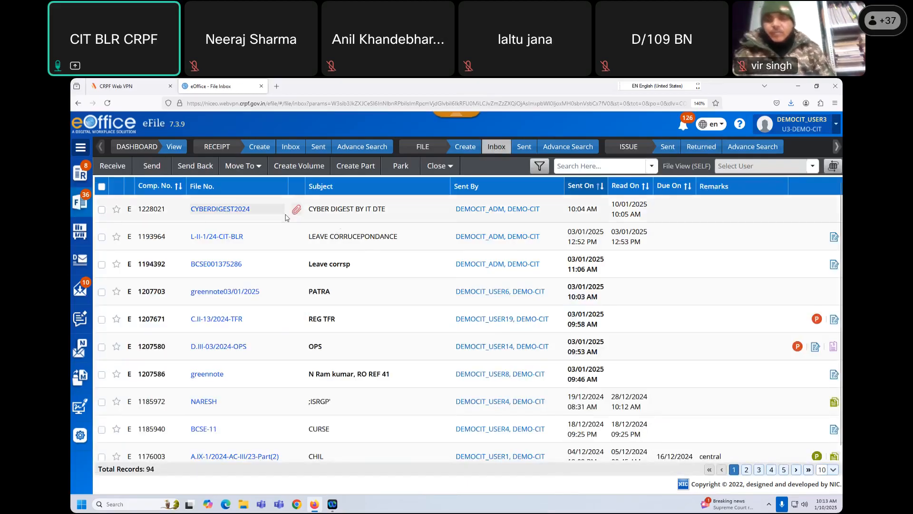
click(230, 211)
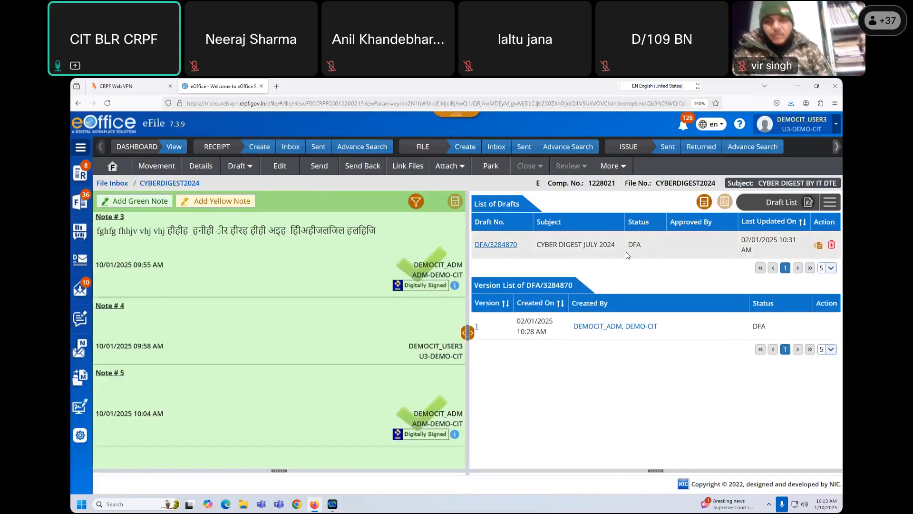
click(830, 203)
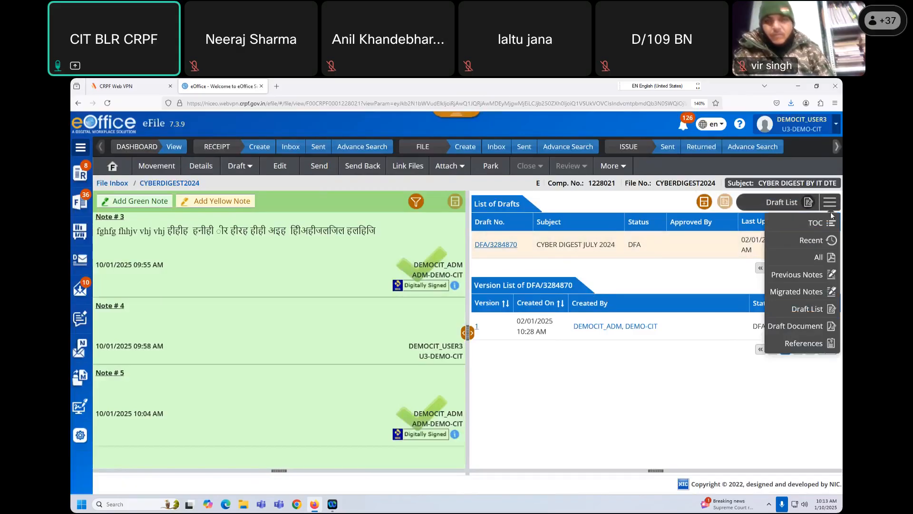
click(819, 241)
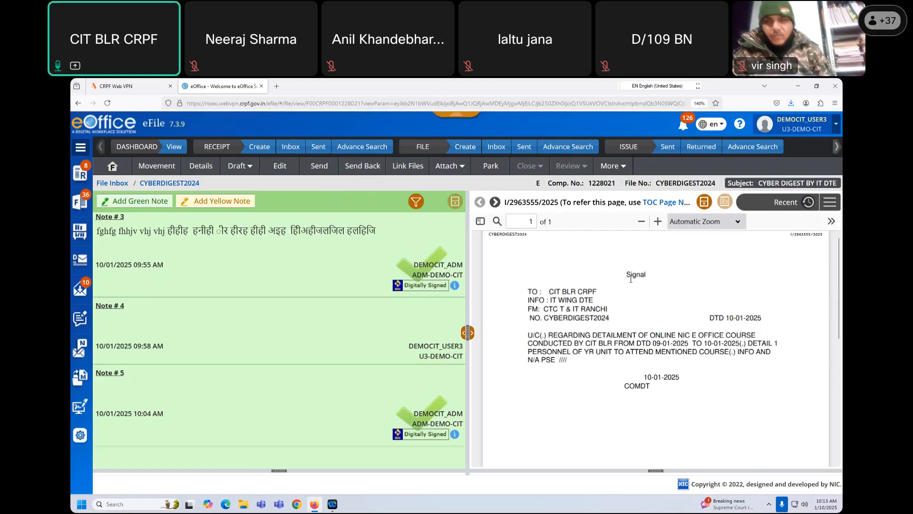
drag(627, 274, 679, 390)
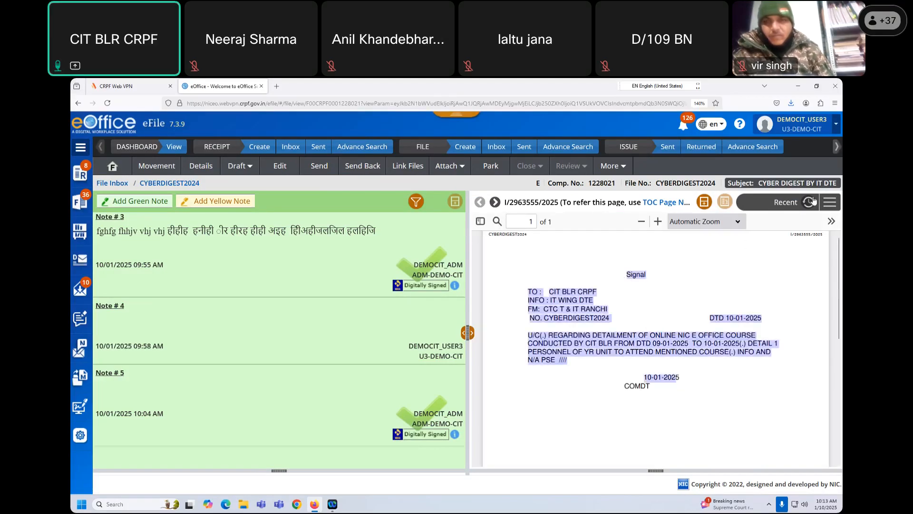
click(735, 361)
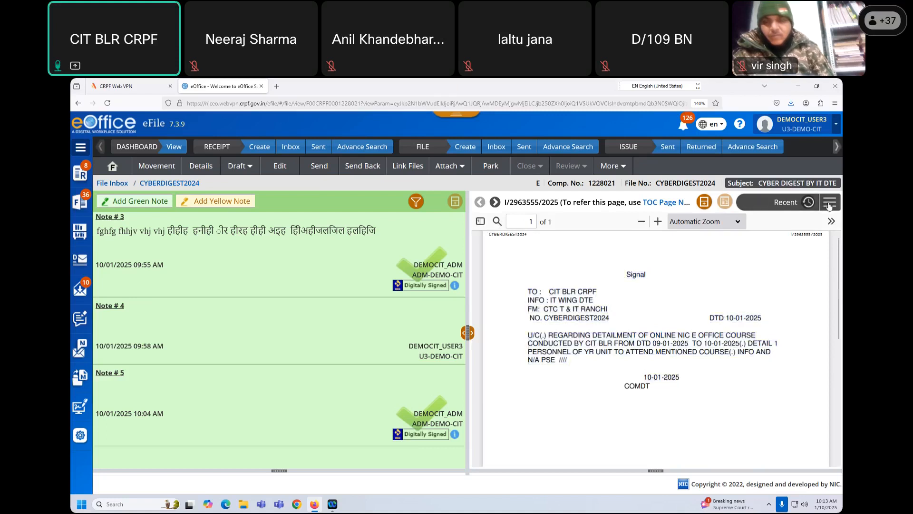
- Switch the side pane to the Table of Correspondences listing I/2963555/2025
click(830, 202)
click(815, 223)
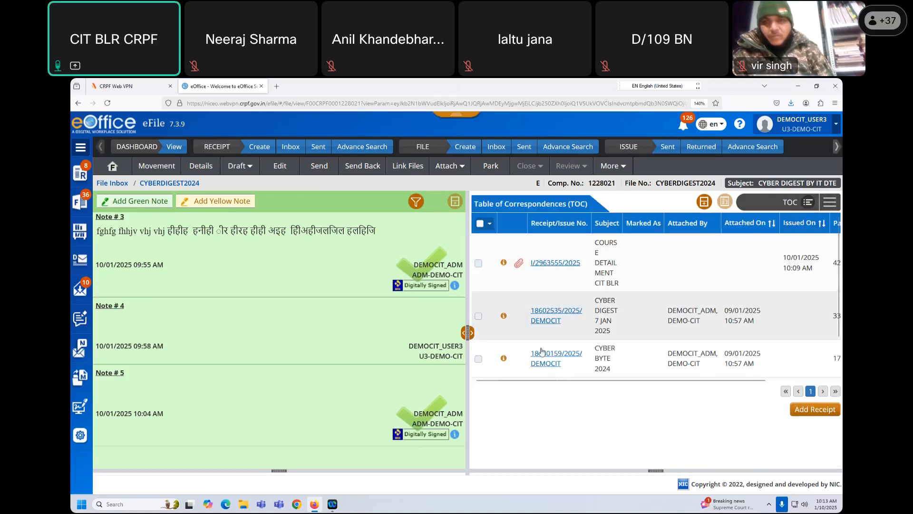
scroll(603, 339, down, 2)
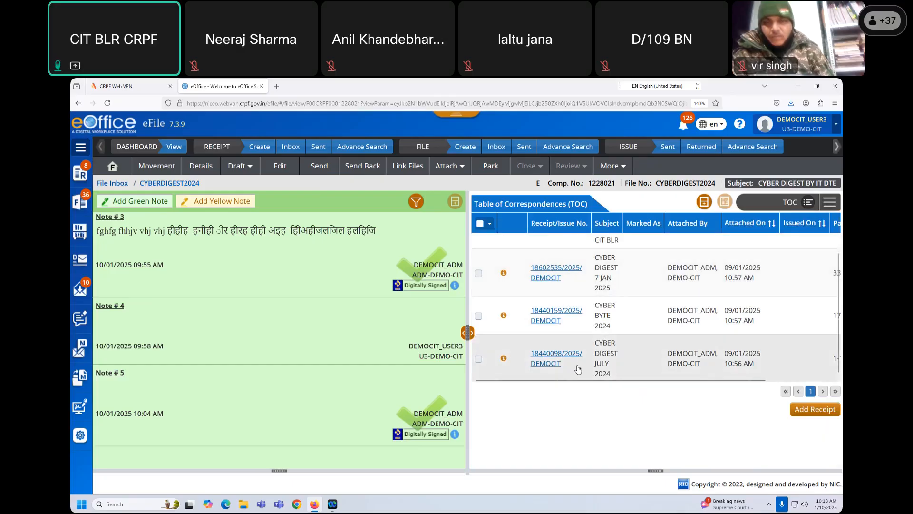
scroll(585, 314, up, 2)
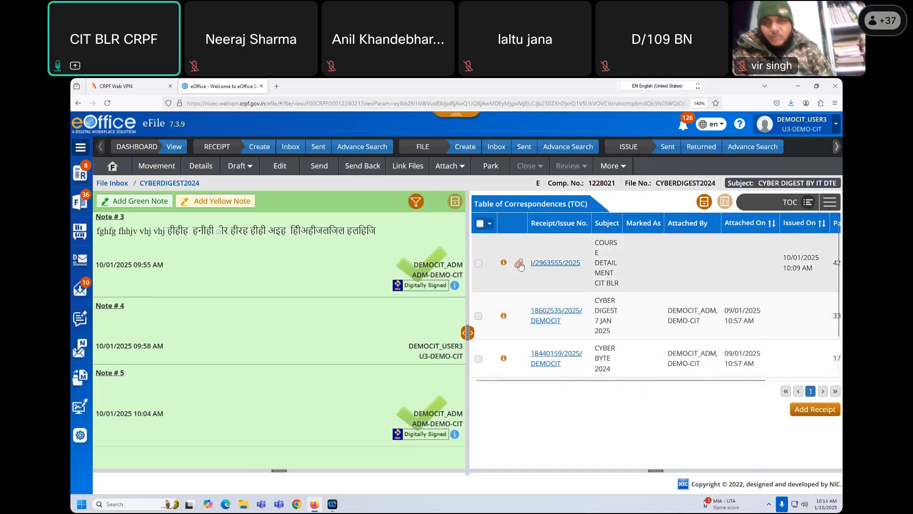
- Download REPORT.docx from signal I/2963555/2025's attachments and cancel sending the file with a blank note
click(519, 265)
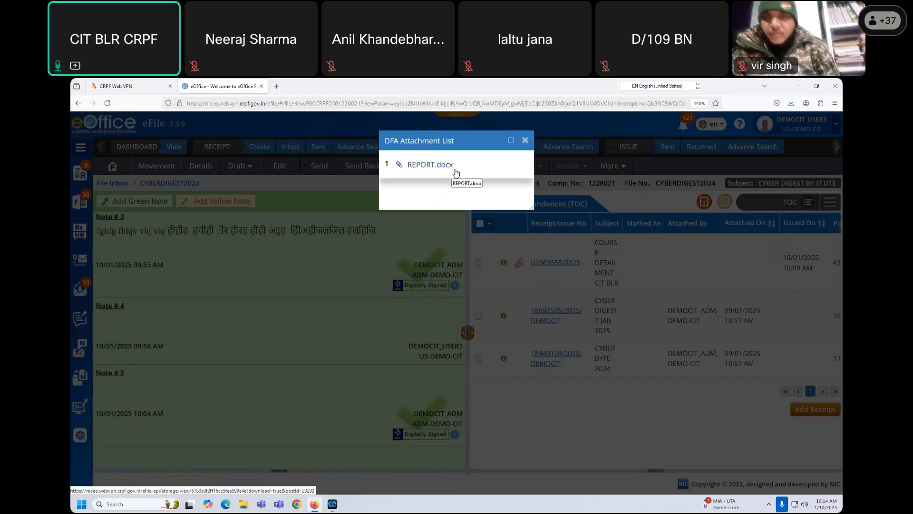
click(423, 165)
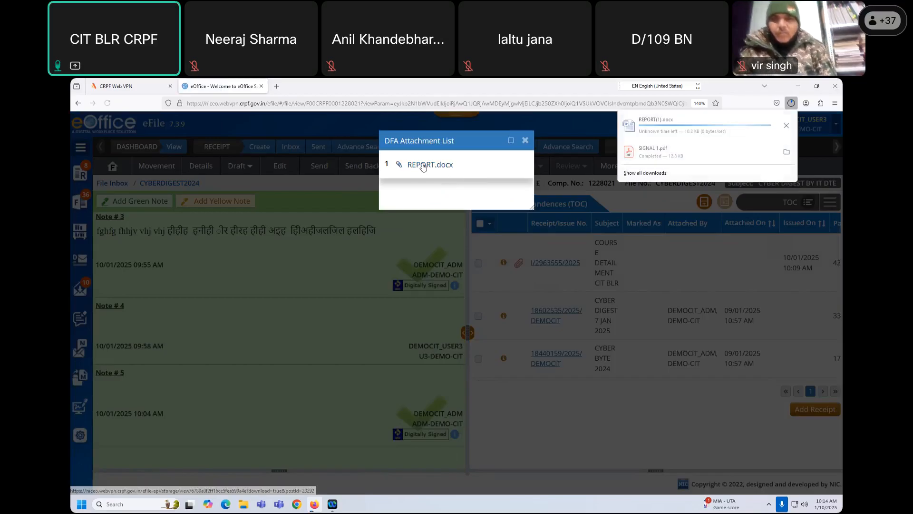
click(526, 141)
click(527, 140)
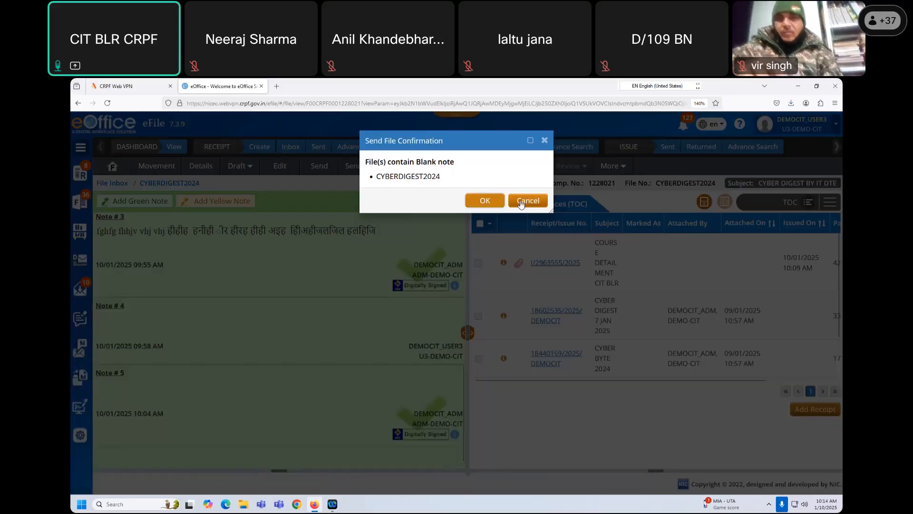
click(528, 201)
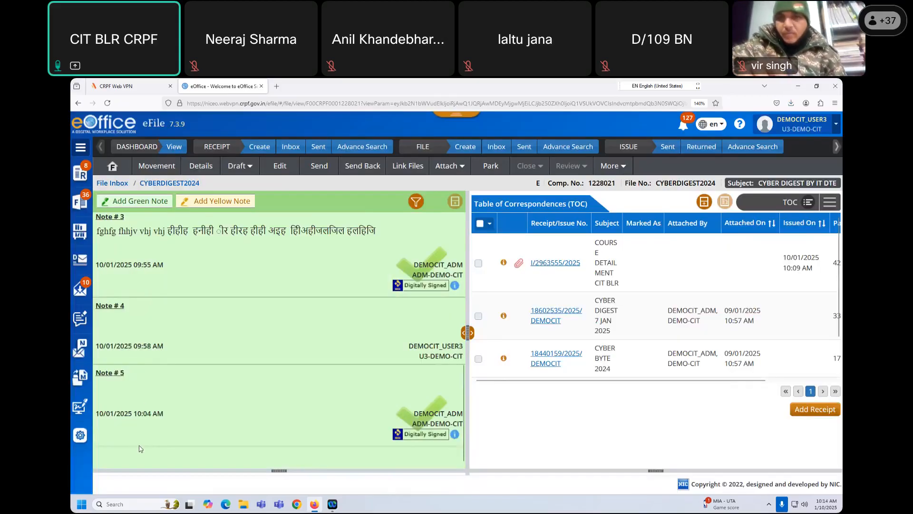
click(128, 202)
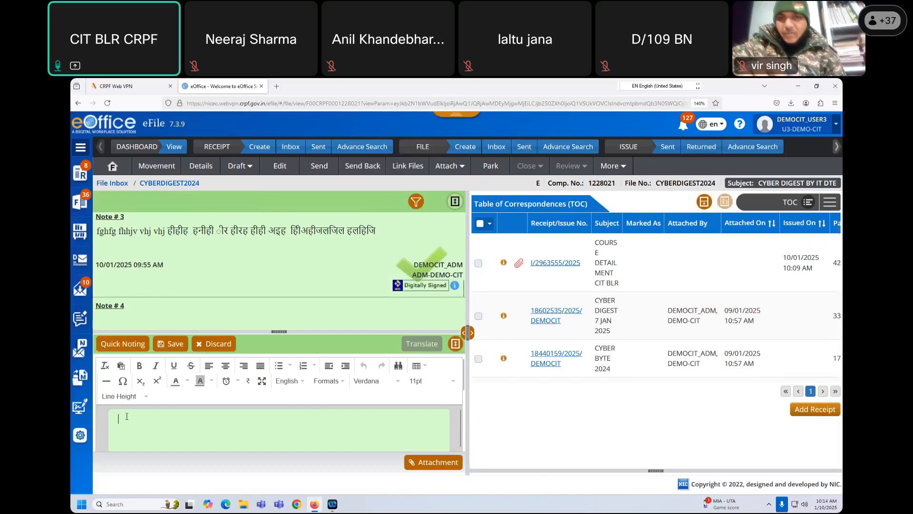
- Add the ready-made green note 'Approved.' and send CYBERDIGEST2024 to the ADM admin user
click(136, 344)
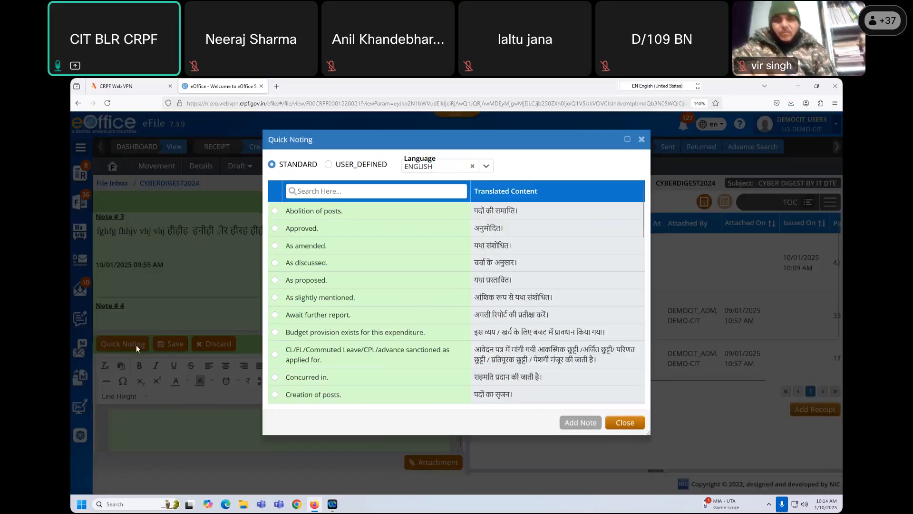
click(275, 229)
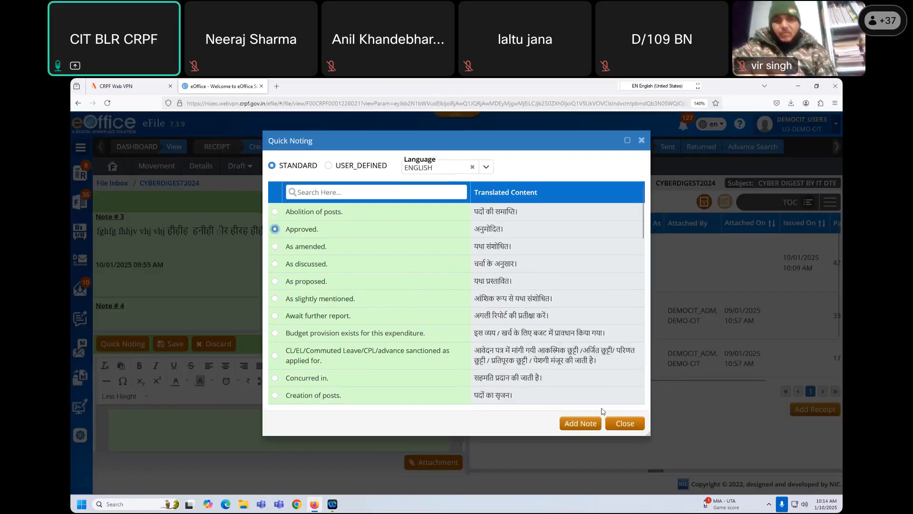
click(581, 423)
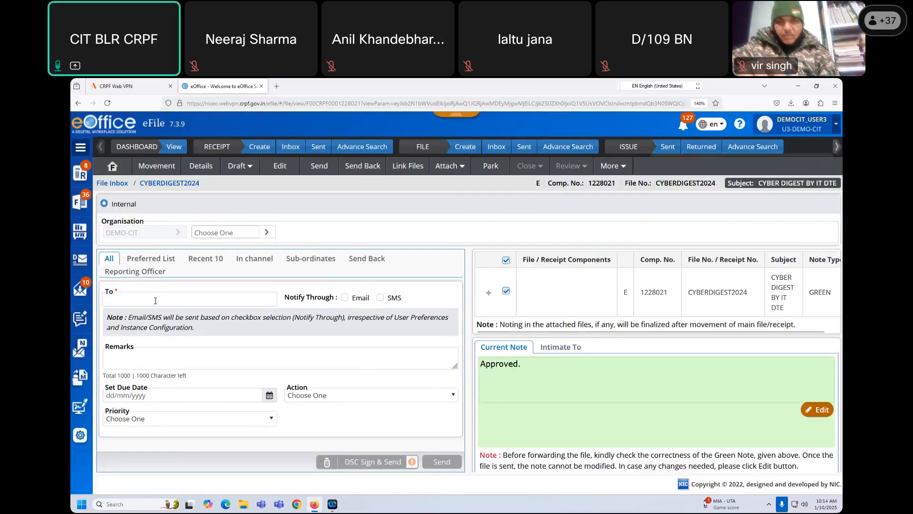
text(ADM)
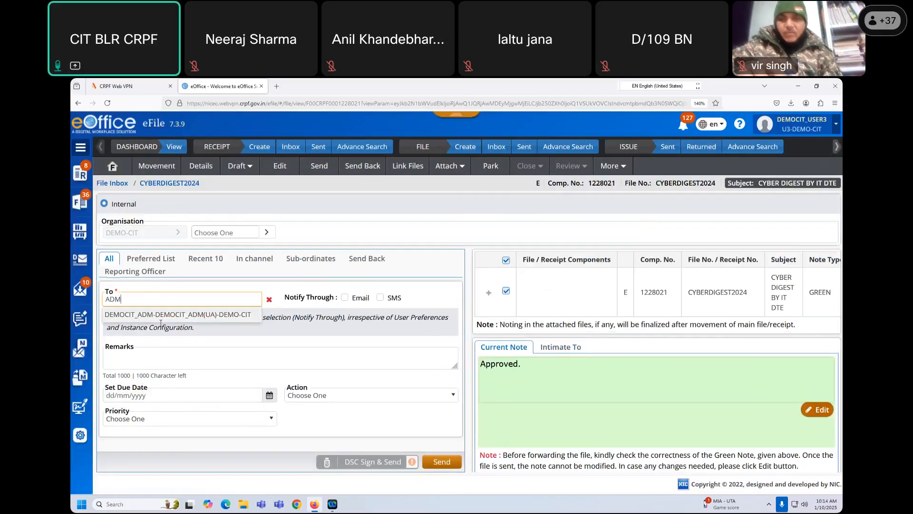
click(166, 316)
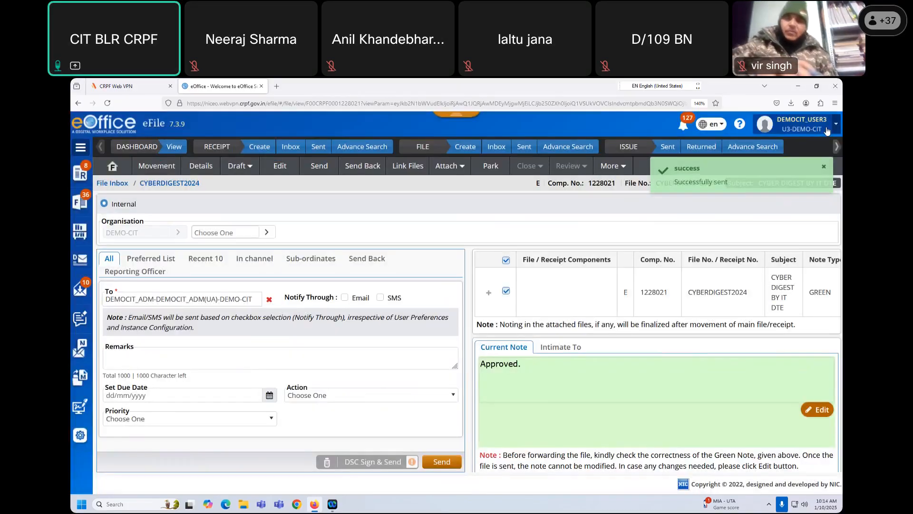
click(827, 129)
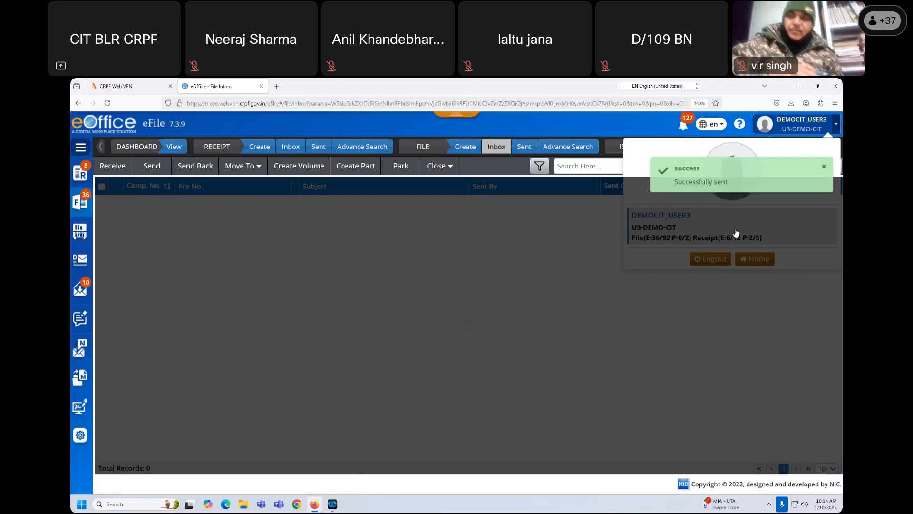
- Log out, log in as the admin with saved credentials and the captcha, and open eFile from the portal
click(709, 259)
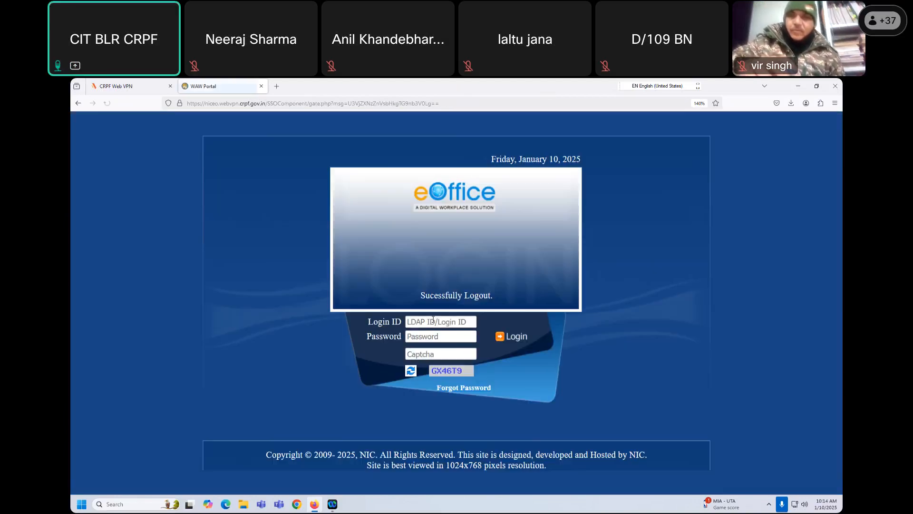
click(433, 321)
click(436, 338)
click(432, 353)
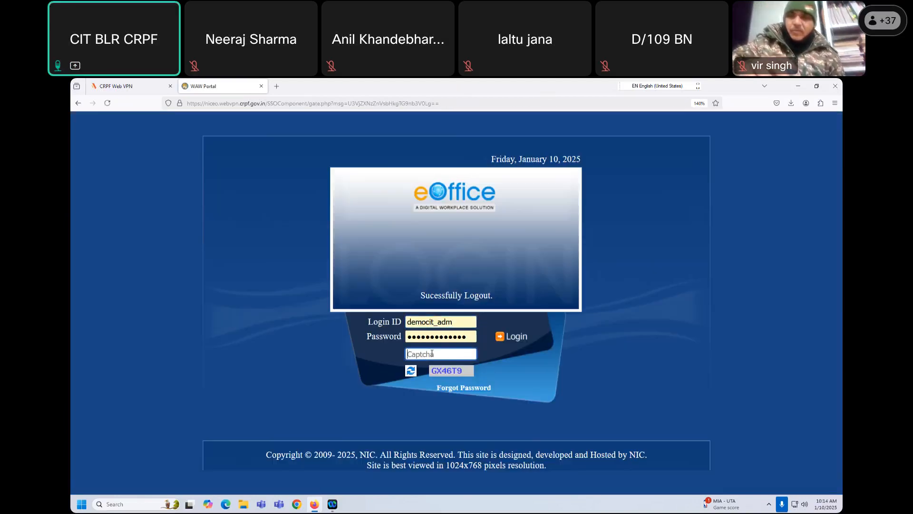
text(GX46T9)
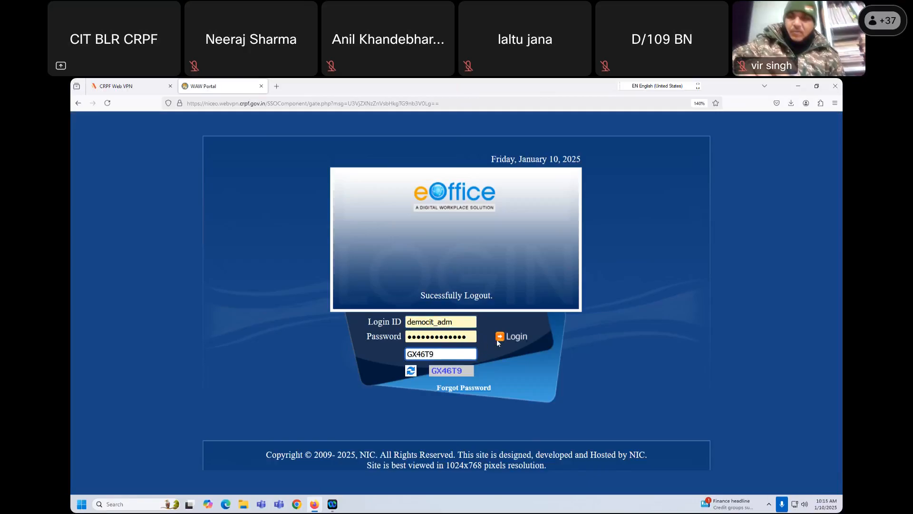
click(518, 333)
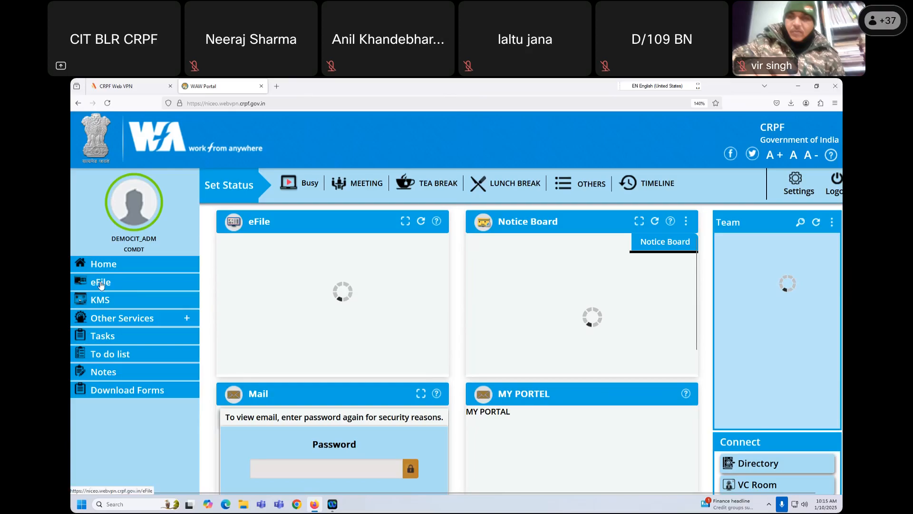
click(101, 284)
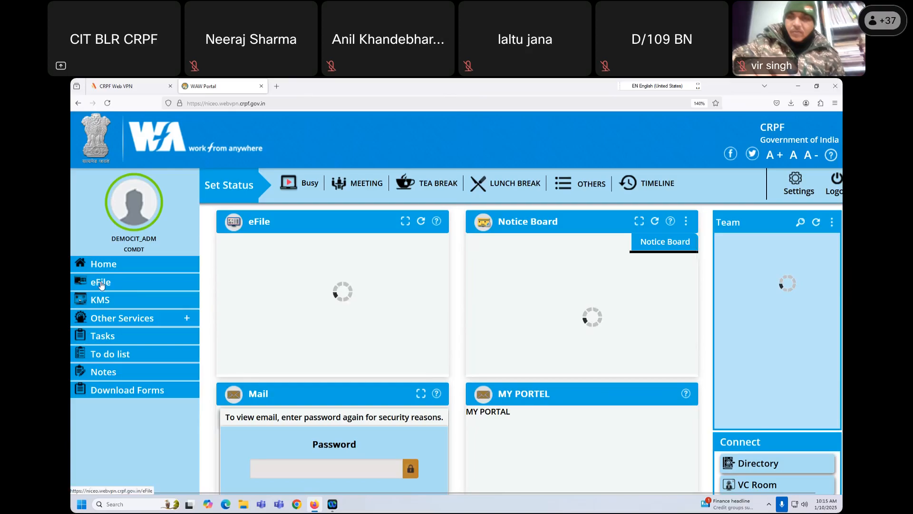
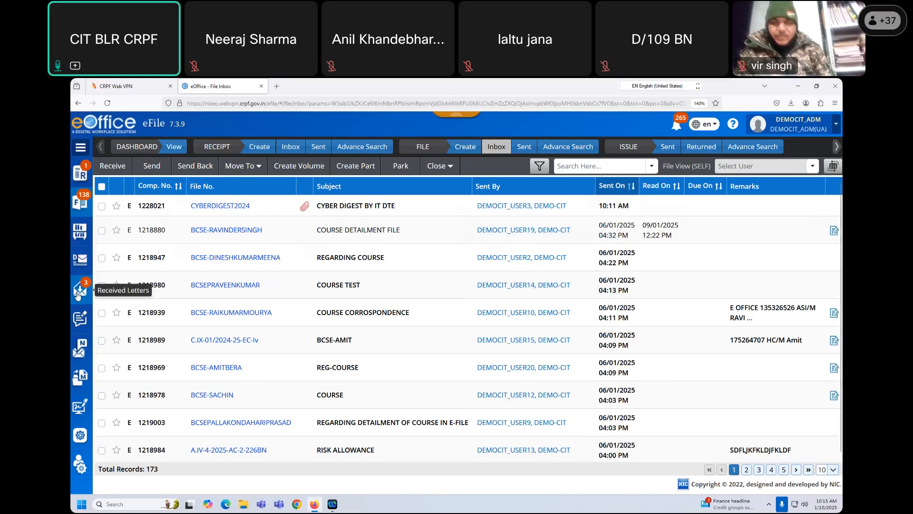
- Show the Intra eOffice received letters list and review the first letter's sender and subject
click(83, 294)
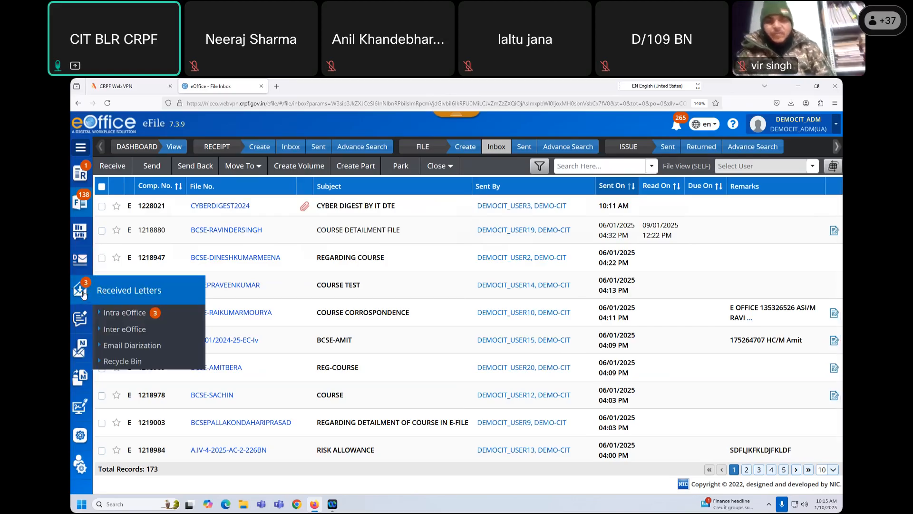
click(131, 314)
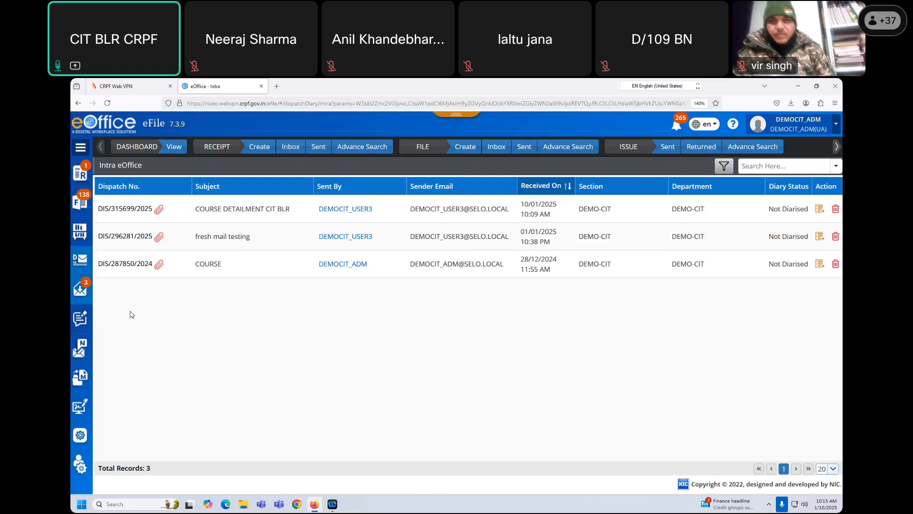
drag(409, 209, 496, 216)
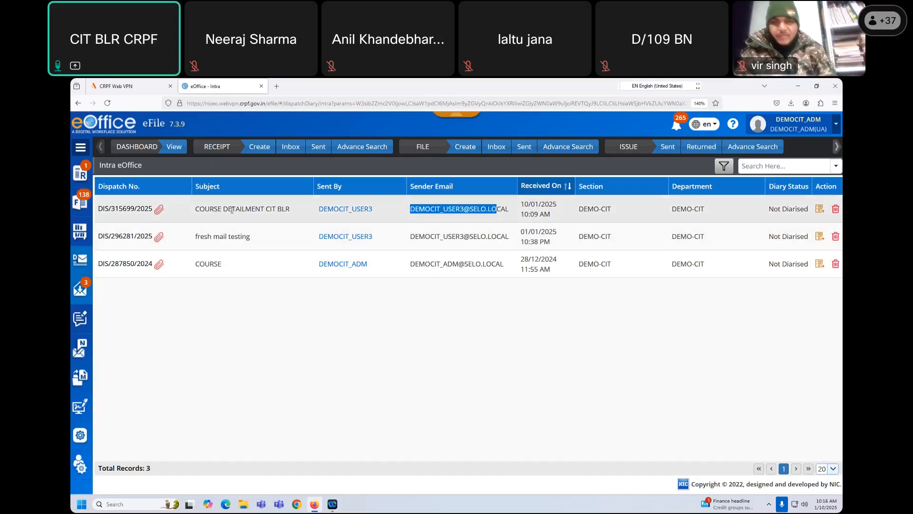
drag(232, 223, 284, 221)
click(769, 298)
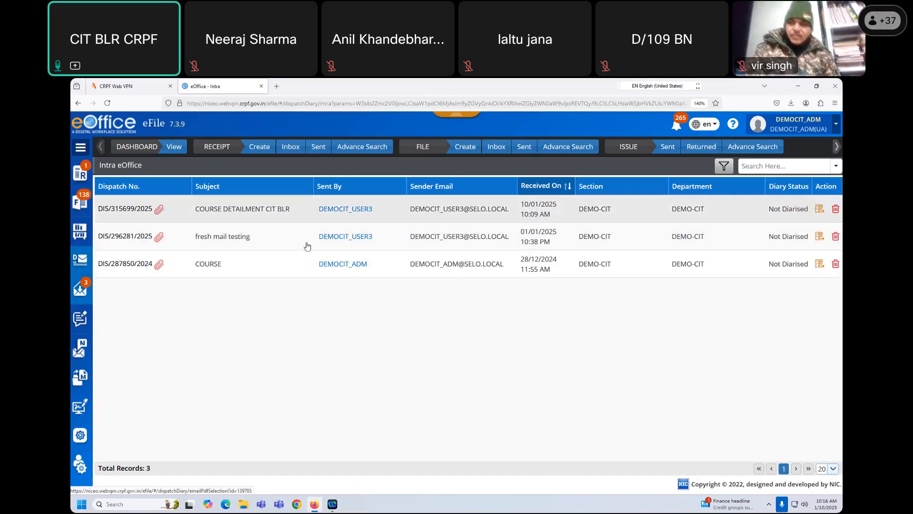
- Preview the first letter's SIGNAL 1.pdf, then close the viewer
click(134, 210)
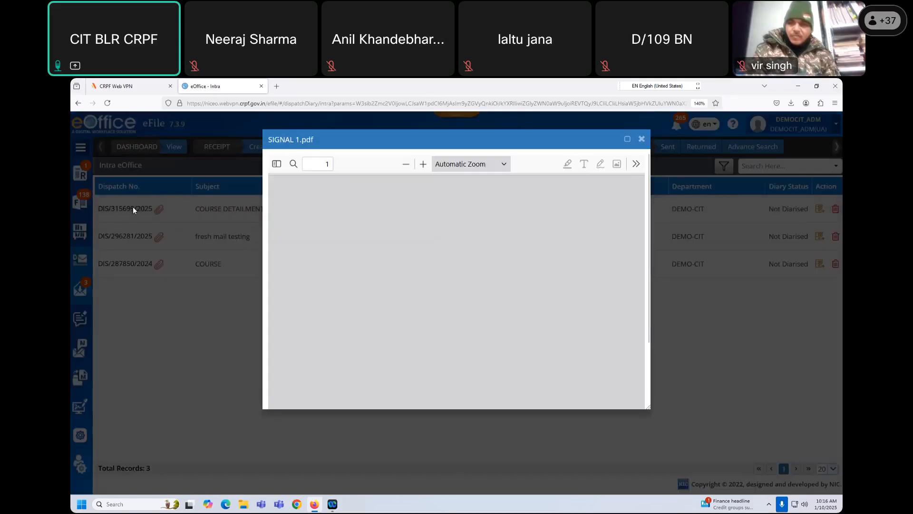
drag(444, 219, 479, 335)
click(490, 328)
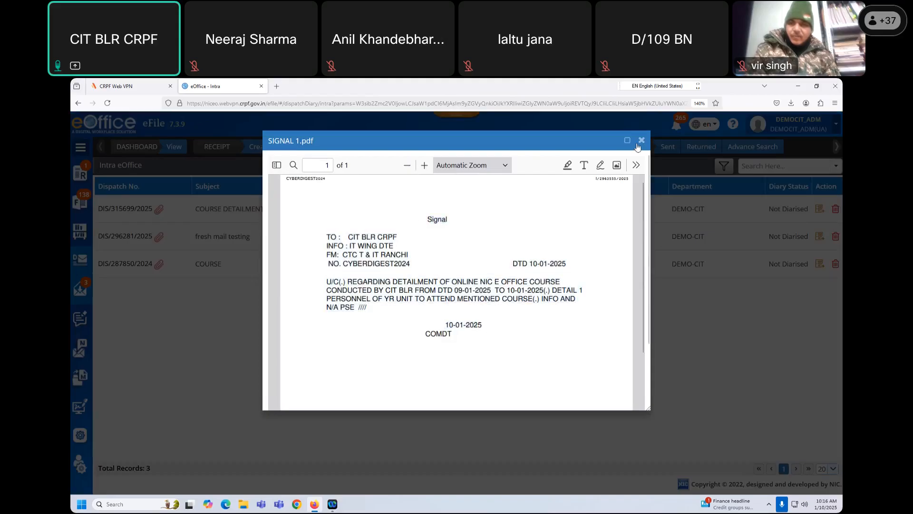
click(642, 141)
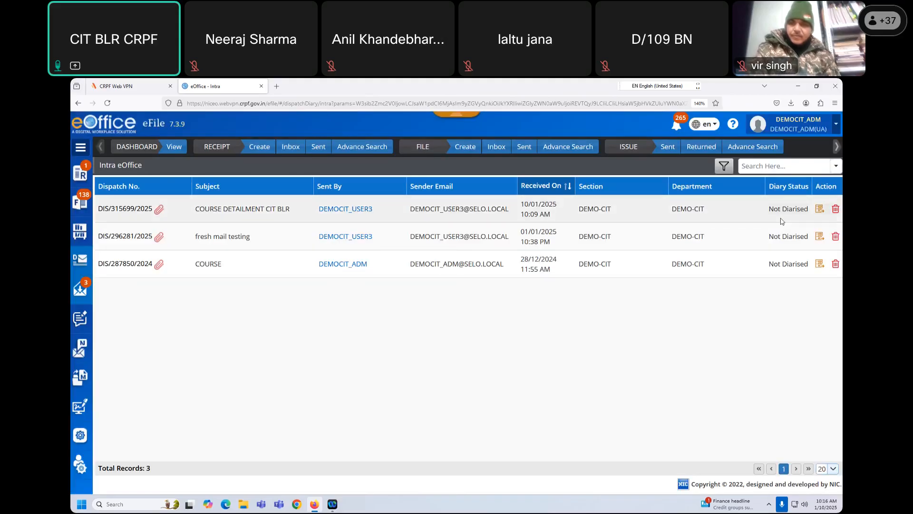
- Start diarising the first letter and move SIGNAL 1.pdf into Sequenced Documents
click(819, 210)
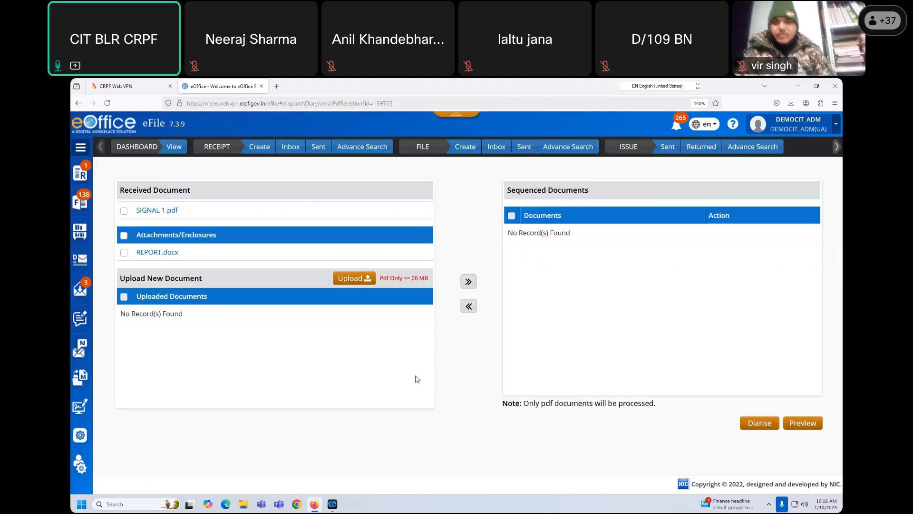
click(124, 215)
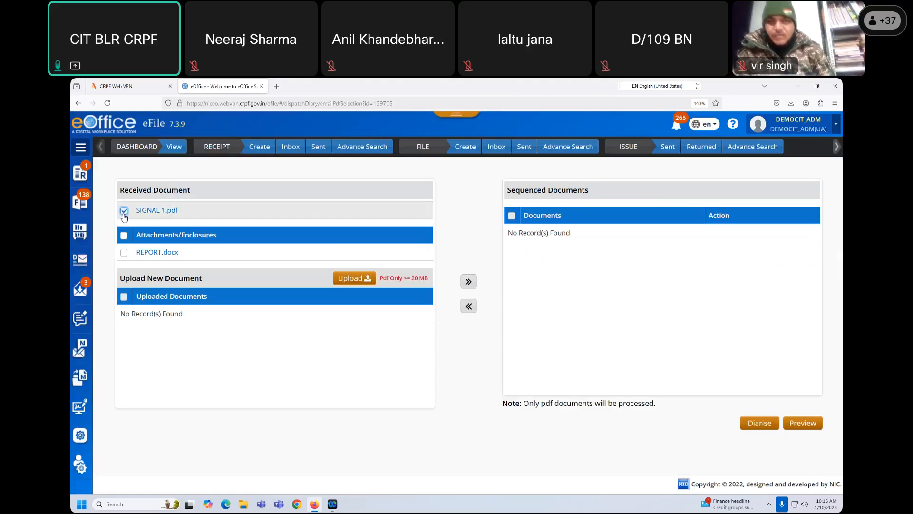
click(469, 283)
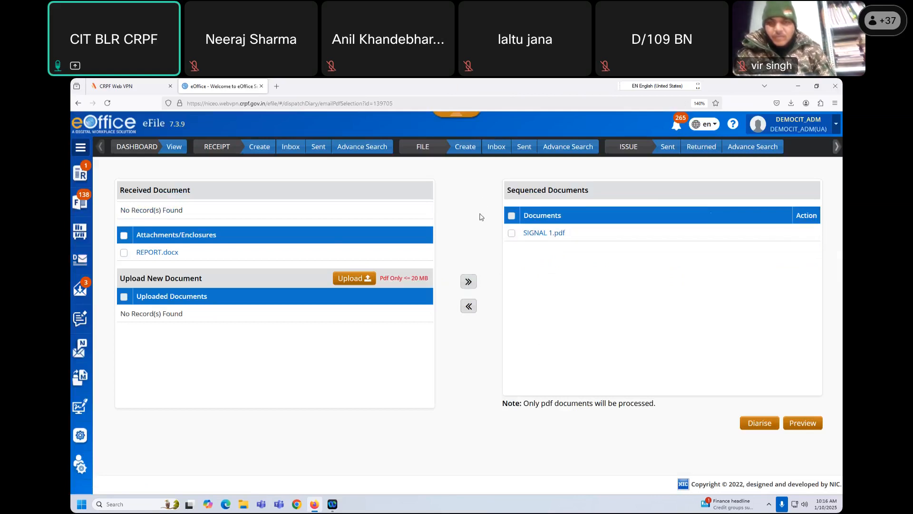
- Move REPORT.docx into Sequenced Documents and back to attachments, since only PDFs are processed
click(123, 255)
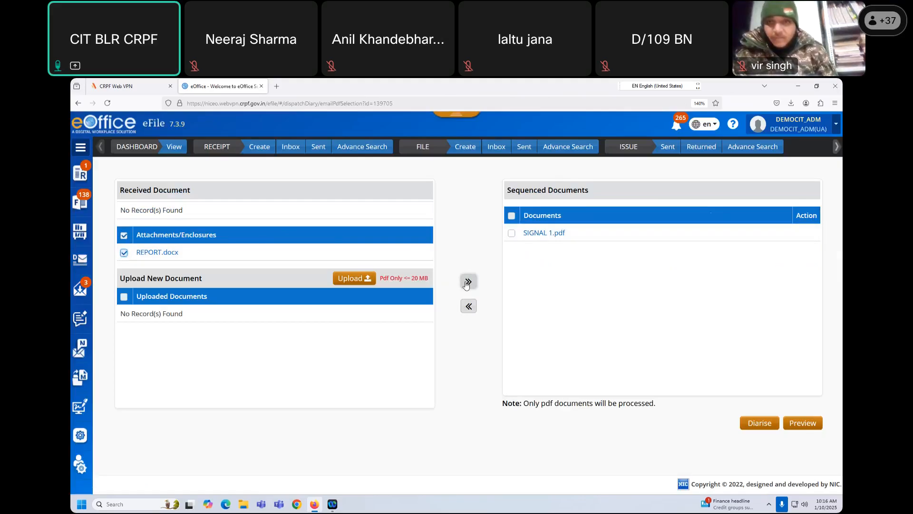
click(468, 282)
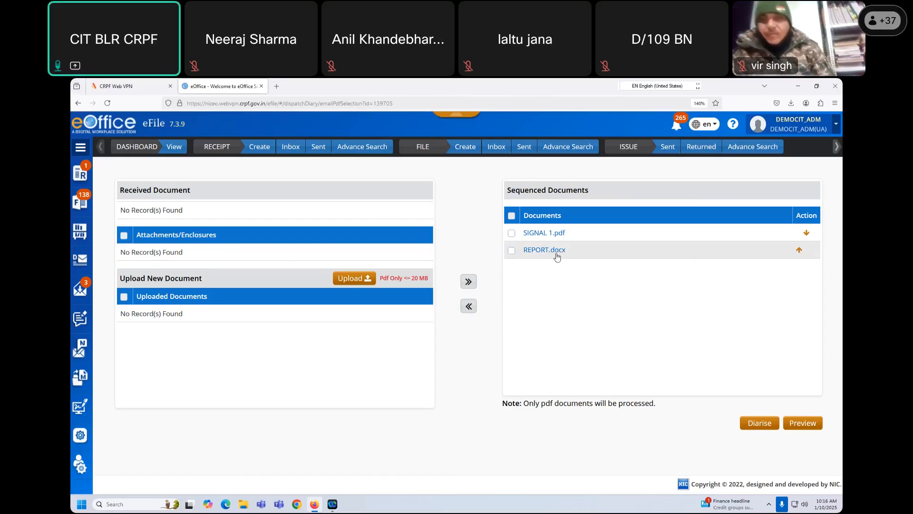
drag(523, 403, 673, 412)
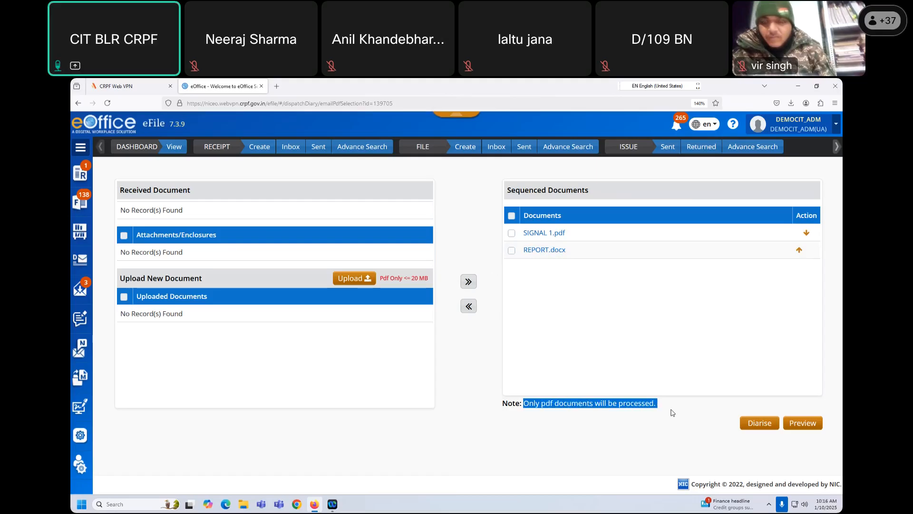
click(513, 250)
click(468, 306)
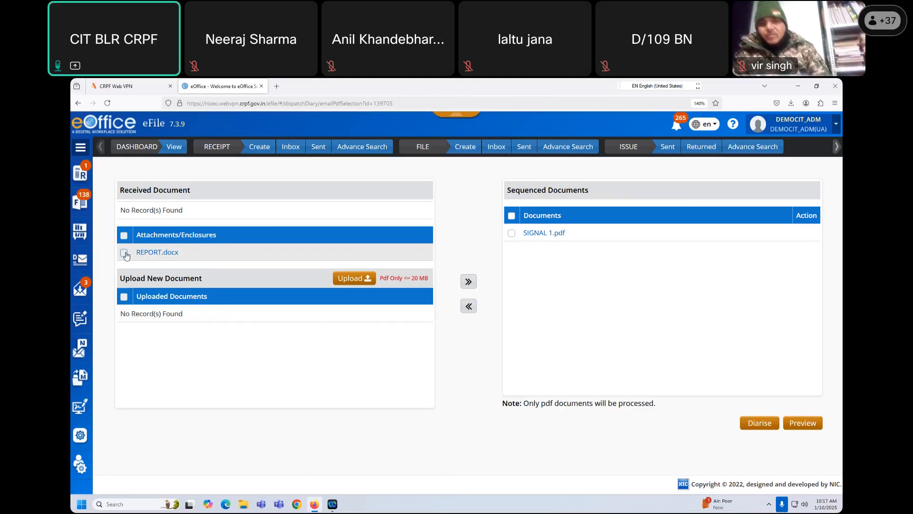
drag(198, 255, 129, 257)
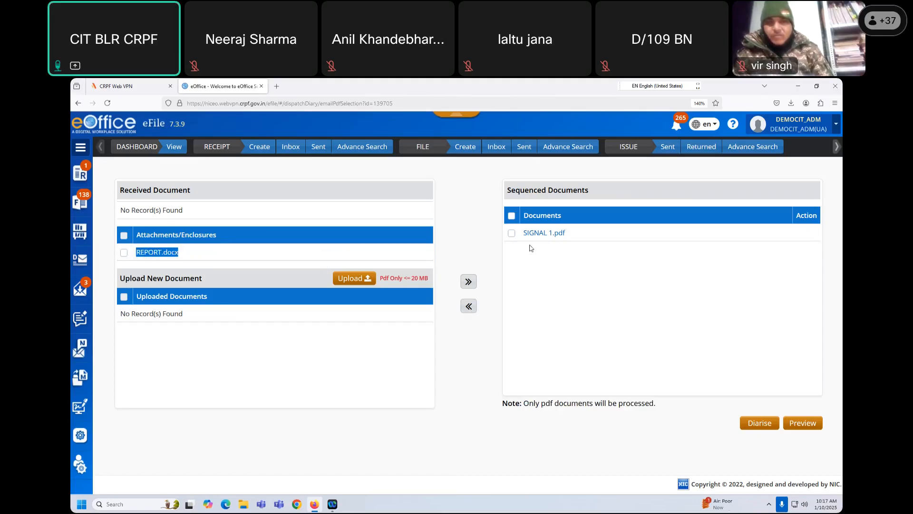
click(513, 216)
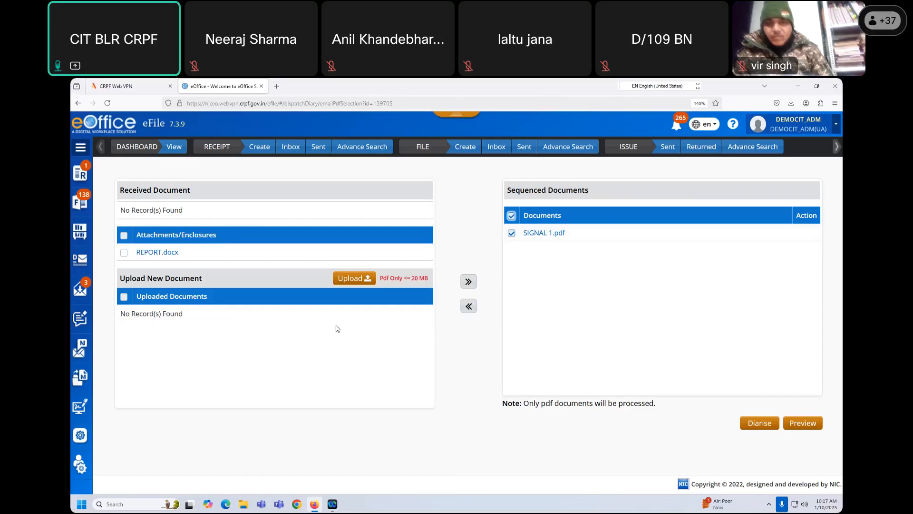
- Upload Draft.pdf from Downloads and add it to Sequenced Documents after SIGNAL 1.pdf
click(353, 278)
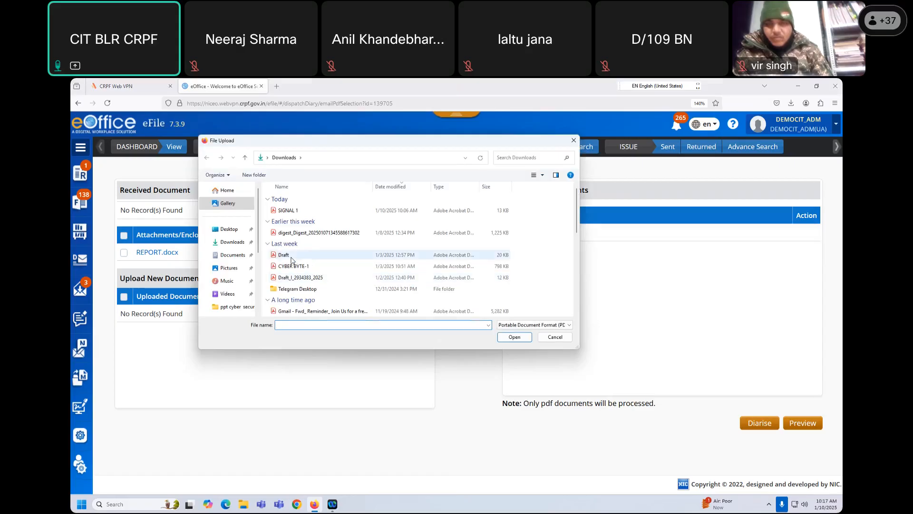
click(292, 260)
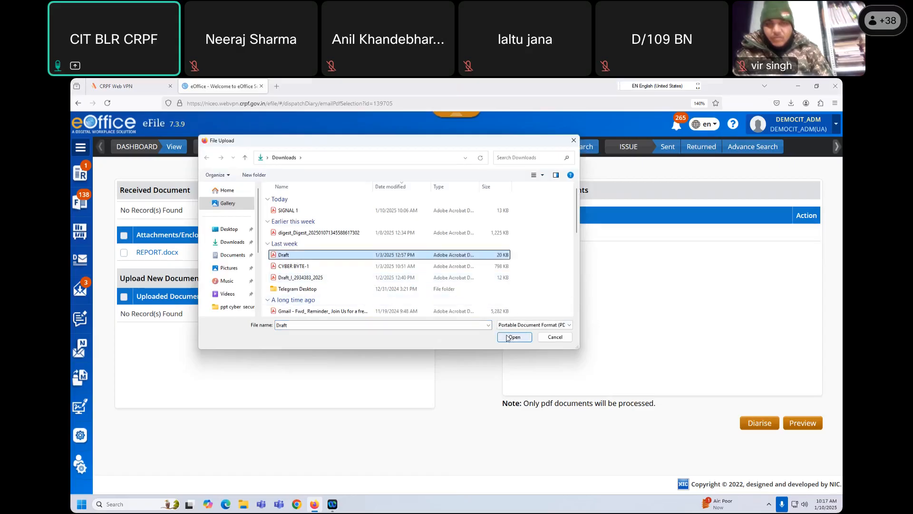
click(513, 337)
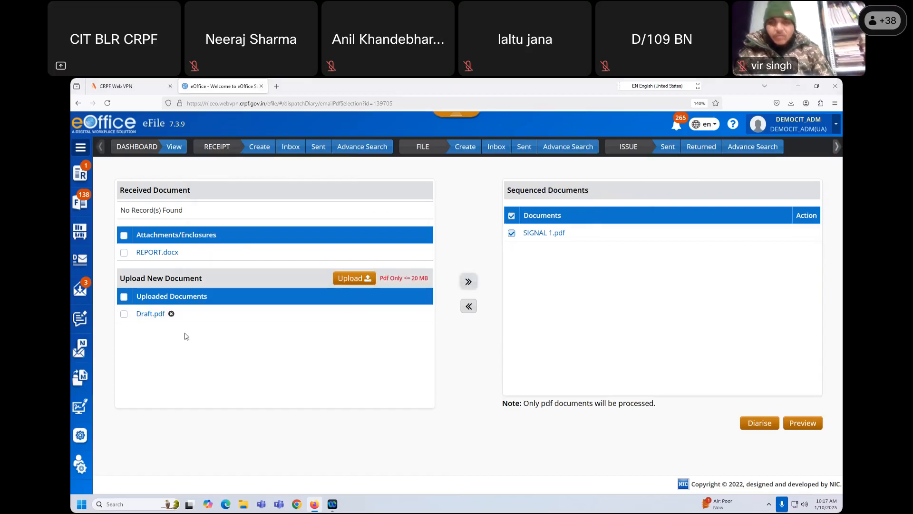
click(124, 314)
click(468, 281)
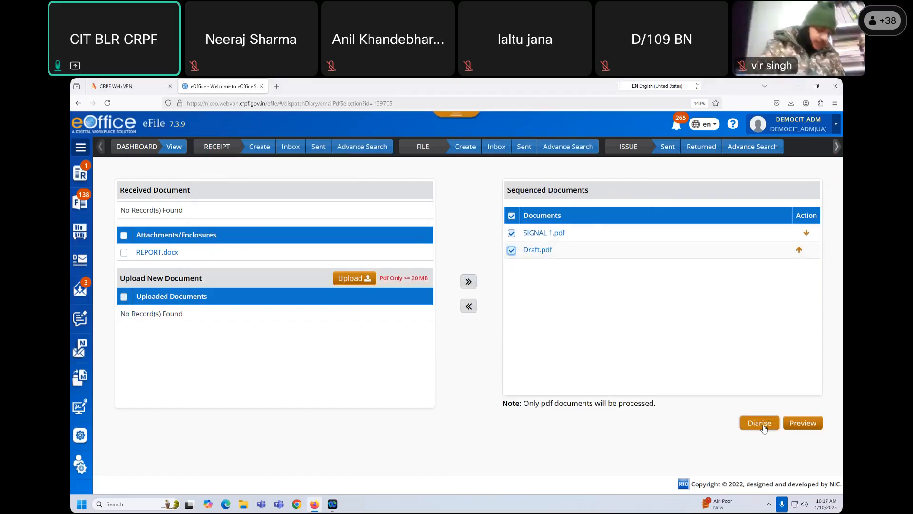
- Review the 2-page combined print preview of SIGNAL 1.pdf and Draft.pdf, then close it
click(803, 423)
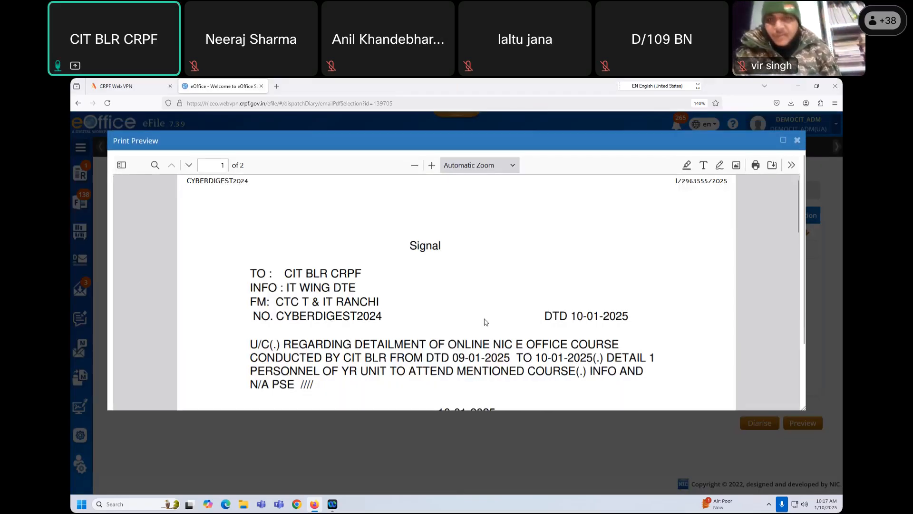
scroll(485, 319, down, 10)
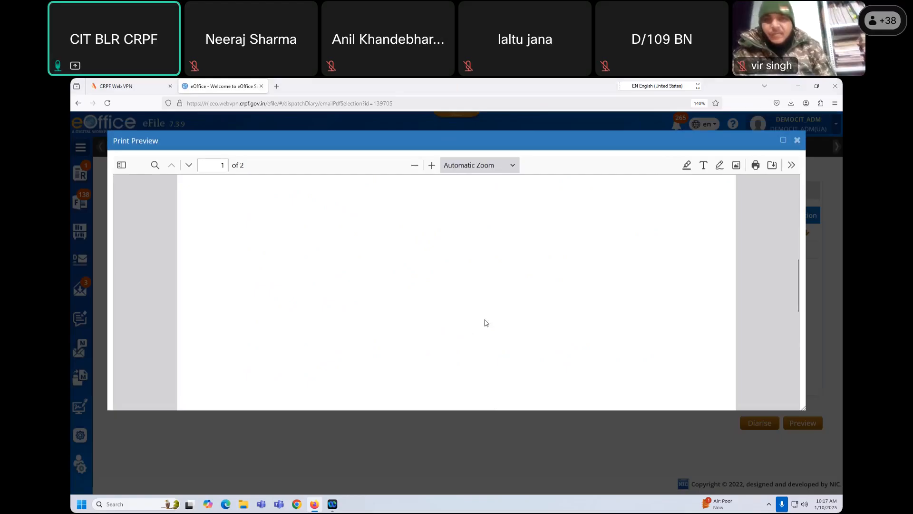
scroll(485, 324, down, 6)
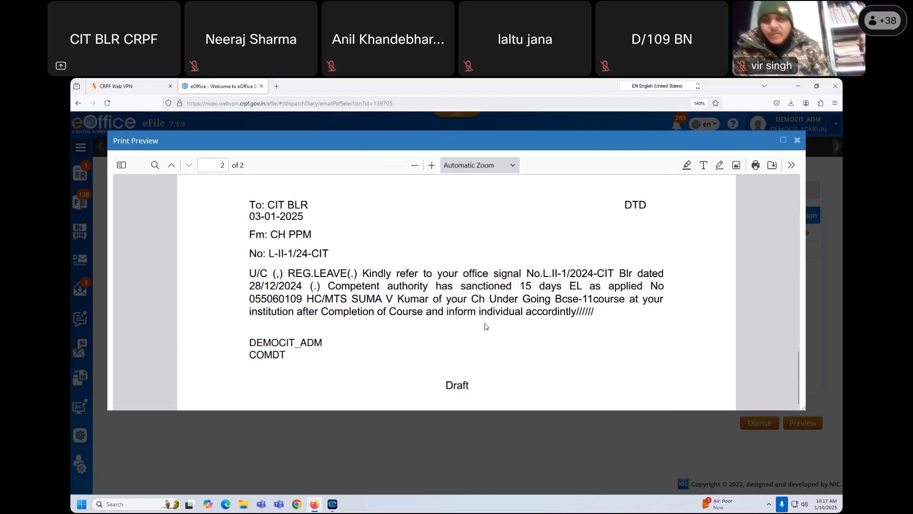
scroll(487, 326, up, 5)
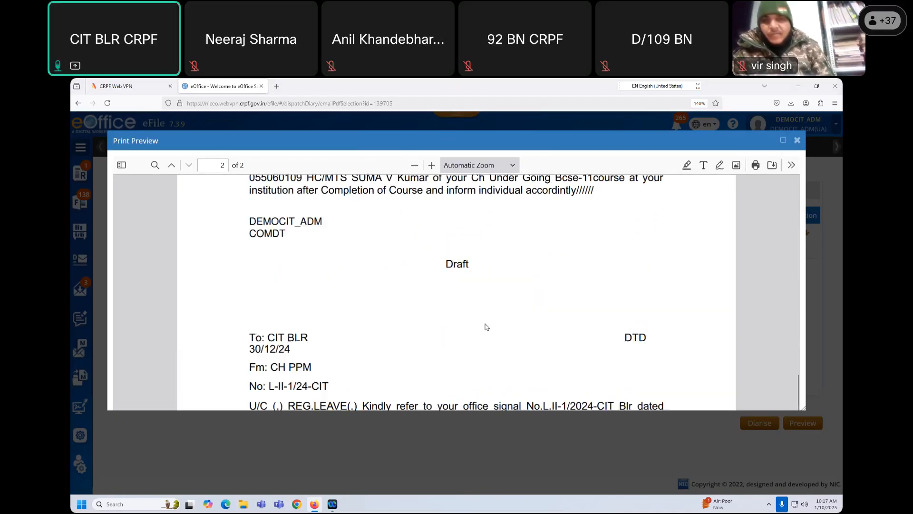
scroll(487, 326, up, 5)
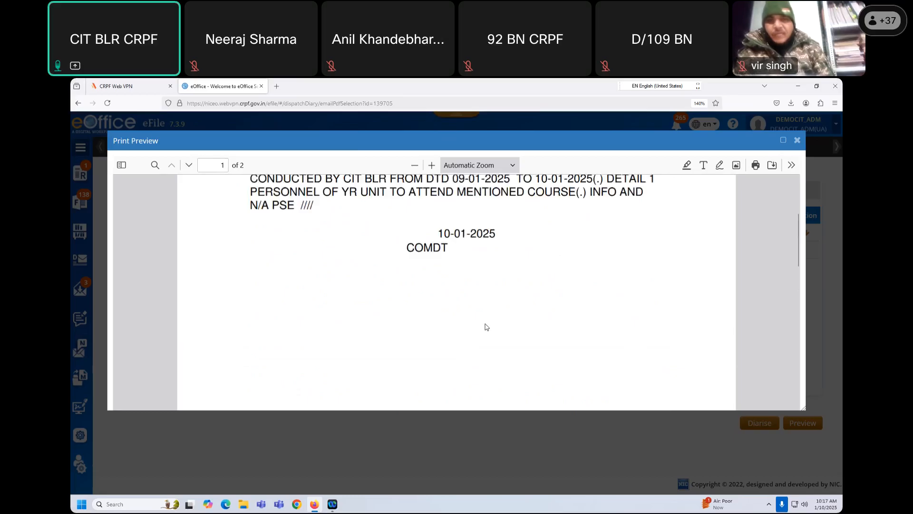
click(797, 140)
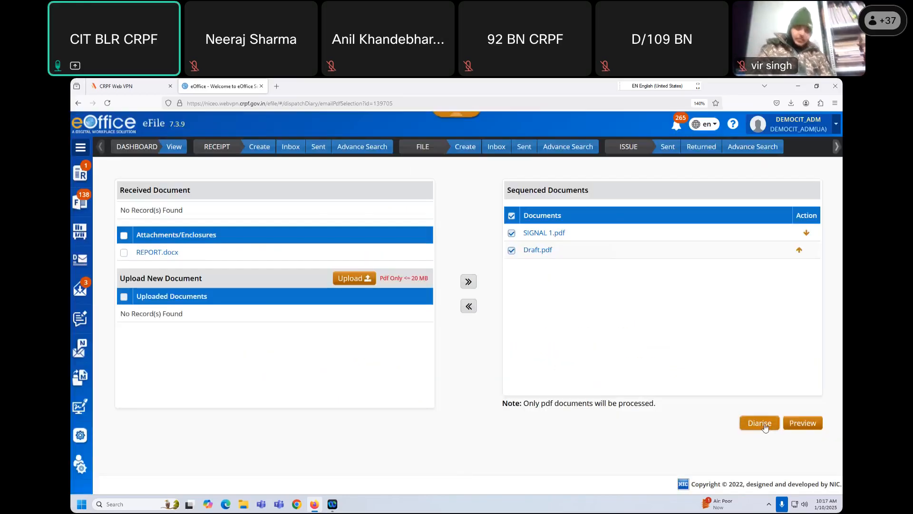
- Diarise the documents and review the sender's contact details and subject COURSE DETAILMENT CIT BLR
click(741, 424)
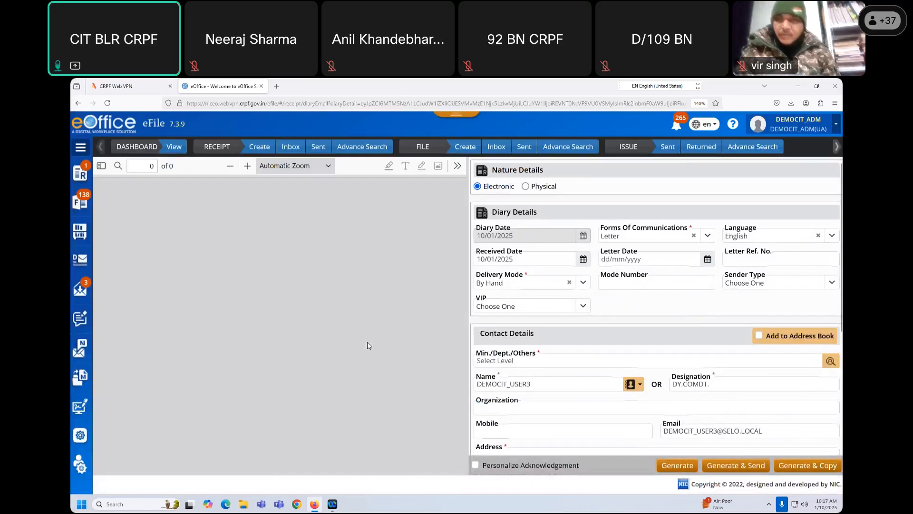
scroll(336, 345, down, 10)
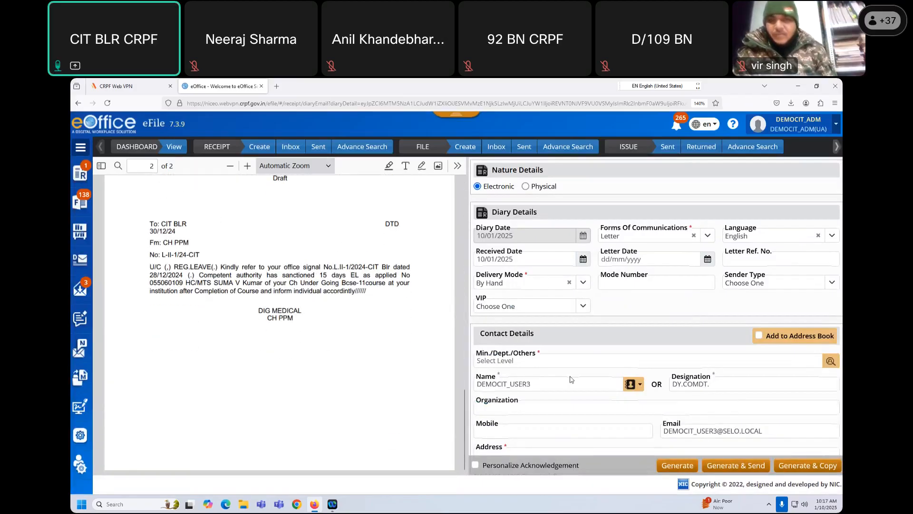
scroll(571, 379, down, 3)
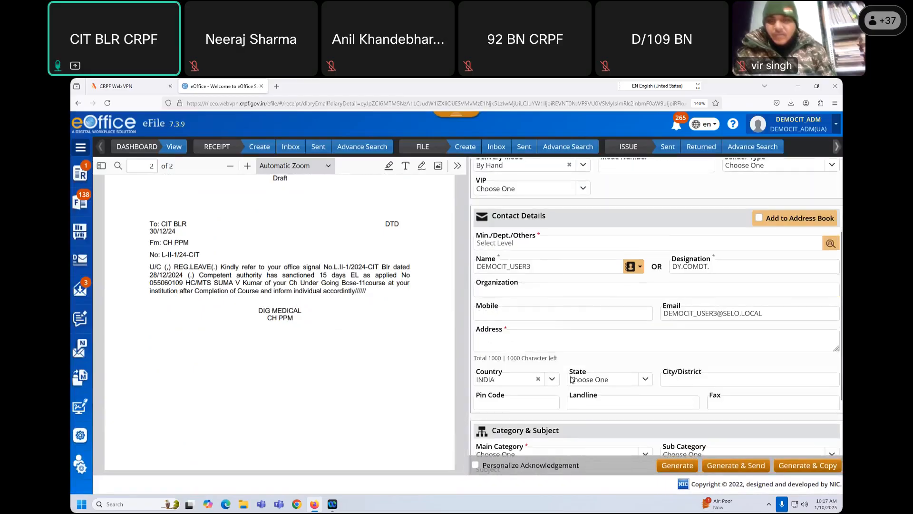
scroll(552, 352, up, 2)
drag(536, 326, 478, 322)
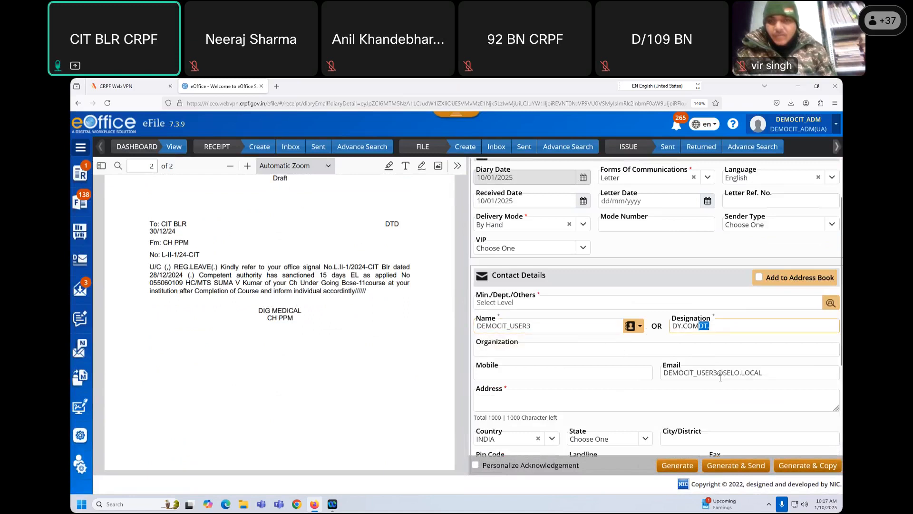
drag(763, 372, 664, 372)
scroll(586, 392, down, 4)
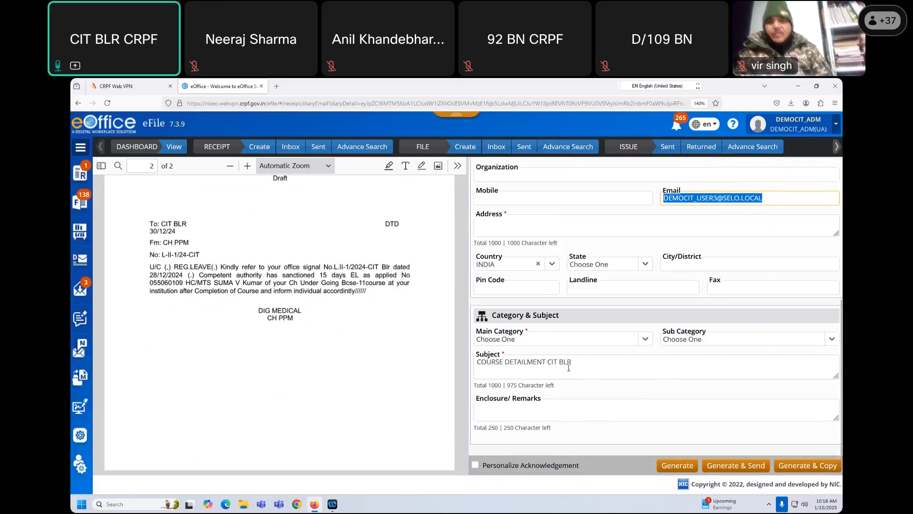
scroll(527, 366, down, 1)
click(528, 366)
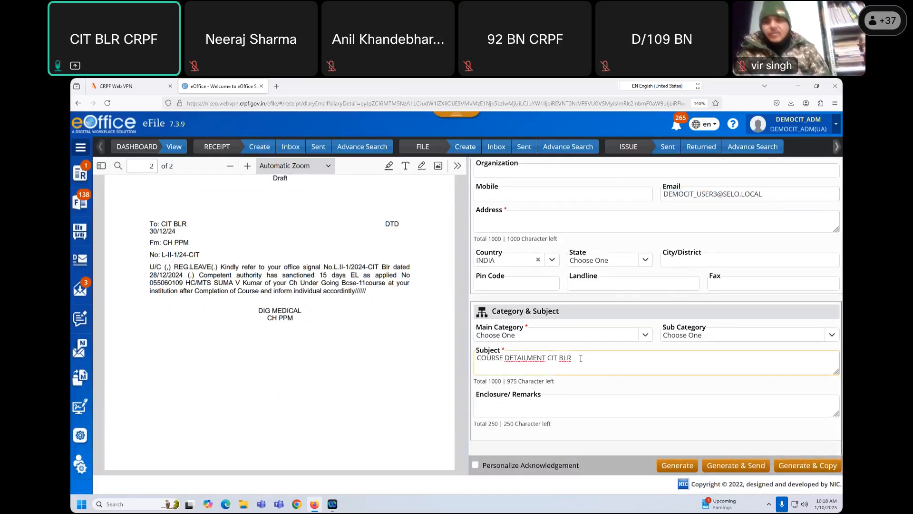
click(600, 357)
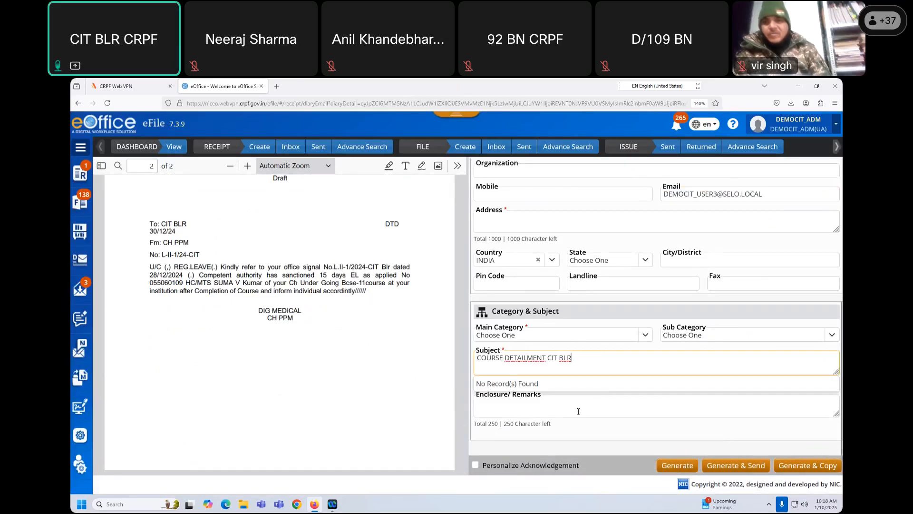
scroll(578, 411, up, 5)
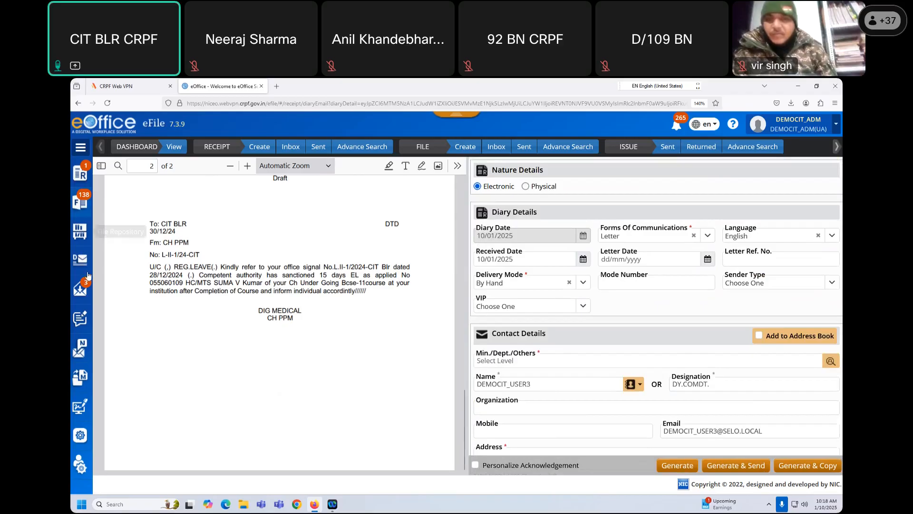
- Open file CYBERDIGEST2024 from the File Inbox
click(79, 208)
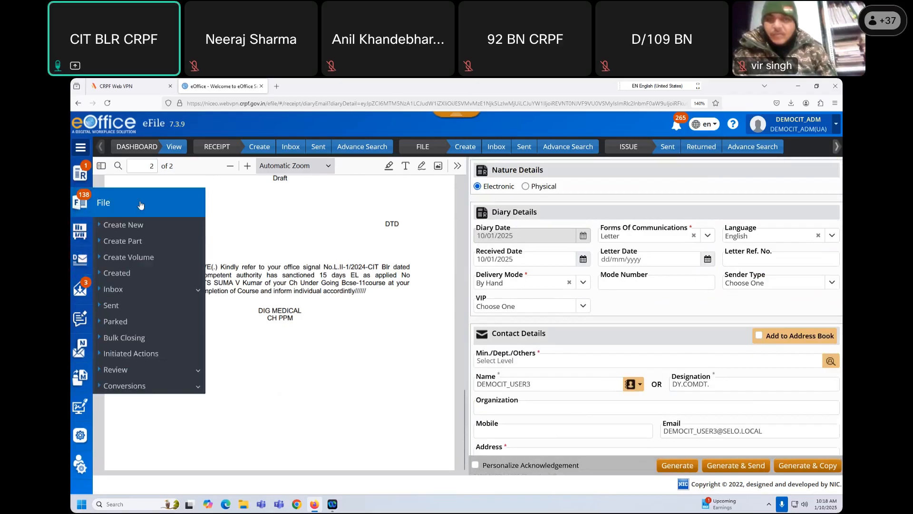
click(116, 289)
click(125, 306)
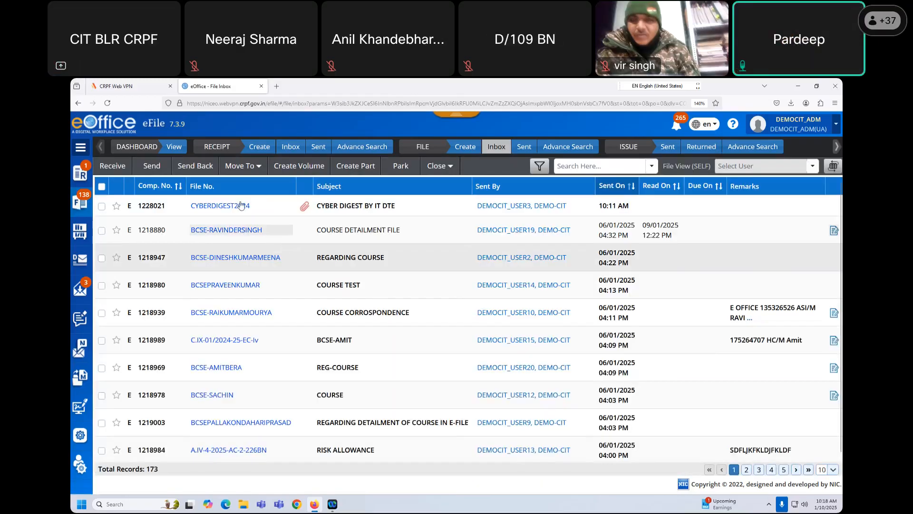
click(237, 208)
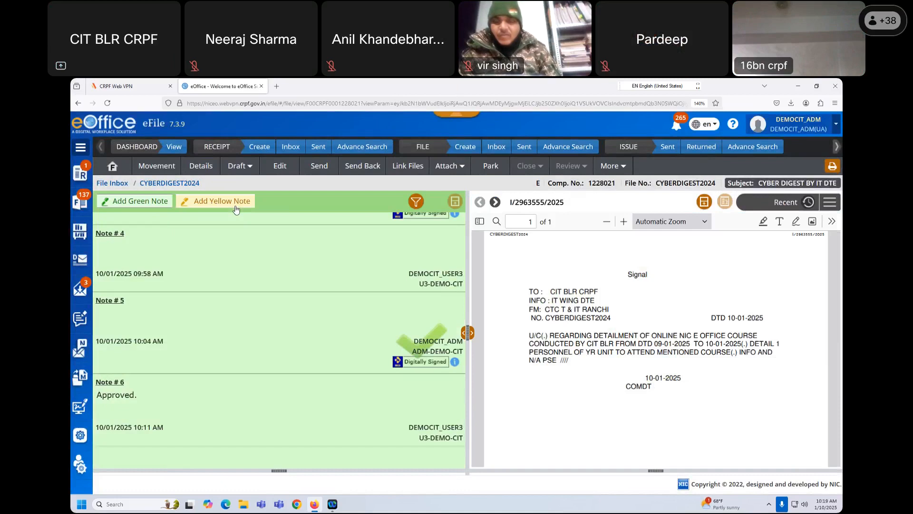
- Open draft DFA/3284870 from the file's View Draft list and look through it
click(239, 165)
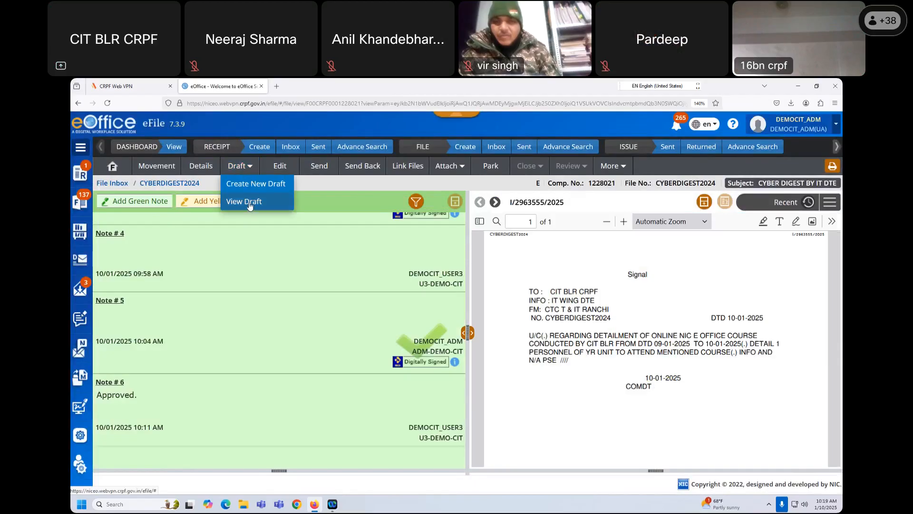
click(249, 203)
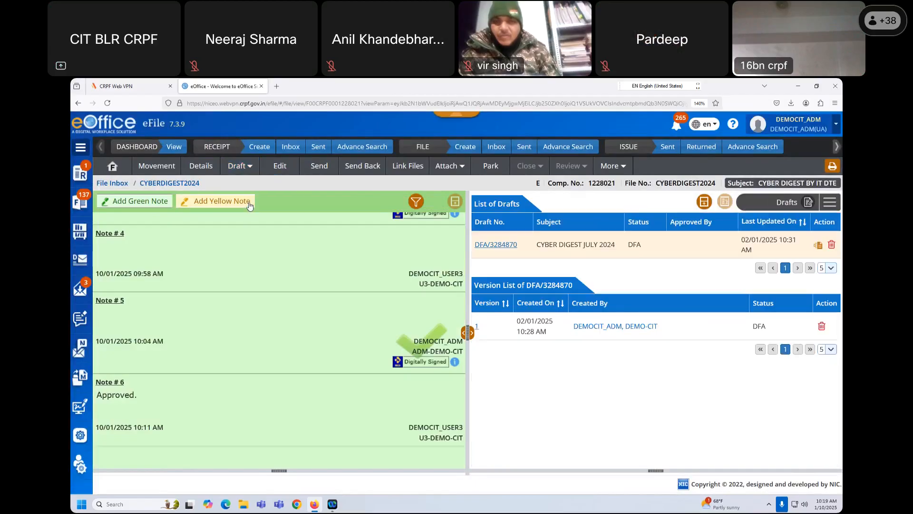
click(504, 245)
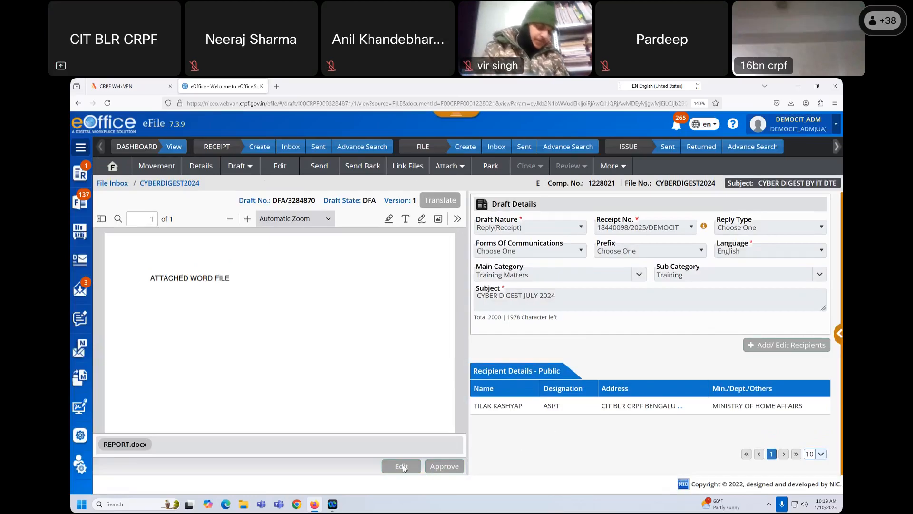
scroll(416, 325, down, 5)
scroll(416, 326, up, 5)
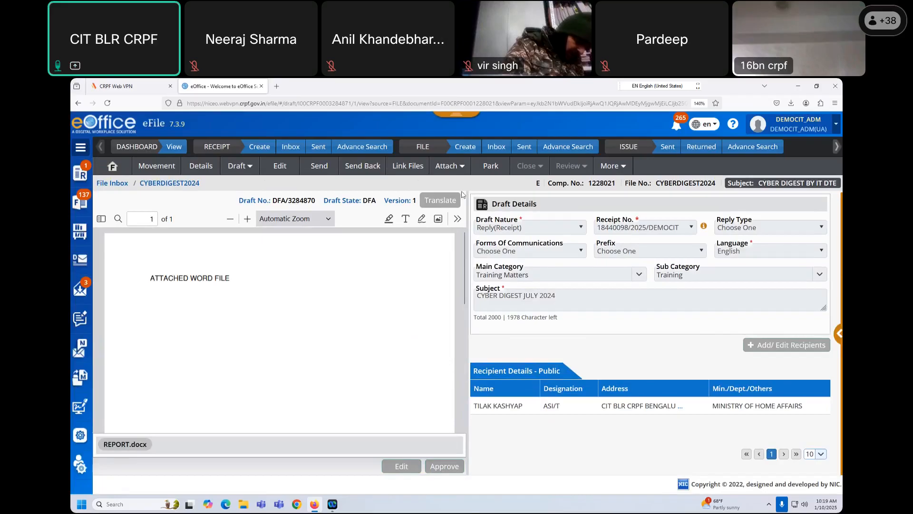
- Try deleting draft DFA/3284870, dismiss the closed-receipt error, and return to the File Inbox
click(244, 169)
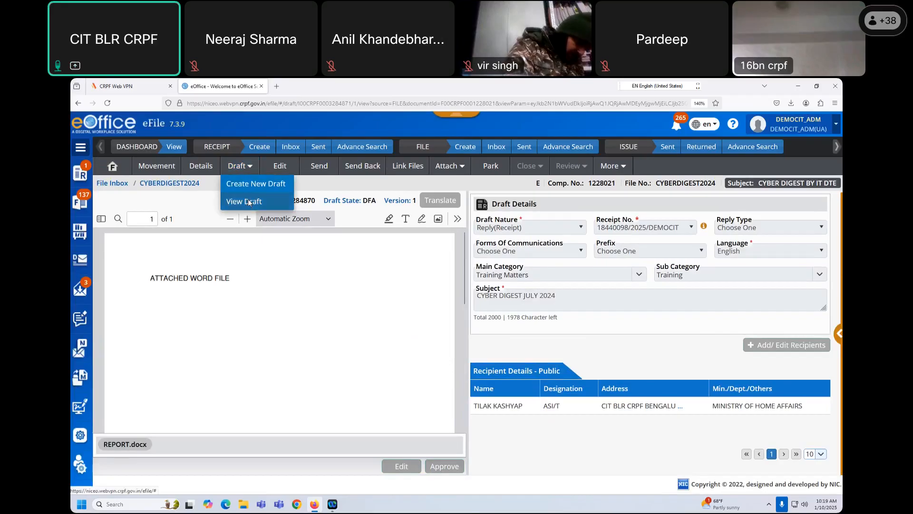
click(247, 201)
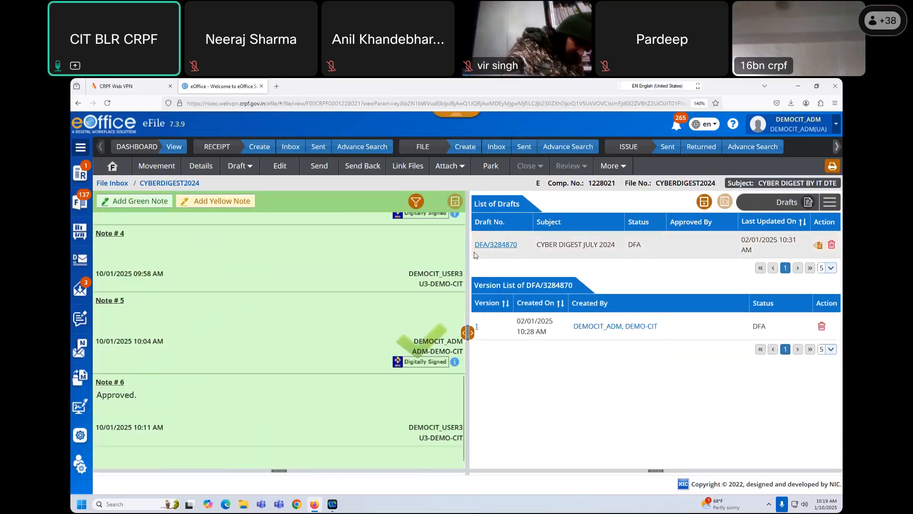
click(832, 246)
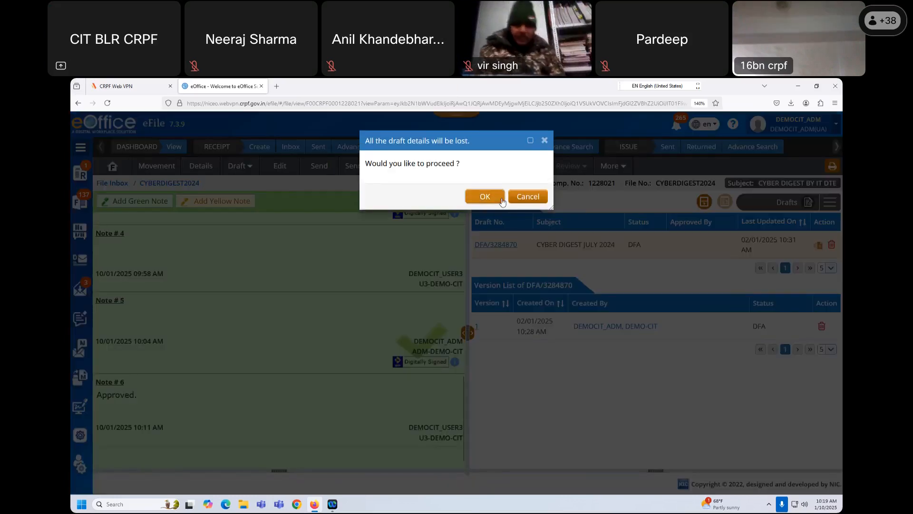
click(485, 196)
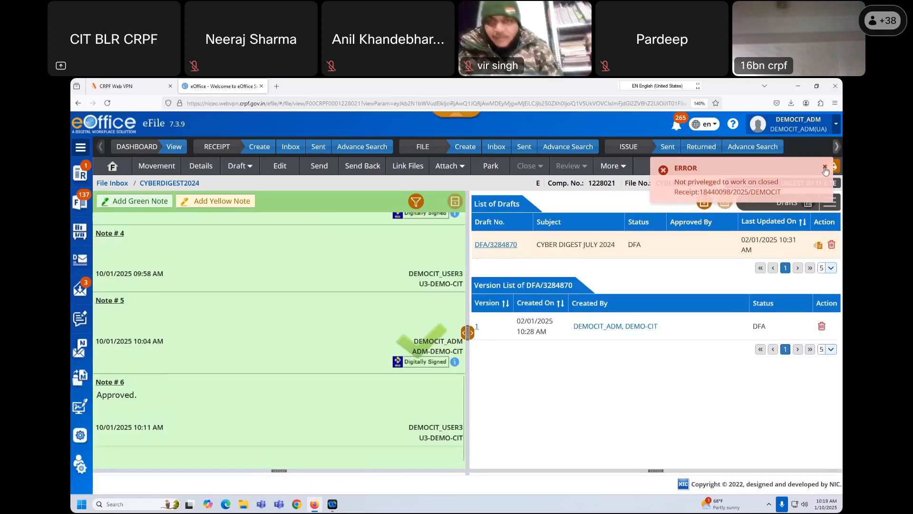
click(826, 168)
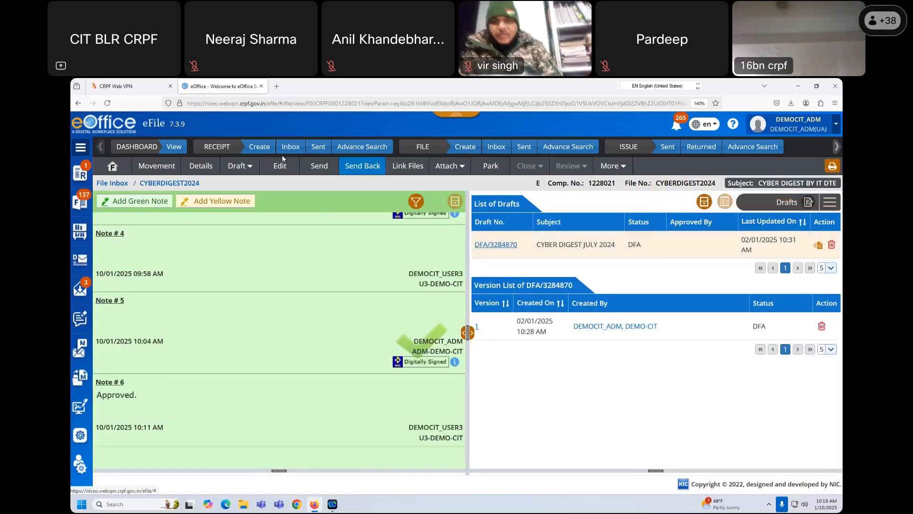
click(496, 147)
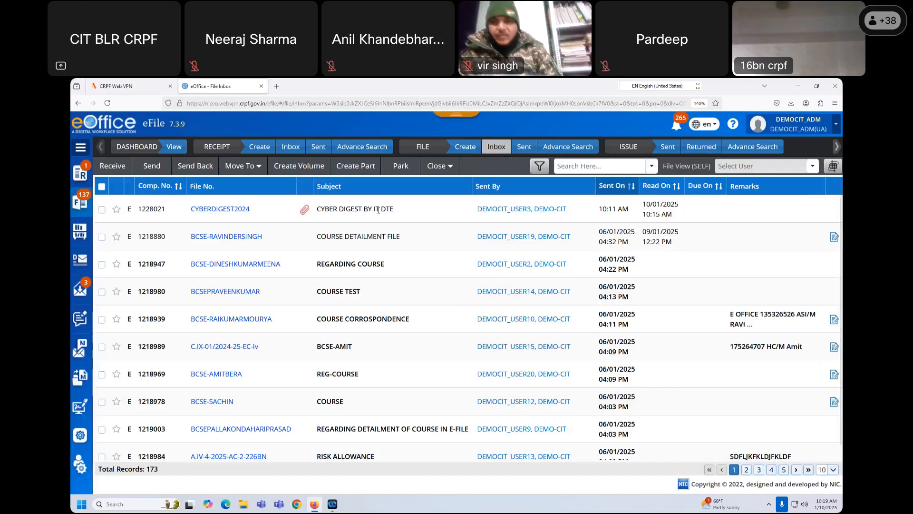
click(227, 237)
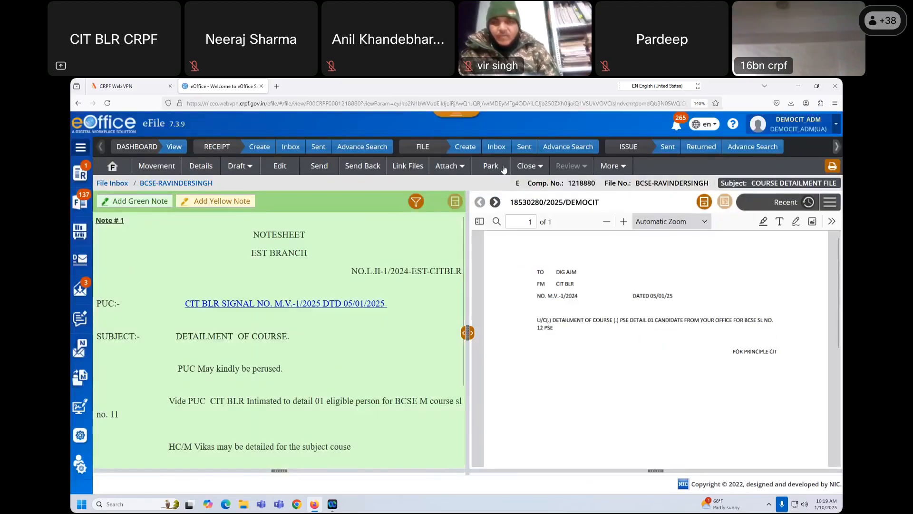
click(241, 165)
click(245, 202)
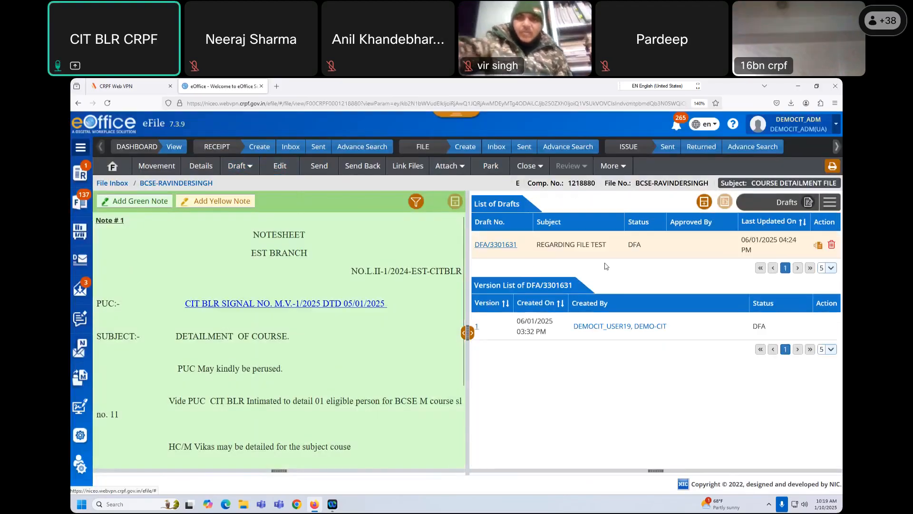
click(505, 245)
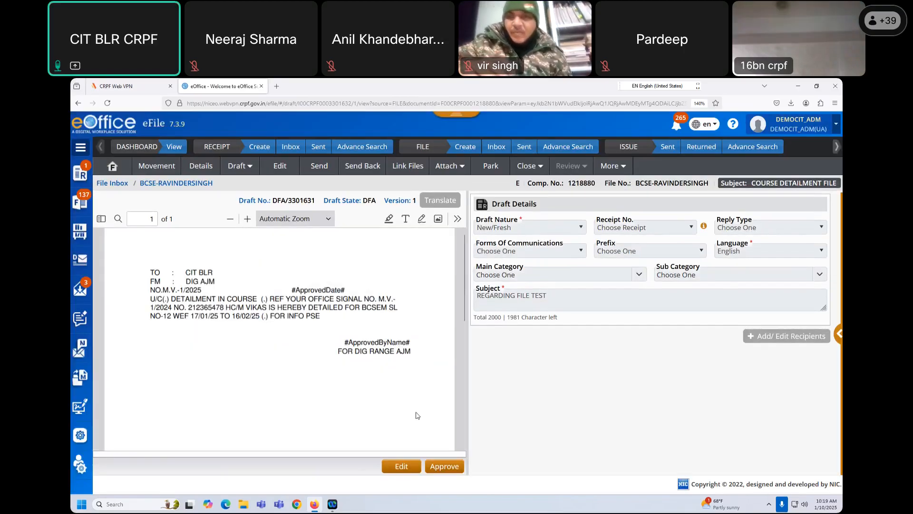
- Approve the REGARDING FILE TEST draft and show the DSC Sign placement options
click(443, 467)
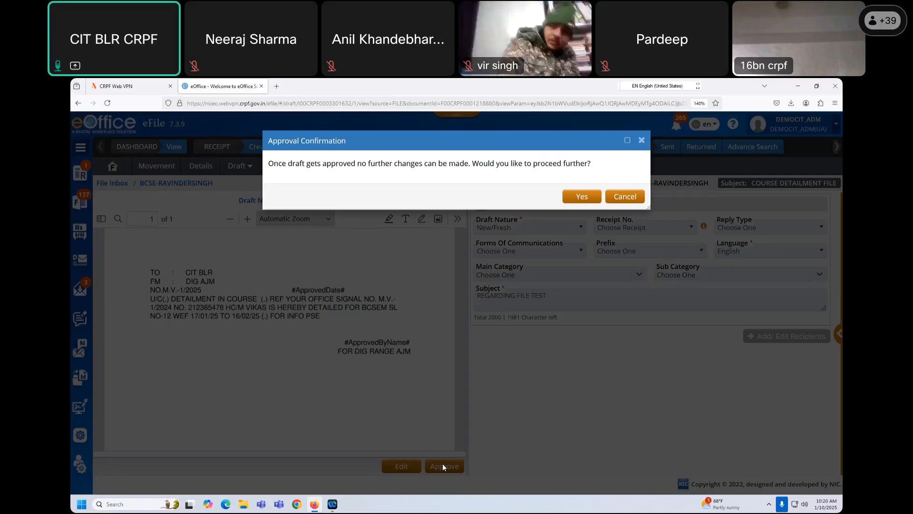
click(584, 196)
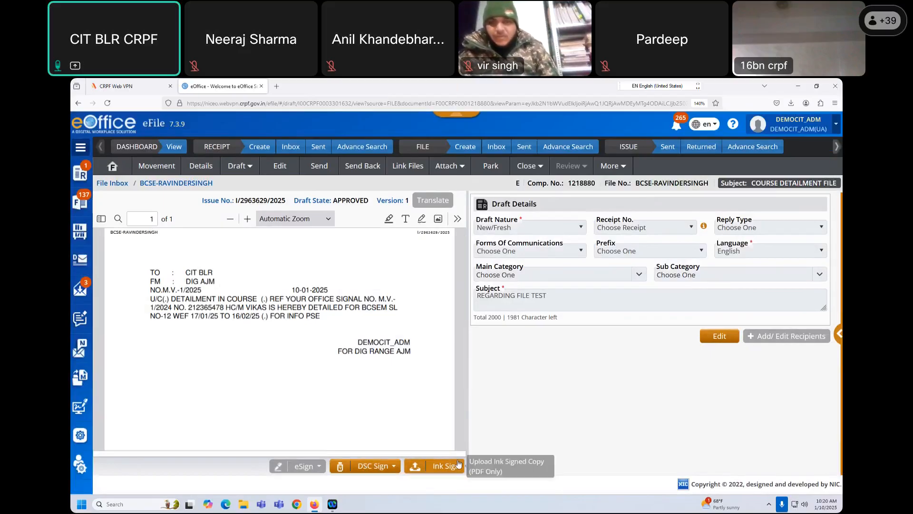
click(394, 469)
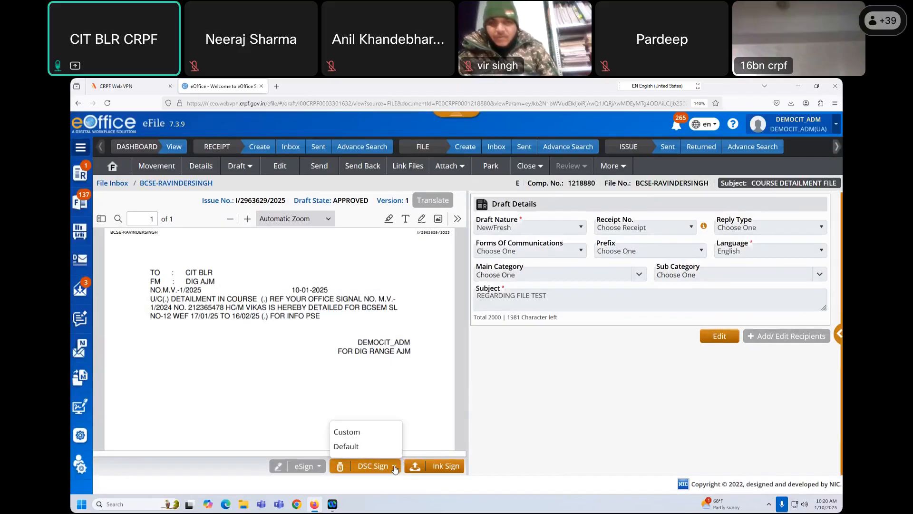
- Digitally sign the draft with a custom signature box below the letter, entering the User PIN
click(357, 437)
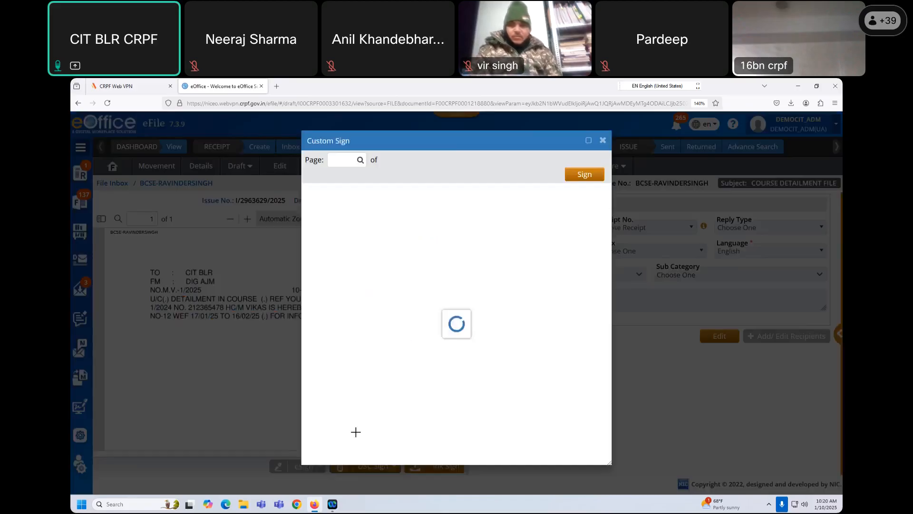
mouse_move(419, 317)
mouse_down()
mouse_move(518, 351)
mouse_move(507, 347)
mouse_up()
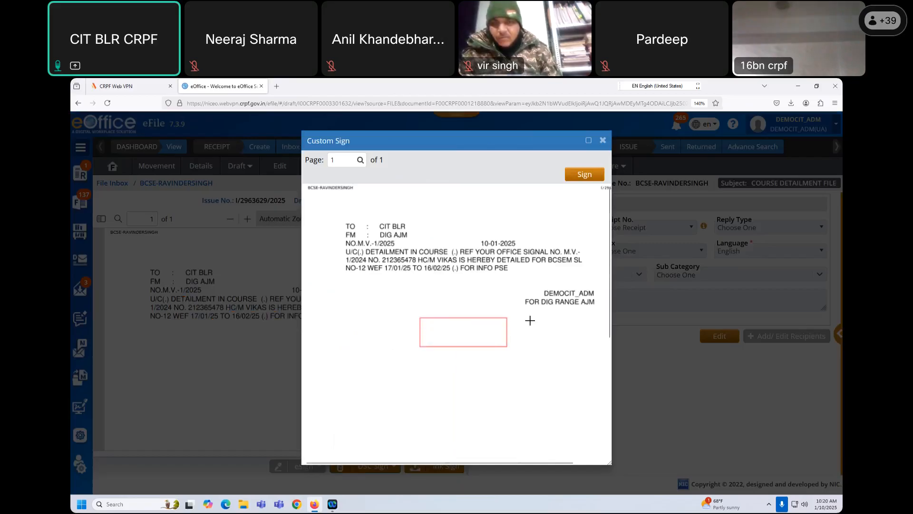
click(585, 174)
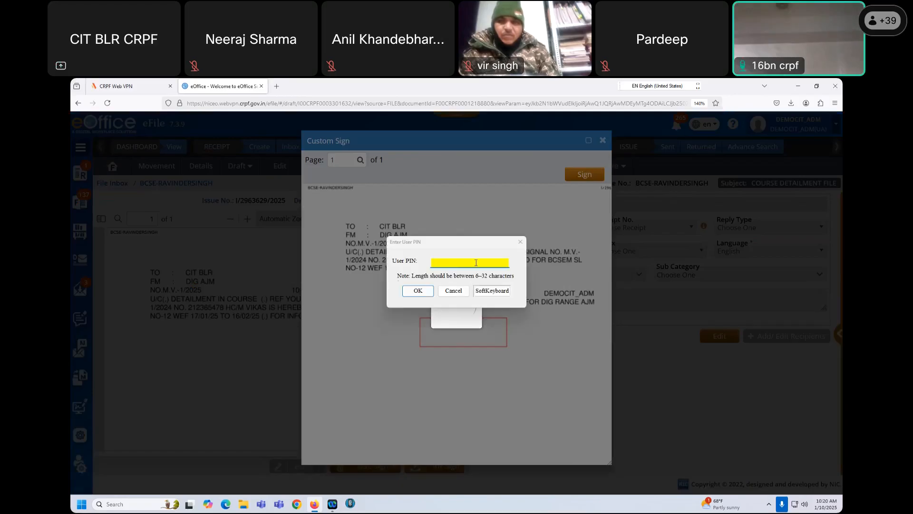
click(440, 262)
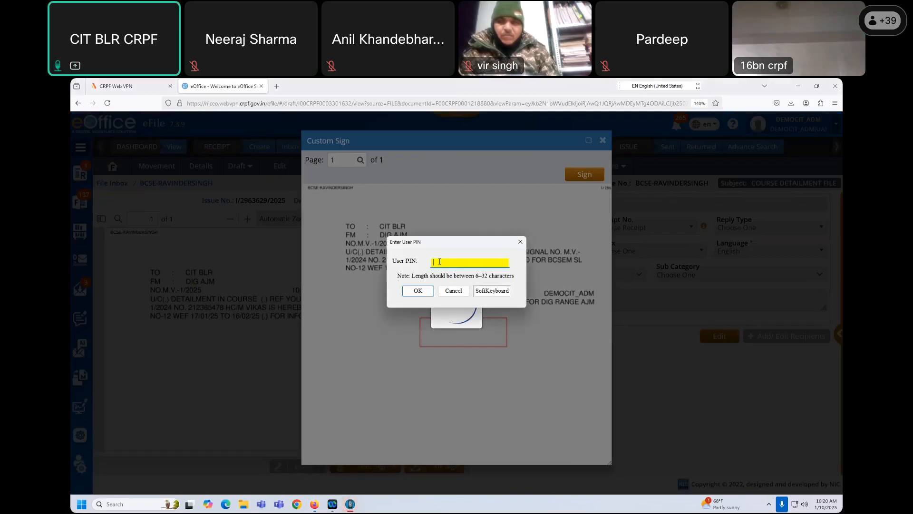
text(•••••••)
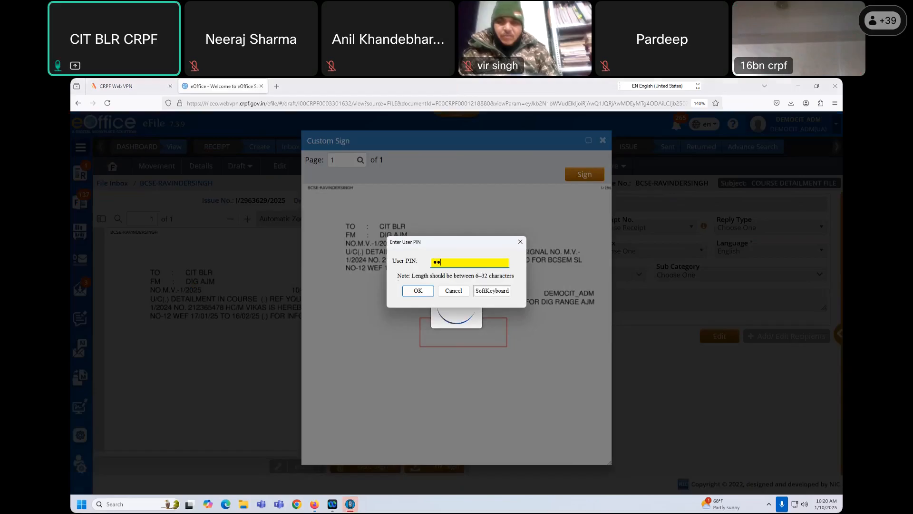
text(•)
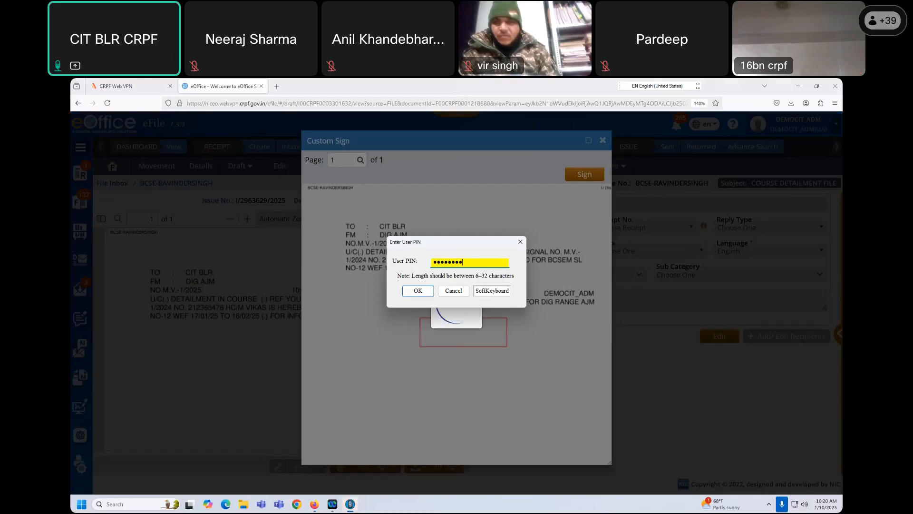
click(421, 291)
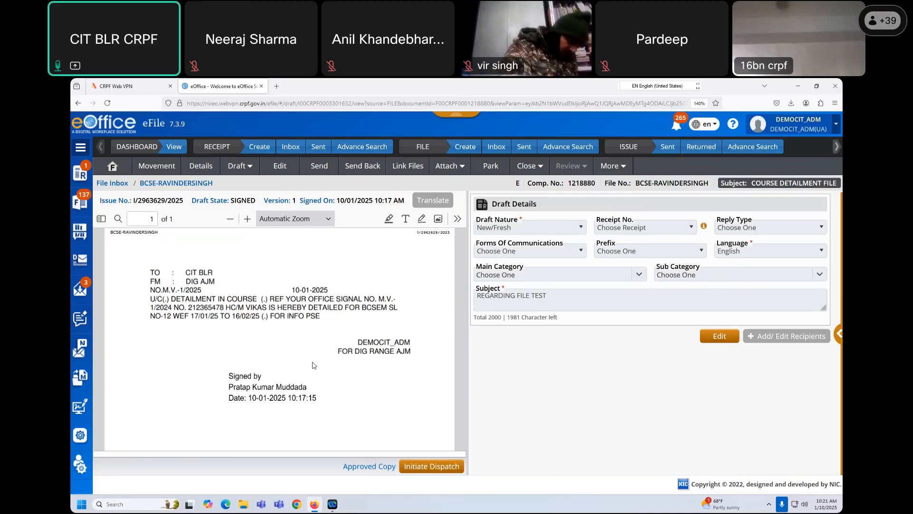
- Dispatch the signed letter without follow-up to the DEMO-CIT section user via Intra eOffice
click(433, 467)
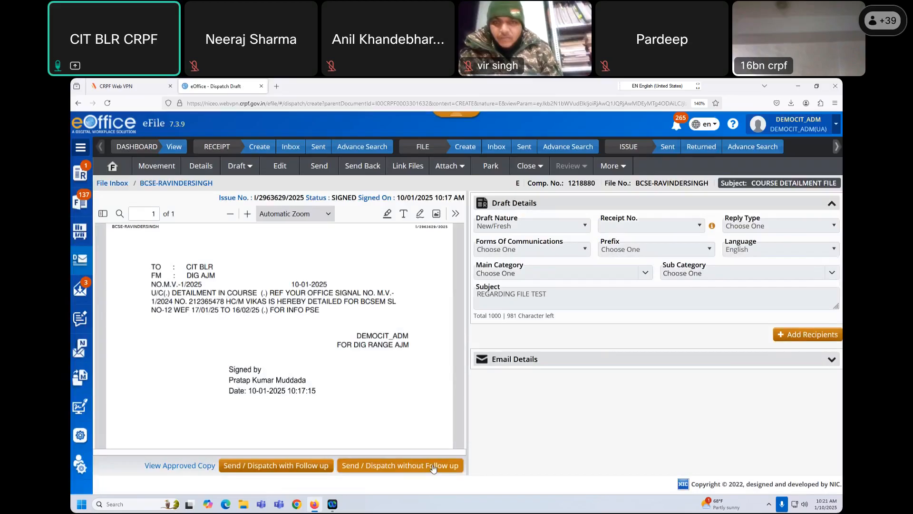
click(803, 336)
click(218, 165)
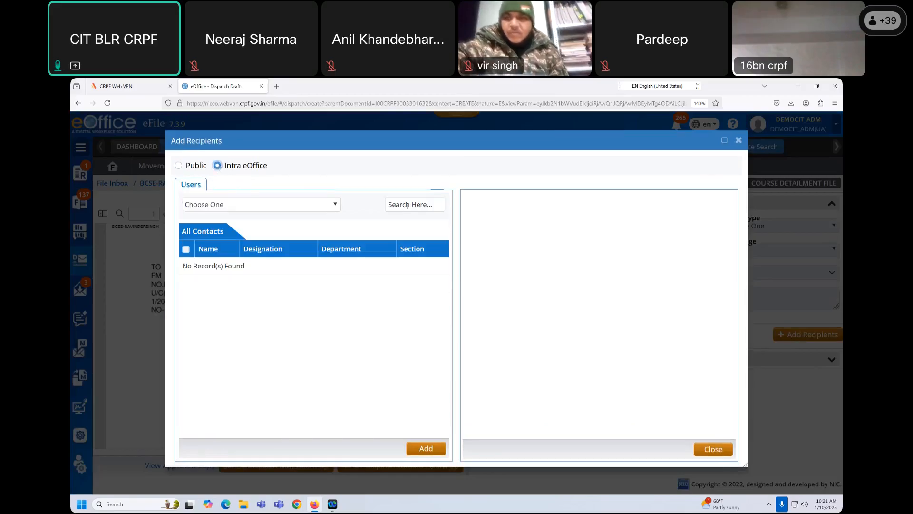
text(user3)
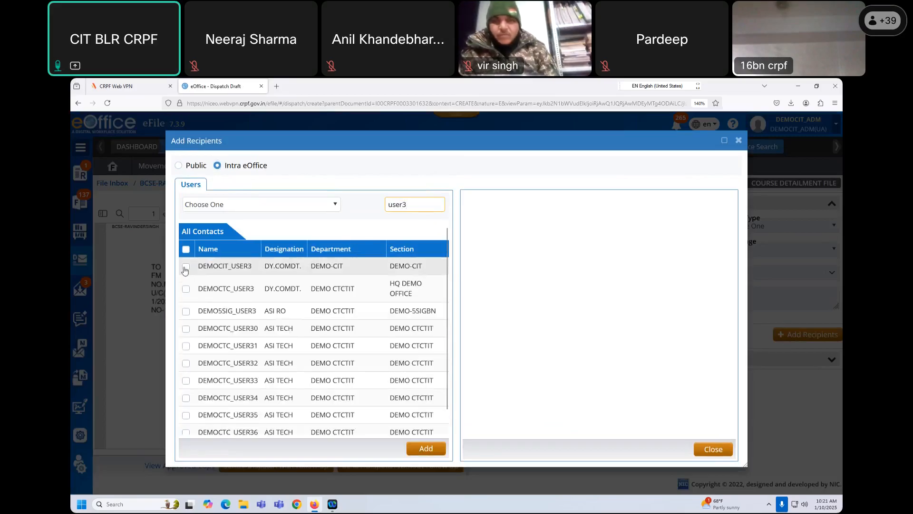
click(186, 267)
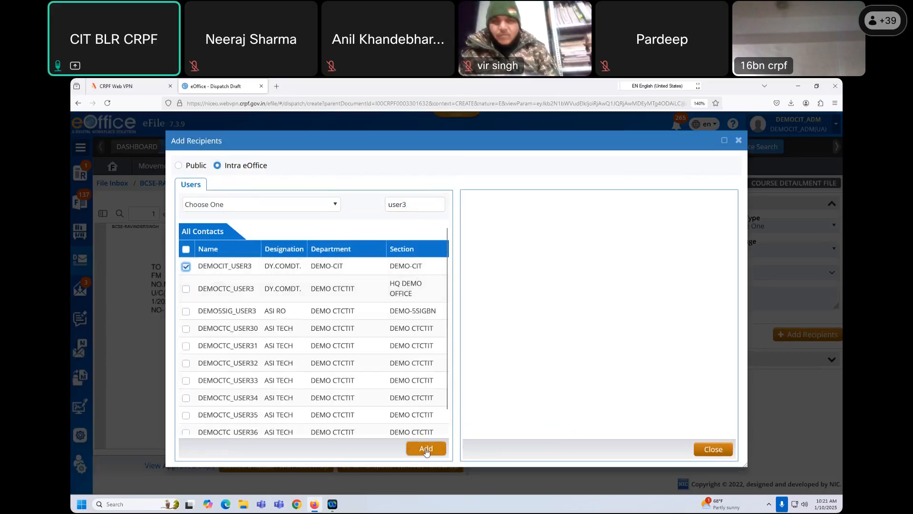
click(426, 450)
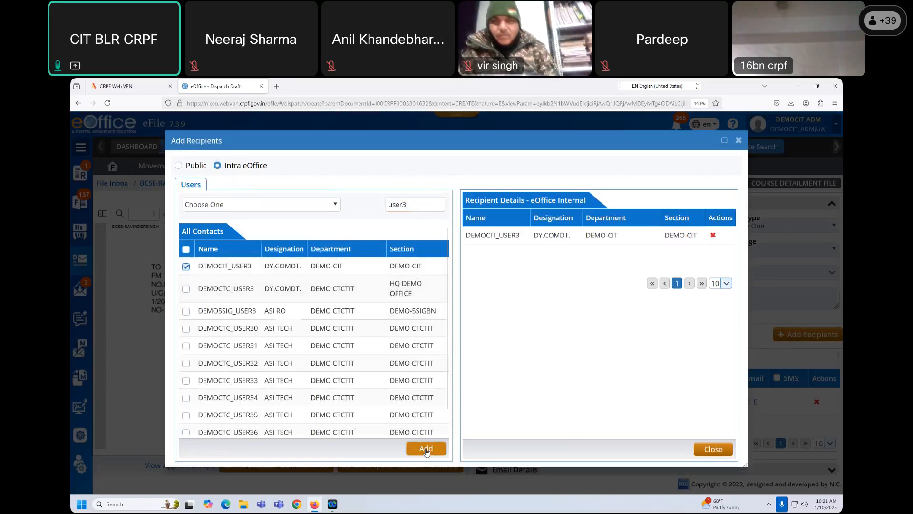
click(713, 449)
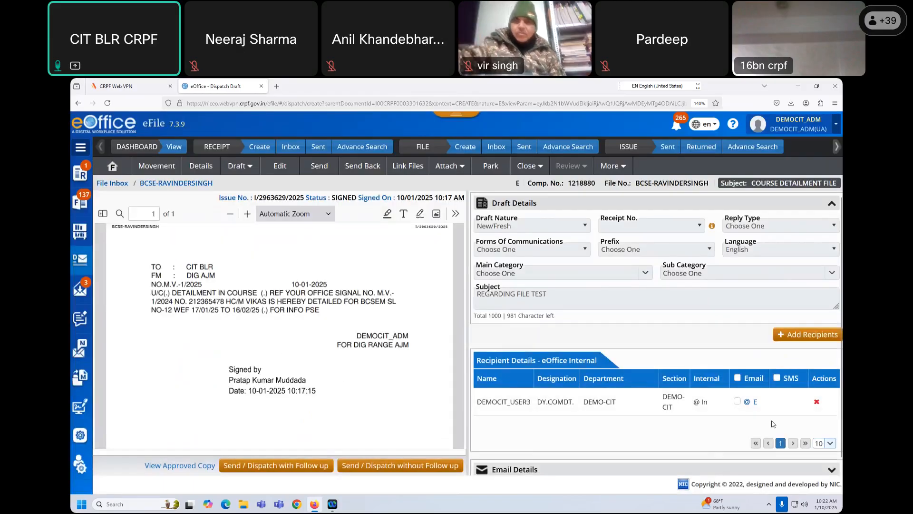
click(414, 466)
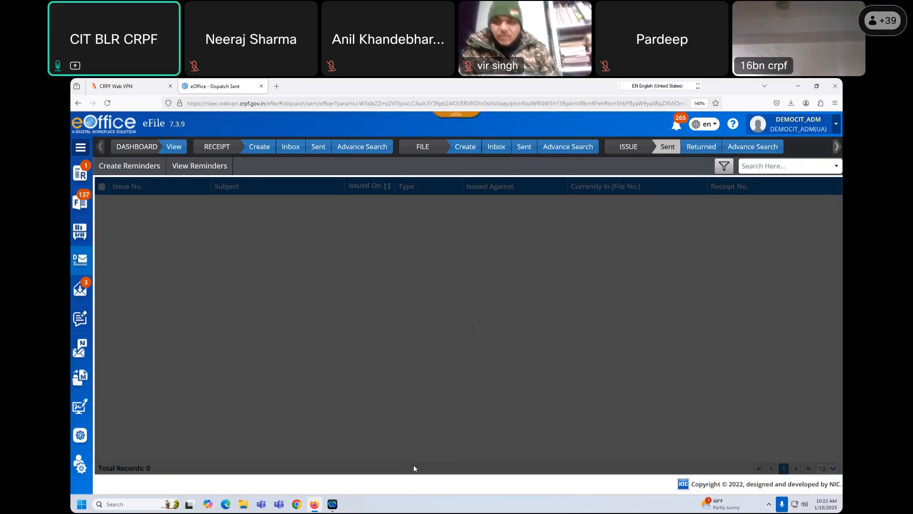
- Show the Intra eOffice received letters, where COURSE DETAILMENT CIT BLR is the newest of three
click(82, 290)
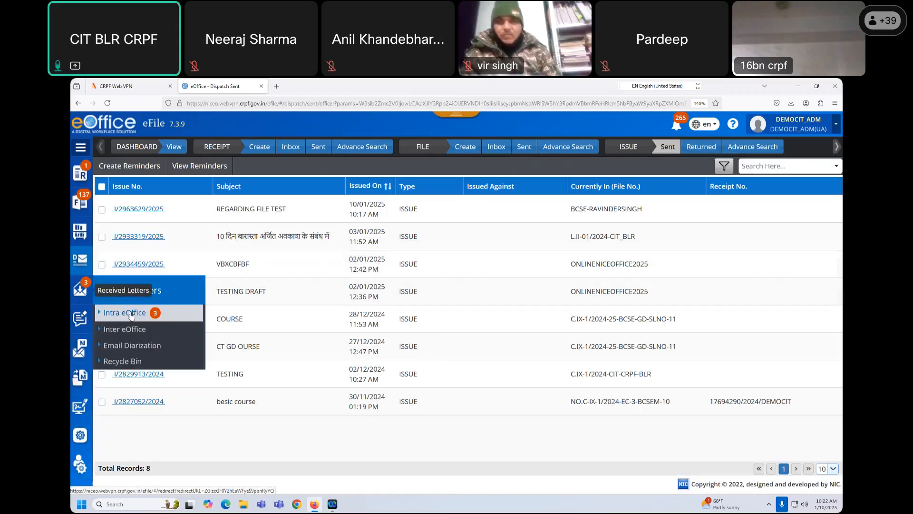
click(125, 313)
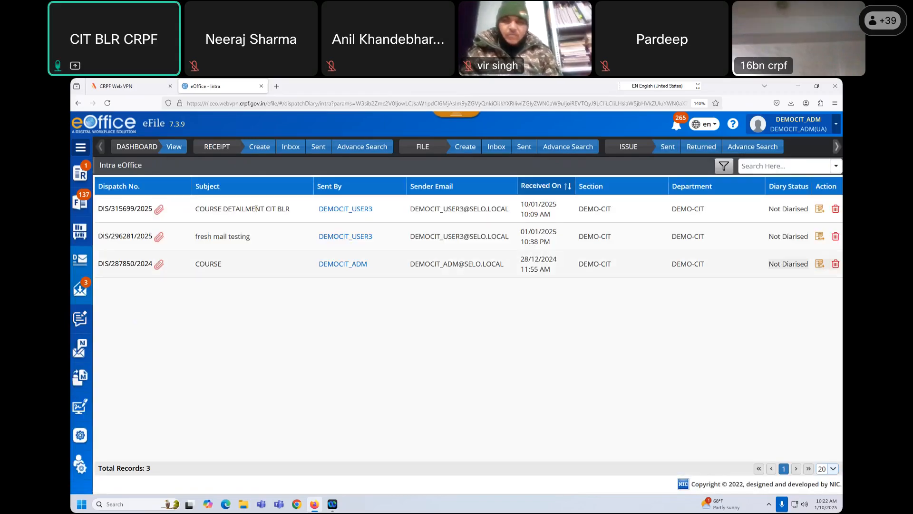
drag(292, 209, 202, 220)
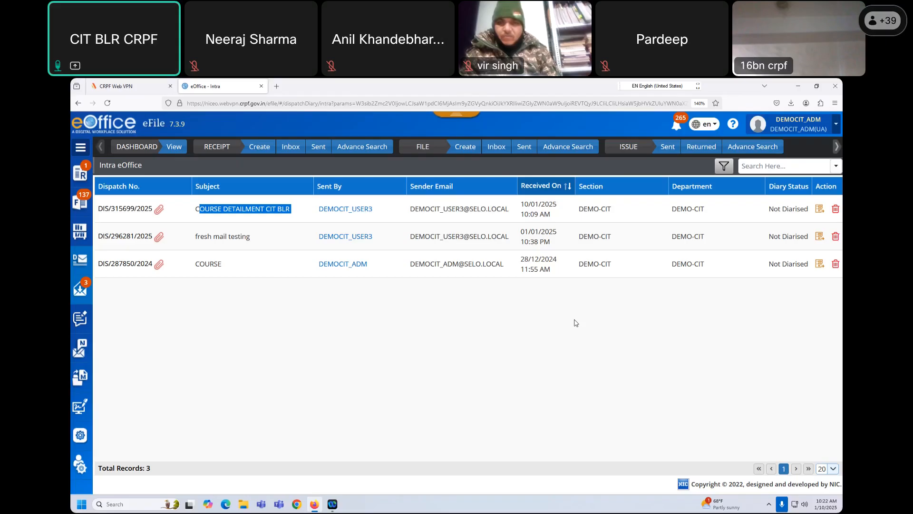
click(291, 162)
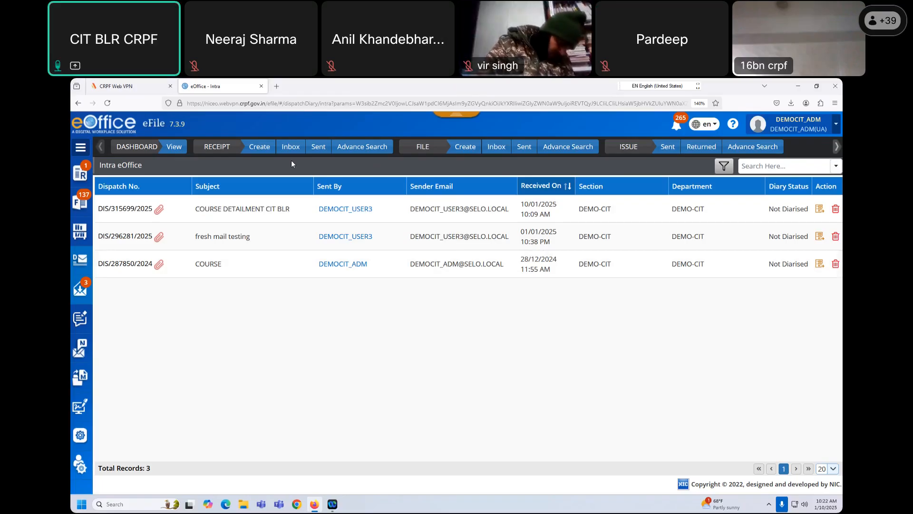
mouse_move(81, 203)
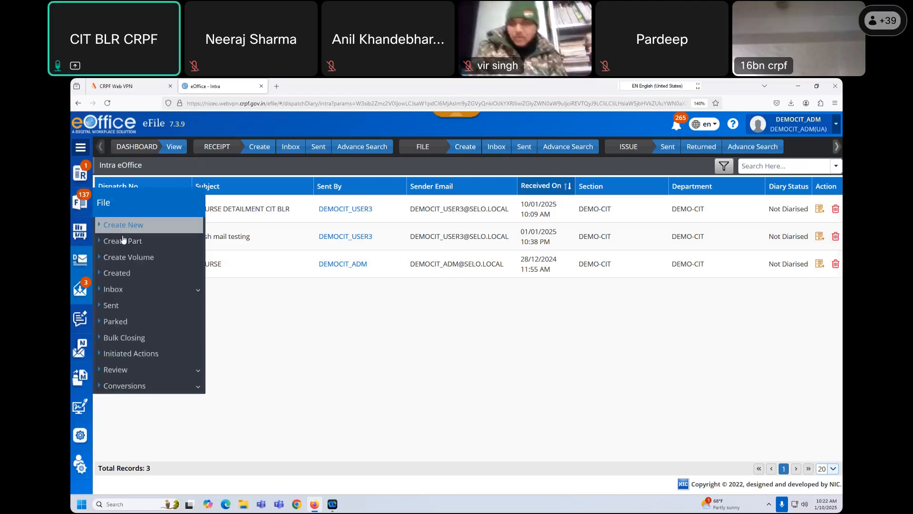
- Open the CYBERDIGEST2024 file from the FILE Inbox in its print view
click(495, 149)
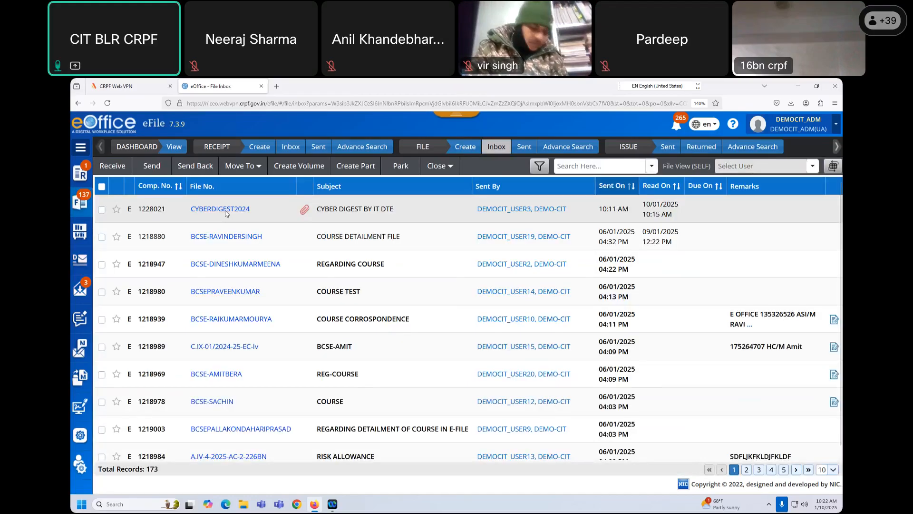
click(223, 210)
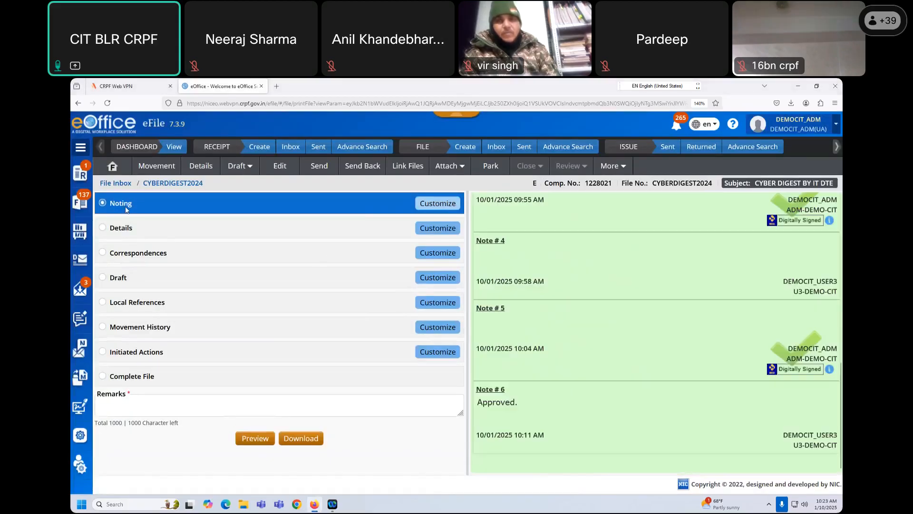
- Review the file's details, correspondences, drafts, local references, movements and initiated actions sections
click(129, 232)
click(141, 258)
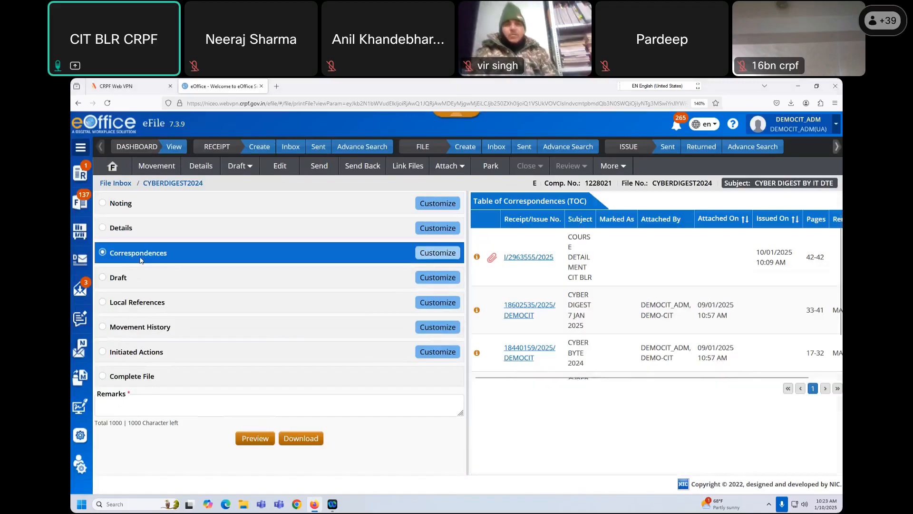
click(143, 279)
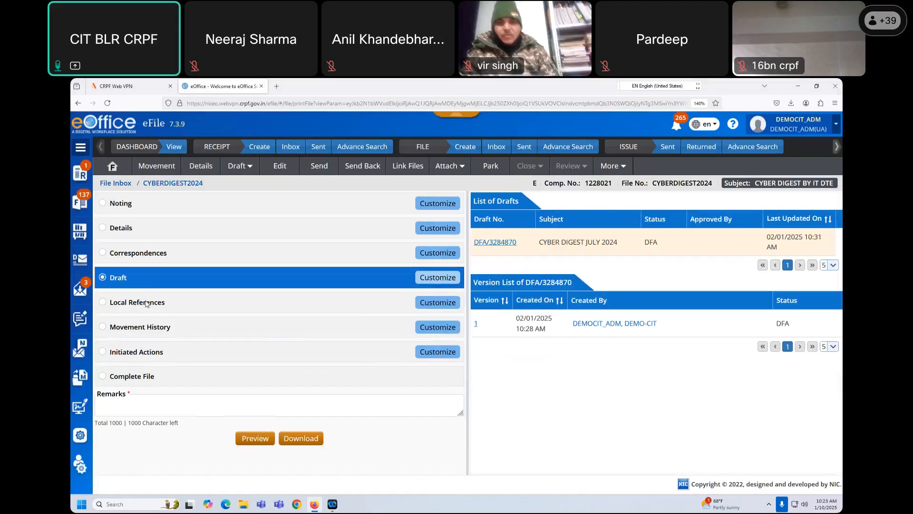
click(148, 301)
click(155, 330)
click(148, 356)
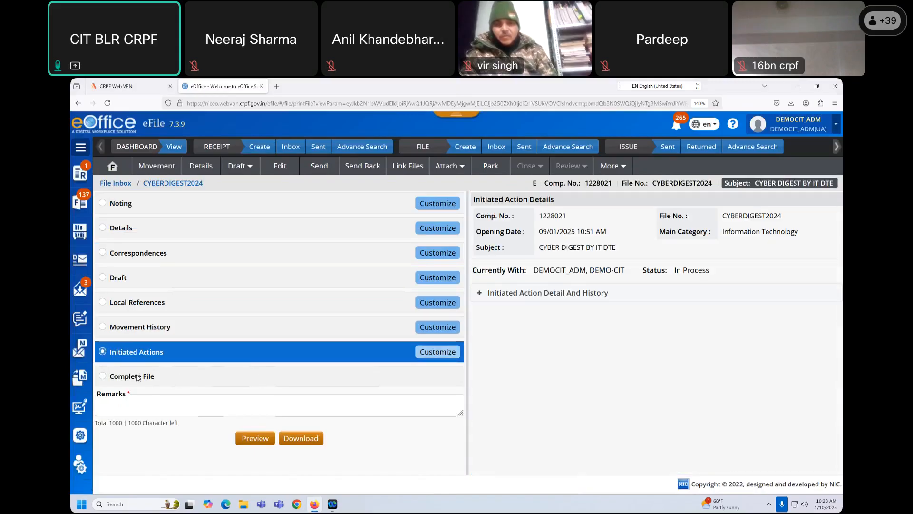
- Preview the Complete File printout, entering remark 'fff' after the invalid-input warning
click(153, 377)
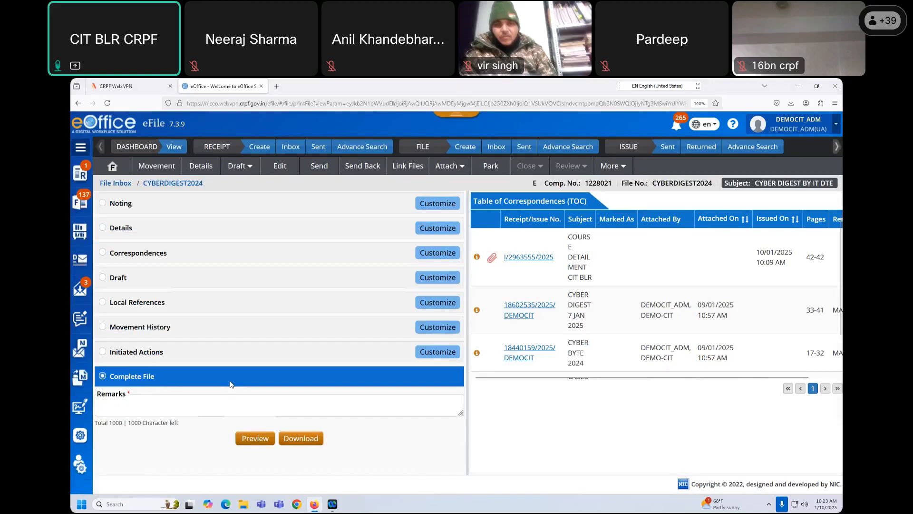
click(255, 439)
click(222, 402)
text(fff)
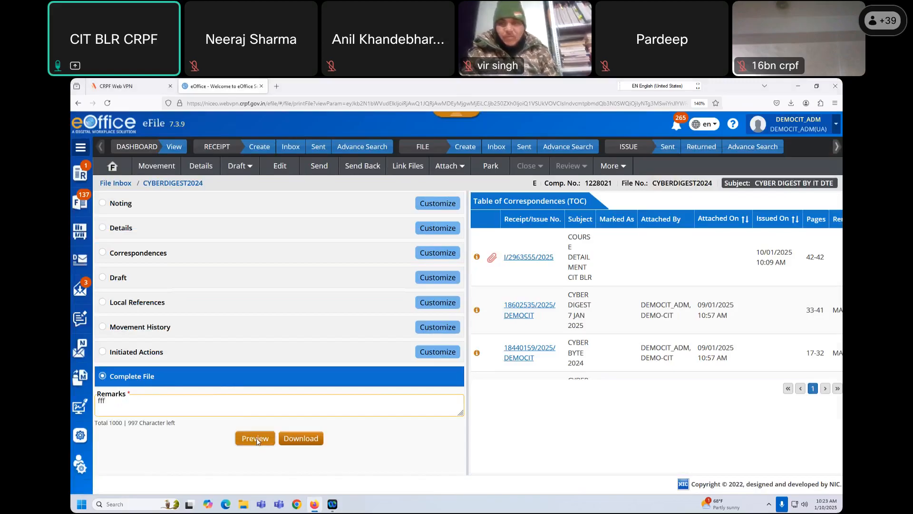
click(256, 439)
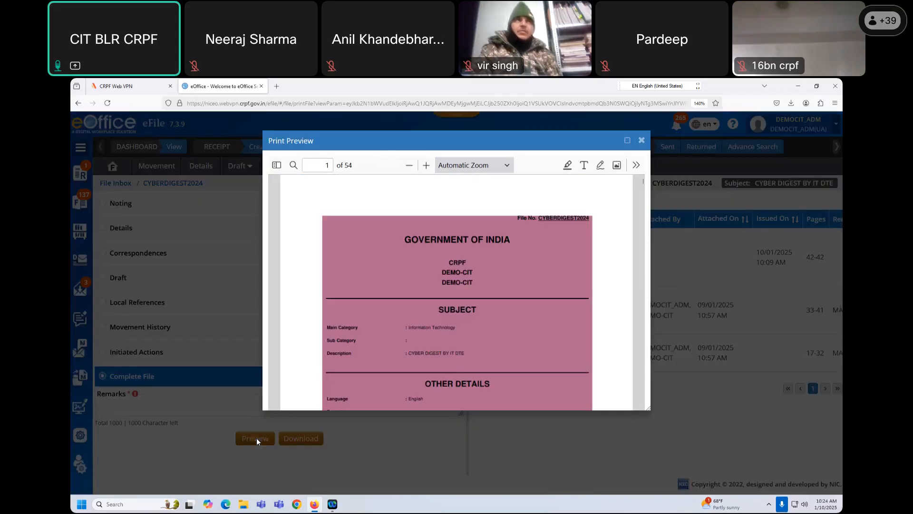
- Maximize the 54-page Complete File preview, scroll through its pages, then close it
scroll(501, 310, down, 3)
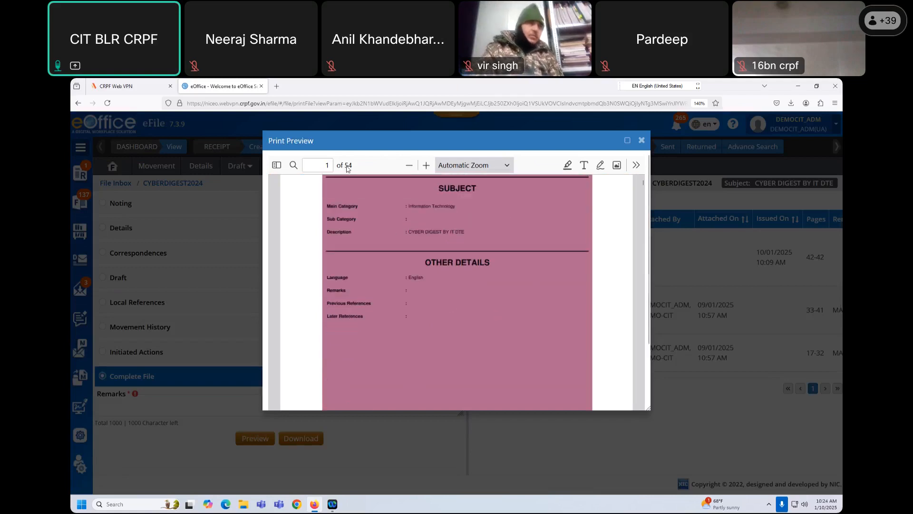
click(627, 140)
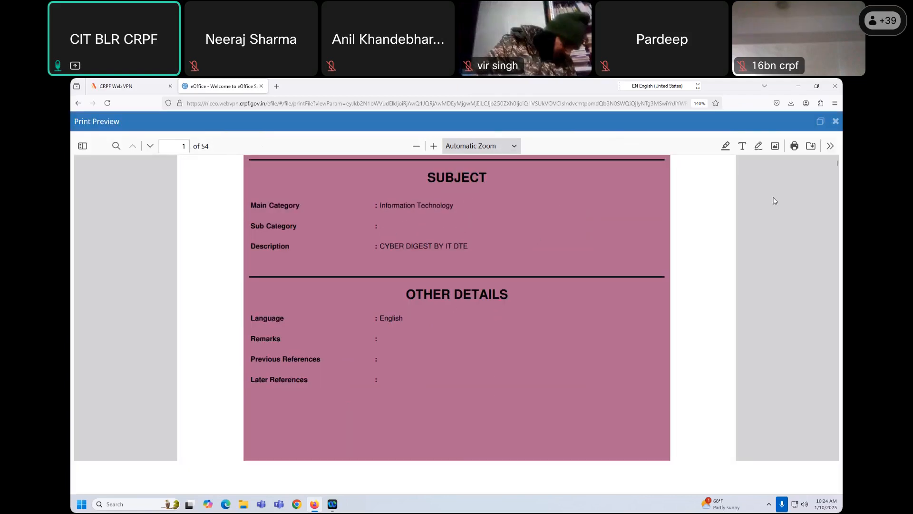
drag(841, 167, 839, 112)
click(836, 122)
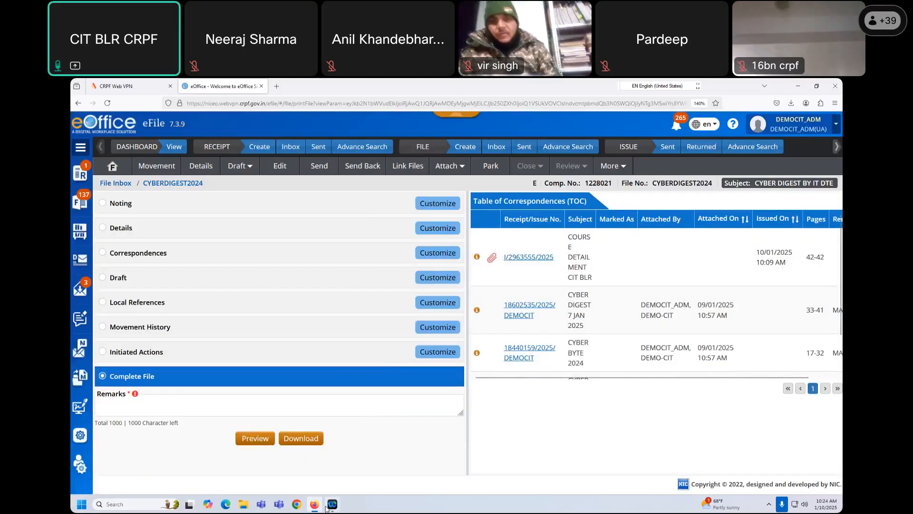
- Return to CYBERDIGEST2024's notes view and scroll through it
mouse_move(330, 506)
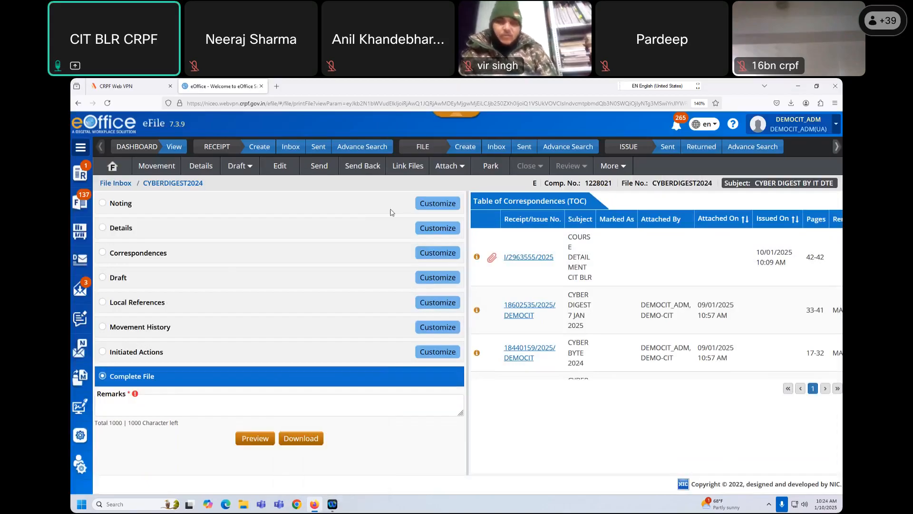
click(113, 166)
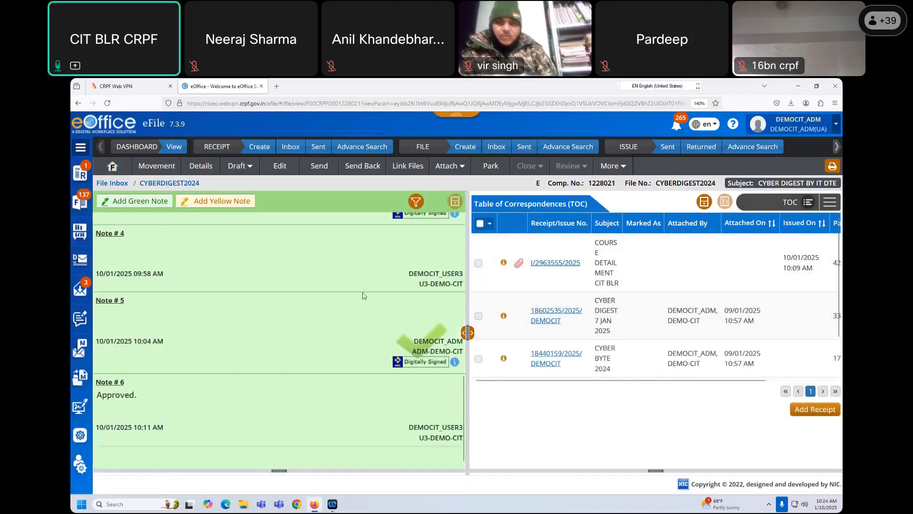
scroll(354, 335, up, 5)
scroll(376, 362, down, 5)
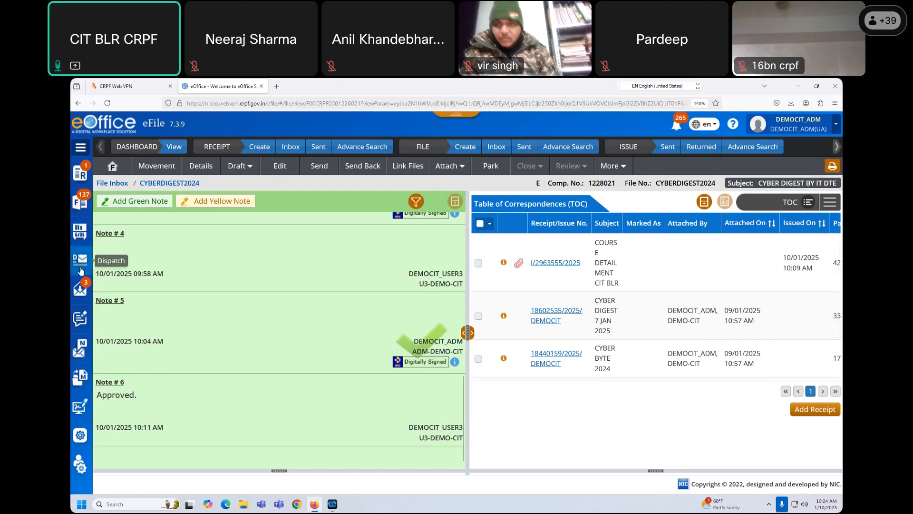
- Open the File Bulk Closing page listing 177 files available for closing
mouse_move(78, 230)
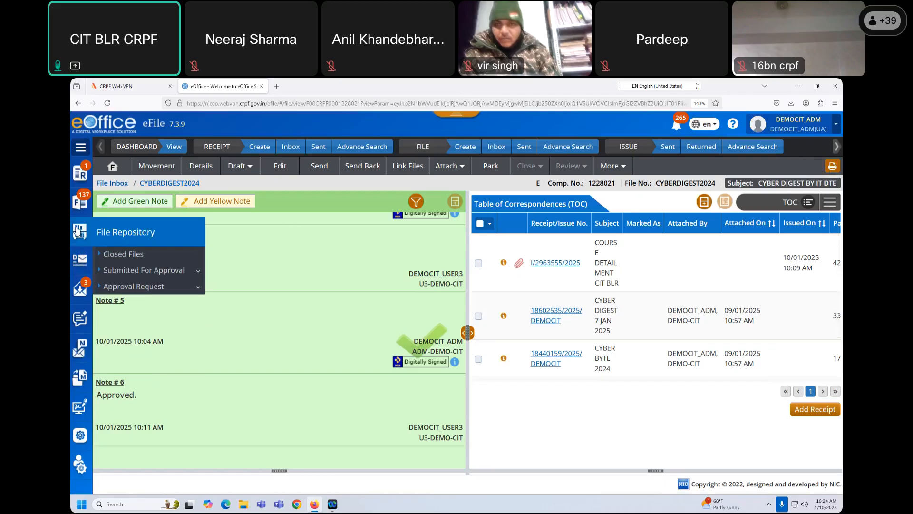
mouse_move(83, 202)
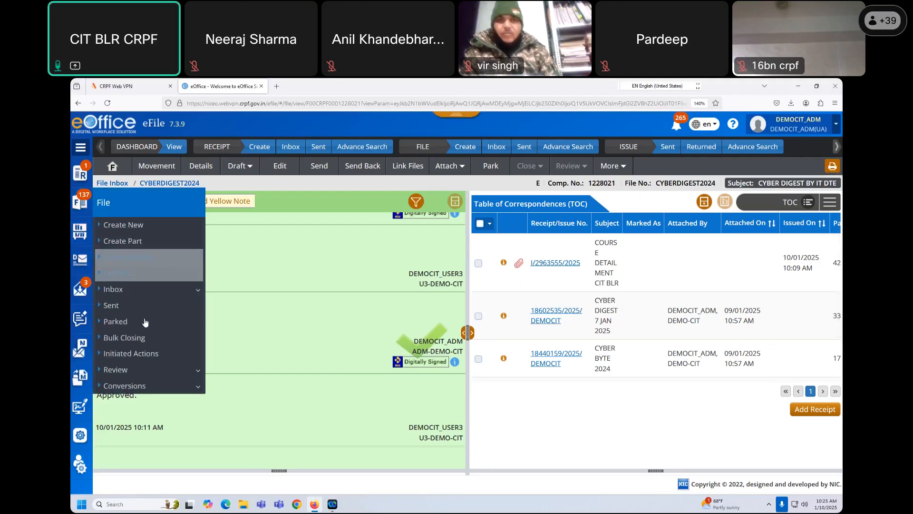
click(128, 339)
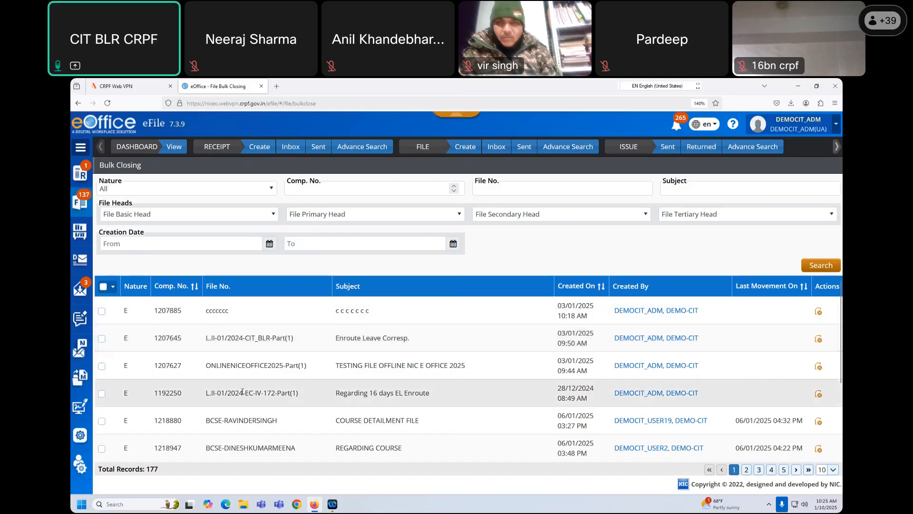
- Show 20 files per page in the Bulk Closing list
scroll(644, 420, down, 3)
scroll(705, 436, up, 3)
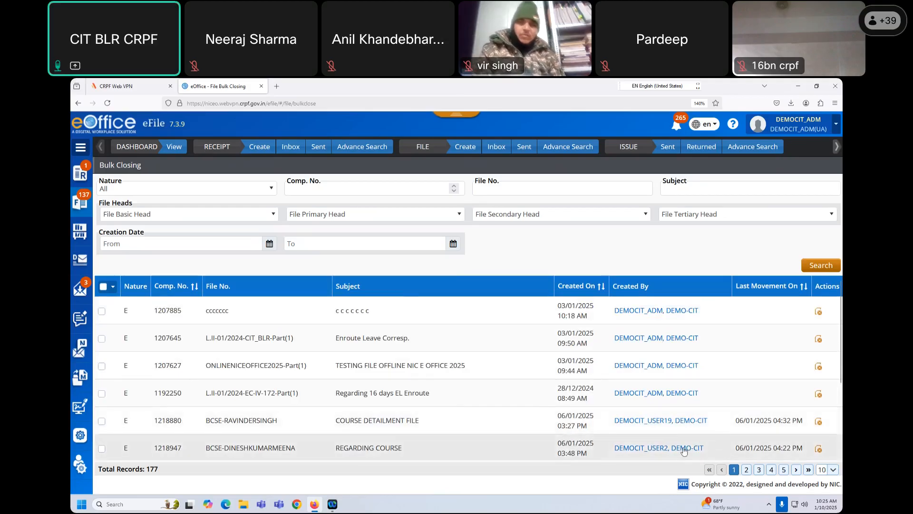
scroll(682, 451, down, 4)
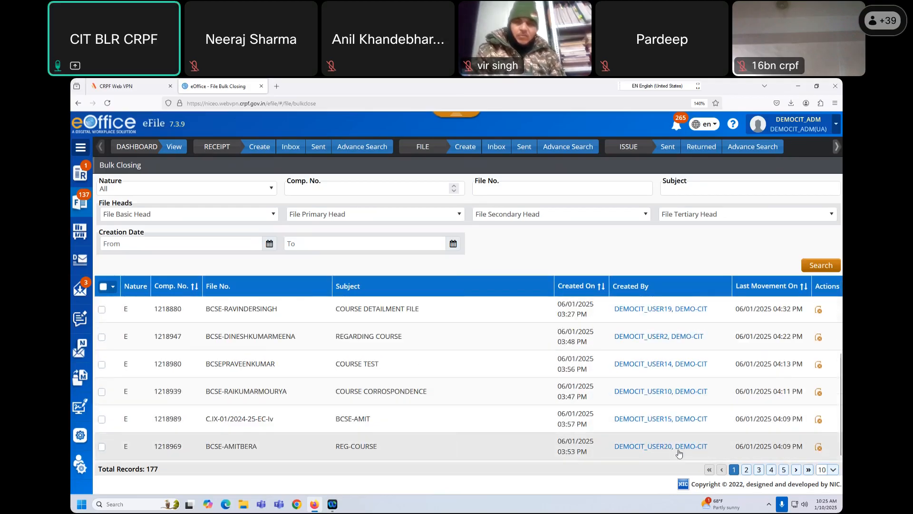
click(834, 470)
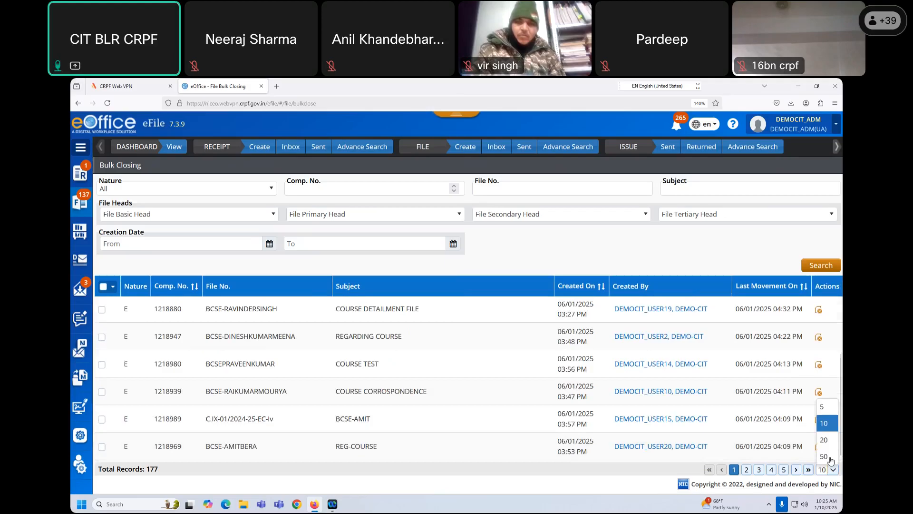
click(825, 440)
- Check every listed file with the header select-all checkbox and open its Actions menu
scroll(564, 384, up, 10)
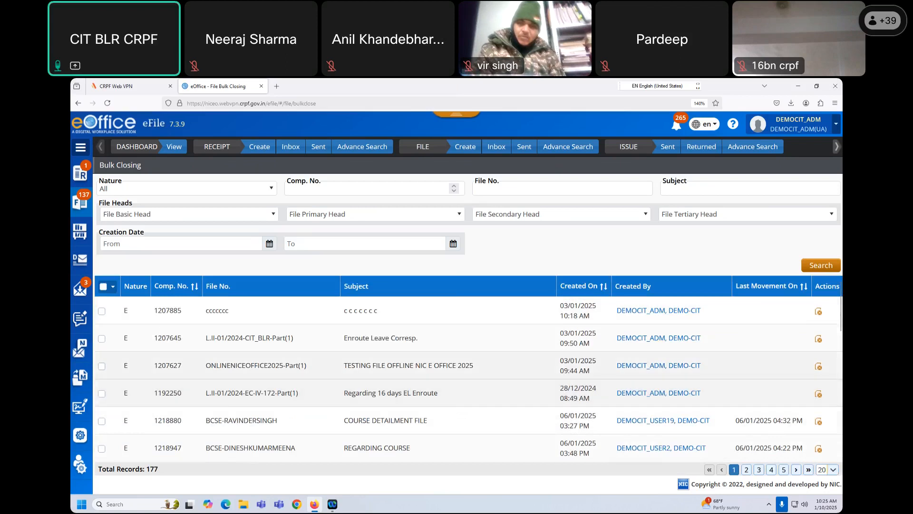
click(104, 286)
scroll(180, 379, down, 5)
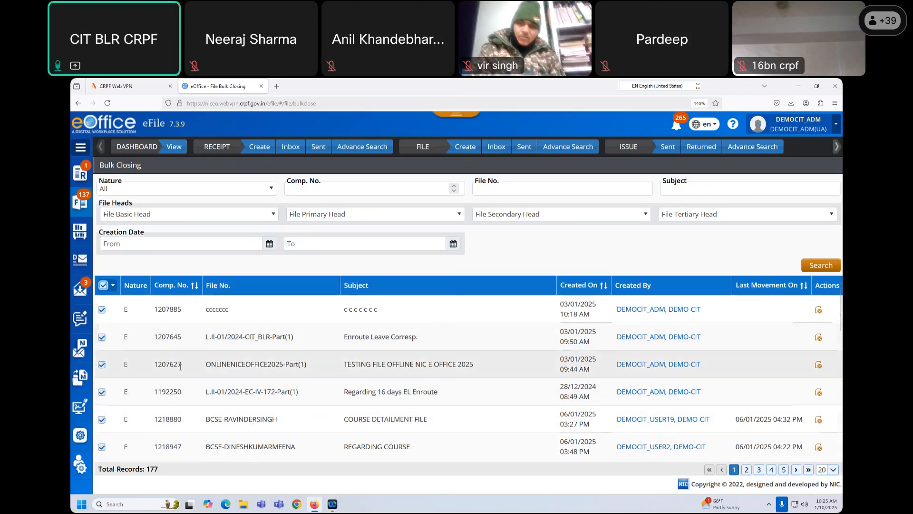
scroll(180, 380, down, 2)
scroll(142, 352, up, 8)
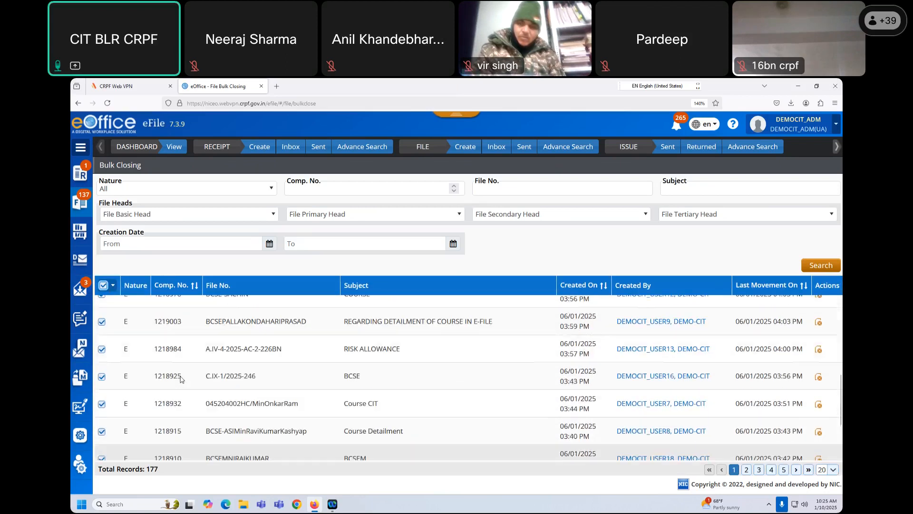
mouse_move(124, 309)
mouse_down()
mouse_move(132, 310)
mouse_move(131, 365)
mouse_up()
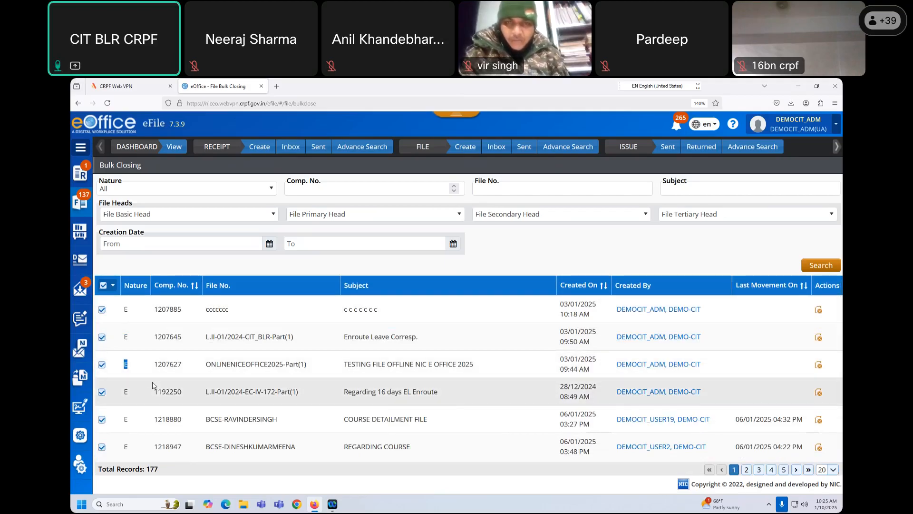
click(113, 285)
- Close the checked files with remark 'work done', dropping the list from 177 to 157 records
click(114, 306)
click(402, 177)
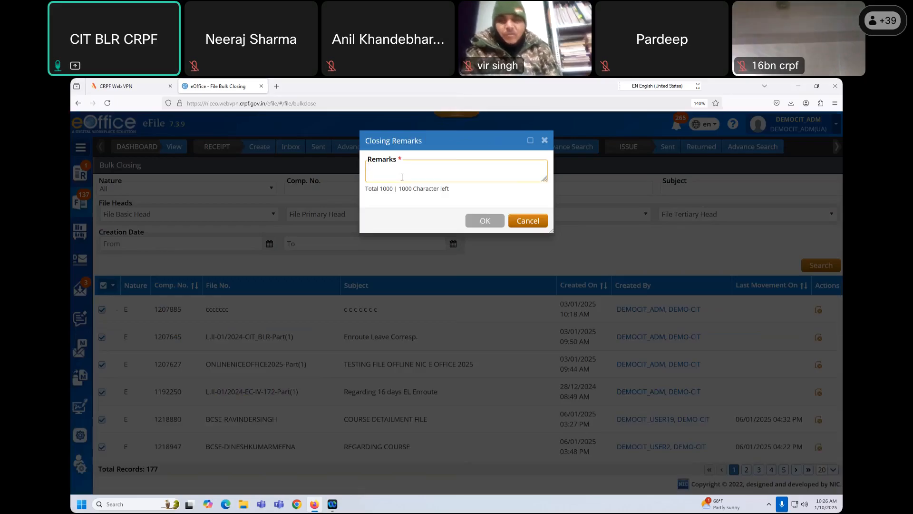
text(wor)
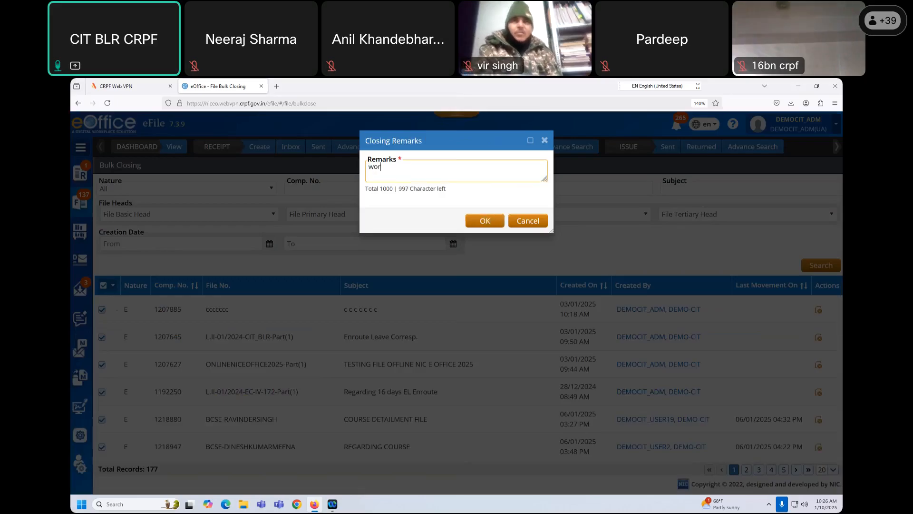
text(k done)
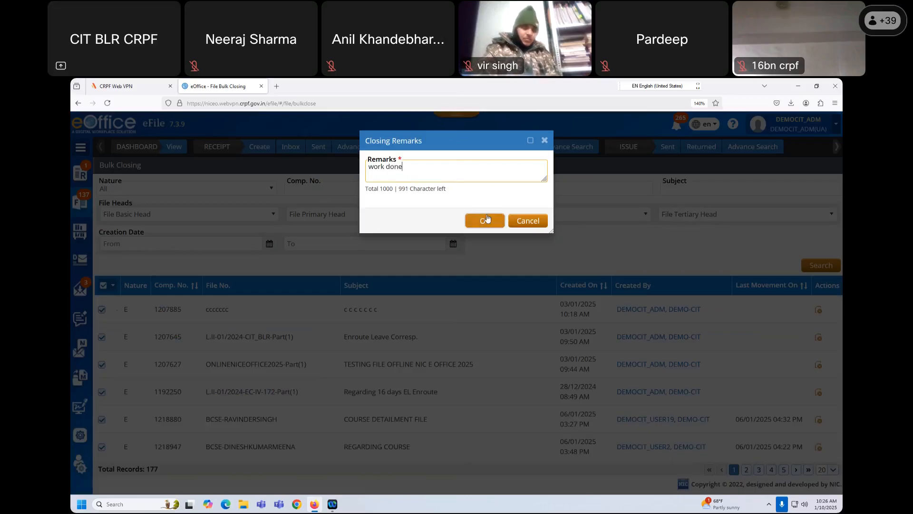
click(486, 220)
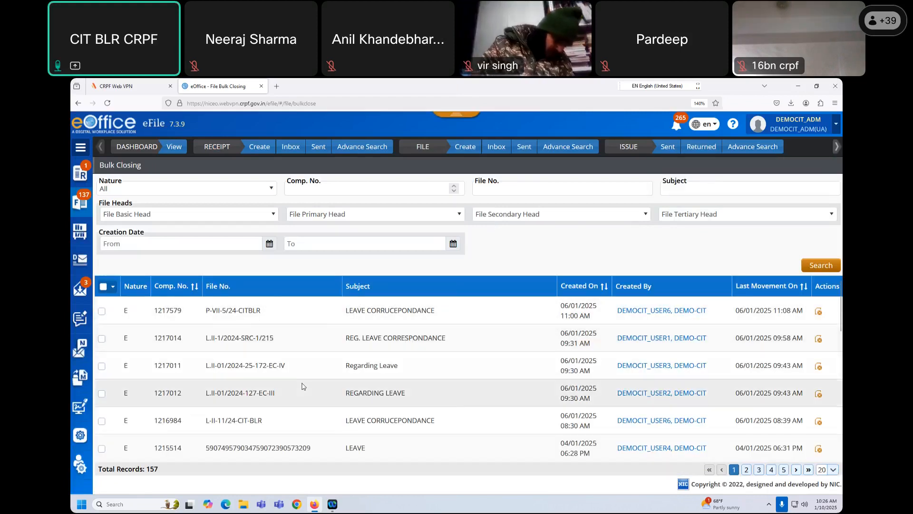
scroll(303, 387, down, 8)
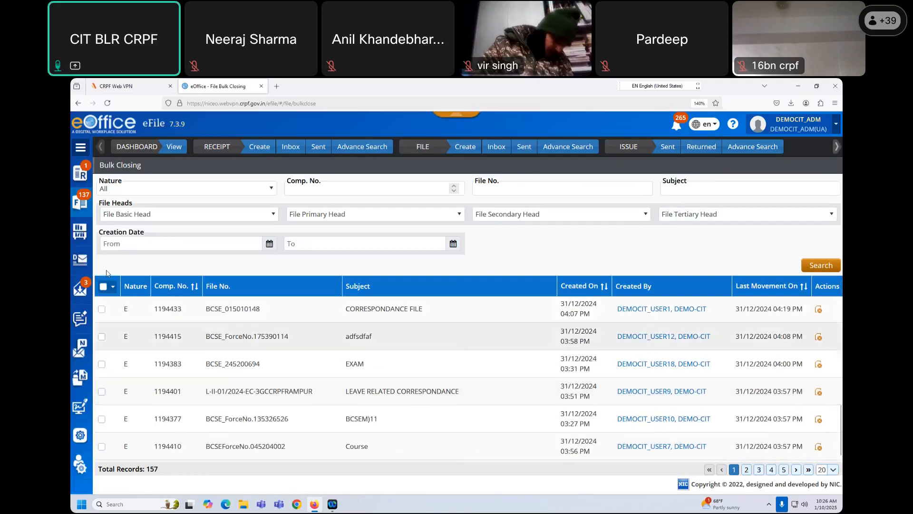
- Open the List of Closed Files, 3033 records led by the 'work done' files
click(81, 234)
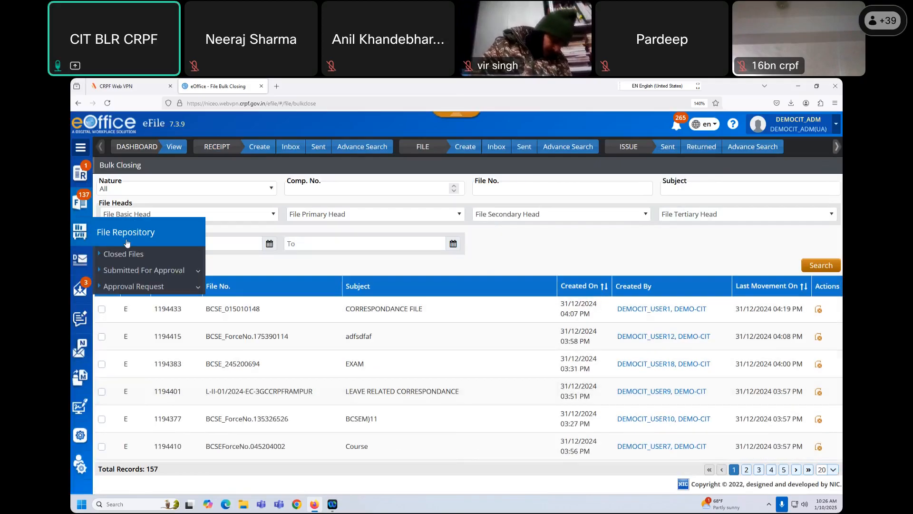
click(129, 256)
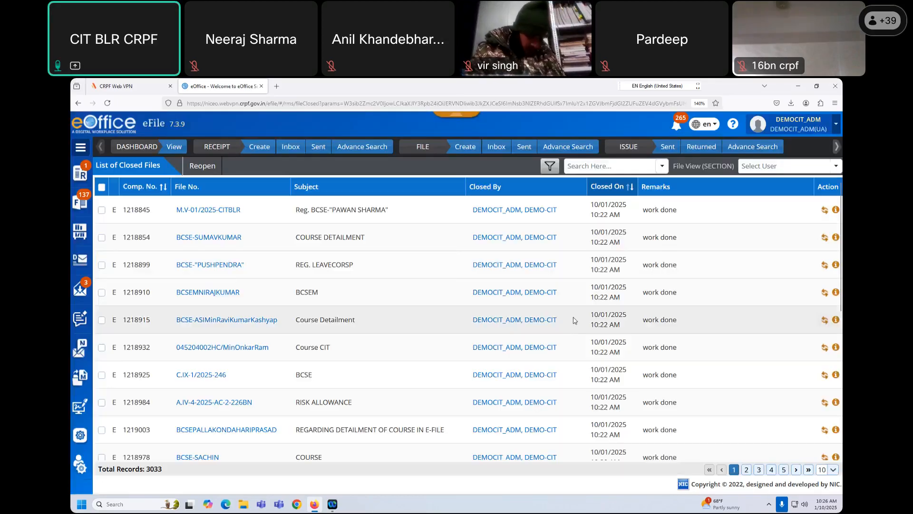
triple_click(667, 209)
scroll(659, 308, down, 3)
scroll(659, 308, down, 2)
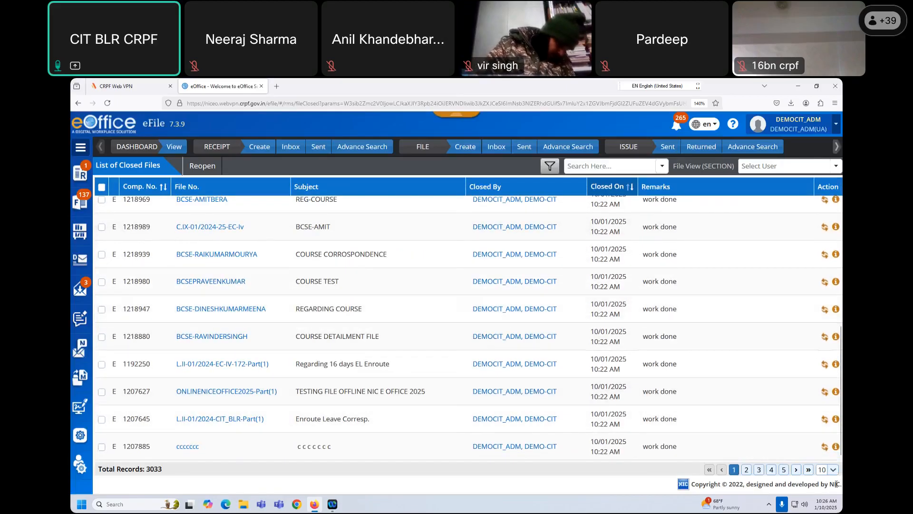
- Show 20 closed files per page and tick every file on the page
click(830, 469)
click(826, 447)
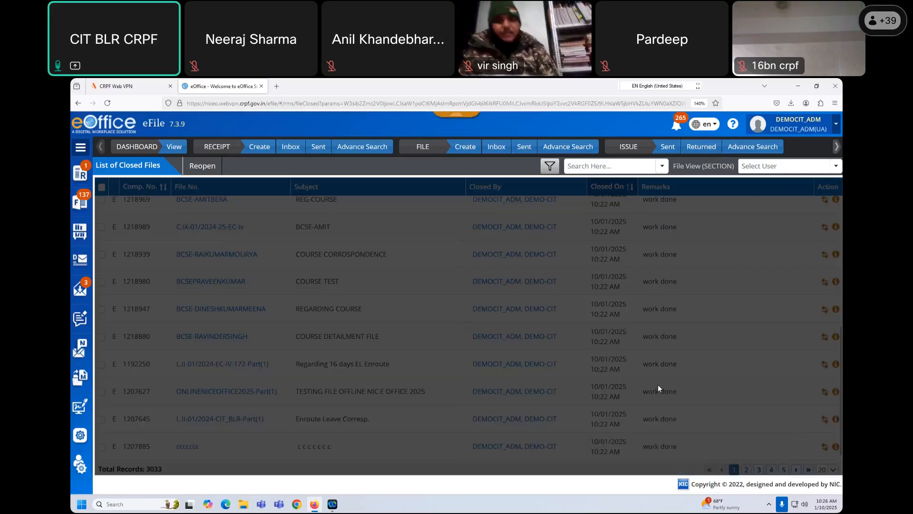
scroll(667, 370, down, 5)
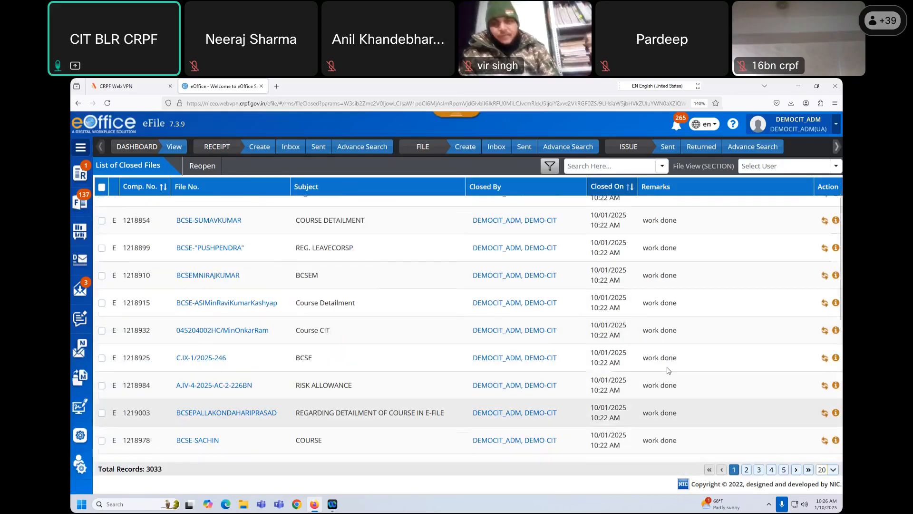
scroll(668, 370, up, 1)
scroll(667, 370, down, 5)
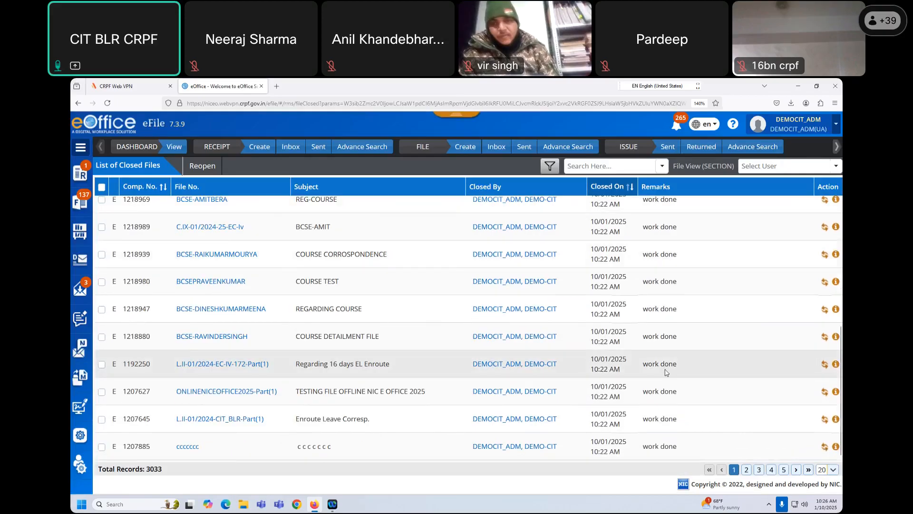
scroll(665, 372, up, 5)
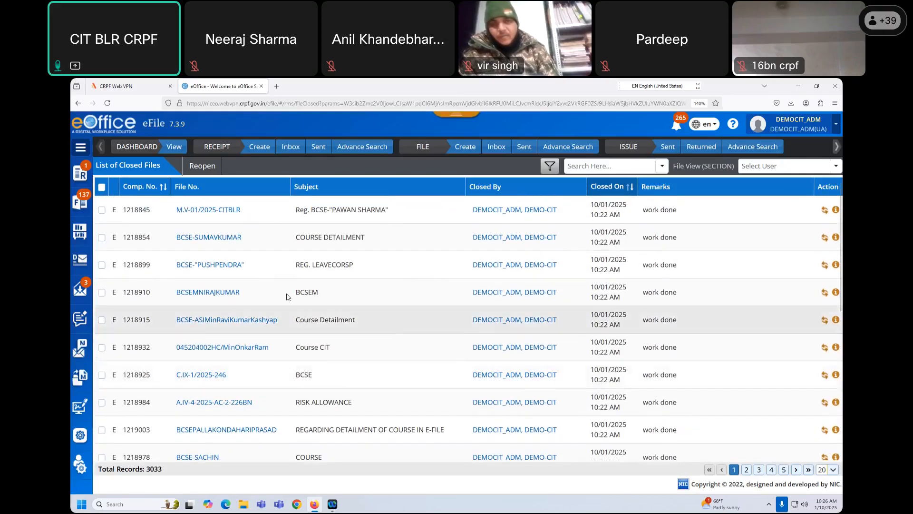
click(101, 188)
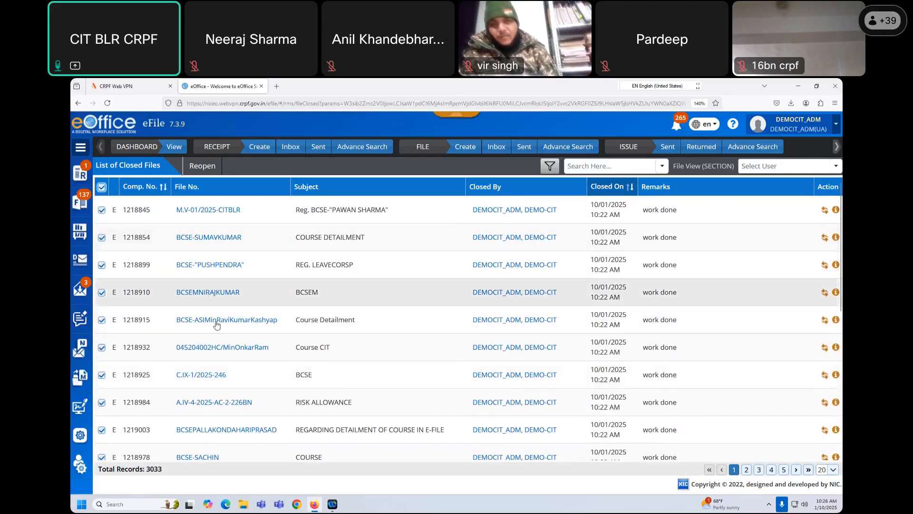
scroll(231, 371, down, 4)
scroll(231, 372, down, 1)
scroll(230, 372, up, 5)
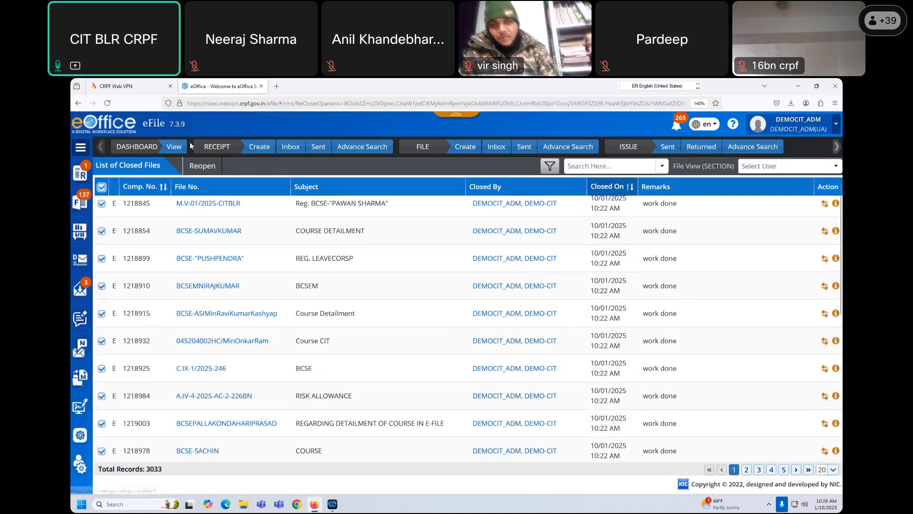
- Reopen the 20 ticked files with remark 'work in progress', leaving 3013 closed records
click(201, 168)
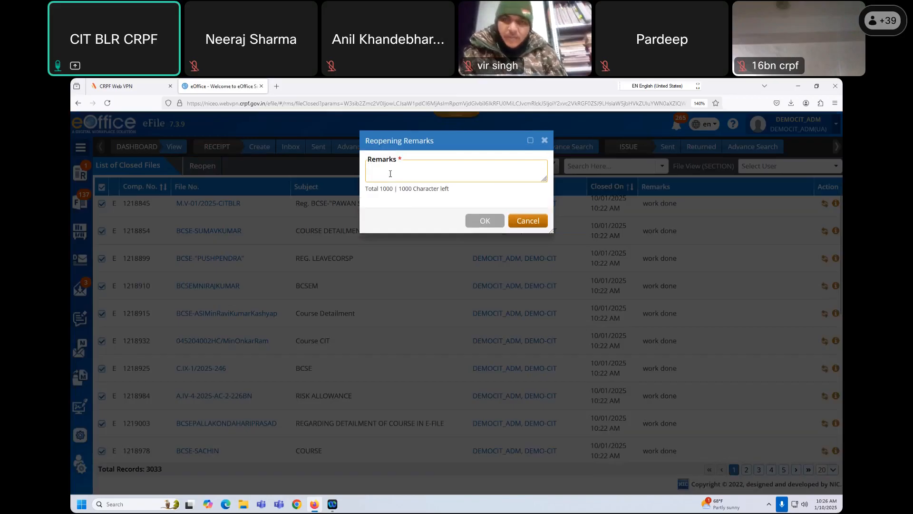
text(work in progress)
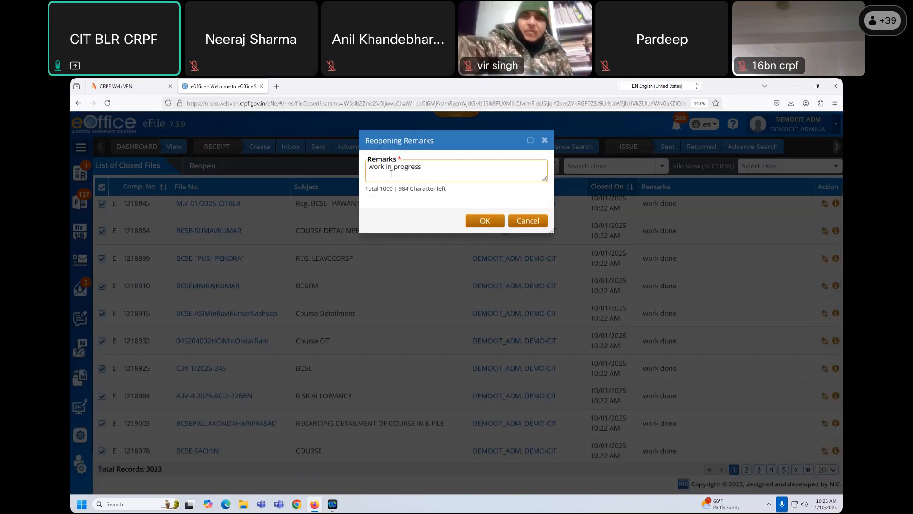
click(484, 221)
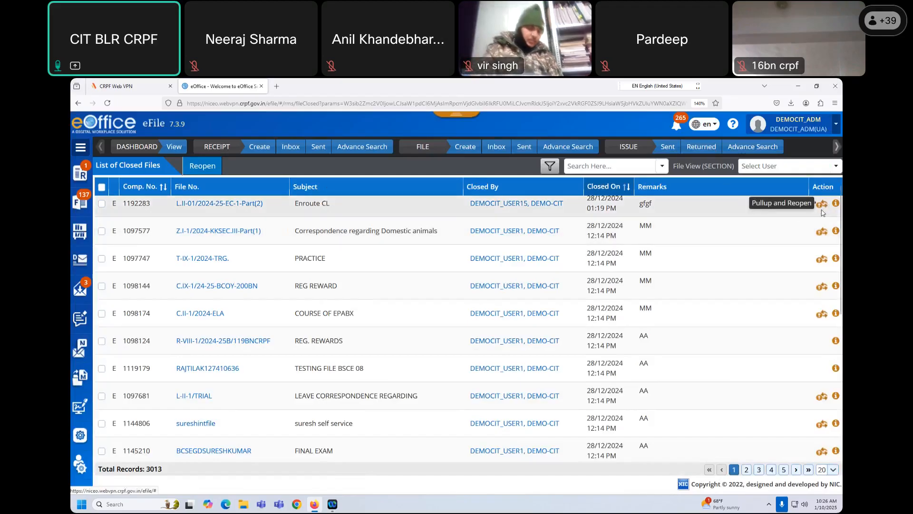
scroll(381, 285, up, 1)
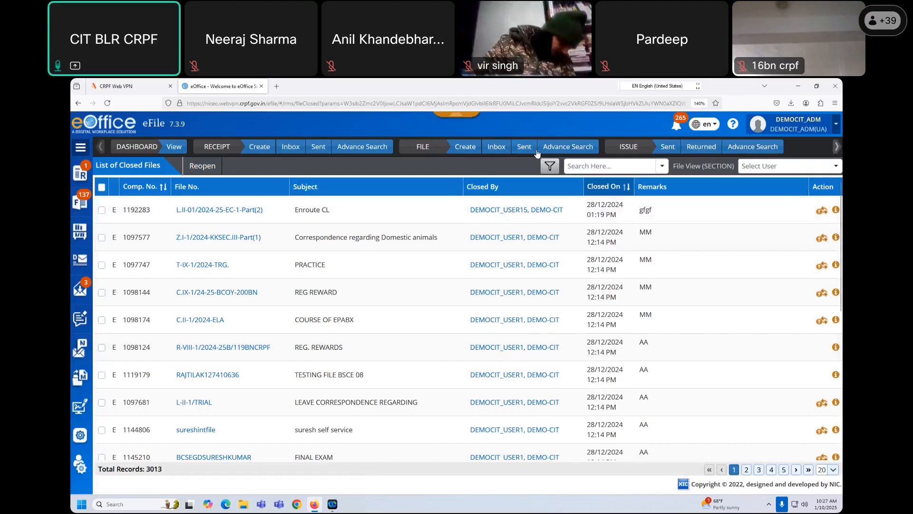
- Open File Advance Search and keep Origin set to Internal
click(567, 147)
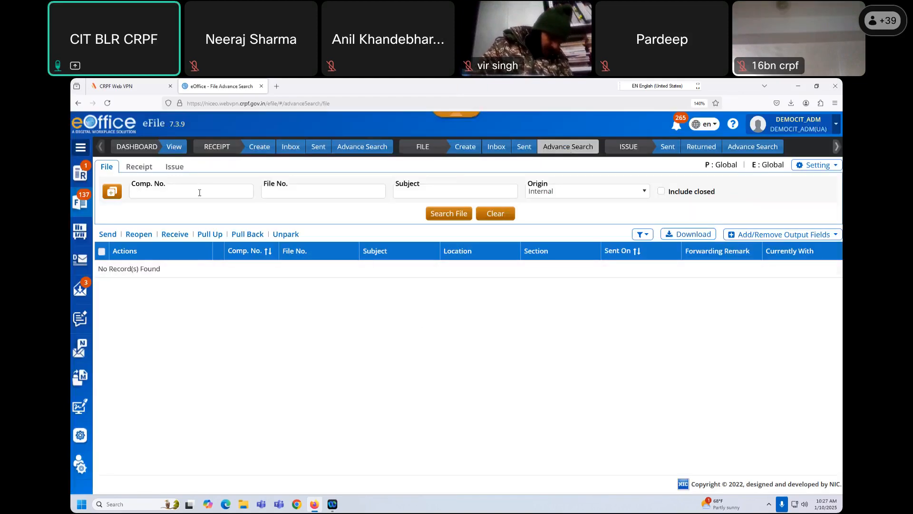
click(556, 195)
click(556, 194)
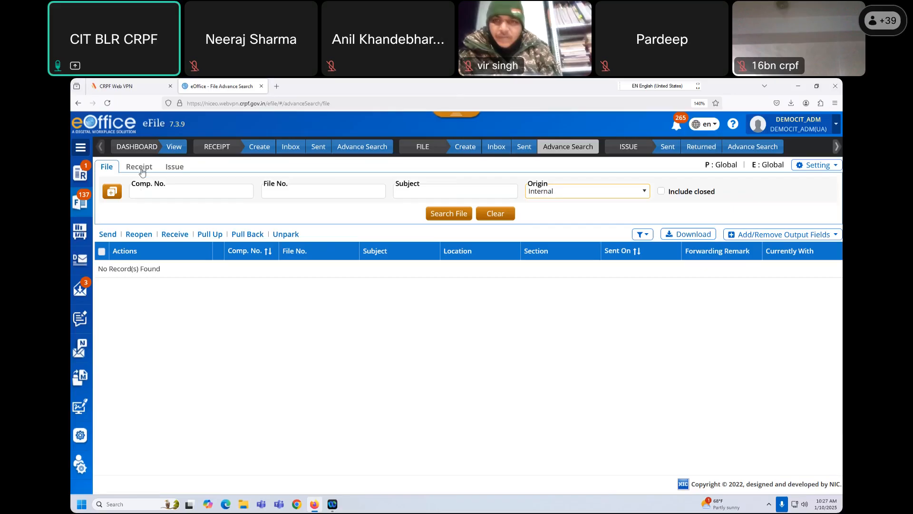
- Check the extra search parameters and scope settings, then run the file search
click(113, 193)
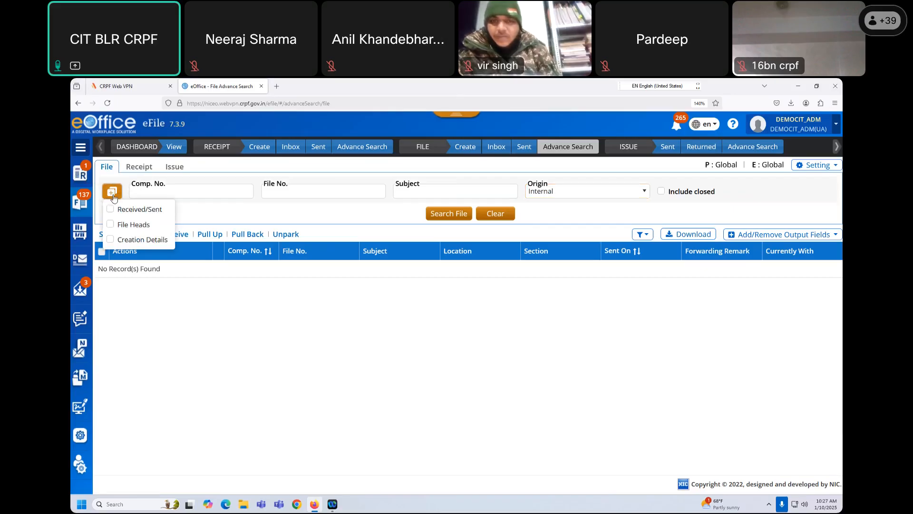
click(275, 209)
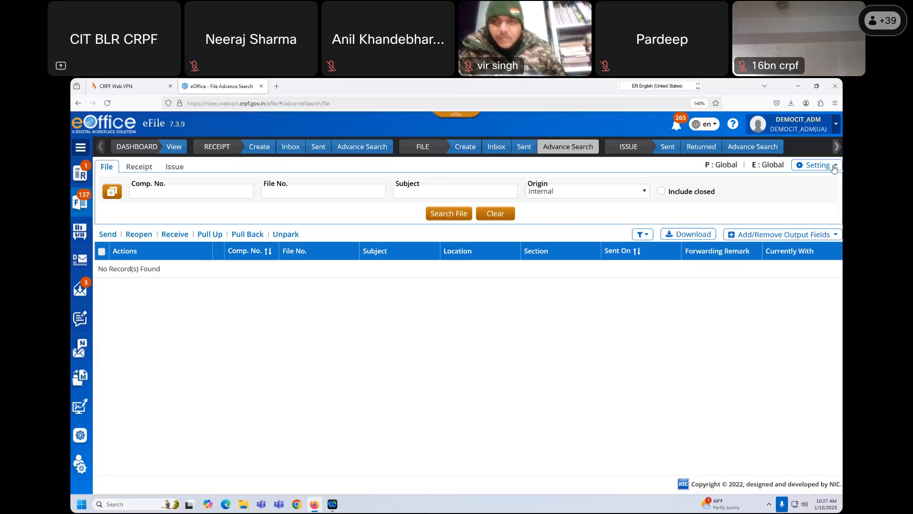
click(818, 167)
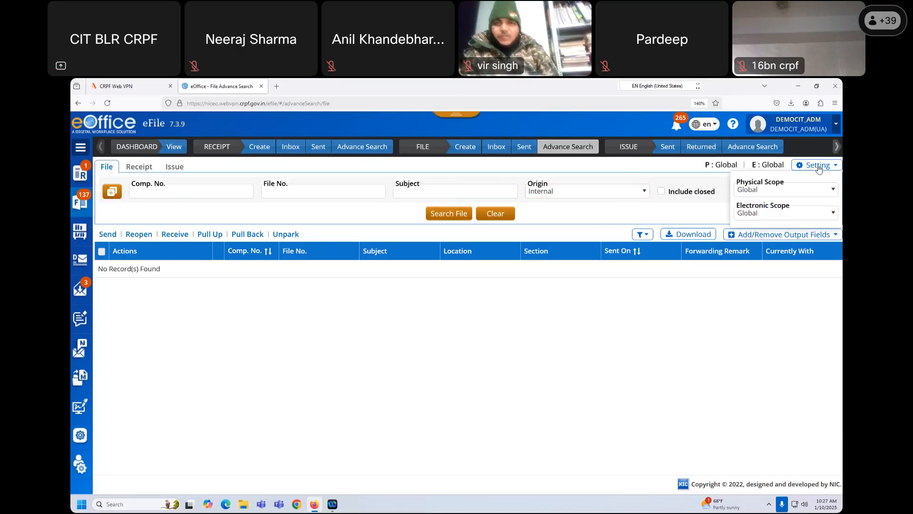
click(443, 213)
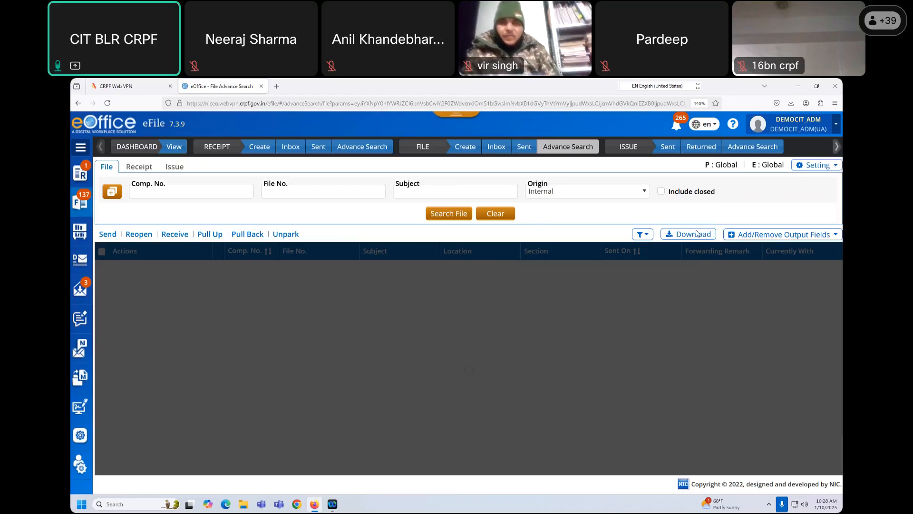
scroll(587, 320, down, 1)
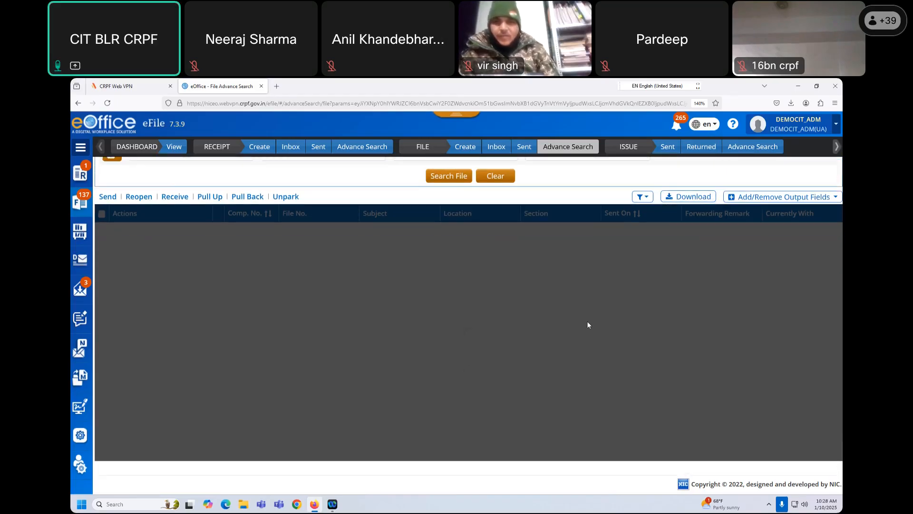
scroll(587, 321, up, 1)
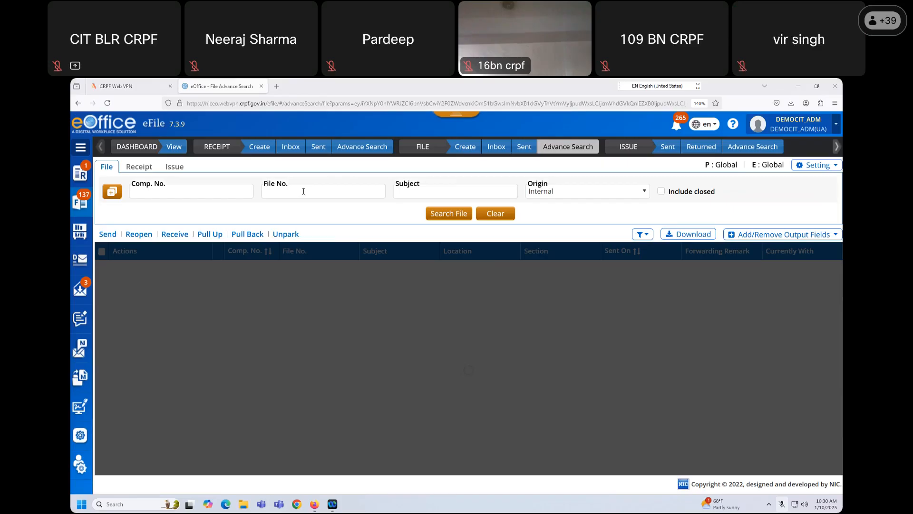
- In the search scope settings, set Physical Scope to None and Electronic Scope to Section
click(828, 167)
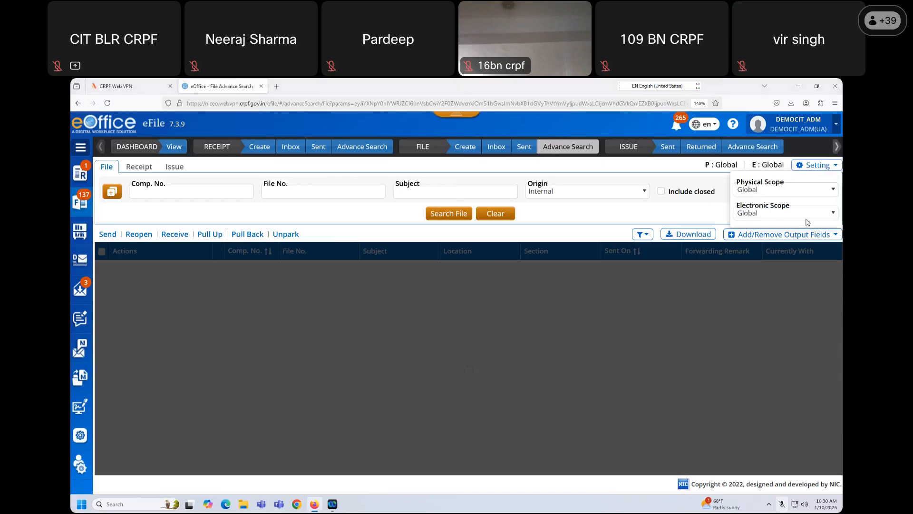
click(797, 213)
click(796, 190)
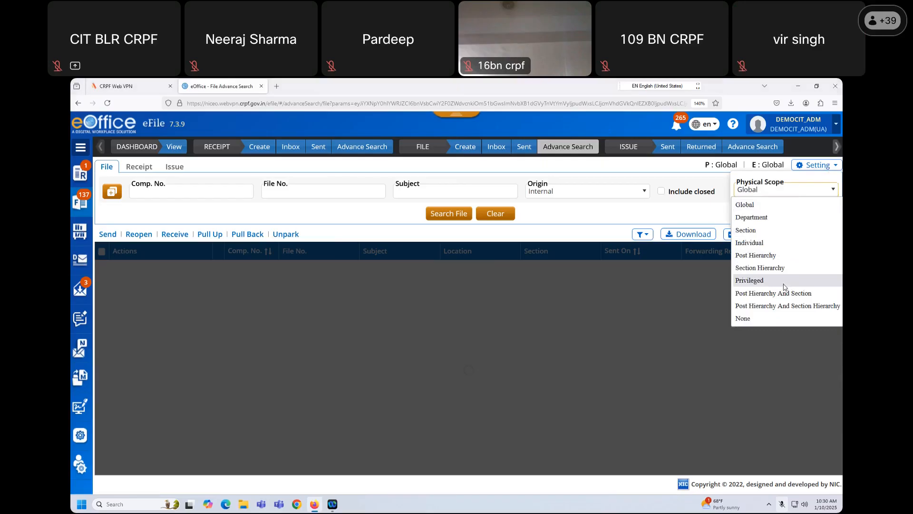
click(785, 319)
click(785, 217)
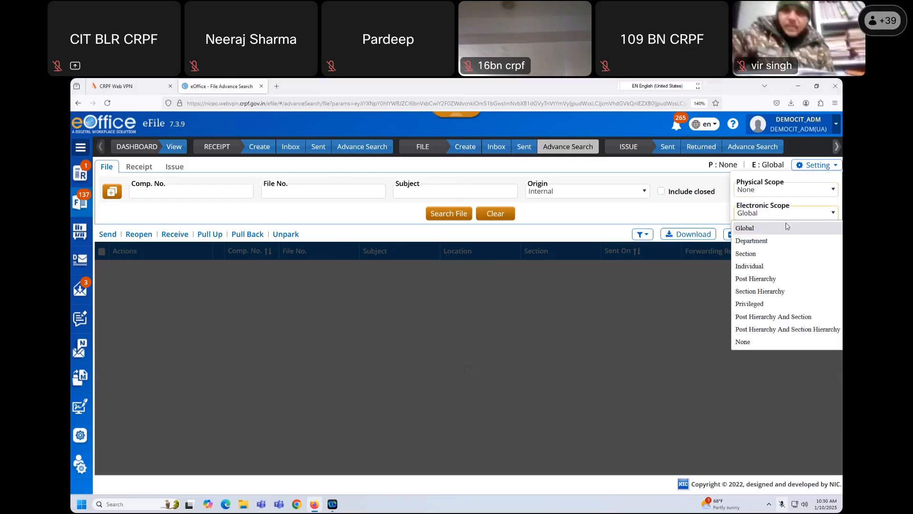
click(767, 256)
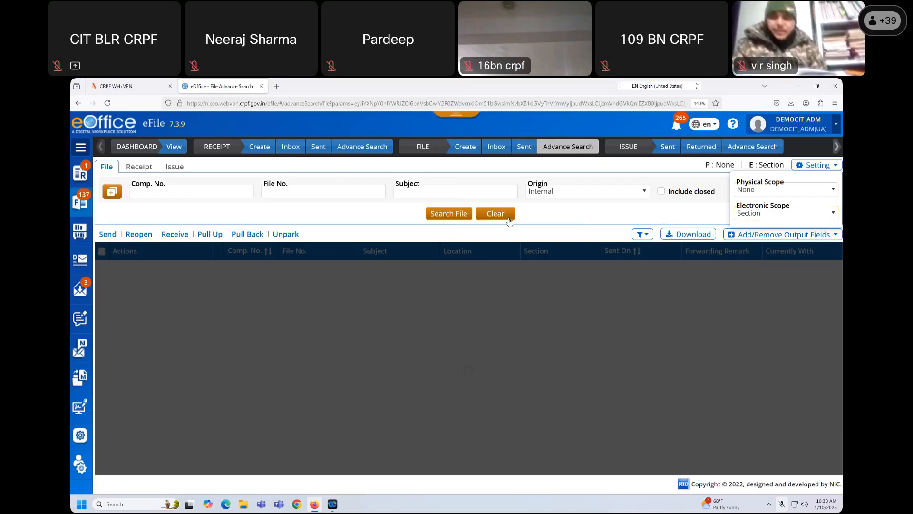
click(456, 215)
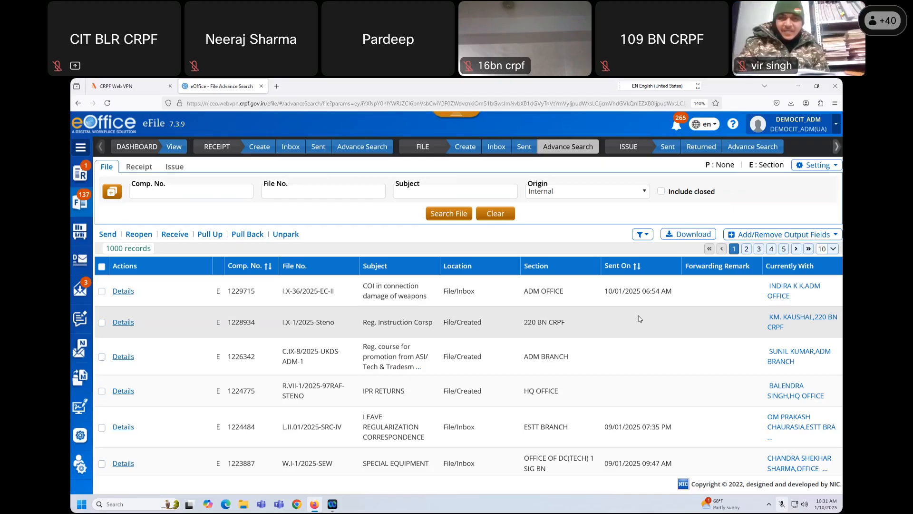
- Unmute the microphone while the 1000 Section-scoped file records load
click(660, 105)
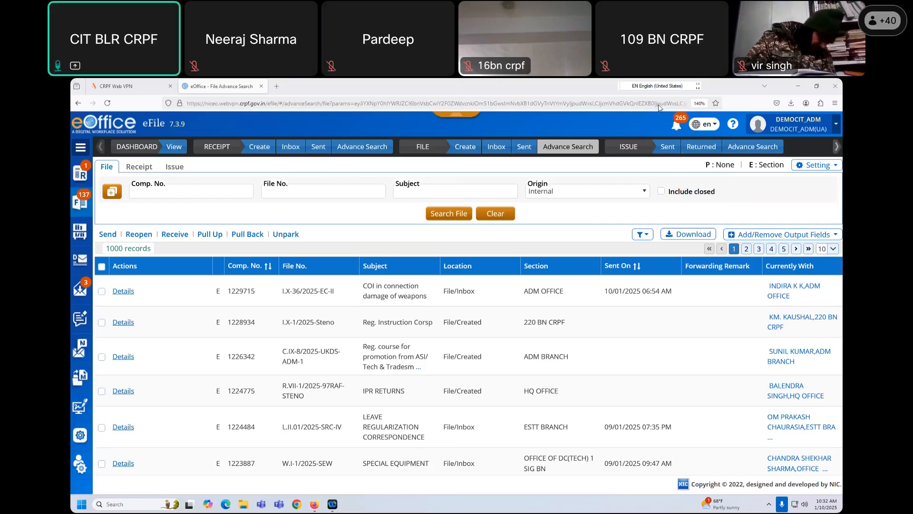
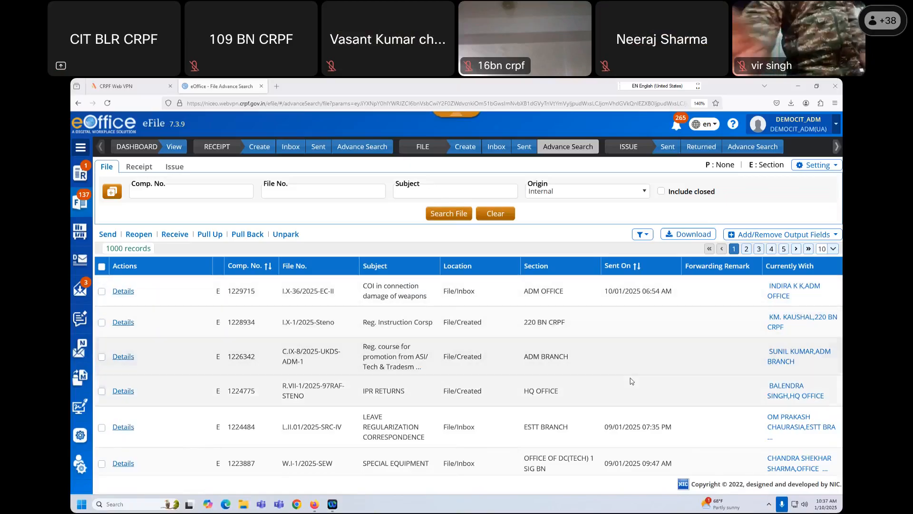
- Review the Section-scoped search results, checking the file status filter and column choices
scroll(632, 379, down, 3)
scroll(631, 381, down, 2)
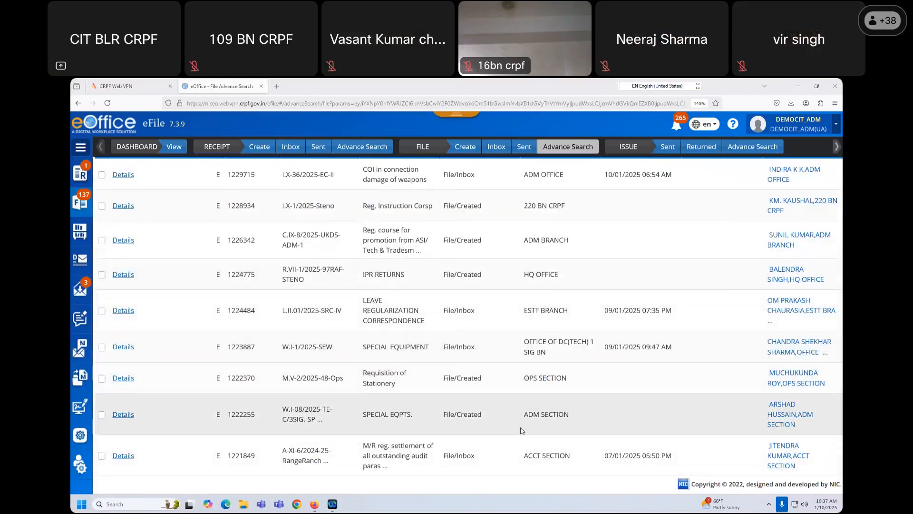
scroll(529, 342, up, 5)
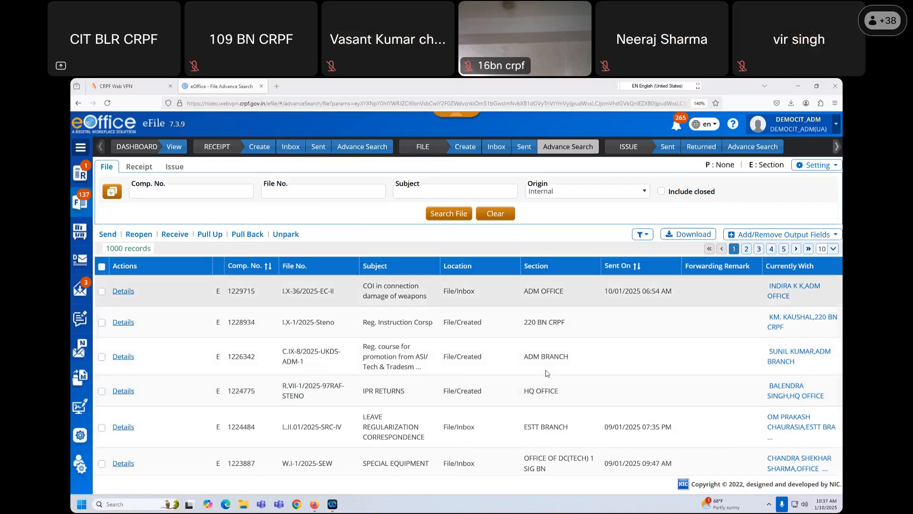
scroll(536, 381, down, 8)
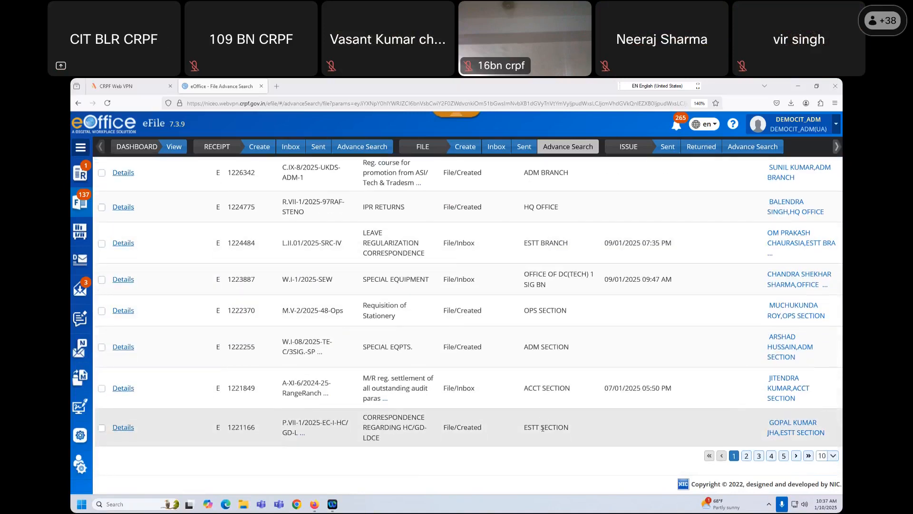
scroll(542, 428, up, 8)
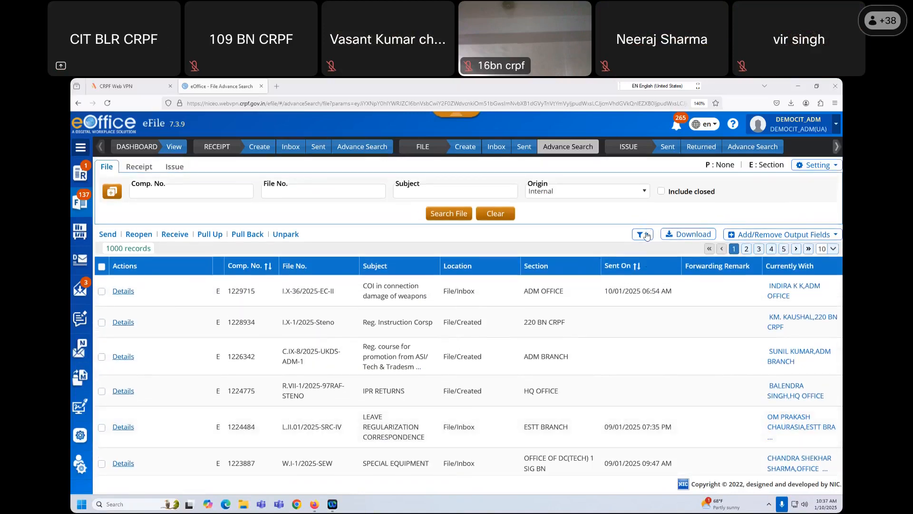
click(643, 234)
click(643, 234)
click(757, 236)
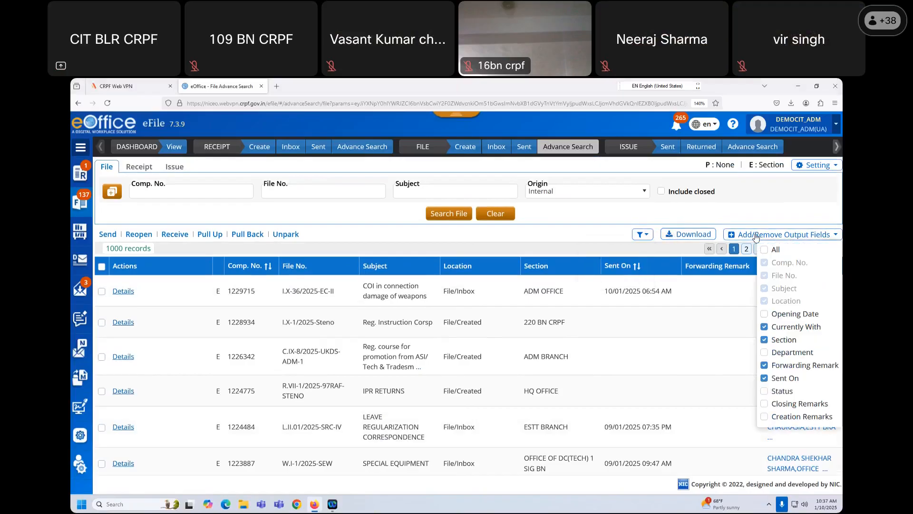
click(581, 245)
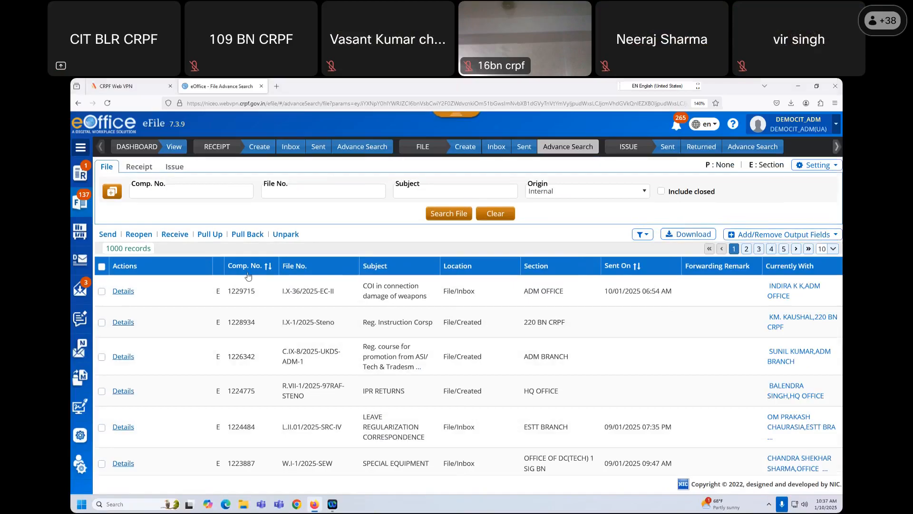
- Select the first file in the results, then deselect it
click(101, 292)
click(323, 235)
click(101, 291)
scroll(600, 361, down, 4)
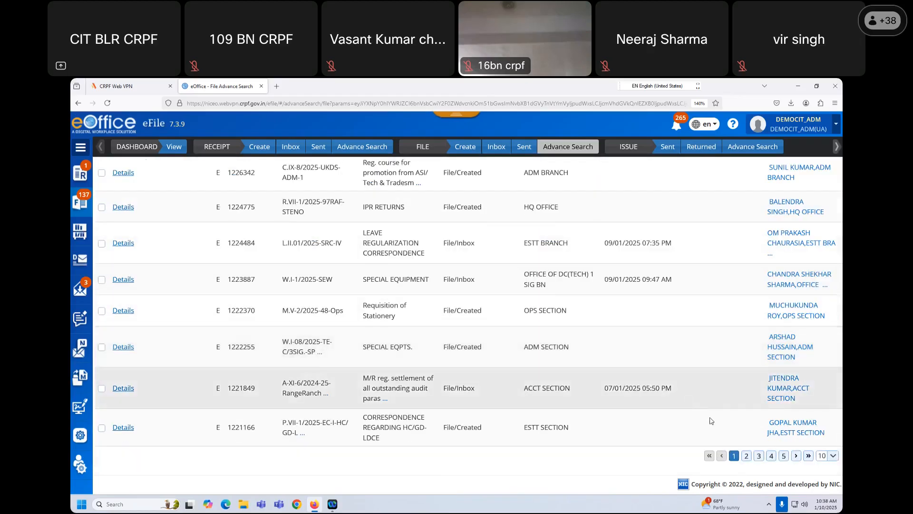
scroll(719, 422, up, 4)
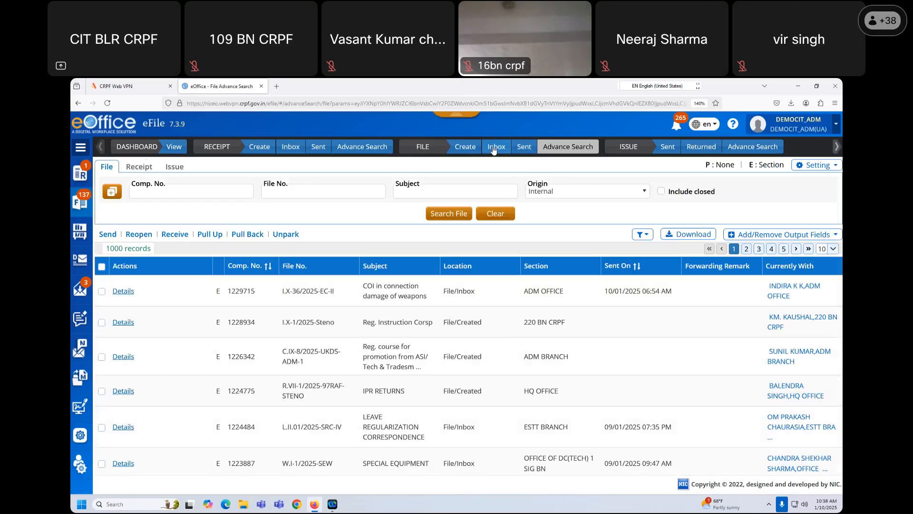
- Search Advance Search for Sent file Comp. No. 1228021 and try pulling up CYBERDIGEST2024
click(523, 149)
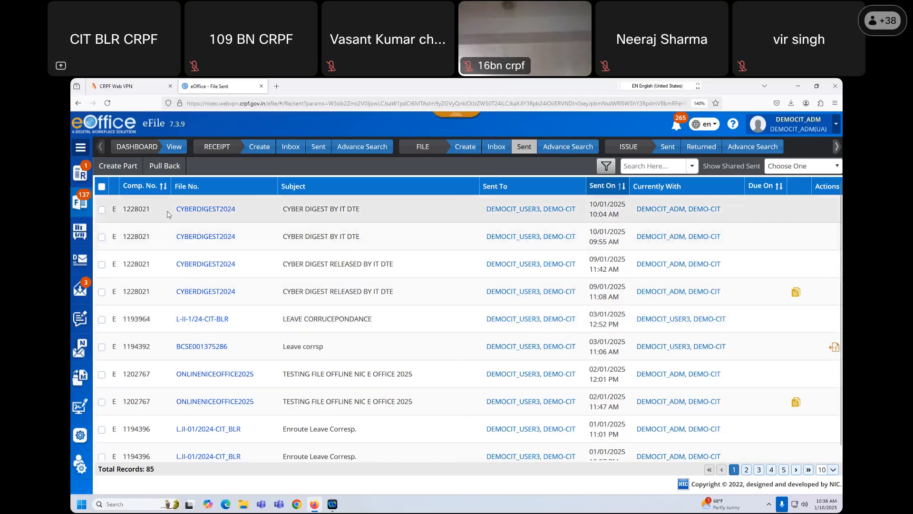
double_click(148, 210)
key(ctrl+c)
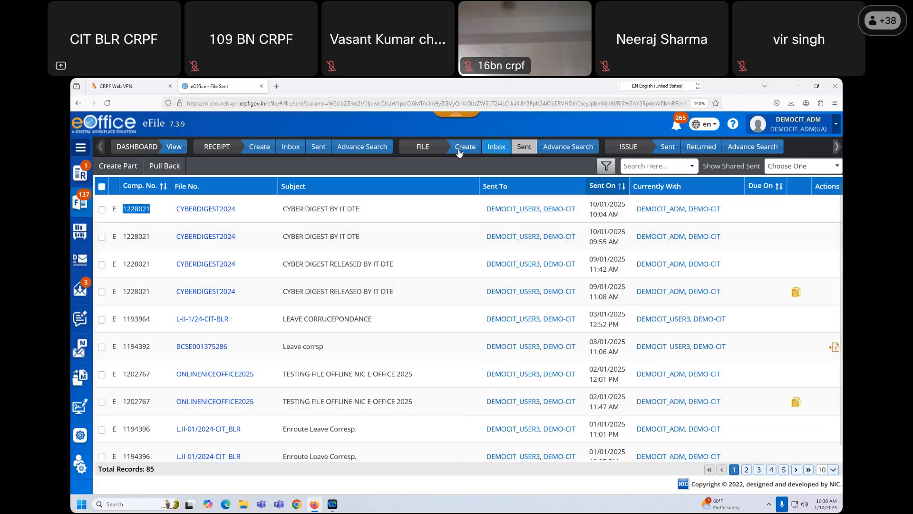
click(558, 146)
click(209, 191)
key(ctrl+v)
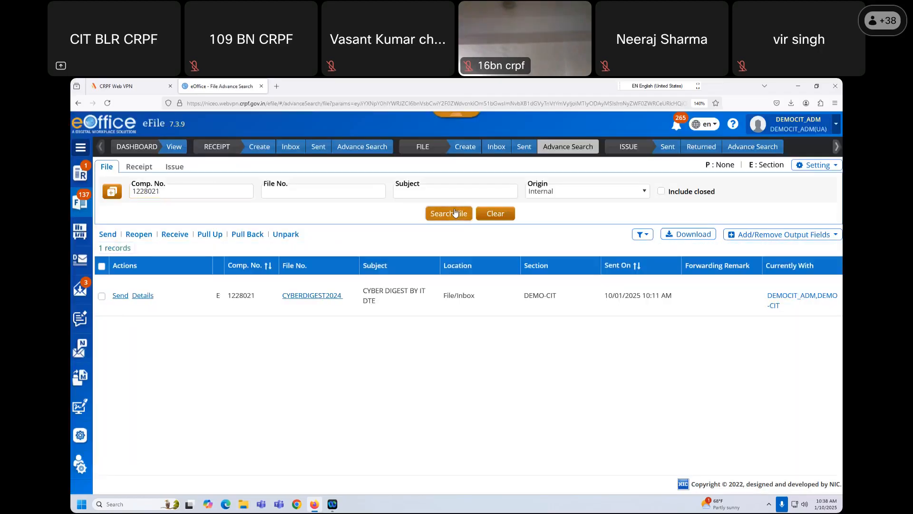
click(101, 298)
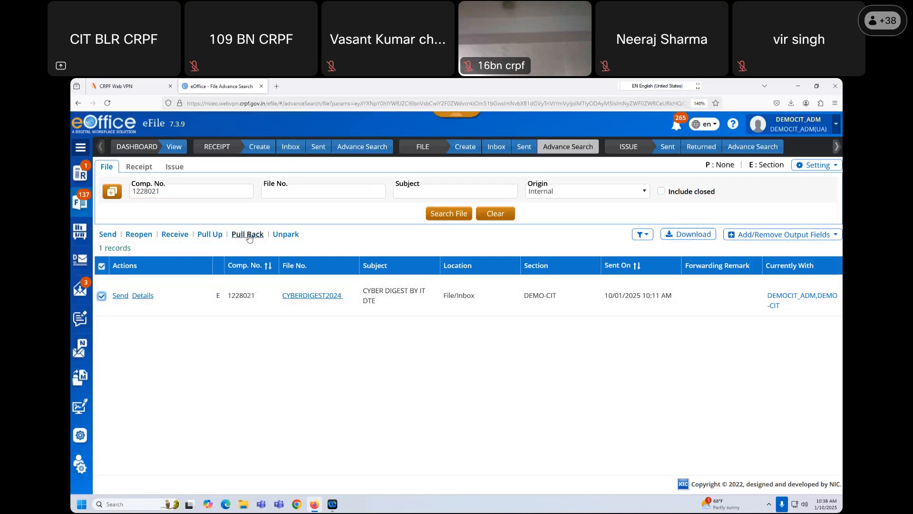
click(210, 234)
- Copy Comp. No. 1191878 from page 2 of the Sent files
click(495, 149)
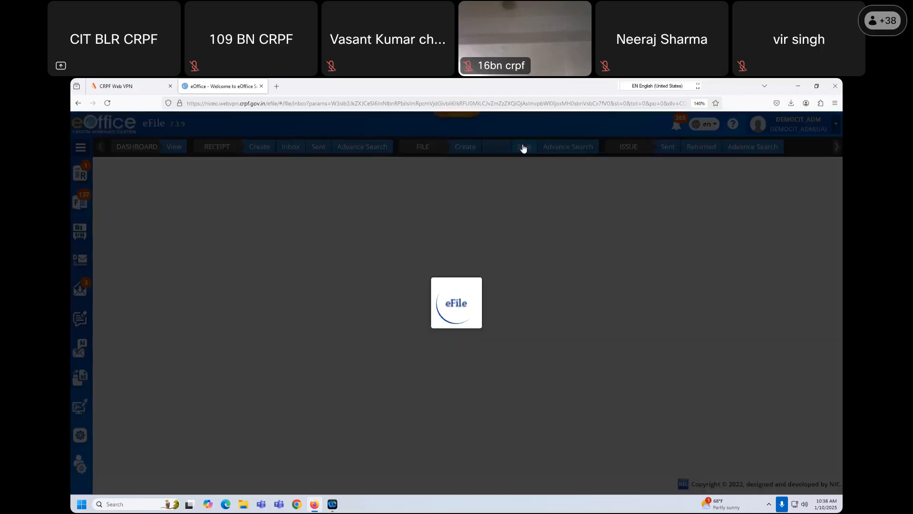
click(523, 149)
scroll(638, 349, down, 1)
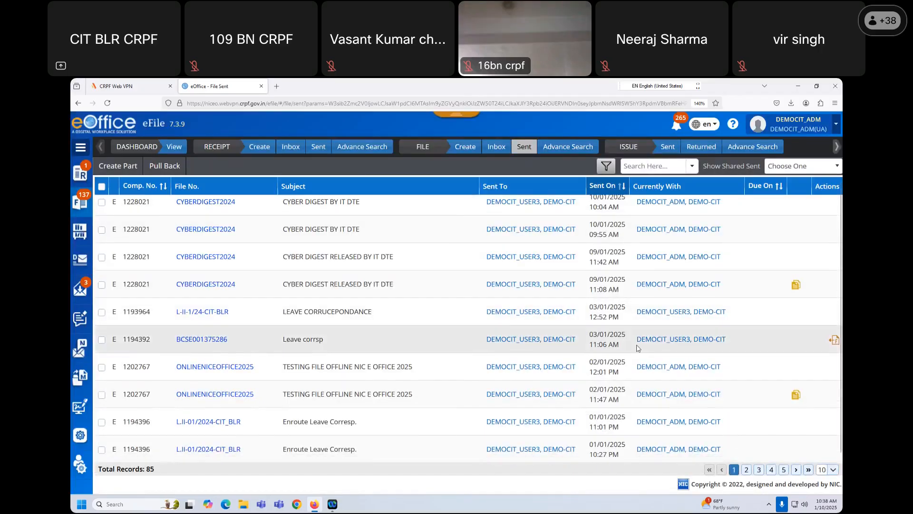
scroll(645, 350, up, 1)
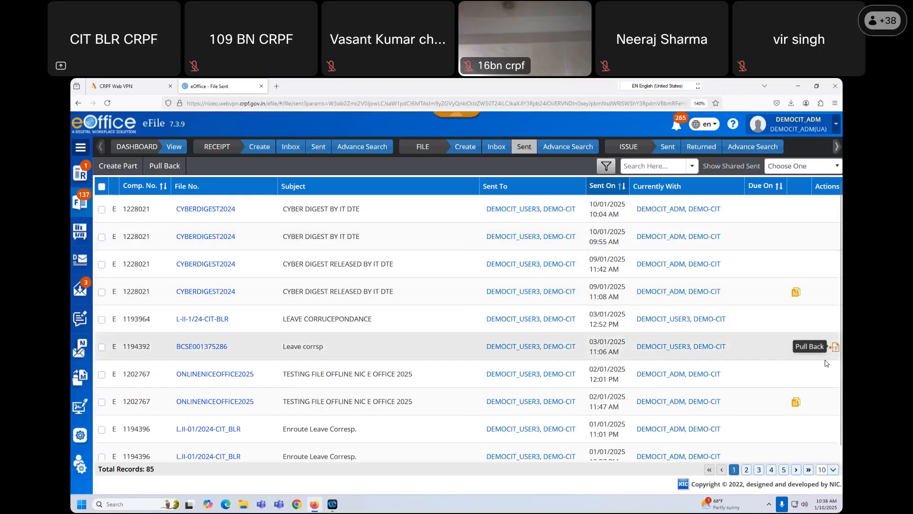
click(747, 470)
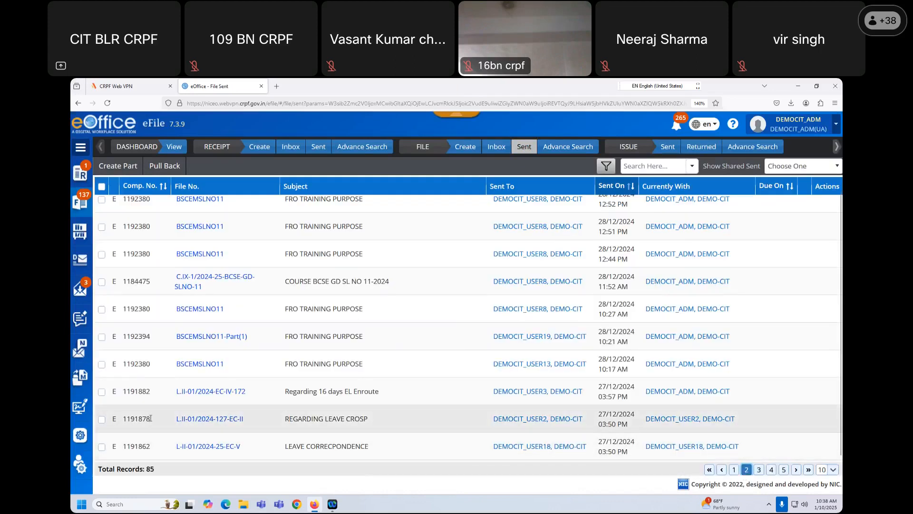
drag(150, 418, 124, 416)
key(ctrl+c)
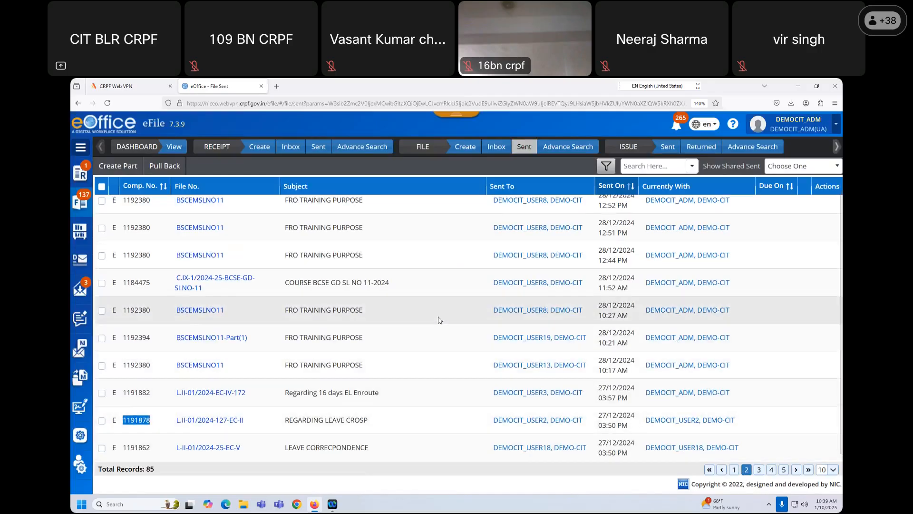
- Replace the Advance Search Comp. No. value with 1191878 and search
scroll(438, 320, up, 1)
click(571, 147)
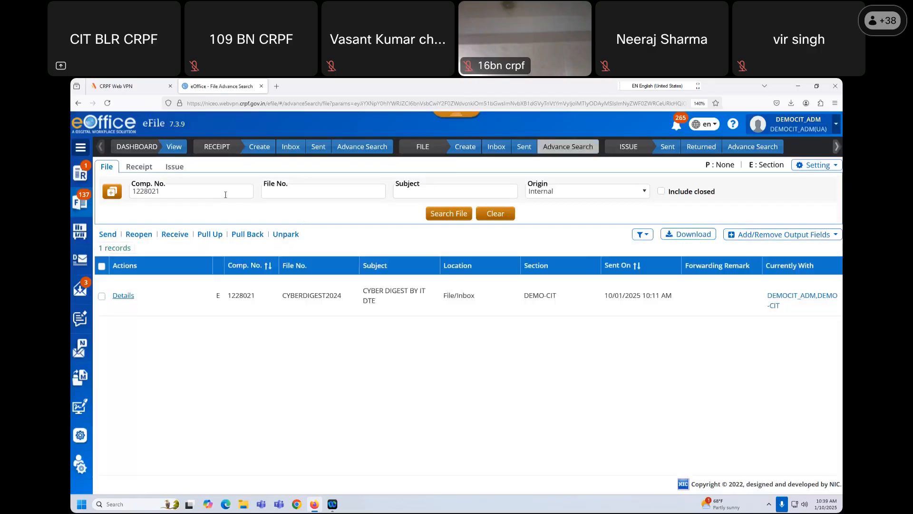
double_click(145, 191)
key(ctrl+v)
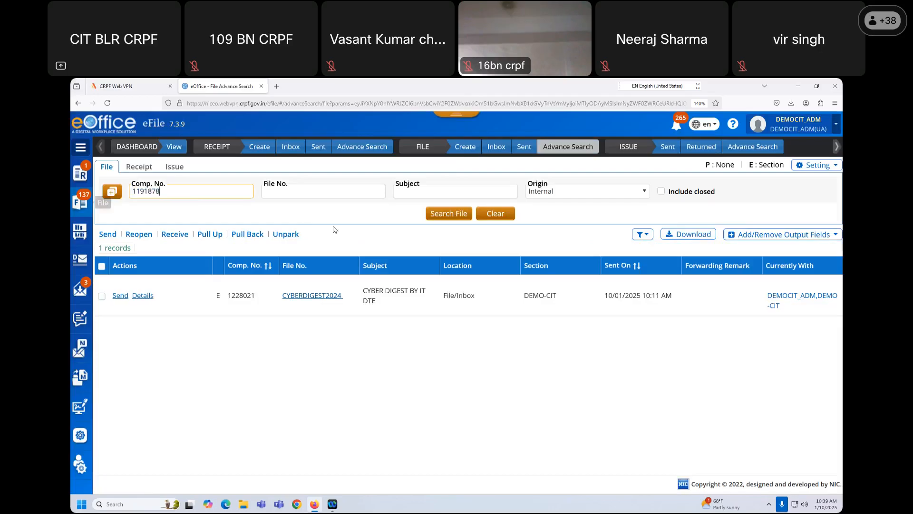
click(443, 217)
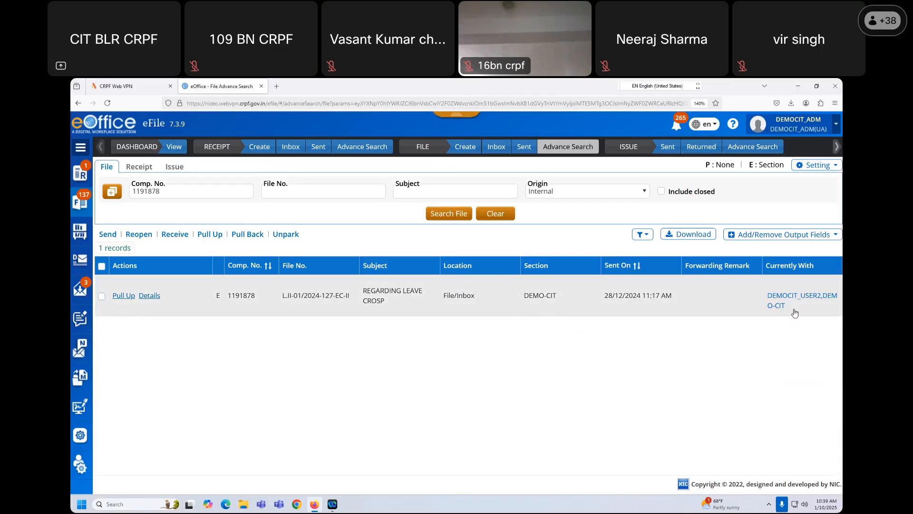
- Pull up file L.II-01/2024-127-EC-II with remark 'fdgfdg' and note its File/Inbox location
click(101, 296)
click(124, 296)
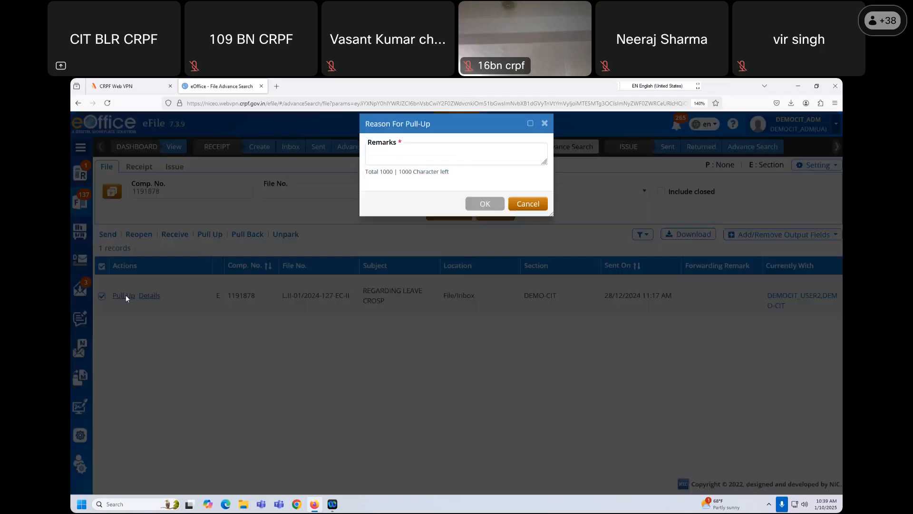
click(394, 167)
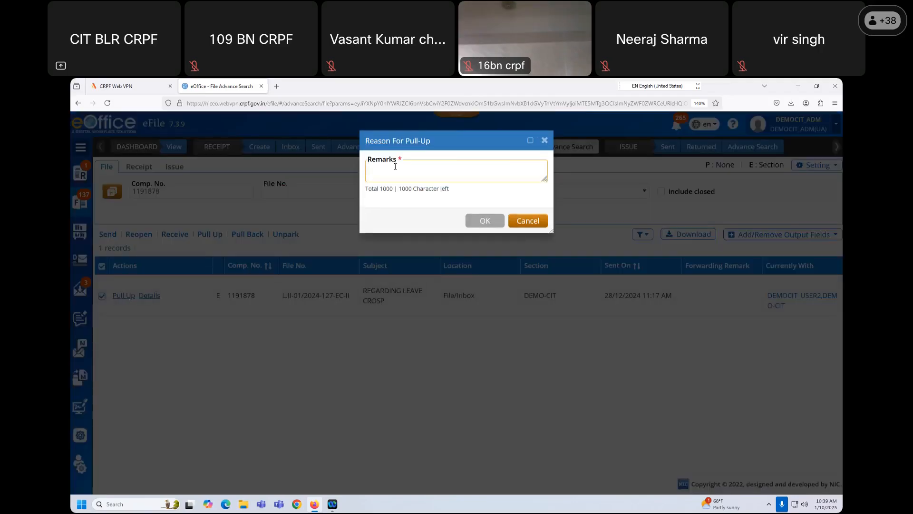
text(fdgfdg)
click(487, 222)
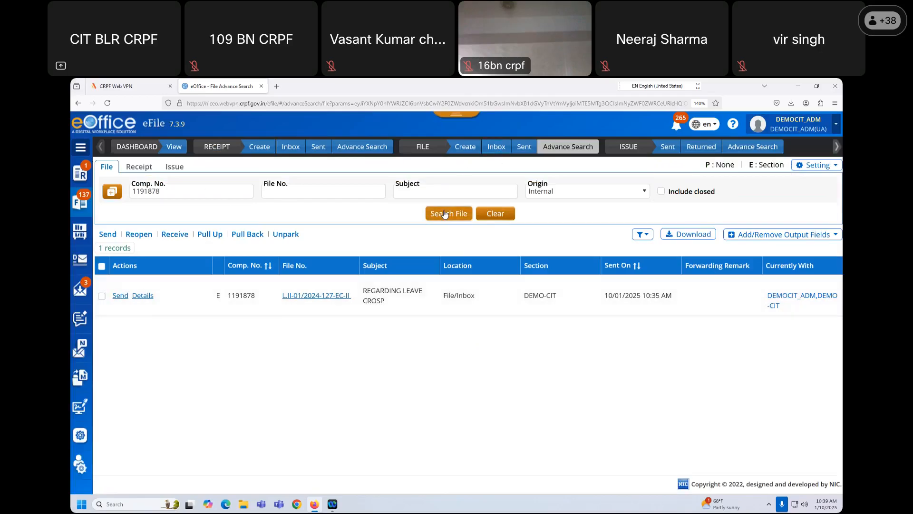
drag(476, 296, 441, 300)
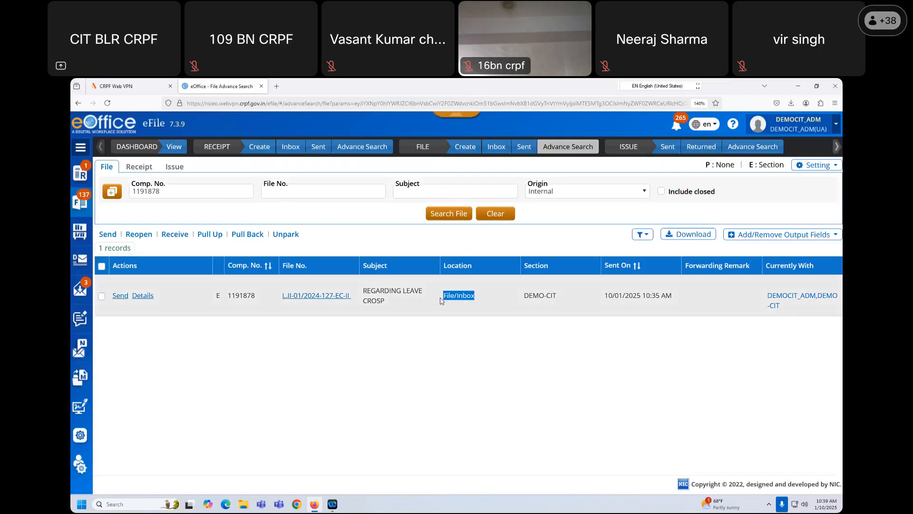
- Filter the Inbox by 1191878 to confirm the file arrived, then clear the filter and view Sent files
click(507, 152)
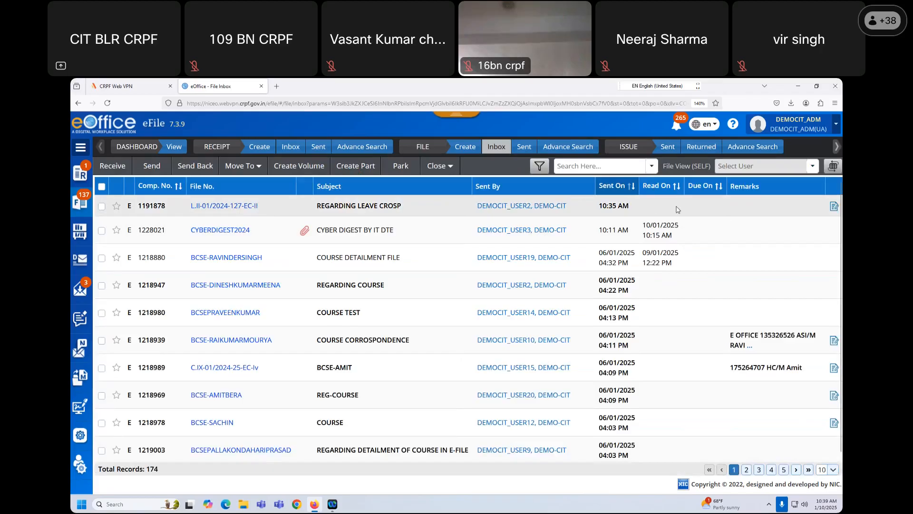
click(590, 166)
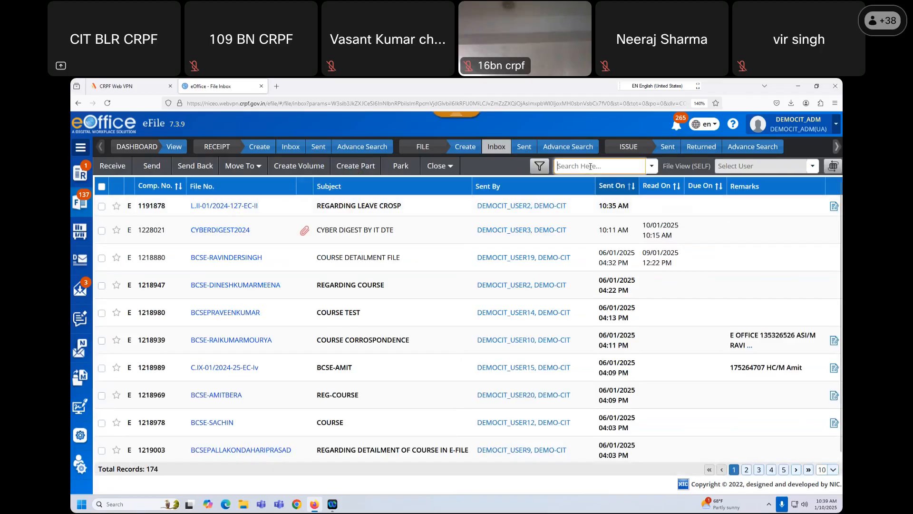
key(ctrl+v)
key(Return)
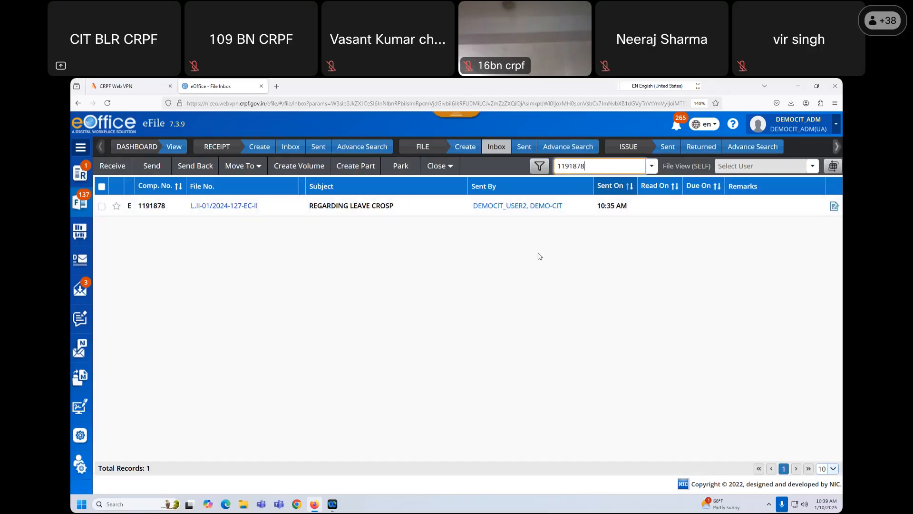
drag(591, 169, 541, 170)
key(BackSpace)
key(Return)
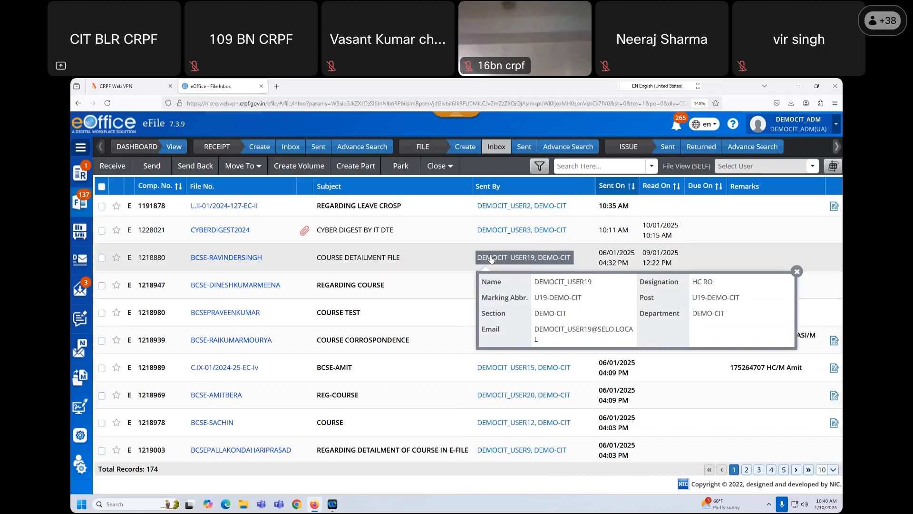
click(522, 148)
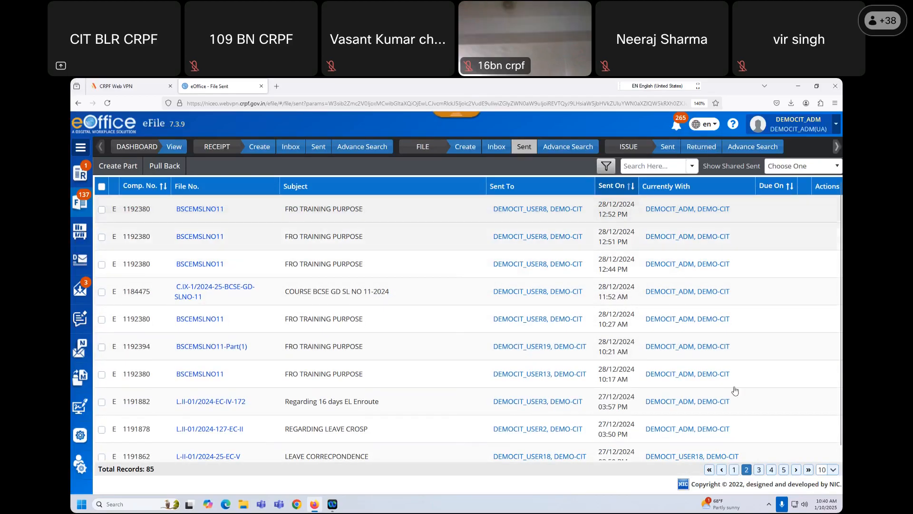
- Show page 1 of Sent files, then view Comp. No. 1191878's record in Advance Search
click(735, 473)
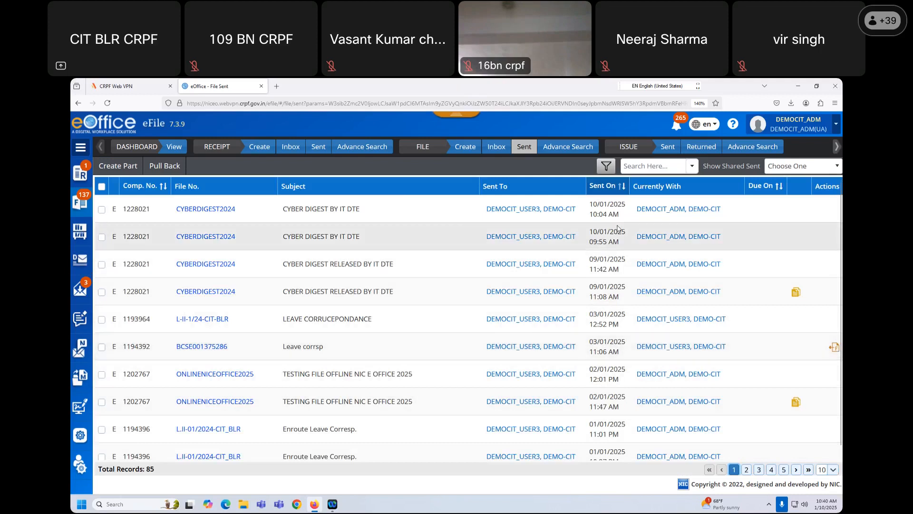
click(558, 148)
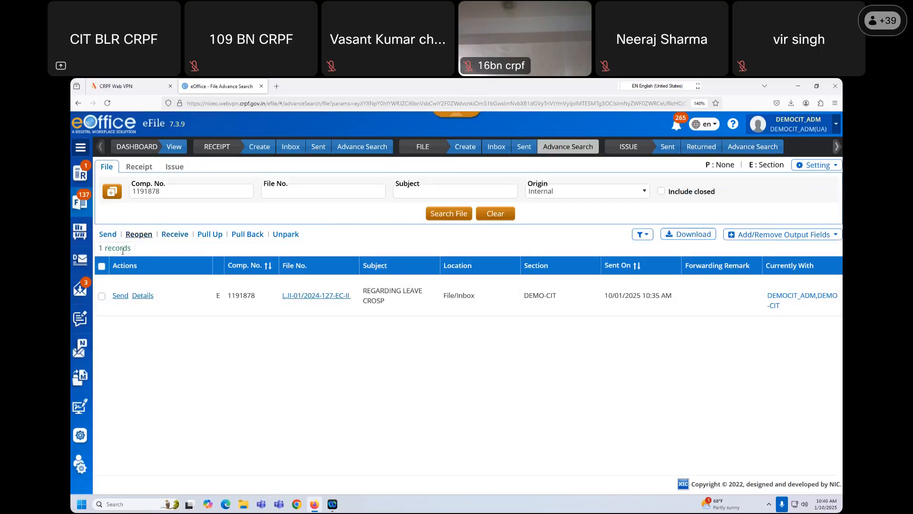
click(80, 291)
scroll(430, 378, down, 1)
scroll(429, 377, up, 1)
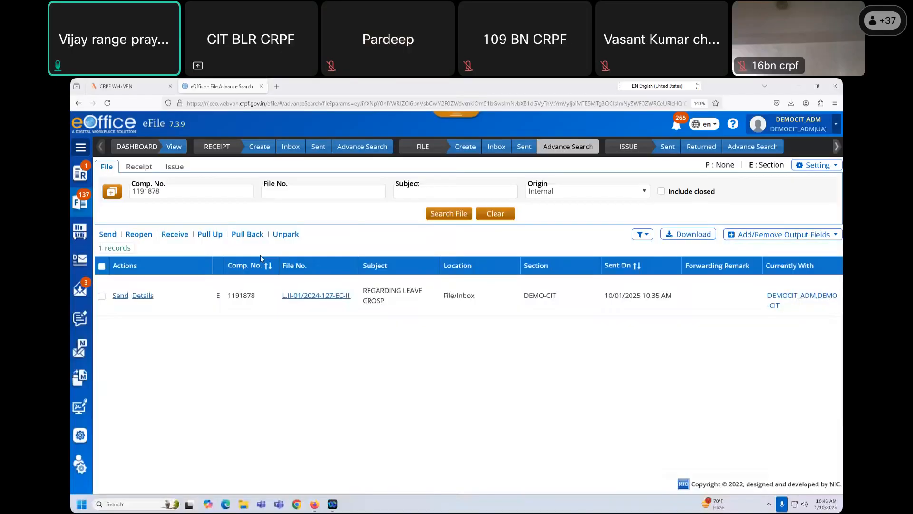
- Erase the Comp. No. value and run a file search with Subject 'leave'
double_click(191, 195)
click(226, 194)
key(BackSpace)
double_click(187, 193)
key(BackSpace)
click(288, 191)
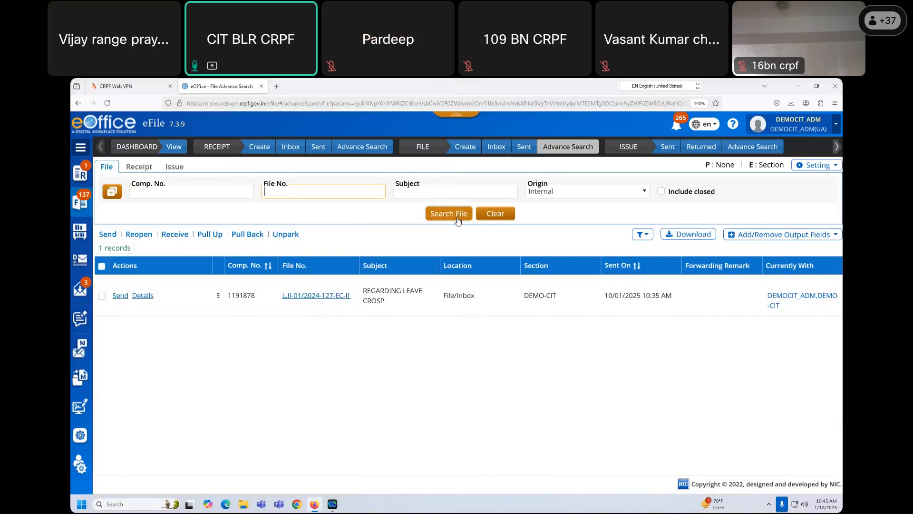
click(425, 191)
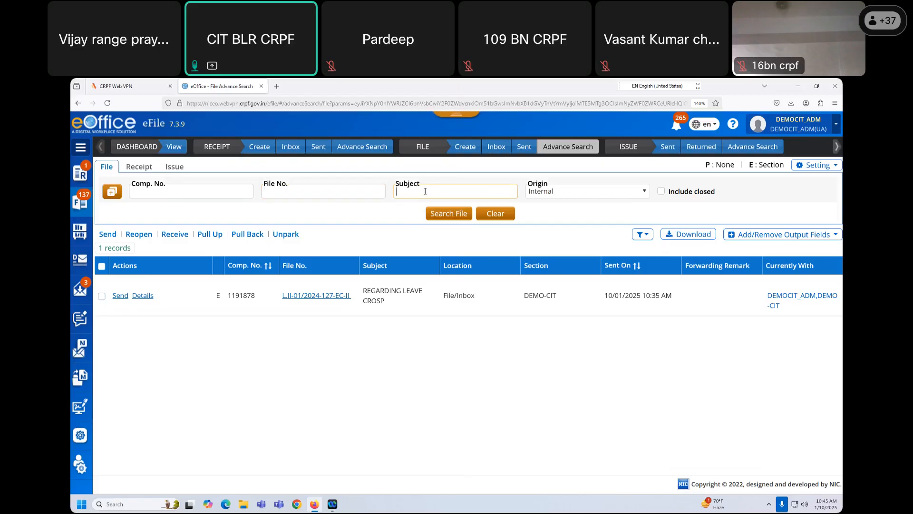
text(leave)
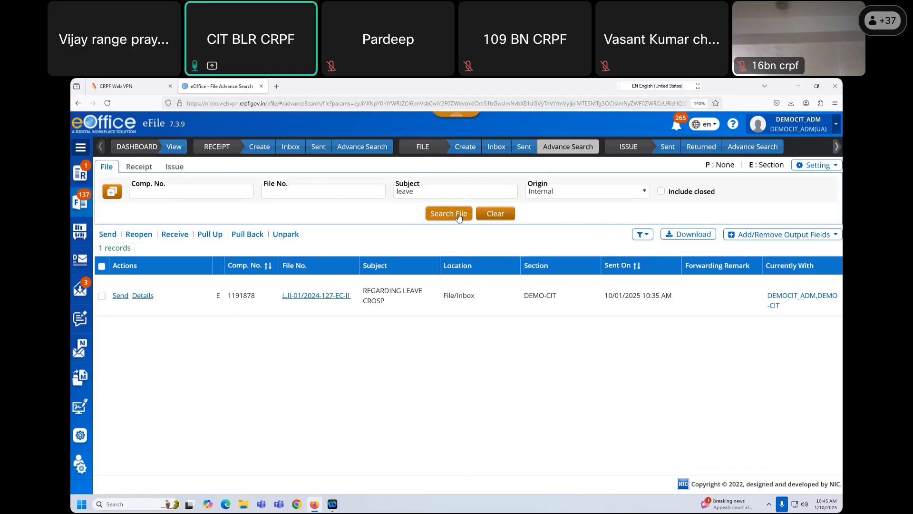
click(459, 215)
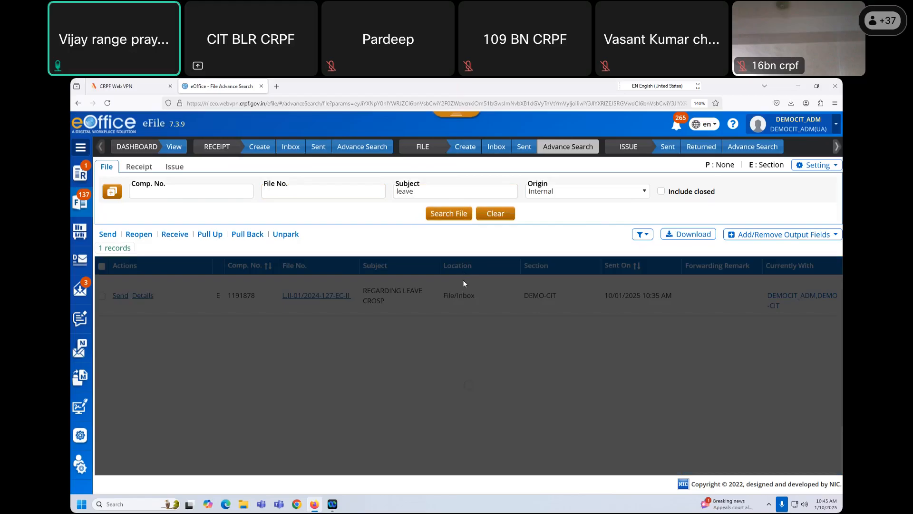
scroll(464, 284, down, 2)
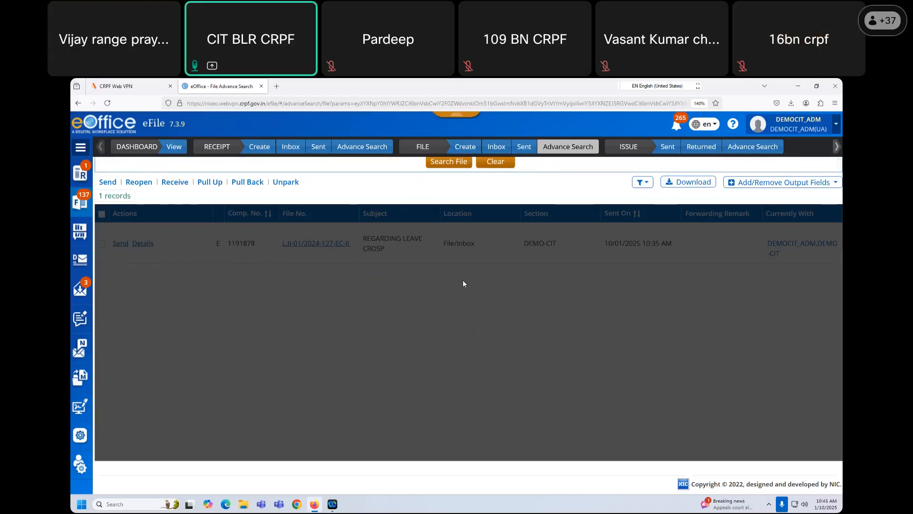
scroll(465, 283, up, 2)
drag(413, 193, 394, 195)
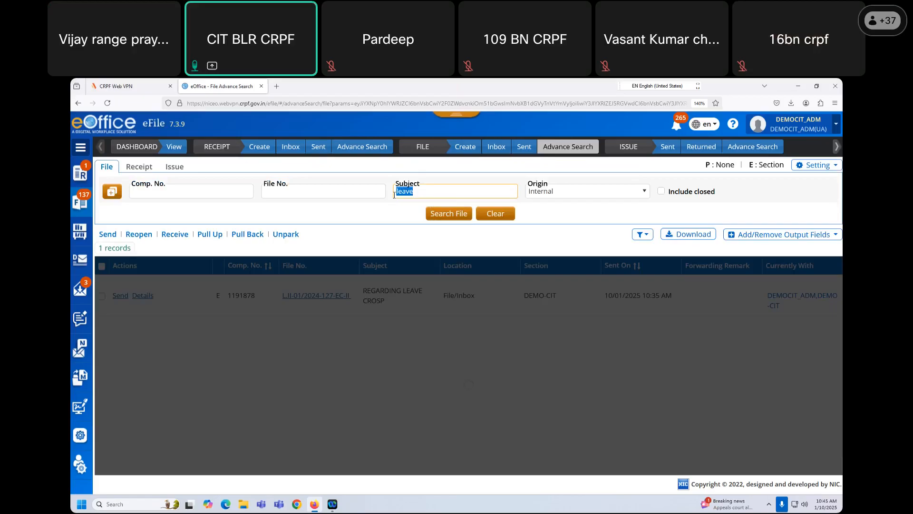
key(BackSpace)
click(252, 191)
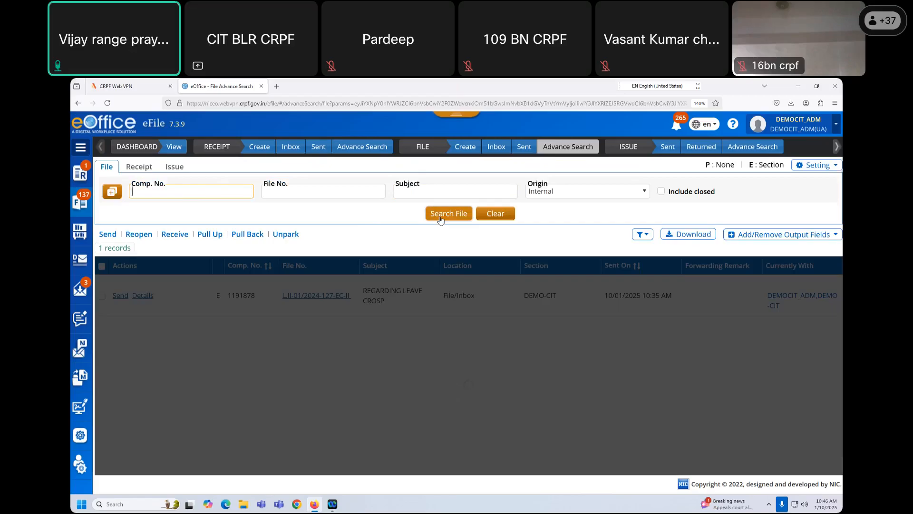
key(Down)
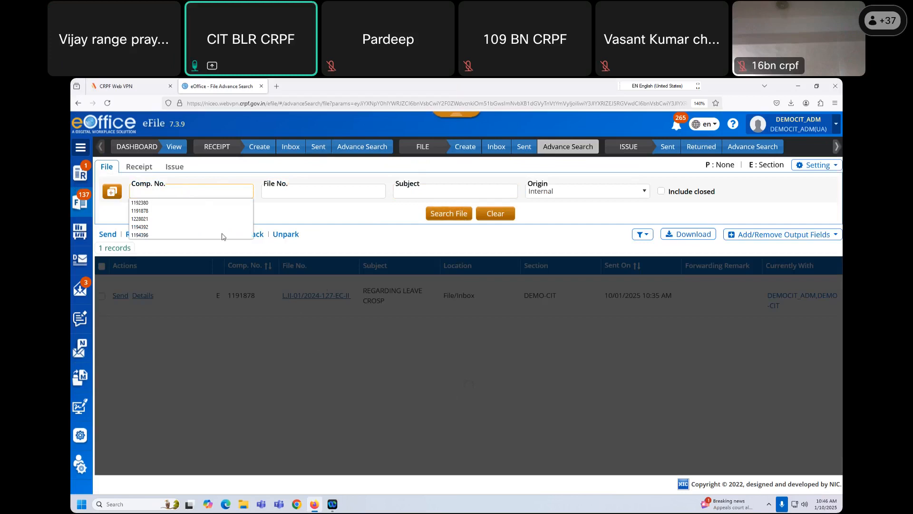
click(195, 192)
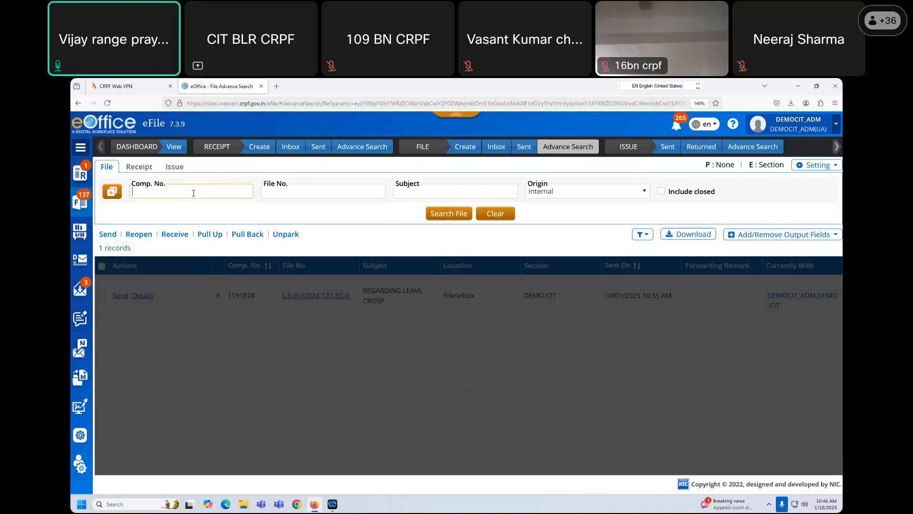
click(199, 218)
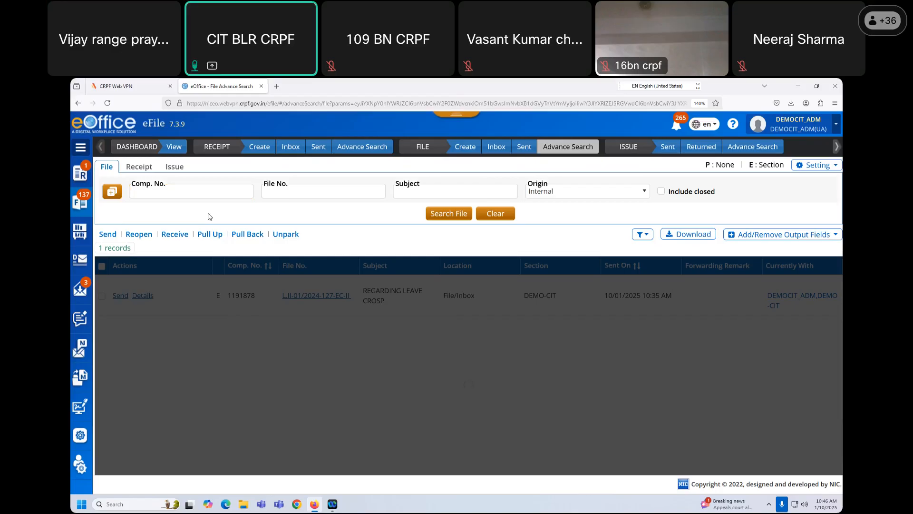
click(189, 193)
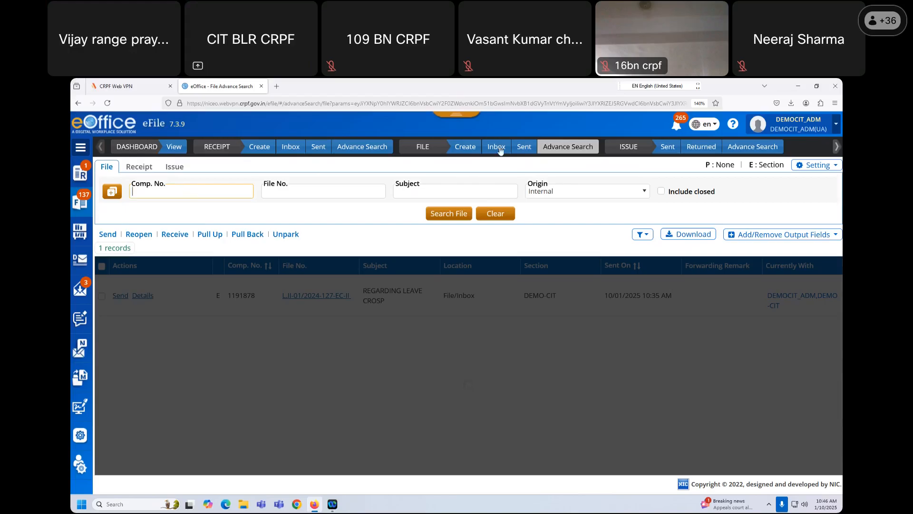
click(292, 168)
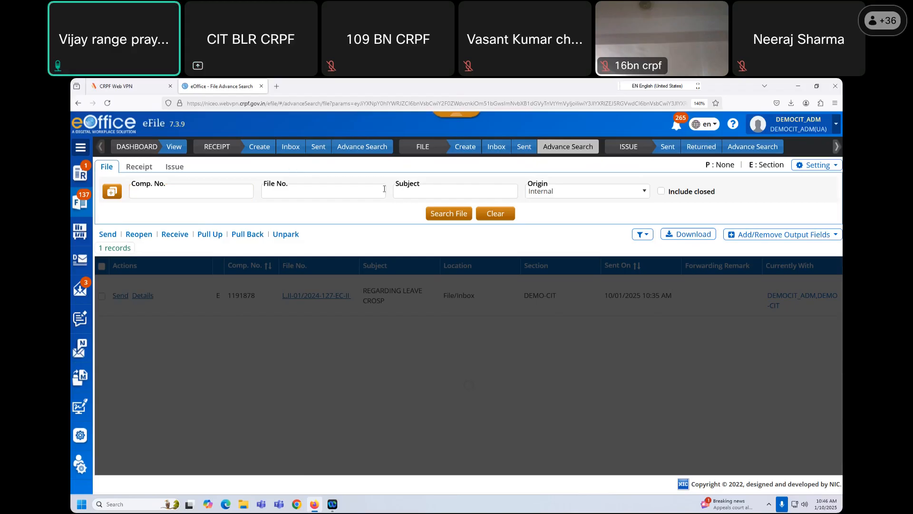
- Copy Comp. No. 1191857 from page 3 of the Sent files and return to Advance Search
click(224, 194)
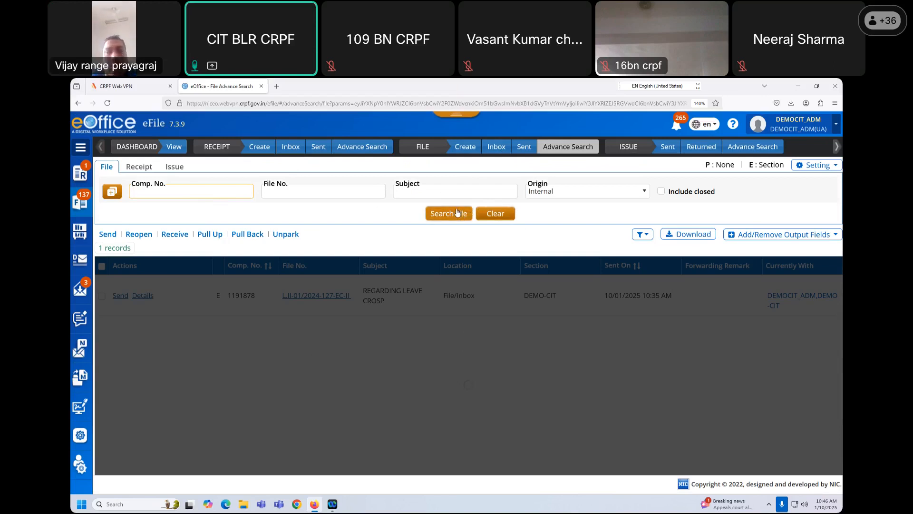
click(198, 193)
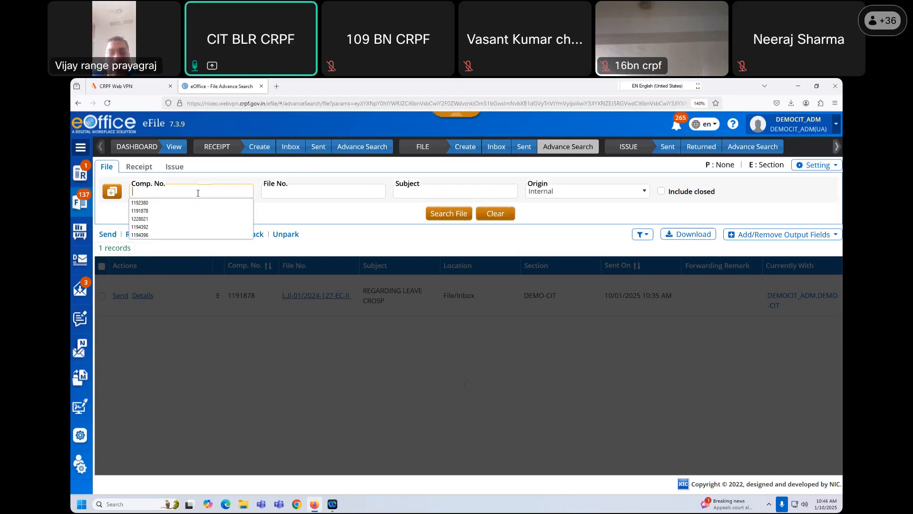
click(526, 148)
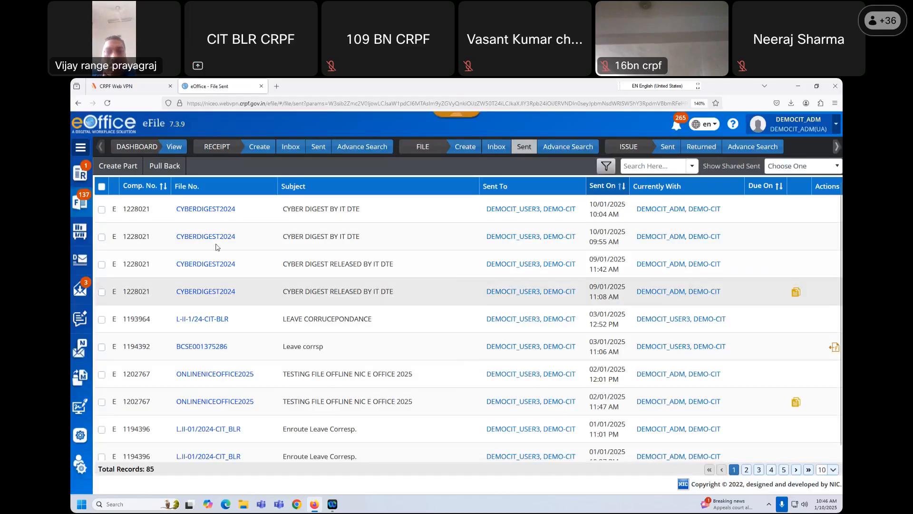
scroll(428, 374, down, 1)
click(747, 470)
click(760, 471)
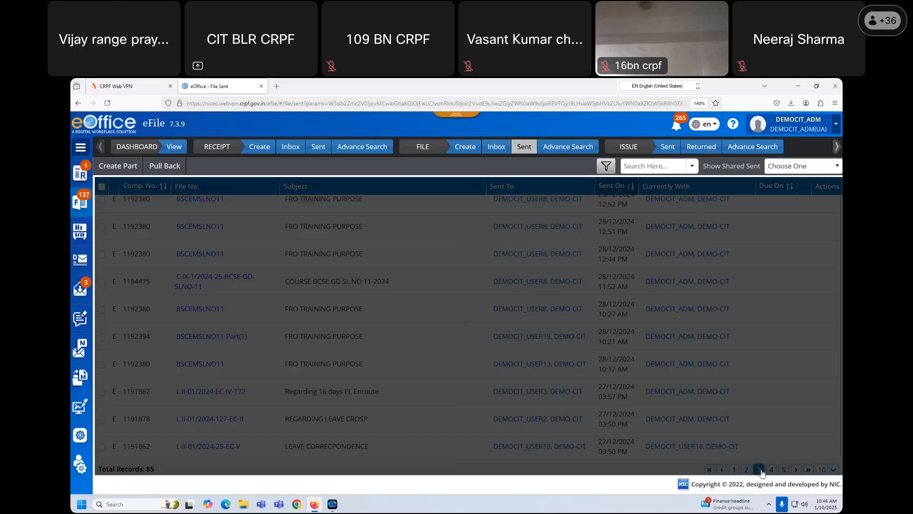
drag(151, 364, 122, 365)
key(ctrl+c)
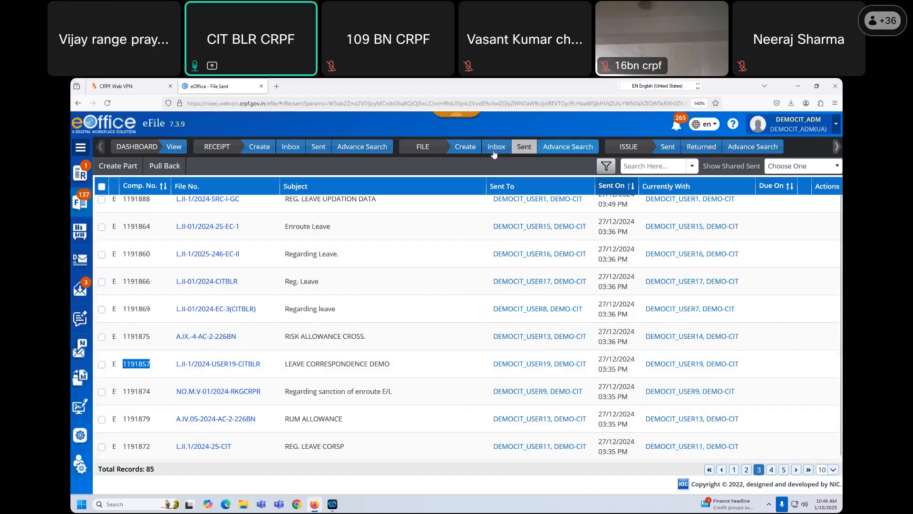
click(568, 147)
- Search Comp. No. 1191857, finding LEAVE CORRESPONDENCE DEMO located at File/Parked
click(179, 191)
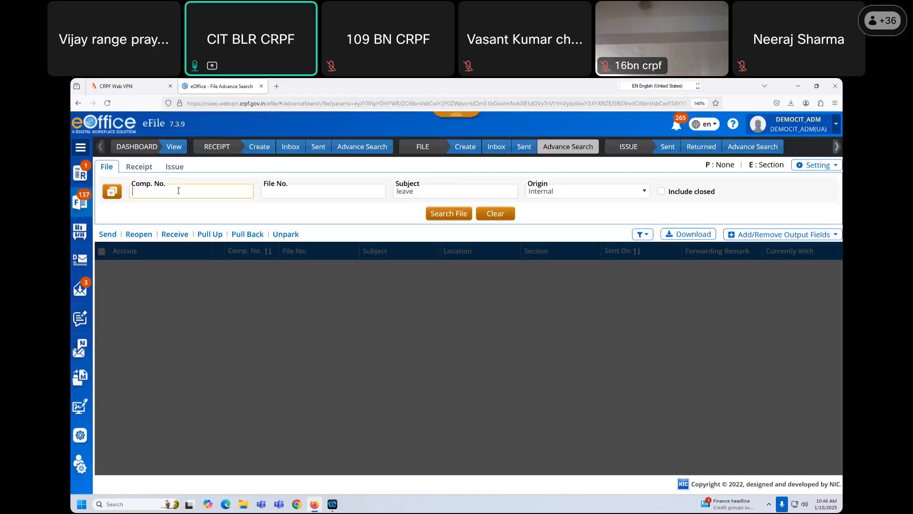
key(ctrl+v)
click(464, 216)
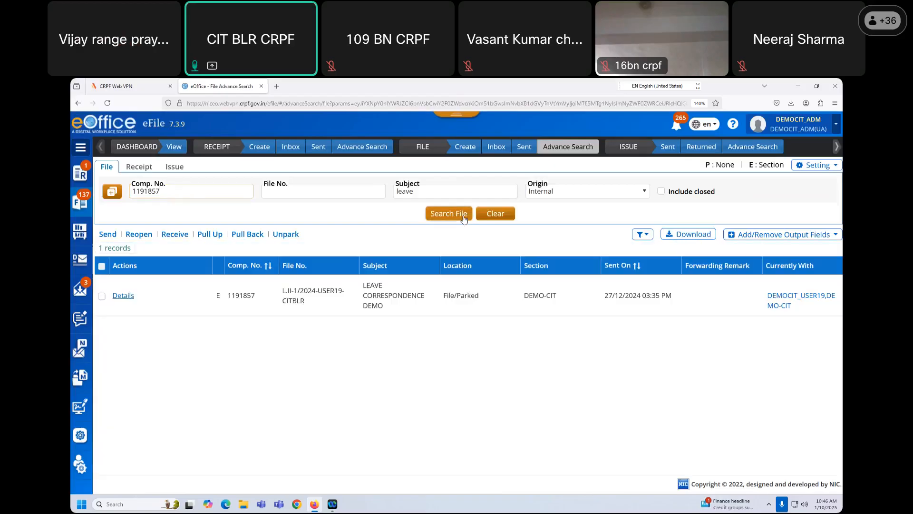
double_click(449, 297)
drag(490, 298, 442, 297)
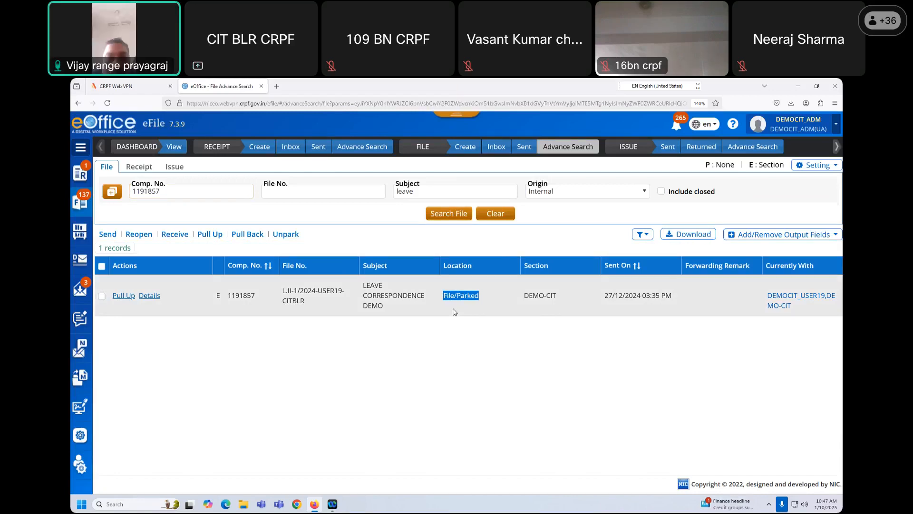
click(397, 237)
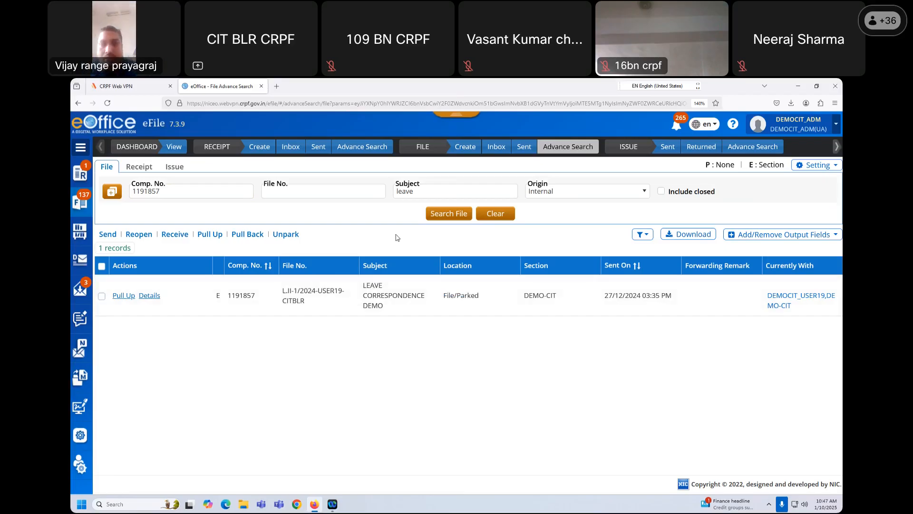
- Erase 1191857 from the Comp. No. search box
click(199, 194)
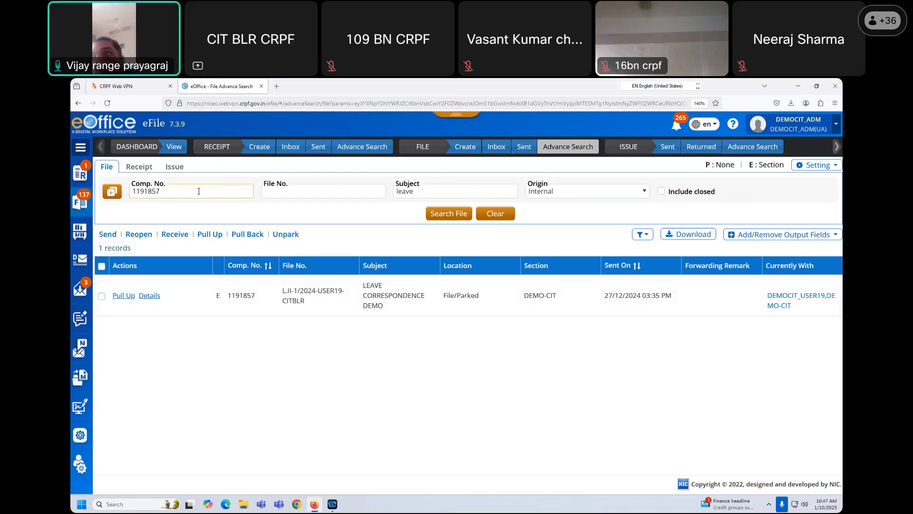
key(shift+Left)
key(shift+Left)
key(shift+Left)
key(shift+Left)
key(shift+Left)
key(shift+Left)
key(shift+Left)
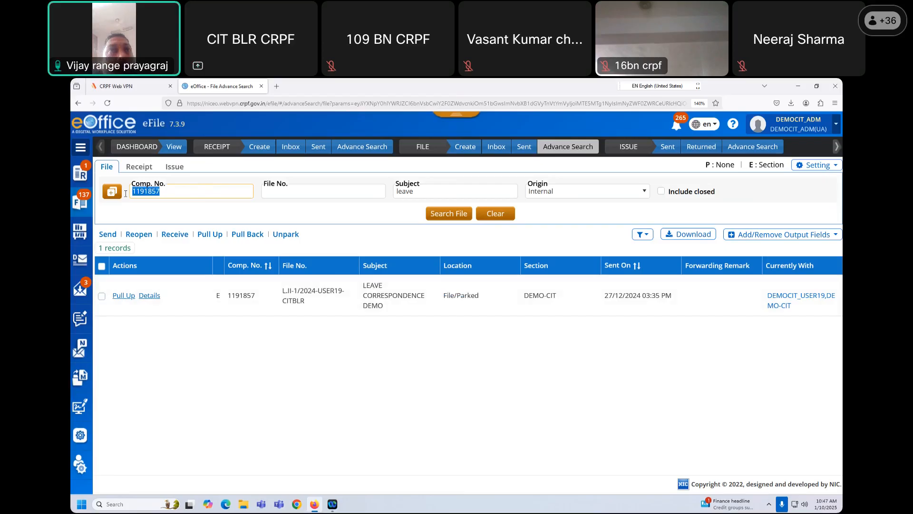
click(195, 215)
click(189, 192)
key(BackSpace)
key(BackSpace)
key(BackSpace)
key(BackSpace)
key(BackSpace)
key(BackSpace)
key(BackSpace)
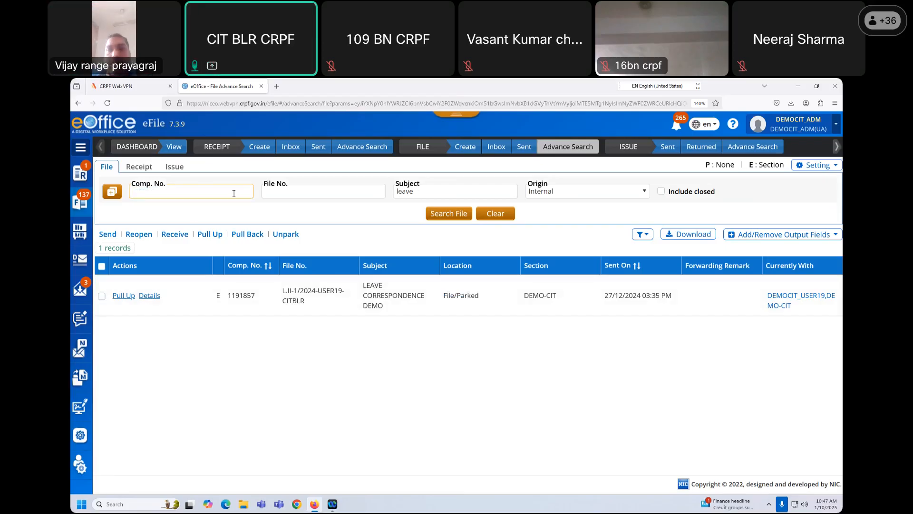
- Clear the 'leave' Subject filter and bring up the search scope settings
double_click(422, 192)
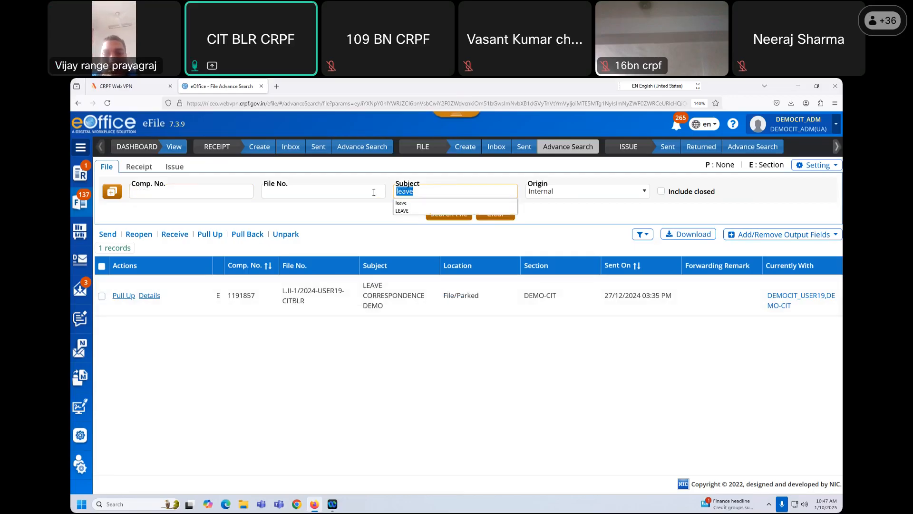
key(BackSpace)
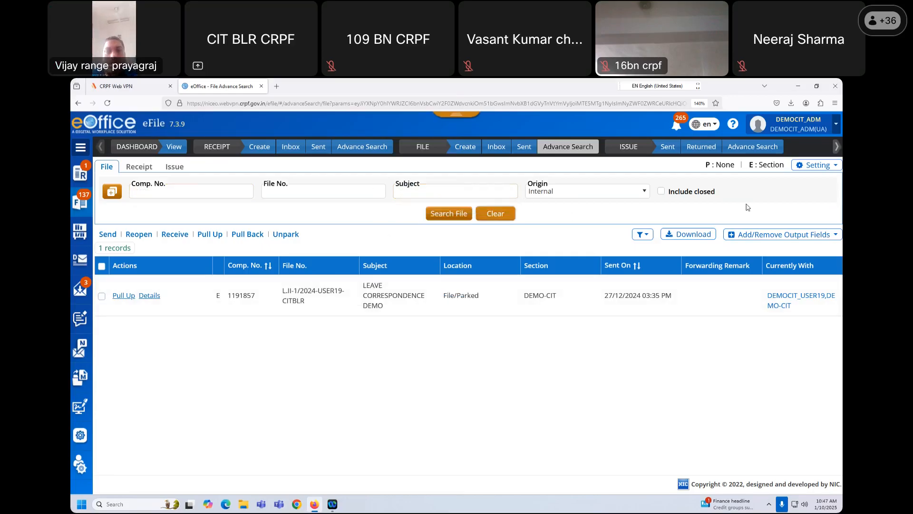
click(813, 170)
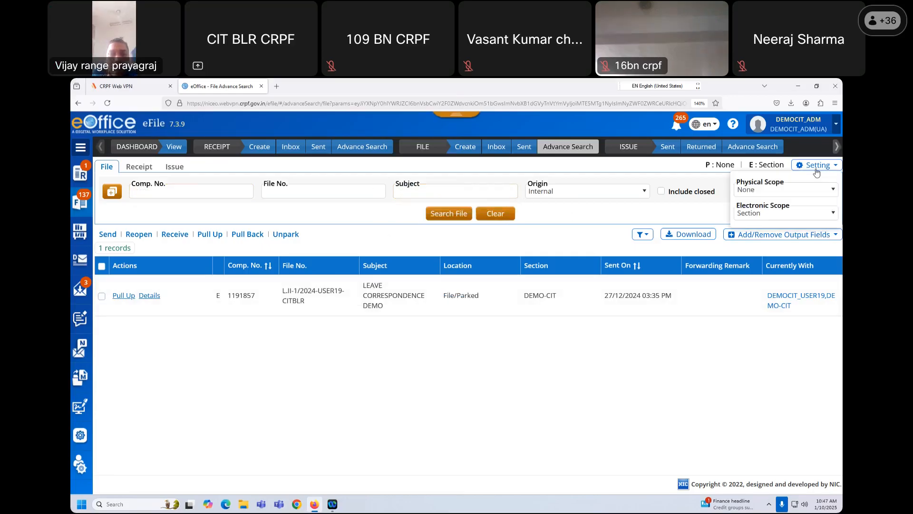
click(829, 168)
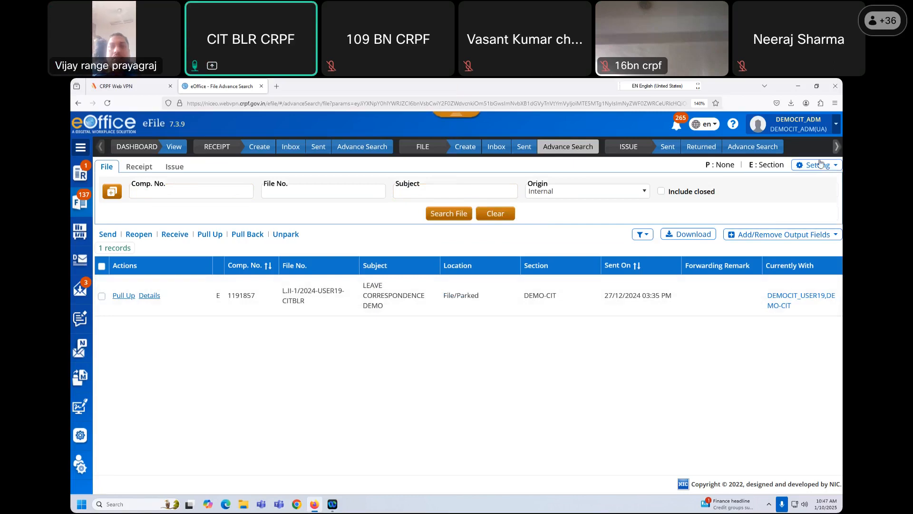
click(822, 166)
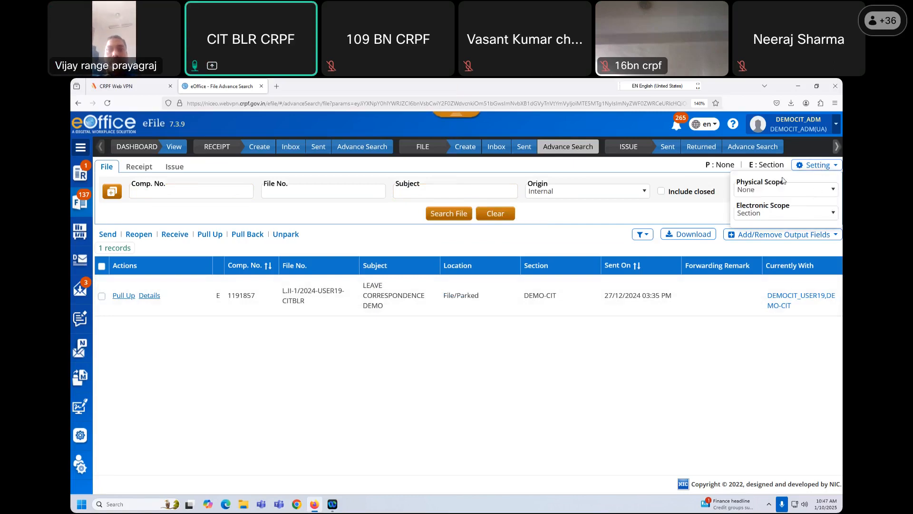
- Set both Physical Scope and Electronic Scope to Global
click(833, 190)
click(745, 205)
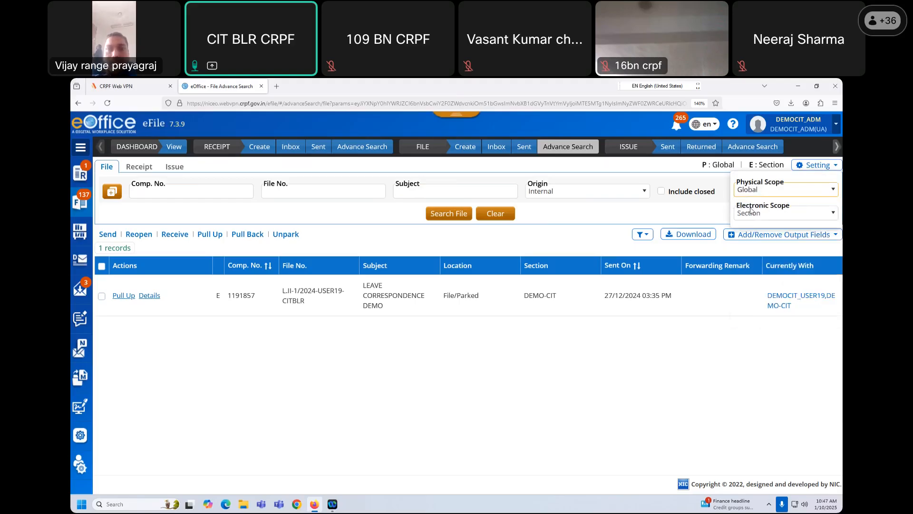
click(826, 216)
click(756, 227)
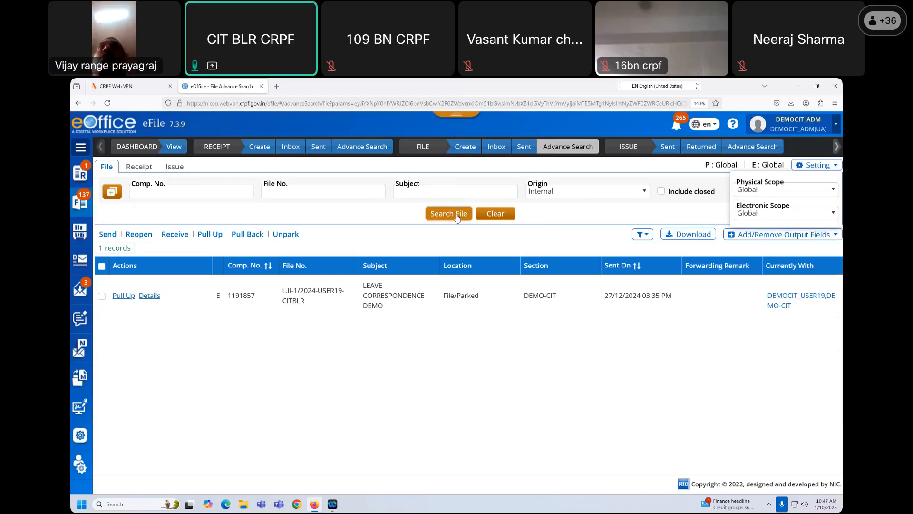
click(209, 190)
click(677, 180)
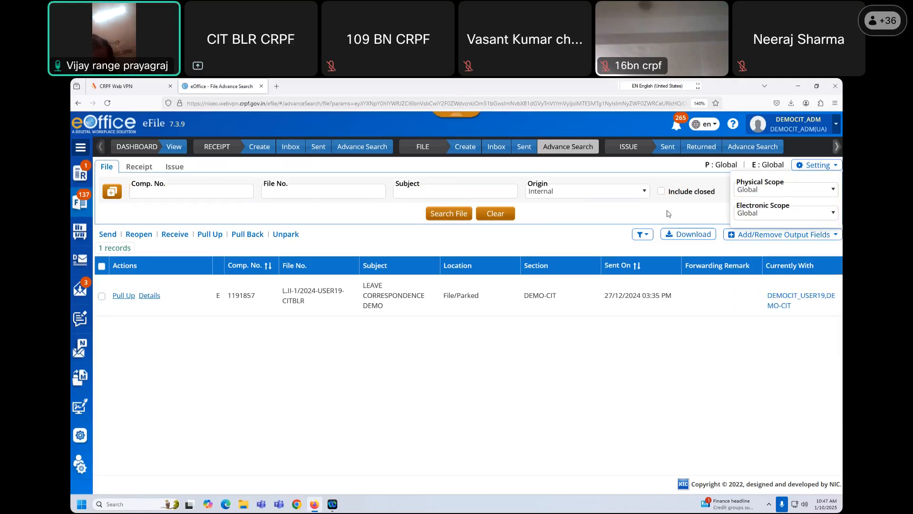
click(836, 166)
click(836, 166)
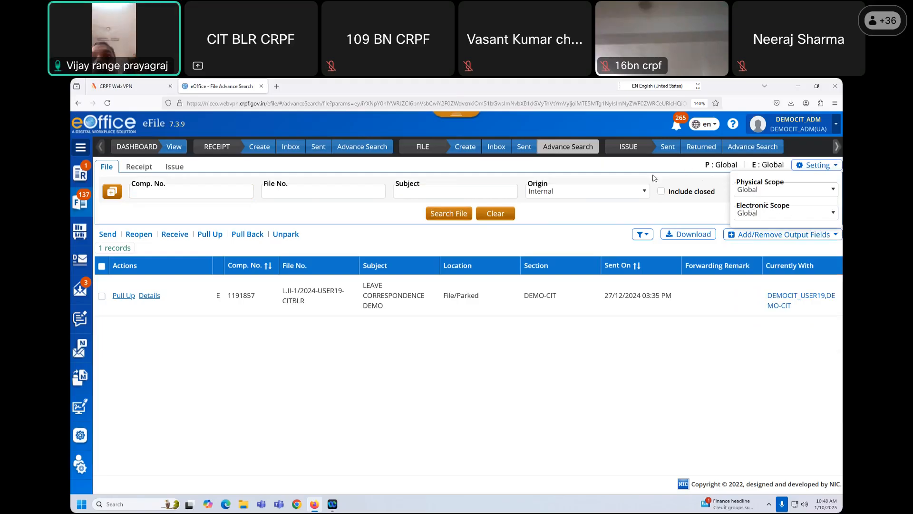
click(200, 197)
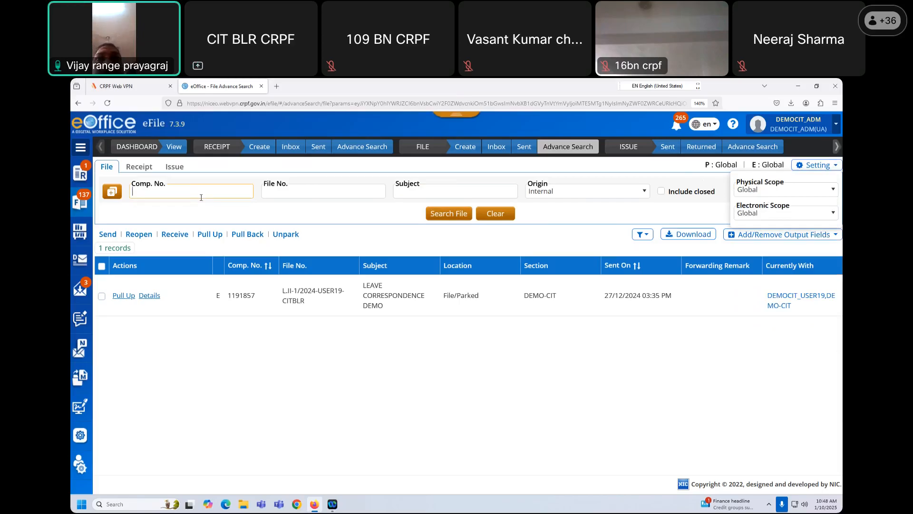
text(1191857)
click(446, 214)
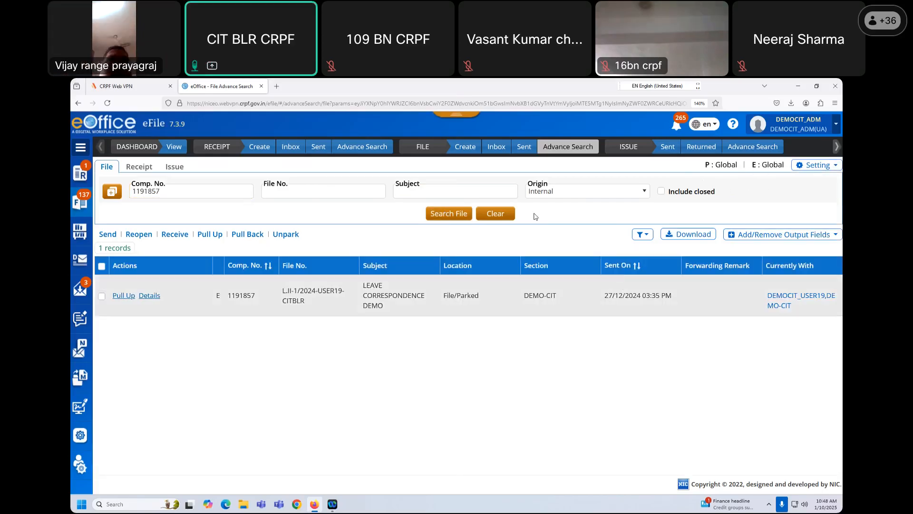
drag(192, 194, 132, 191)
click(177, 191)
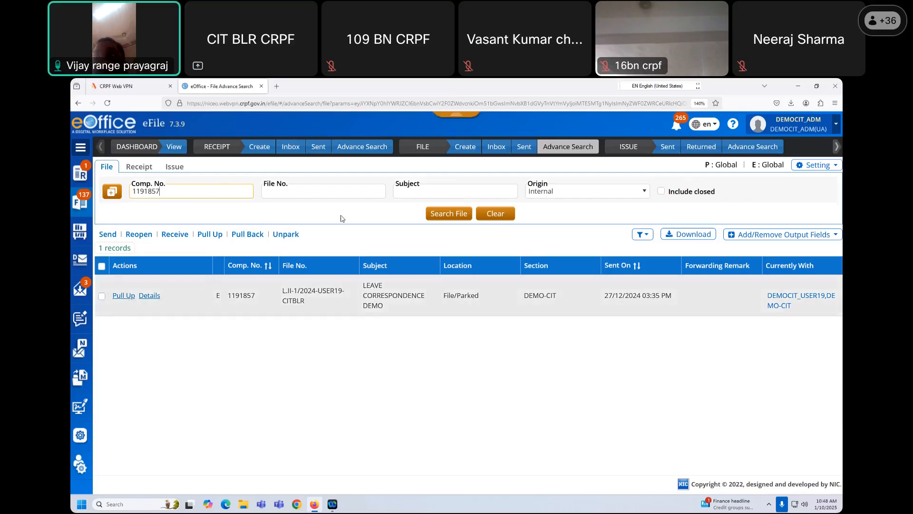
click(388, 220)
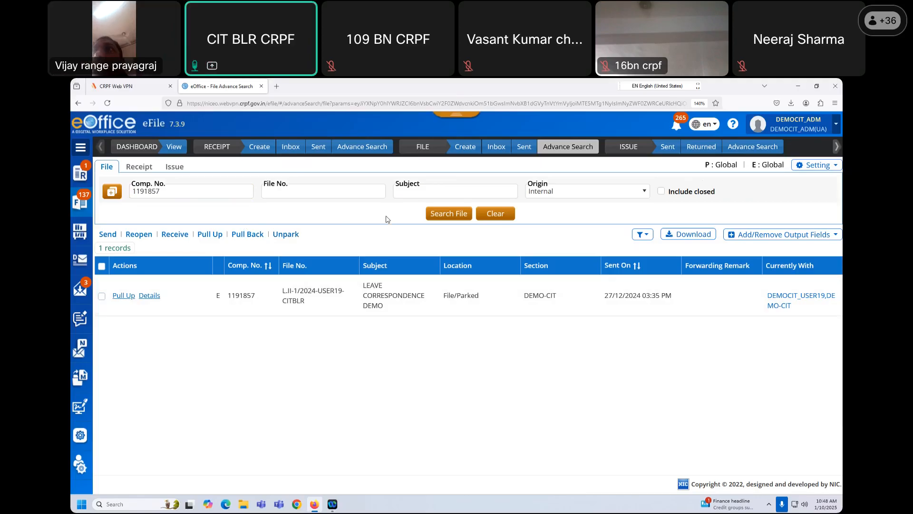
click(124, 295)
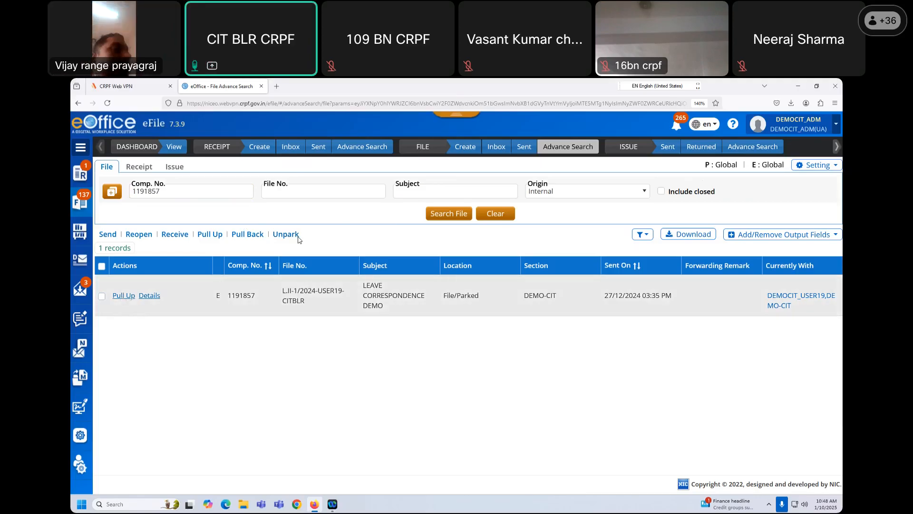
click(475, 174)
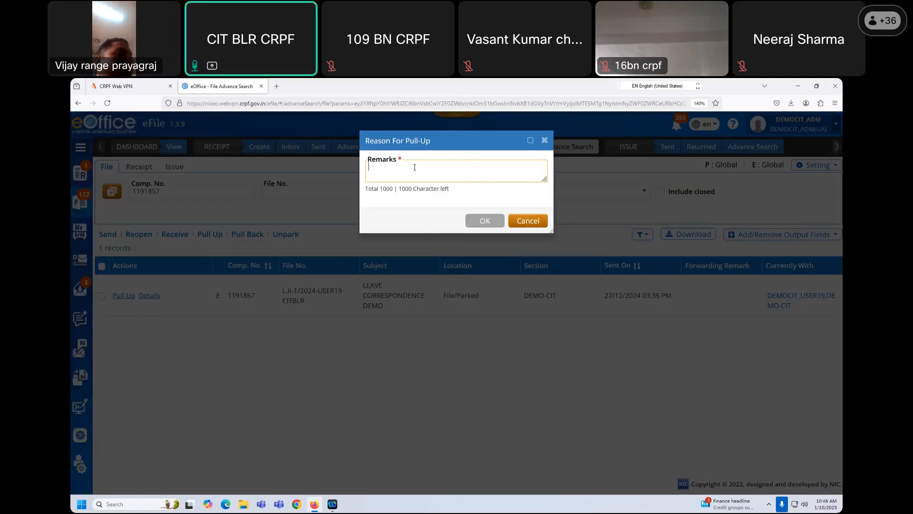
click(545, 141)
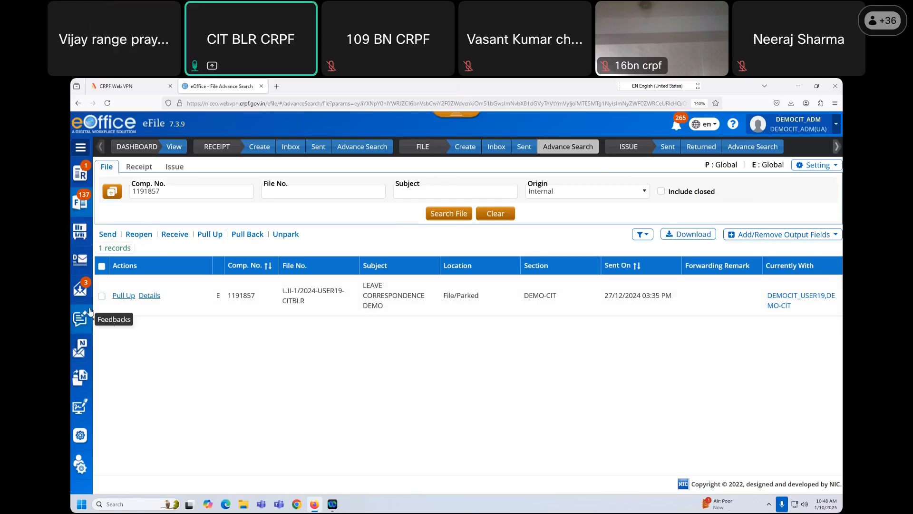
click(491, 150)
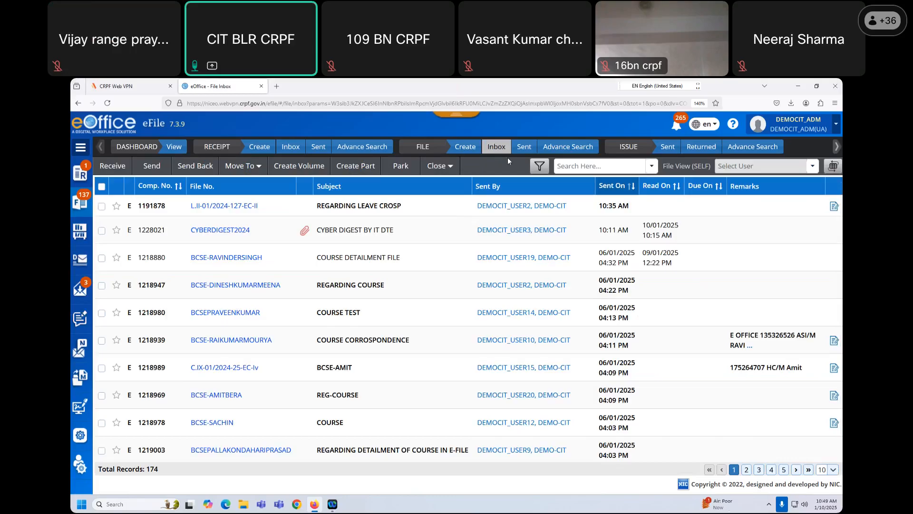
- Open file L.II-01/2024-127-EC-II from the inbox and start a new draft
click(208, 208)
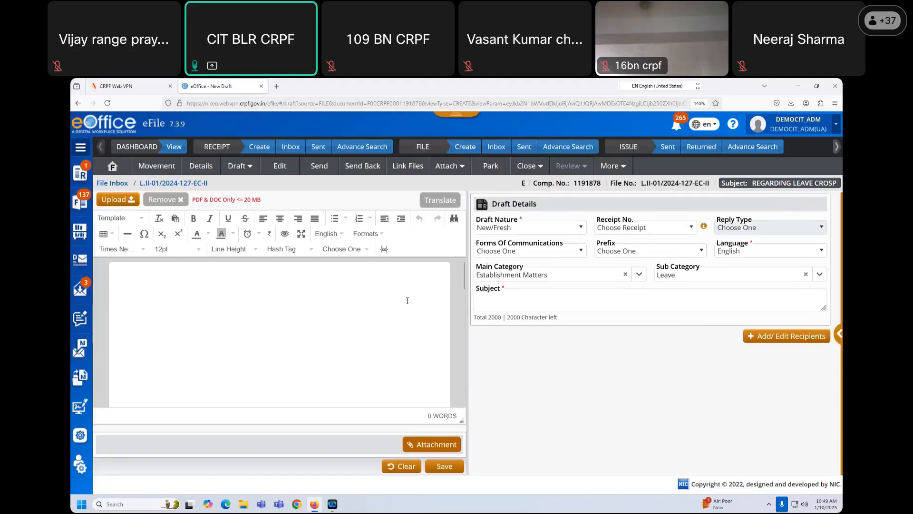
click(122, 172)
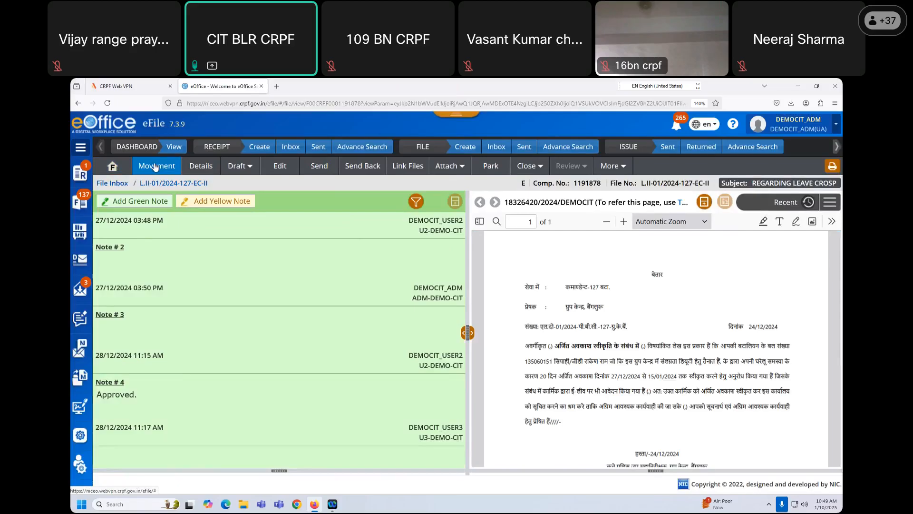
click(249, 166)
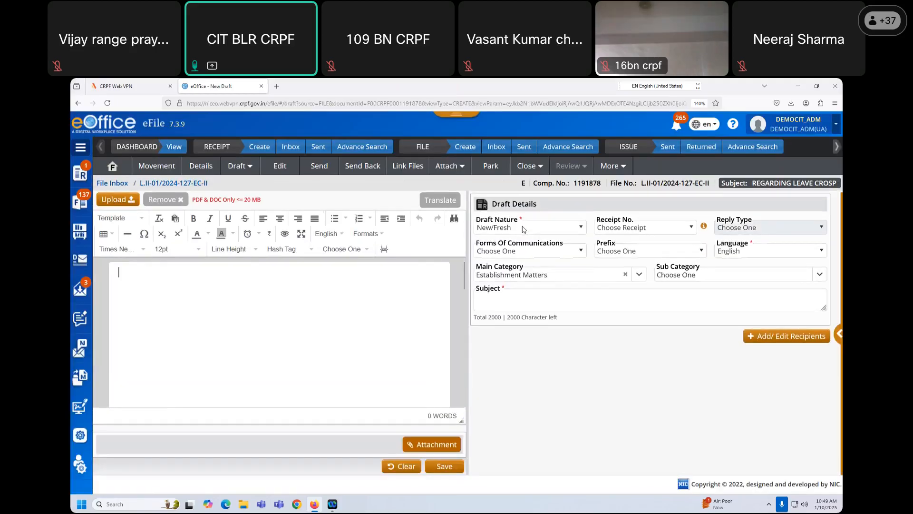
- Write placeholder body text 'fgyf hu g' and 'fh fx bf bf bf b' on two lines
click(524, 228)
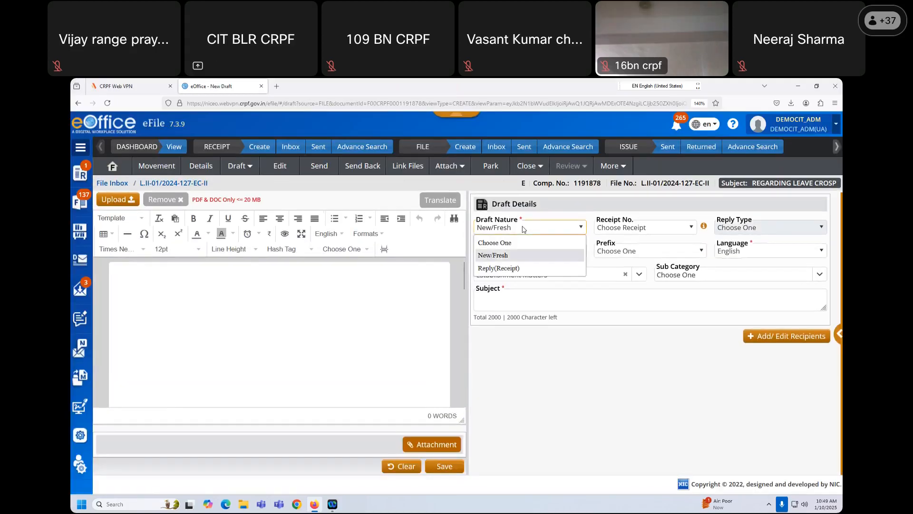
click(373, 304)
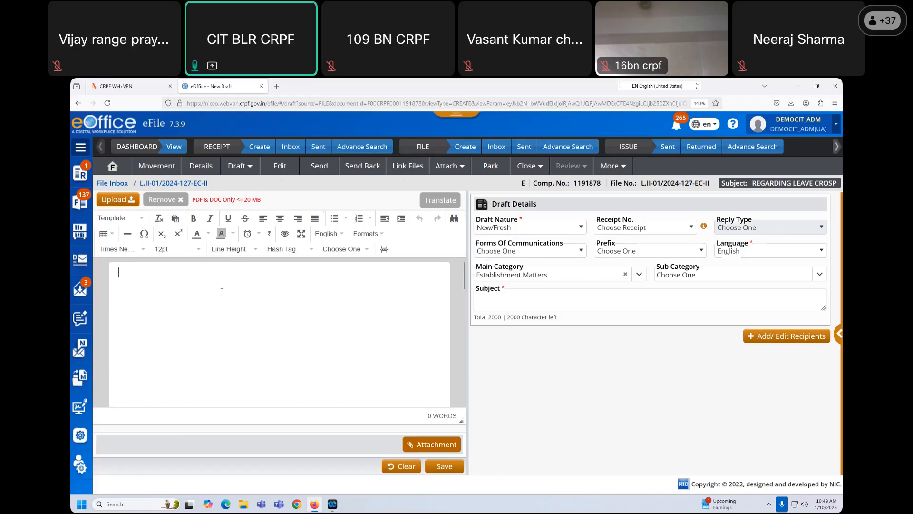
text(fgyf hu g)
key(Return)
text(fh fx bf bf bf b)
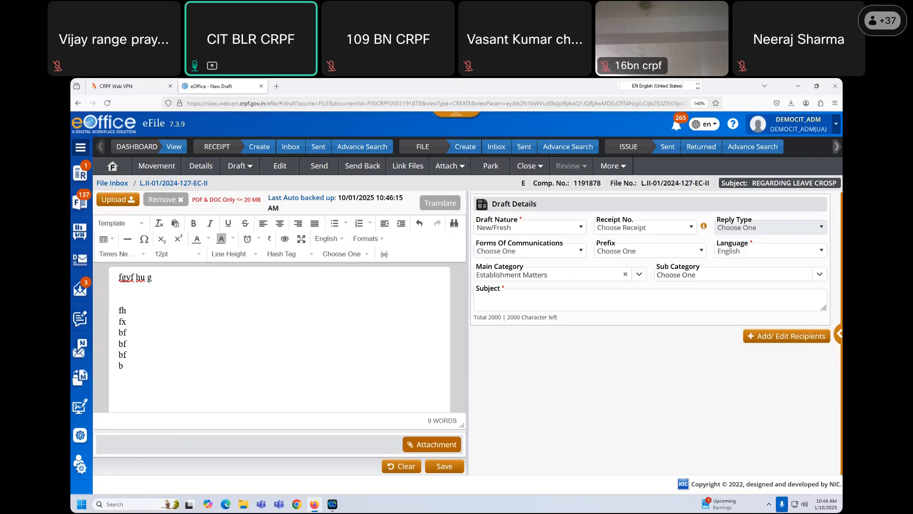
- Make the draft a Reply(Receipt) to 18326420/2024/DEMOCIT, adding the receipt as attachment LEAVE.pdf
click(548, 228)
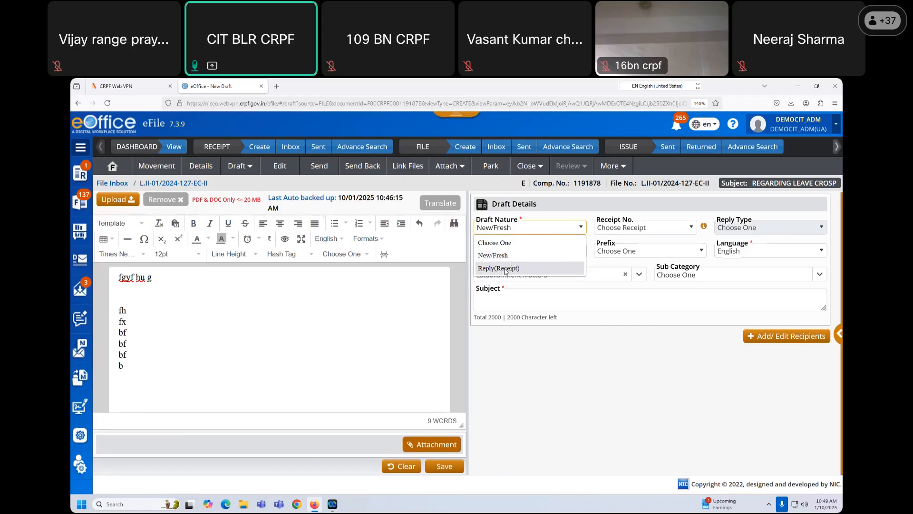
click(505, 269)
click(678, 228)
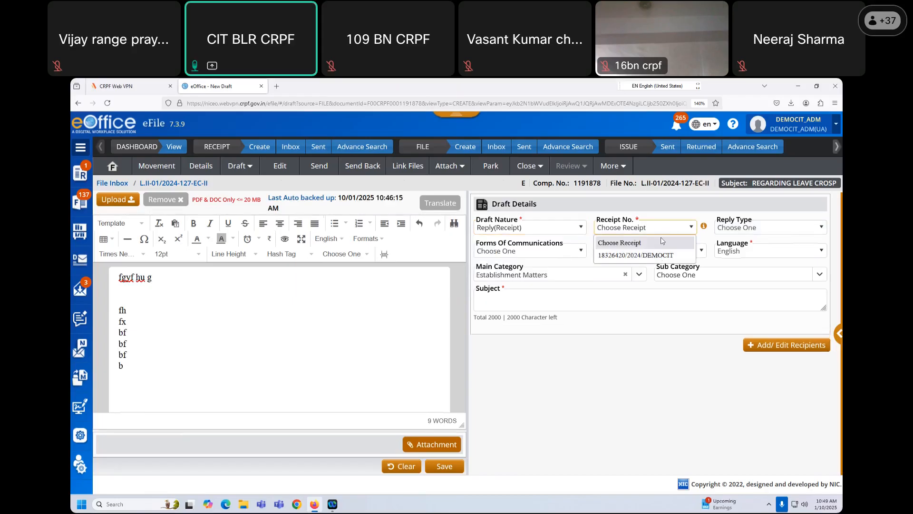
click(634, 255)
drag(605, 241, 673, 246)
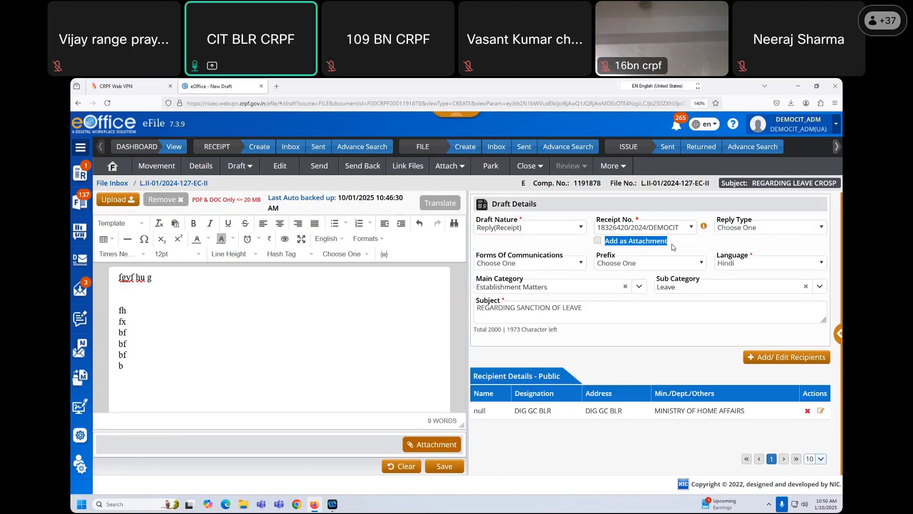
click(673, 247)
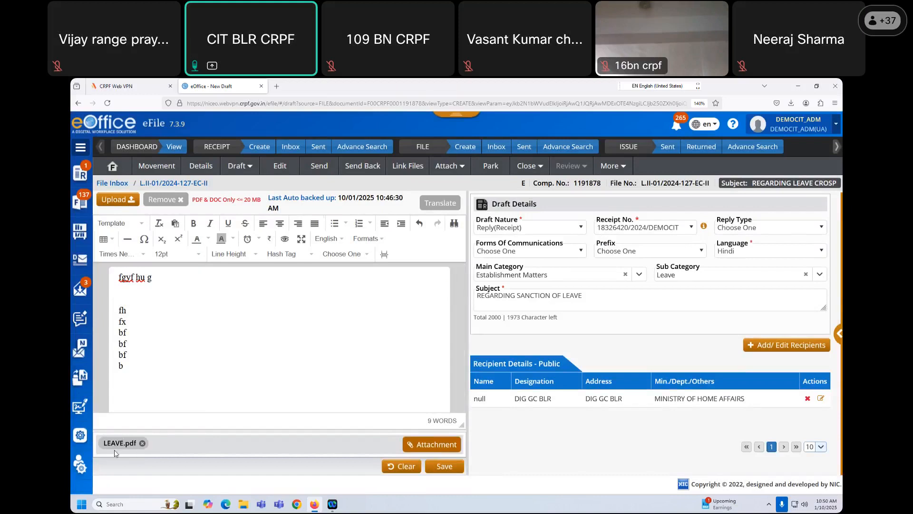
- Remove, re-add, then remove again the LEAVE.pdf receipt attachment
click(143, 443)
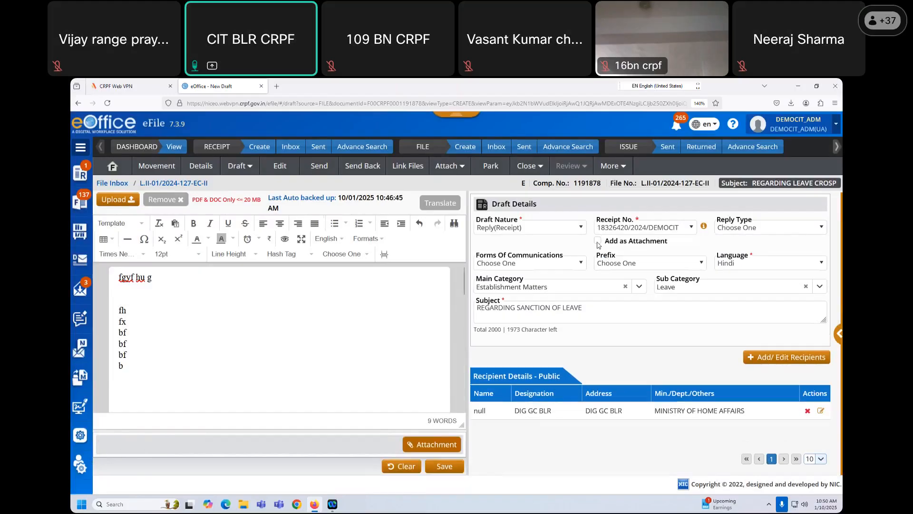
click(598, 242)
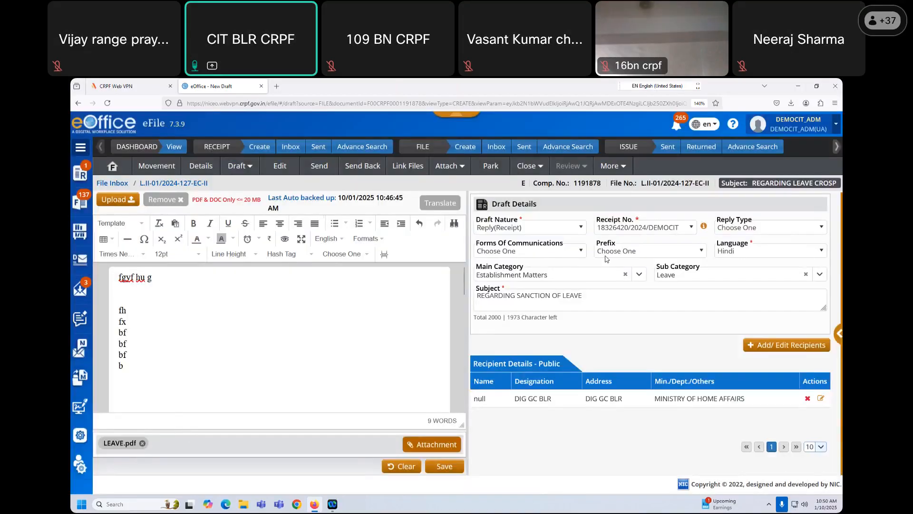
click(141, 443)
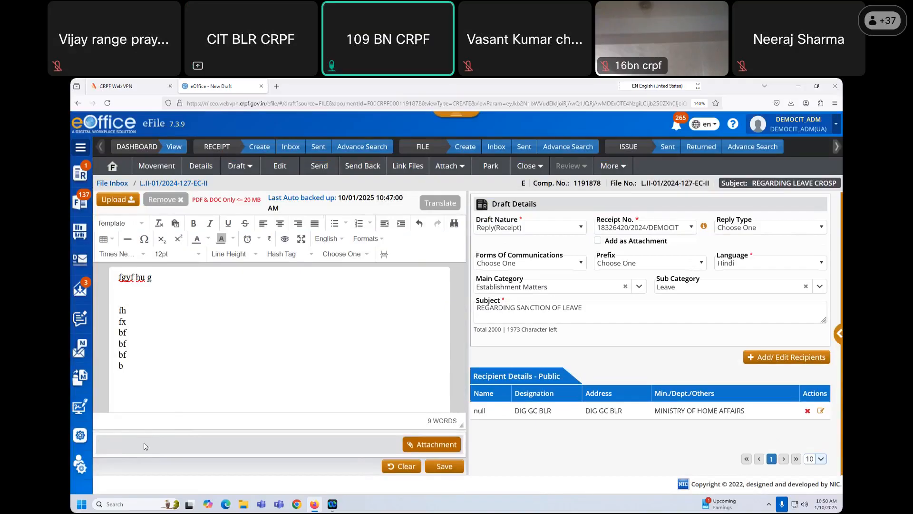
- Check the Receipt No. choices without changing them, then return to the file's notes and receipt view
click(679, 227)
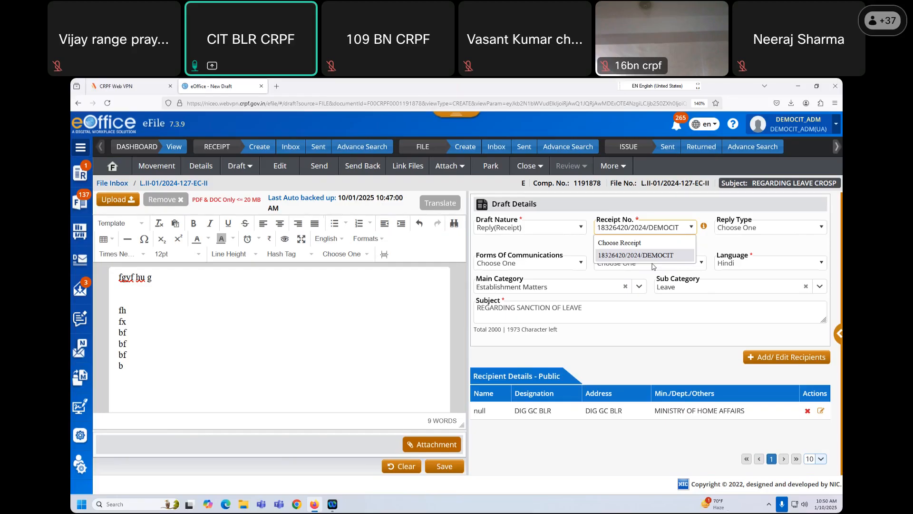
click(624, 339)
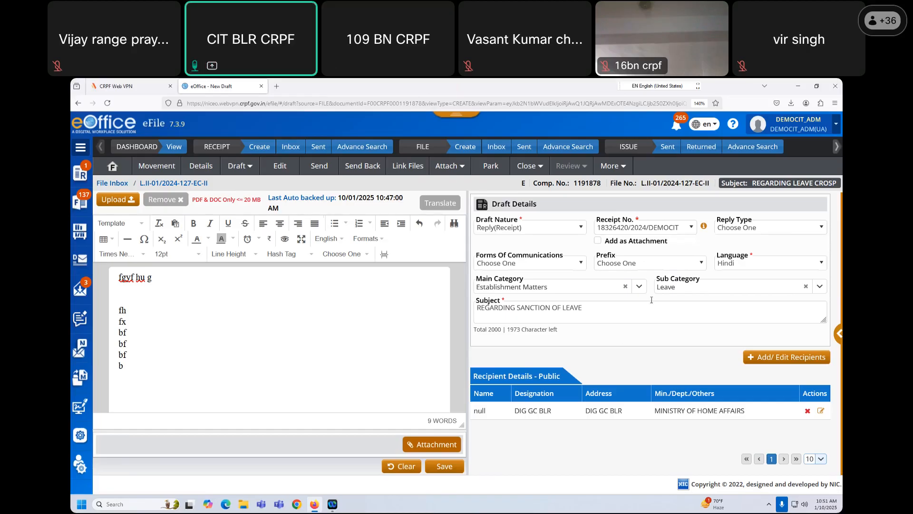
click(654, 227)
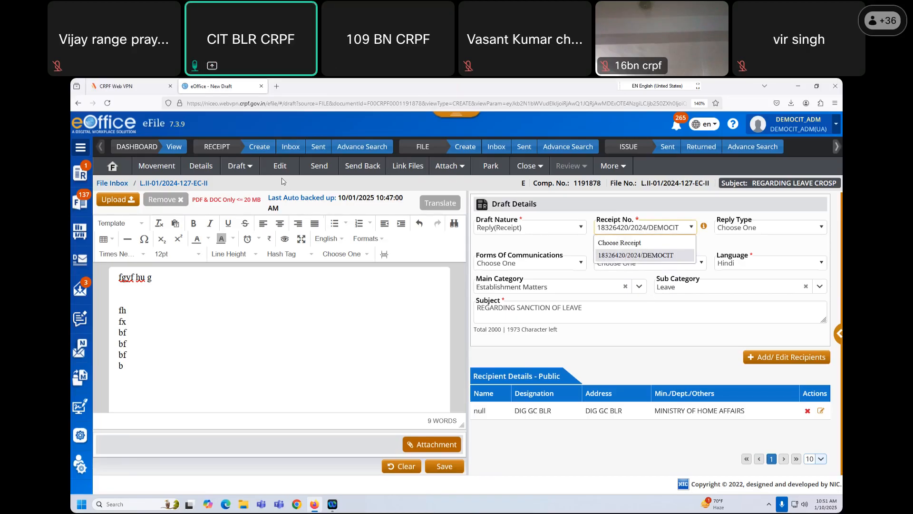
click(113, 166)
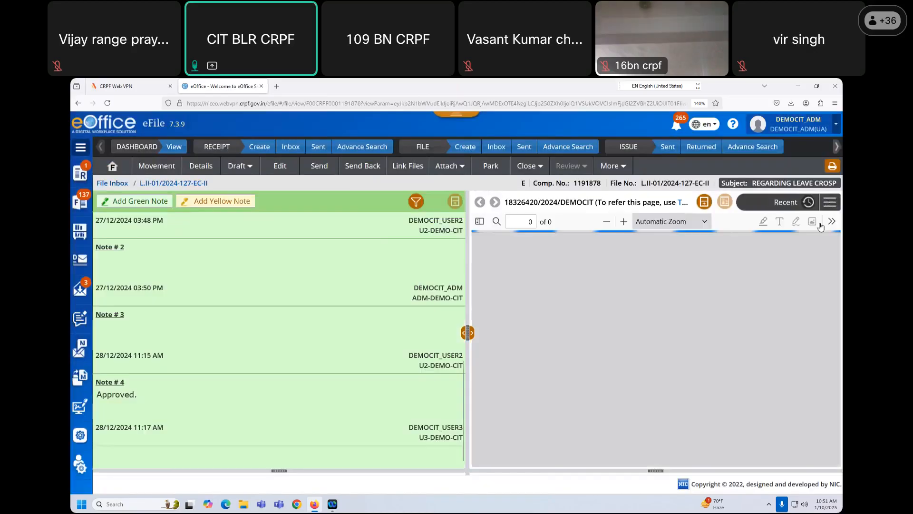
click(831, 202)
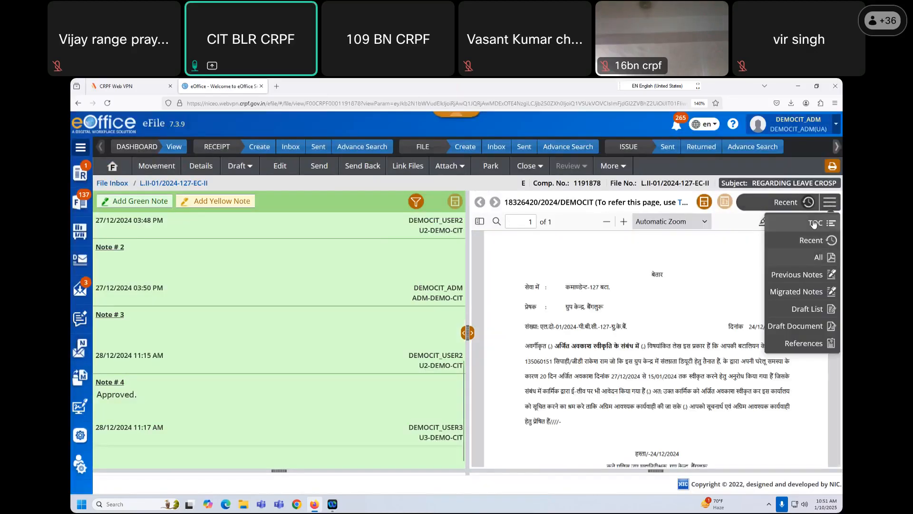
- Show the file's Table of Correspondences listing receipt 18326420/2024/DEMOCIT
click(815, 224)
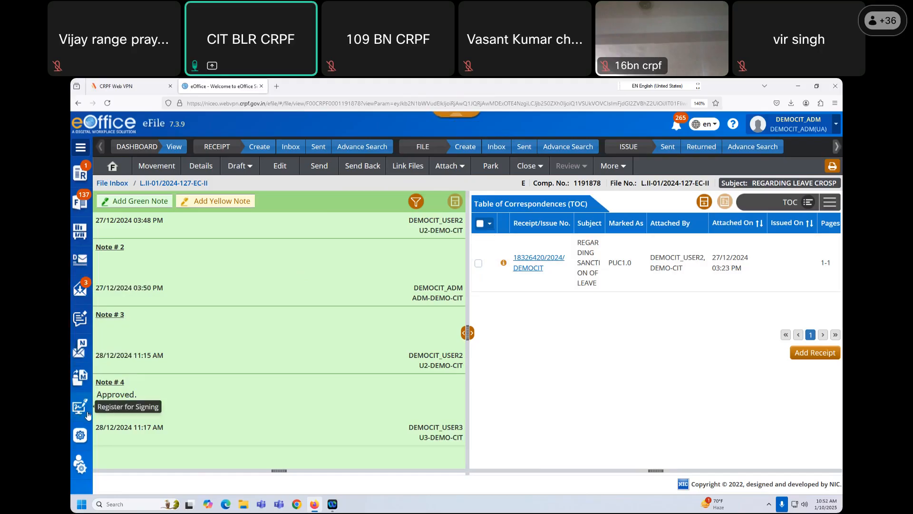
click(80, 438)
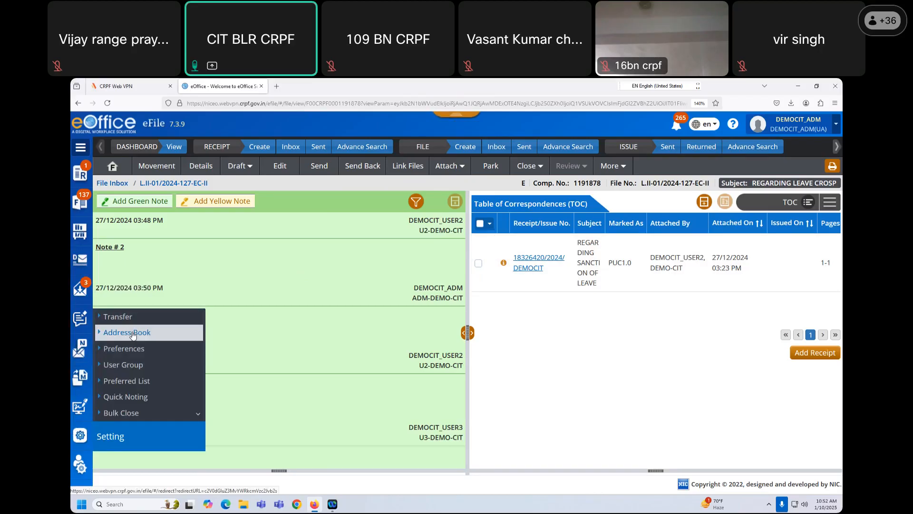
- Open the User Group List from settings and reload it, showing 0 records
click(126, 366)
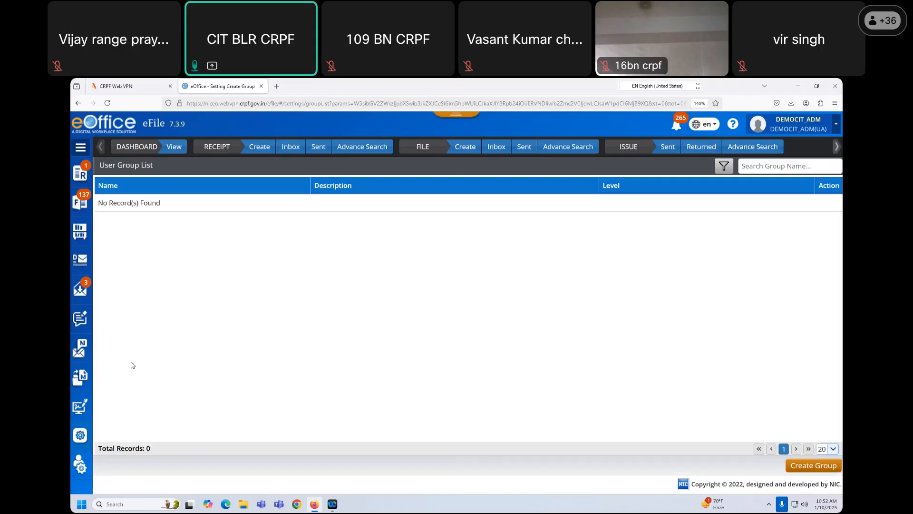
click(79, 442)
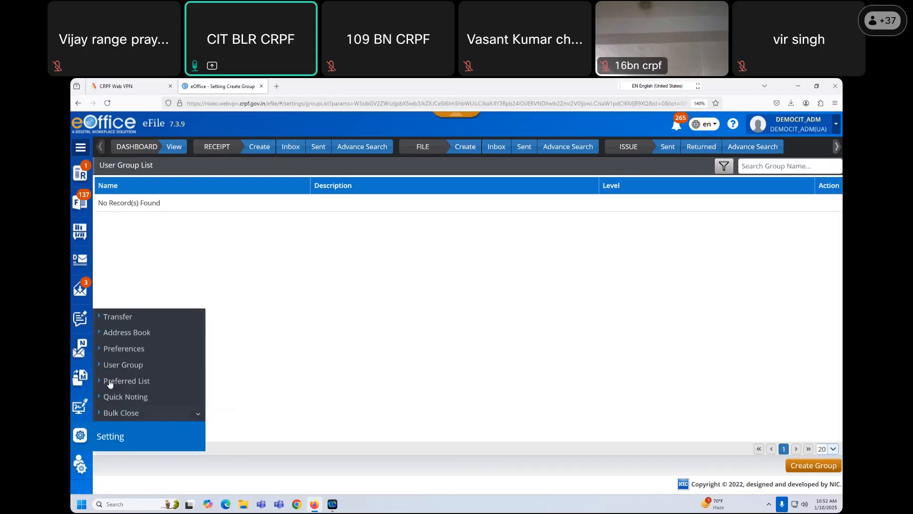
click(135, 365)
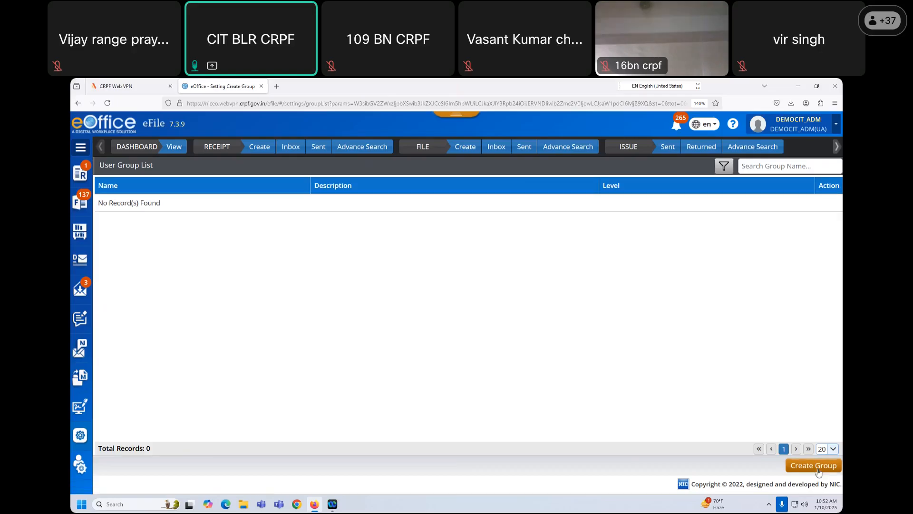
- Create and save a Section-scope user group COY ID with description ALL COY ID
click(816, 466)
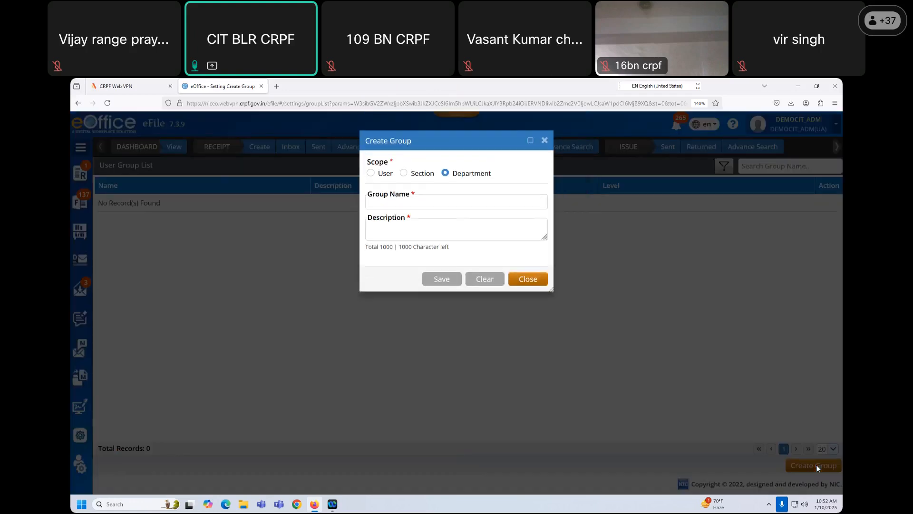
click(371, 174)
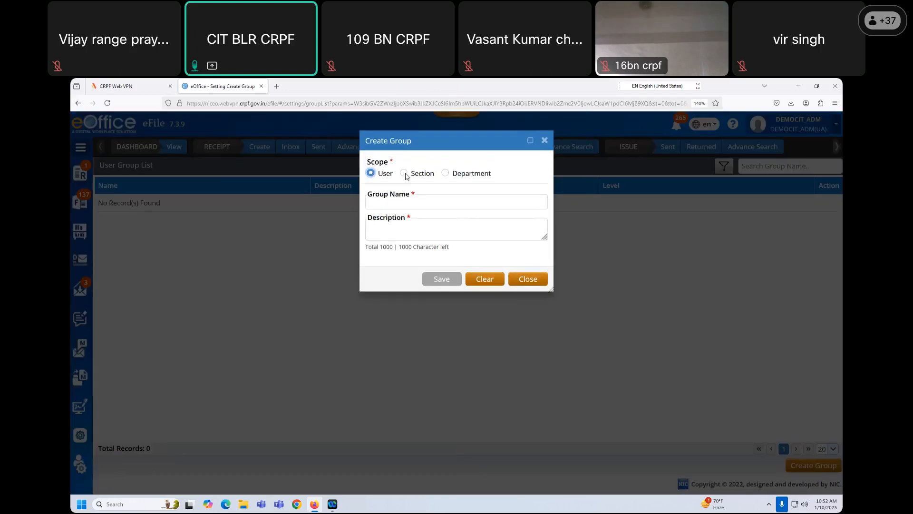
click(404, 173)
click(445, 173)
click(371, 173)
click(404, 173)
click(406, 202)
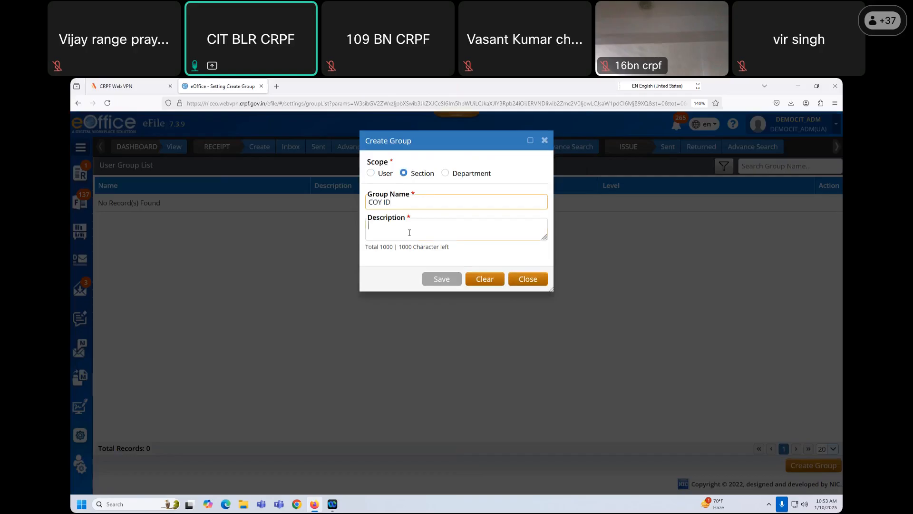
text(ALL COY ID)
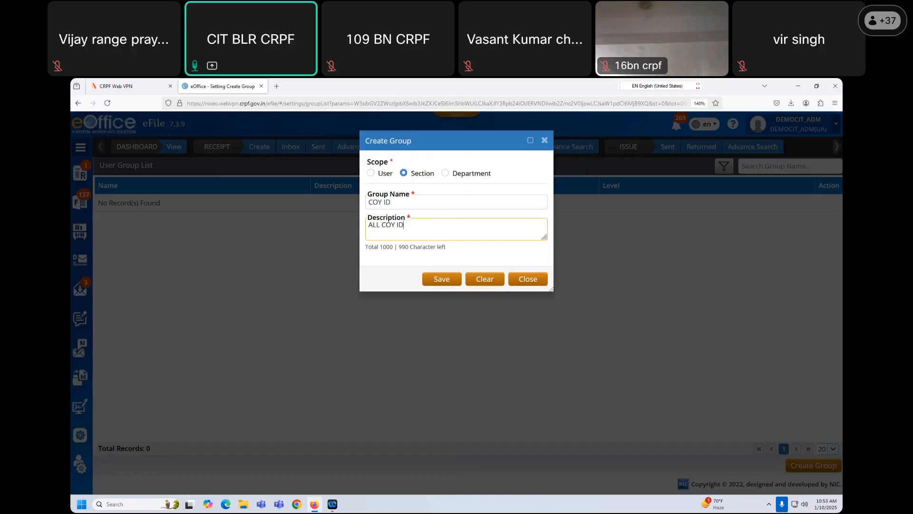
click(451, 280)
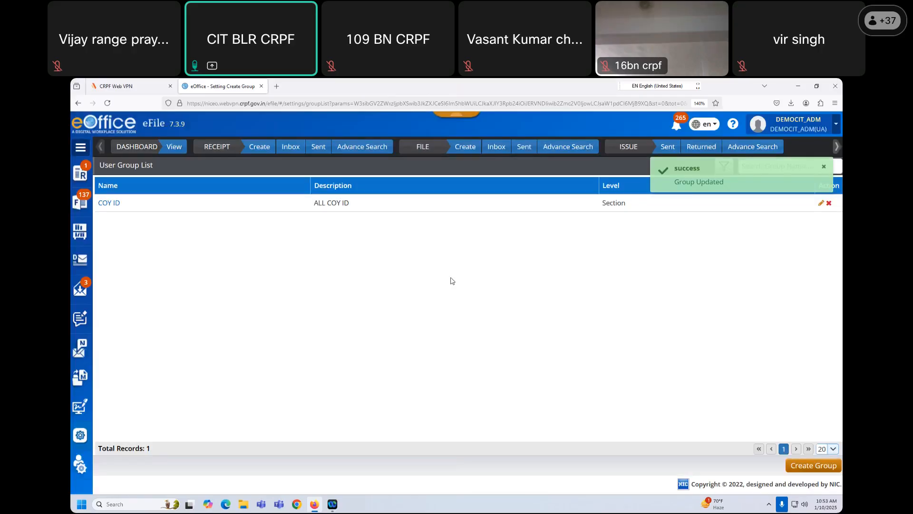
drag(314, 204, 351, 209)
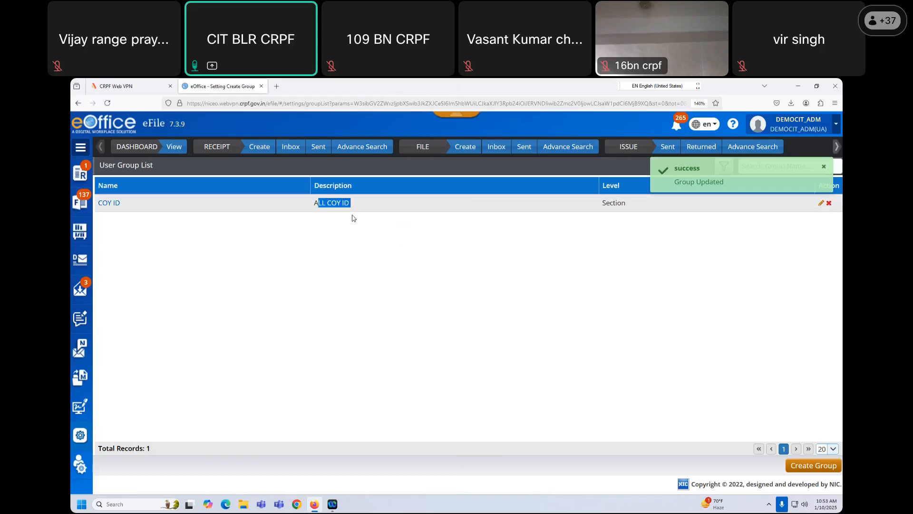
click(344, 238)
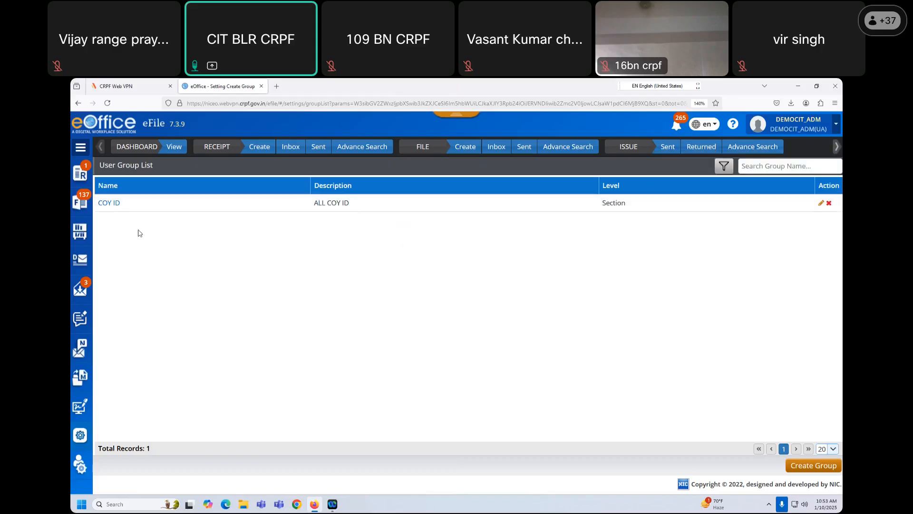
- Open Add Users for COY ID, search USER5 and tick the DEMO-CIT user
click(115, 208)
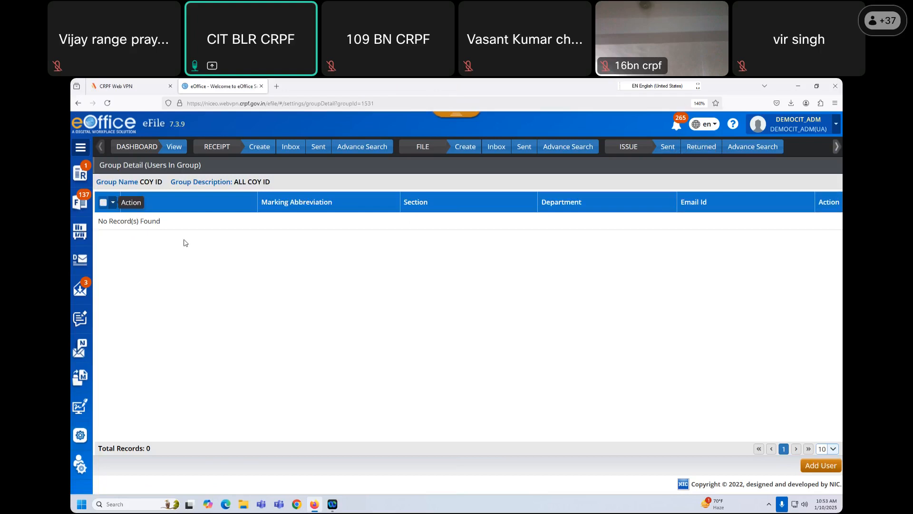
click(820, 467)
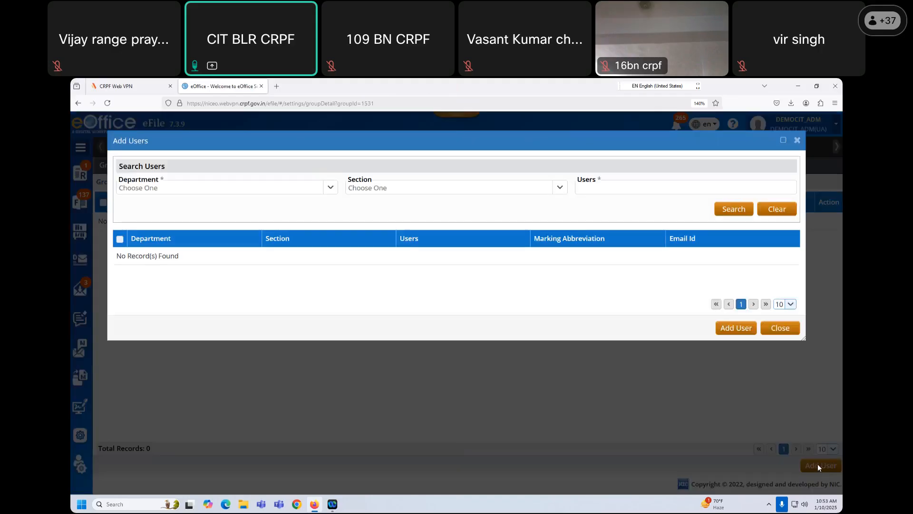
click(304, 192)
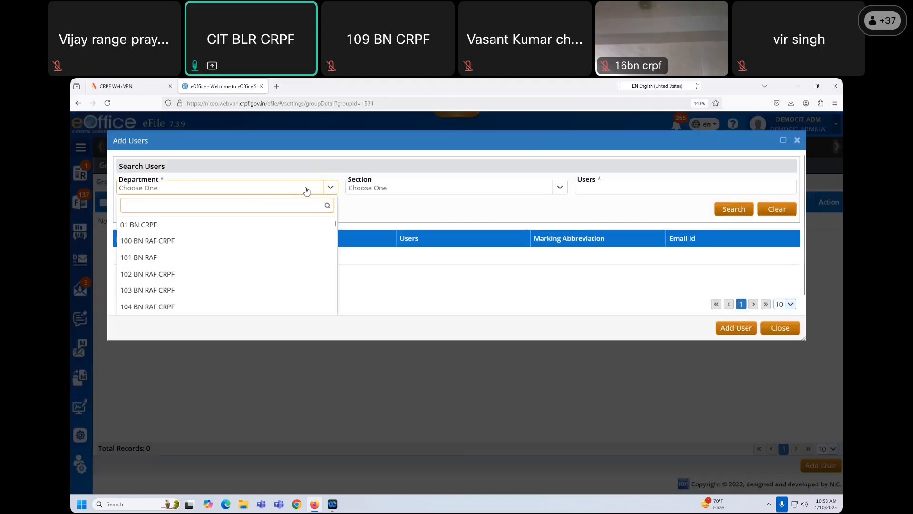
click(306, 189)
click(588, 186)
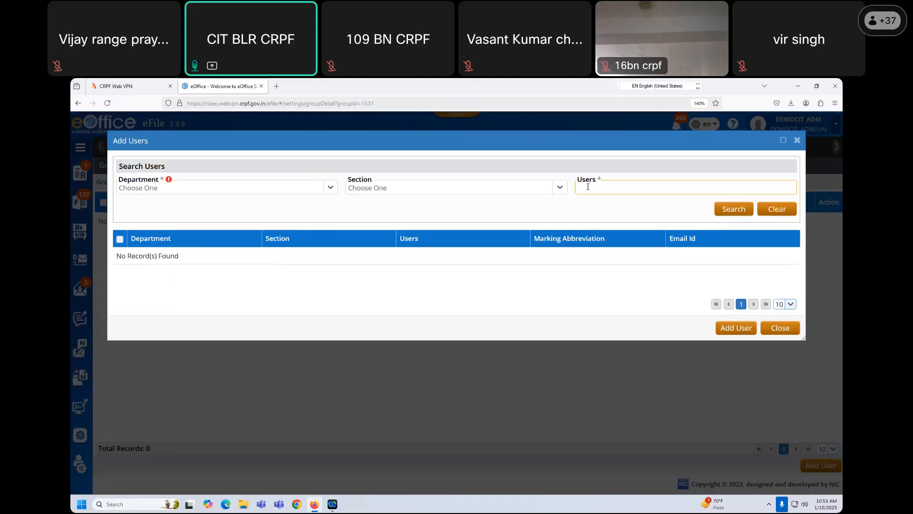
text(USER5)
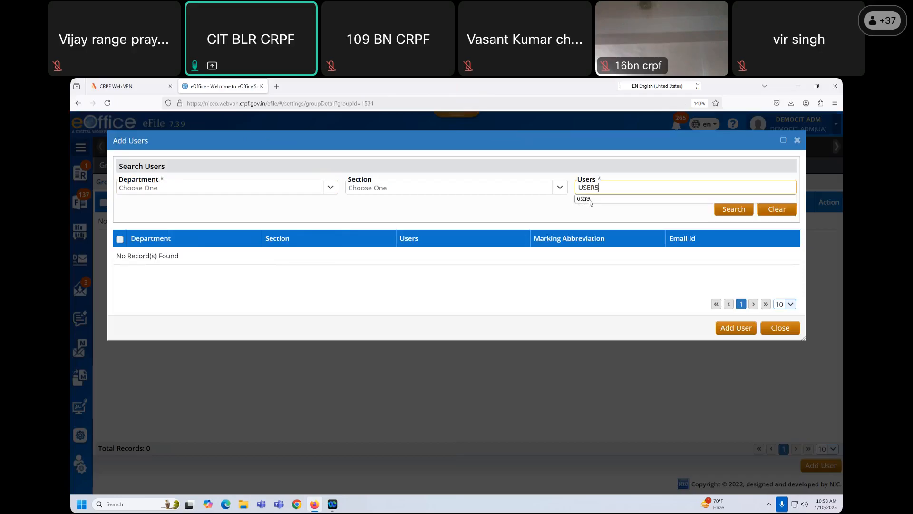
click(621, 200)
click(744, 212)
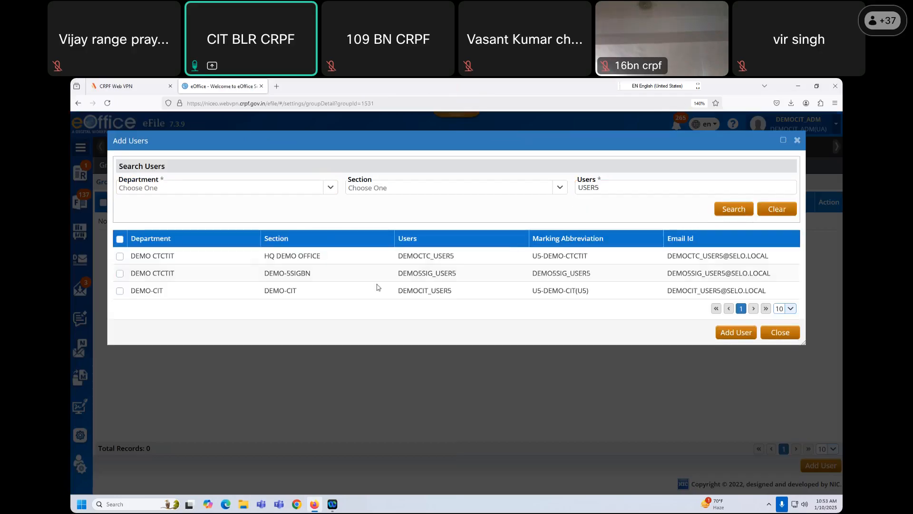
click(119, 290)
- Search USER7 then USER18, tick the DEMO-CIT row, and add the user
click(603, 188)
key(BackSpace)
text(7)
click(726, 211)
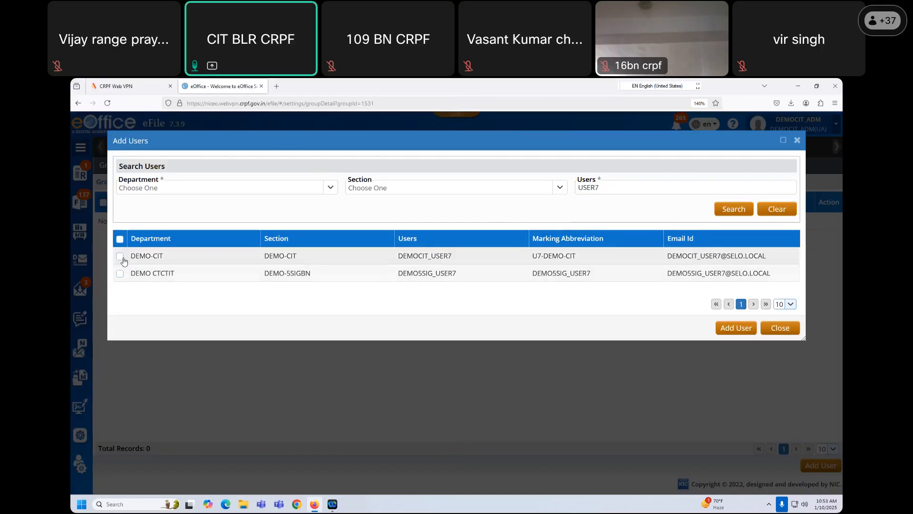
click(604, 189)
key(BackSpace)
text(18)
click(743, 210)
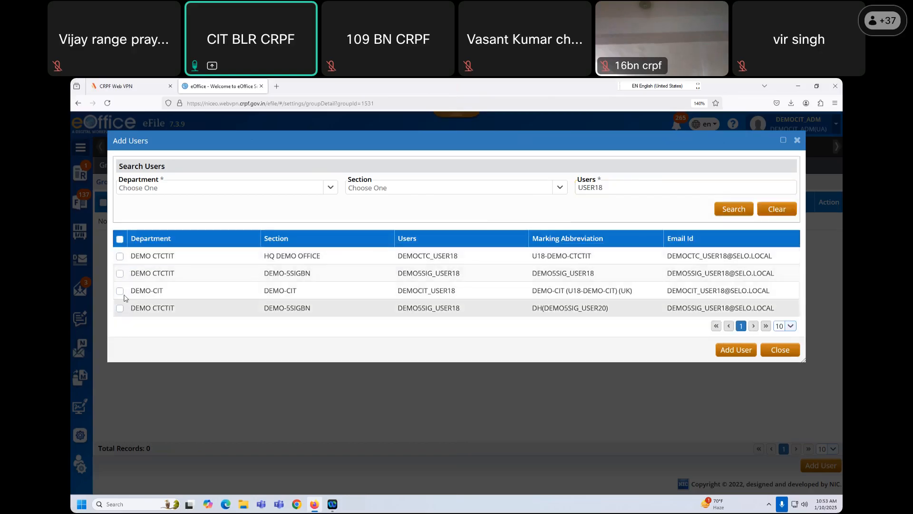
click(120, 290)
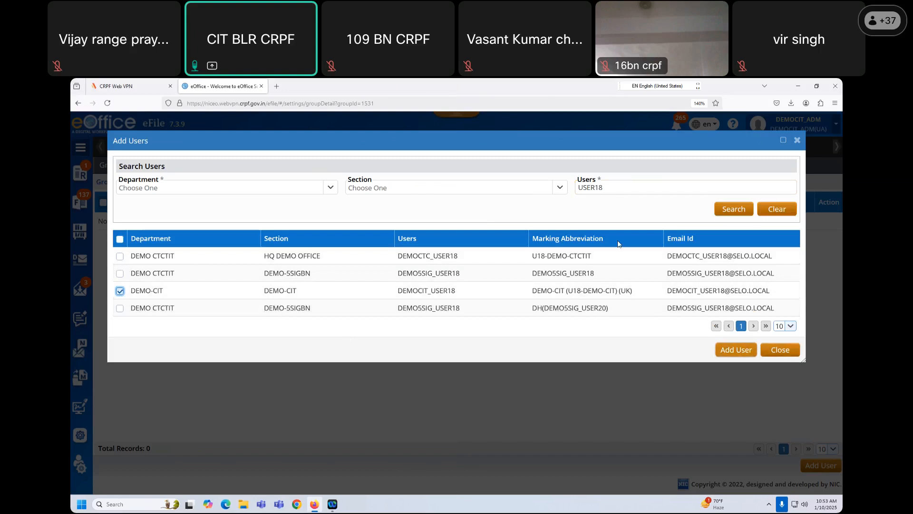
click(737, 351)
- Filter the Add Users search to the DEMO-CIT department
click(250, 188)
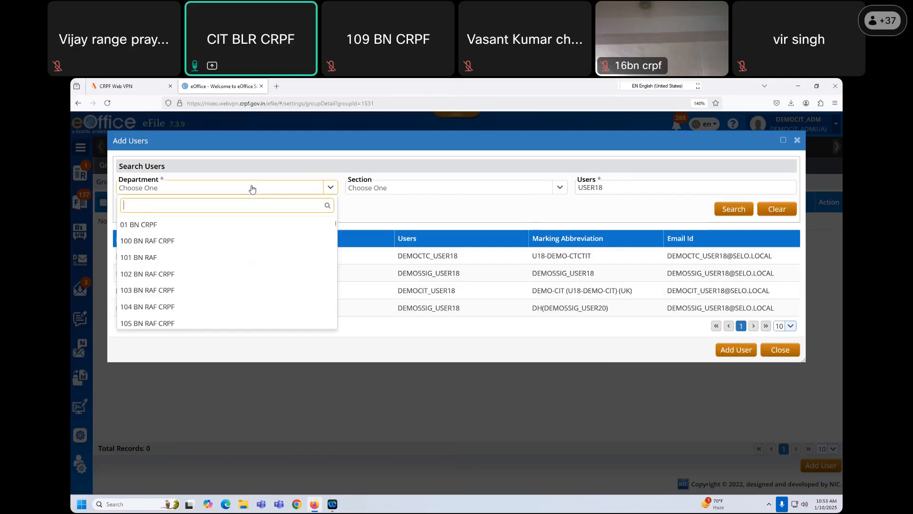
text(COLL)
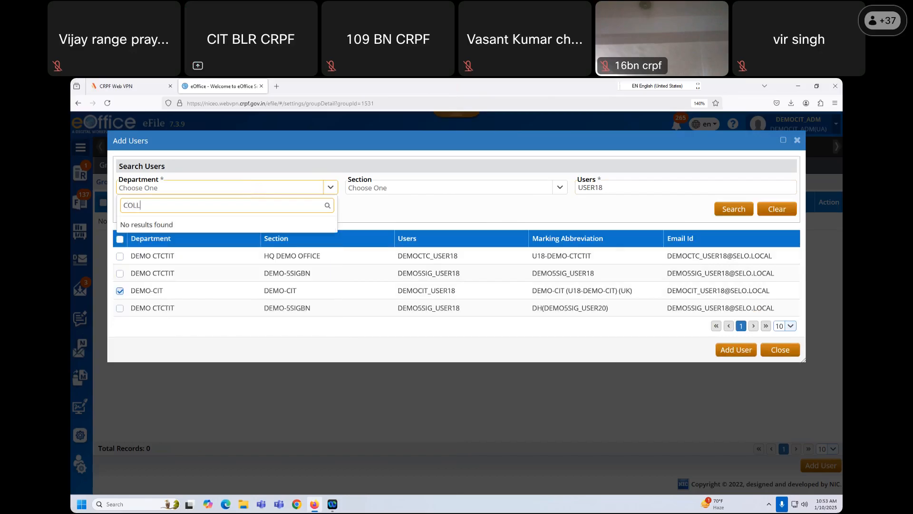
text(GE)
key(BackSpace)
key(BackSpace)
key(BackSpace)
key(BackSpace)
key(BackSpace)
text(IT)
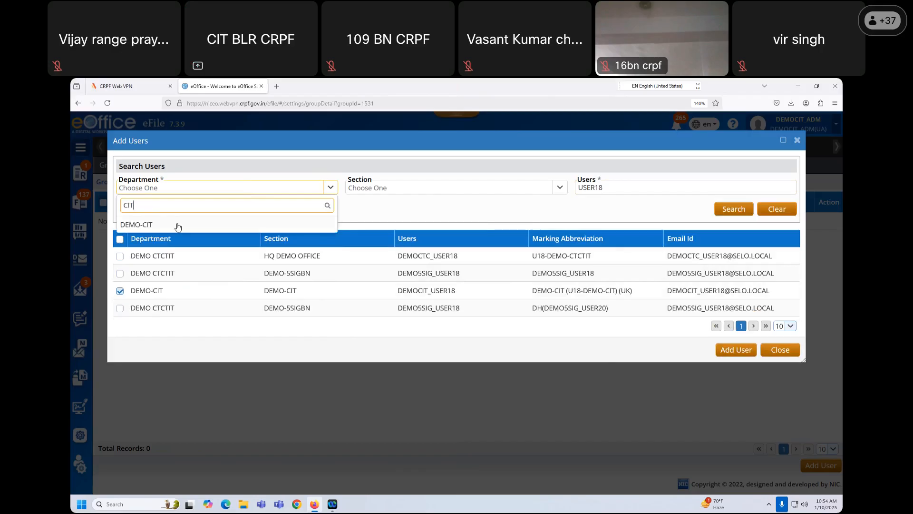
click(178, 226)
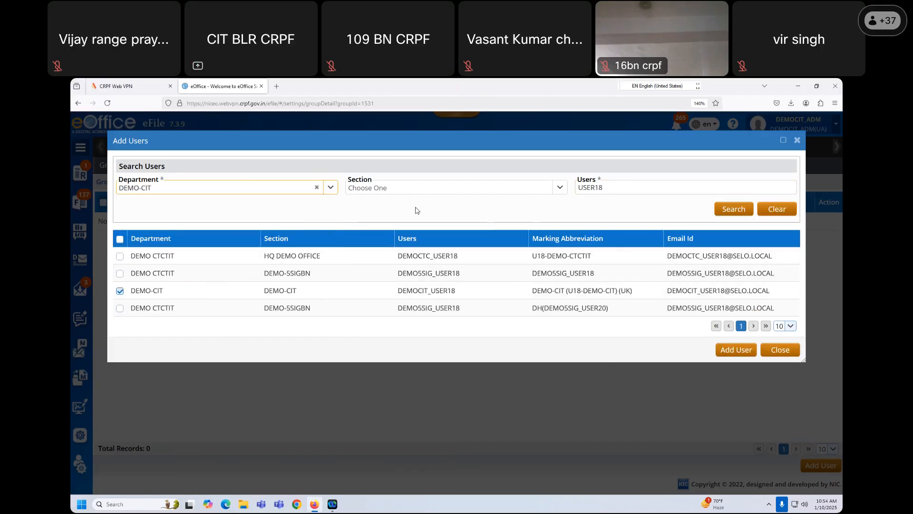
- Set section OFFICE OF THE PRINCIPAL CIT BLR, clear the user term, and search
click(420, 188)
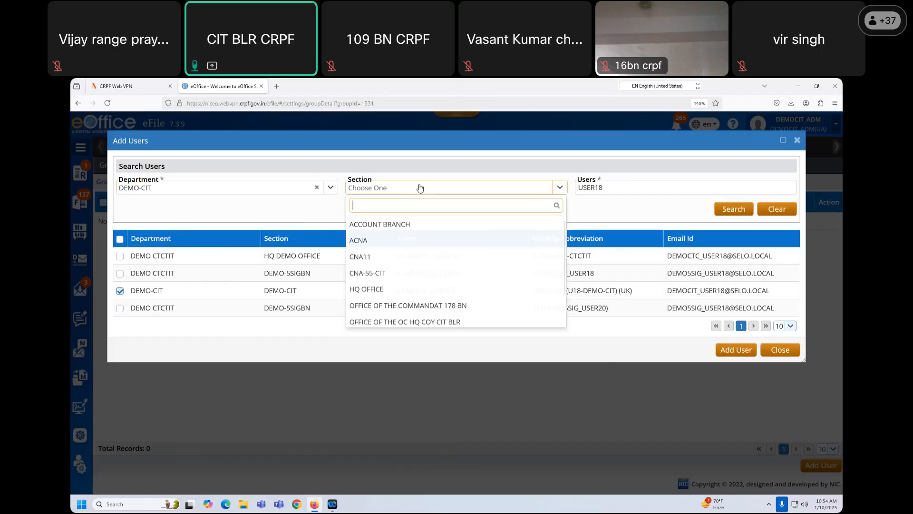
click(420, 323)
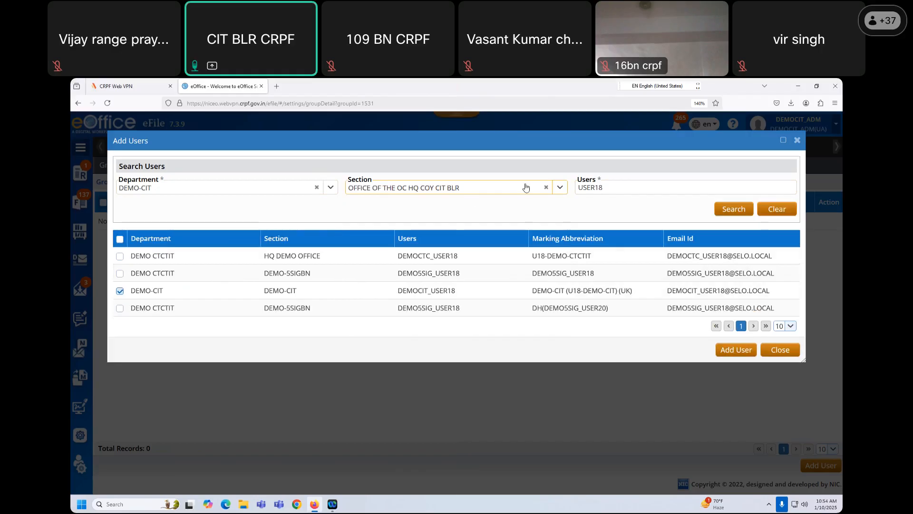
click(560, 188)
scroll(452, 285, down, 2)
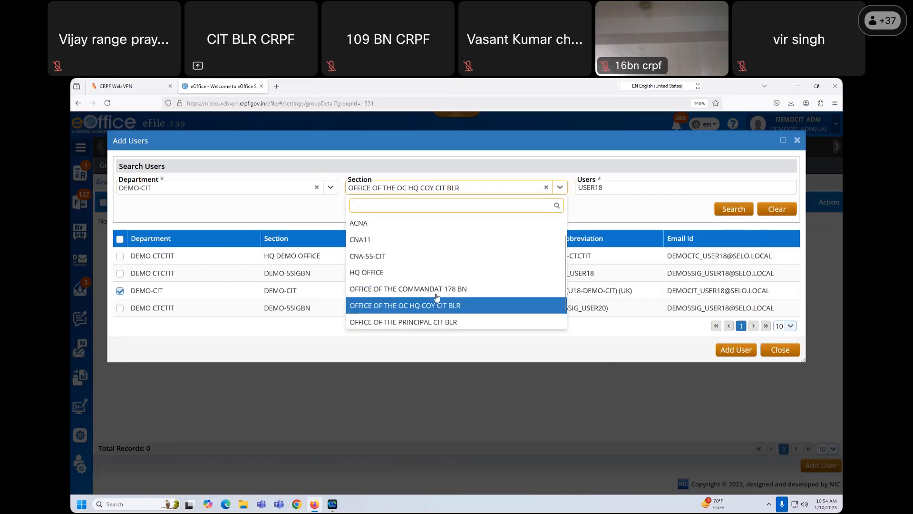
click(428, 304)
double_click(590, 187)
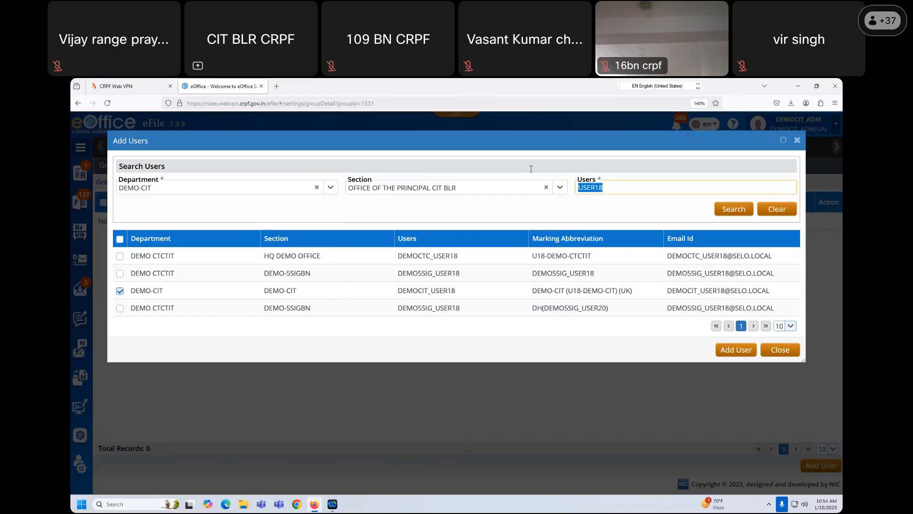
key(BackSpace)
click(724, 213)
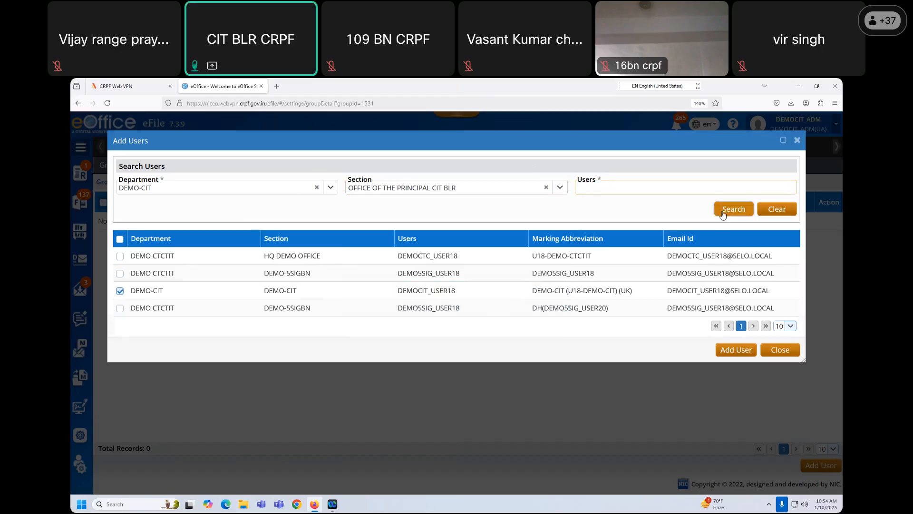
click(590, 185)
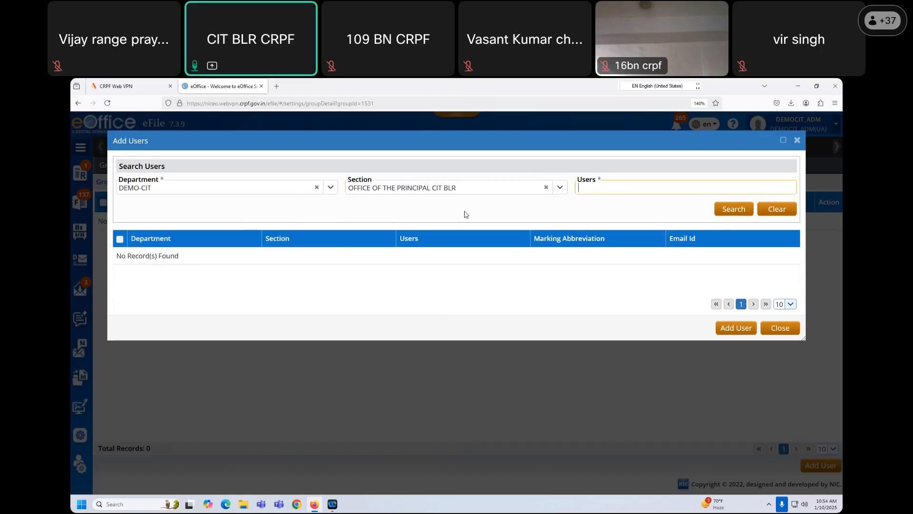
click(726, 210)
- Try HQ OFFICE and OC HQ COY sections, then remove the section filter and search all DEMO-CIT users
click(562, 188)
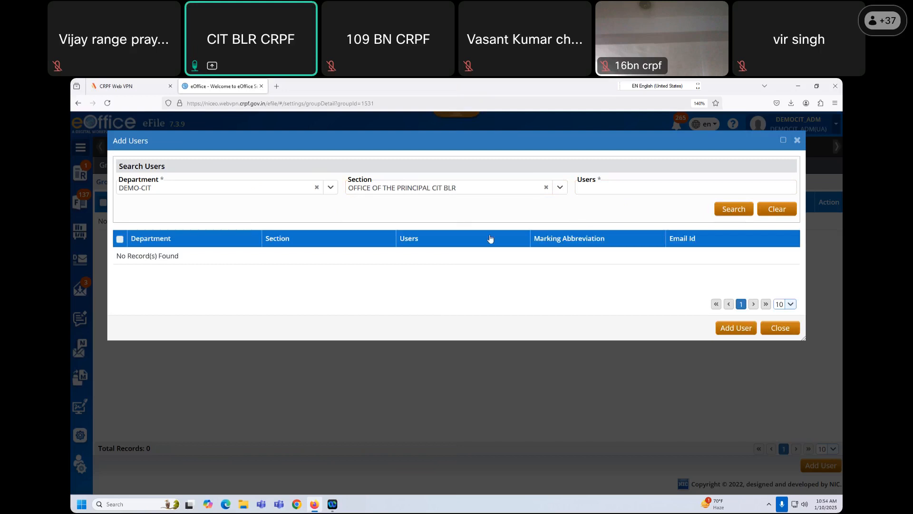
scroll(416, 283, down, 2)
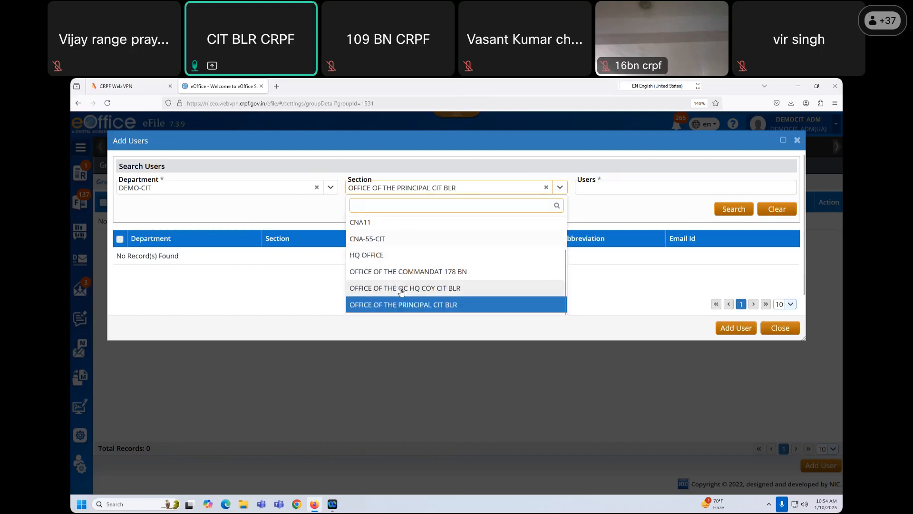
click(402, 292)
click(560, 189)
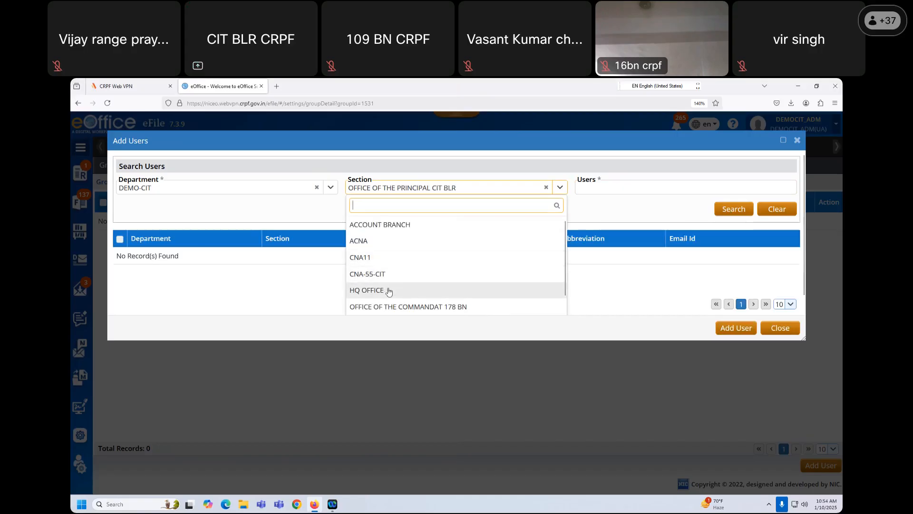
click(388, 291)
click(556, 188)
scroll(419, 274, down, 1)
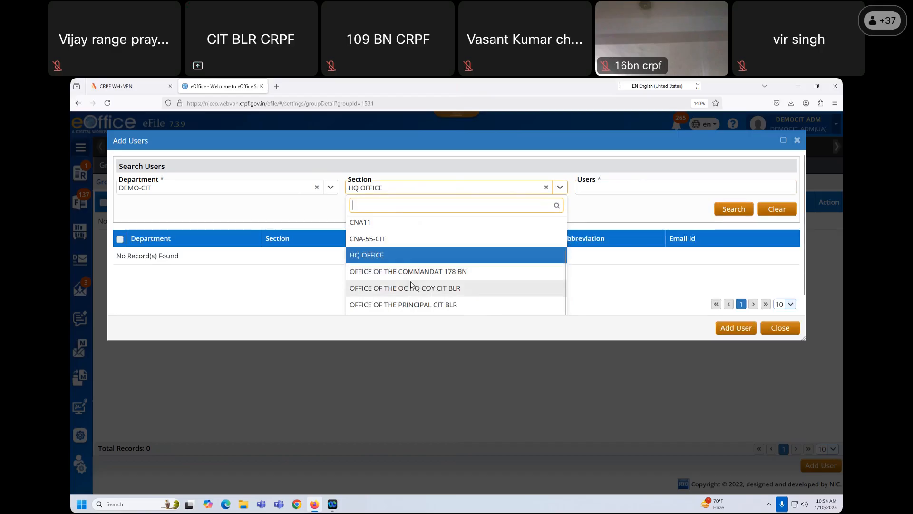
click(437, 190)
click(442, 188)
scroll(428, 264, down, 2)
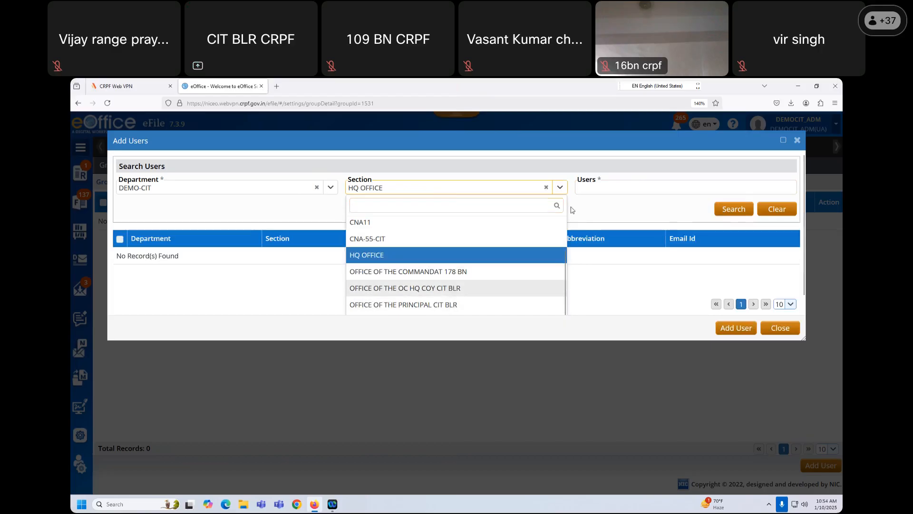
click(451, 289)
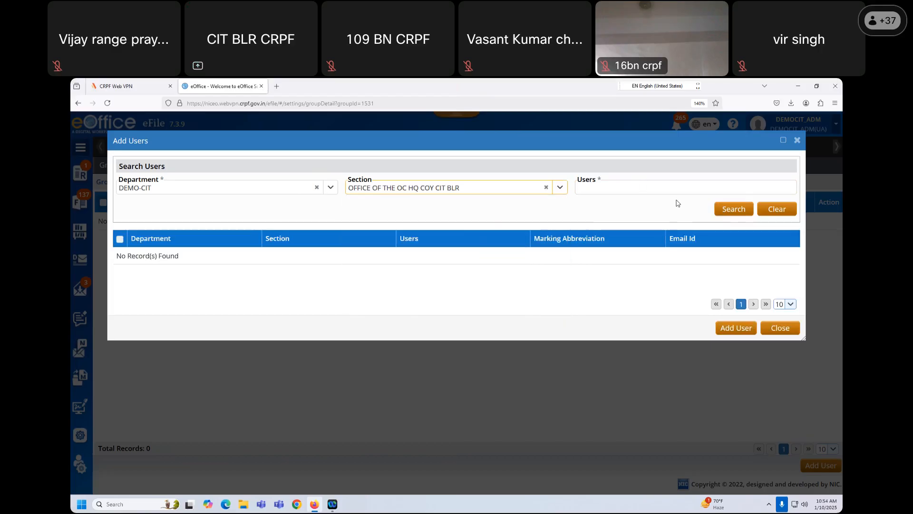
click(546, 187)
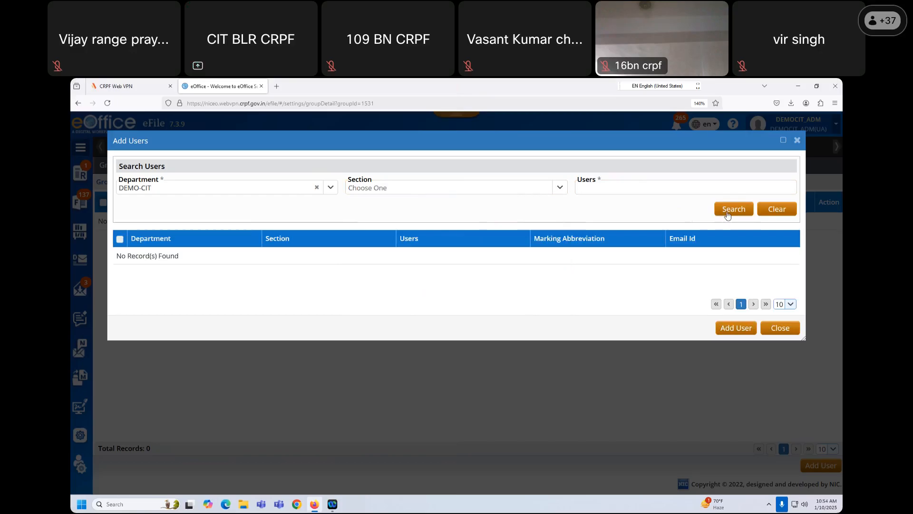
click(727, 213)
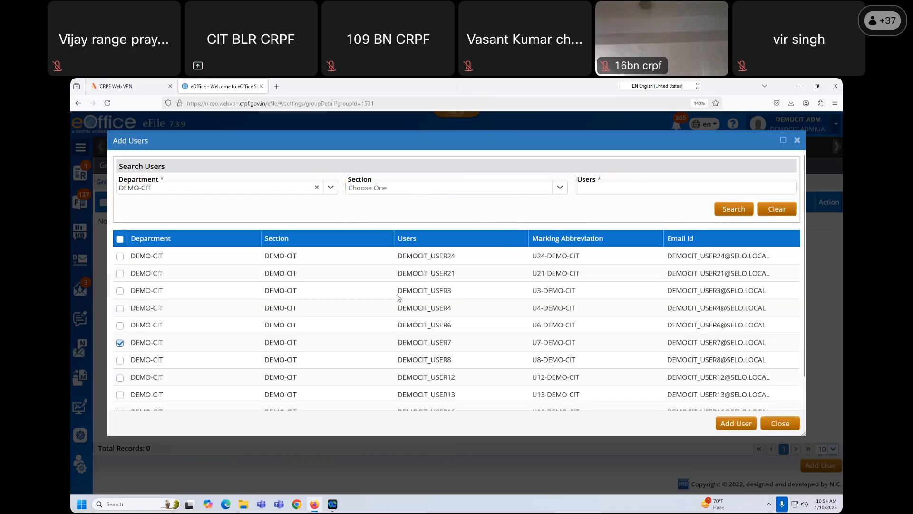
- Untick a previously ticked user and show 50 users per page
click(119, 343)
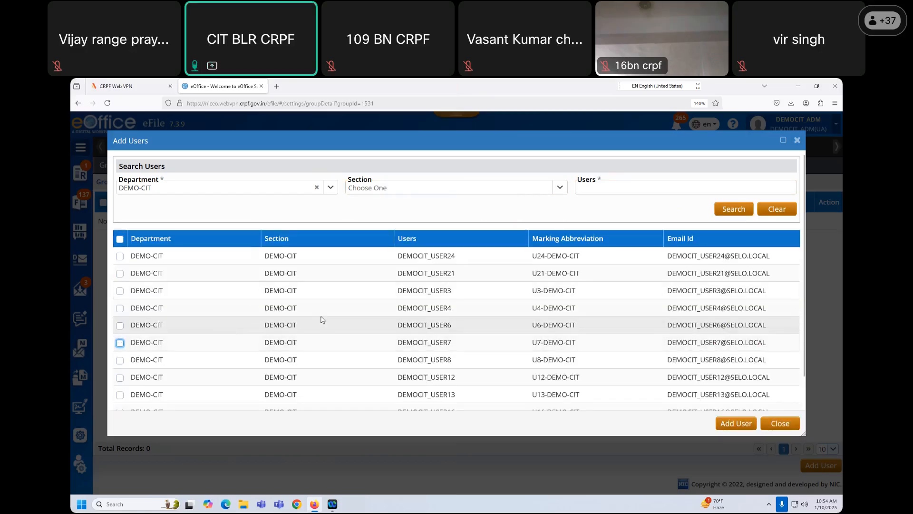
scroll(328, 322, down, 1)
scroll(398, 333, up, 1)
scroll(571, 362, down, 1)
click(790, 401)
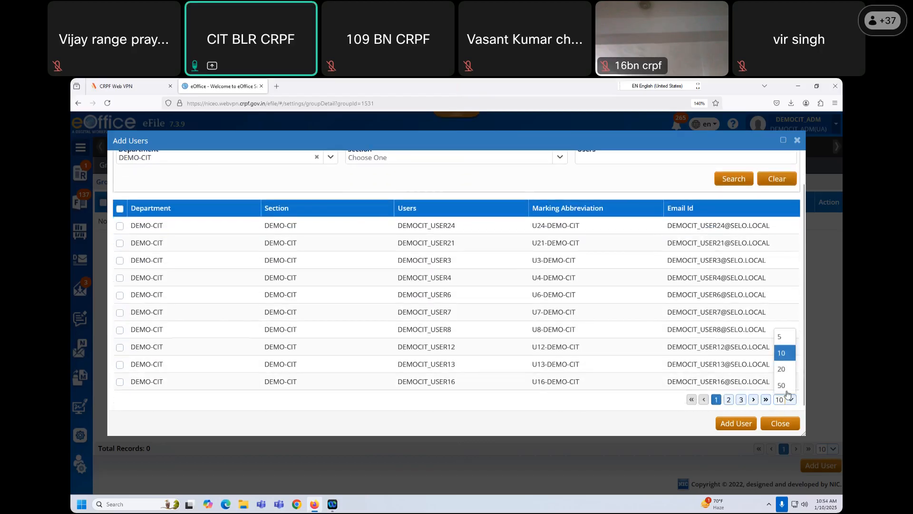
click(783, 386)
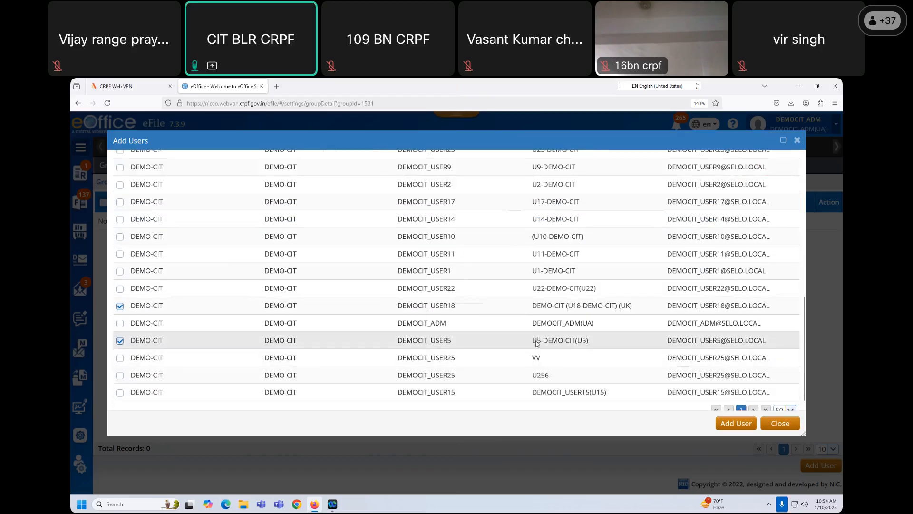
scroll(533, 343, up, 8)
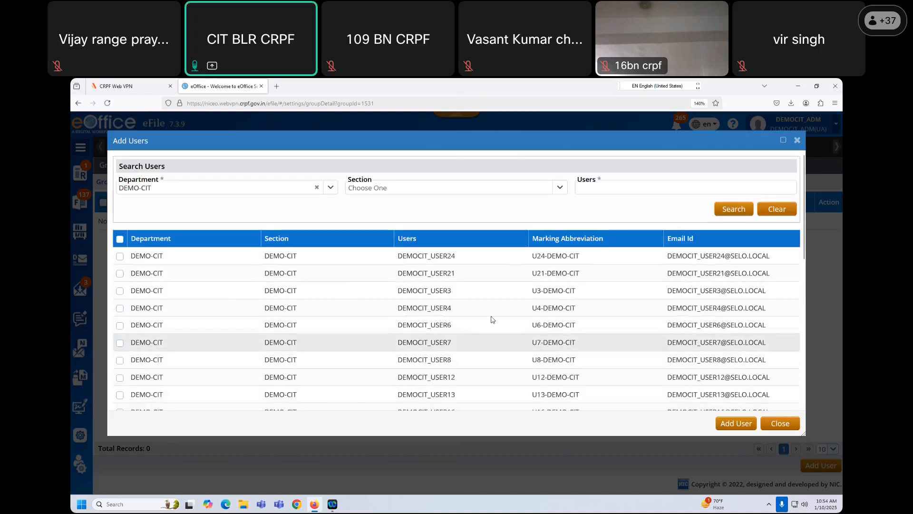
- Clear the department filter and search users matching RGS
click(317, 189)
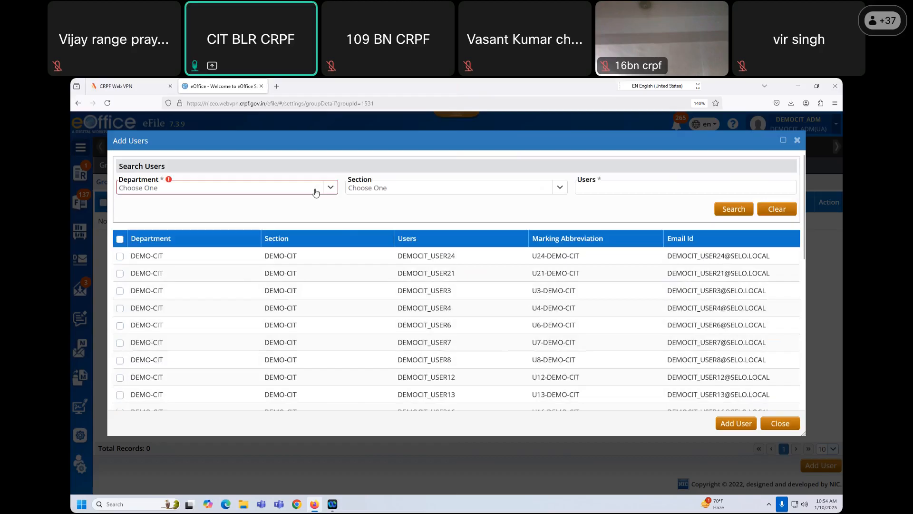
click(261, 191)
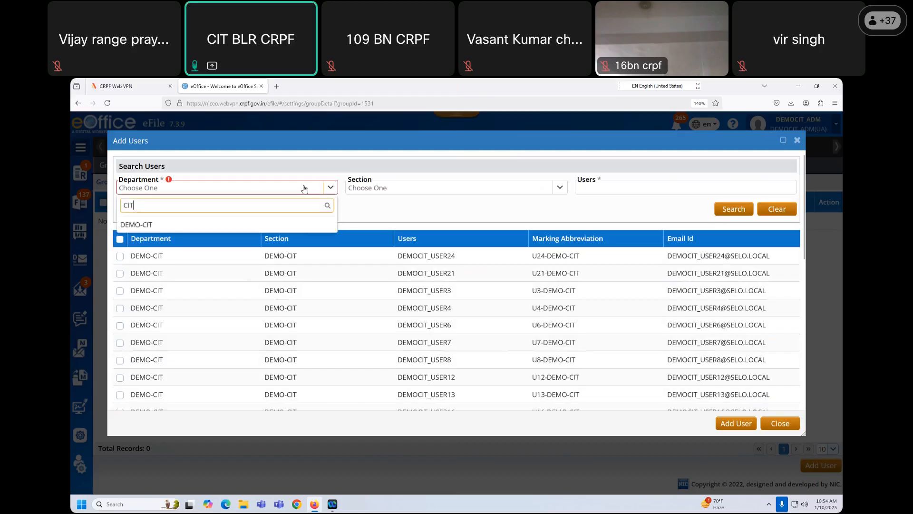
click(604, 186)
text(RGS)
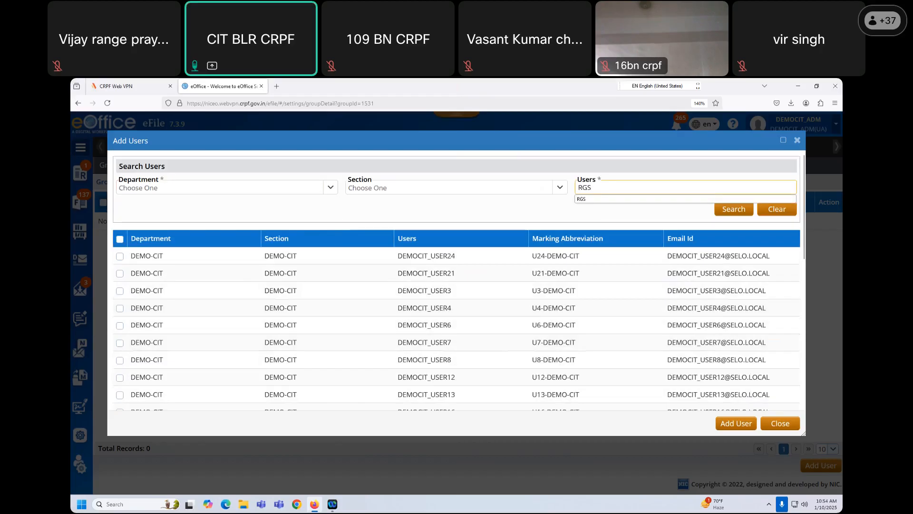
click(572, 210)
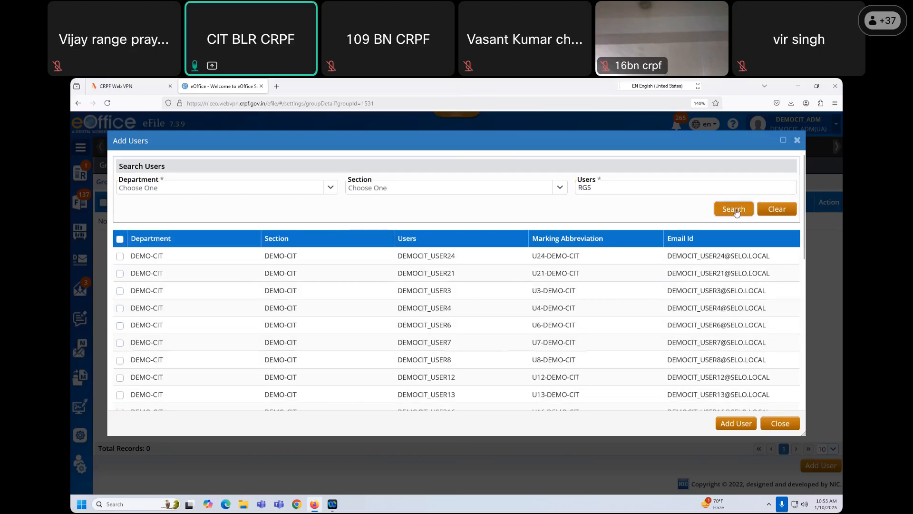
click(735, 210)
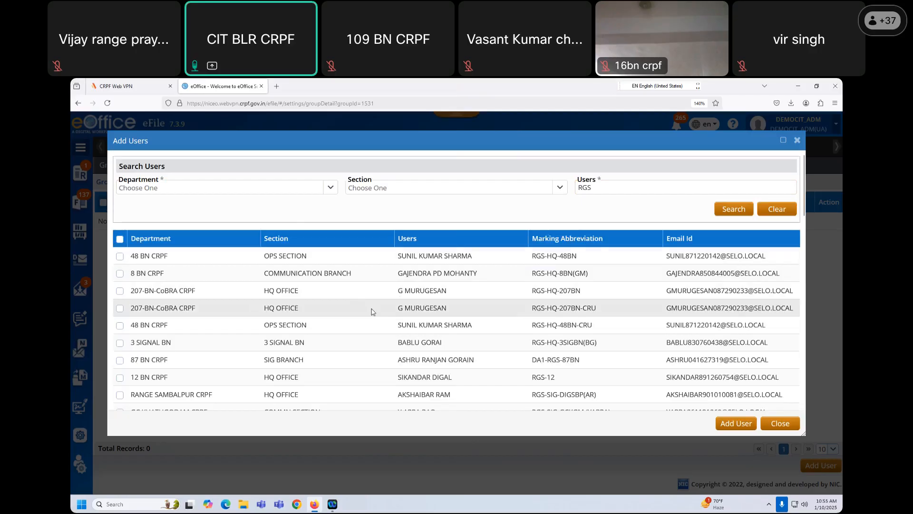
- Keep 50 rows per page and tick every user on the first page
scroll(373, 312, down, 10)
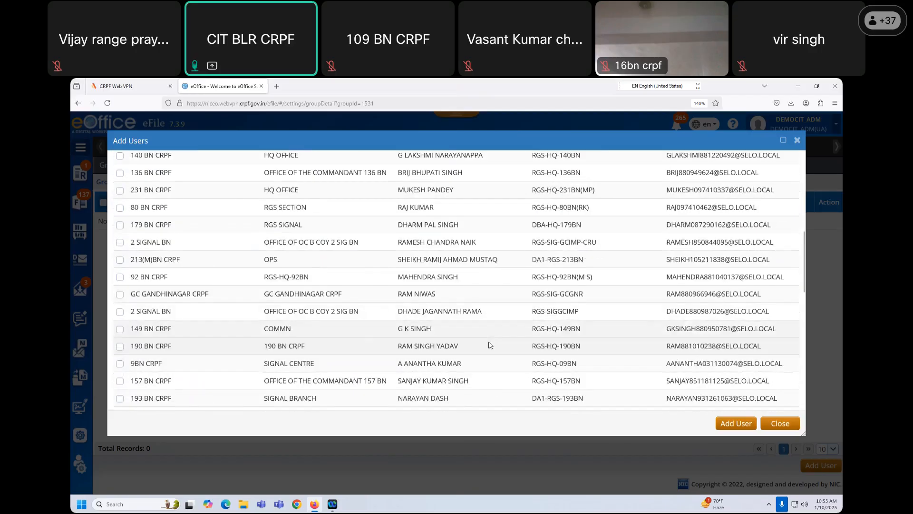
scroll(504, 345, down, 5)
click(786, 400)
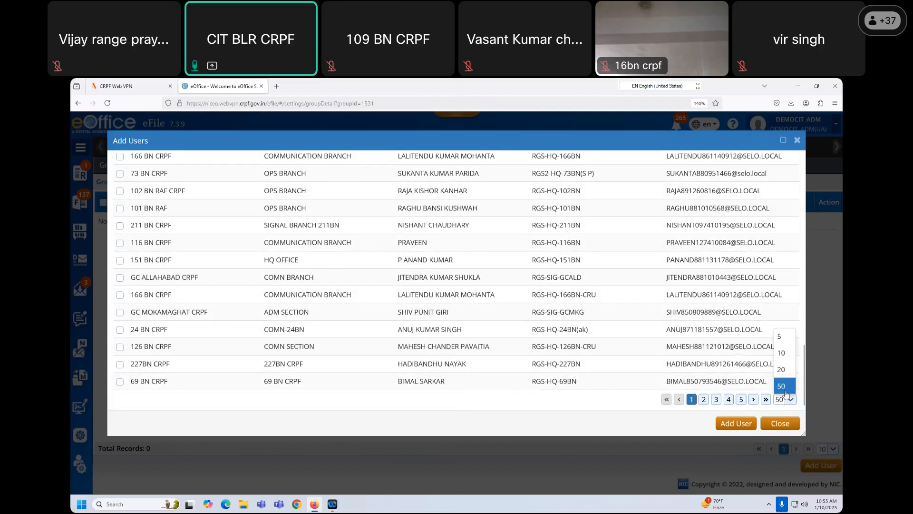
click(787, 391)
click(789, 398)
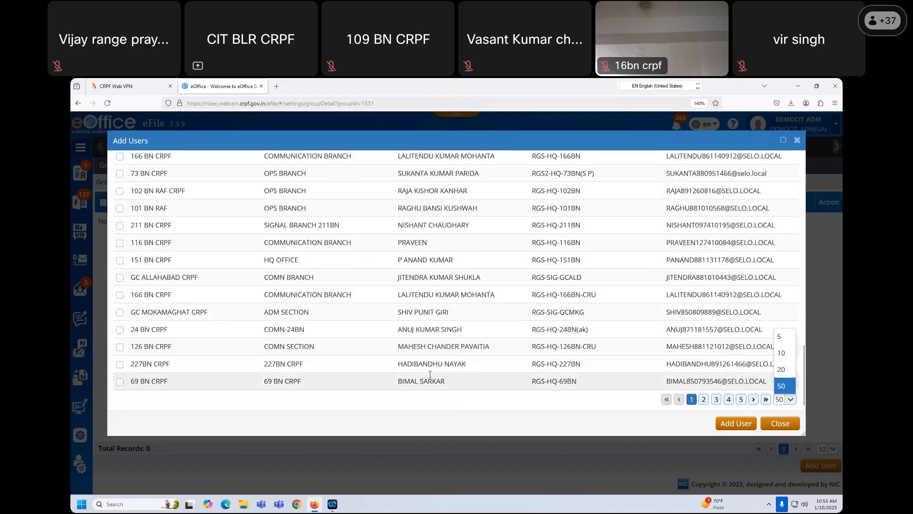
scroll(362, 371, up, 15)
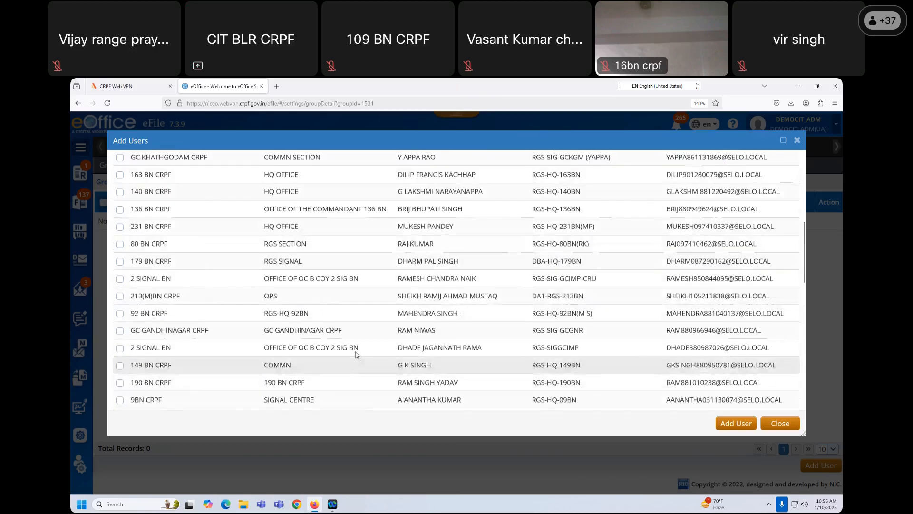
scroll(354, 346, up, 1)
click(120, 240)
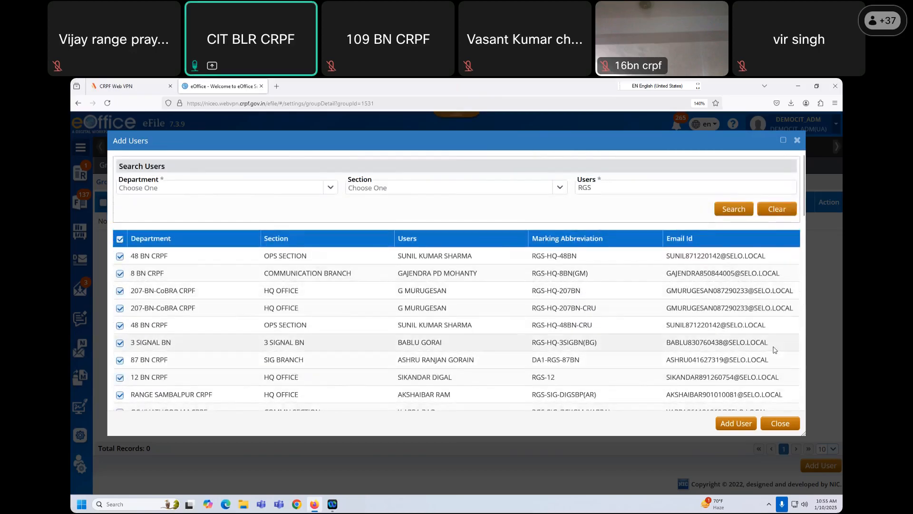
- Page through results pages 2, 3 and 4, then jump to the last page
scroll(747, 391, down, 4)
scroll(747, 391, down, 6)
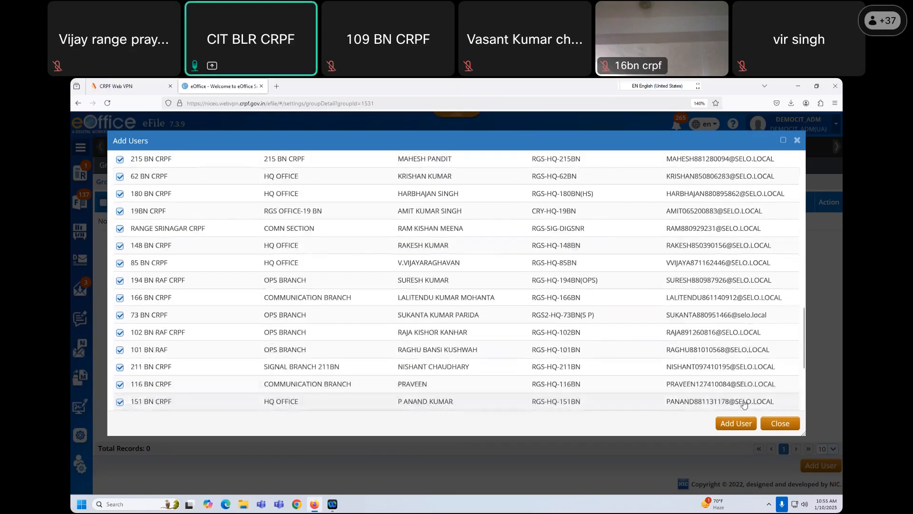
click(705, 399)
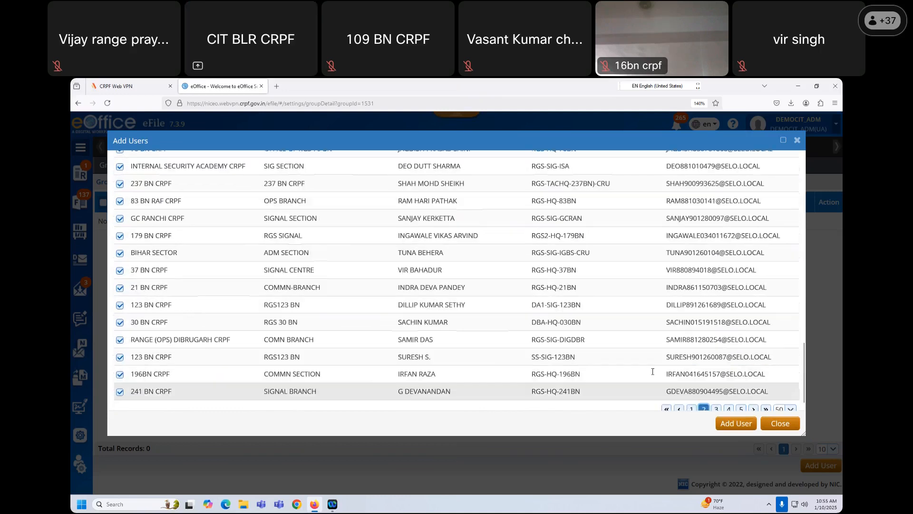
click(717, 400)
click(729, 400)
click(741, 399)
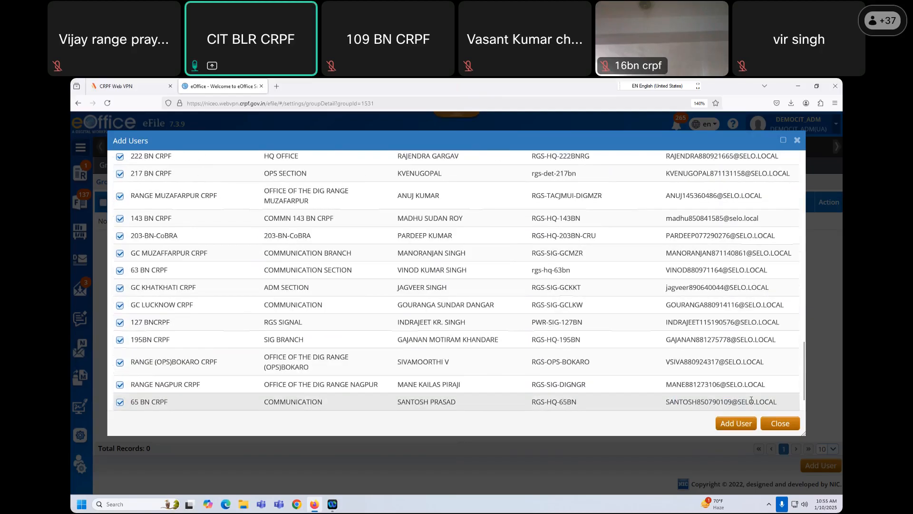
scroll(752, 404, down, 1)
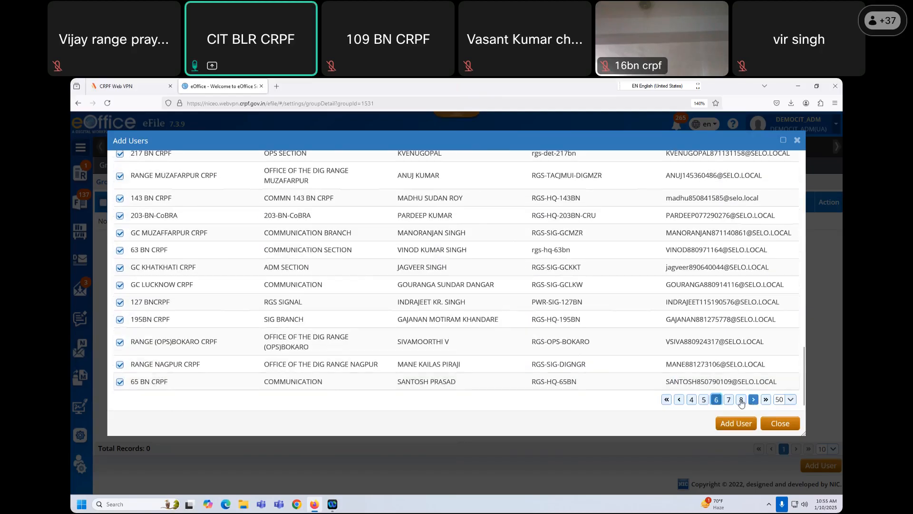
click(766, 400)
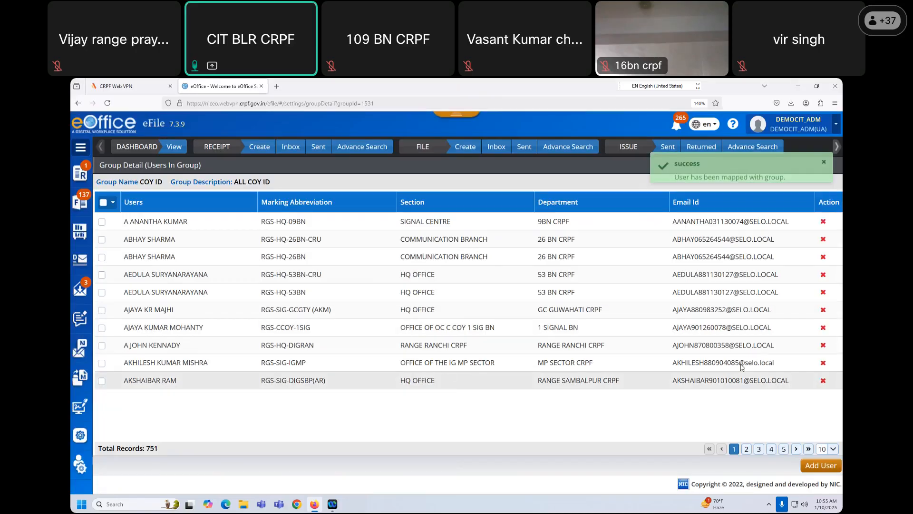
- Show the COY ID group's 751 mapped users 50 per page and scroll the table
click(829, 450)
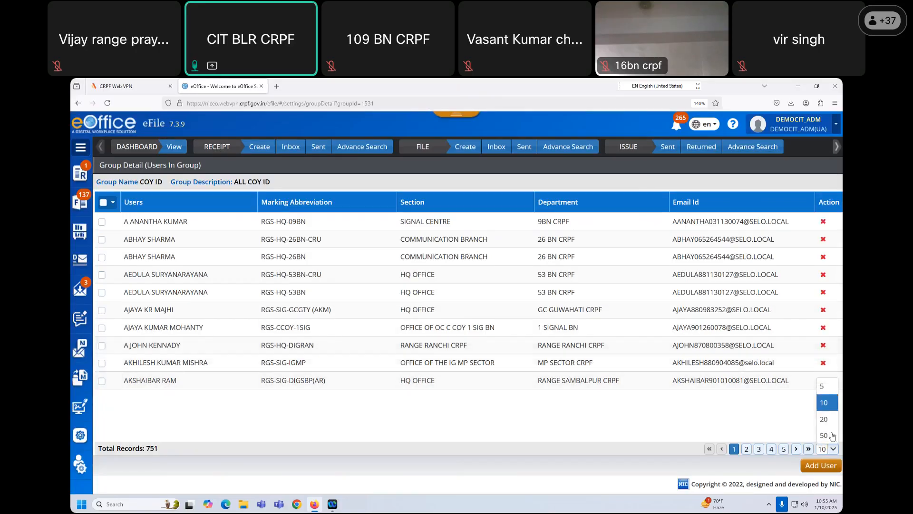
click(828, 436)
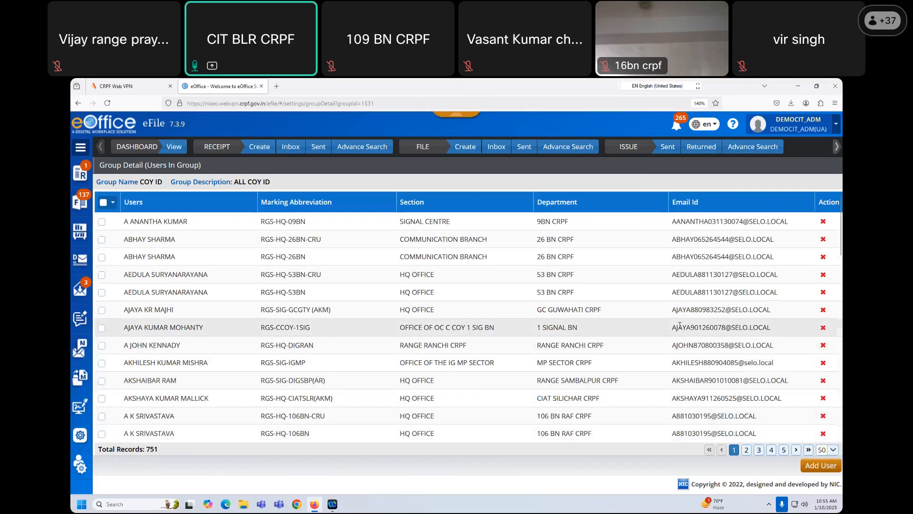
scroll(680, 328, down, 5)
scroll(680, 329, up, 8)
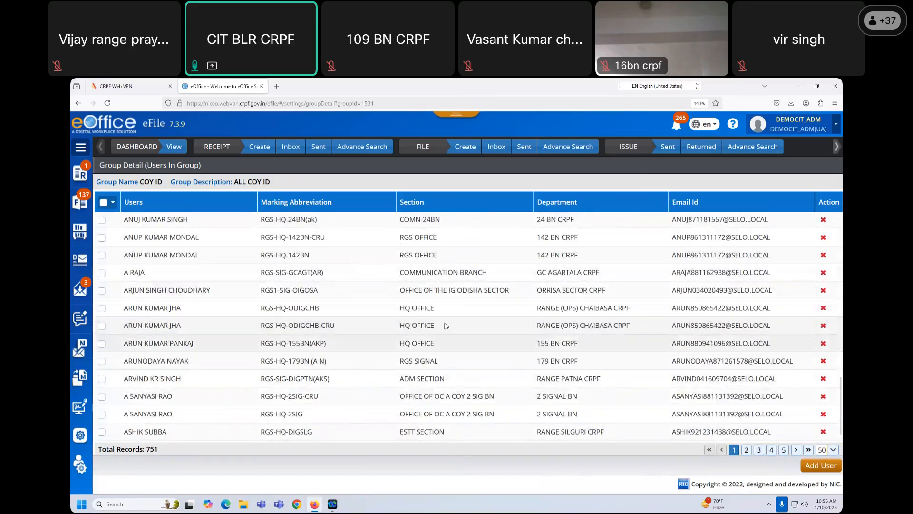
scroll(449, 312, up, 3)
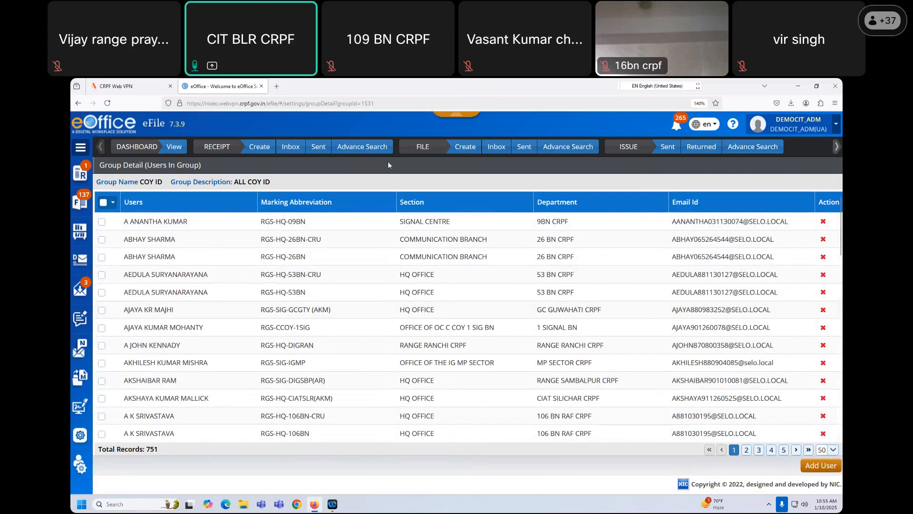
- Open receipt 18326254/2024/DEMOCIT from the receipt inbox
click(296, 152)
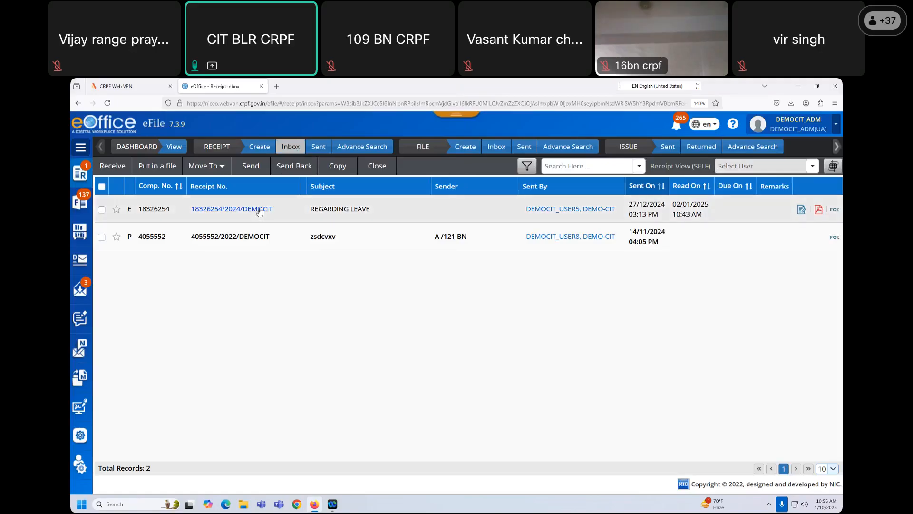
click(259, 211)
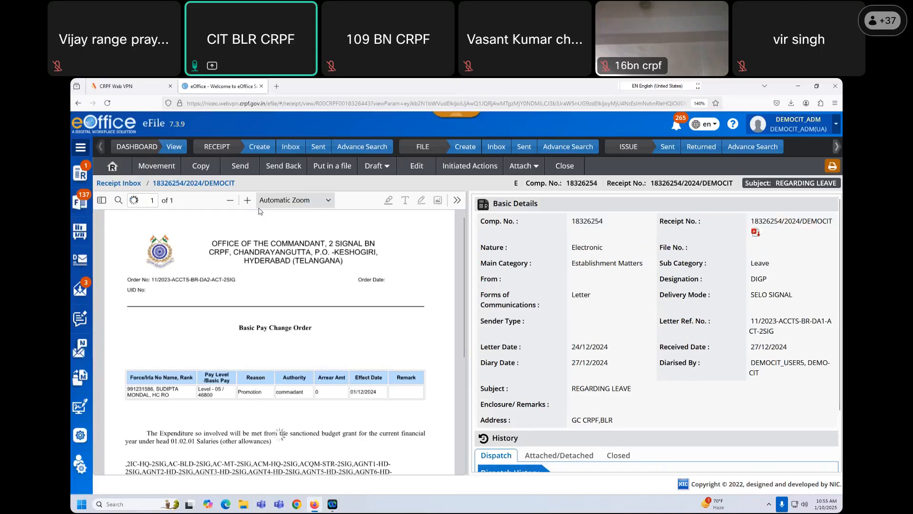
scroll(316, 340, down, 4)
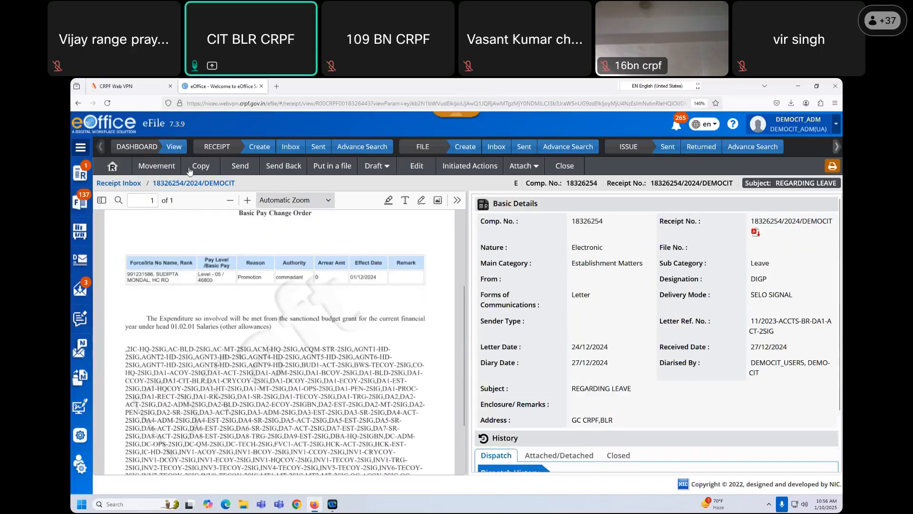
scroll(280, 309, up, 3)
- Start sending the receipt with DEMOCIT_USER3 as the To recipient, then go to Cc
click(238, 170)
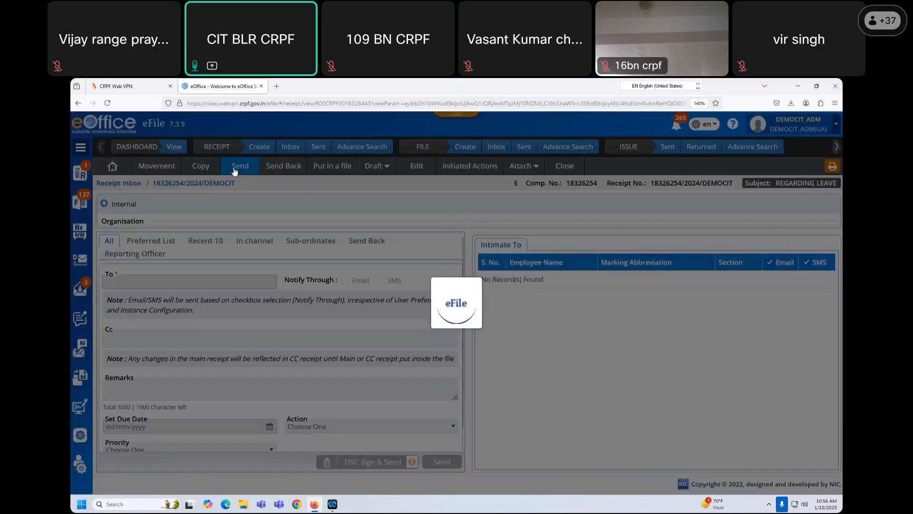
click(165, 301)
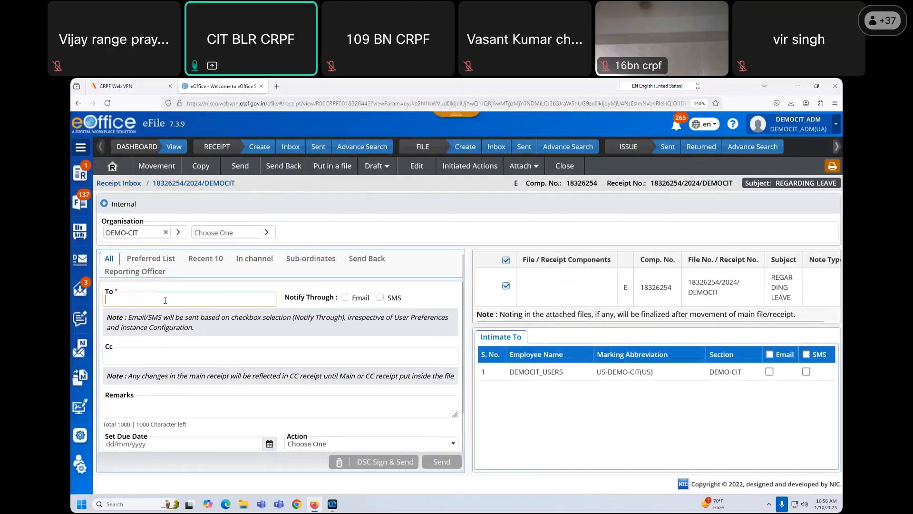
text(U)
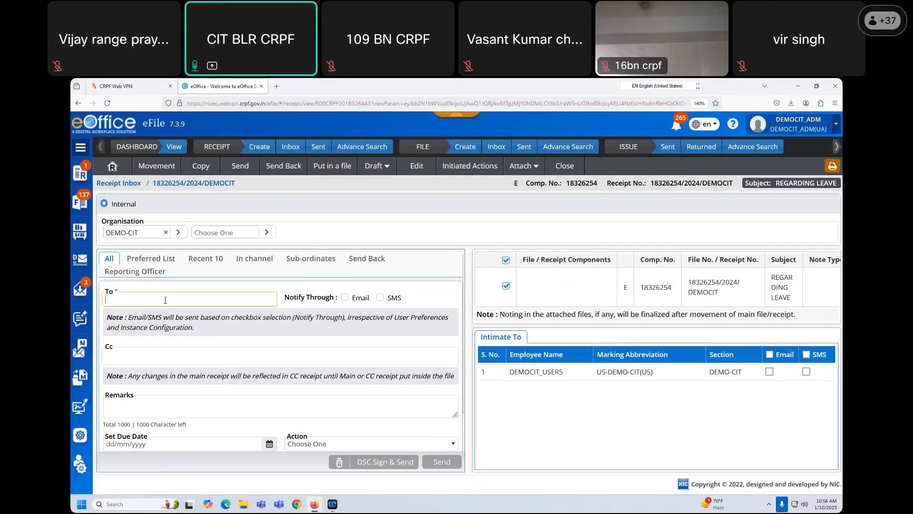
text(SER3)
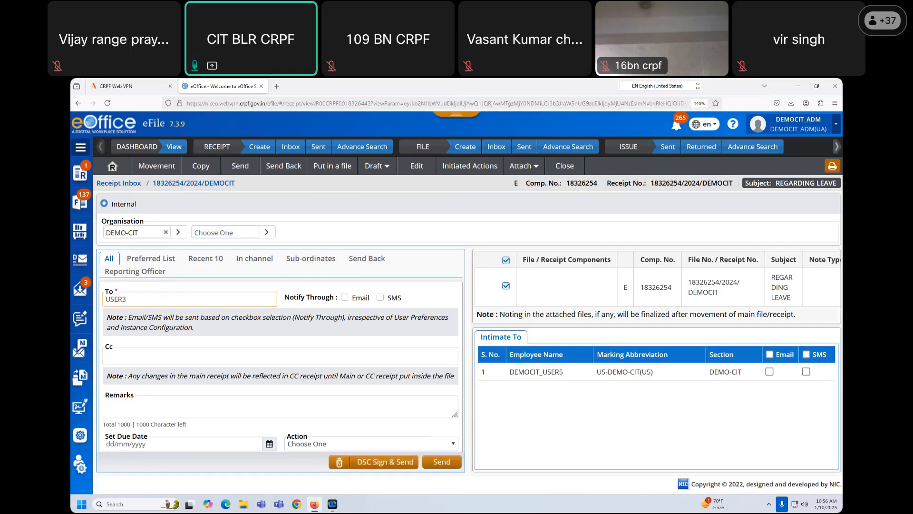
click(161, 315)
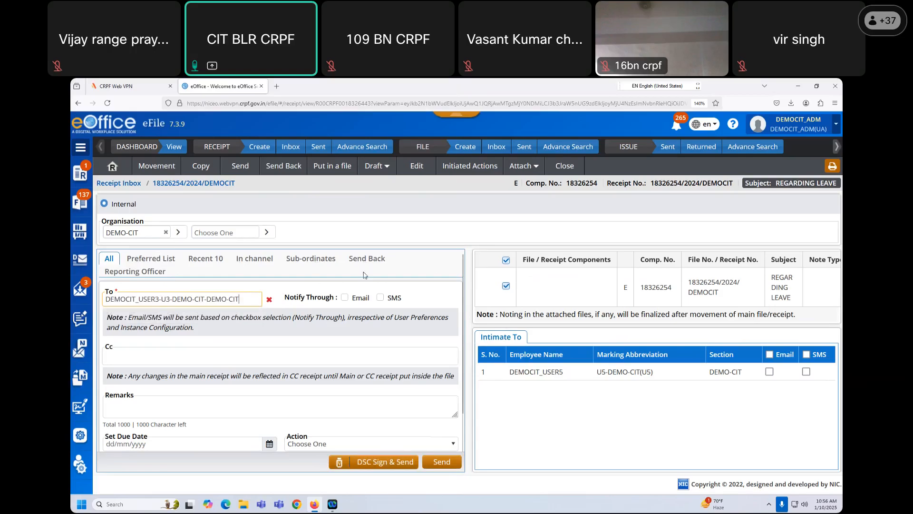
click(130, 358)
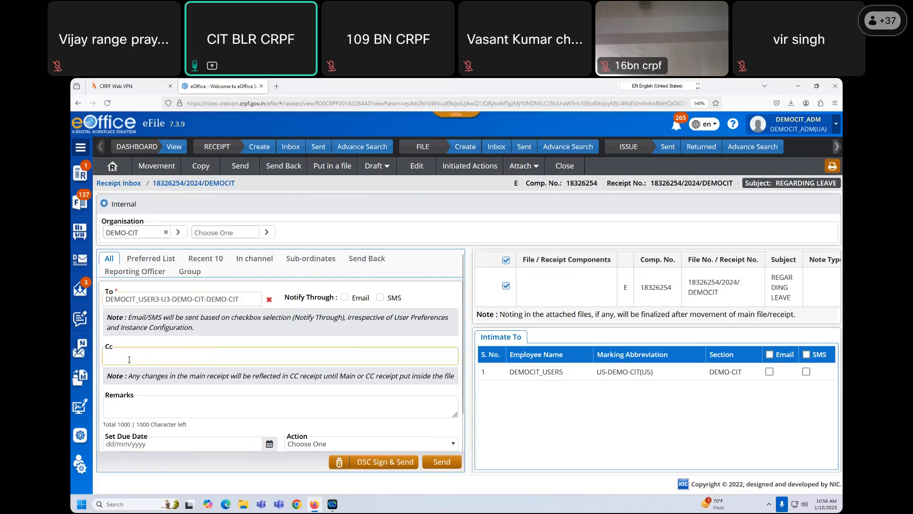
- List the users of the COY ID group under the Group recipients
click(190, 272)
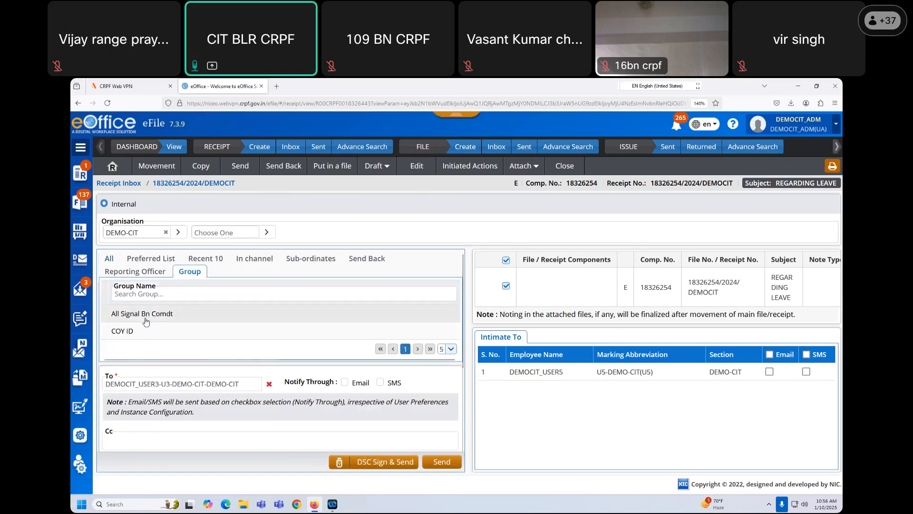
click(125, 331)
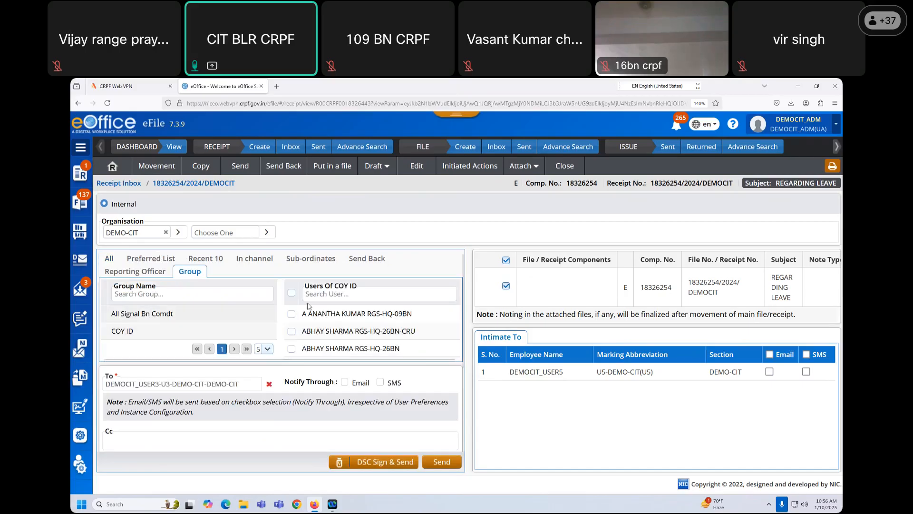
scroll(401, 327, down, 2)
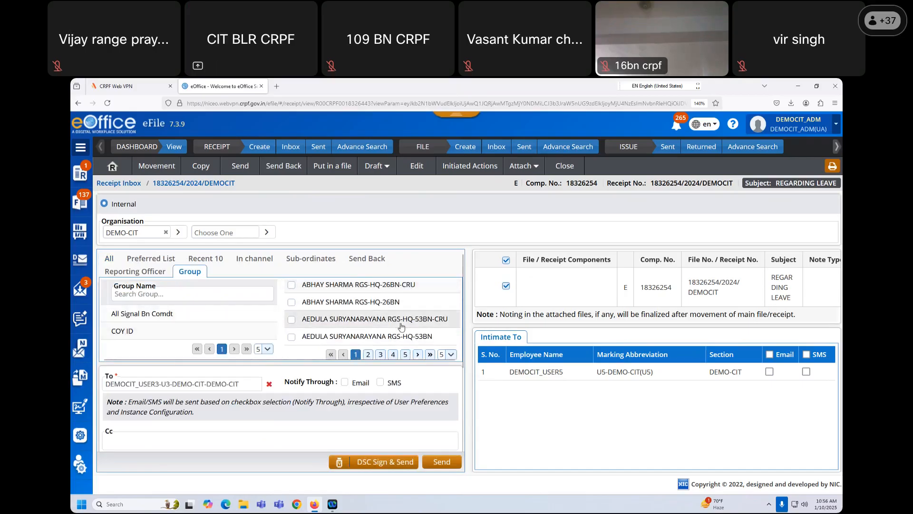
scroll(361, 319, up, 2)
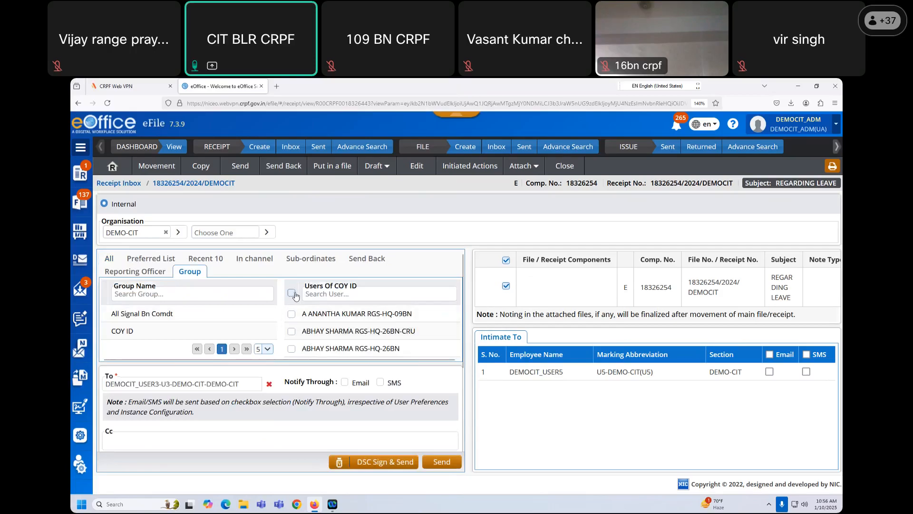
- Tick all COY ID users as Cc, review the list, then untick them all
click(291, 293)
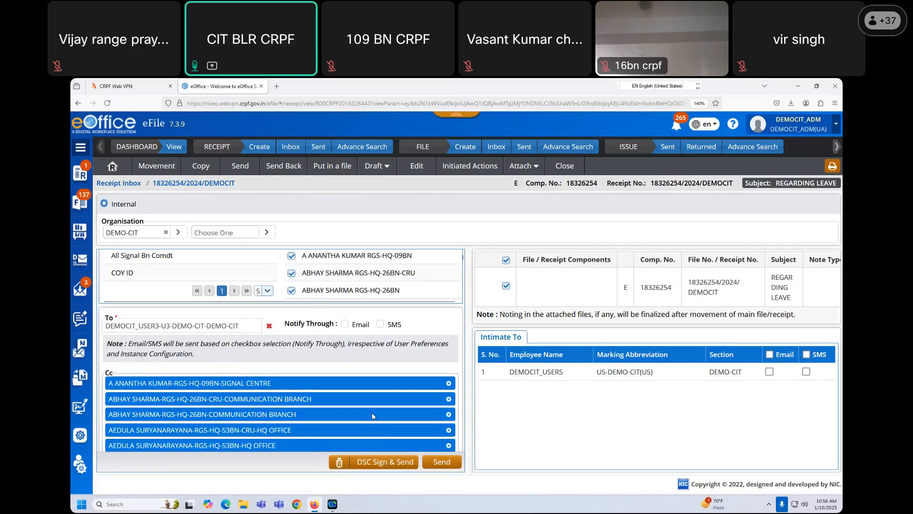
scroll(362, 388, down, 5)
scroll(360, 387, down, 10)
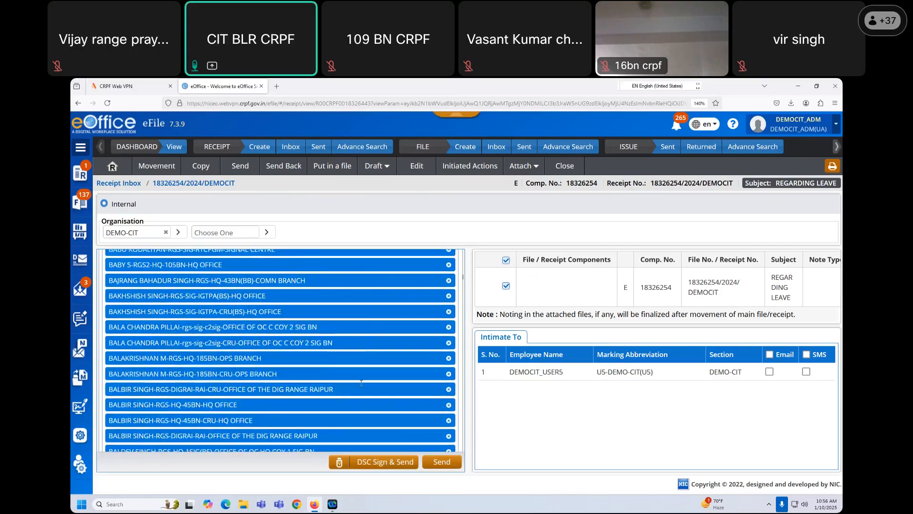
scroll(362, 387, down, 5)
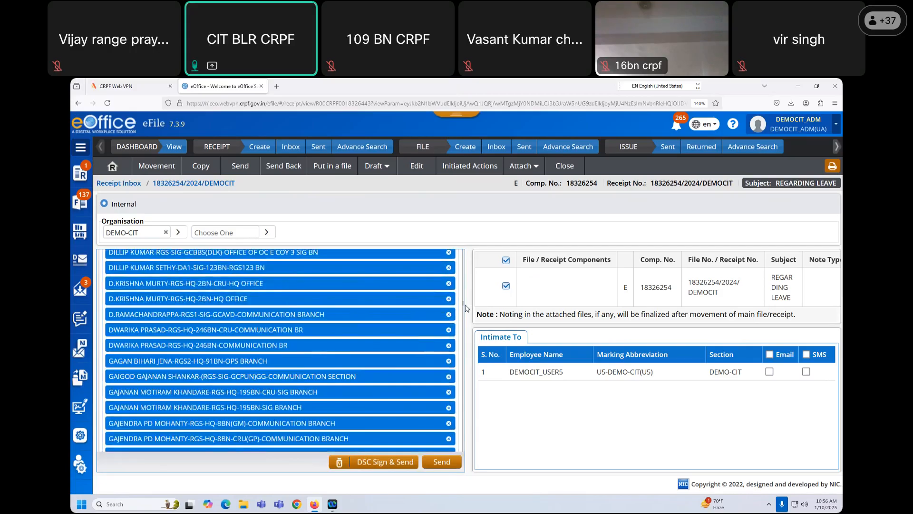
drag(465, 316, 463, 453)
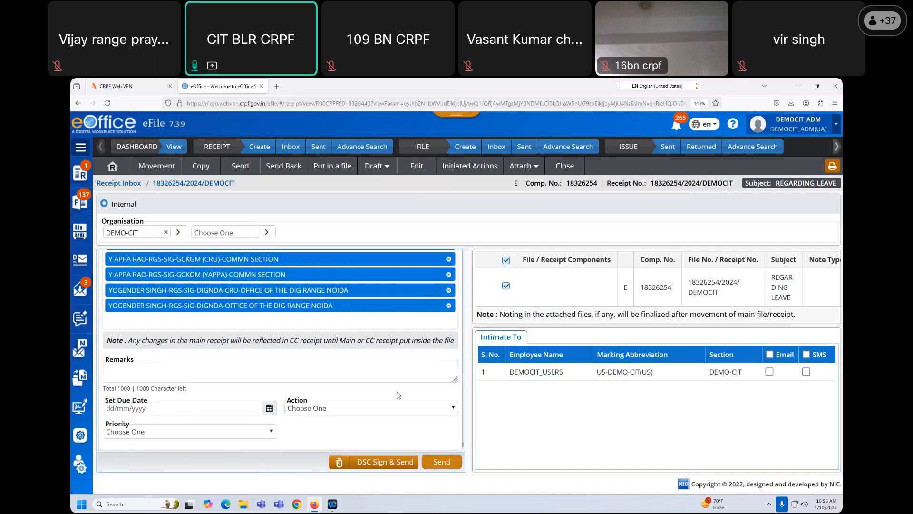
drag(464, 447, 454, 274)
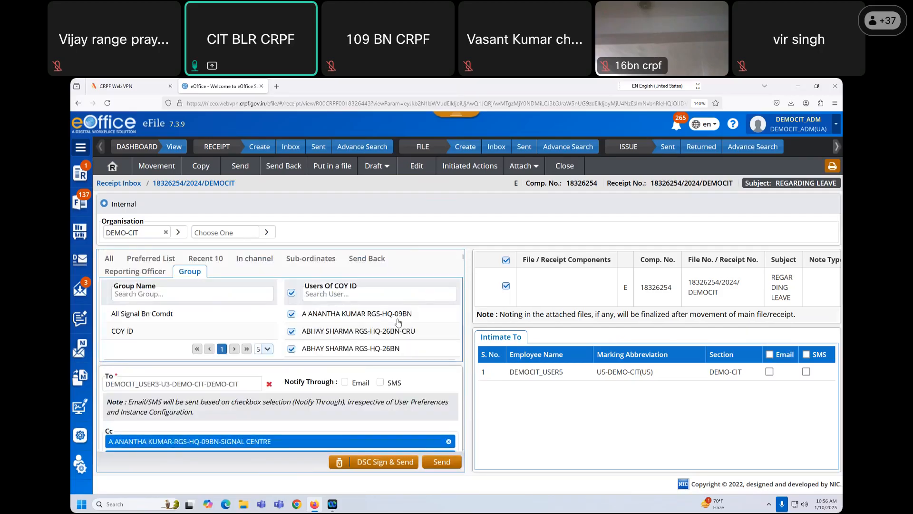
click(291, 293)
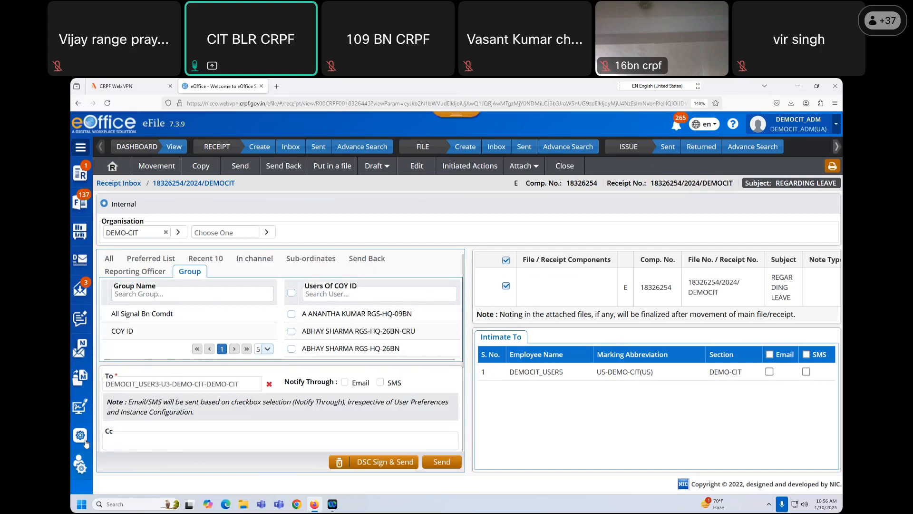
- Delete the COY ID user group, then open the Quick Notings settings list
mouse_move(86, 442)
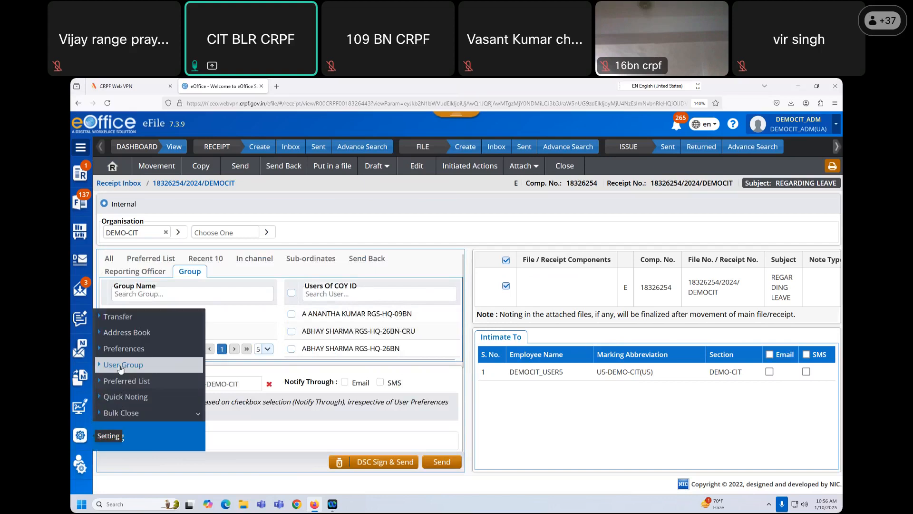
click(120, 365)
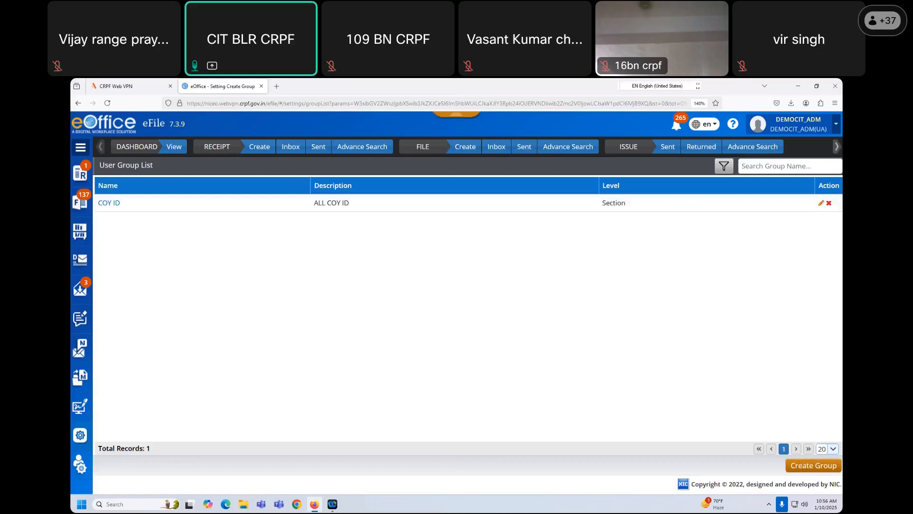
click(829, 202)
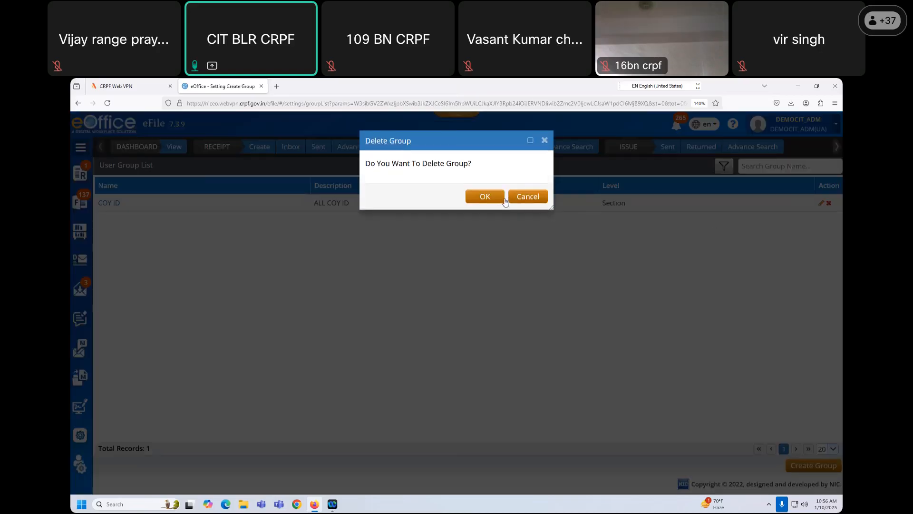
click(495, 202)
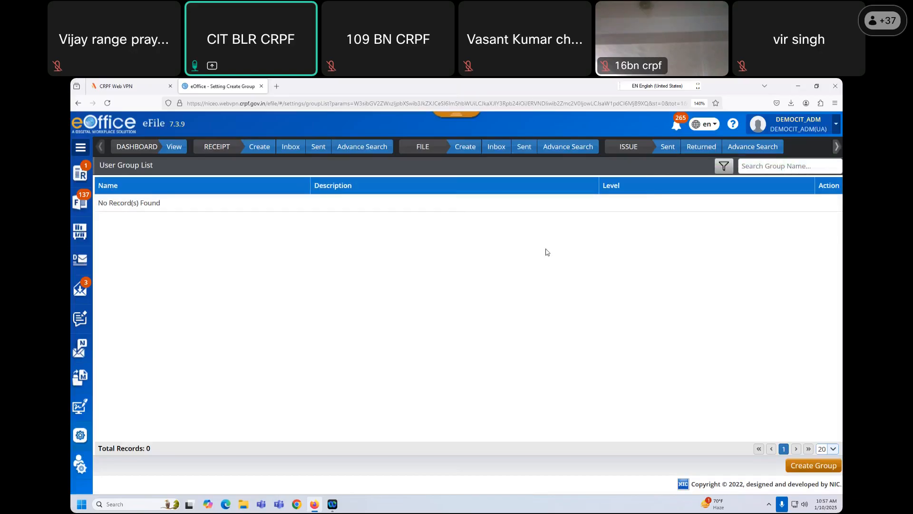
mouse_move(81, 439)
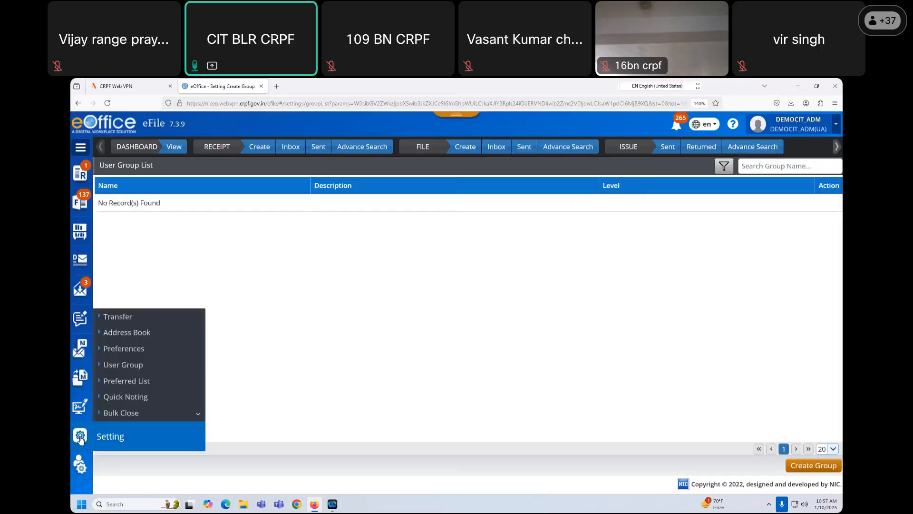
click(132, 398)
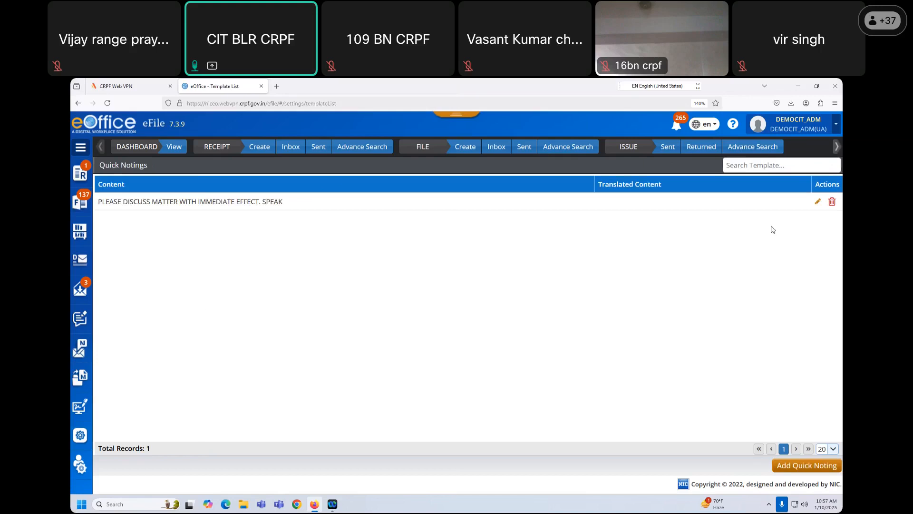
- Delete the existing English quick noting and start a new one with language Hindi
click(832, 201)
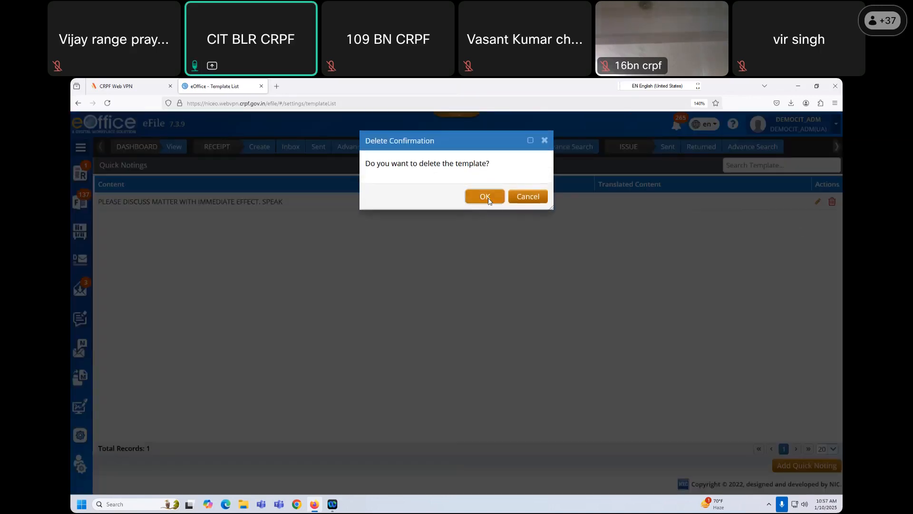
click(485, 196)
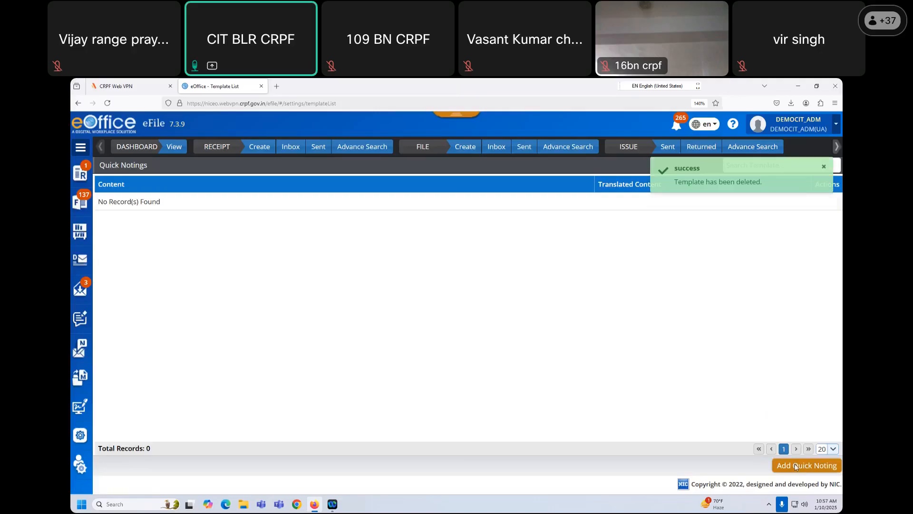
click(796, 467)
click(416, 172)
click(400, 212)
click(384, 193)
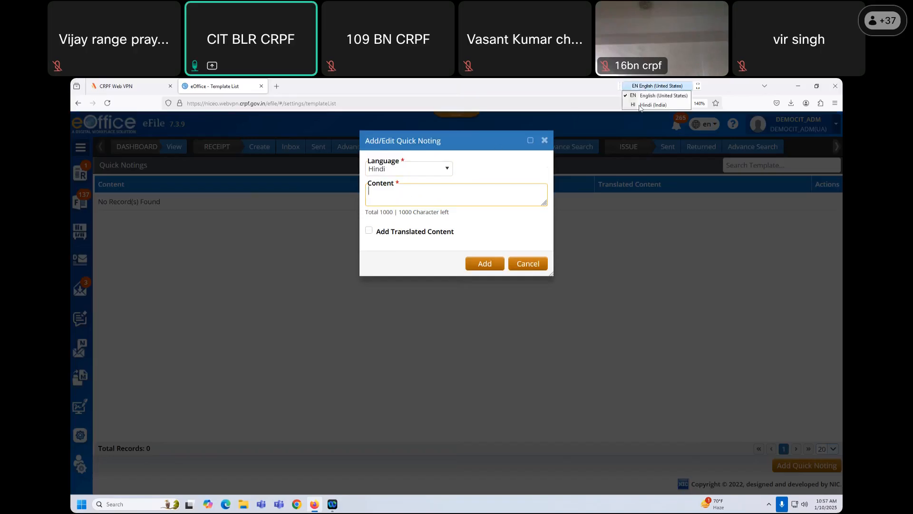
- Switch keyboard input to Hindi and type the first lines of the noting content
click(640, 109)
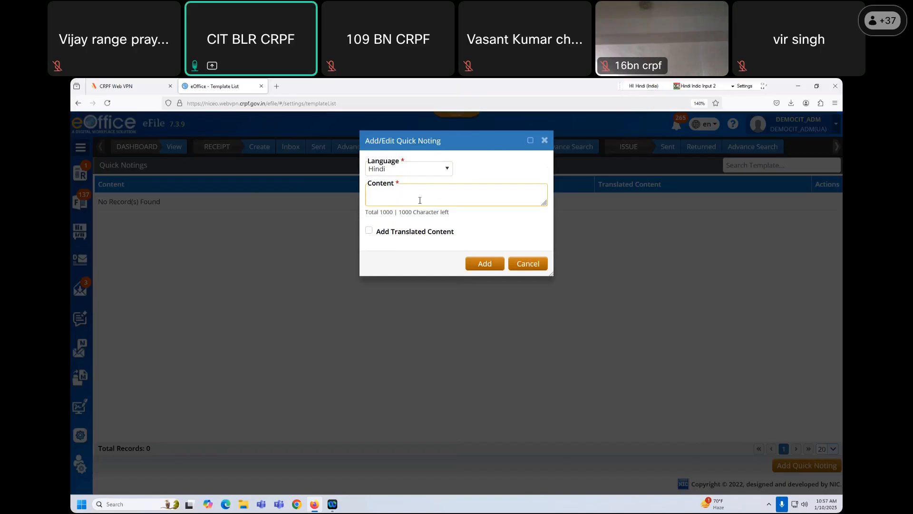
text(रा)
text(रीहीरीरक ीकर ारिअ)
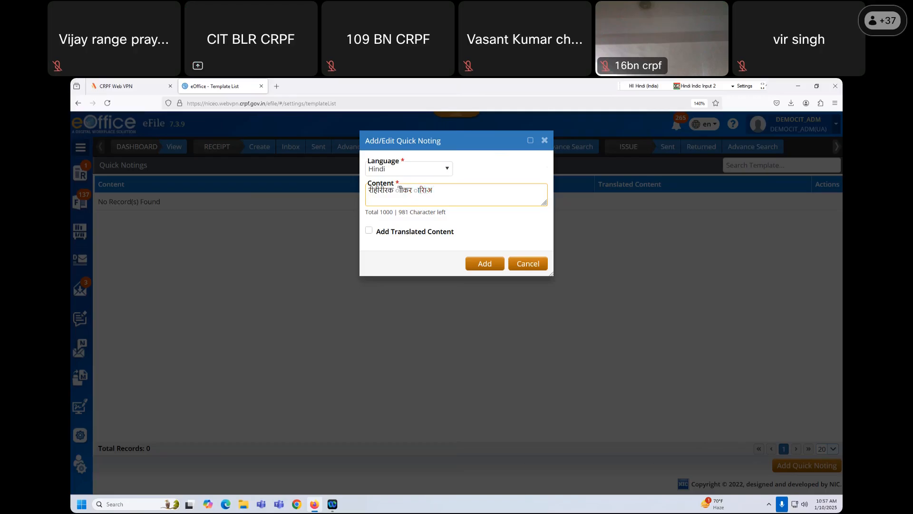
text( ाकअकरअकीदइअरीअेकीनअेकअकल)
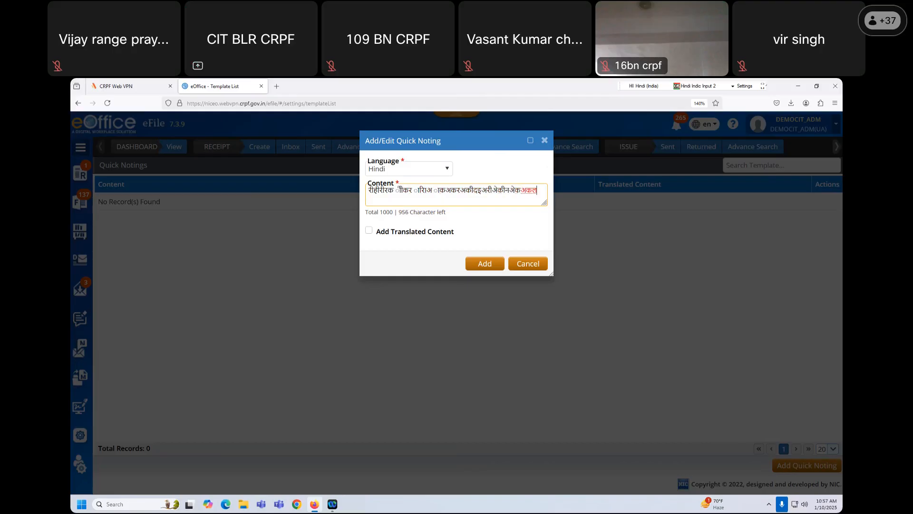
text(अक कअकेअकइकइकइ)
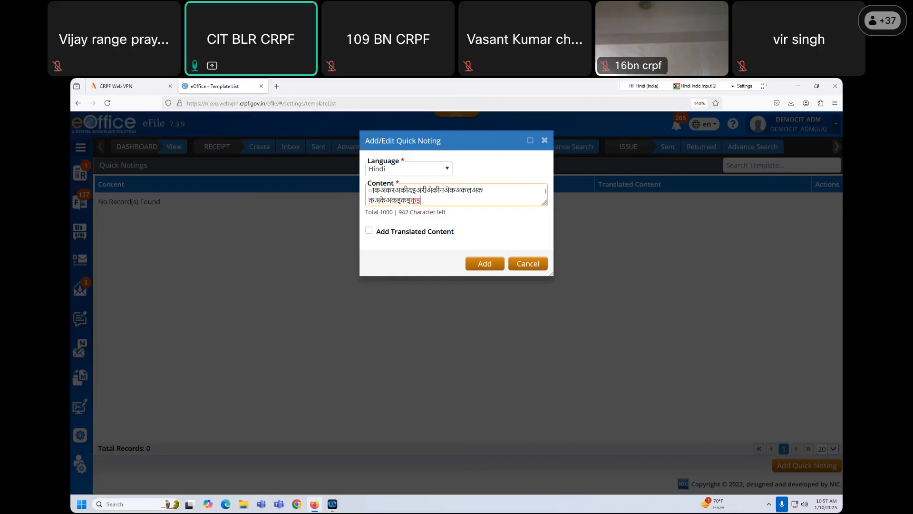
key(Return)
text(हकिइकिइिइिइ)
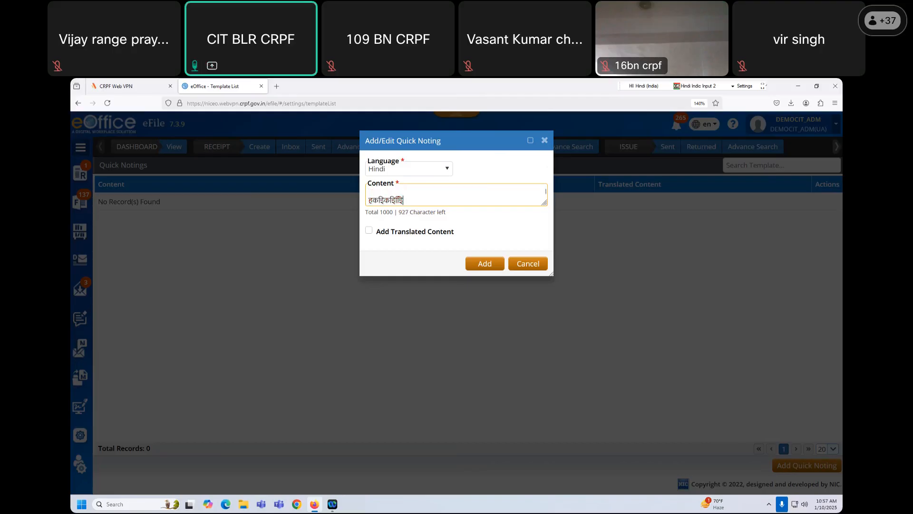
text(इकि  तकिइिइकिइ)
key(Return)
text(इिइकिइकिइकिक)
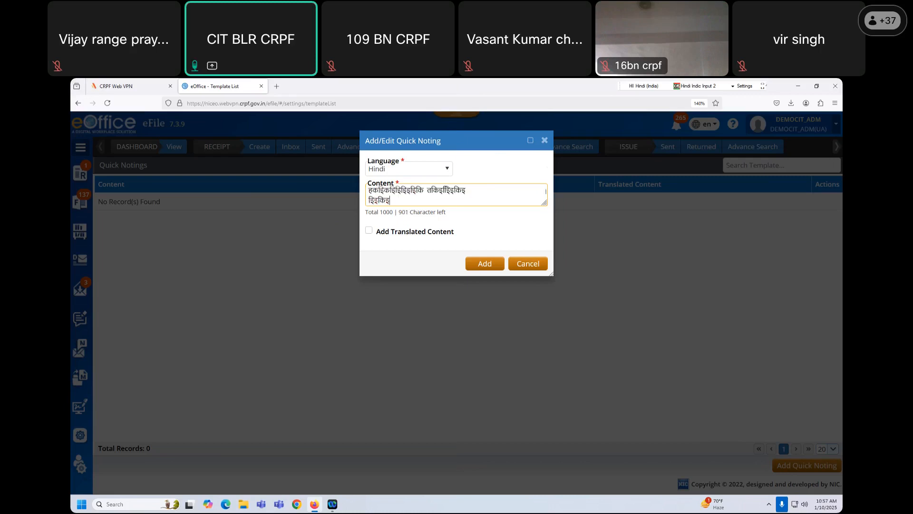
key(Return)
- Type the remaining Hindi lines, enlarge the content box, and save the quick noting
key(Return)
text(िइिइकिक)
key(Return)
key(Return)
text(ितिकि)
key(Return)
text(ितकि)
key(Return)
text(ि)
key(Return)
text(ितििििििकि)
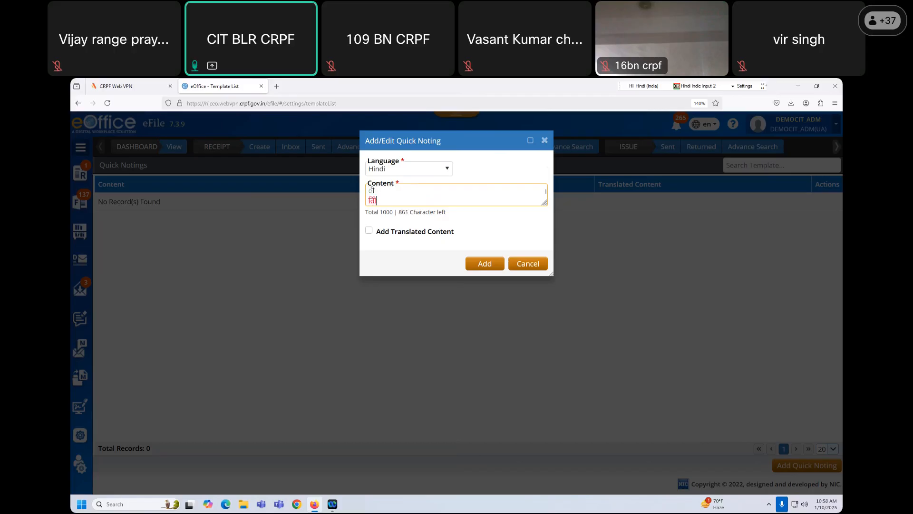
key(Return)
drag(545, 204, 544, 237)
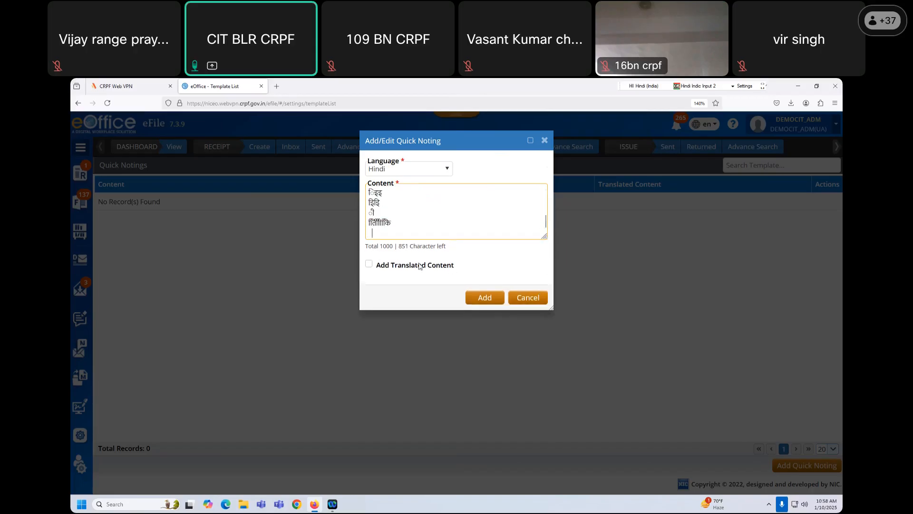
click(486, 299)
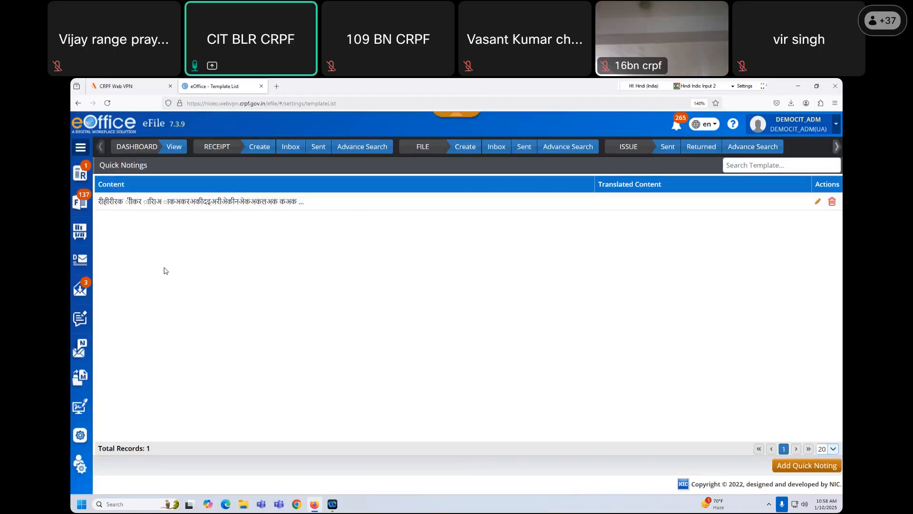
- Open file L.II-01/2024-127-EC-II from the file inbox and start a new green note, enlarged
click(494, 155)
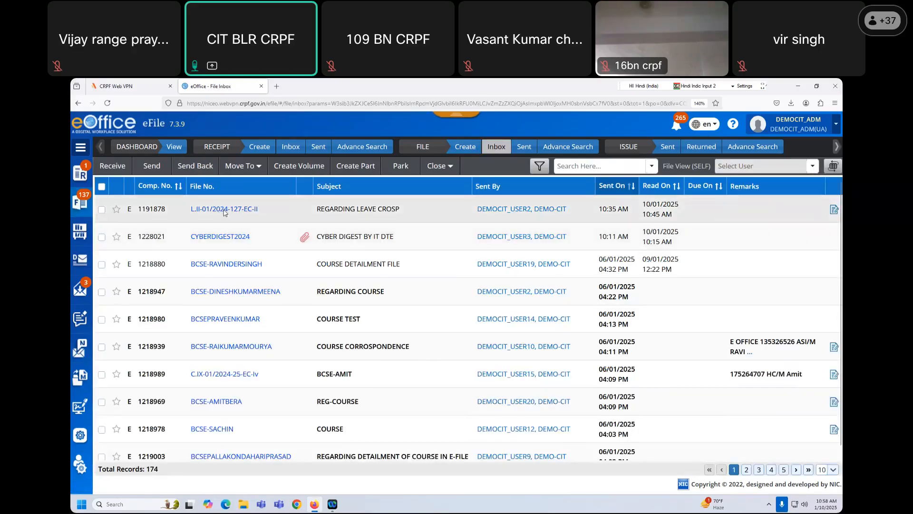
click(224, 210)
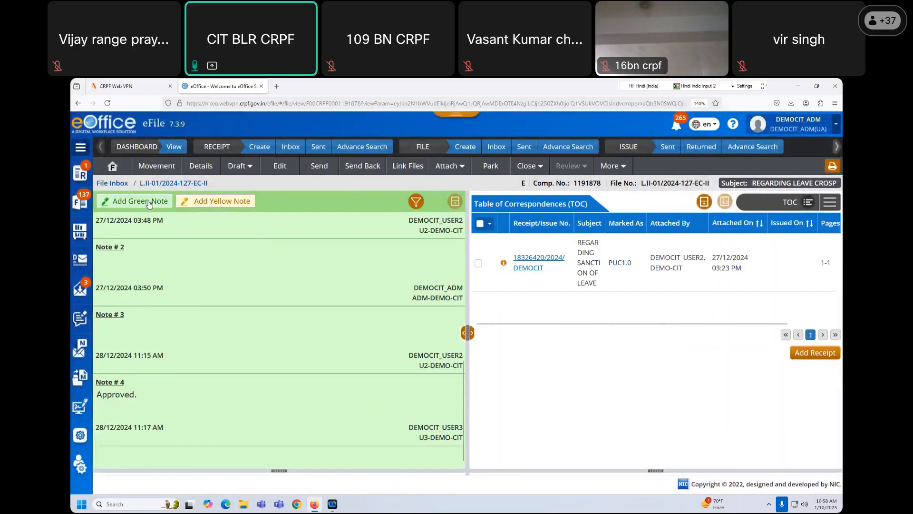
click(149, 203)
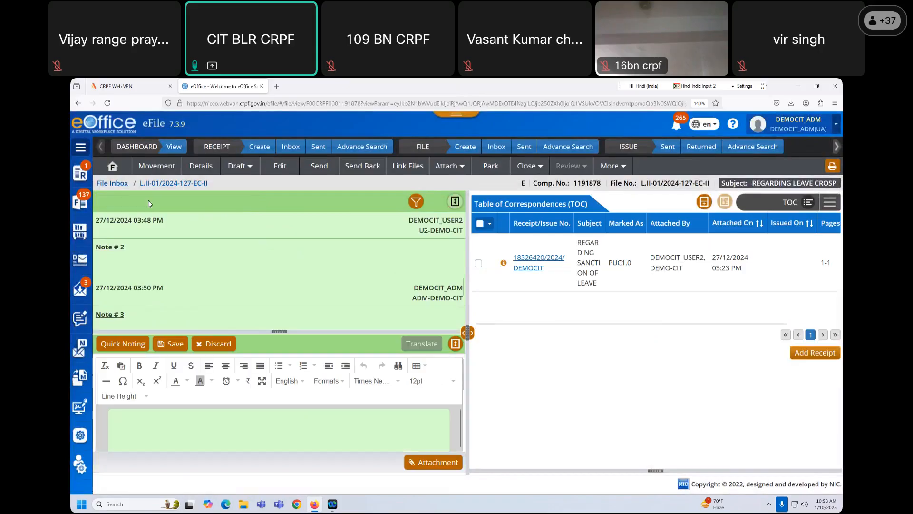
click(456, 345)
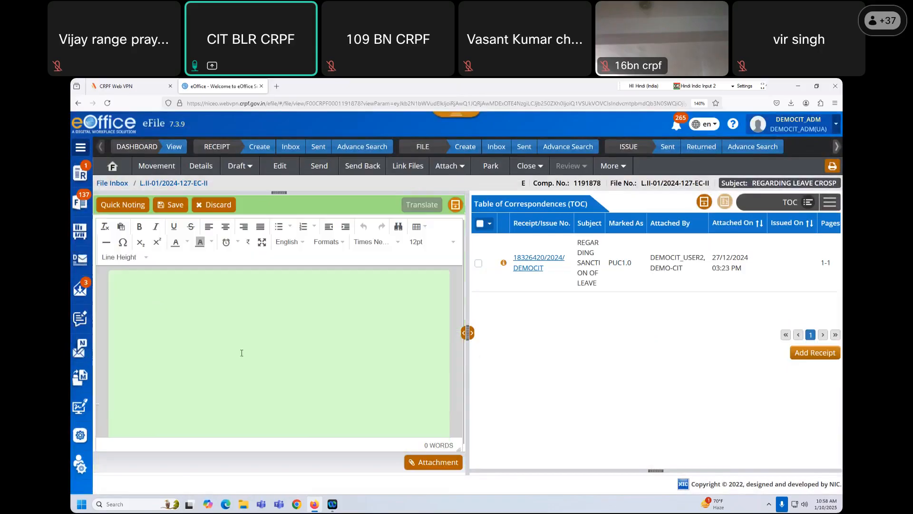
- Insert the saved Hindi user-defined quick noting into the note
click(125, 205)
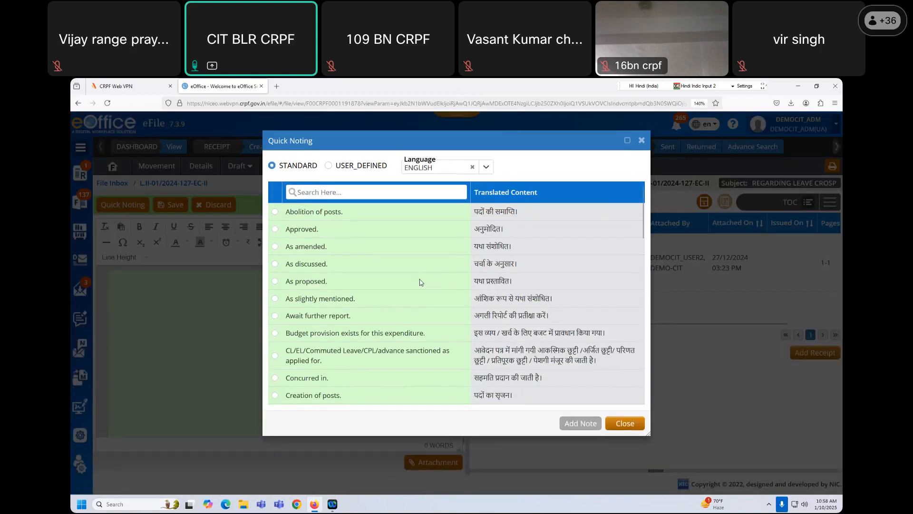
scroll(424, 284, down, 15)
scroll(438, 312, up, 15)
drag(342, 167, 388, 167)
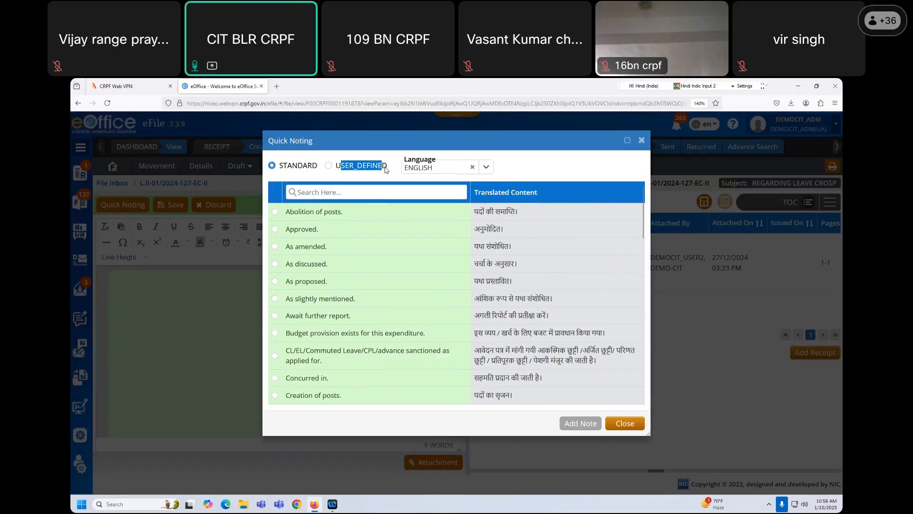
click(328, 166)
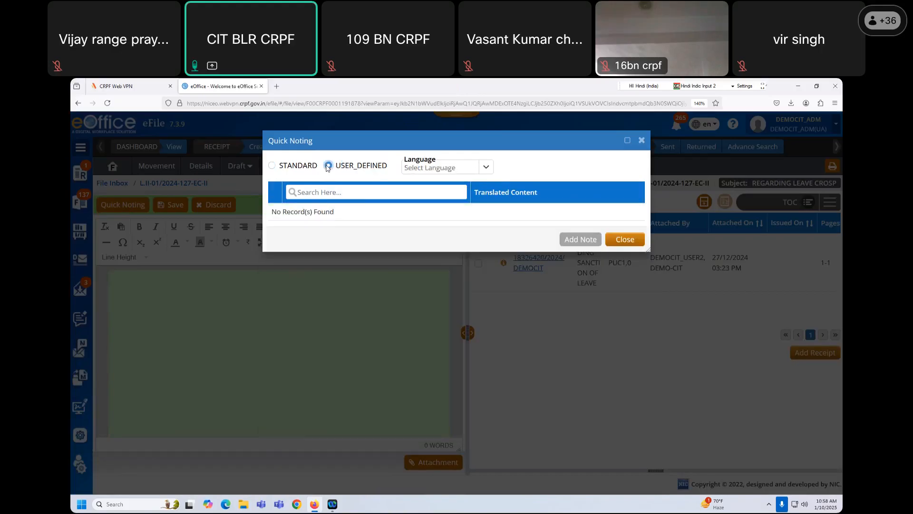
click(455, 169)
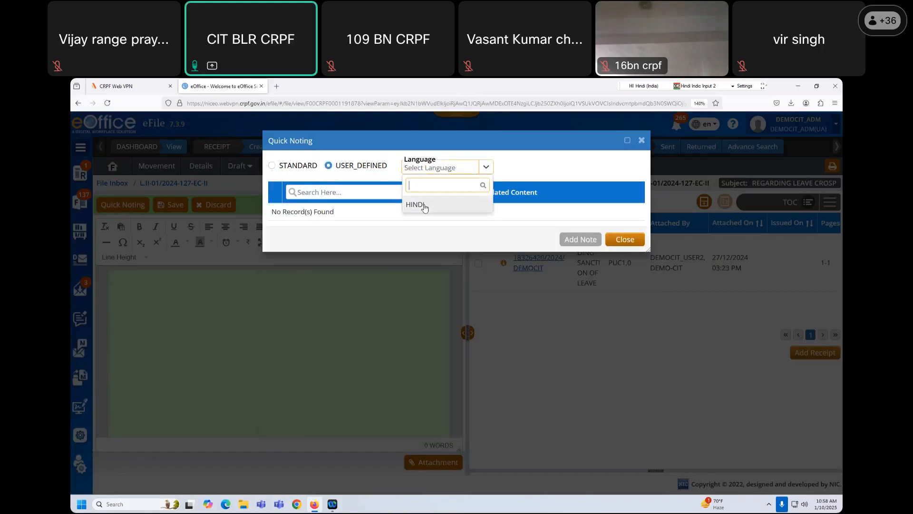
click(425, 206)
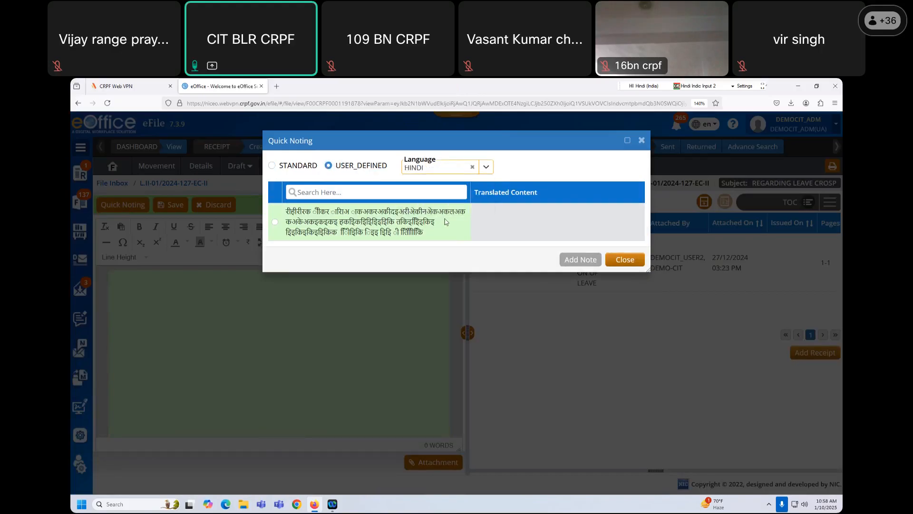
click(275, 222)
click(581, 260)
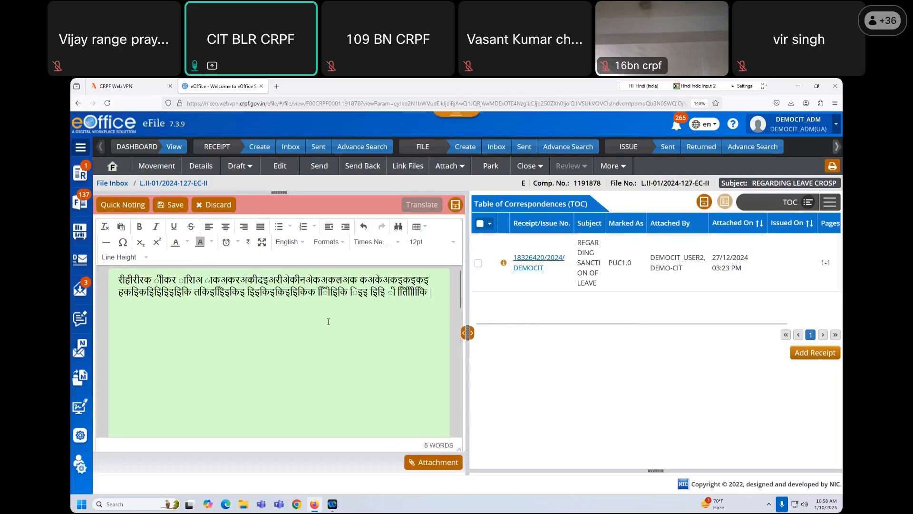
- Save the note draft, then select and delete all its text
drag(118, 281, 436, 298)
click(402, 323)
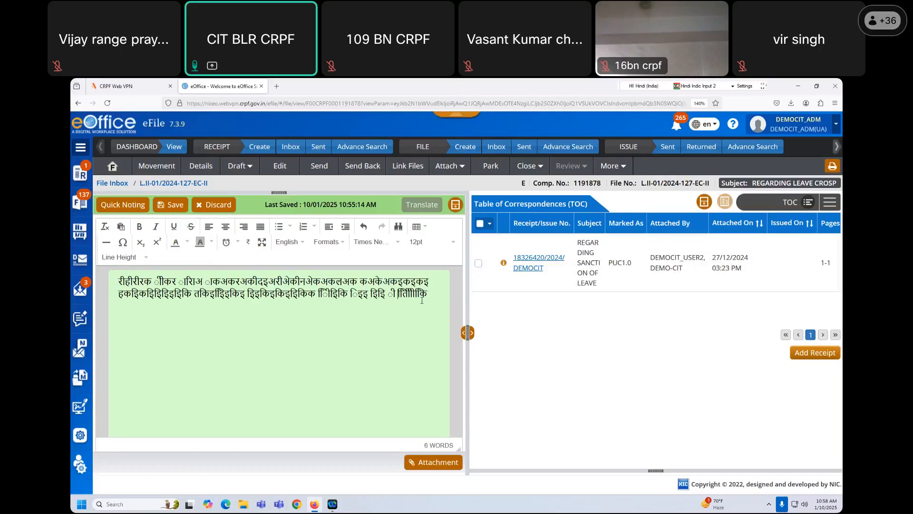
drag(402, 324, 95, 283)
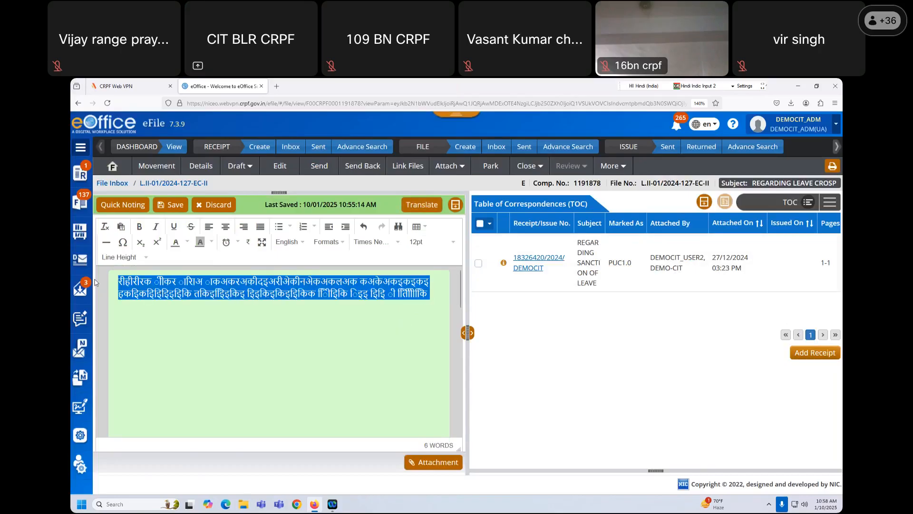
key(BackSpace)
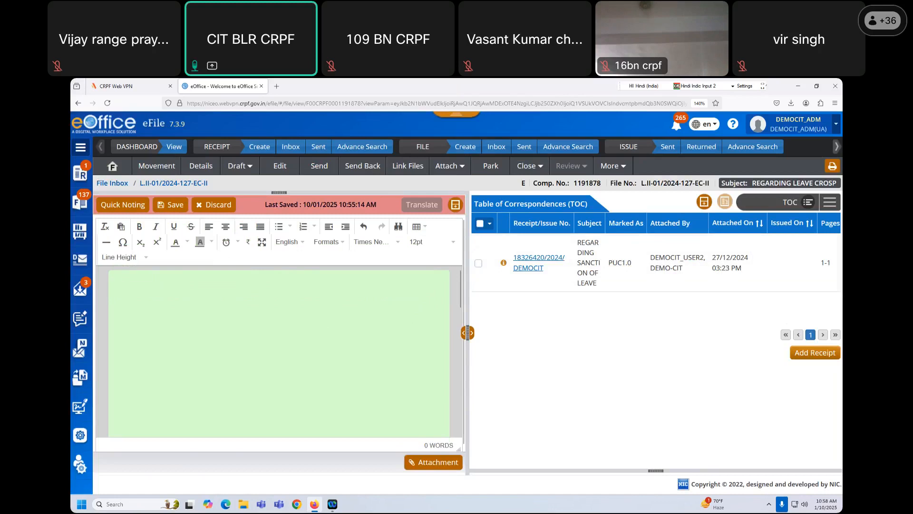
- Filter quick notings to user-defined HINDI ones, then close the quick noting window
click(132, 207)
click(330, 165)
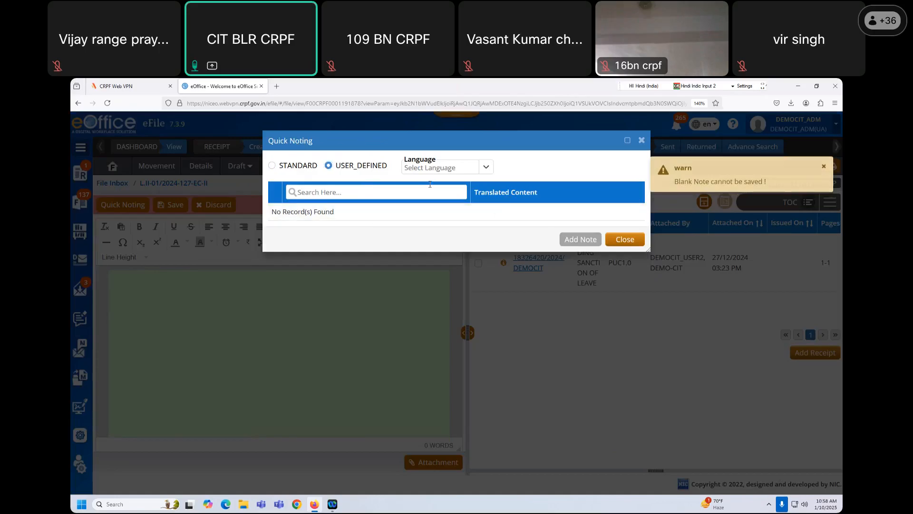
click(434, 168)
click(416, 205)
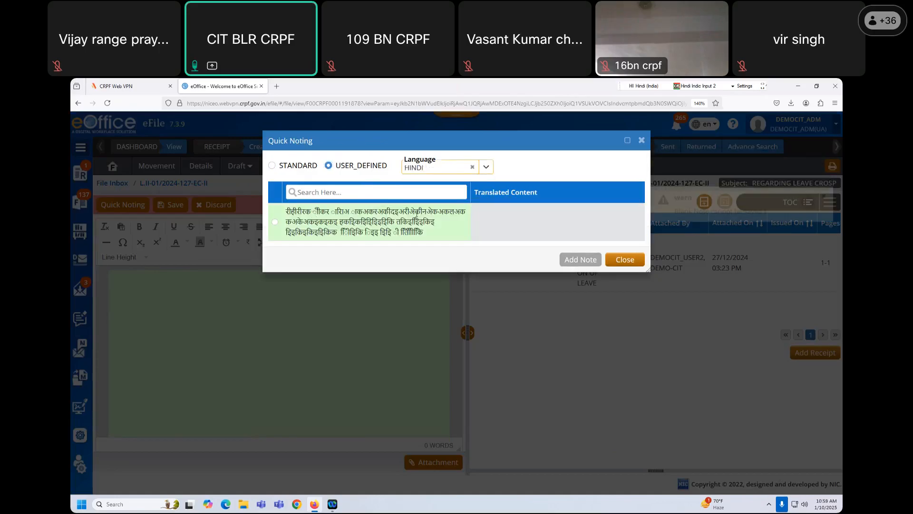
click(321, 190)
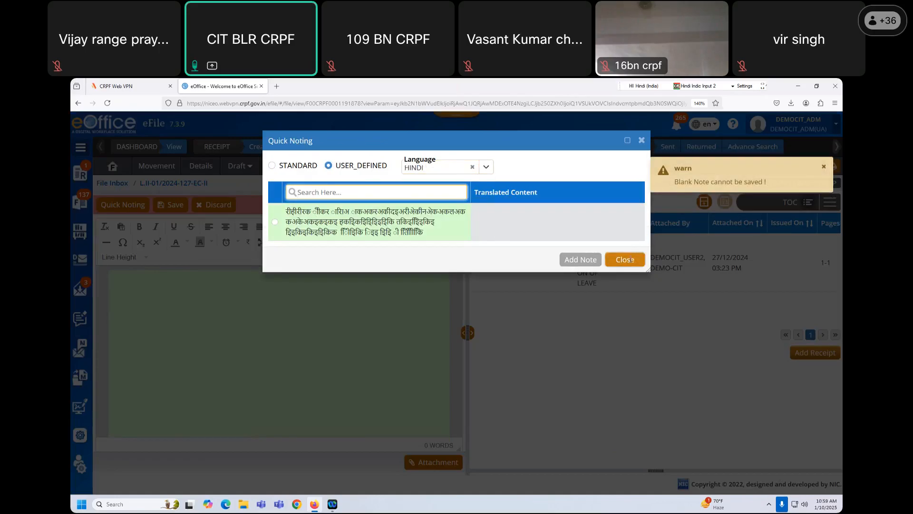
click(625, 259)
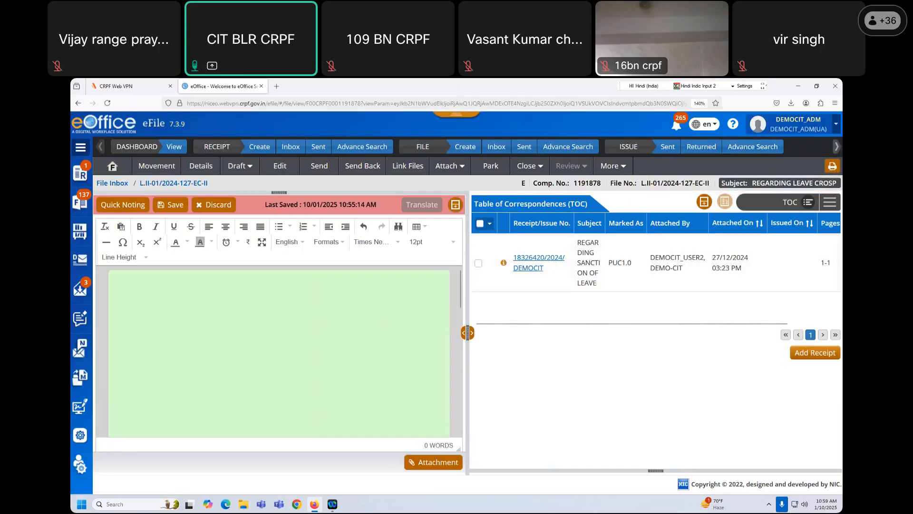
mouse_move(80, 435)
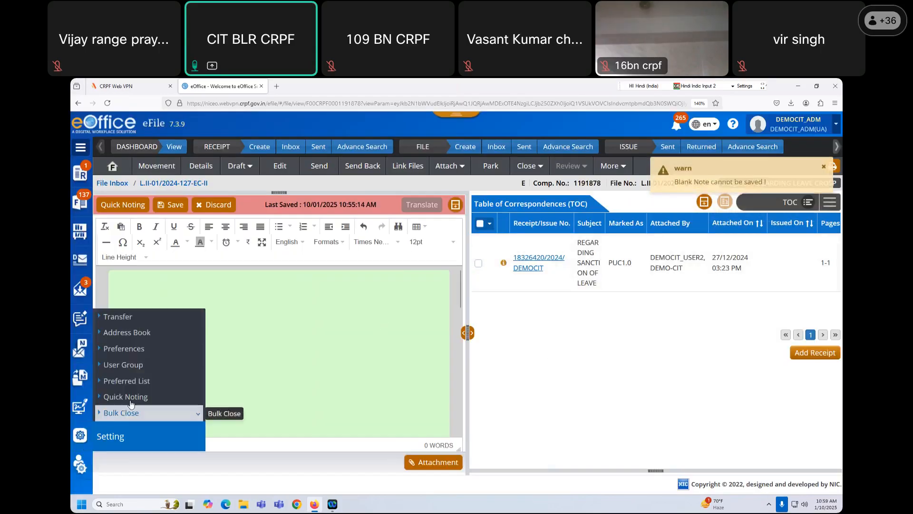
click(158, 413)
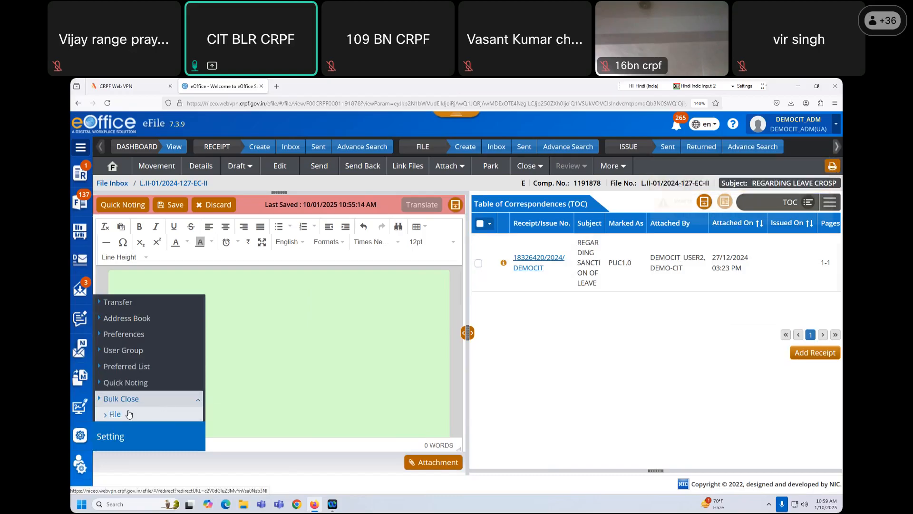
click(310, 333)
click(583, 366)
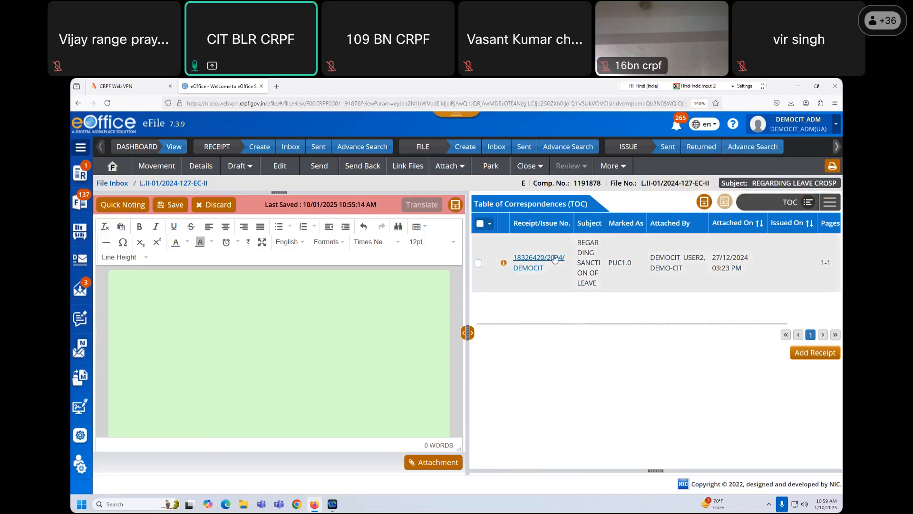
- Switch the document view to All and back to TOC, ticking and unticking the receipt row
click(808, 202)
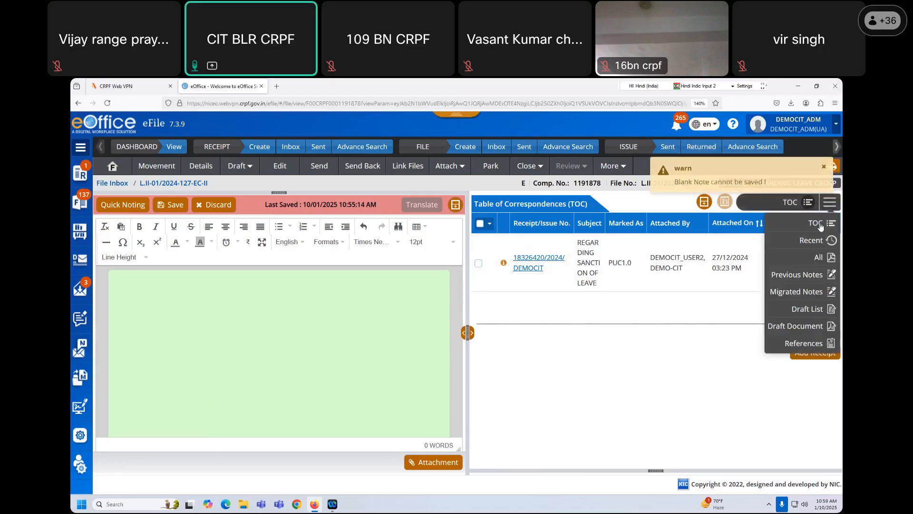
click(813, 257)
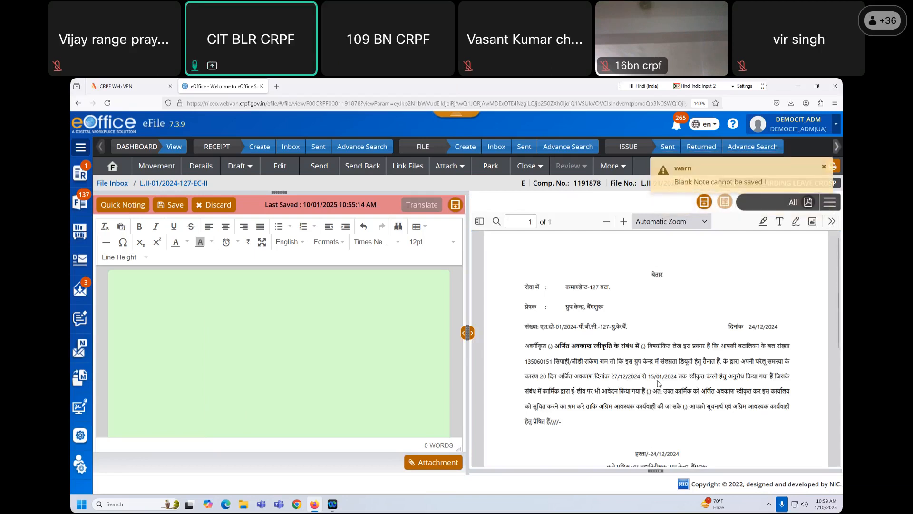
click(834, 203)
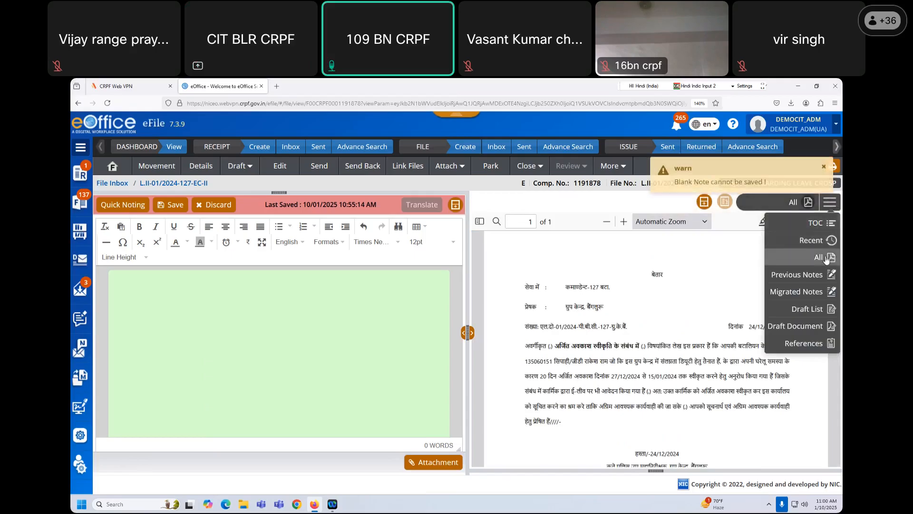
click(821, 222)
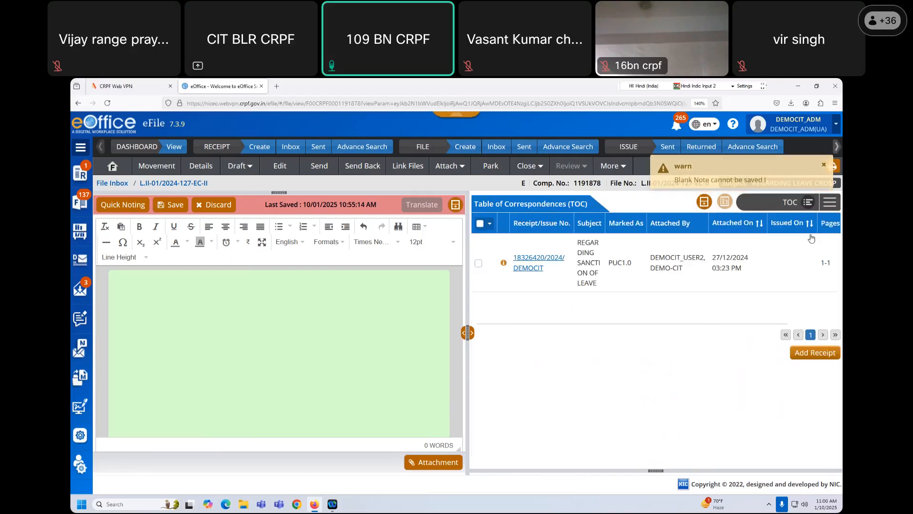
click(479, 263)
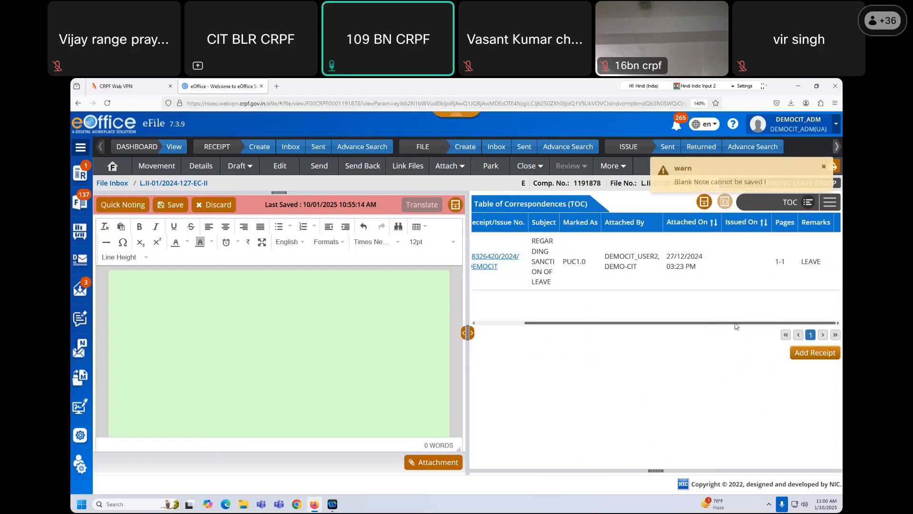
click(479, 262)
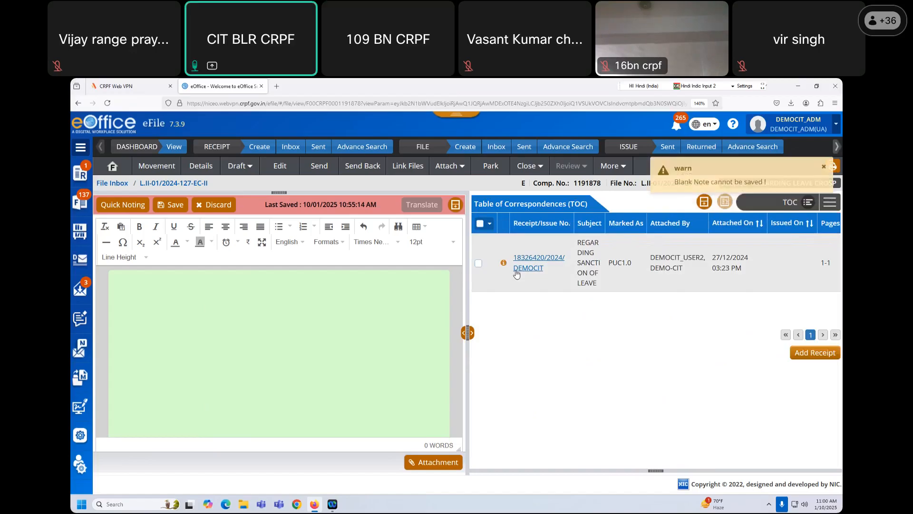
- Open receipt 18326420/2024/DEMOCIT and select its letter text to copy
click(516, 274)
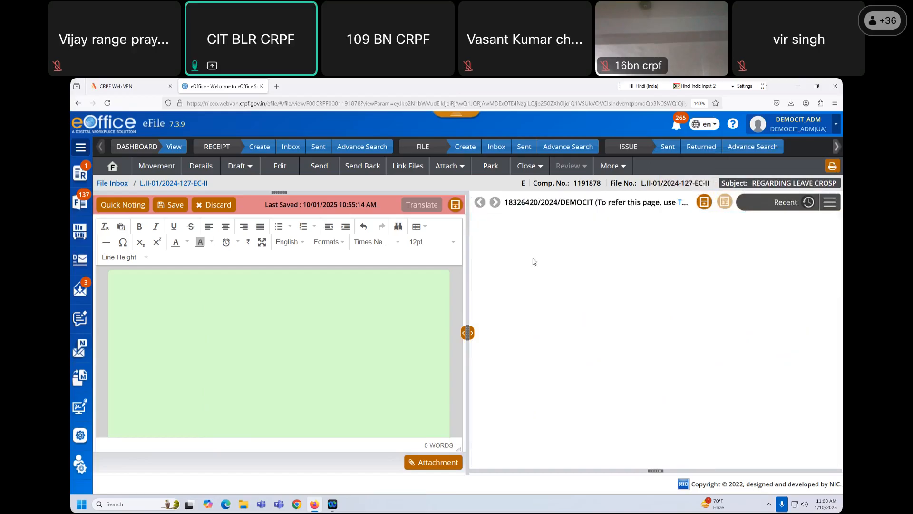
mouse_move(653, 274)
mouse_down()
mouse_move(685, 428)
mouse_move(695, 462)
mouse_move(706, 467)
mouse_up()
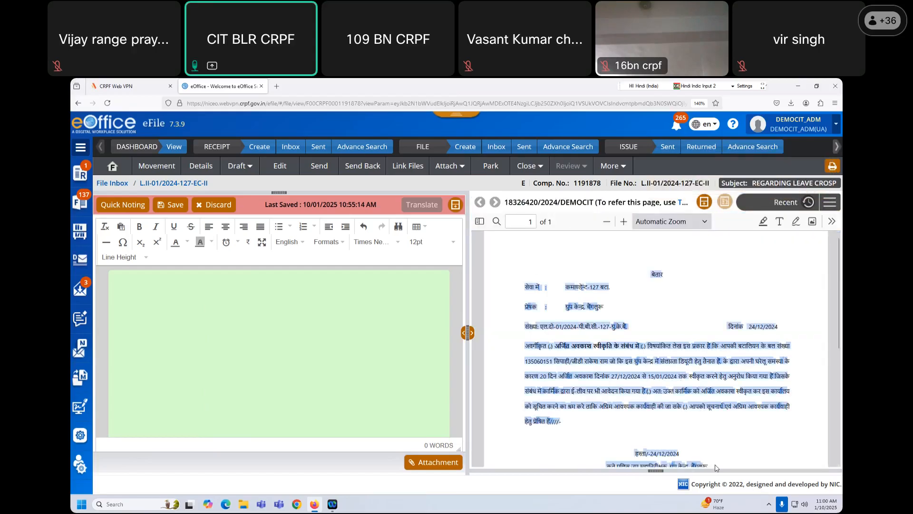
scroll(716, 468, down, 2)
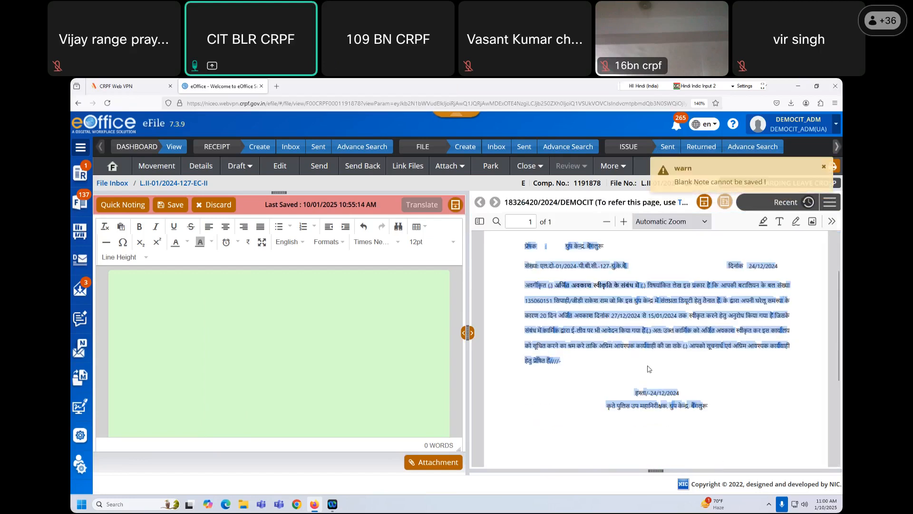
right_click(660, 325)
- Open the Draft options to create a new draft
click(659, 324)
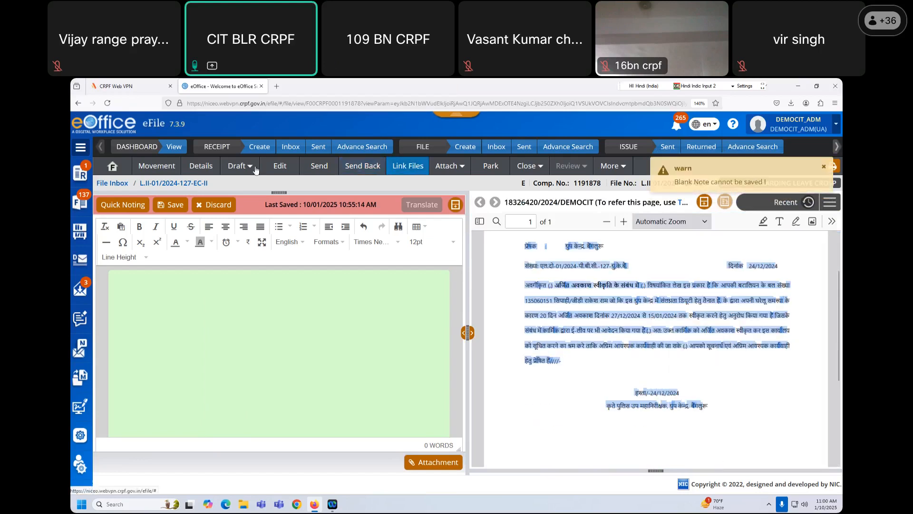
click(239, 166)
click(250, 184)
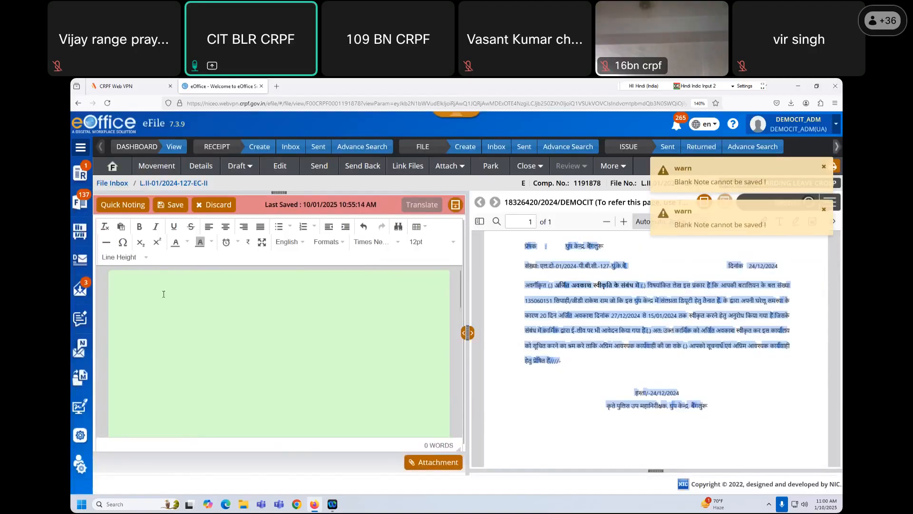
click(239, 165)
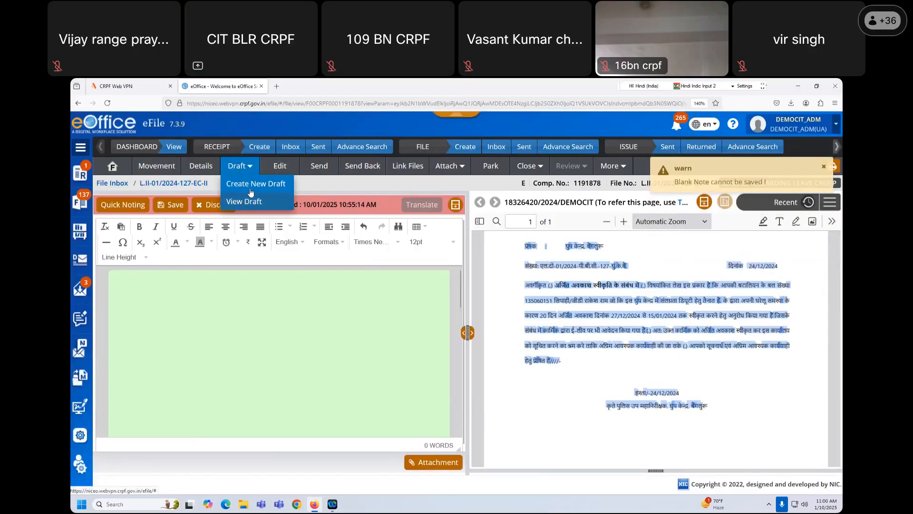
- Start a new draft reply, saving the pending note with the text 'हमहकहक'
click(250, 184)
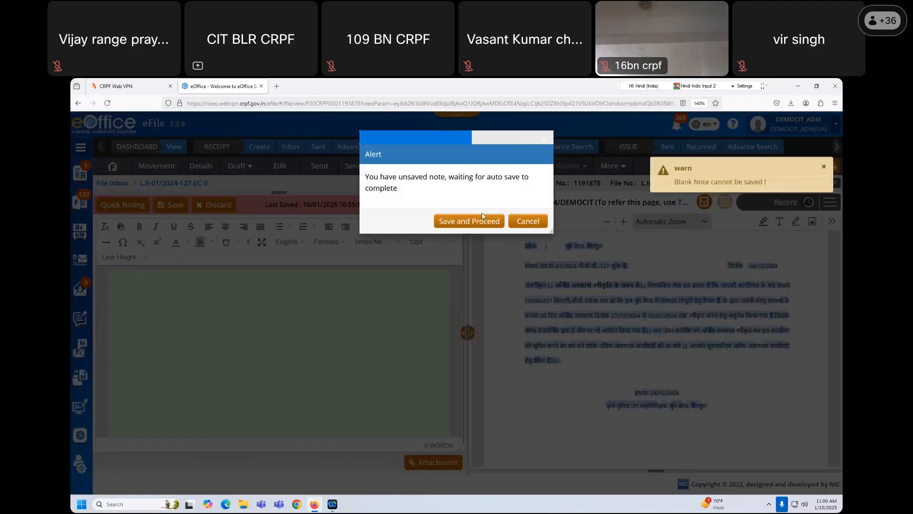
click(469, 221)
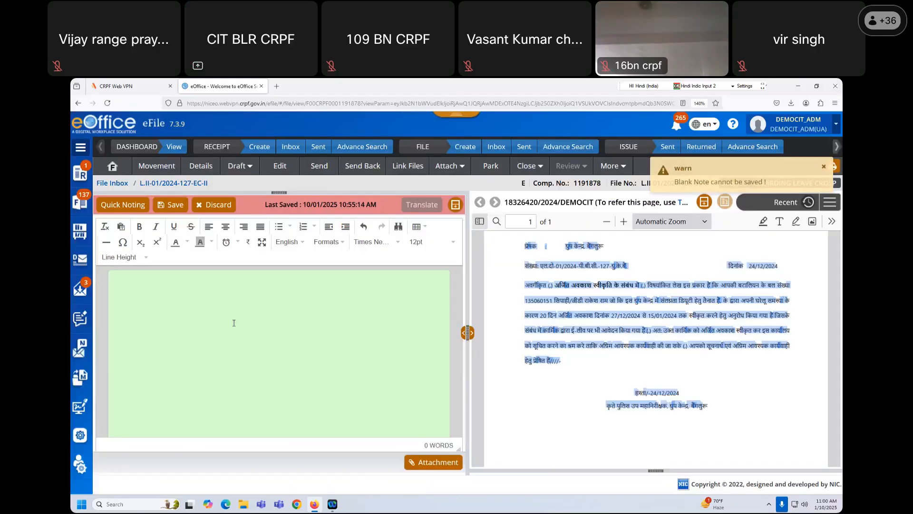
text(हमहकहक)
click(240, 166)
click(251, 190)
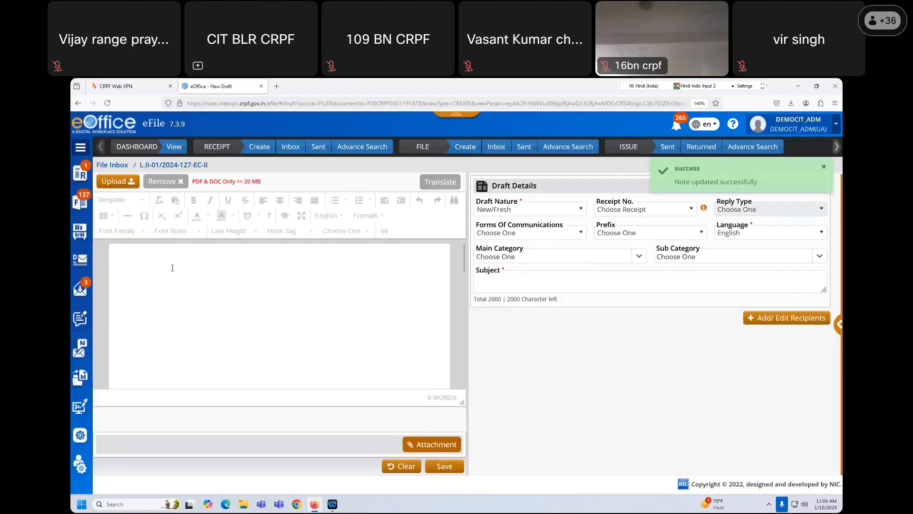
- Paste the copied letter text into the draft reply, then delete it again
key(ctrl+a)
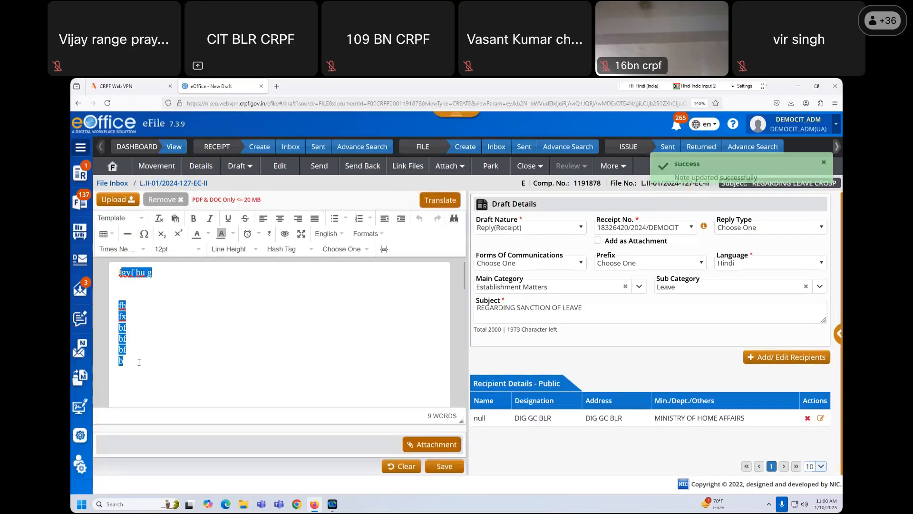
text(f)
key(BackSpace)
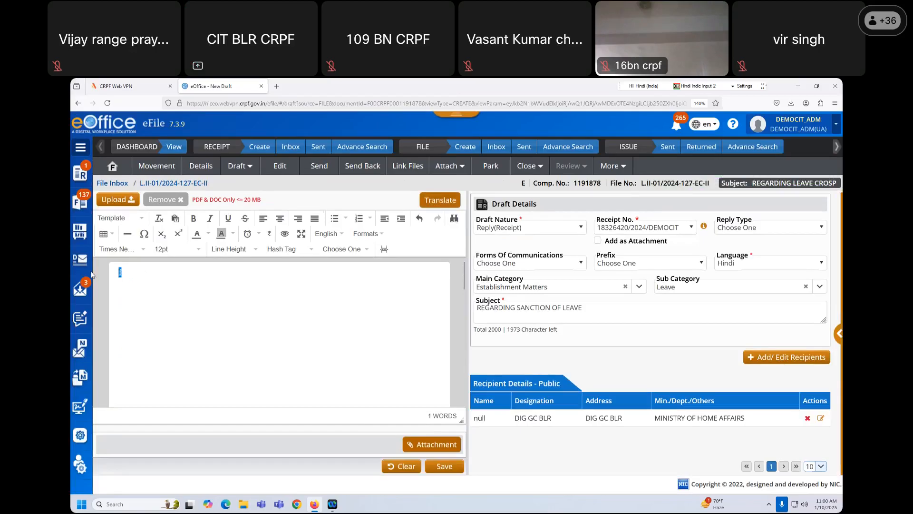
key(ctrl+v)
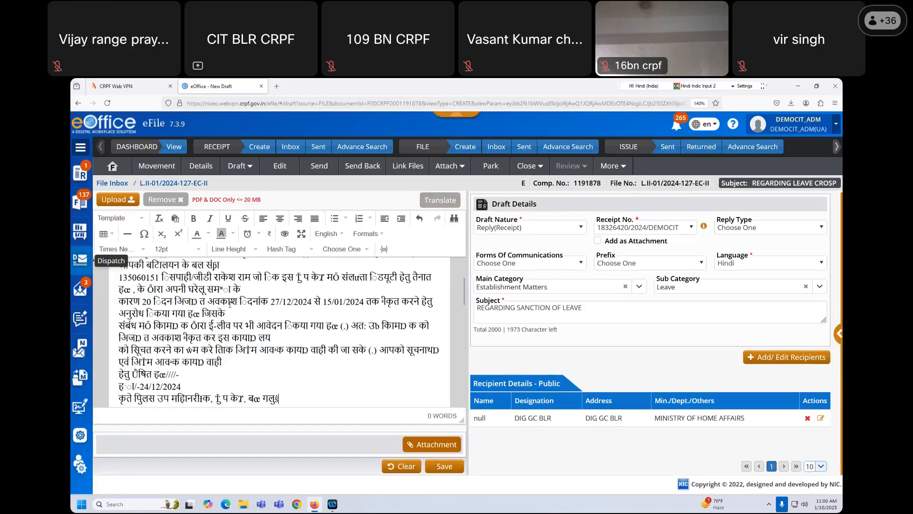
scroll(261, 329, up, 3)
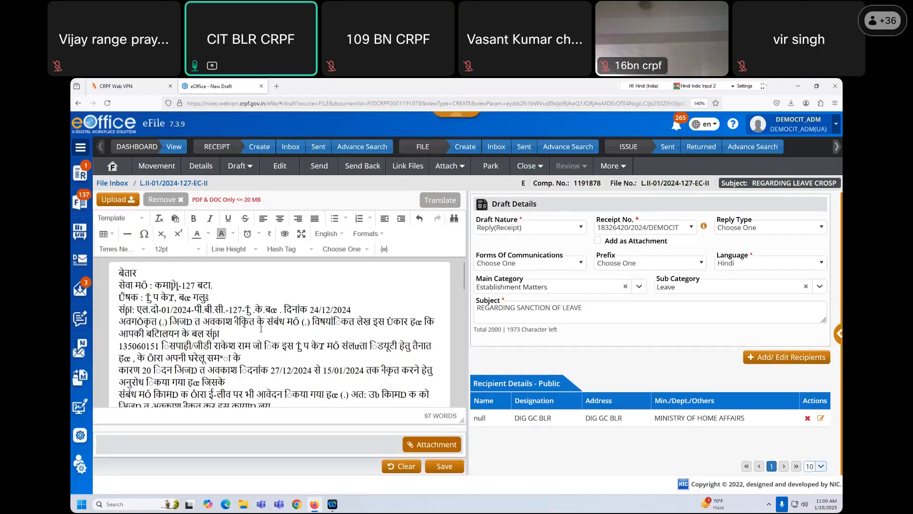
scroll(262, 329, down, 3)
scroll(255, 327, up, 3)
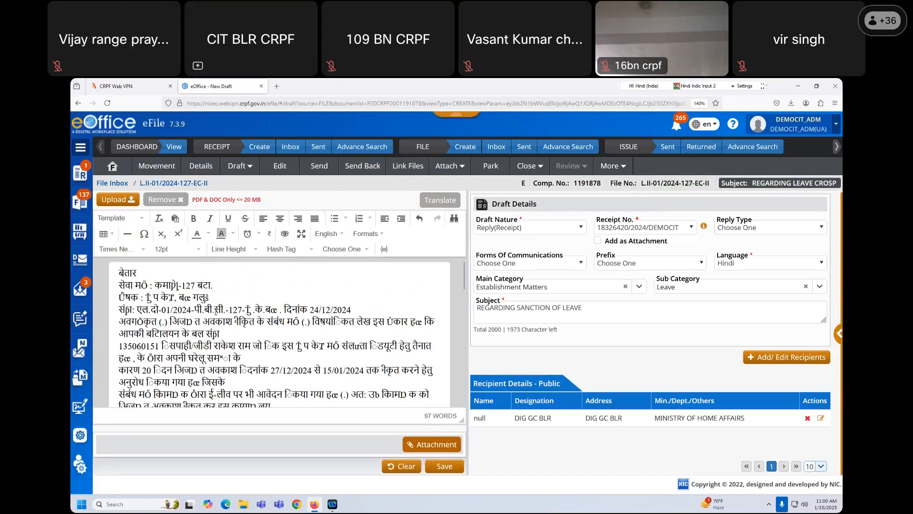
scroll(216, 312, down, 3)
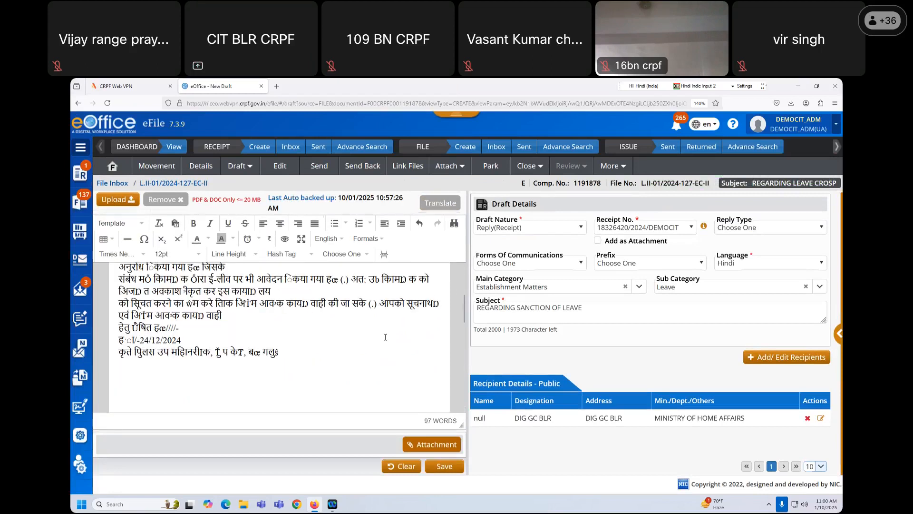
scroll(385, 336, up, 3)
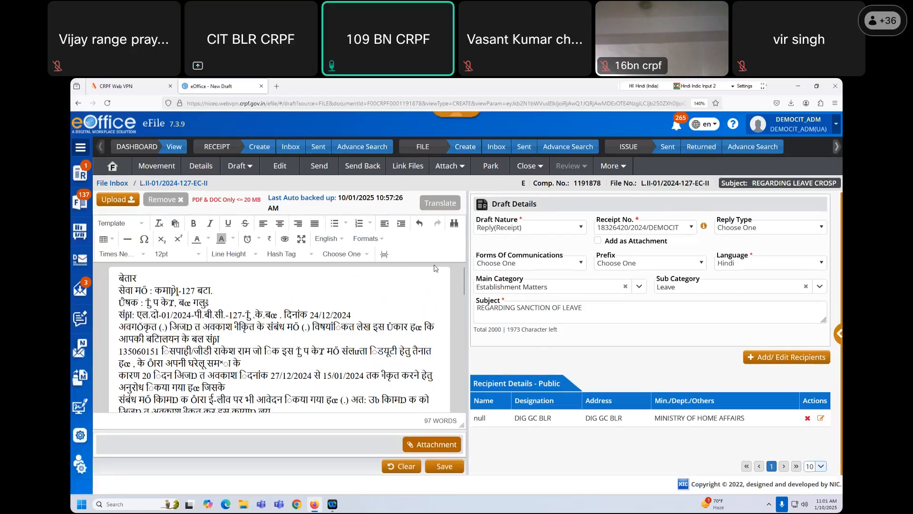
drag(119, 278, 306, 399)
key(BackSpace)
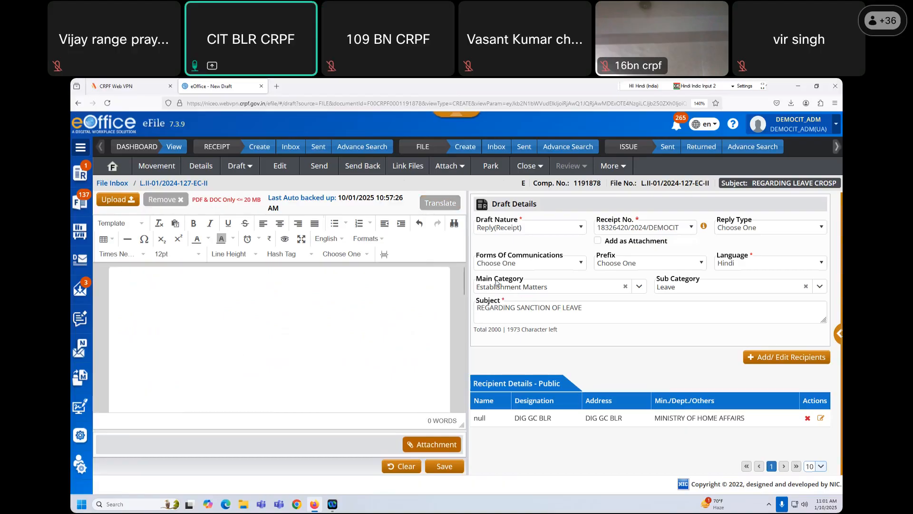
- Check the draft's receipt number choices, then return to the file's notes and correspondence
click(626, 231)
click(629, 231)
click(633, 233)
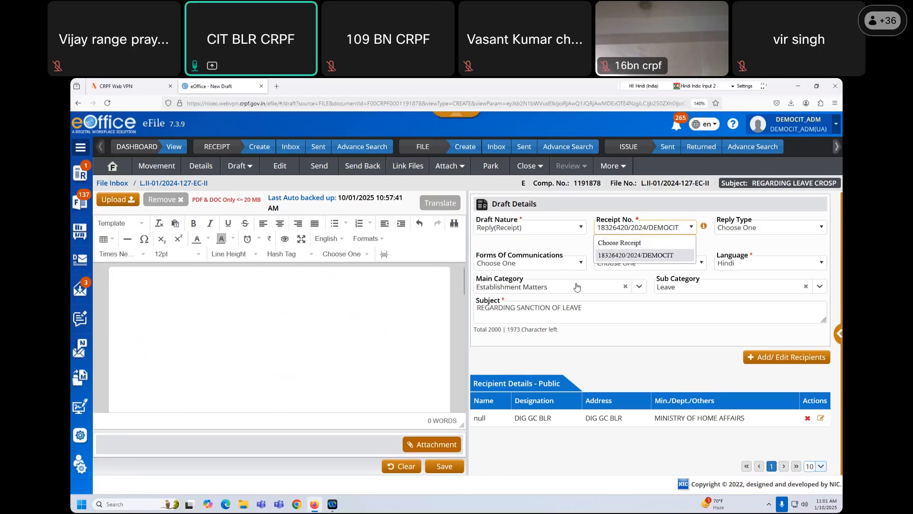
click(112, 165)
click(830, 202)
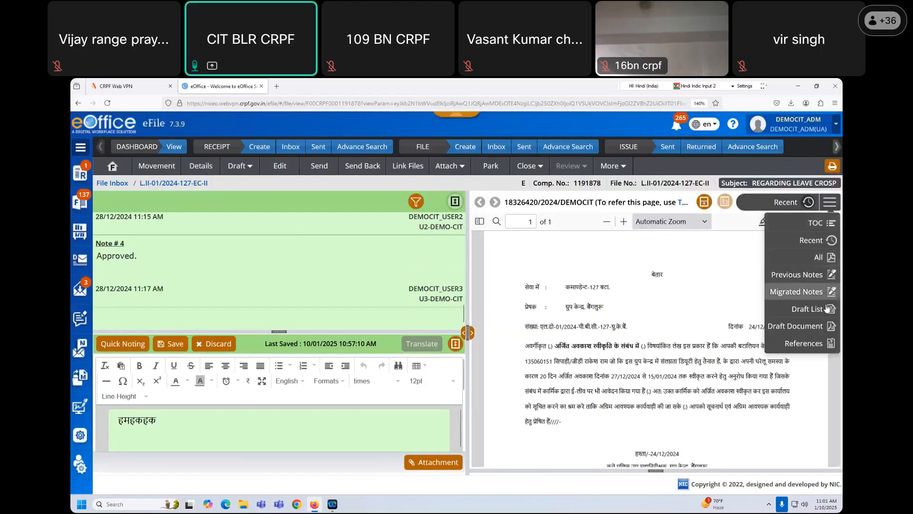
- Show the TOC, select the receipt and try Mark As PUC, noting its PUC1.0 marking
click(828, 222)
click(478, 263)
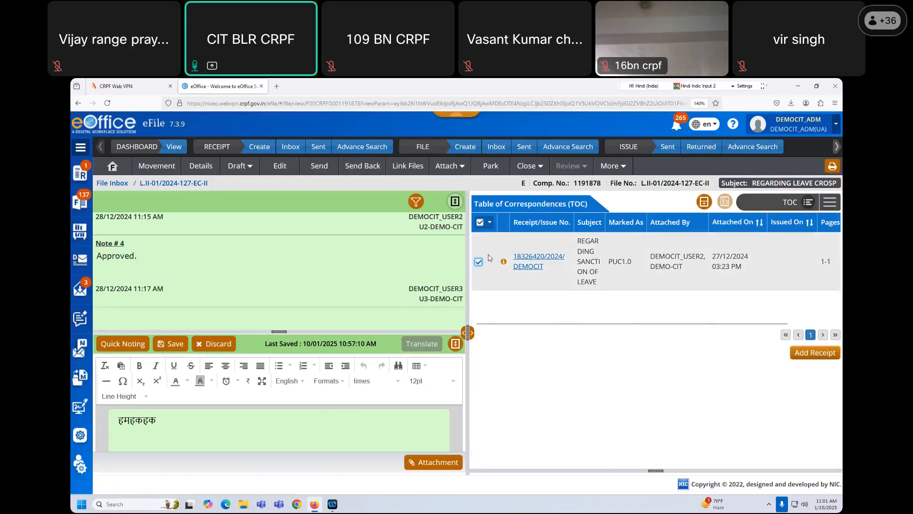
click(491, 222)
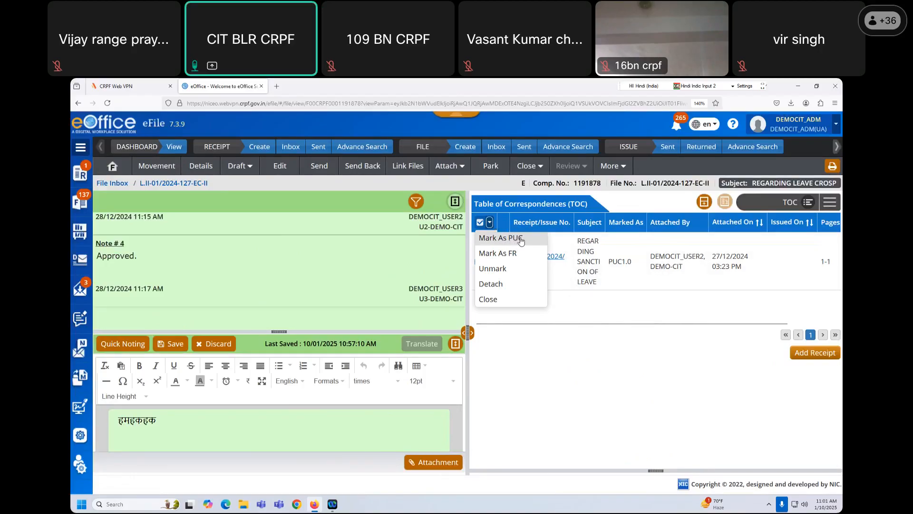
click(522, 240)
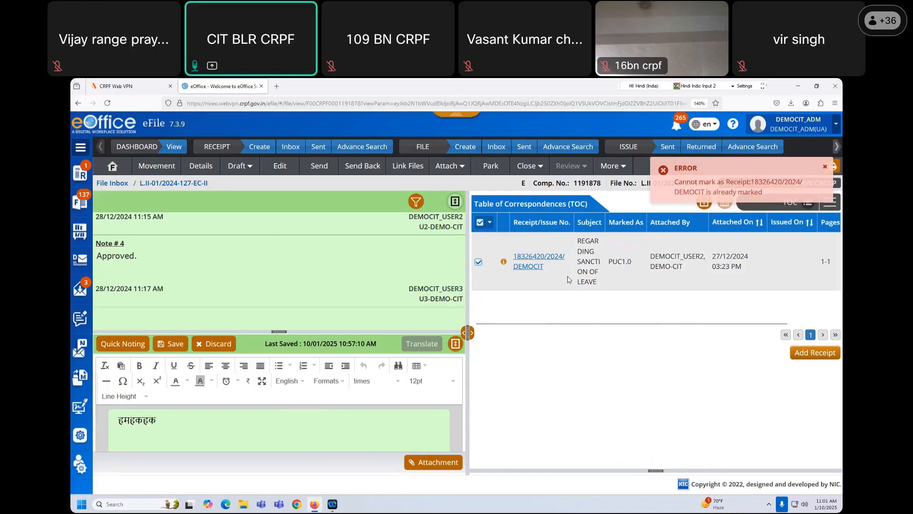
drag(609, 265, 636, 266)
click(655, 306)
drag(658, 324, 579, 334)
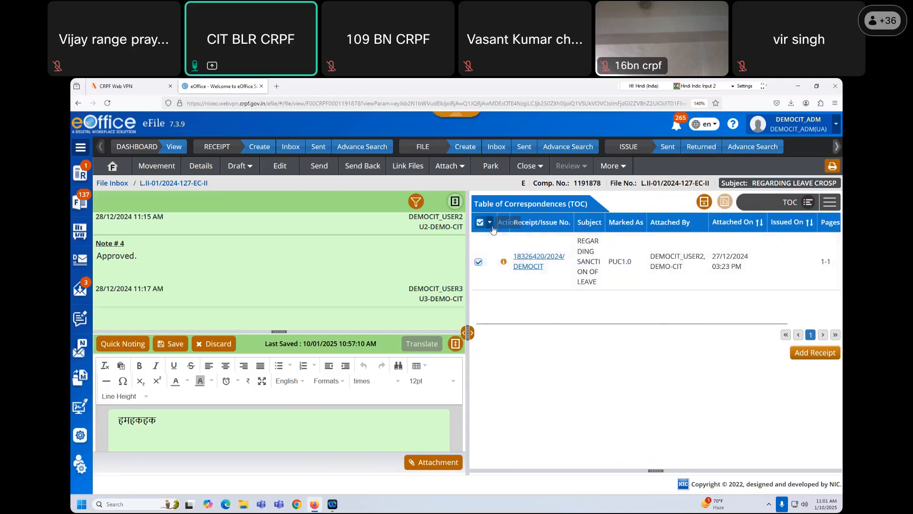
click(489, 222)
click(615, 257)
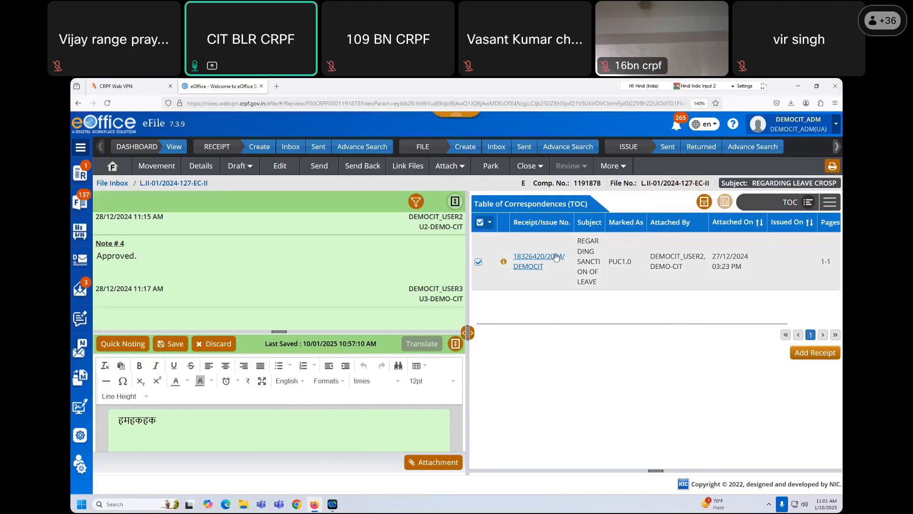
- Deselect the receipt and discard the unsaved draft note
click(479, 265)
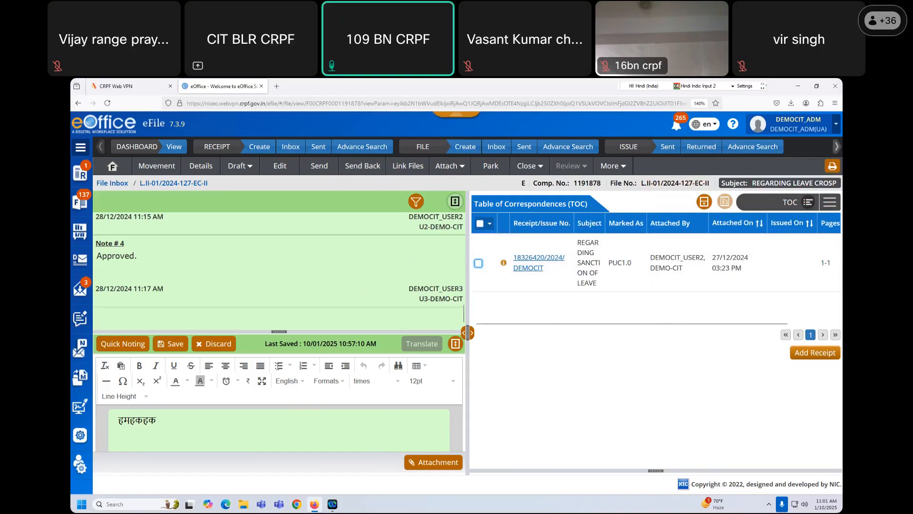
scroll(286, 369, down, 2)
click(228, 345)
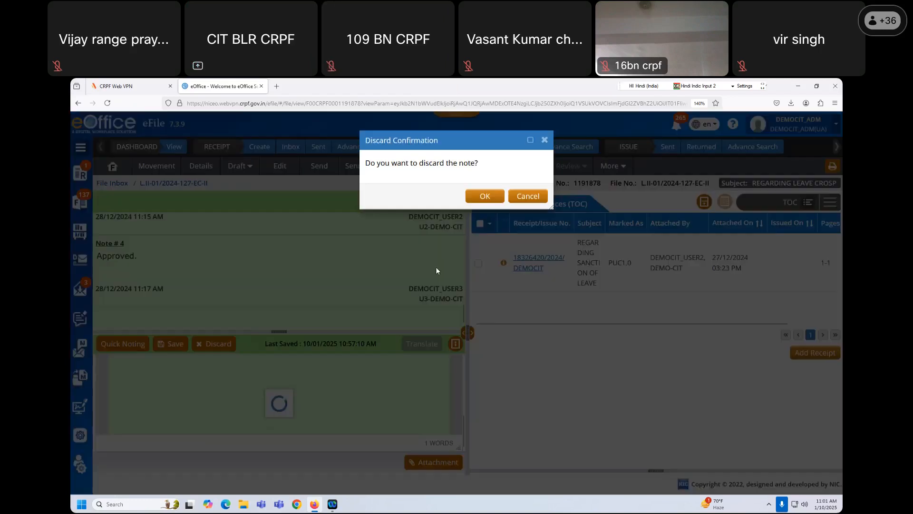
click(485, 197)
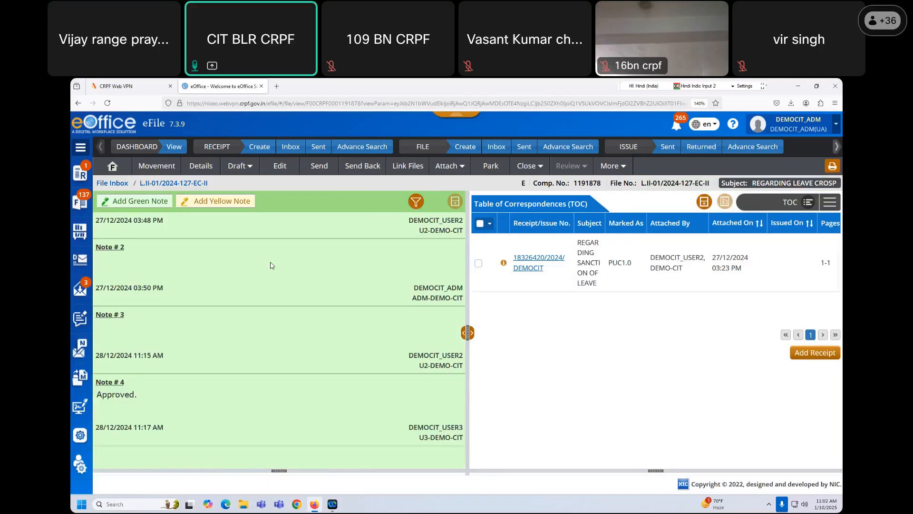
- Close the file with the remark 'work closed', switching input from Hindi to English
click(533, 168)
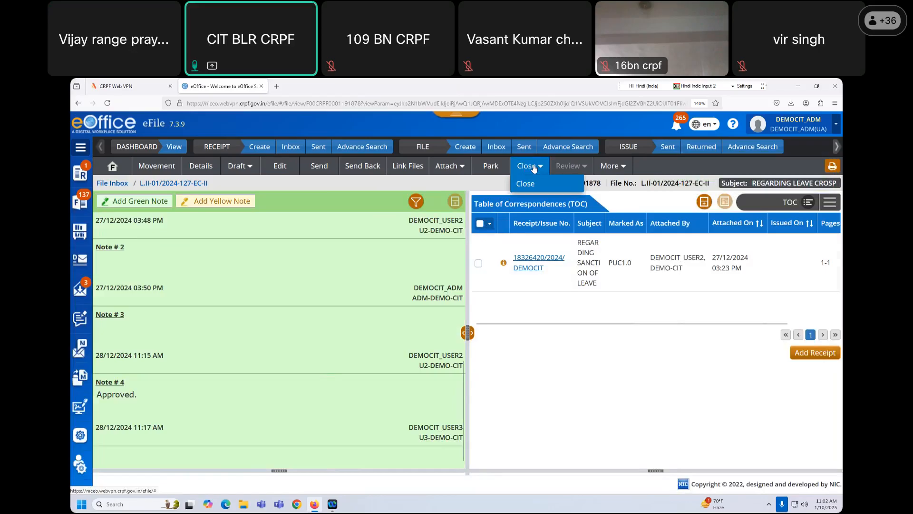
click(530, 186)
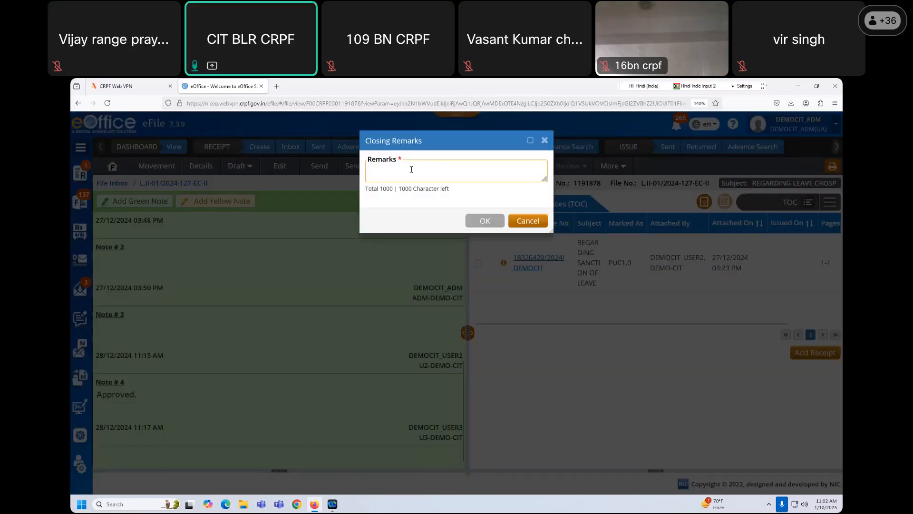
text(ृवताप)
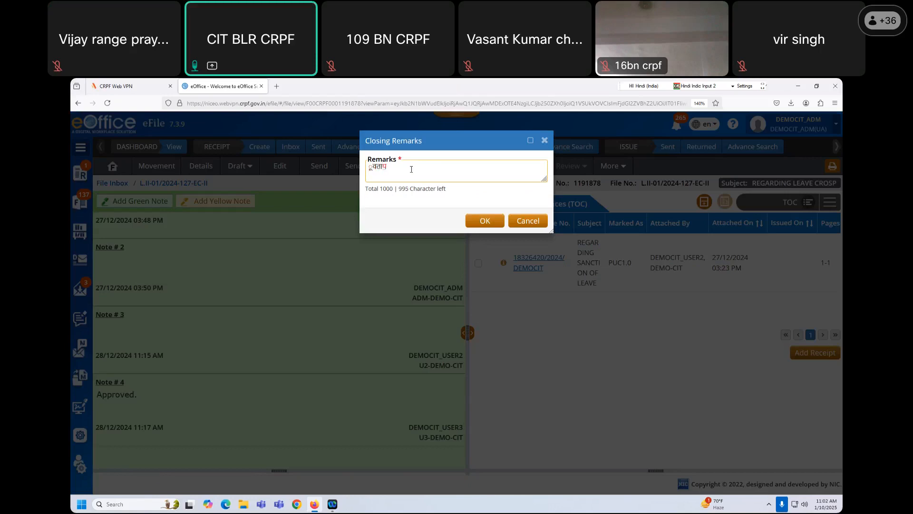
key(BackSpace)
key(BackSpace)
key(BackSpace)
key(BackSpace)
key(BackSpace)
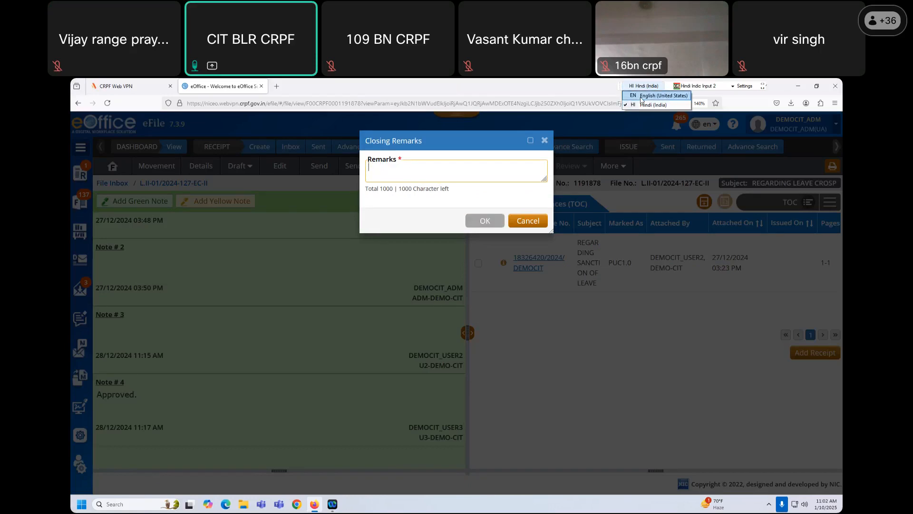
key(super+space)
text(work clo)
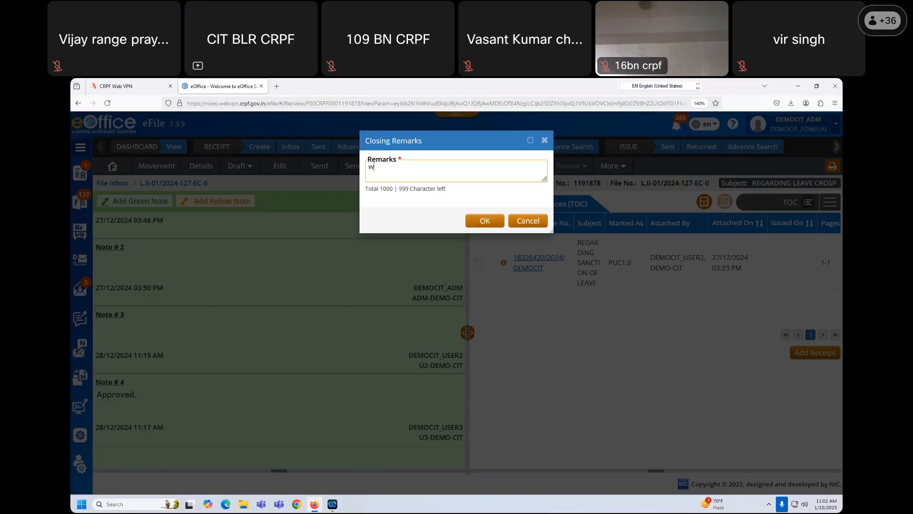
text(sed)
click(481, 224)
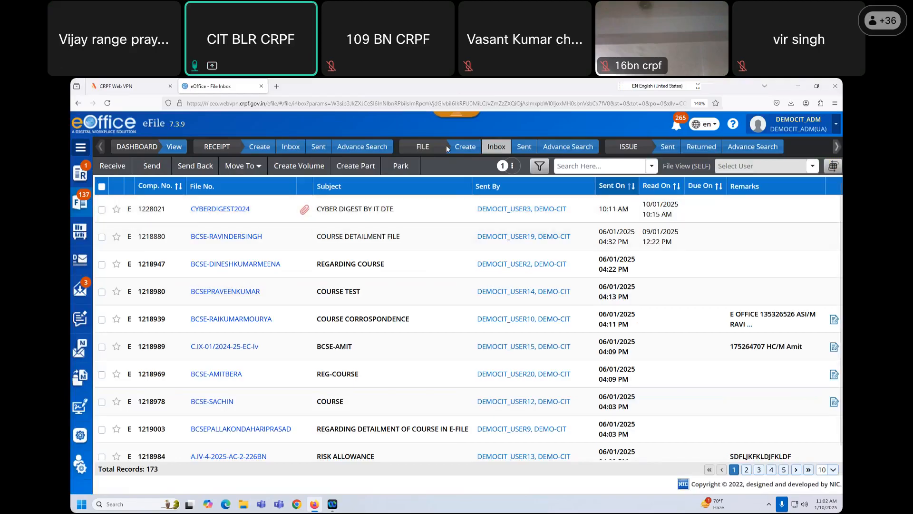
click(505, 145)
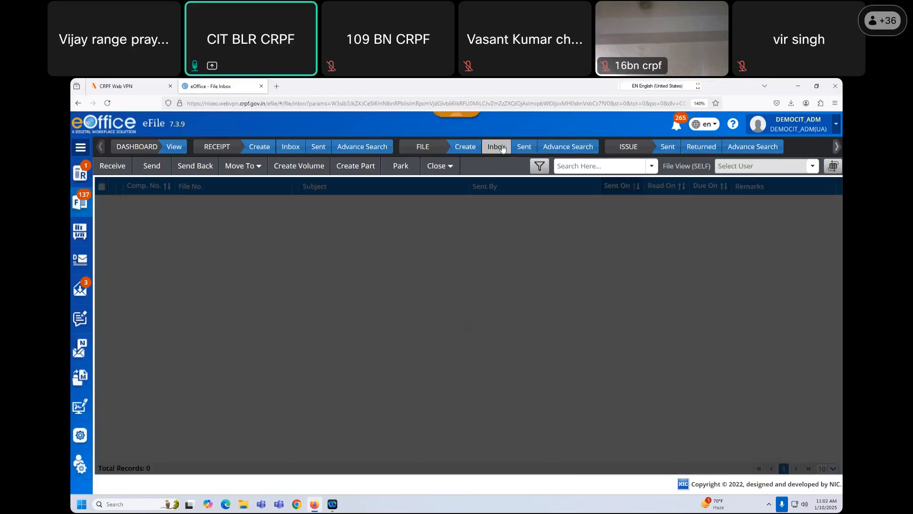
click(102, 210)
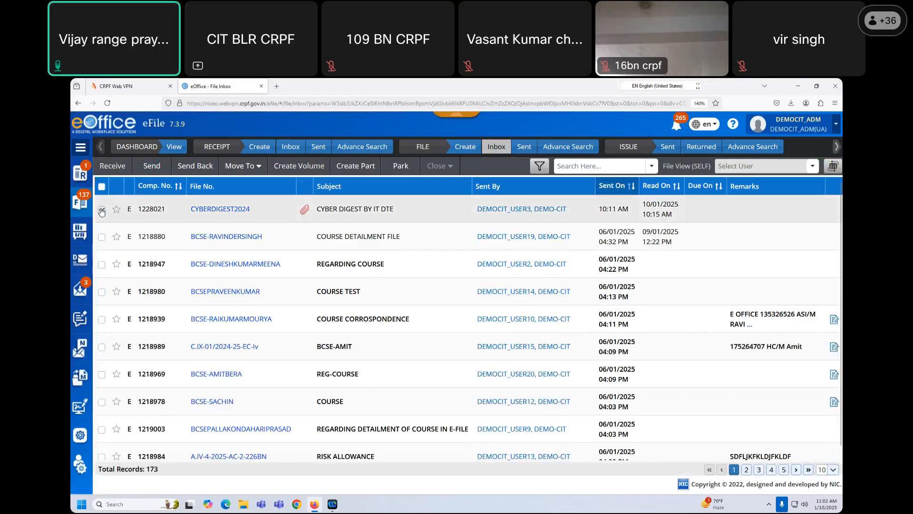
click(102, 210)
click(101, 238)
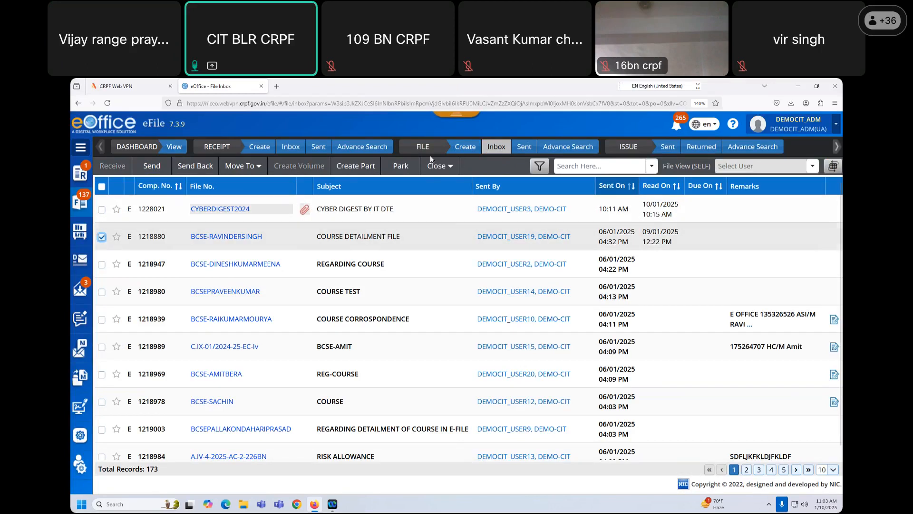
click(438, 166)
click(490, 166)
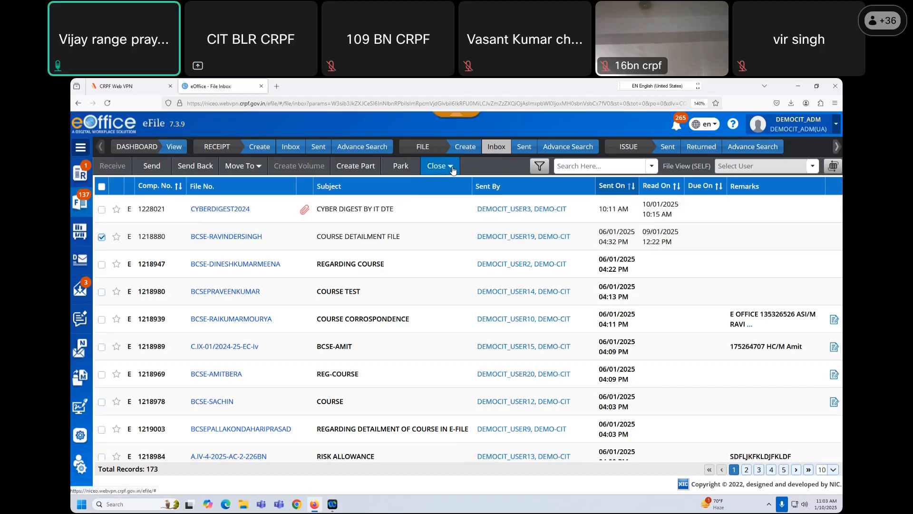
click(437, 165)
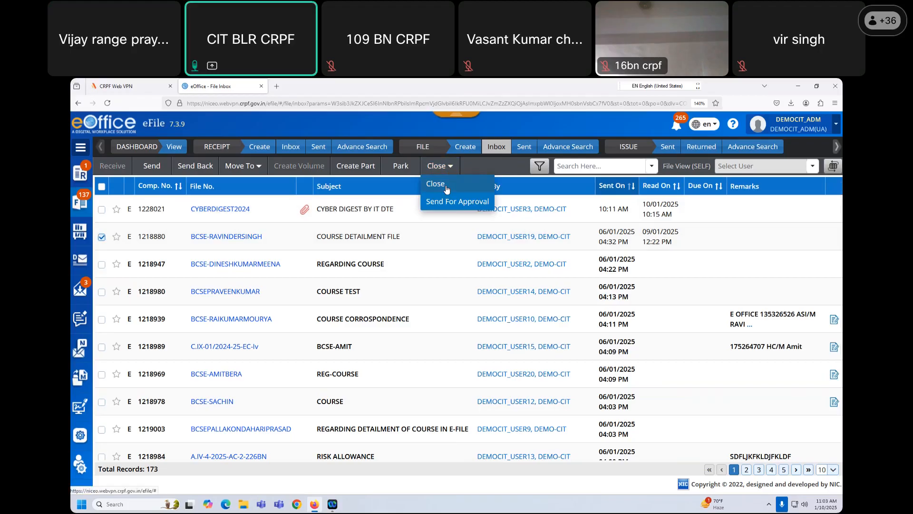
click(489, 162)
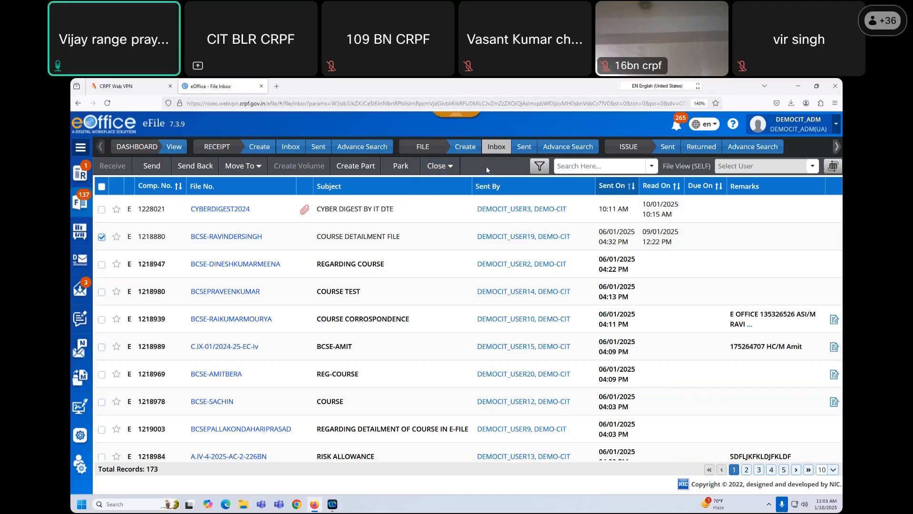
click(454, 170)
click(448, 182)
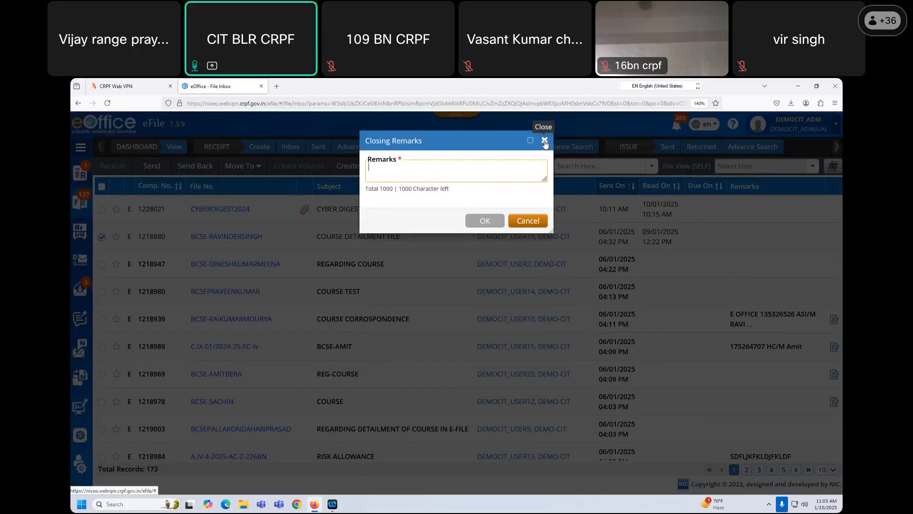
drag(545, 143, 546, 182)
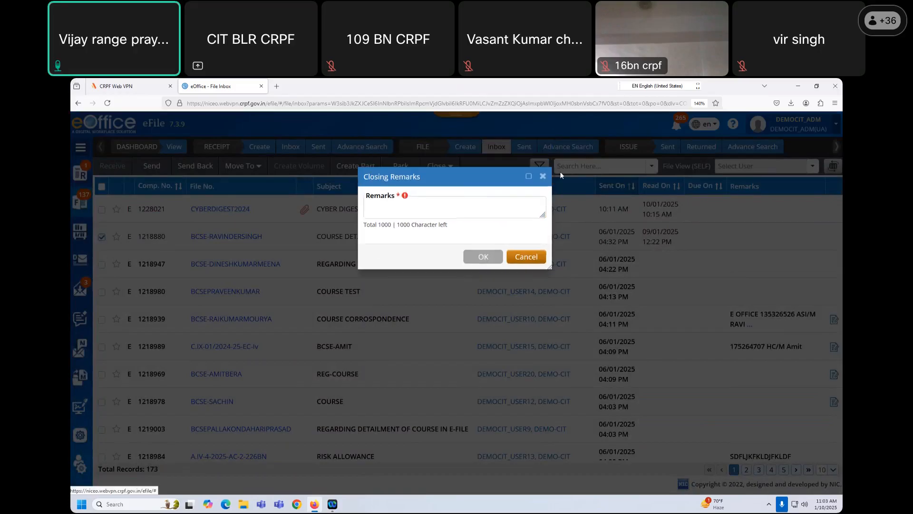
click(532, 177)
click(101, 235)
- Show the Closed Files list and tick file L.II-01/2024-127-EC-II, closed with remark 'work closed'
mouse_move(80, 232)
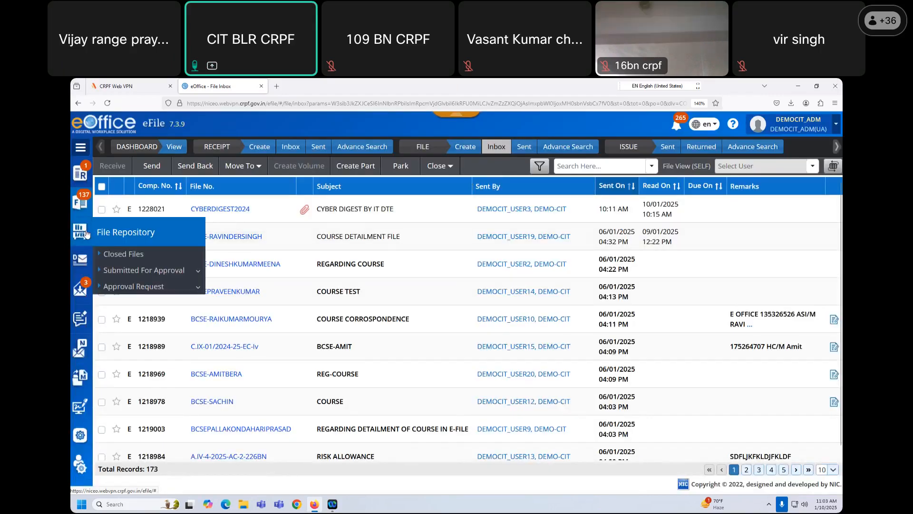
click(125, 255)
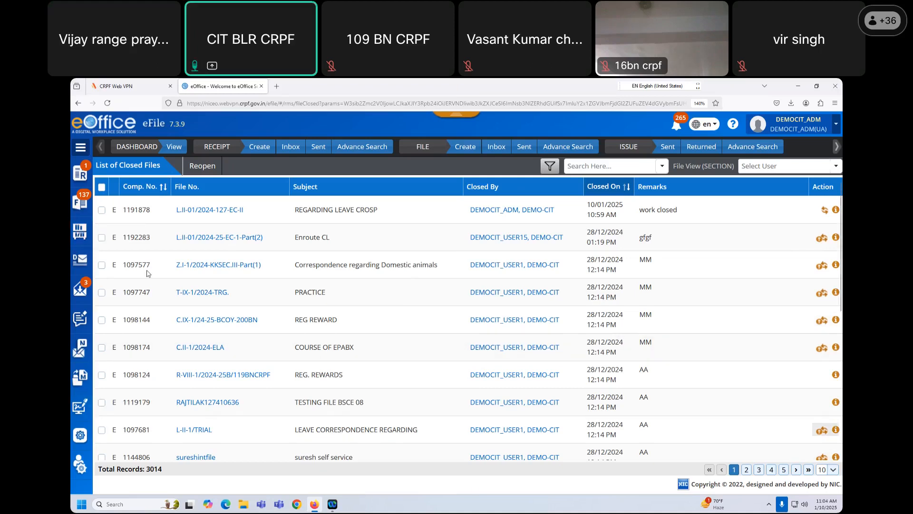
click(82, 233)
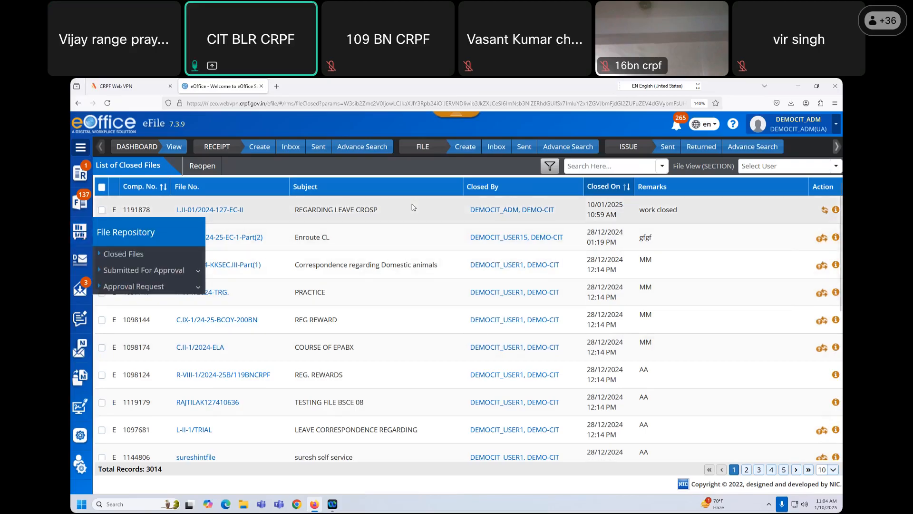
click(363, 204)
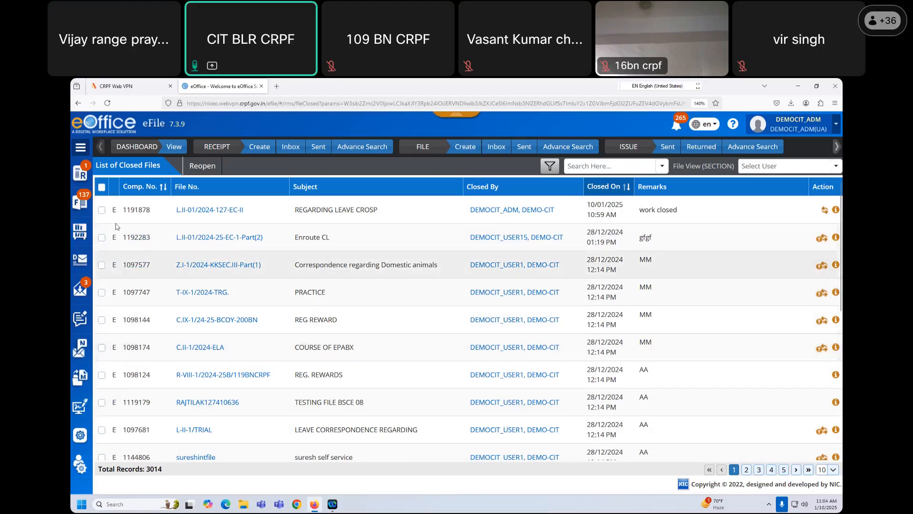
click(101, 210)
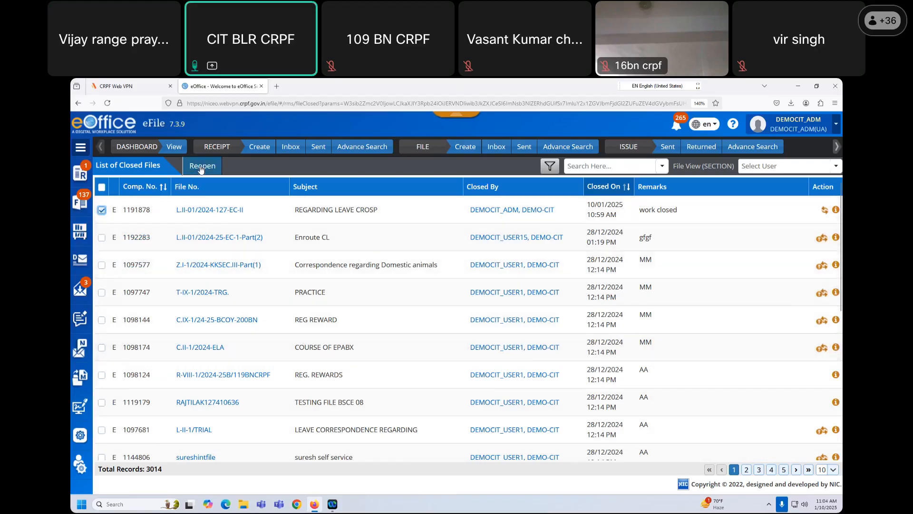
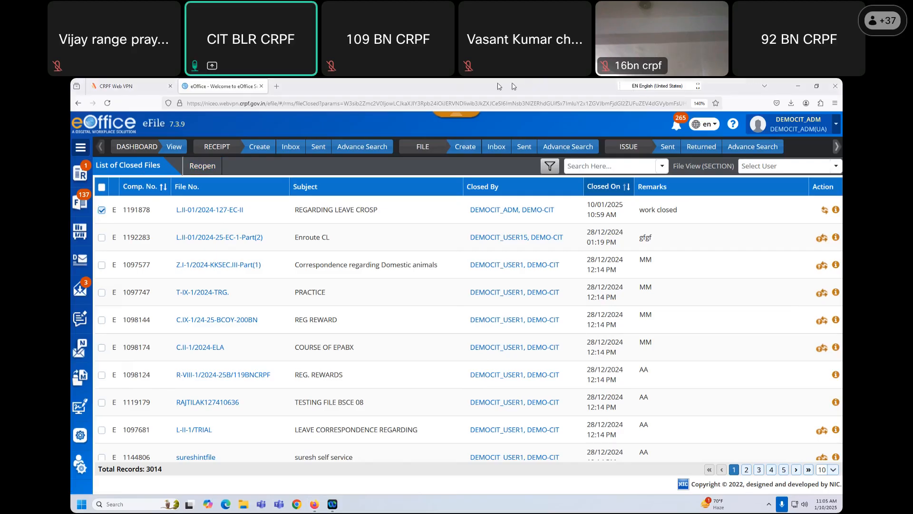
- Scroll the notifications list down to the older received-file alerts from 31-12-2024
click(677, 129)
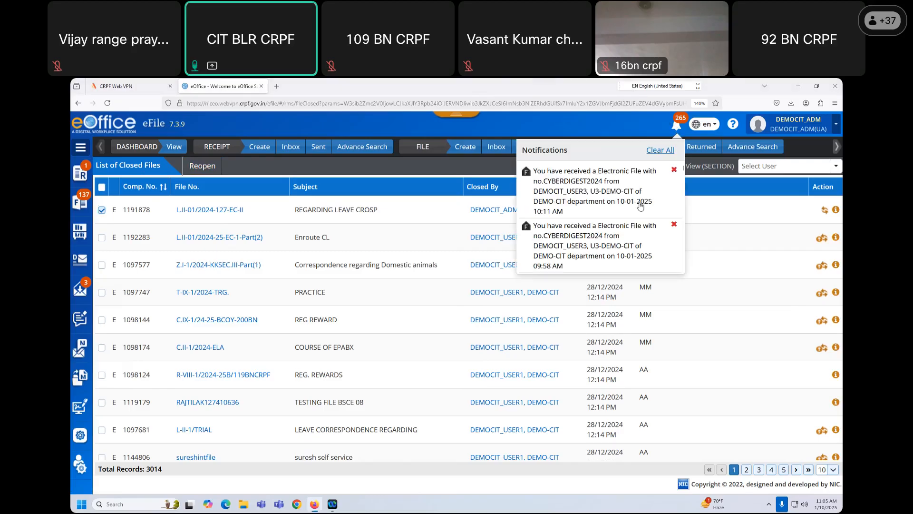
scroll(649, 219, down, 6)
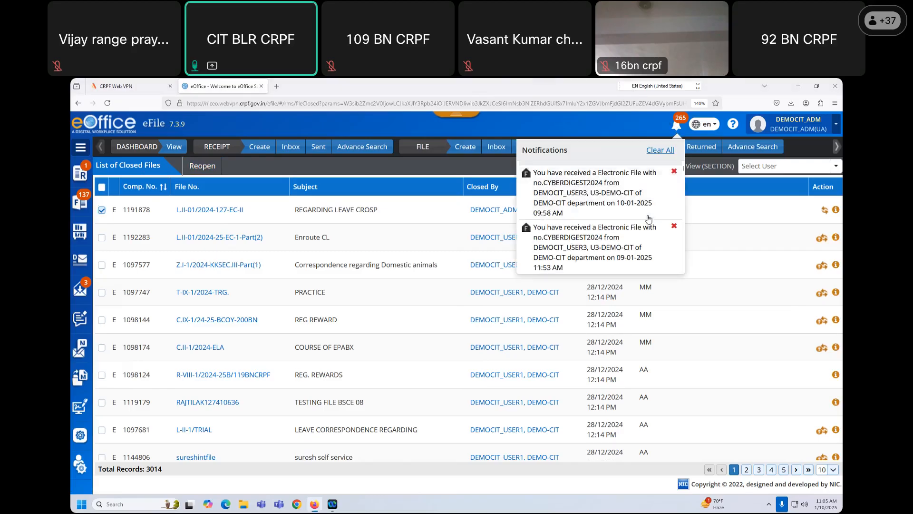
scroll(649, 219, down, 3)
scroll(648, 219, down, 4)
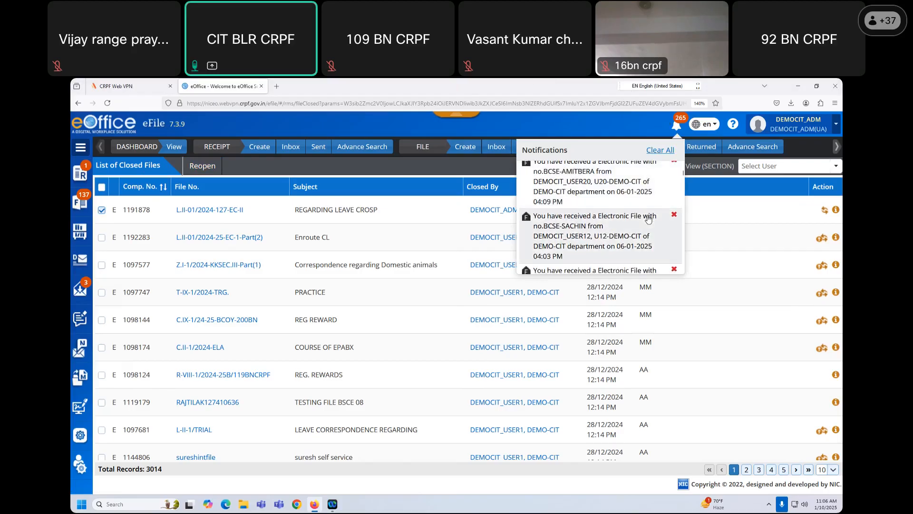
scroll(641, 253, down, 3)
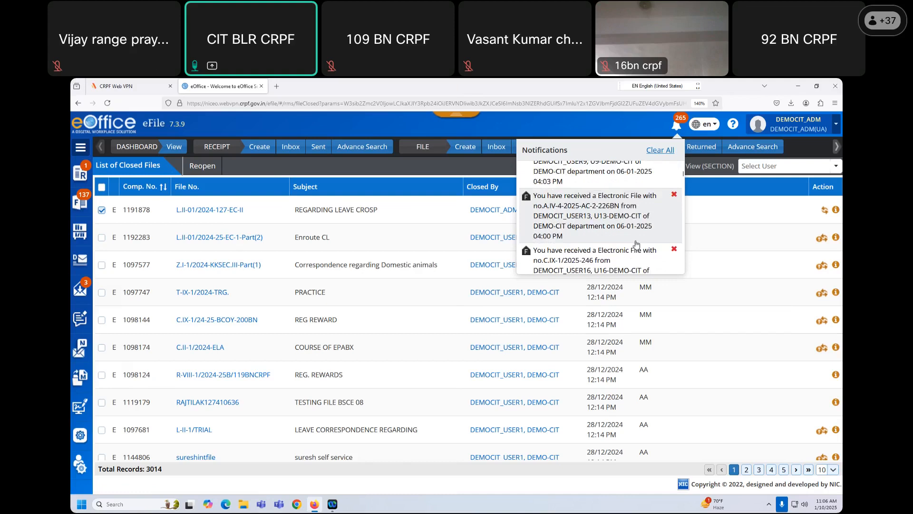
scroll(634, 237, down, 4)
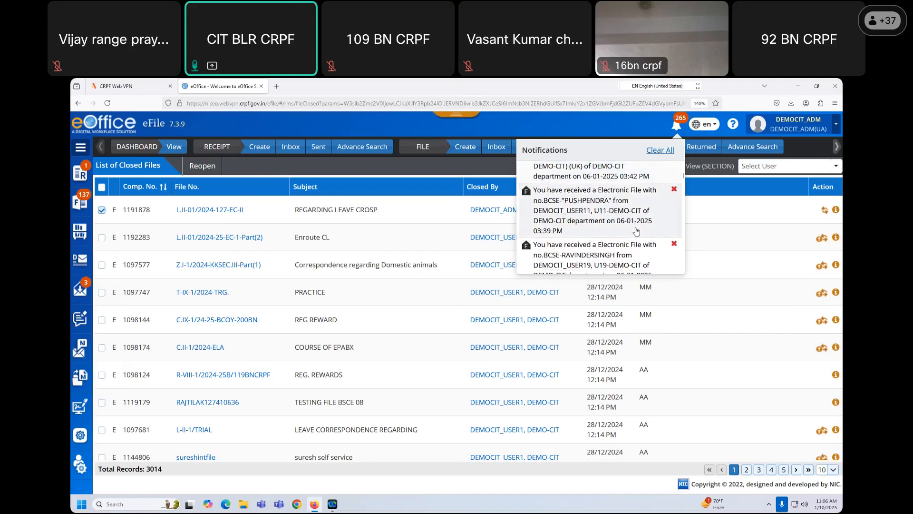
scroll(636, 230, down, 6)
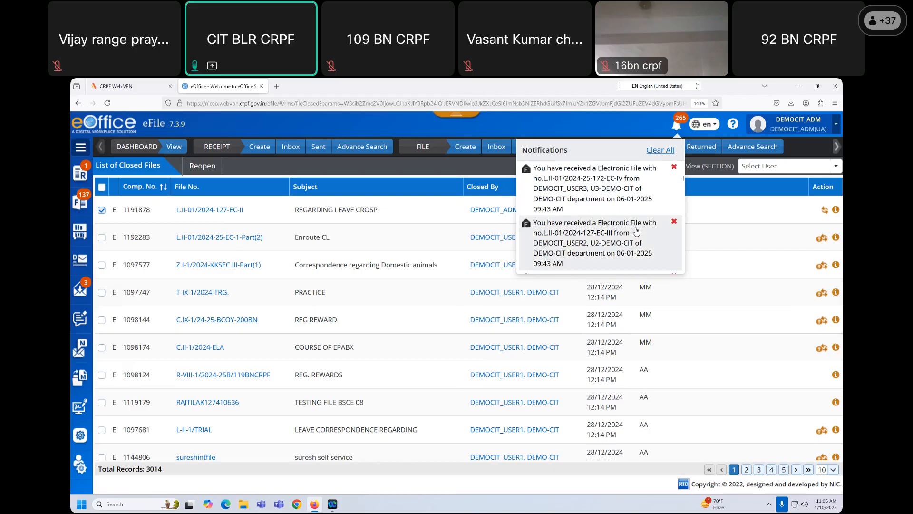
scroll(636, 230, down, 8)
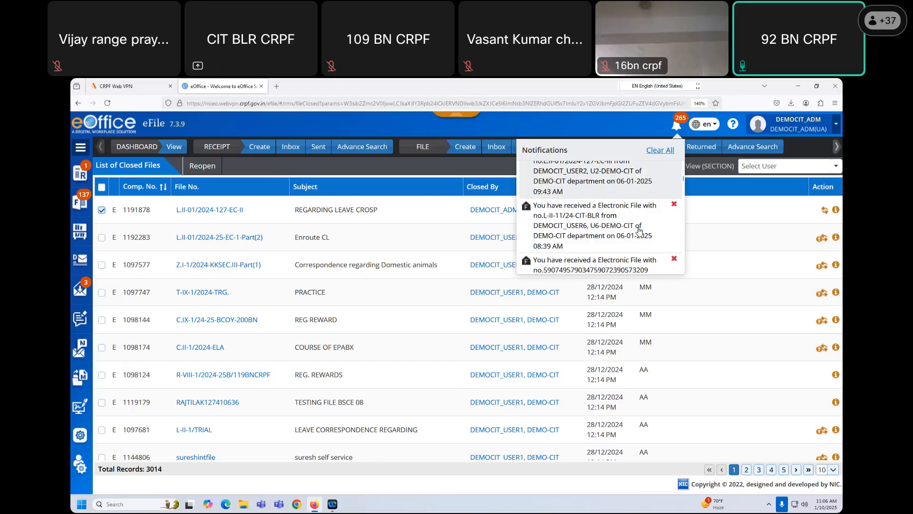
scroll(639, 230, down, 5)
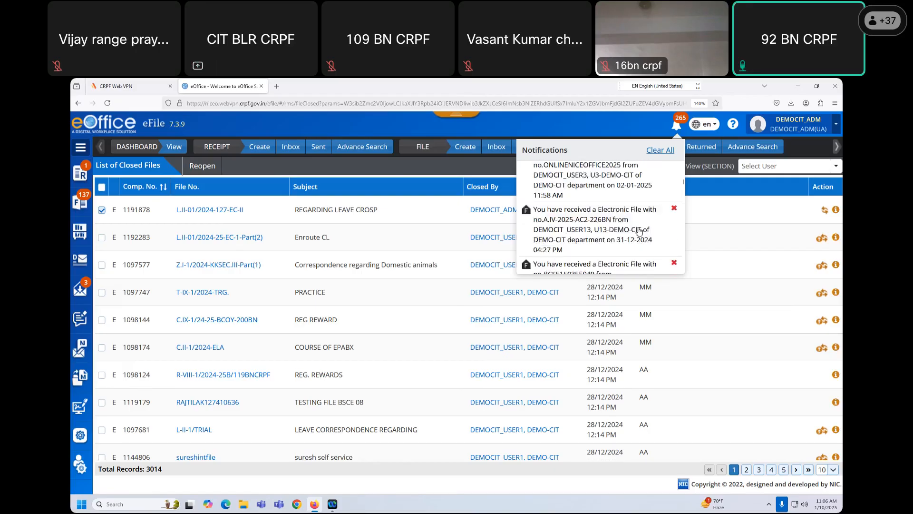
scroll(639, 231, down, 6)
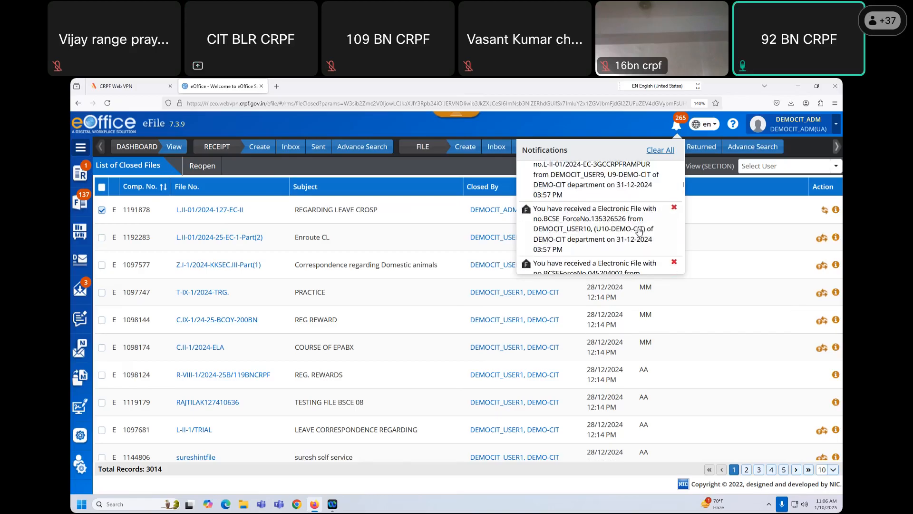
scroll(639, 231, down, 2)
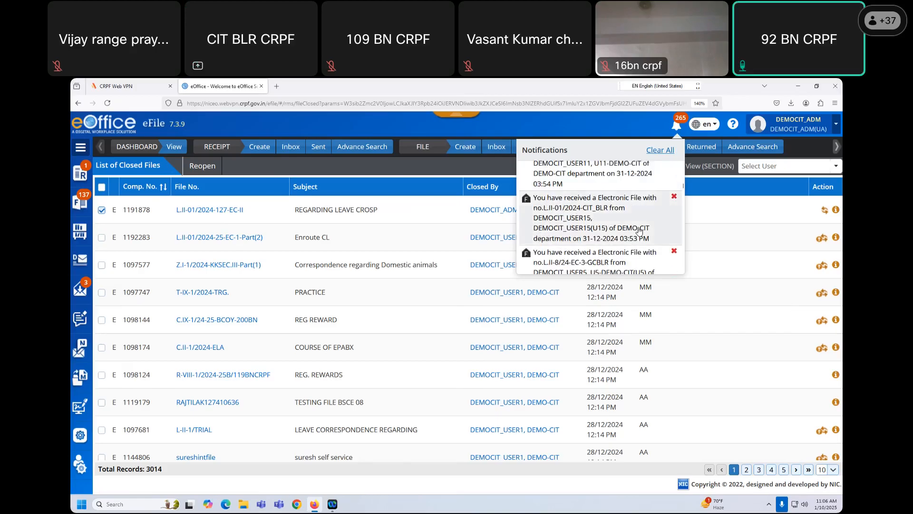
scroll(639, 231, down, 2)
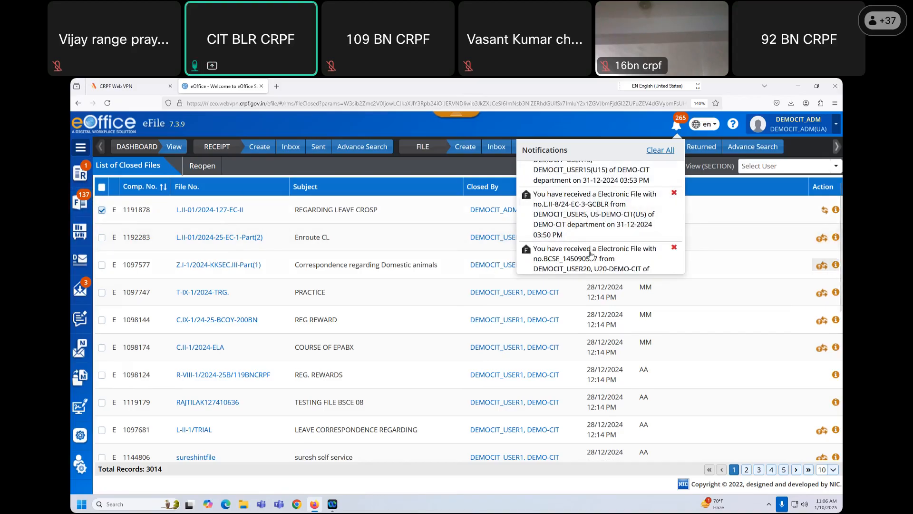
scroll(606, 226, down, 2)
scroll(605, 227, down, 3)
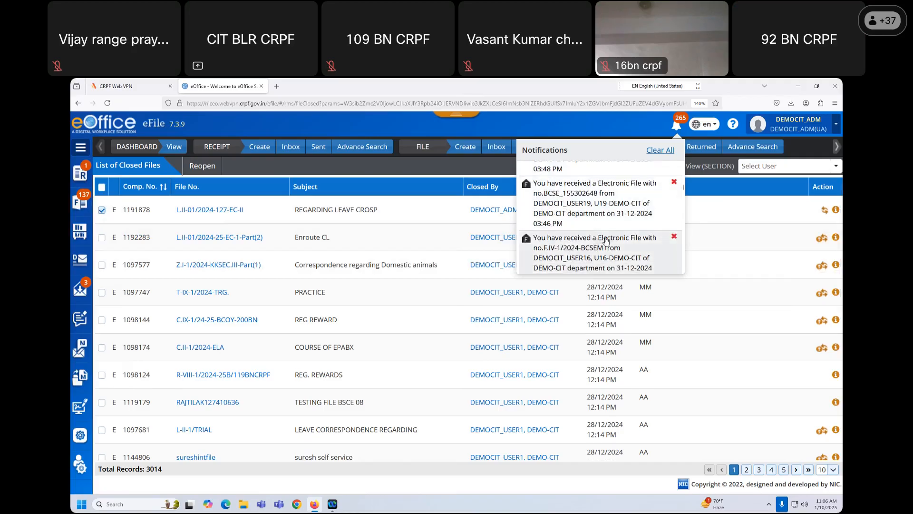
scroll(605, 240, down, 2)
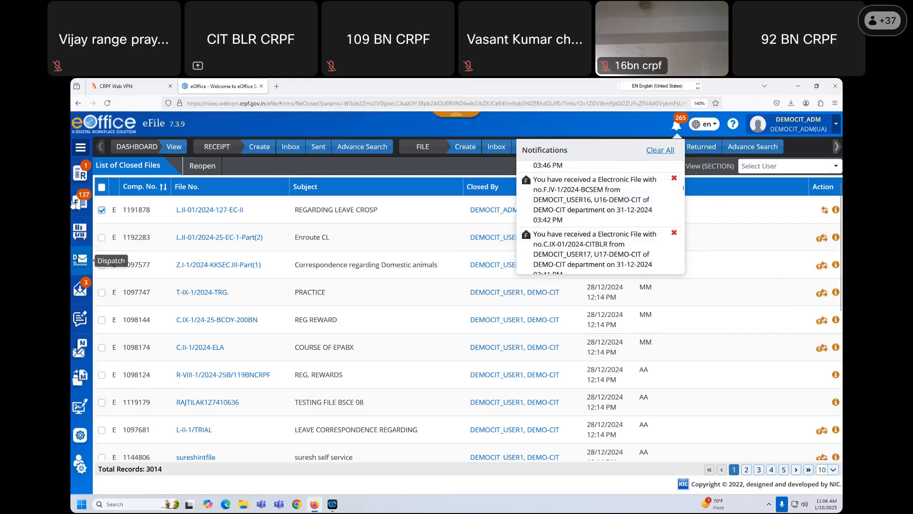
- Open parked file L.II-01/2024-EC-IV-172 from the Parked files list
mouse_move(80, 203)
click(116, 321)
click(190, 210)
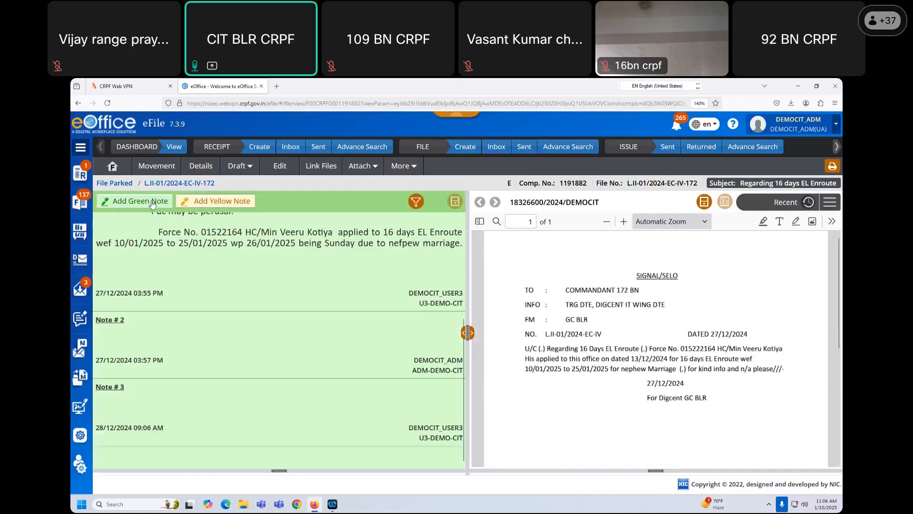
- Open closed file L.II-01/2024-127-EC-II, then head back to the parked files list
mouse_move(80, 202)
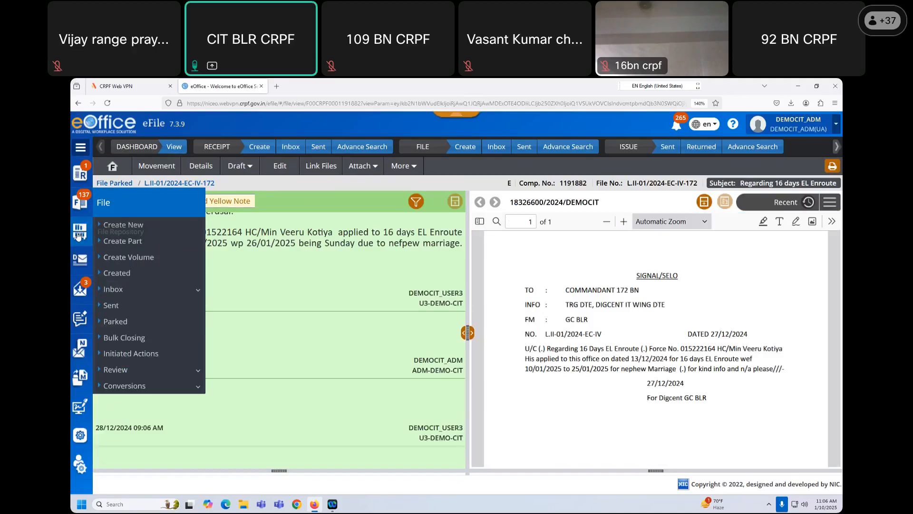
mouse_move(80, 232)
click(120, 254)
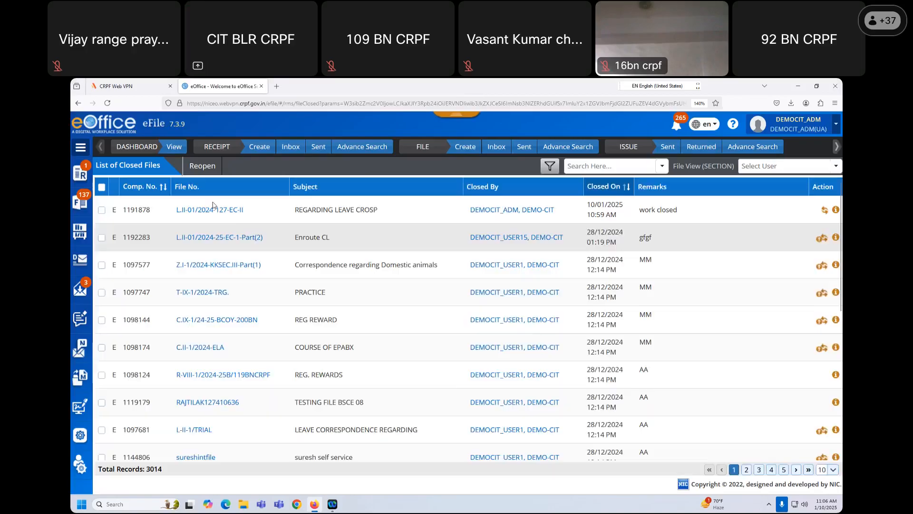
click(208, 210)
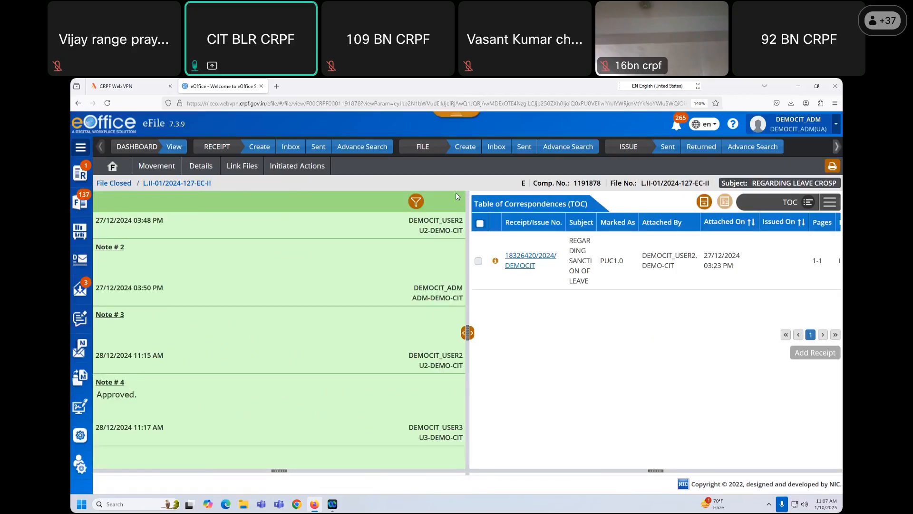
click(79, 202)
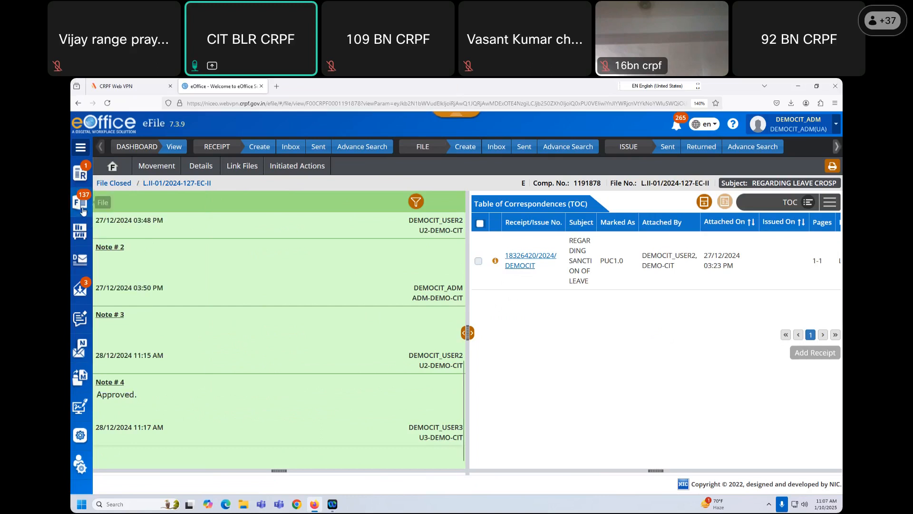
mouse_move(98, 213)
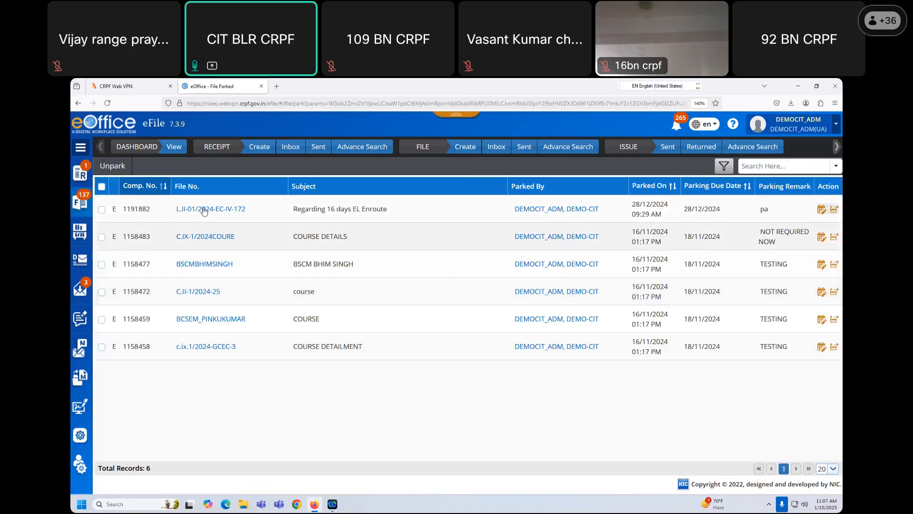
- Open parked file L.II-01/2024-EC-IV-172, show its Table of Correspondences, and begin Add Receipt
click(204, 210)
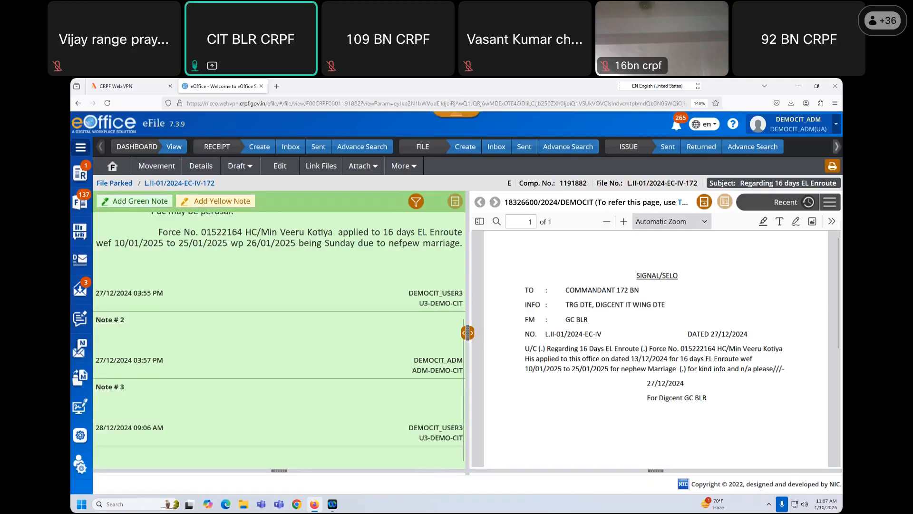
click(829, 203)
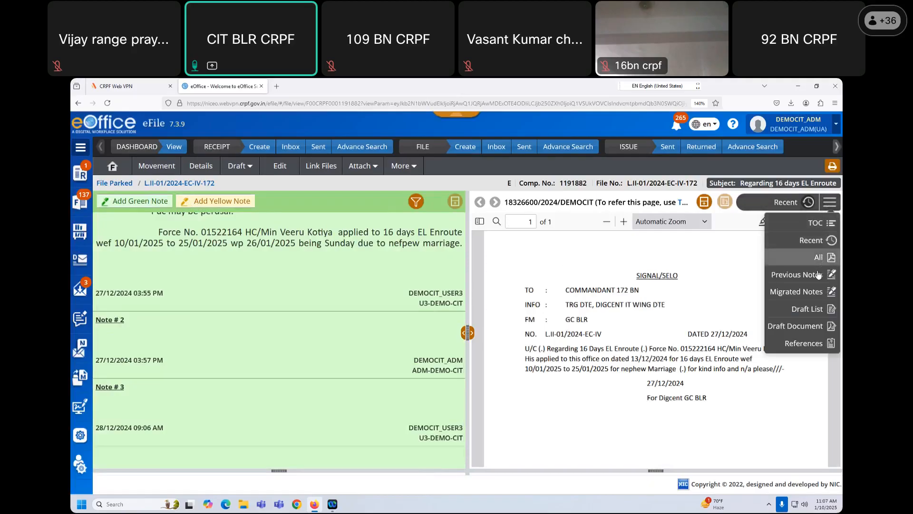
click(814, 242)
click(830, 202)
click(808, 222)
click(819, 356)
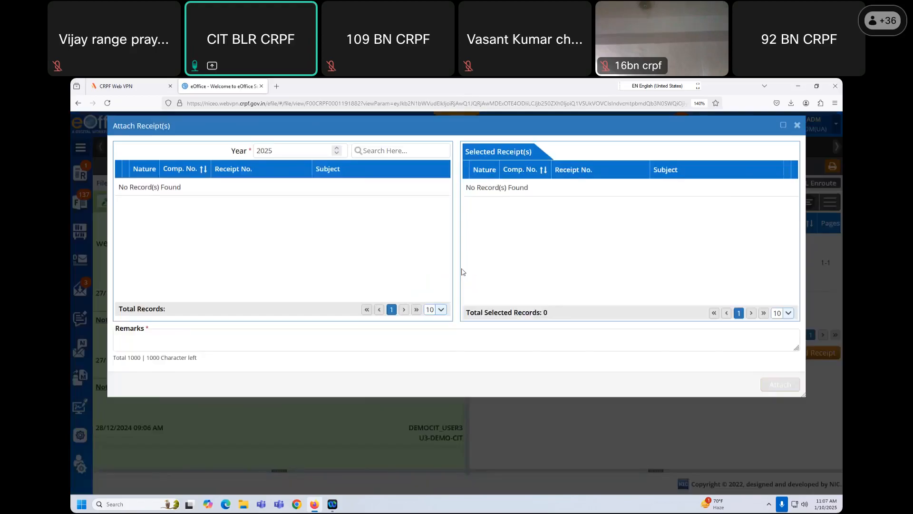
- Close the empty Attach Receipt(s) dialog to return to the file's Table of Correspondences
click(797, 140)
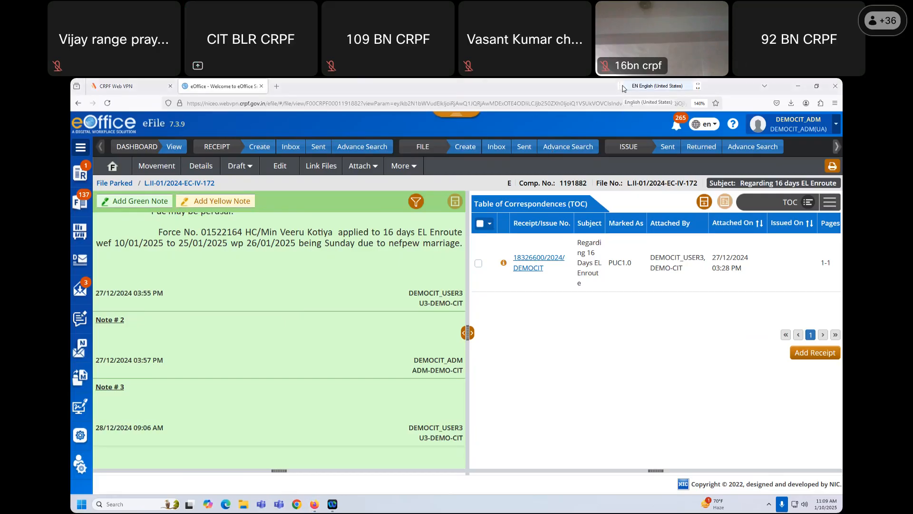
- Start an enlarged yellow note with the indented heading 'notesheet'
click(237, 203)
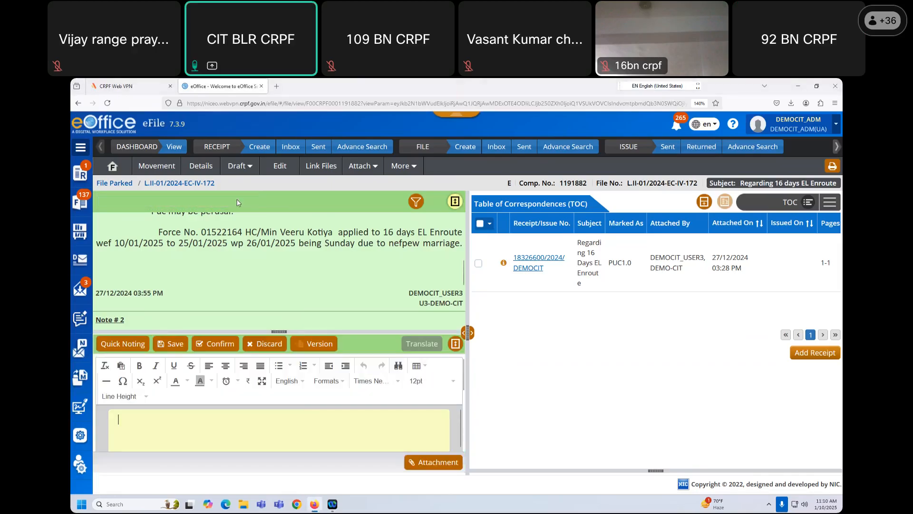
click(455, 345)
click(139, 285)
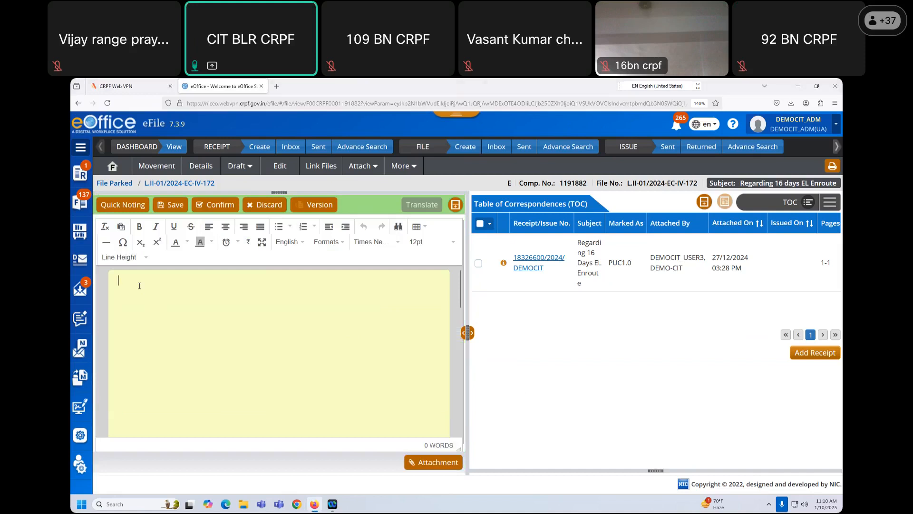
key(Tab)
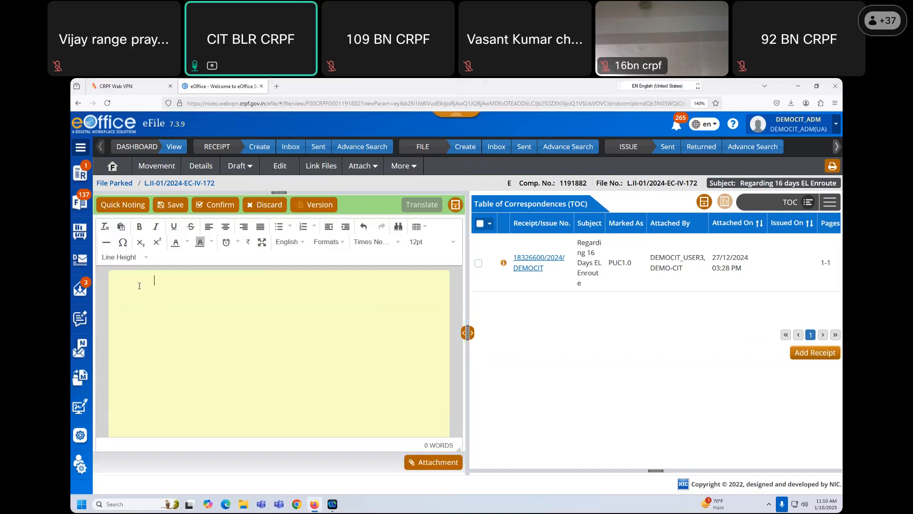
text(note)
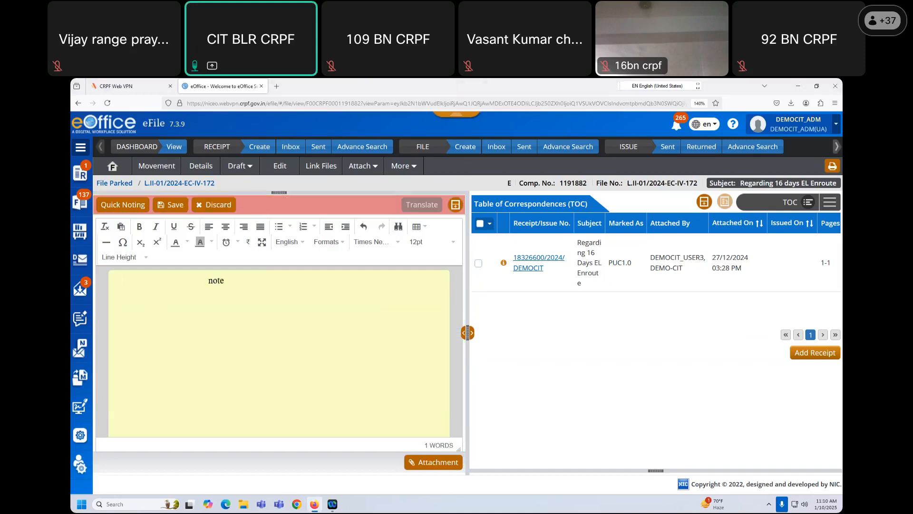
text(sheet)
key(Return)
key(Return)
key(Return)
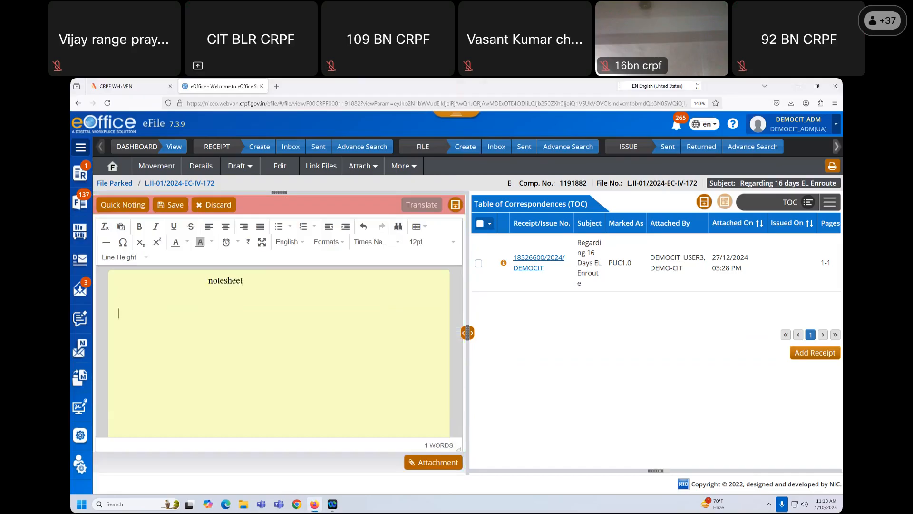
- Paste the recent receipt's signal text into the note and add 'pse refer page no. 1 and note no. 2'
click(830, 203)
click(812, 241)
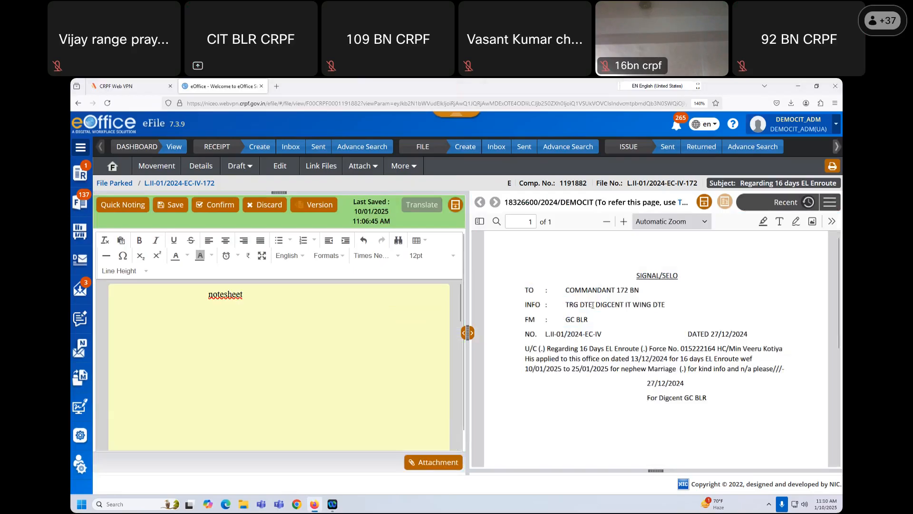
drag(524, 288, 713, 403)
key(ctrl+c)
click(183, 340)
key(ctrl+v)
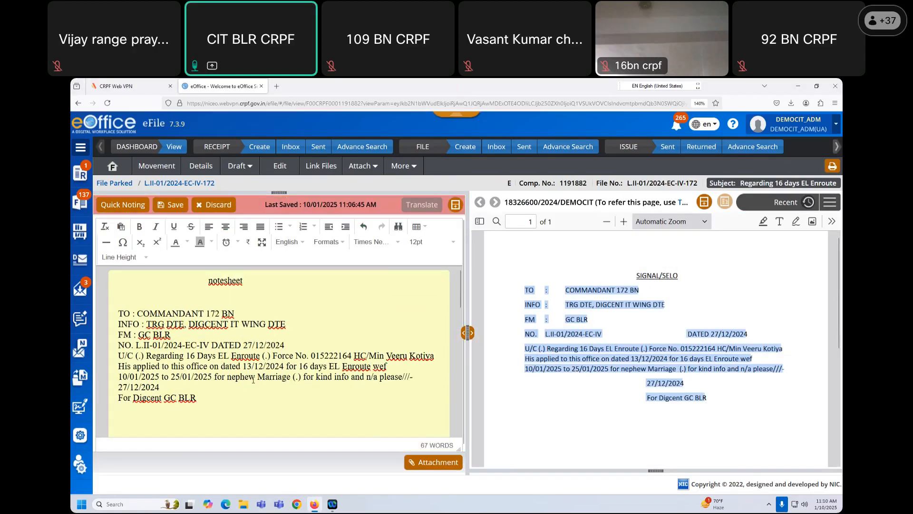
scroll(238, 362, down, 2)
key(Return)
key(Return)
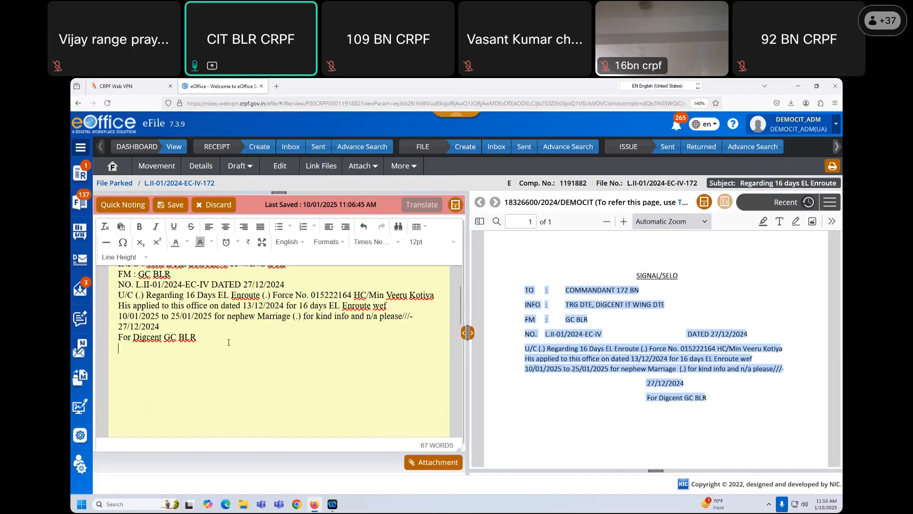
text(pse )
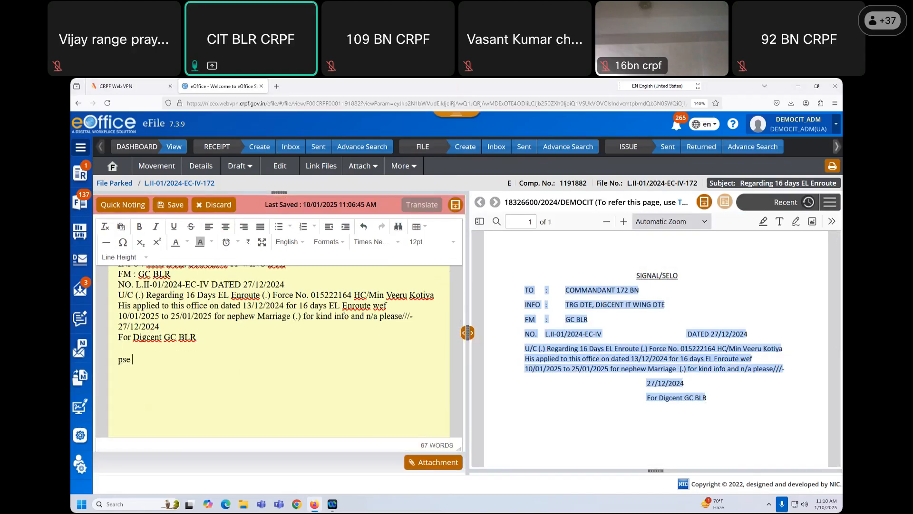
text(refer page no. 1 and note no. 2)
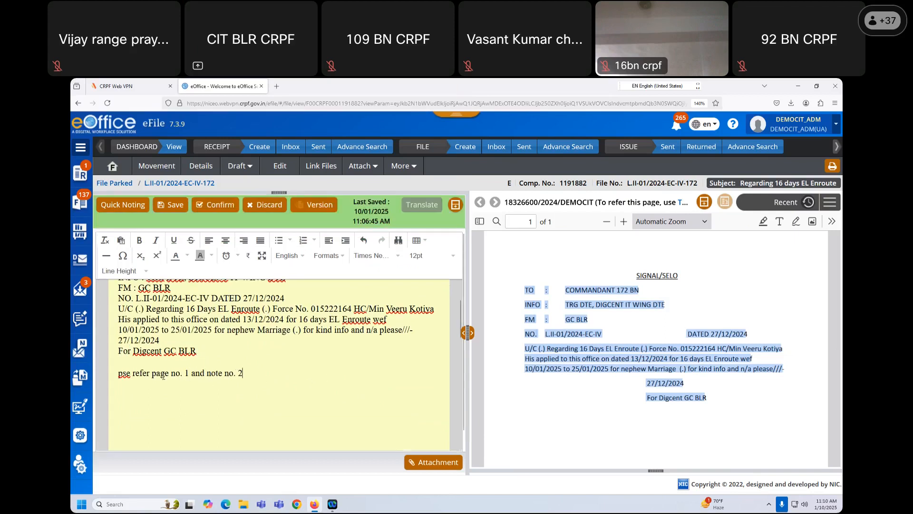
- Link 'page no. 1' to correspondence Page 1 (TOC Page 1)
drag(152, 374, 189, 373)
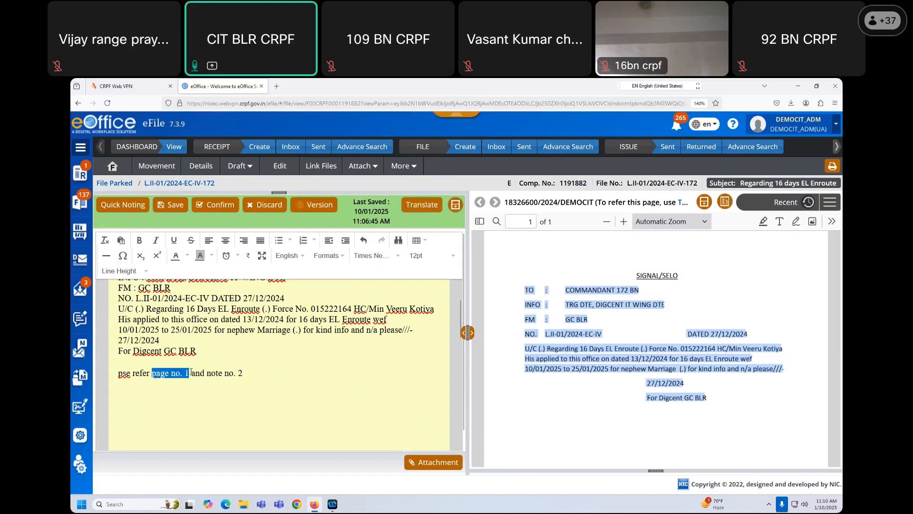
click(726, 202)
click(447, 187)
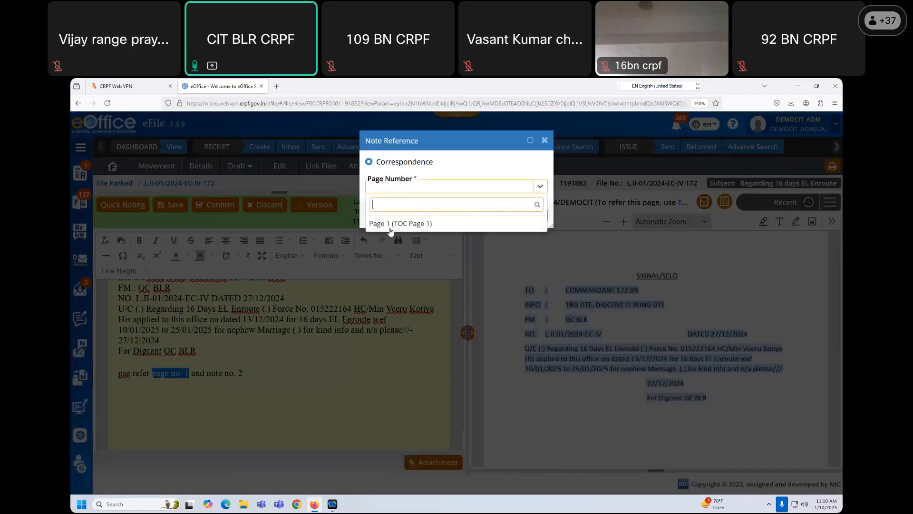
click(390, 227)
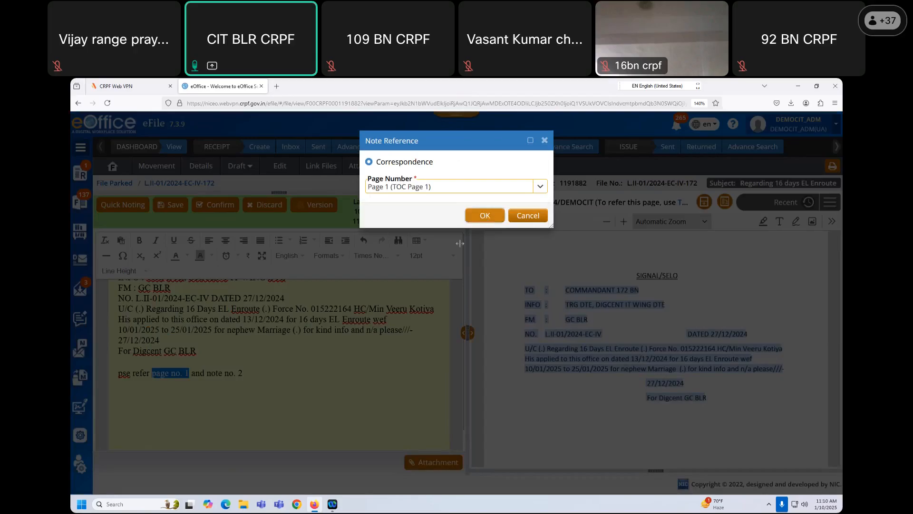
click(485, 215)
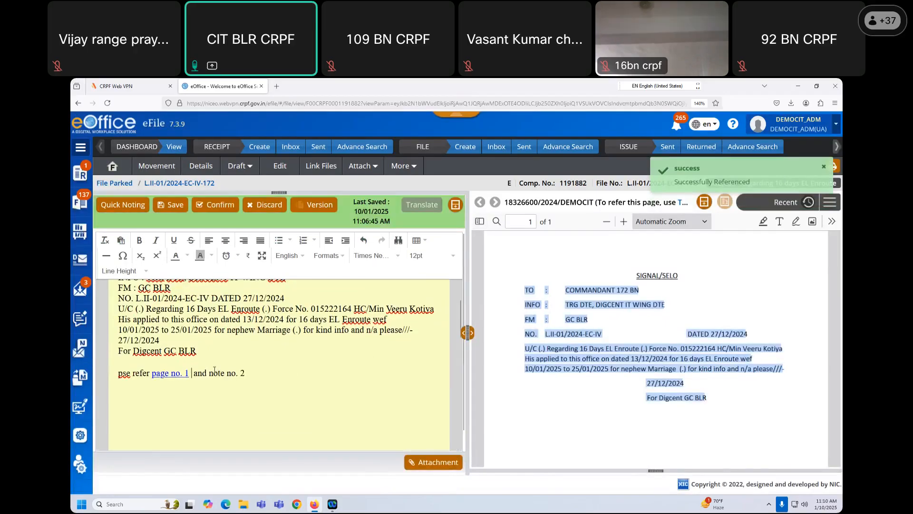
- Link 'note no. 2' to Note # 2 with all paragraphs, and save the note
drag(210, 373, 248, 372)
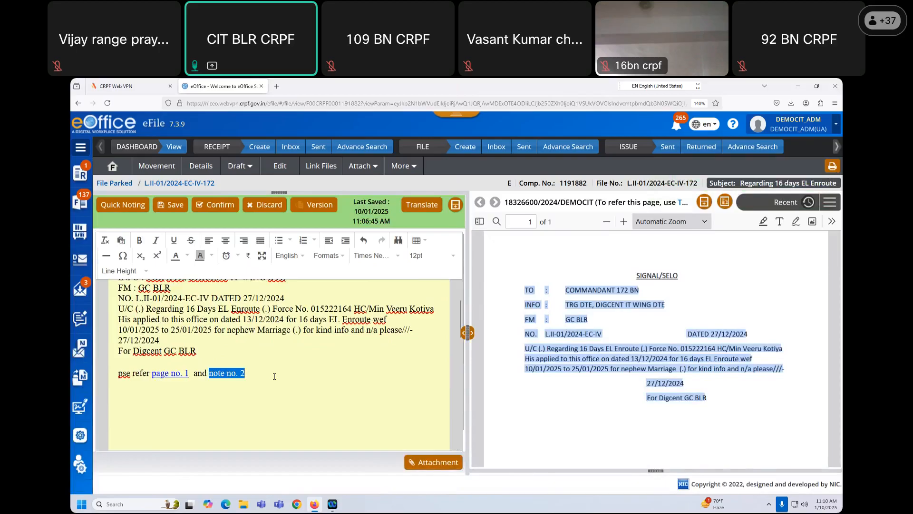
click(830, 205)
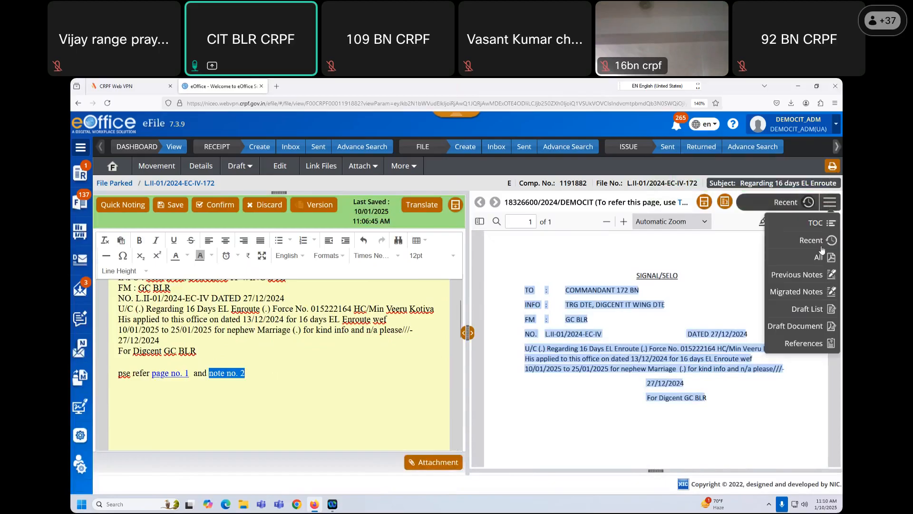
click(801, 277)
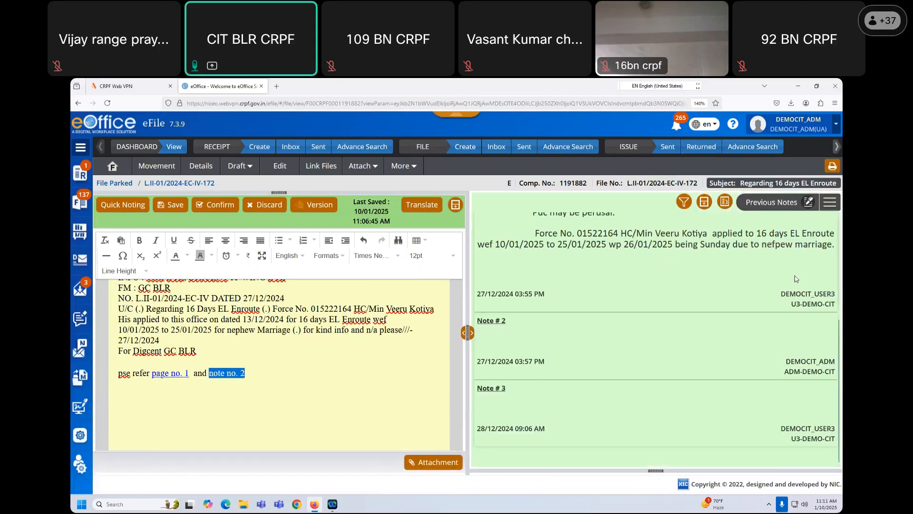
click(725, 202)
click(439, 190)
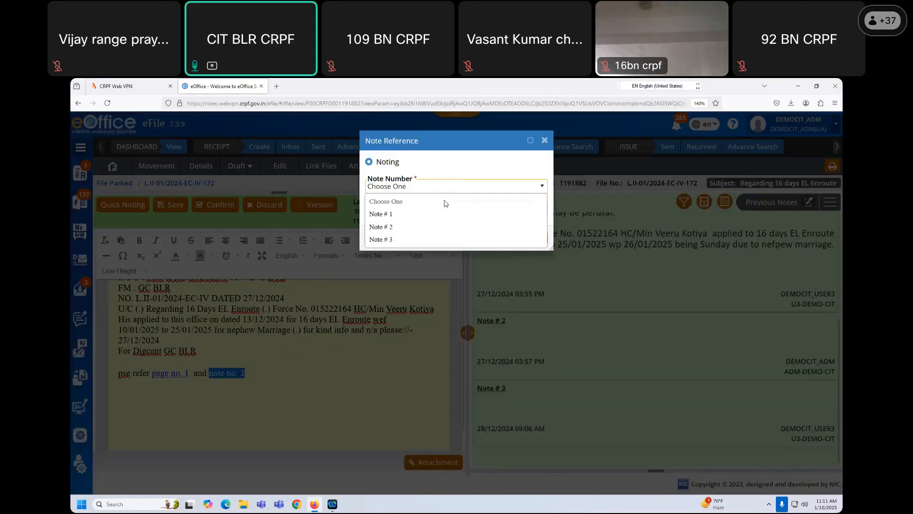
click(391, 227)
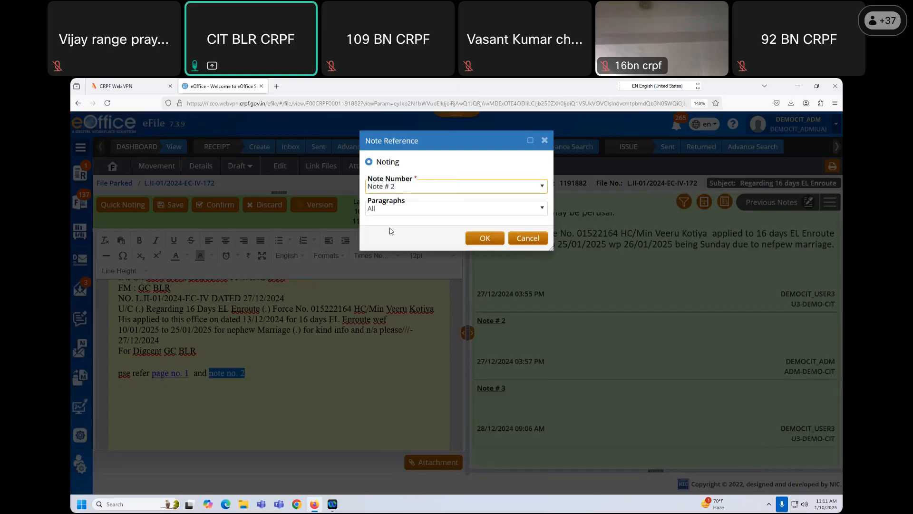
click(433, 210)
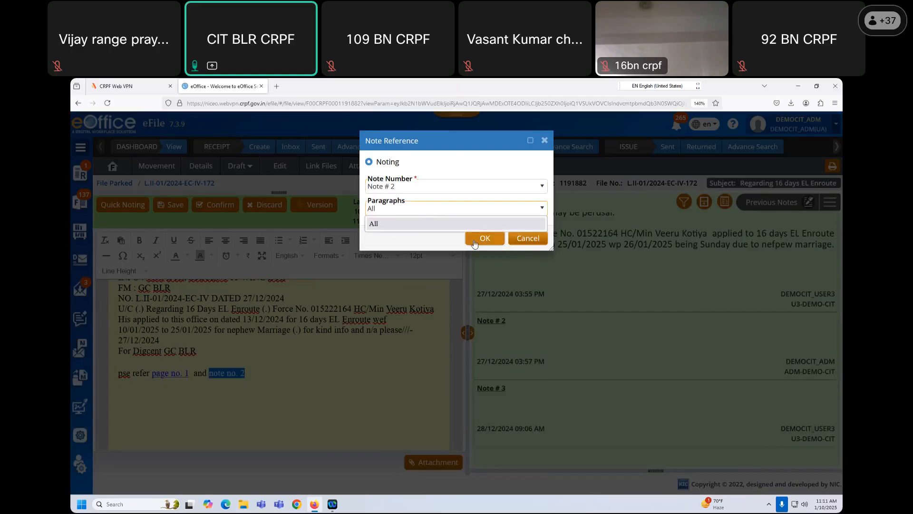
click(474, 244)
click(484, 239)
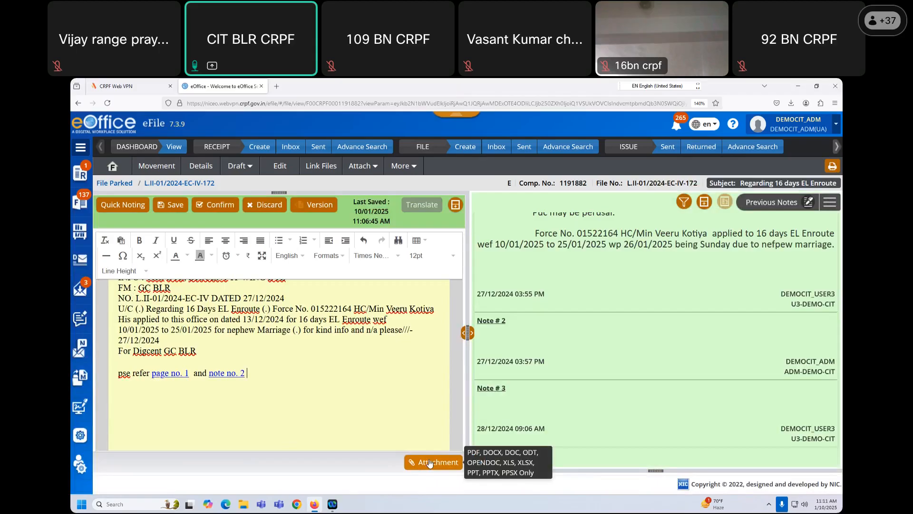
click(175, 208)
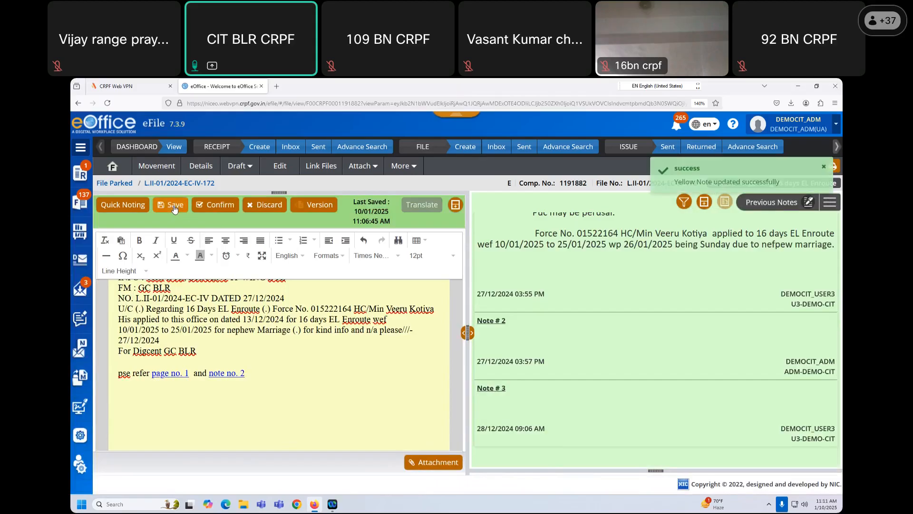
click(175, 208)
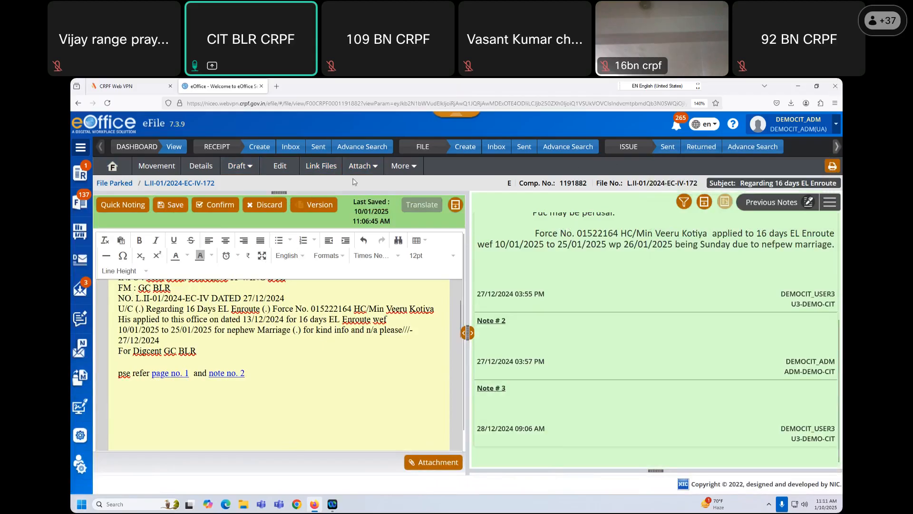
- View the file's movement history, then return to the notesheet showing the note as Version 1
click(417, 168)
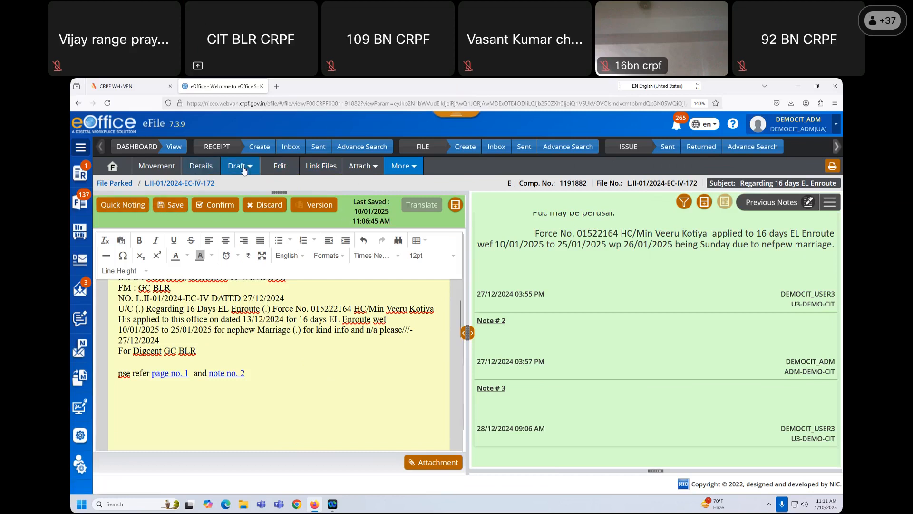
click(165, 169)
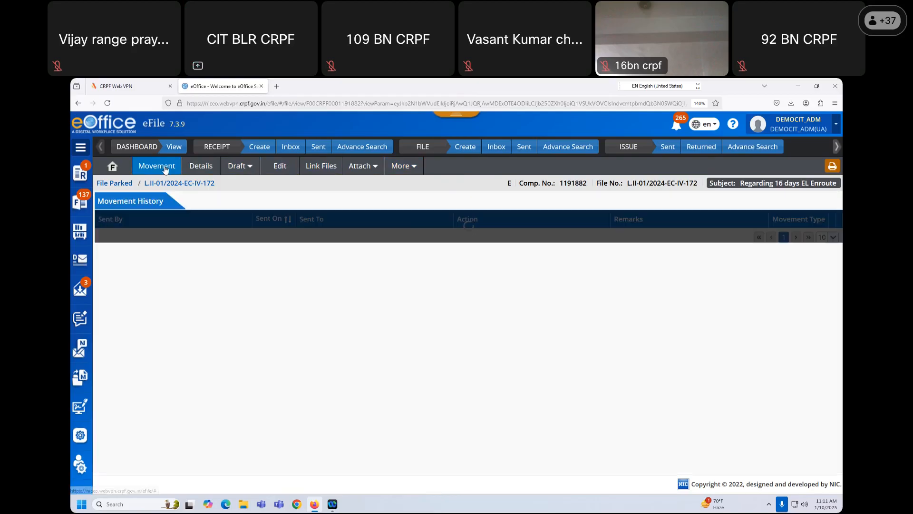
click(121, 170)
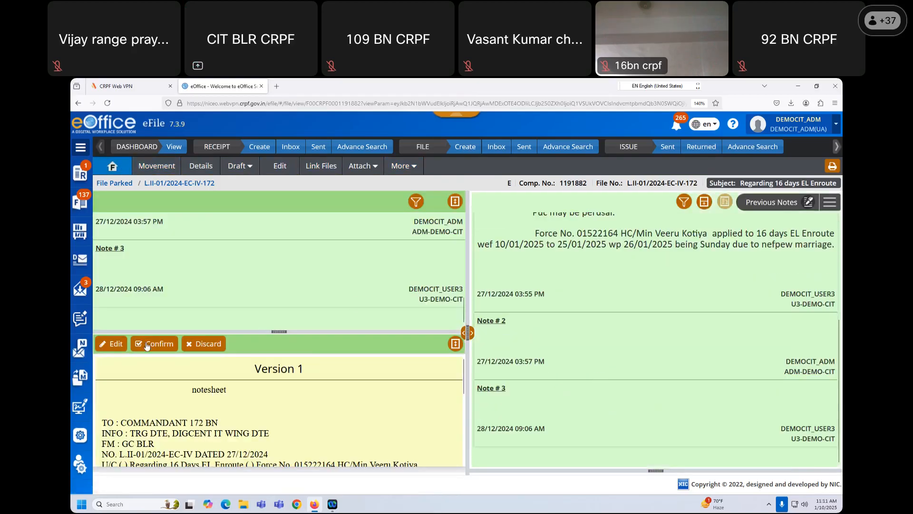
click(378, 167)
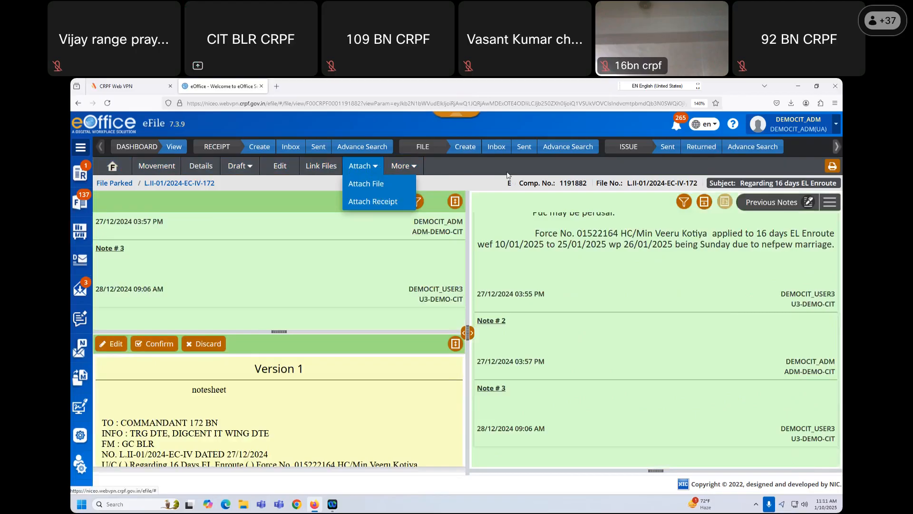
click(509, 164)
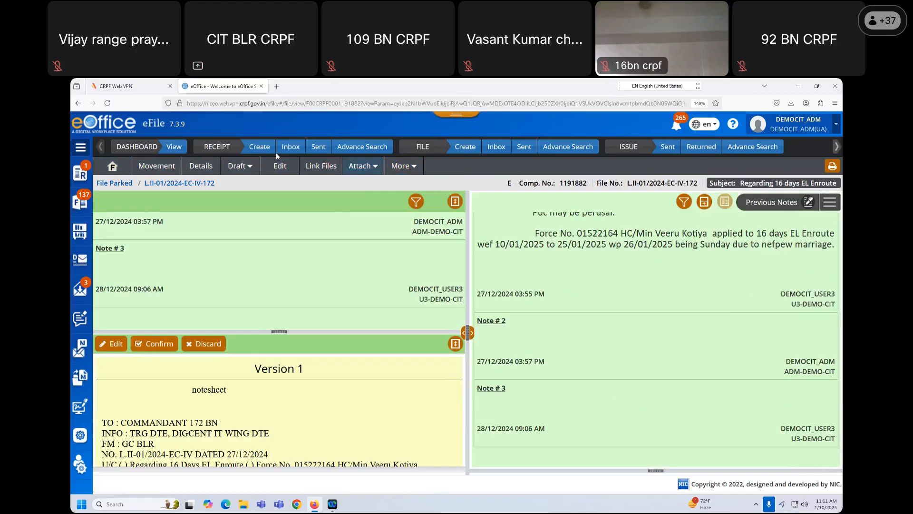
- Open the CYBERDIGEST2024 file from the files inbox
click(80, 202)
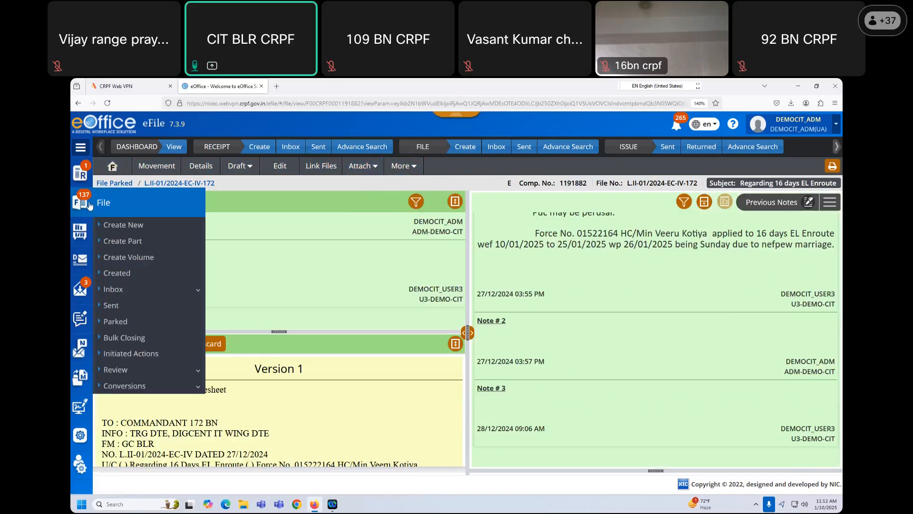
click(114, 289)
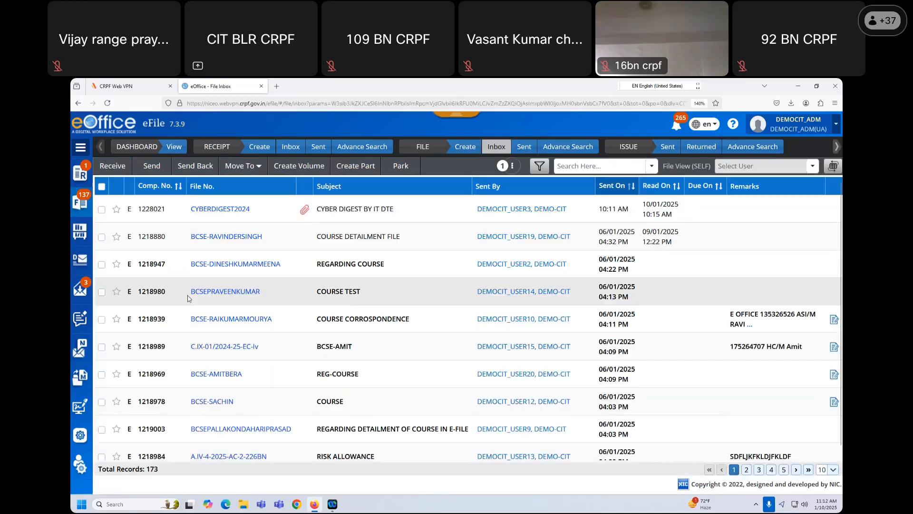
click(236, 210)
- Start a green note, paste the prepared signal letter, and add 'pse see page no.1 and note no.2'
click(140, 201)
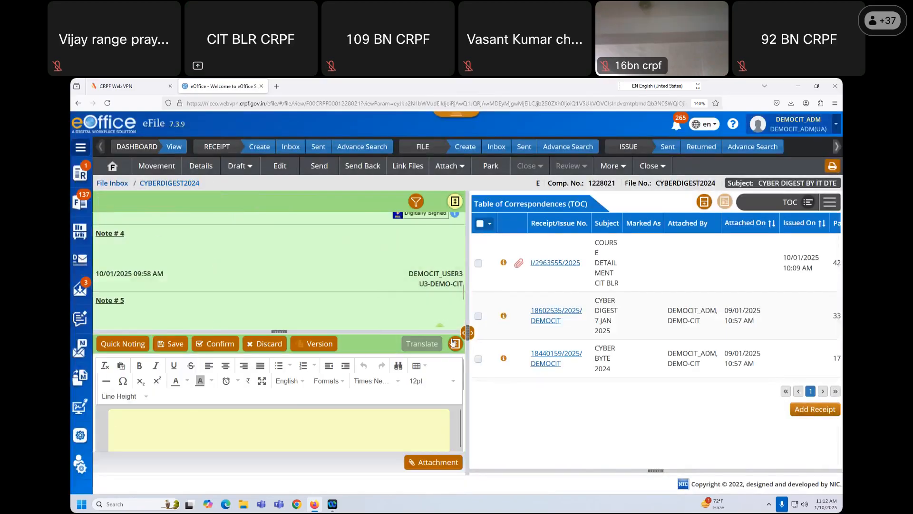
click(455, 343)
click(231, 279)
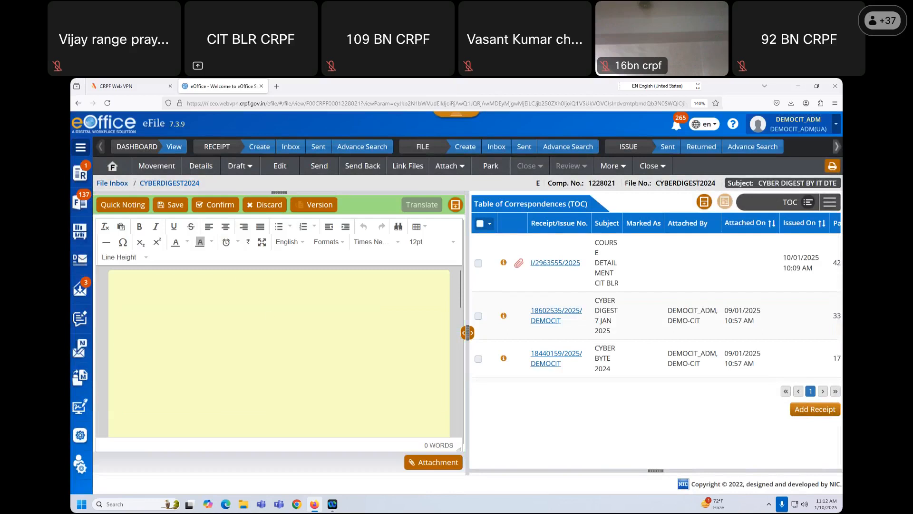
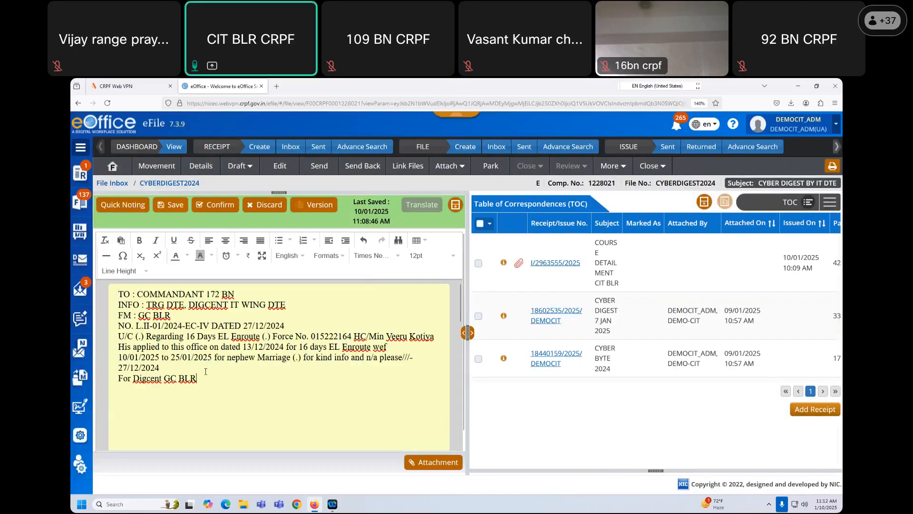
key(Return)
key(Return)
text(pse see pageno.1 and note no.2)
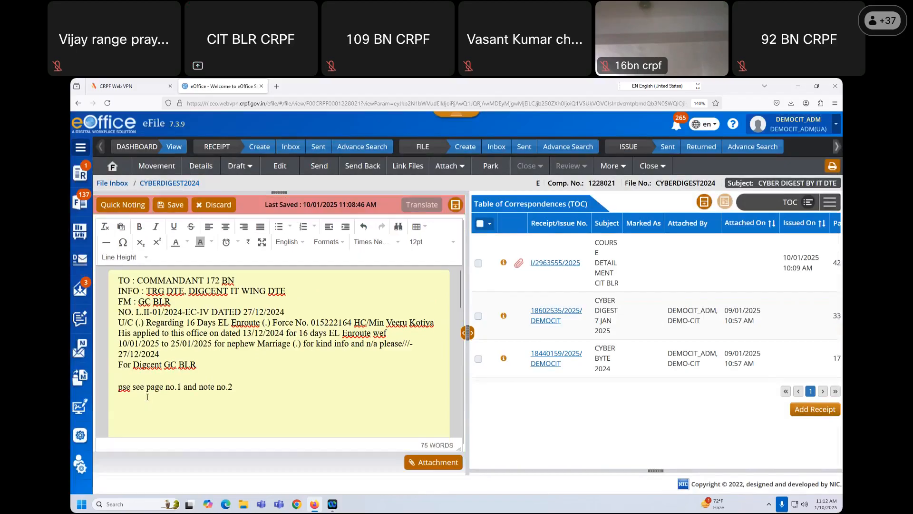
- Link 'page no.1' in the draft to correspondence Page 2 using the All view
drag(146, 386, 178, 386)
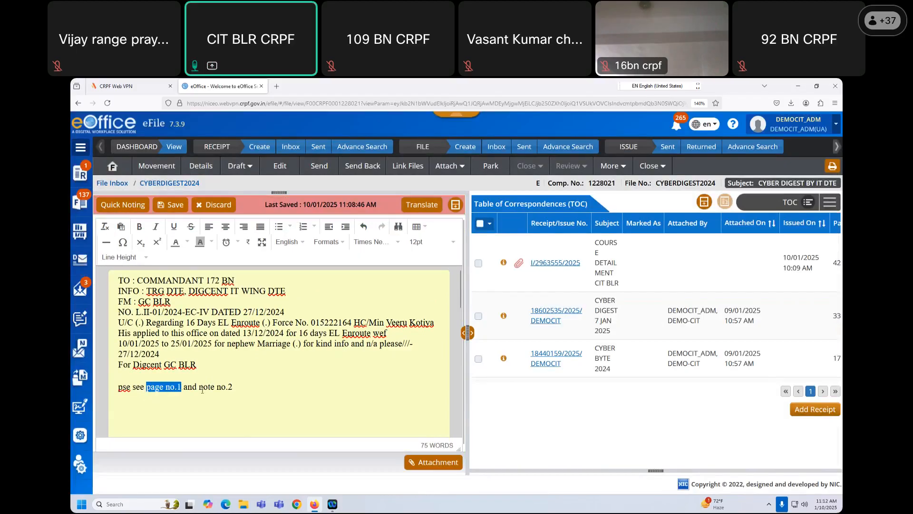
click(830, 202)
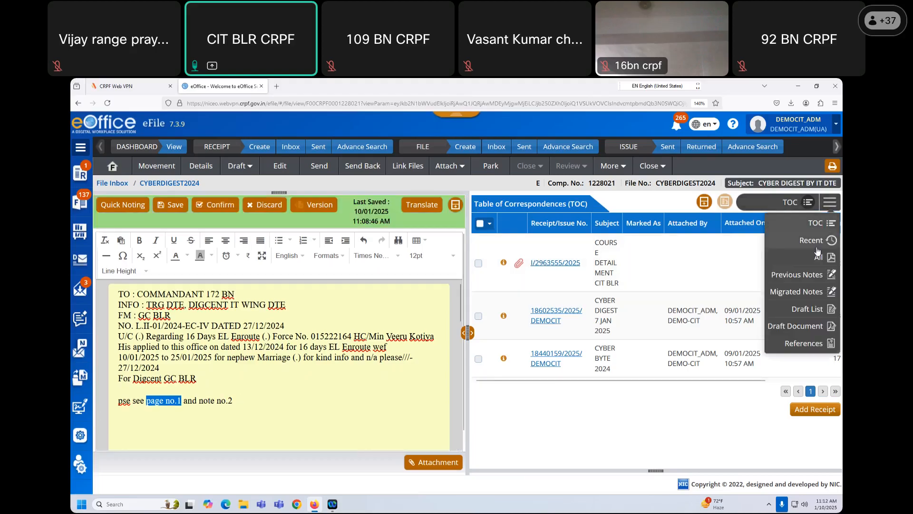
click(819, 256)
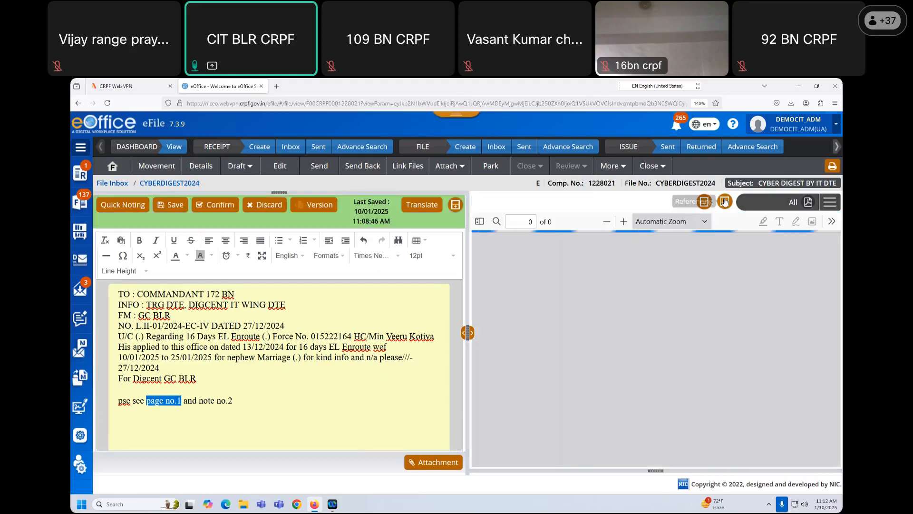
click(725, 202)
click(414, 186)
click(390, 241)
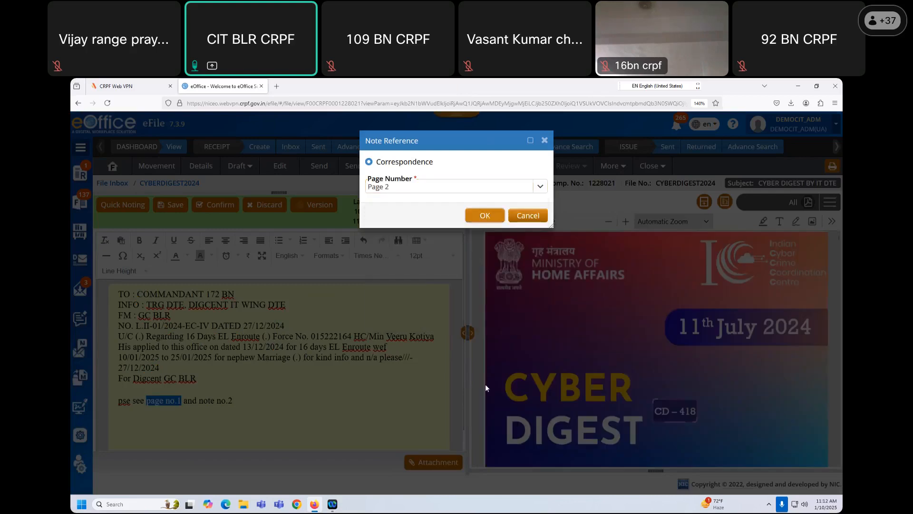
key(Return)
- Link 'note no.2' to Note # 2, Para 1, and save the draft
drag(201, 387, 238, 385)
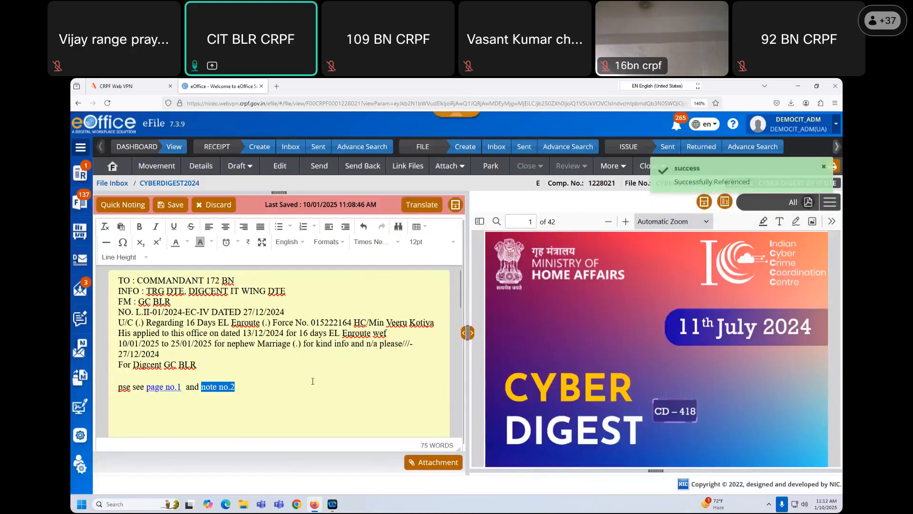
click(830, 203)
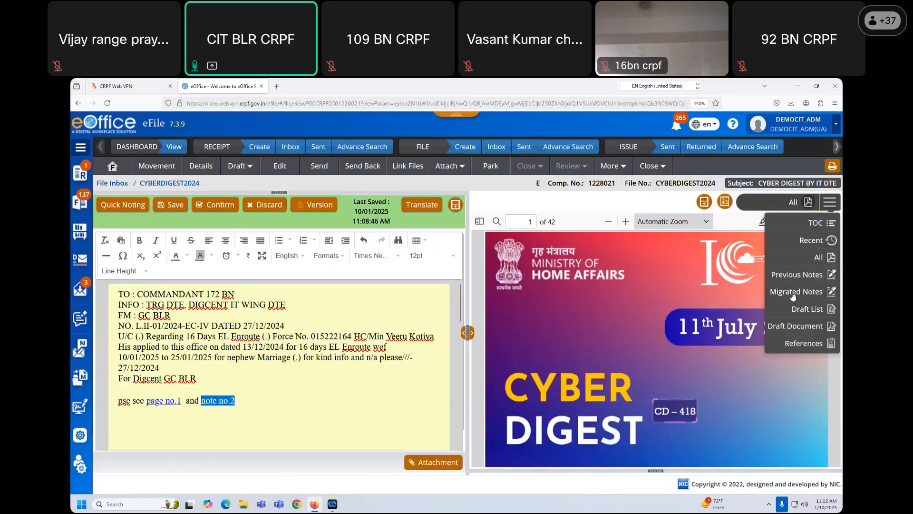
click(798, 274)
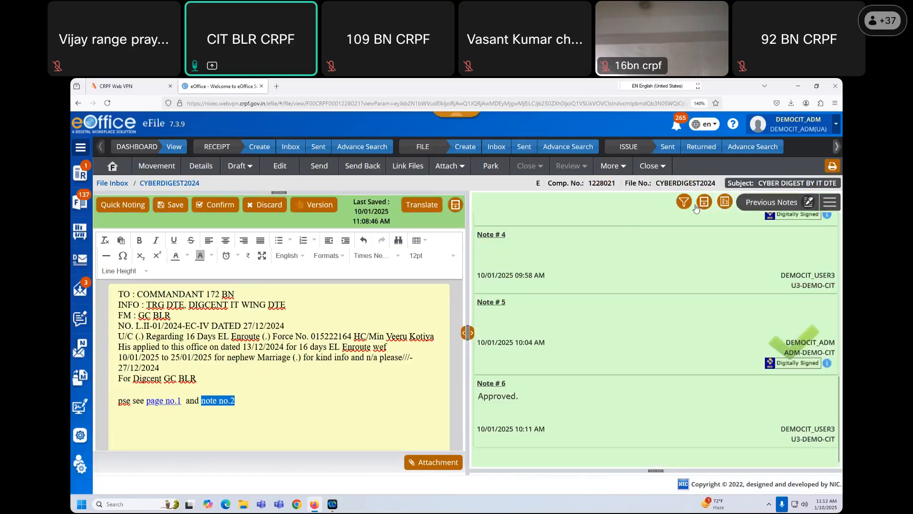
click(704, 203)
click(397, 186)
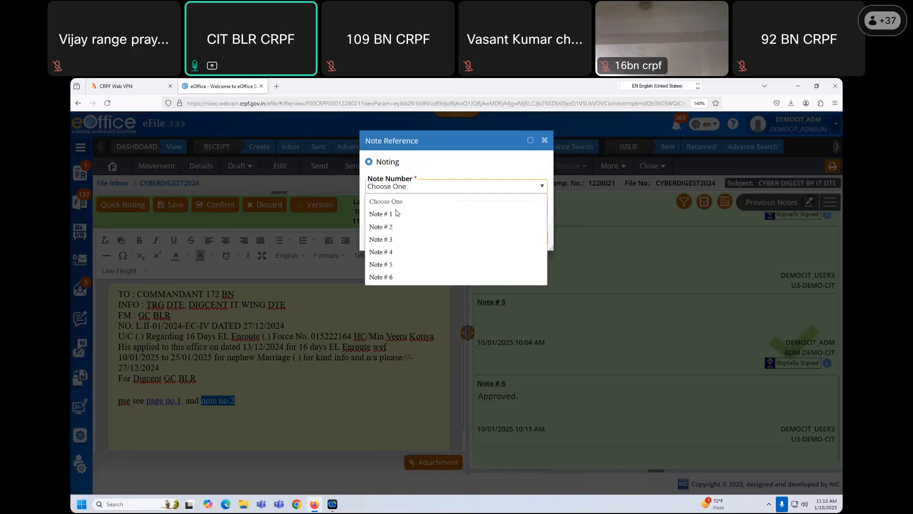
click(395, 227)
click(412, 209)
click(425, 238)
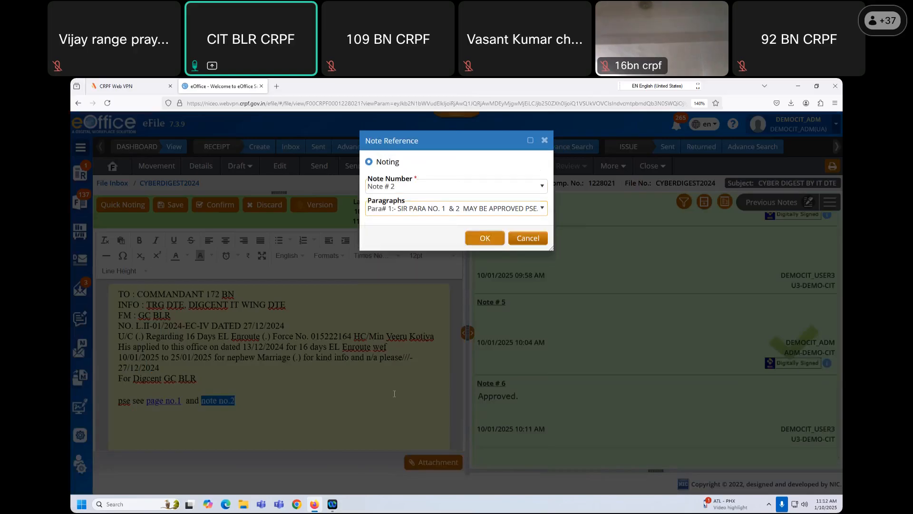
click(485, 238)
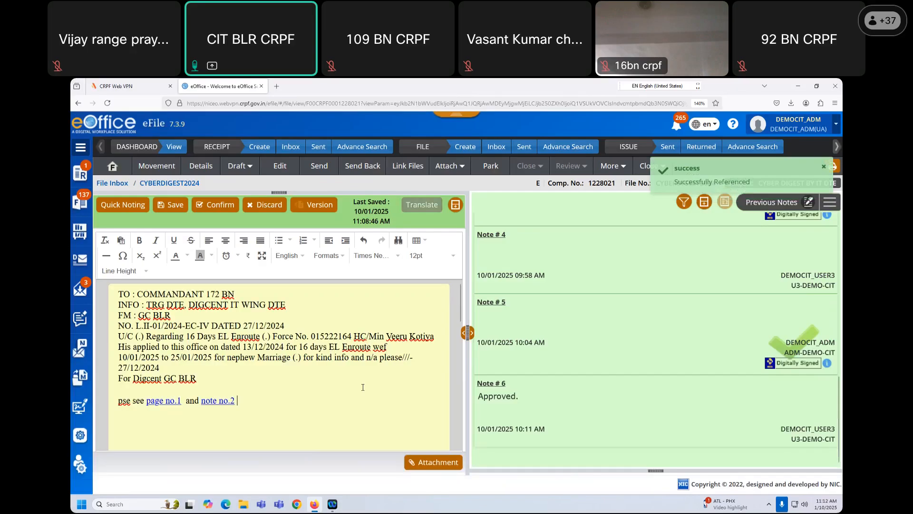
click(176, 204)
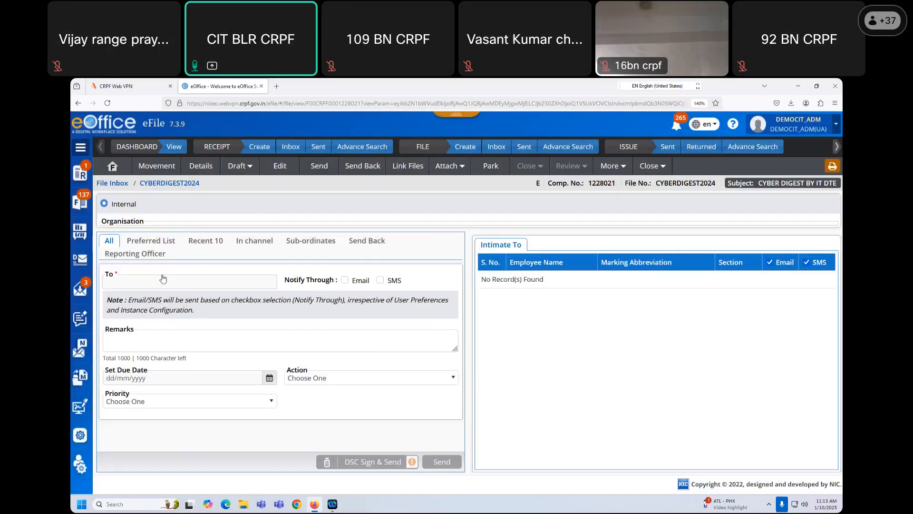
- Send CYBERDIGEST2024 to the selected user, then log out of the admin account
click(170, 294)
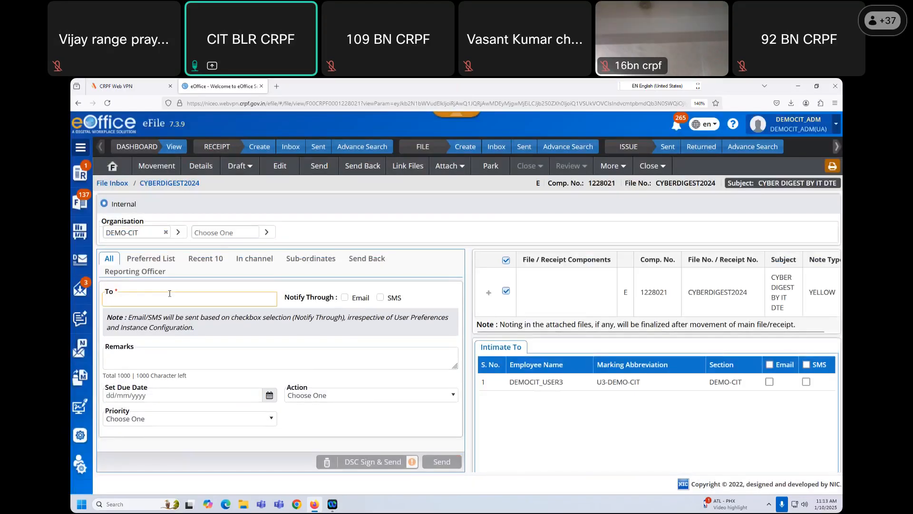
text(user3)
click(162, 316)
click(442, 460)
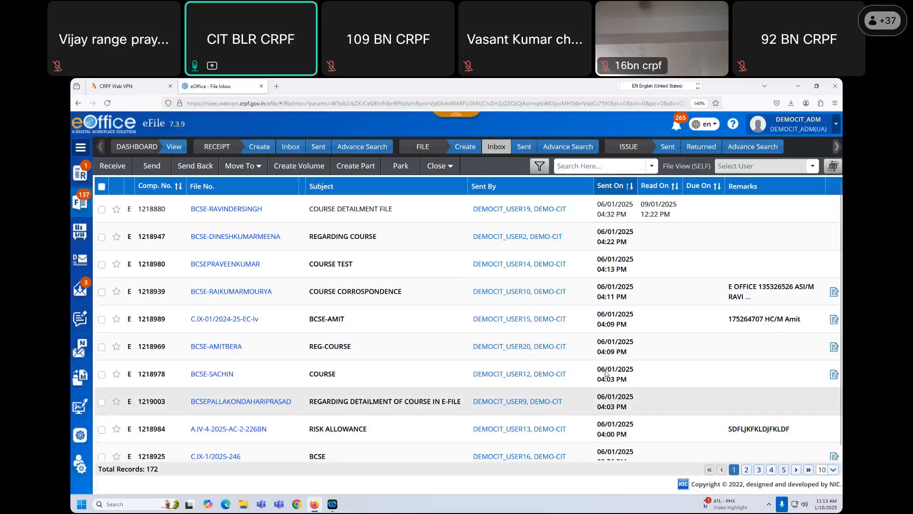
click(831, 128)
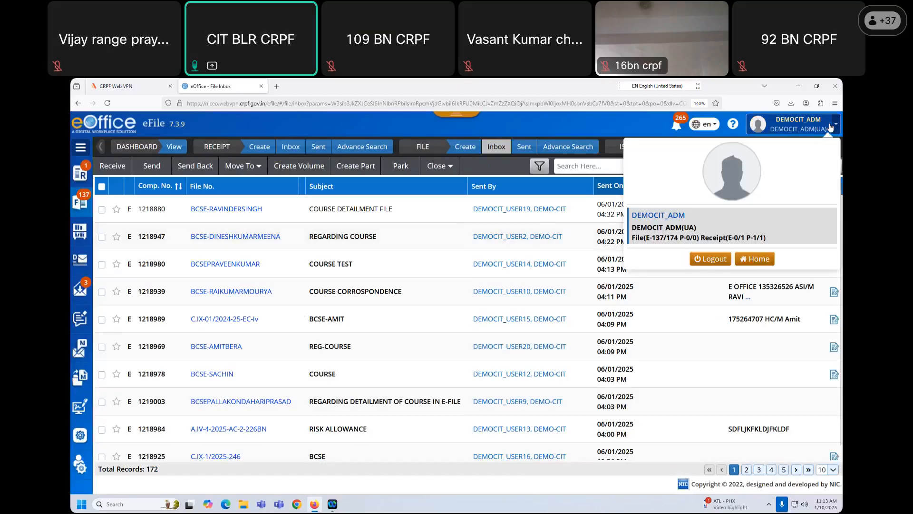
click(710, 259)
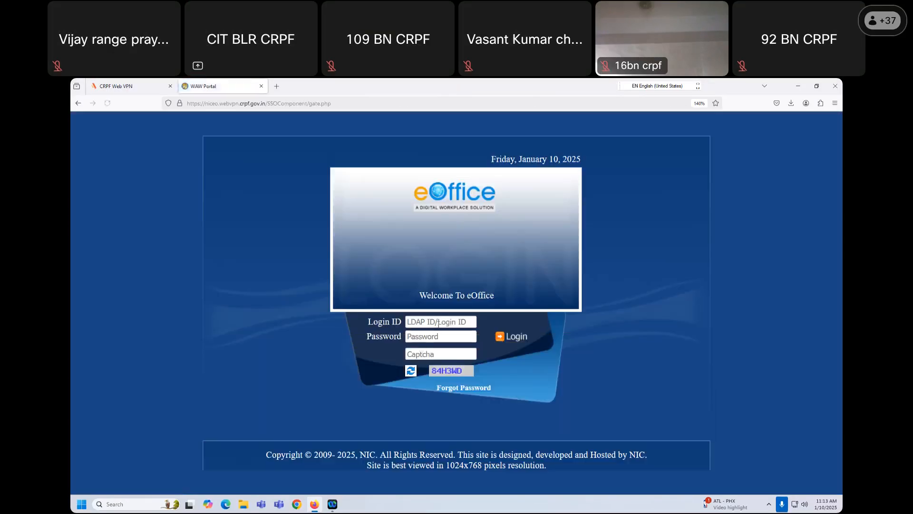
- Sign in as the receiving user with the saved login and captcha, then open the eFile inbox
click(434, 351)
click(441, 353)
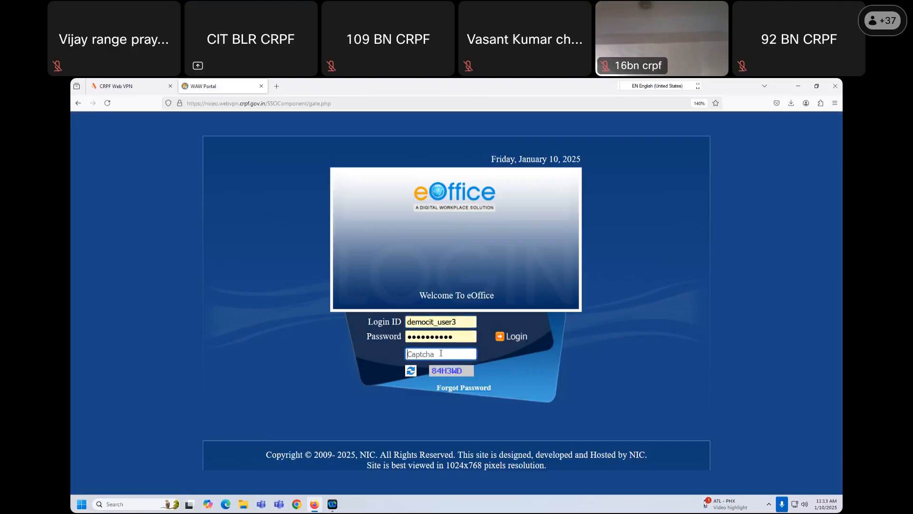
text(84H3WD)
click(511, 341)
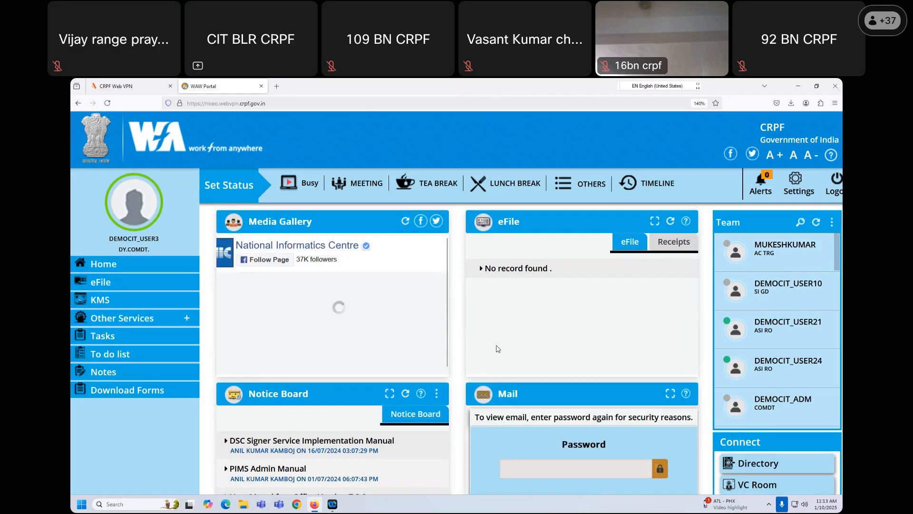
click(100, 282)
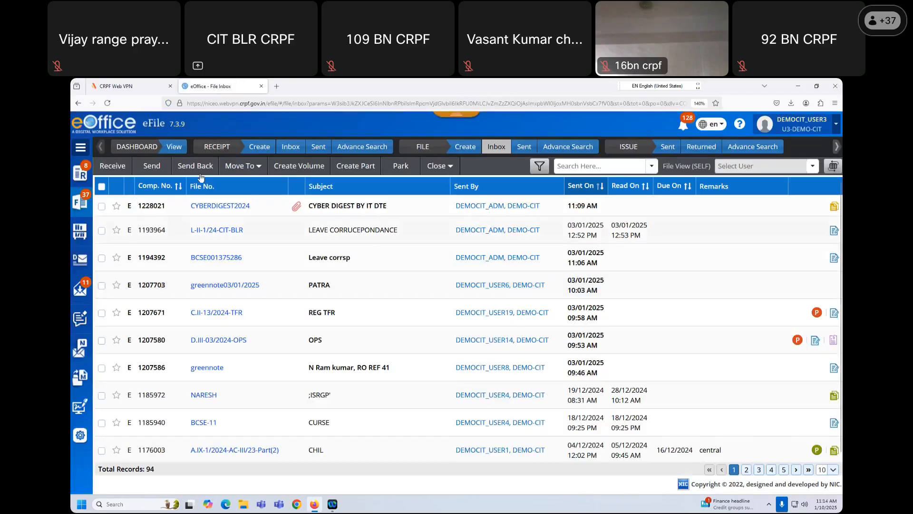
- In CYBERDIGEST2024's maximised draft, change '16 Days EL Enroute' to '10 Days' and save
click(219, 207)
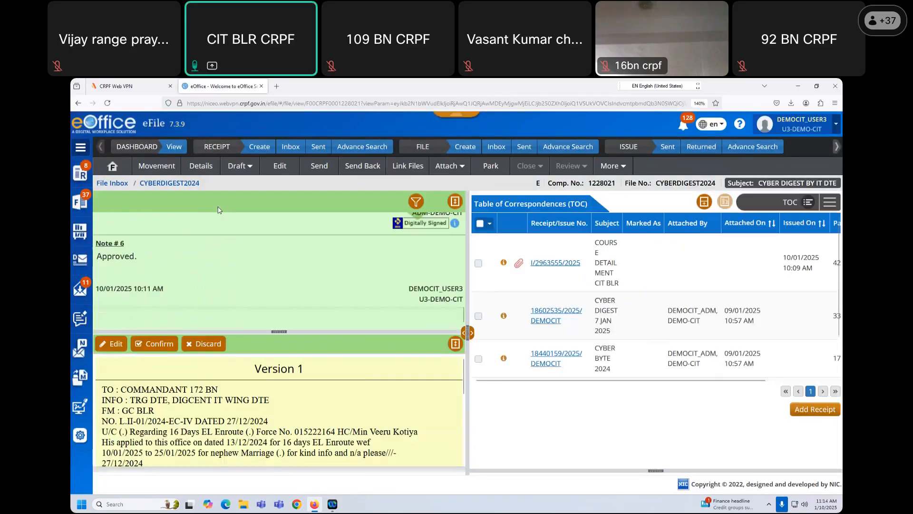
click(455, 344)
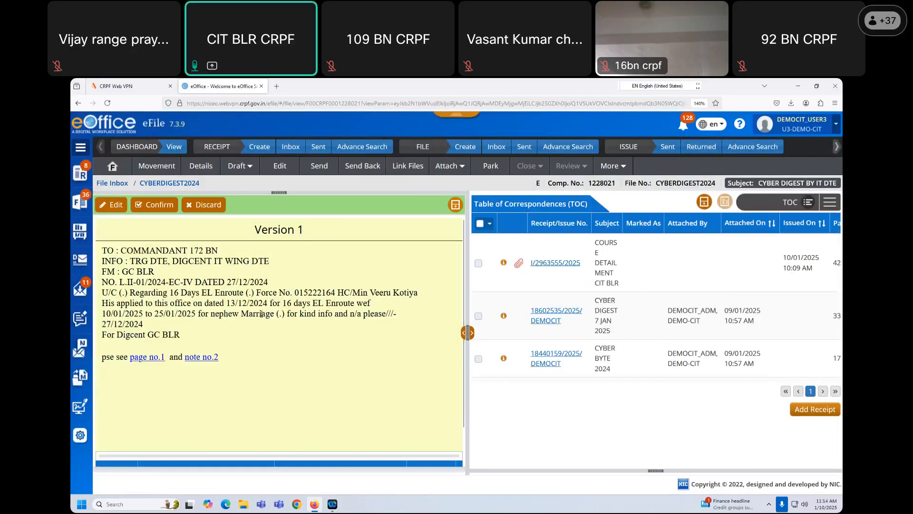
click(115, 206)
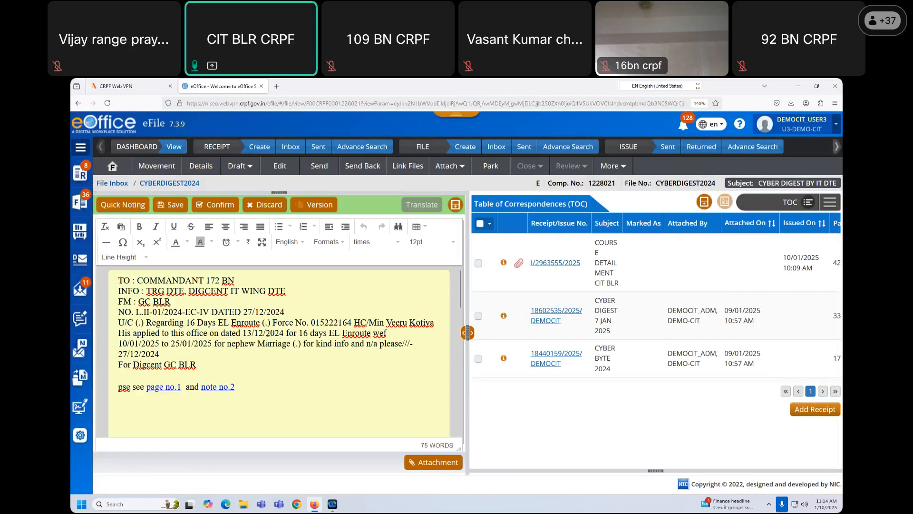
click(195, 324)
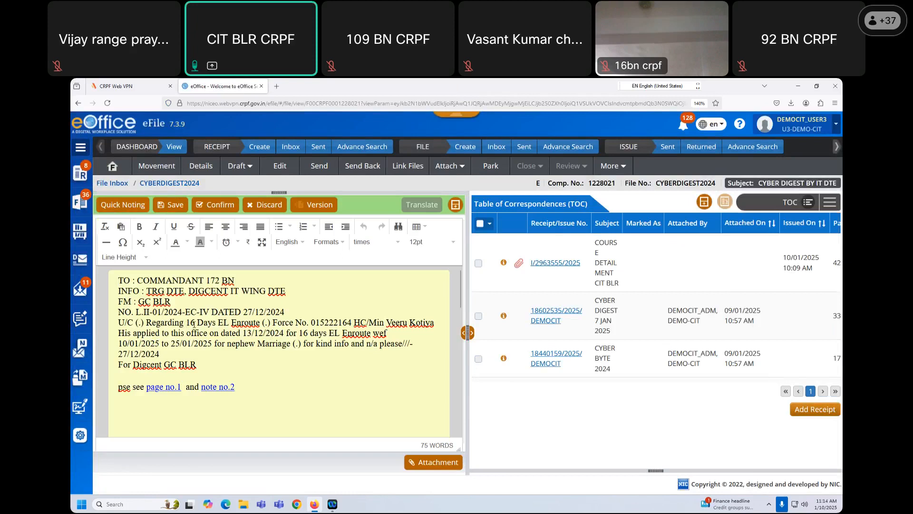
key(BackSpace)
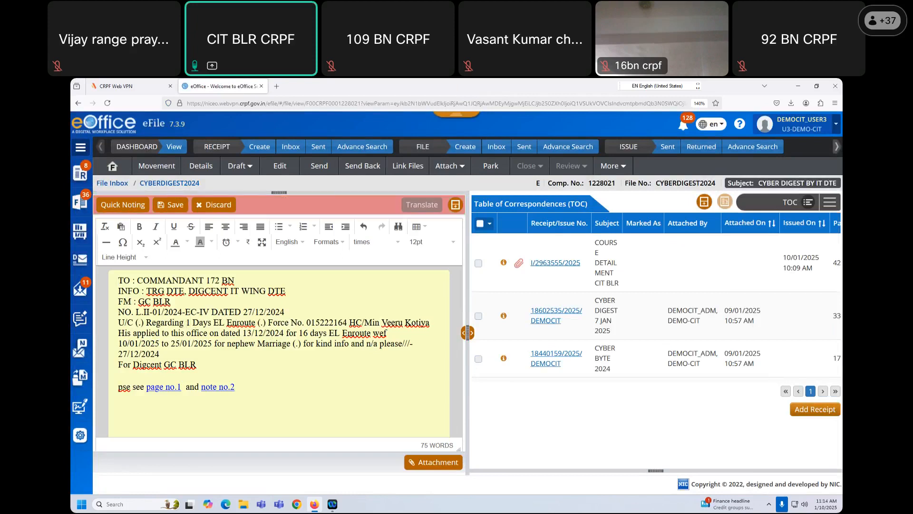
text(0)
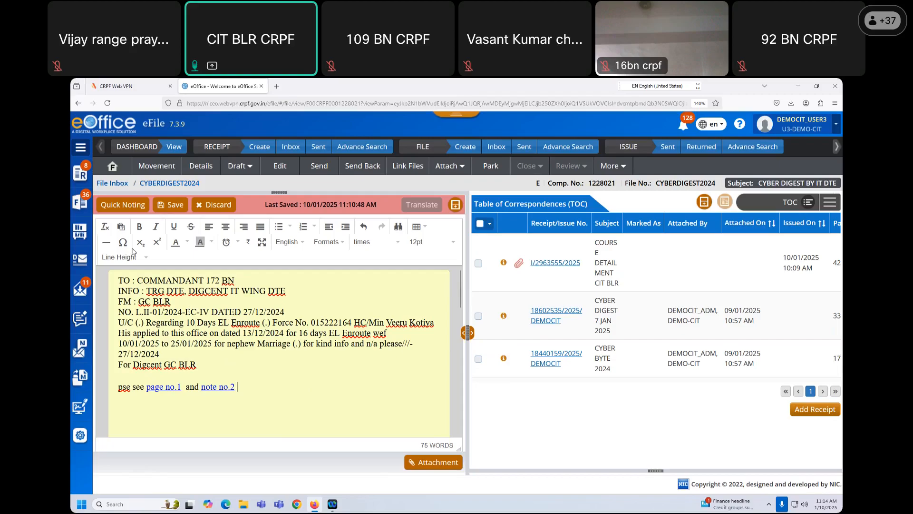
click(174, 205)
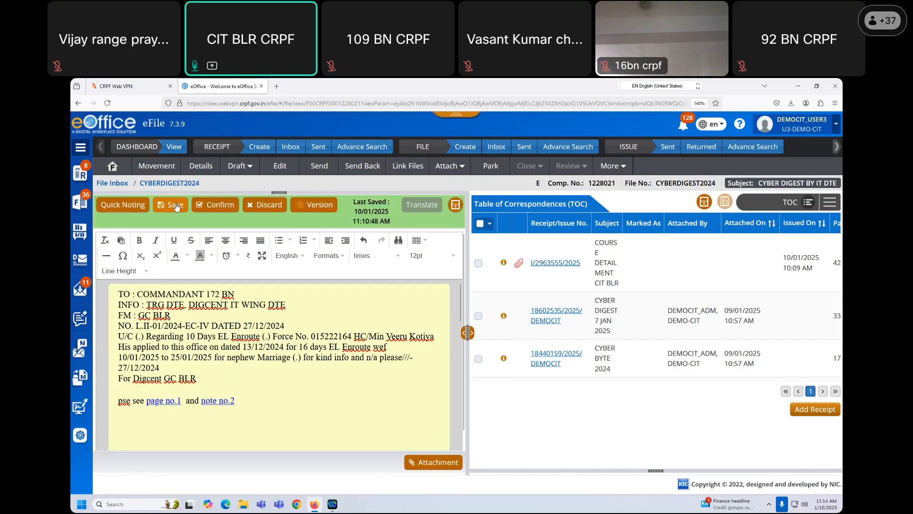
- Re-save the draft and send CYBERDIGEST2024 back to the admin account
click(175, 206)
click(356, 171)
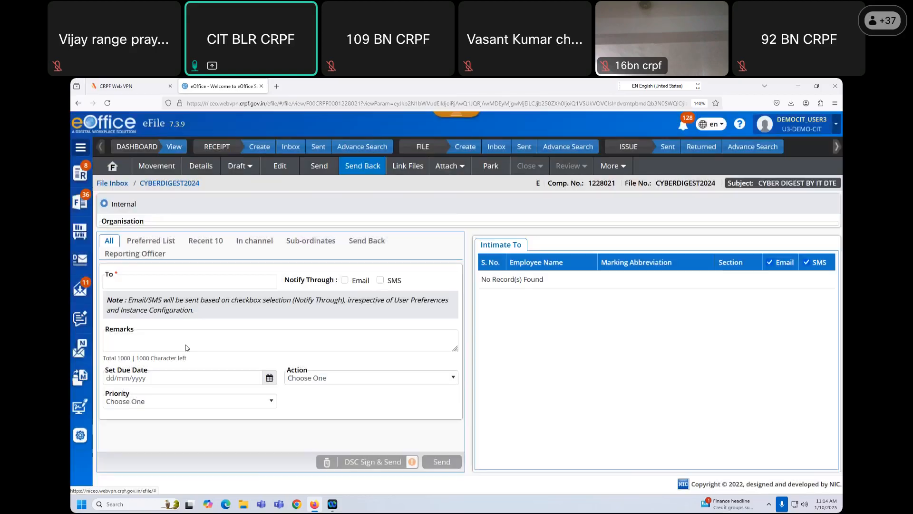
scroll(282, 372, down, 3)
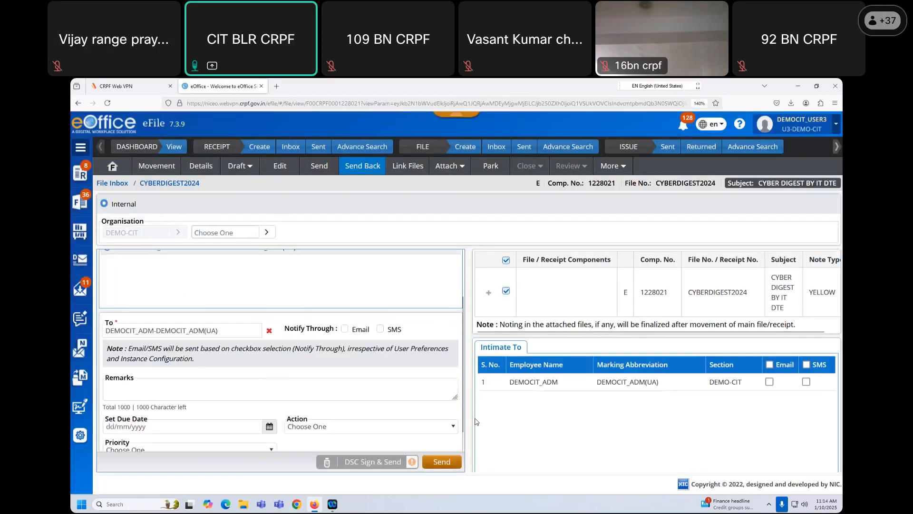
click(442, 462)
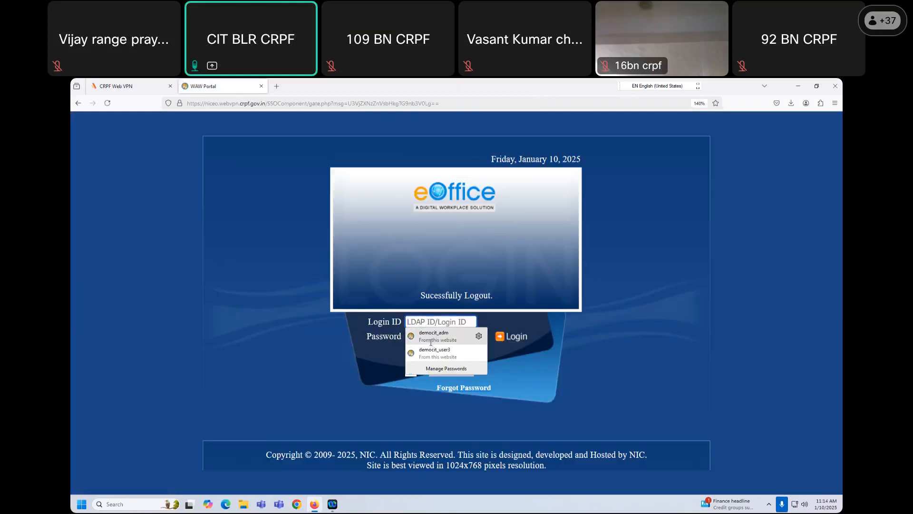
- Log back in as the admin using the saved login ID and the captcha
click(428, 350)
click(428, 352)
text(WX7)
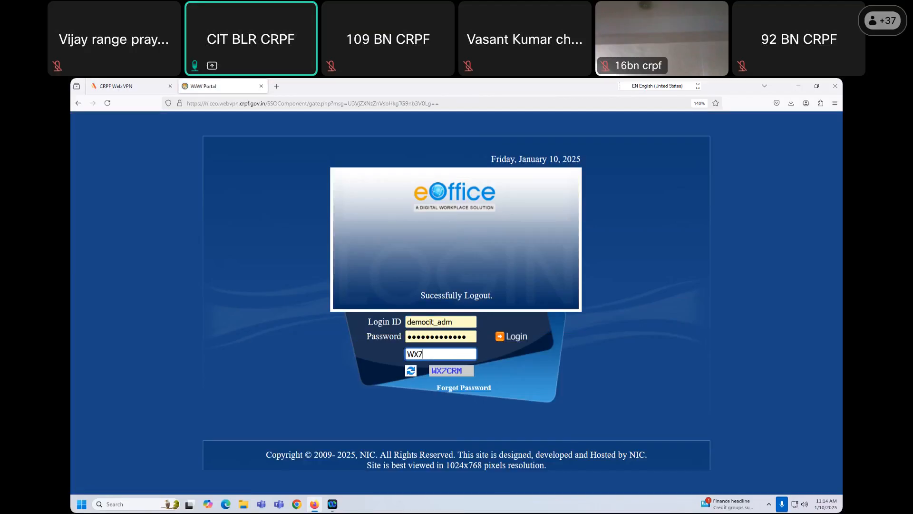
text(CRM)
click(515, 337)
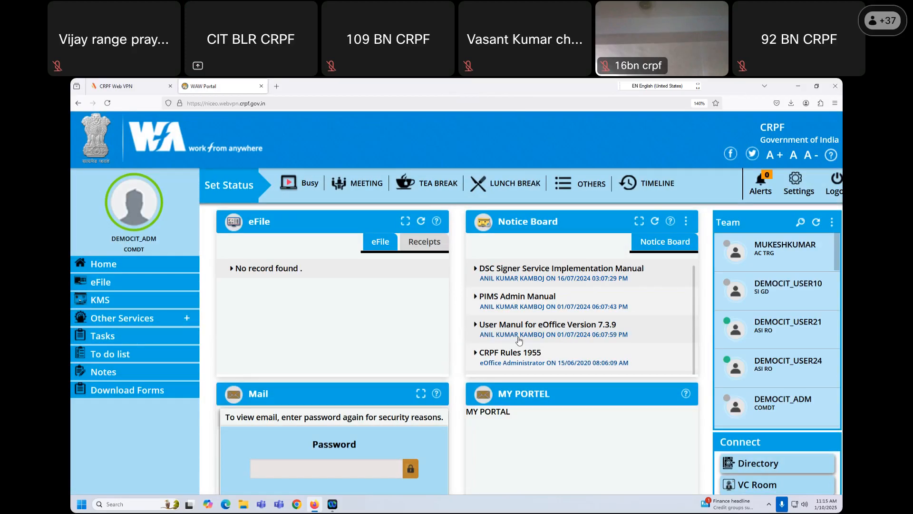
- Open CYBERDIGEST2024 from the eFile inbox, expand its Version 2 yellow note, and confirm it
click(97, 283)
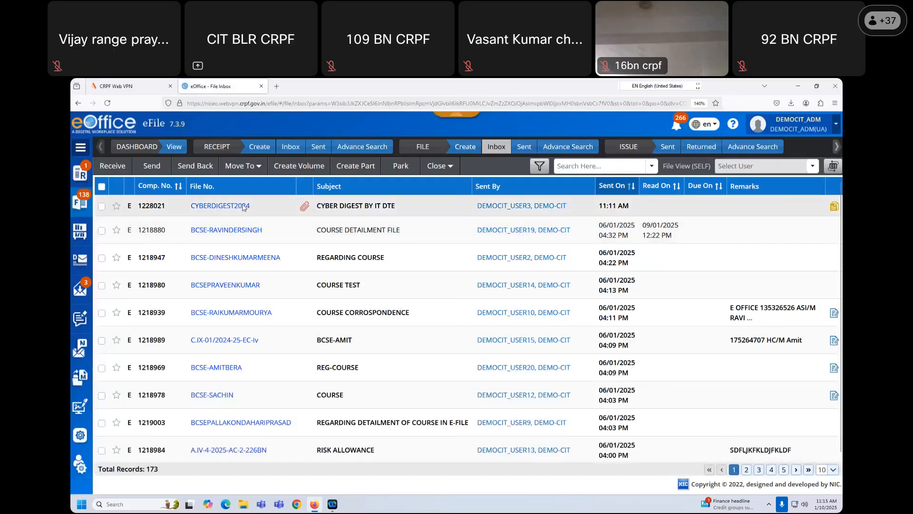
click(243, 206)
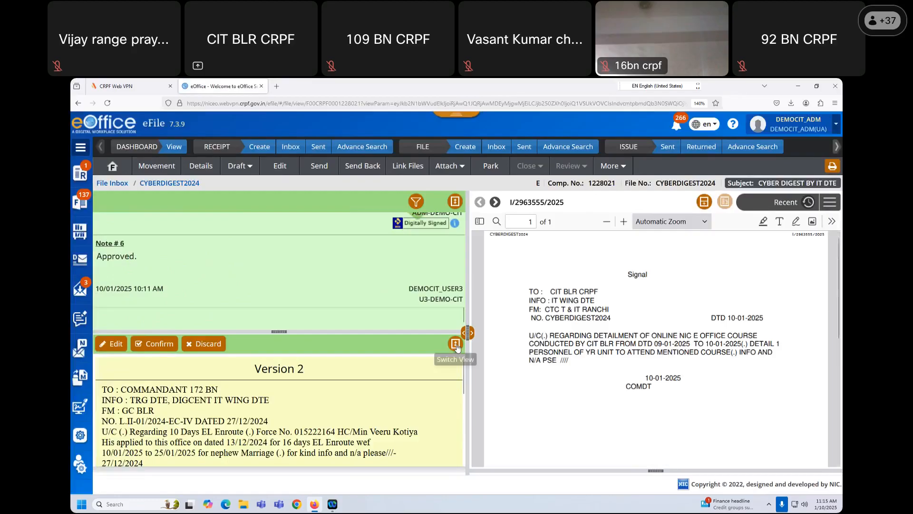
click(455, 345)
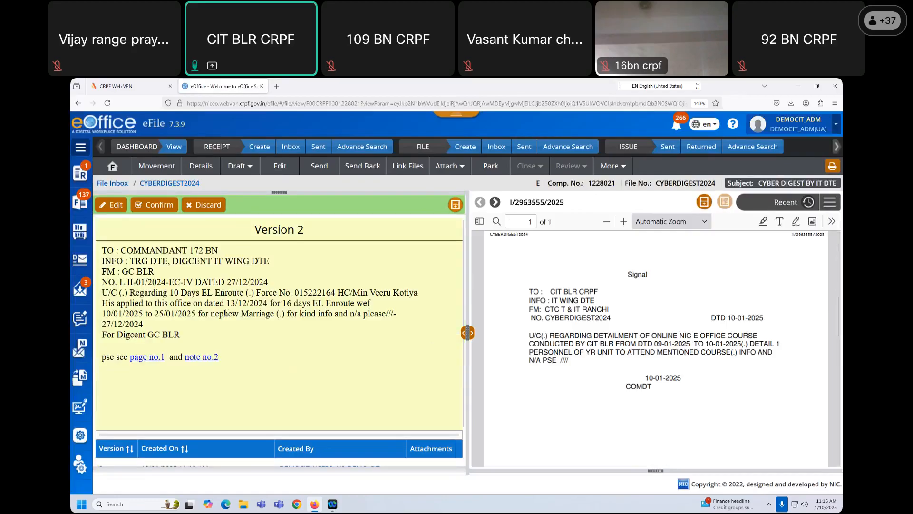
scroll(272, 421, down, 1)
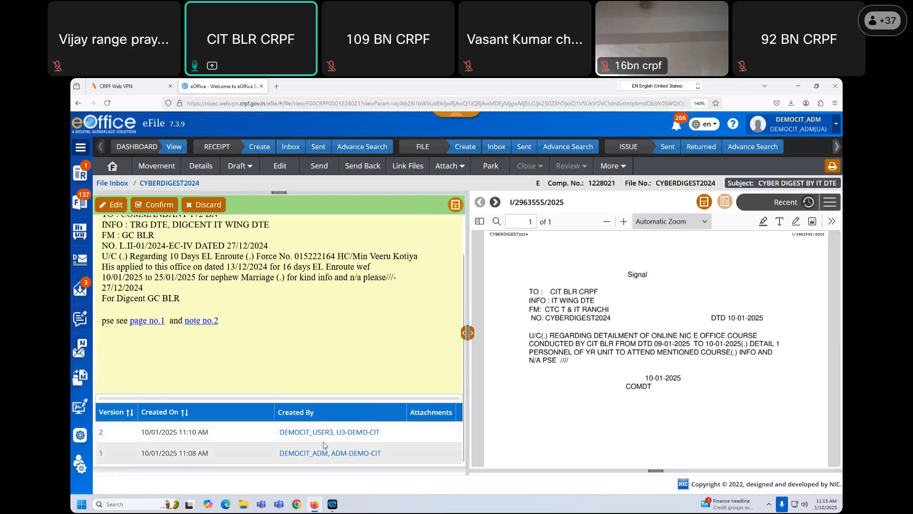
scroll(268, 358, up, 1)
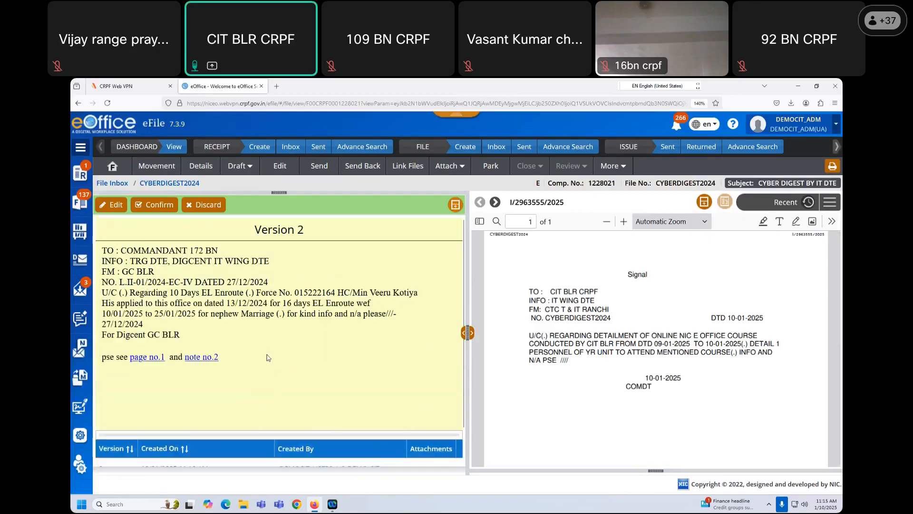
click(157, 208)
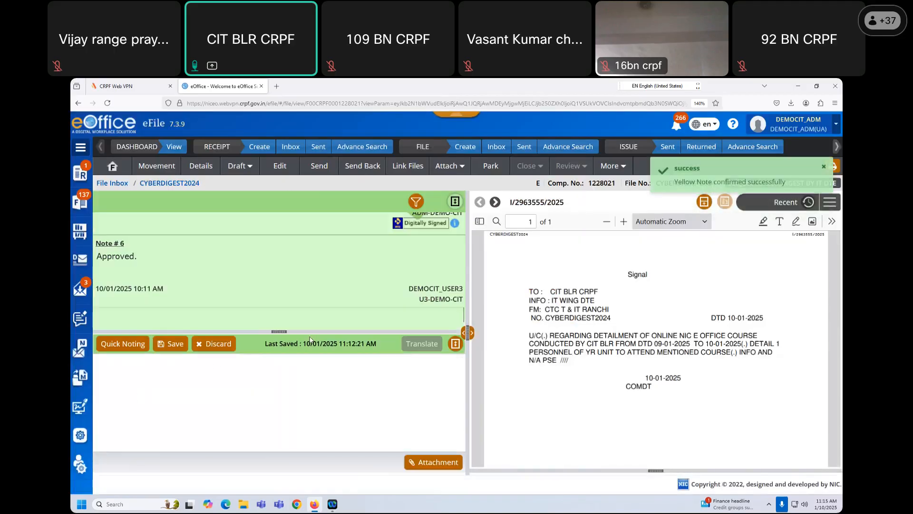
- Correct the note's date from 13/12/2024 to 14/12/2024
scroll(377, 374, down, 6)
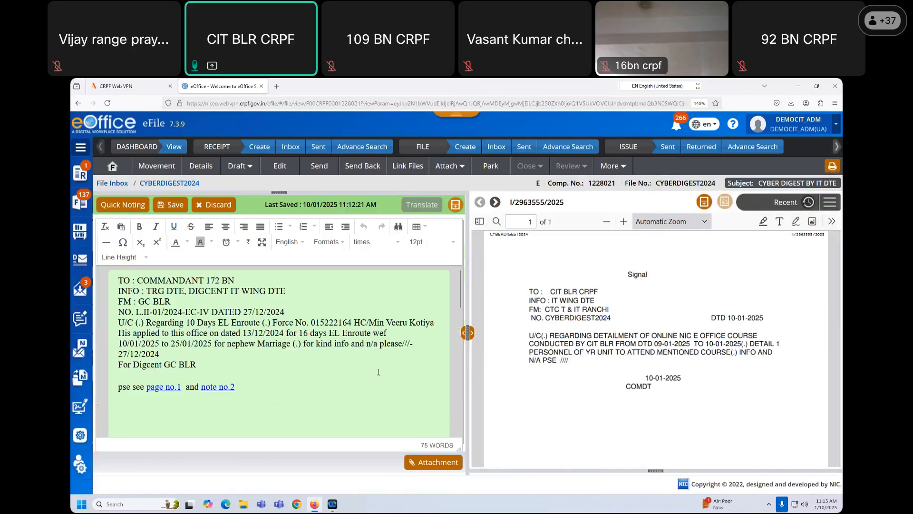
scroll(376, 374, down, 5)
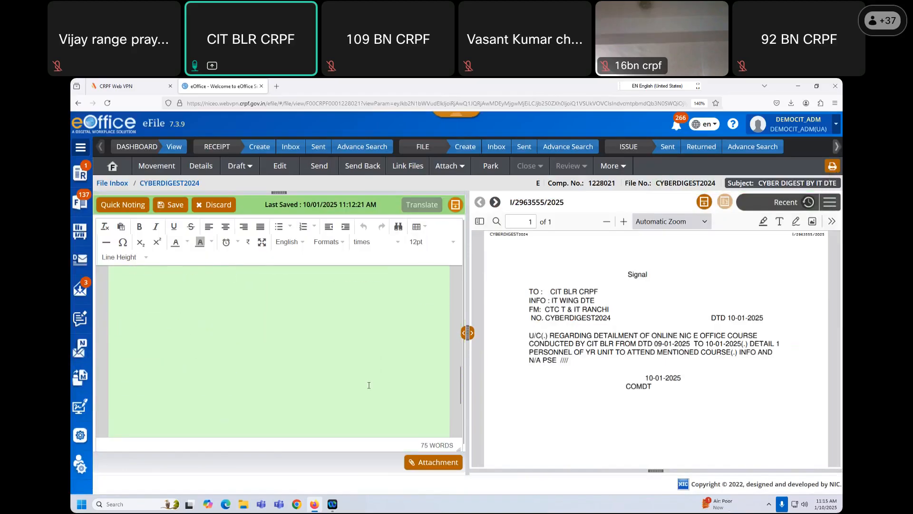
scroll(383, 384, up, 6)
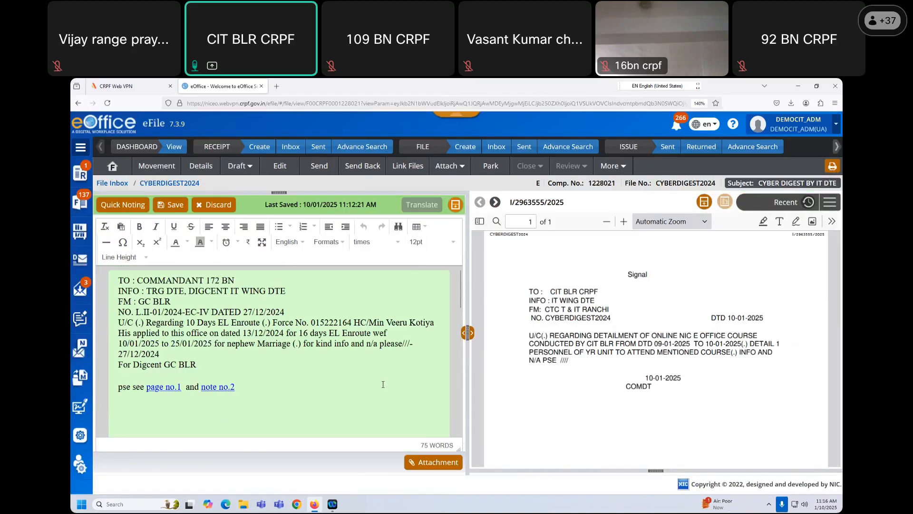
scroll(397, 421, down, 2)
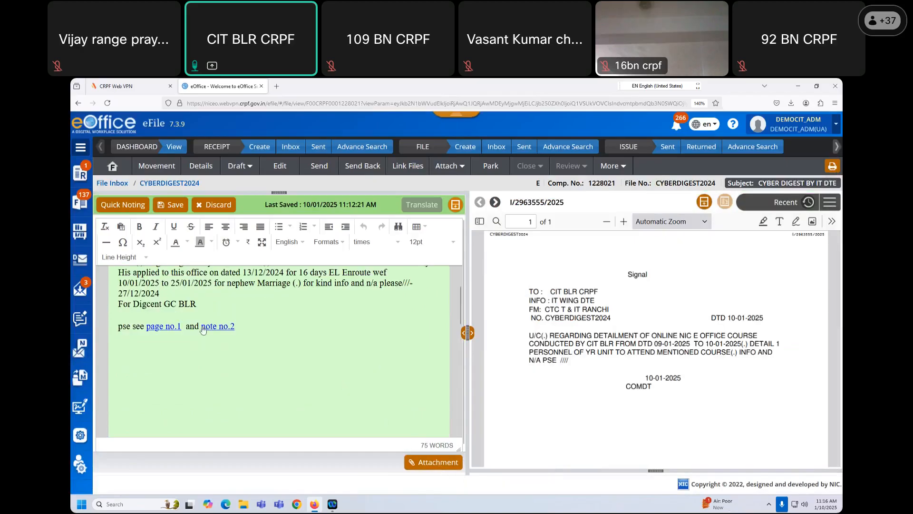
scroll(227, 341, up, 2)
click(250, 331)
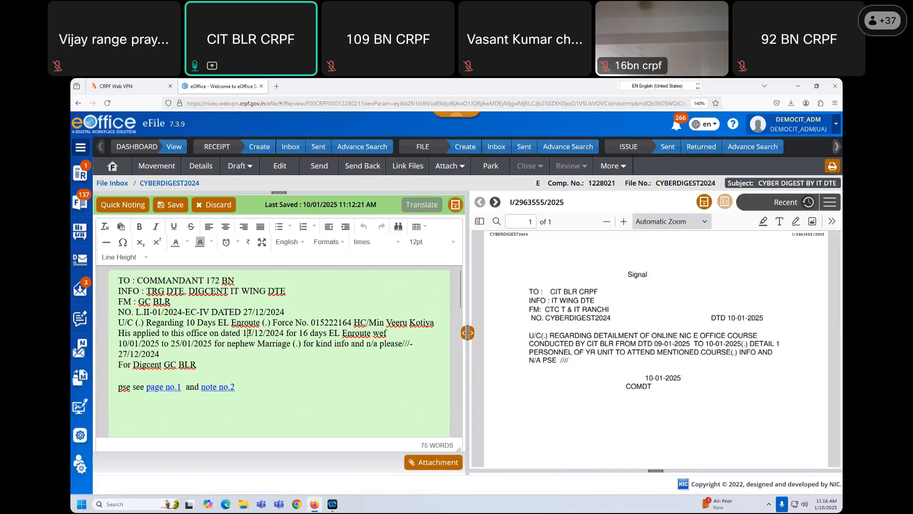
key(Delete)
text(4)
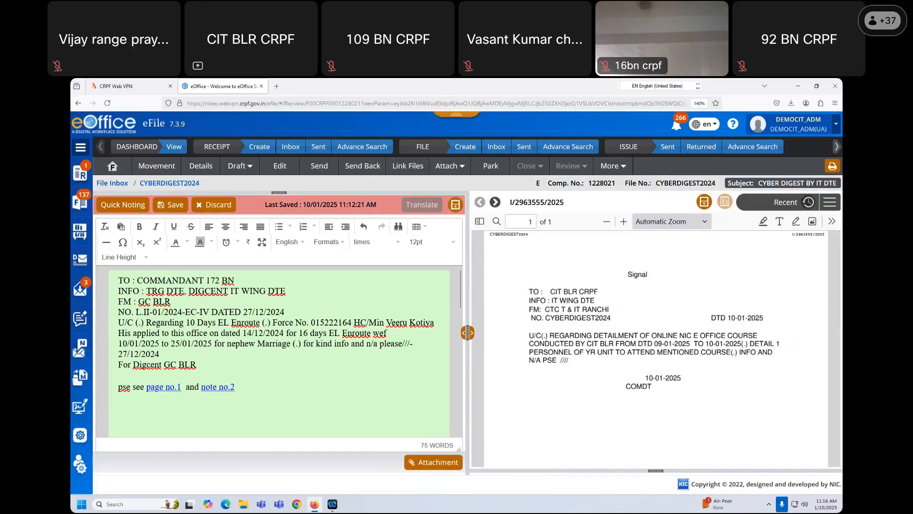
- Change '16 days' to '10 days' in the note and save it
click(309, 333)
key(BackSpace)
text(0)
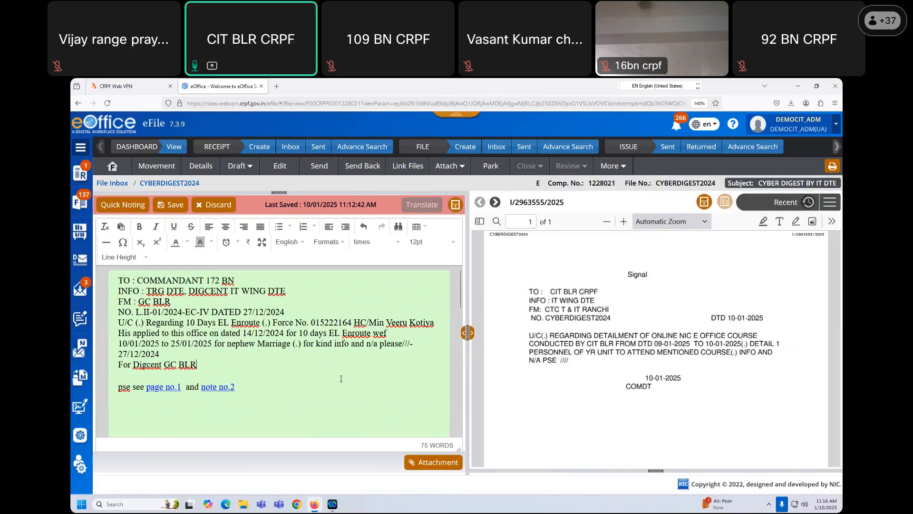
click(174, 205)
click(174, 205)
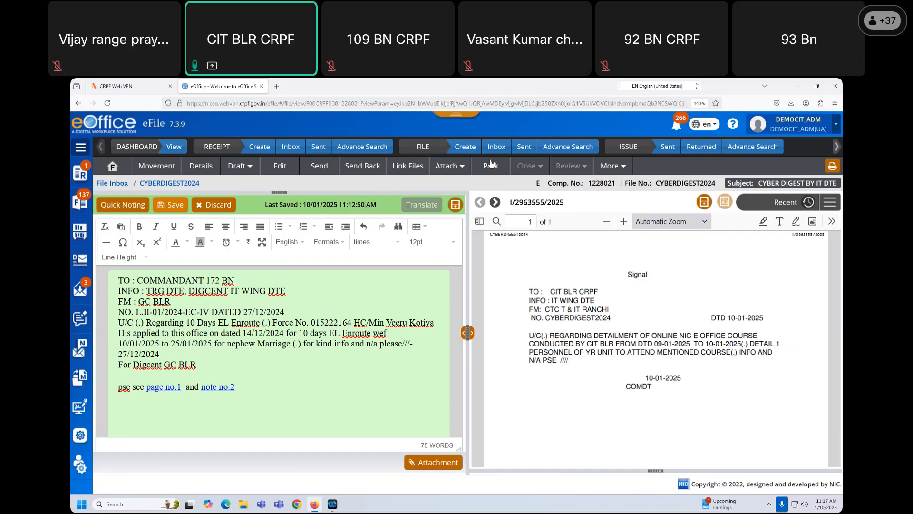
- Open CYBERDIGEST2024 from the inbox and view its list of drafts
click(498, 146)
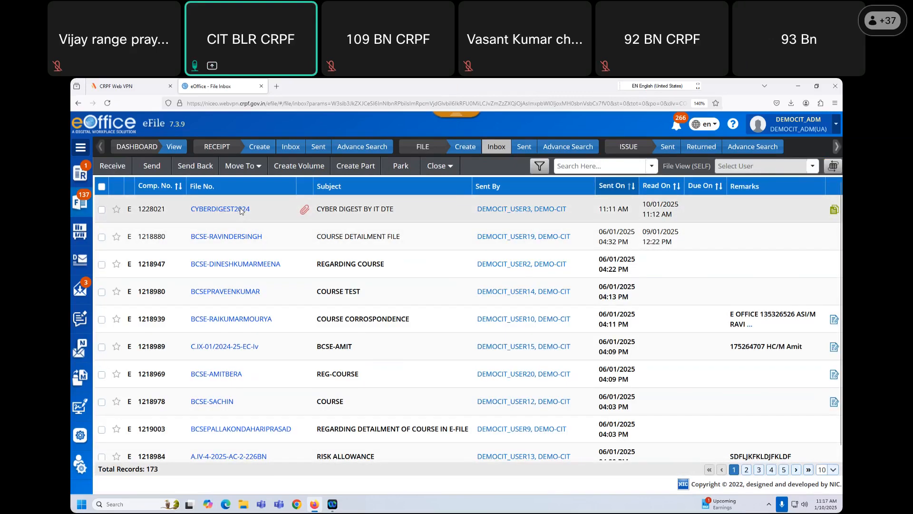
click(241, 212)
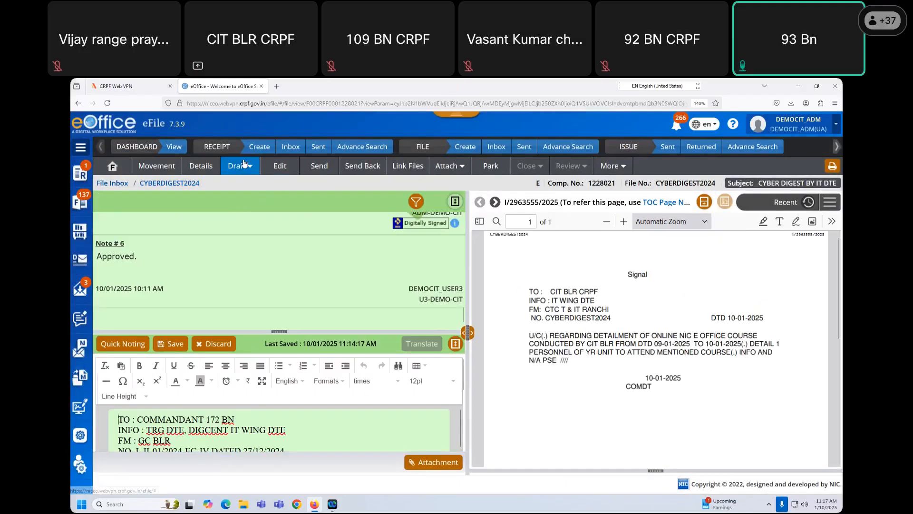
click(237, 166)
click(256, 202)
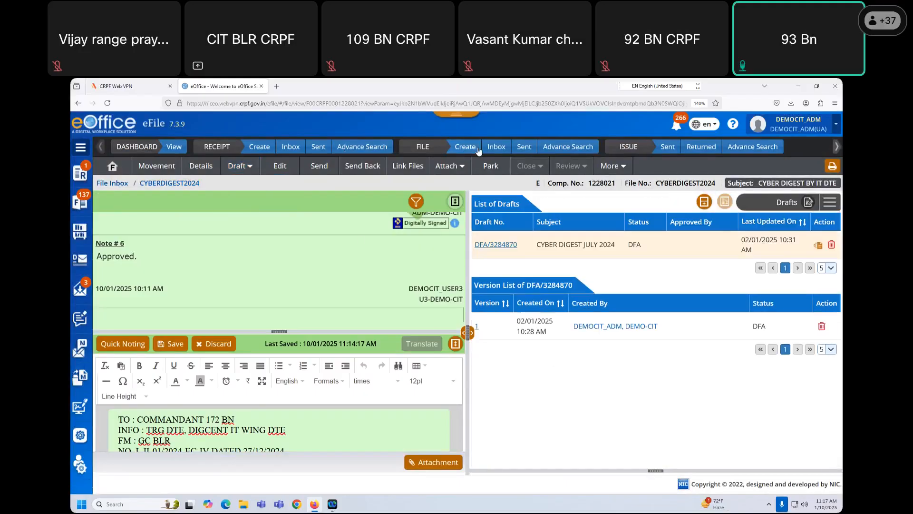
click(497, 148)
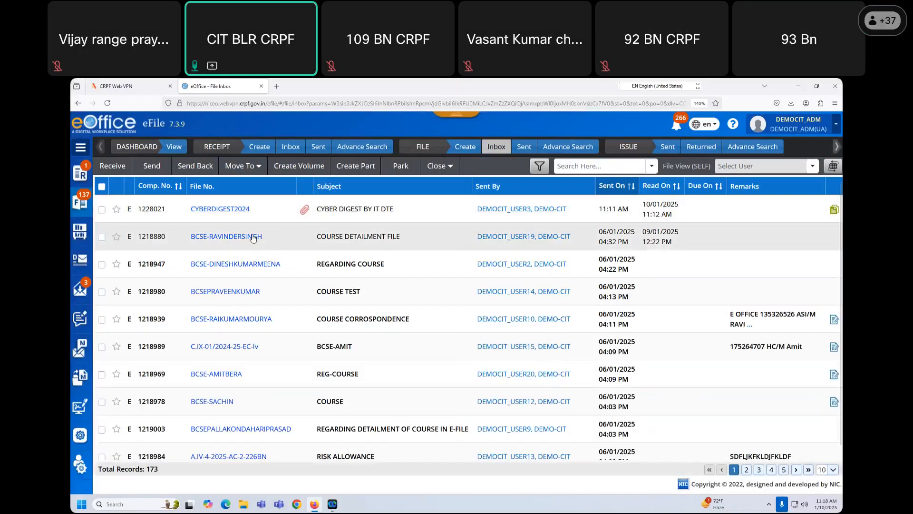
click(253, 237)
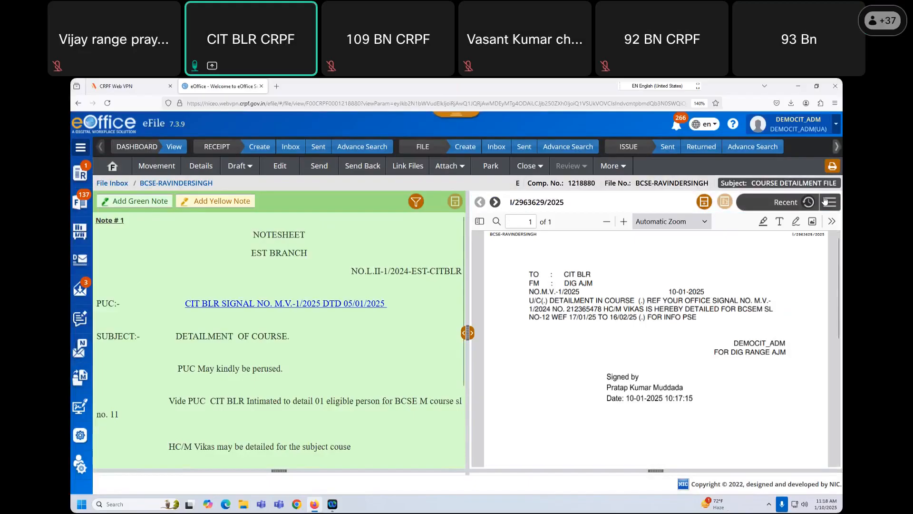
click(829, 201)
click(816, 315)
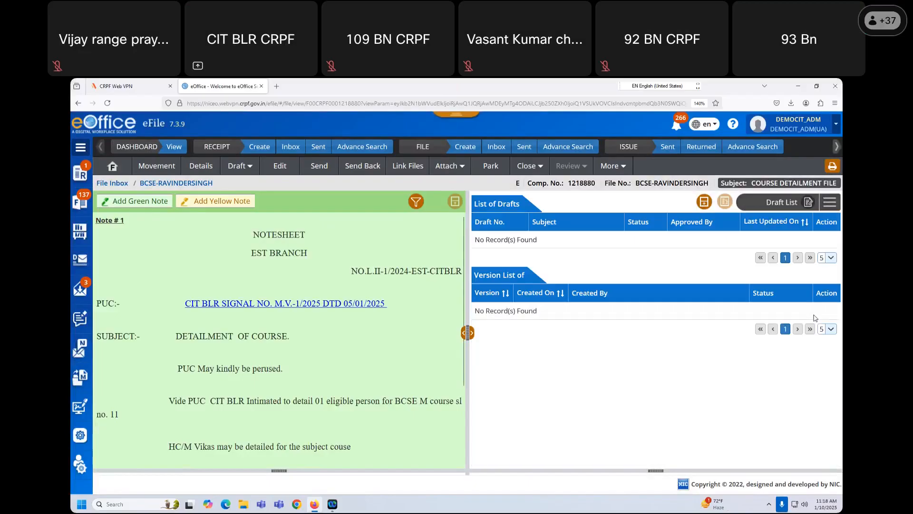
click(501, 151)
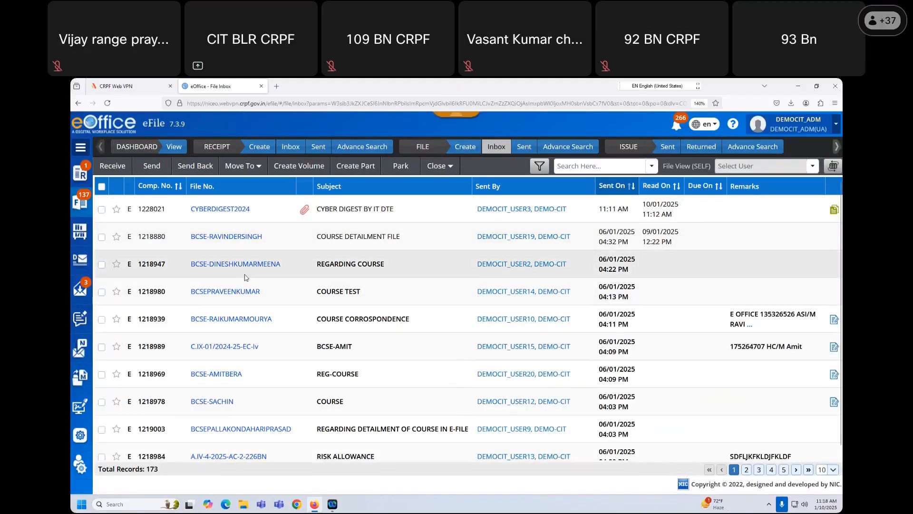
click(228, 213)
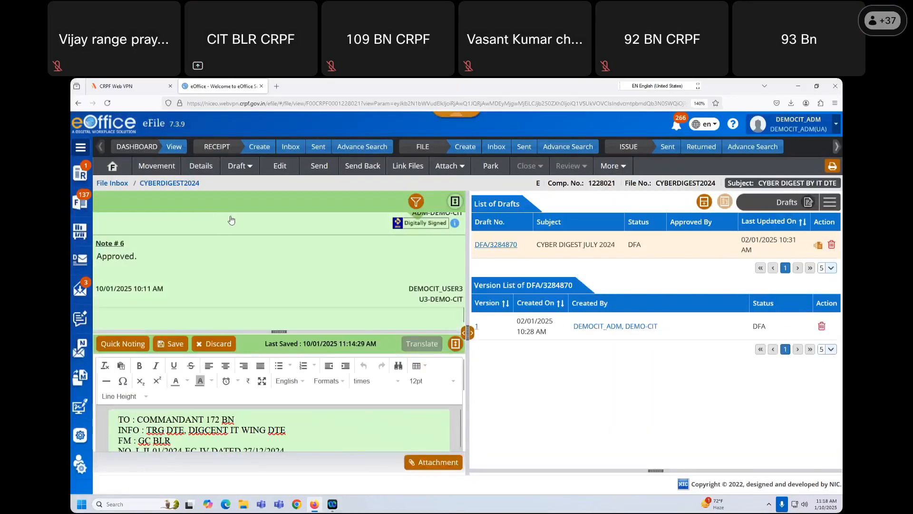
- Start a new draft in CYBERDIGEST2024 with filler text 'NFGNGFNGNGV B FB FG NBB GFN GF N GFN'
click(500, 245)
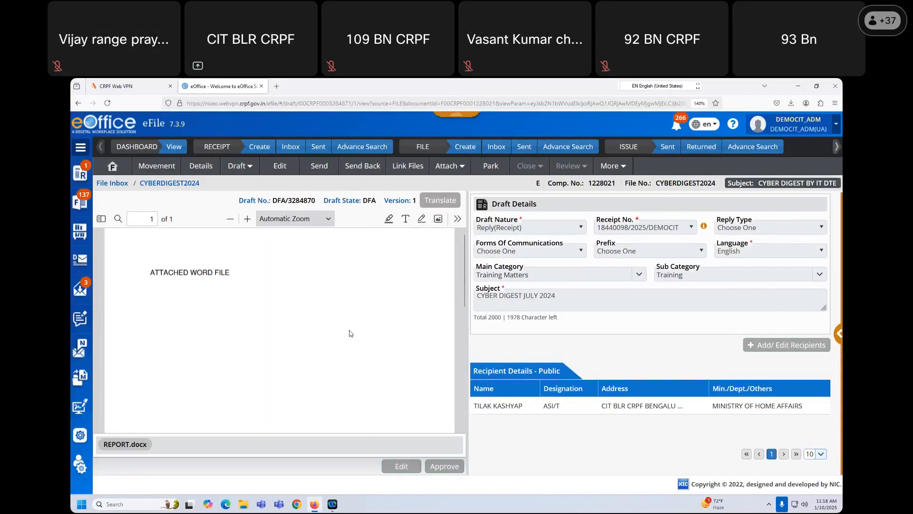
click(239, 166)
click(256, 184)
text(NFGNGFNGNGV B FB FG NBB GFN GF N GFN)
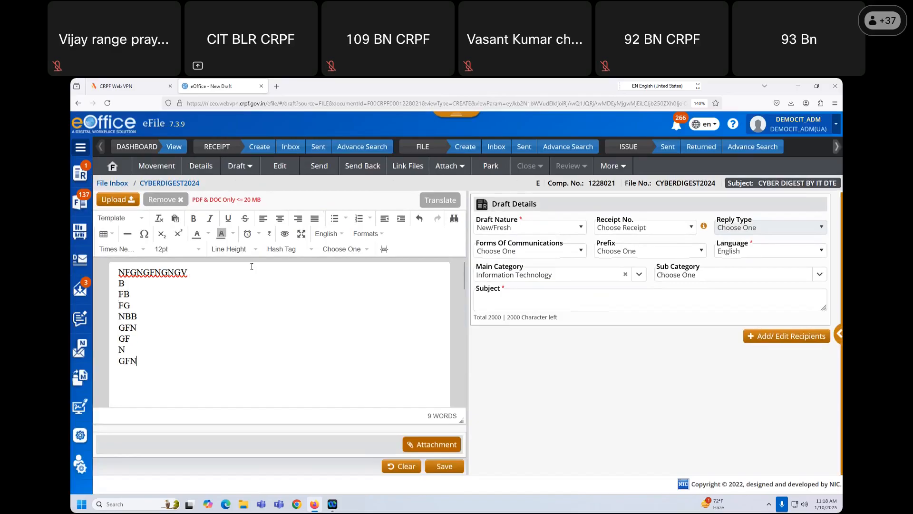
- Give the draft subject 'TJTHJTHJT', save it as DFA/3319804, and approve it
click(445, 467)
text(TJTHJTHJT)
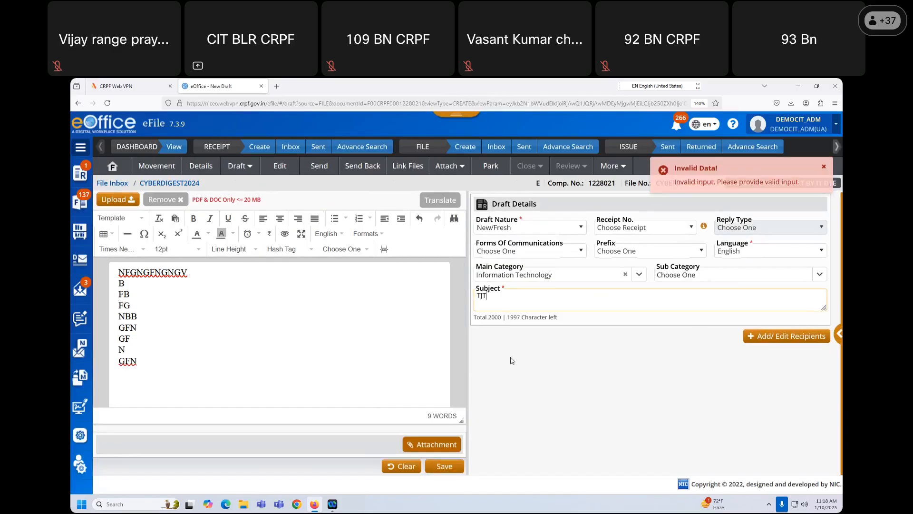
click(451, 468)
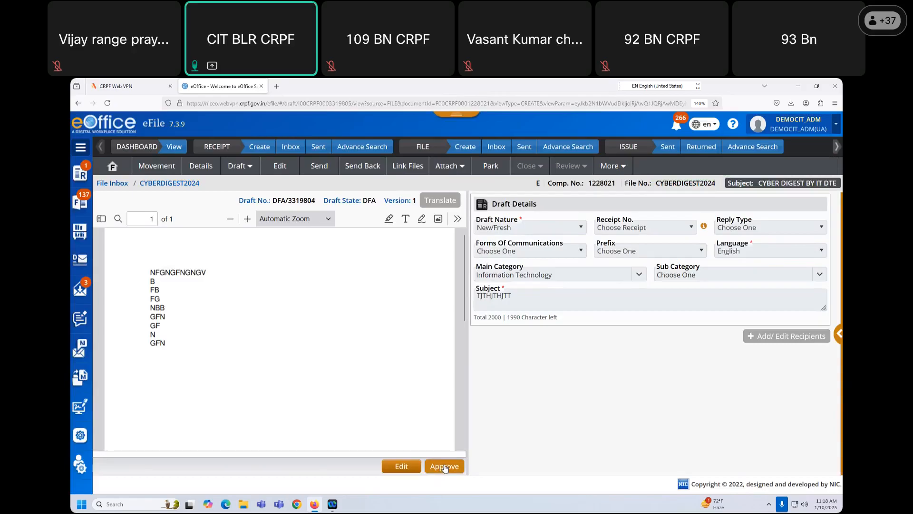
click(445, 466)
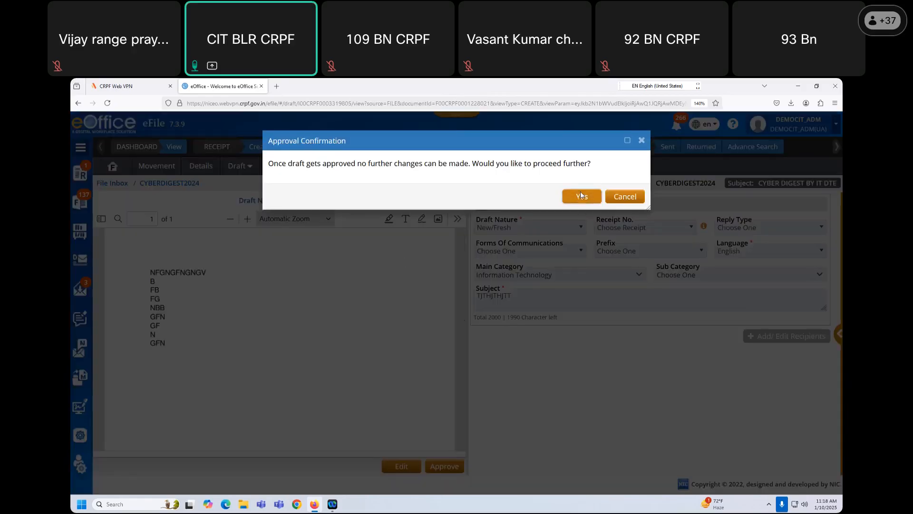
click(581, 195)
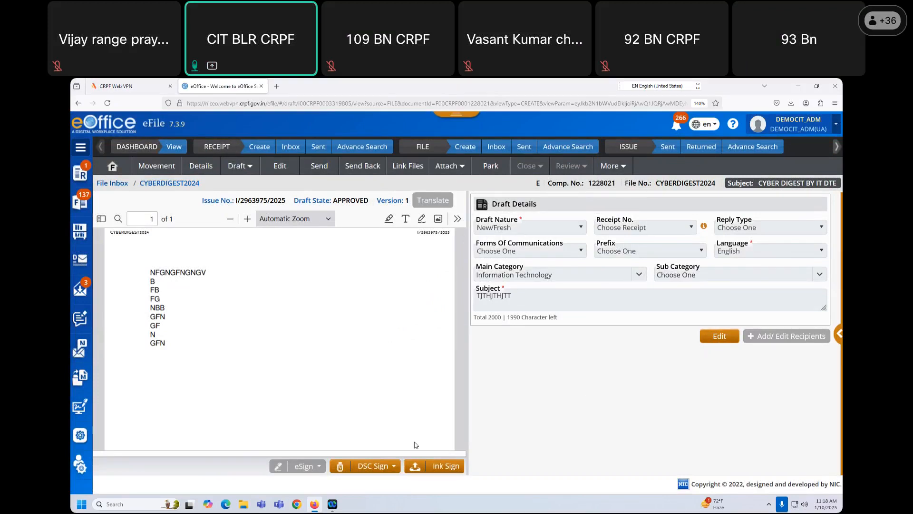
- Digitally sign the approved draft with a custom DSC signature box below the letter text
click(386, 469)
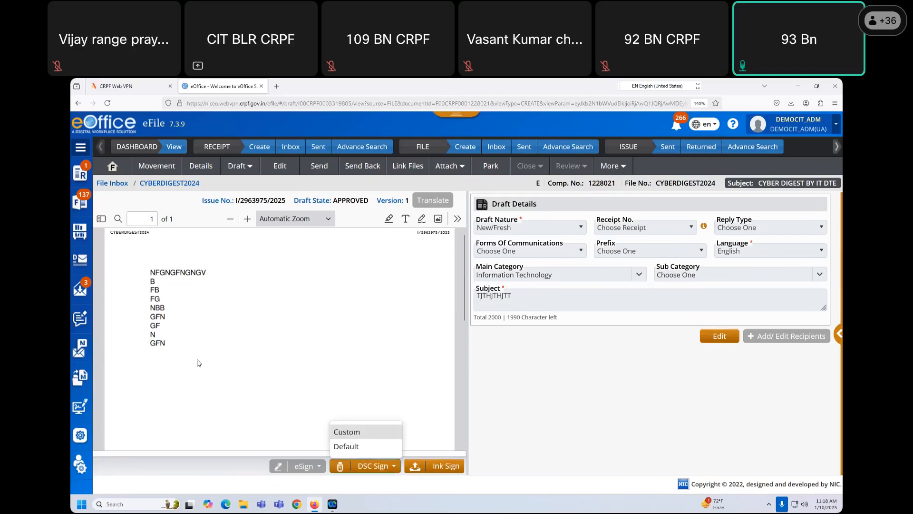
click(346, 431)
drag(369, 323, 442, 368)
click(579, 175)
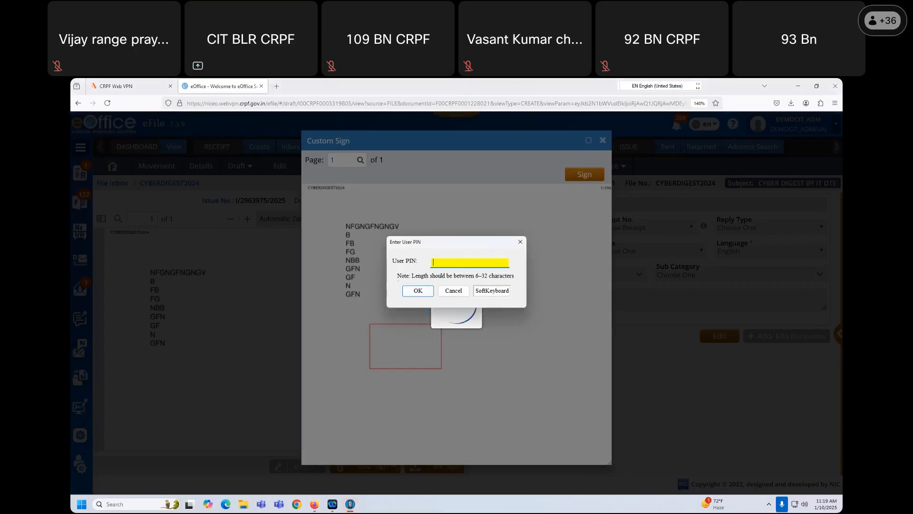
text(•••••••••)
click(426, 290)
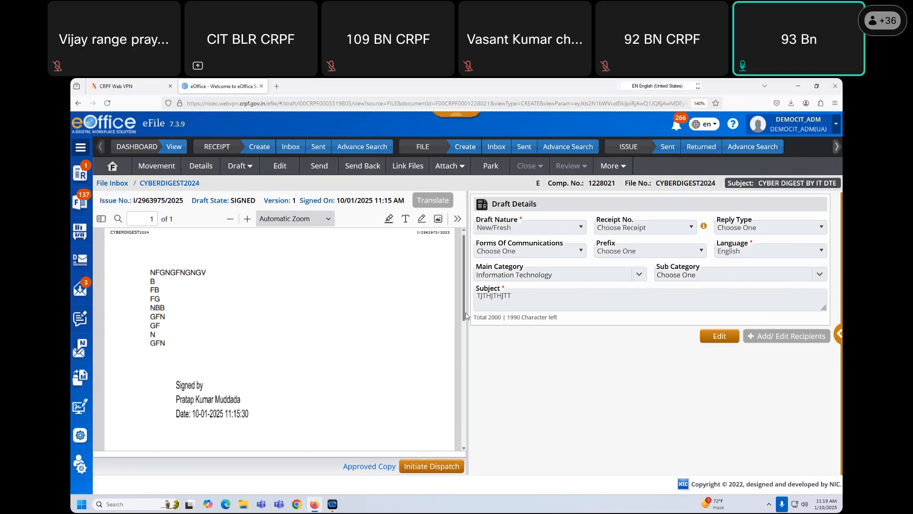
scroll(467, 315, down, 3)
scroll(444, 360, up, 3)
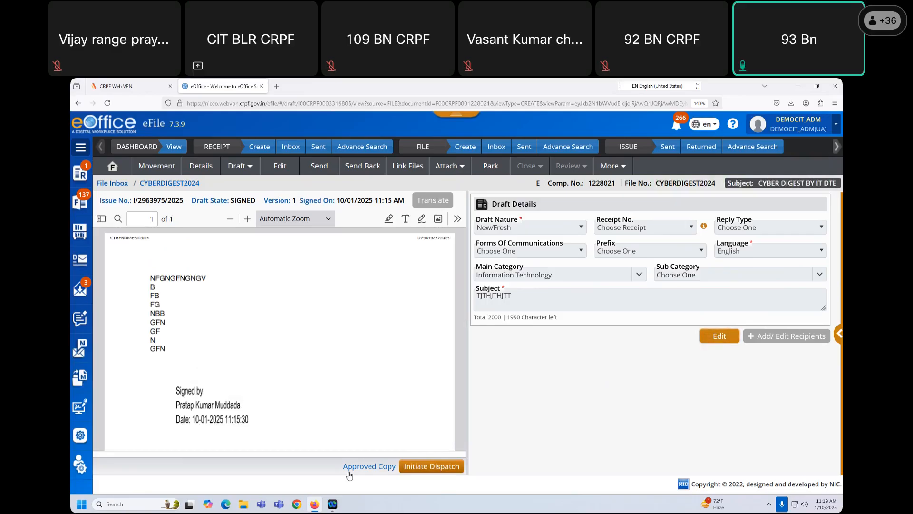
- Initiate dispatch and add the DEMO-CIT user found by searching 'user3' as an Intra eOffice recipient
click(452, 467)
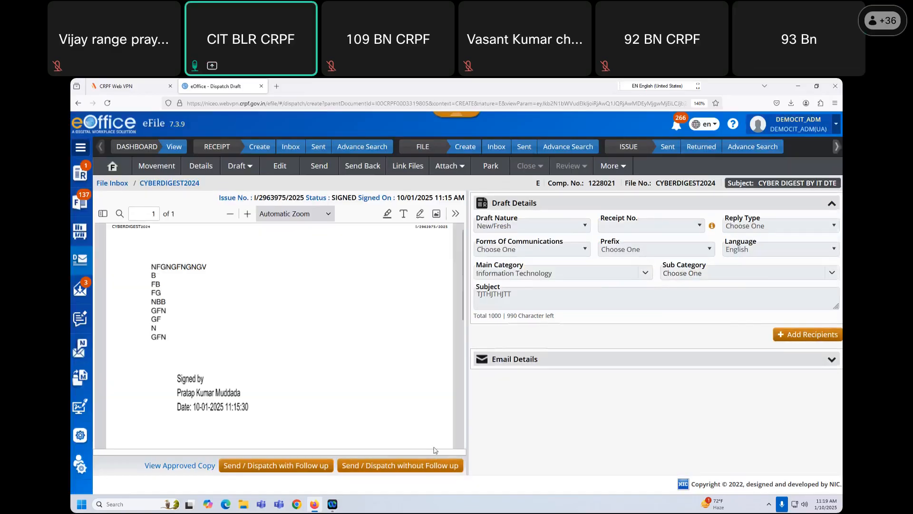
click(789, 333)
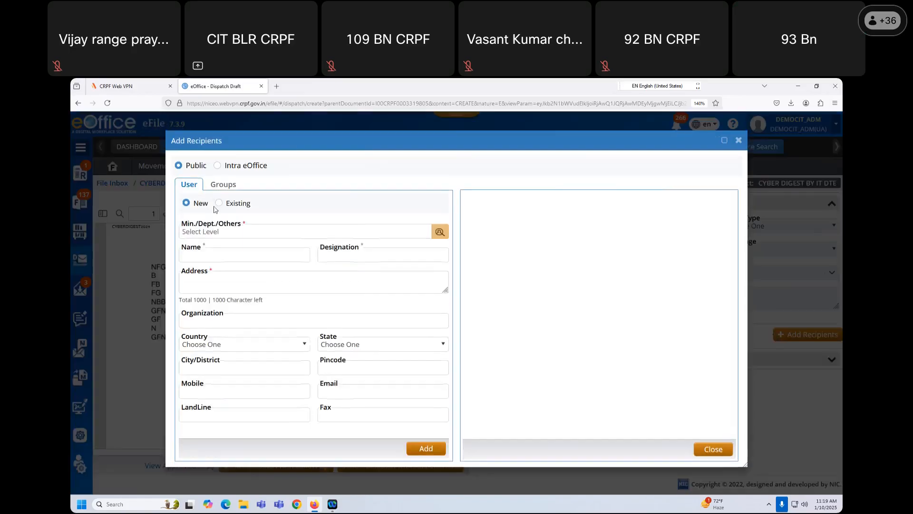
click(219, 167)
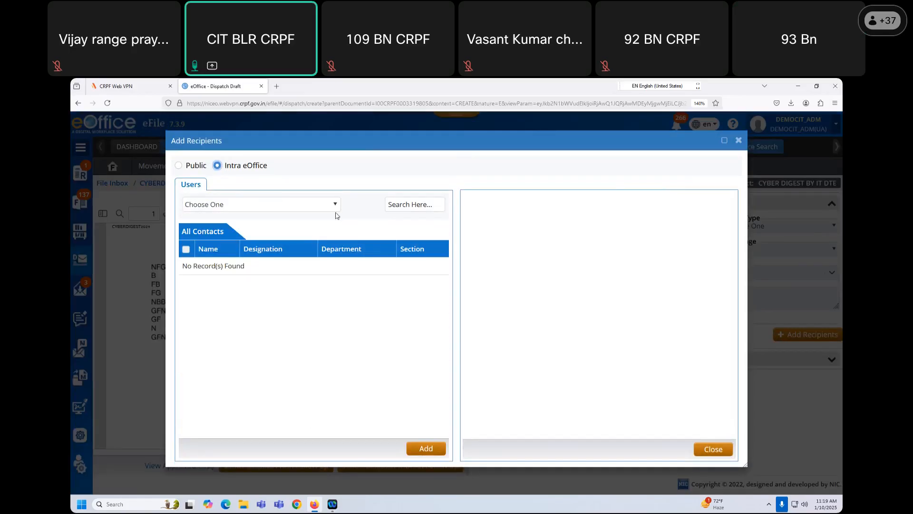
click(414, 204)
text(user3)
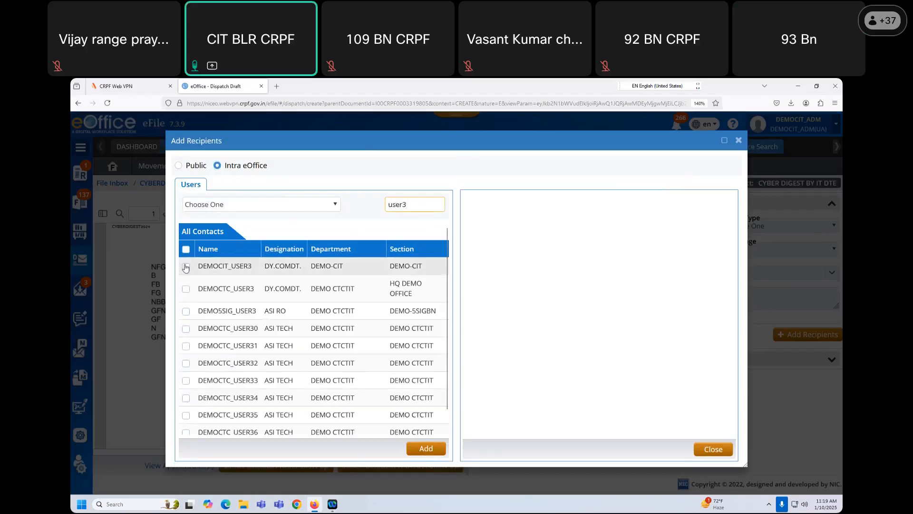
click(186, 266)
click(431, 447)
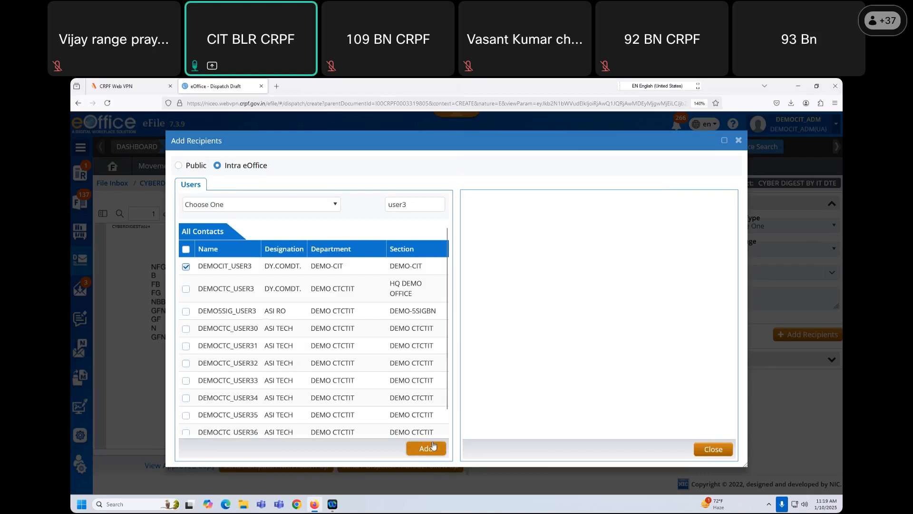
click(710, 450)
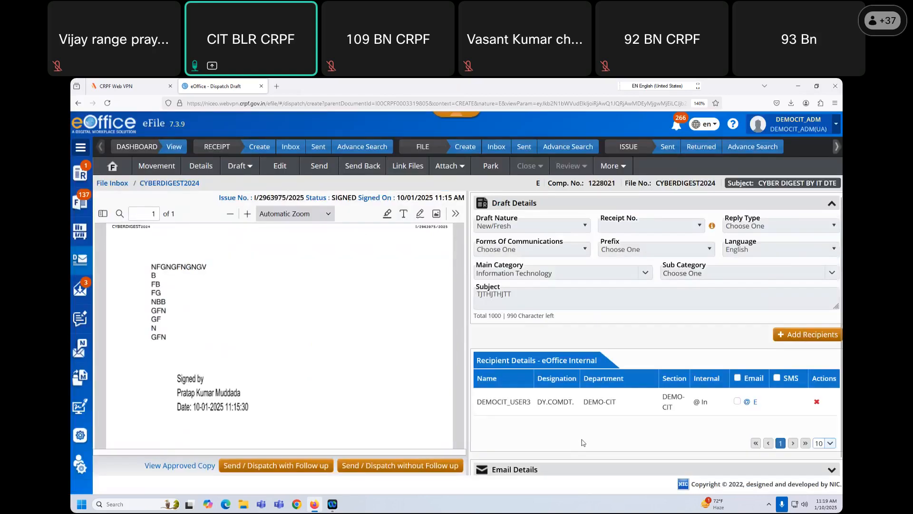
- Send the dispatch without follow-up
scroll(584, 442, down, 1)
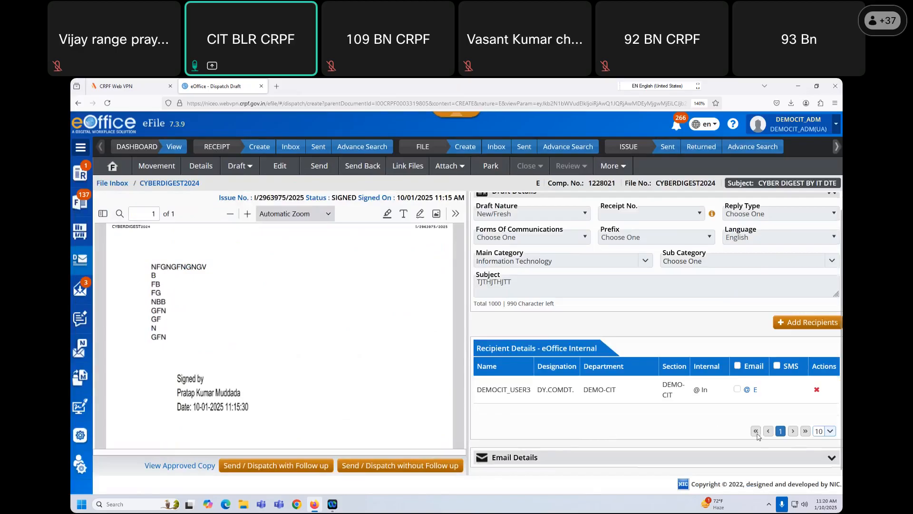
scroll(611, 388, up, 1)
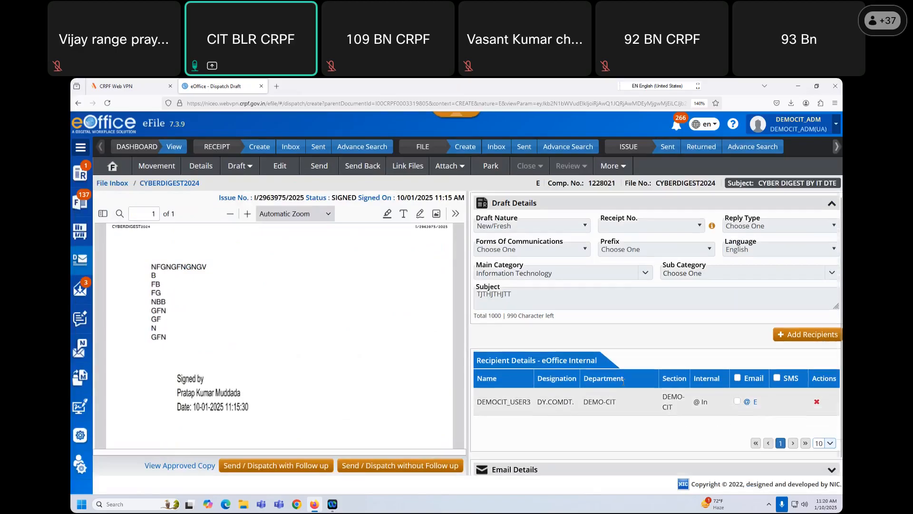
scroll(622, 382, down, 1)
click(422, 466)
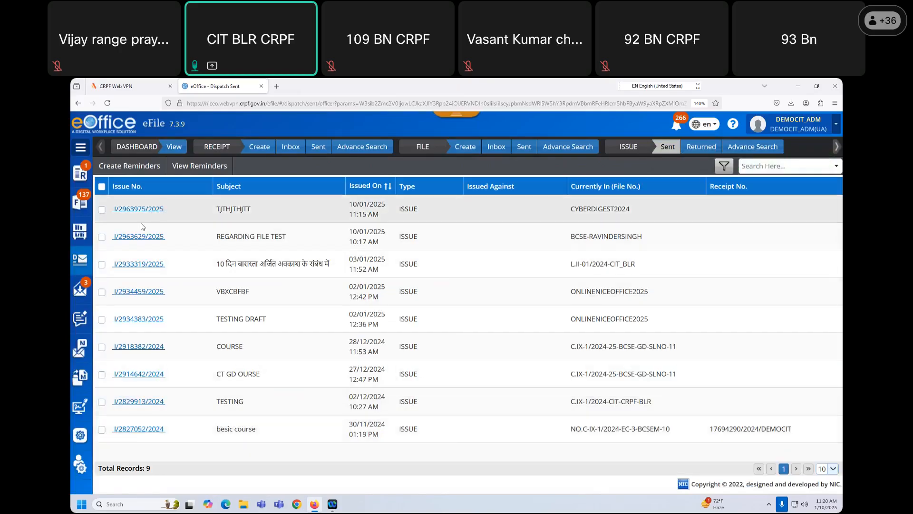
- Start diarising the COURSE DETAILMENT CIT BLR letter from Intra eOffice received letters, removing the old Draft.pdf
mouse_move(81, 289)
click(154, 317)
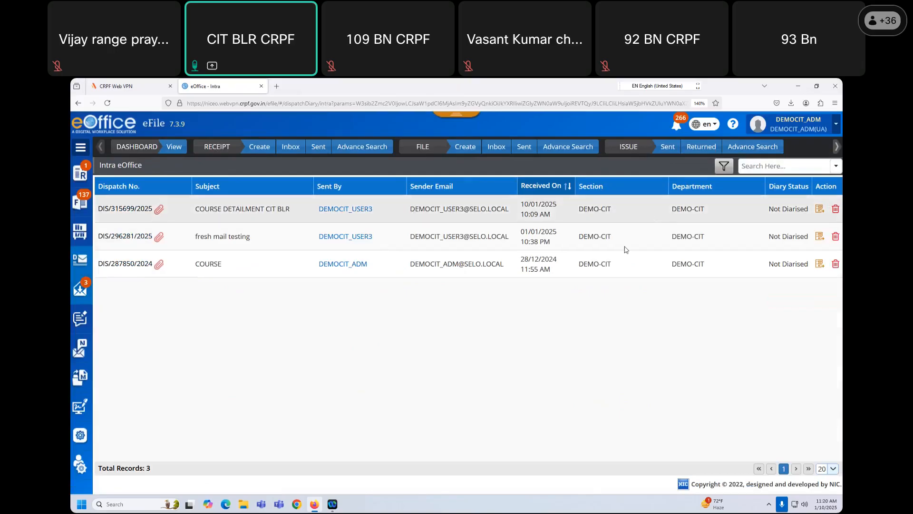
click(818, 209)
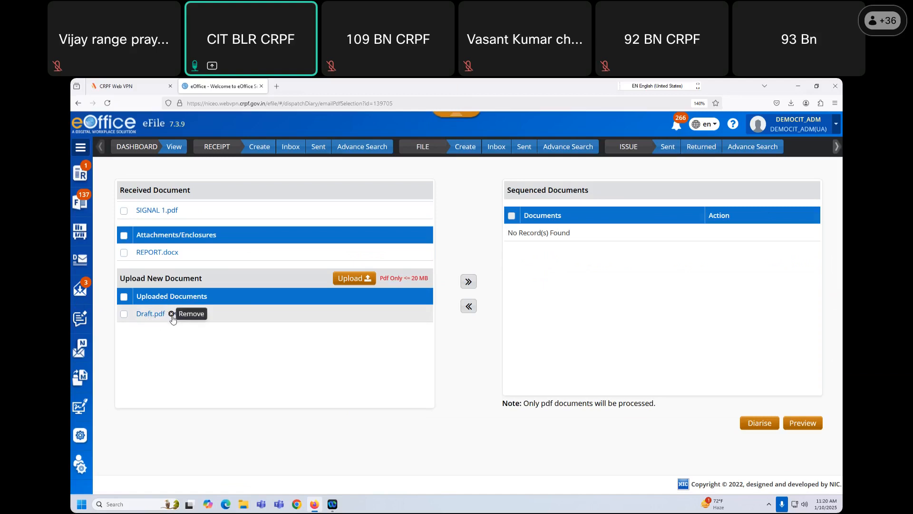
click(172, 315)
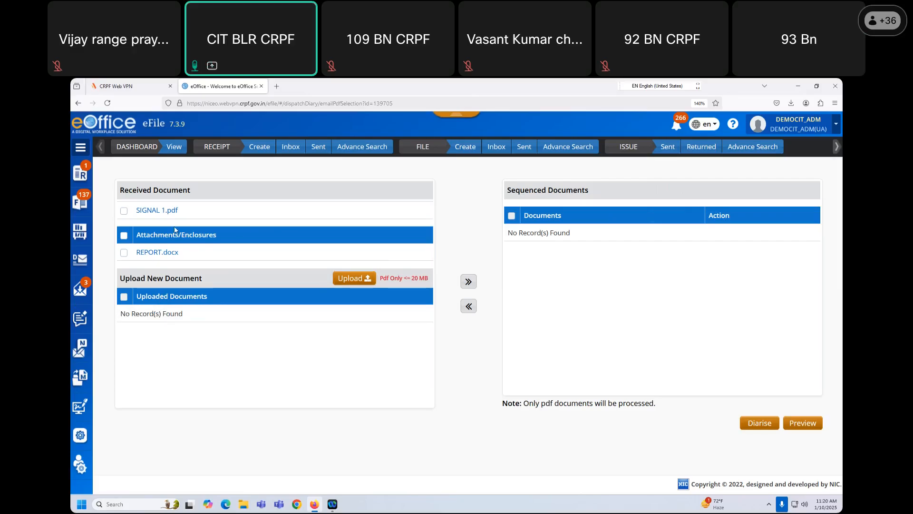
- Upload SIGNAL 1.pdf and then Draft.pdf to the letter's diarisation page
drag(150, 239, 137, 258)
click(205, 275)
click(366, 281)
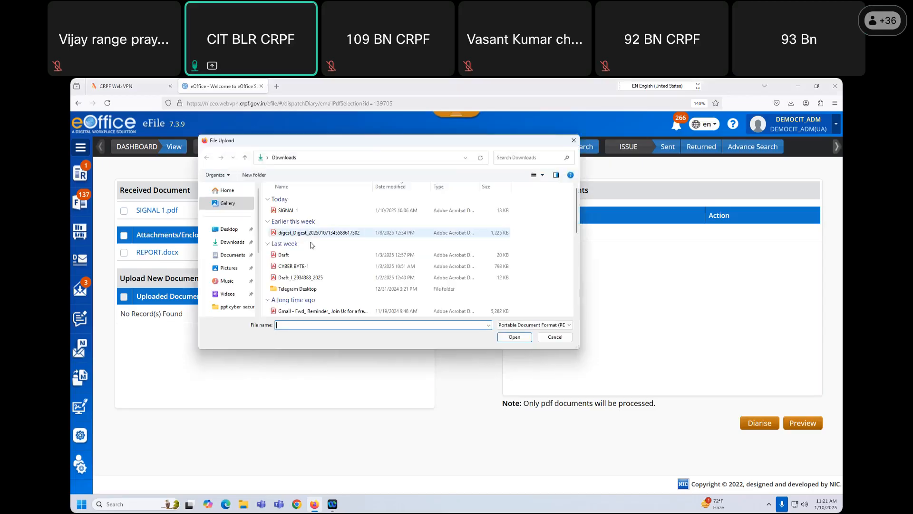
click(299, 211)
click(514, 336)
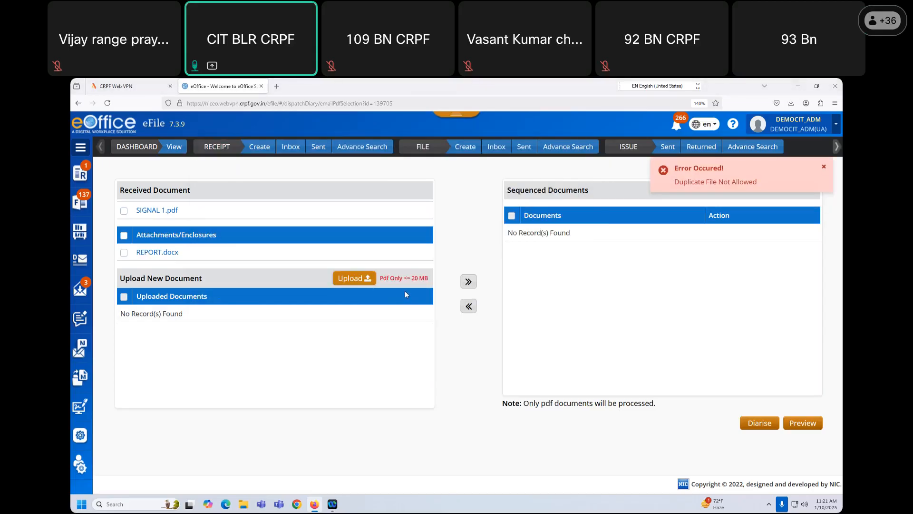
click(354, 278)
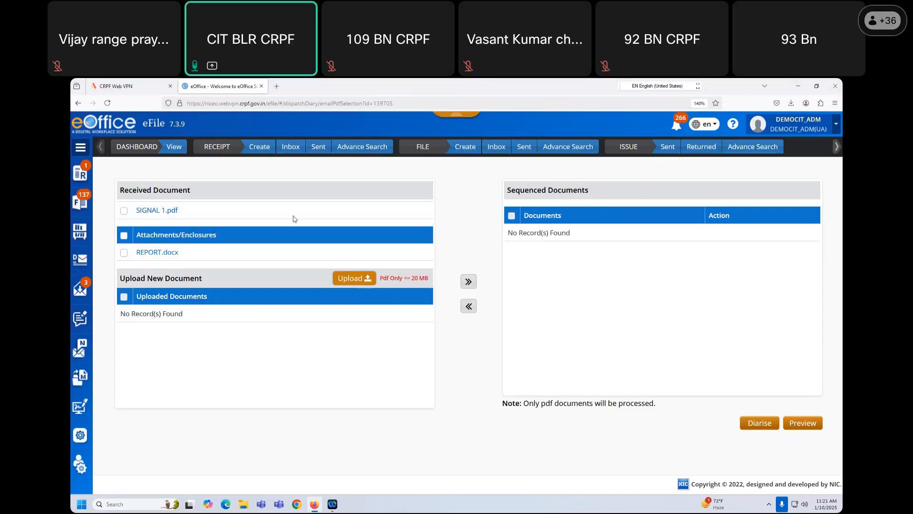
click(294, 255)
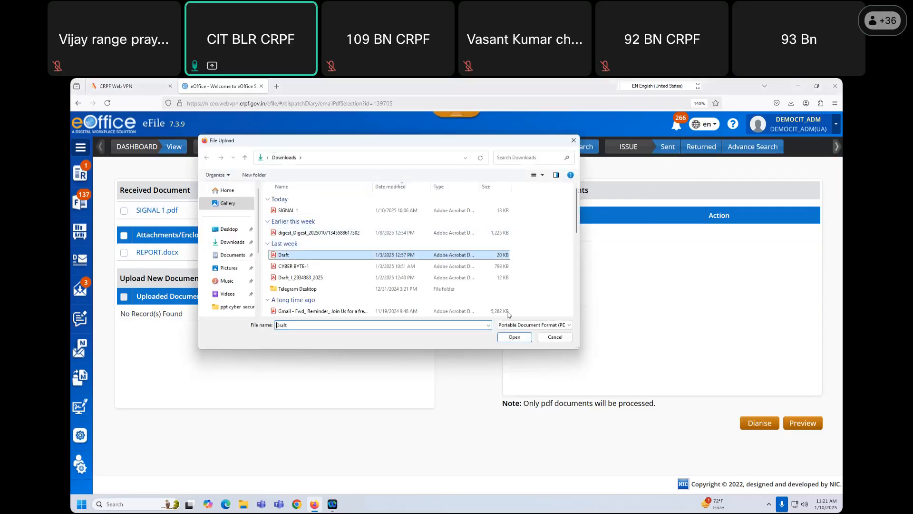
click(515, 338)
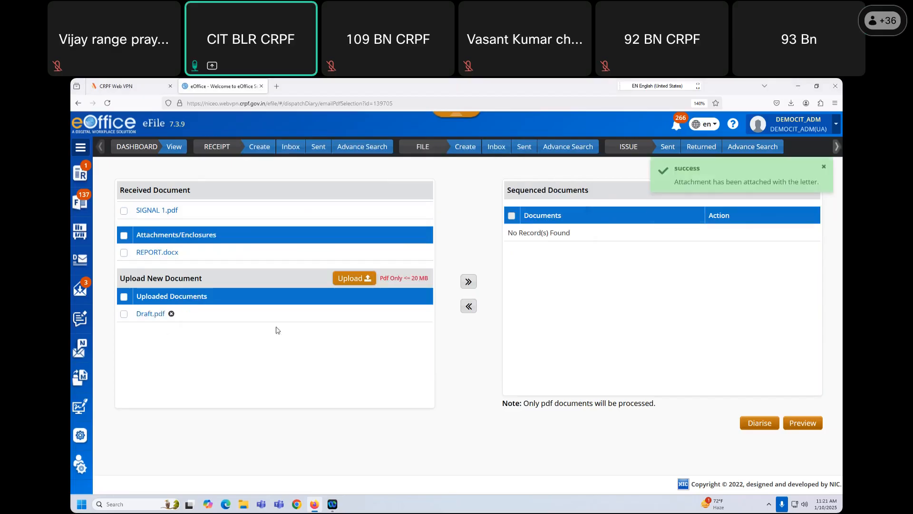
- Sequence SIGNAL 1.pdf followed by Draft.pdf, tick them, and proceed to diarise
click(124, 314)
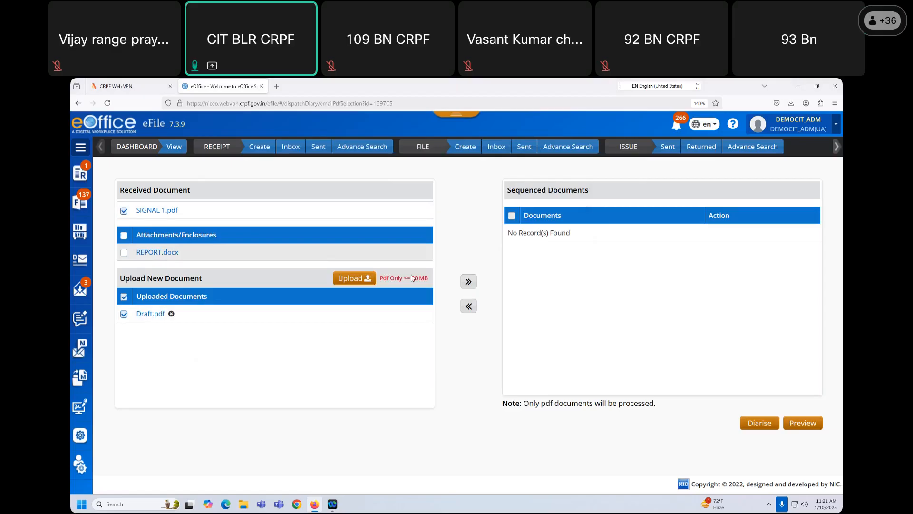
click(468, 282)
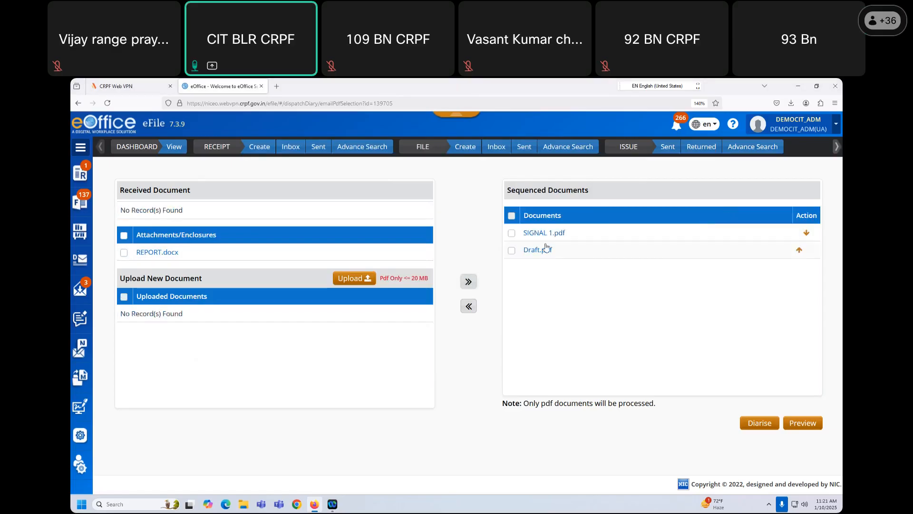
click(511, 233)
click(511, 250)
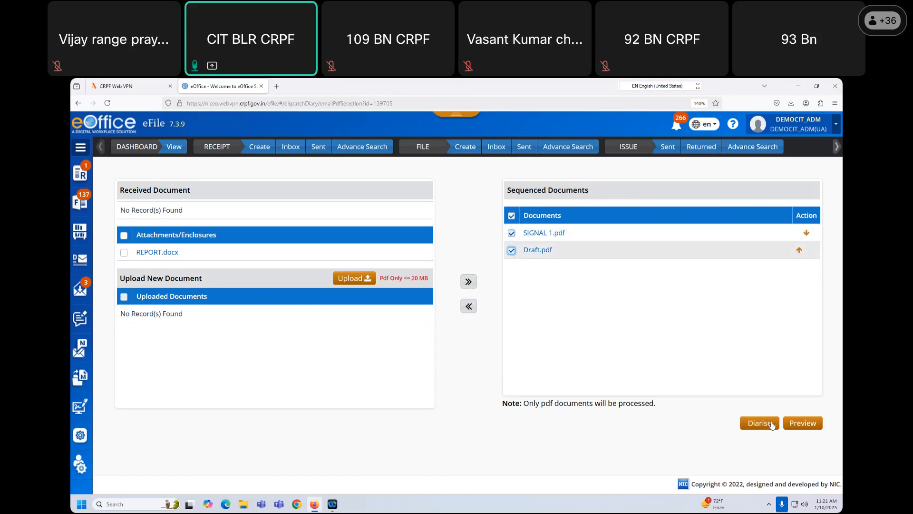
click(743, 422)
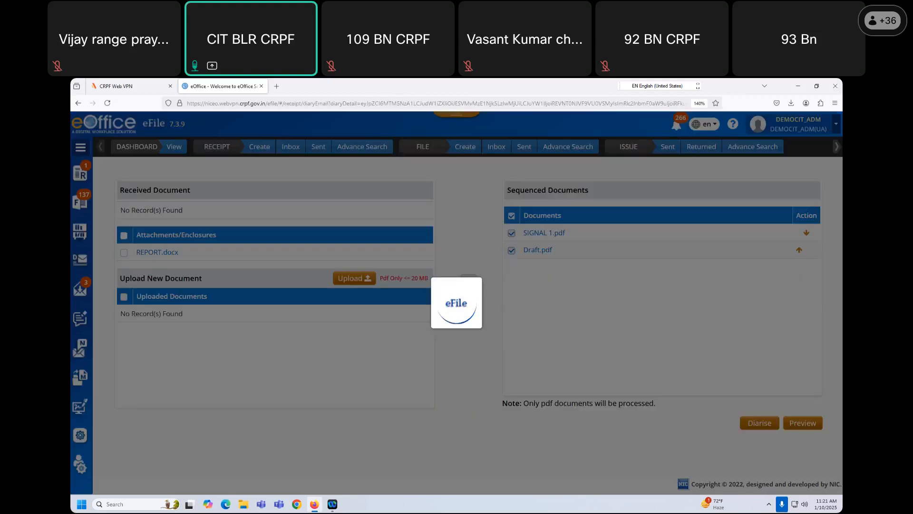
- Scroll the PDF preview down to the Draft page and back up to the Signal page
scroll(268, 318, down, 10)
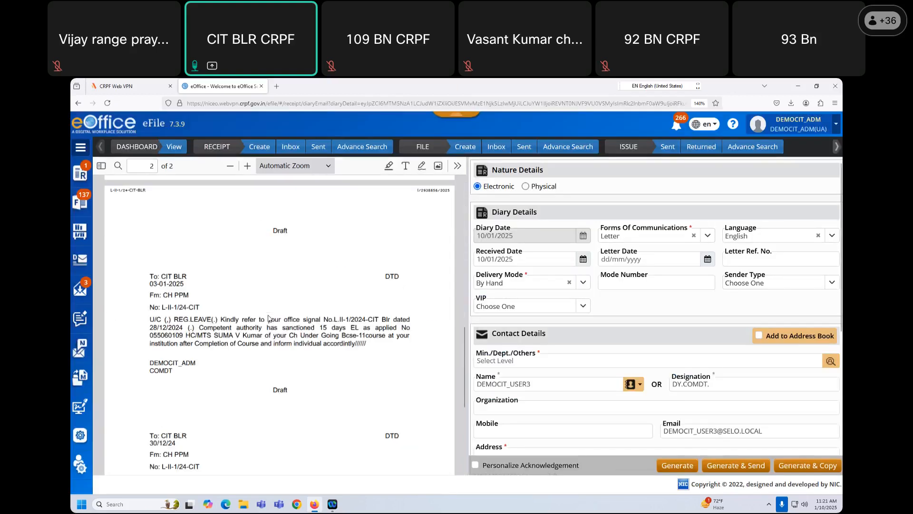
scroll(267, 318, up, 10)
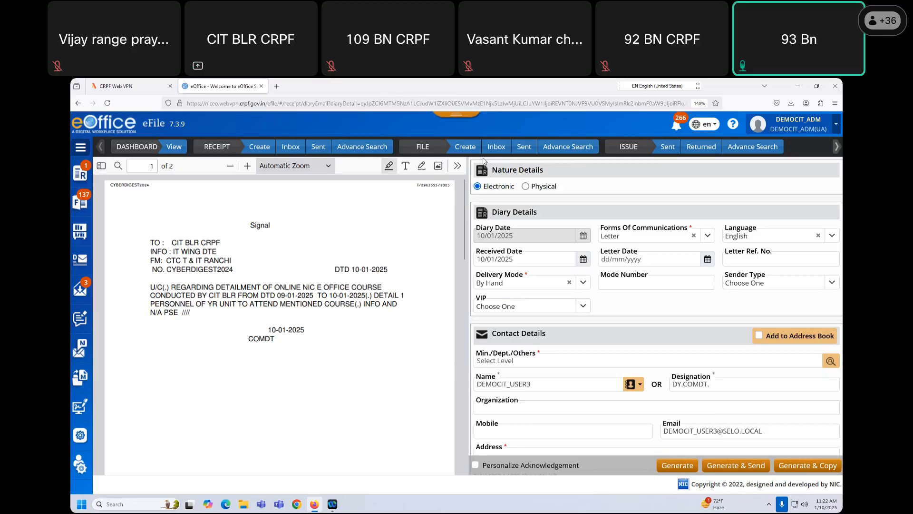
- Open CYBERDIGEST2024 from the file Inbox, dismiss the note-updated notification, and bring up its print page
click(497, 151)
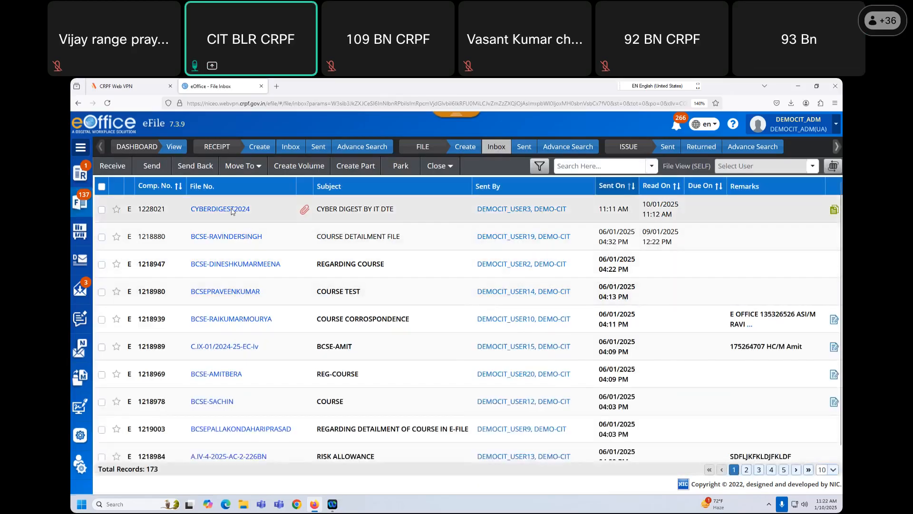
click(232, 209)
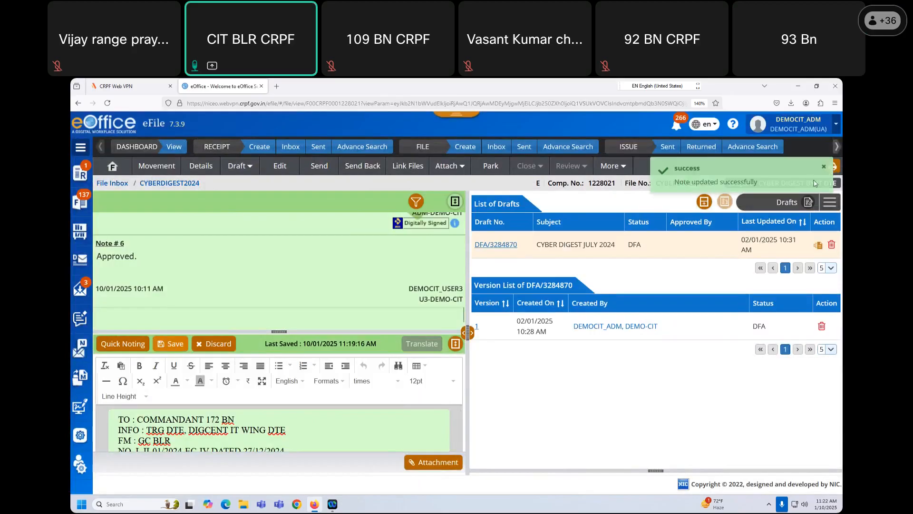
click(824, 167)
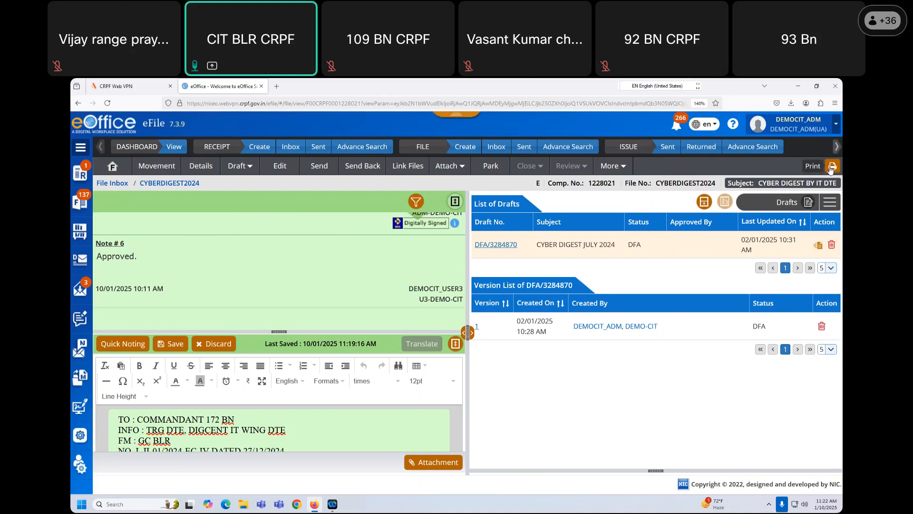
click(831, 169)
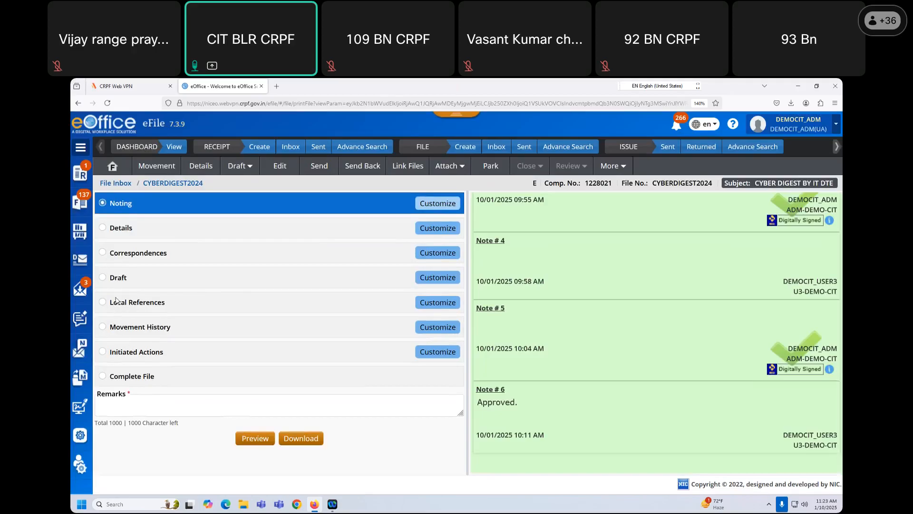
- Download Note # 1 of CYBERDIGEST2024 as a PDF with the remark 'required'
click(104, 252)
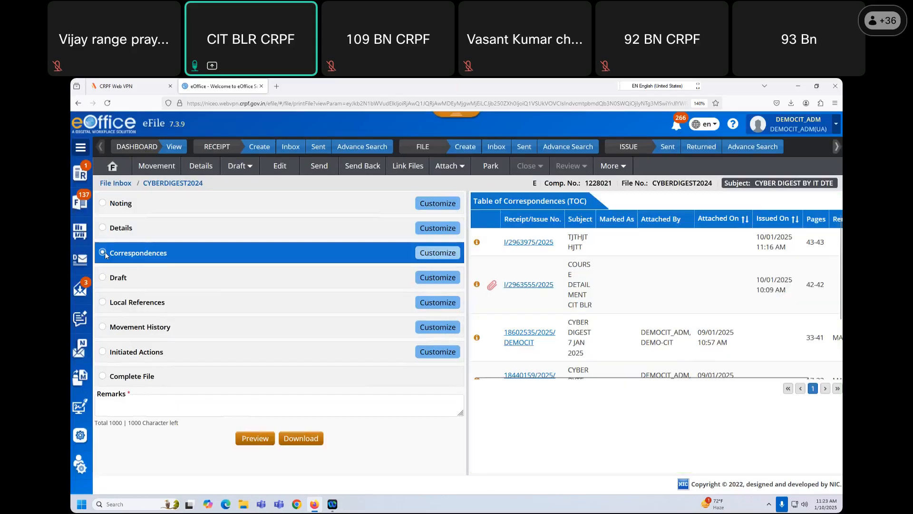
click(103, 203)
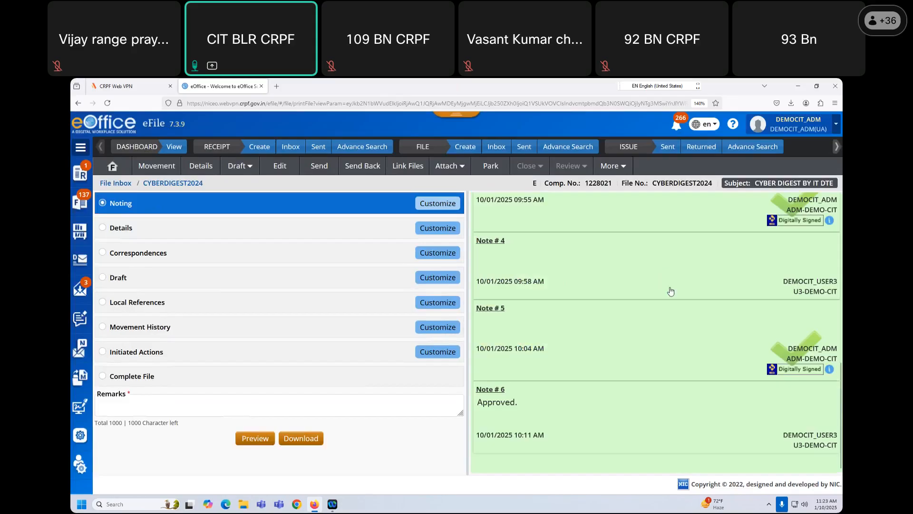
scroll(669, 286, up, 10)
scroll(619, 333, up, 2)
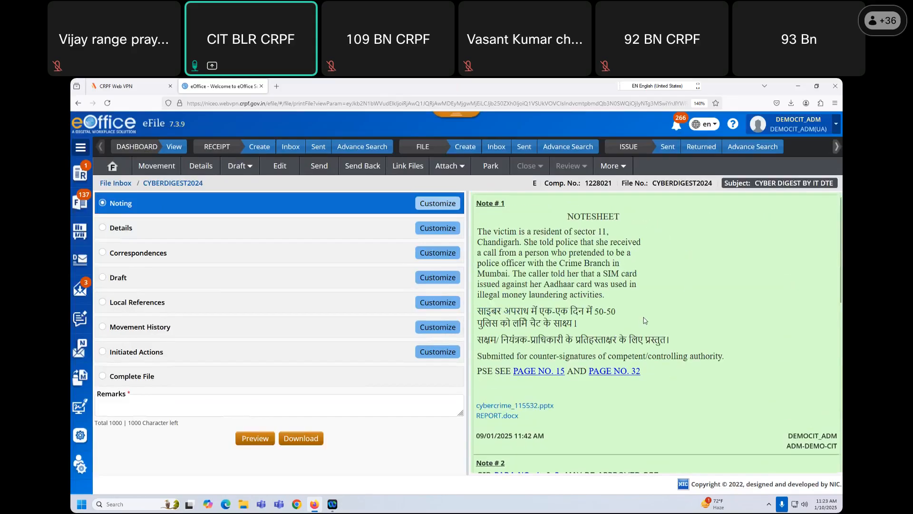
right_click(668, 317)
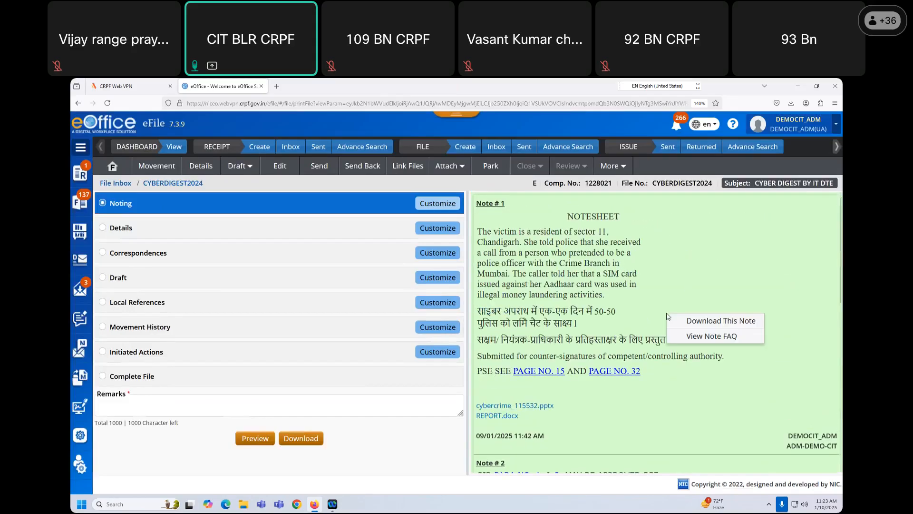
click(699, 324)
click(418, 172)
text(requi)
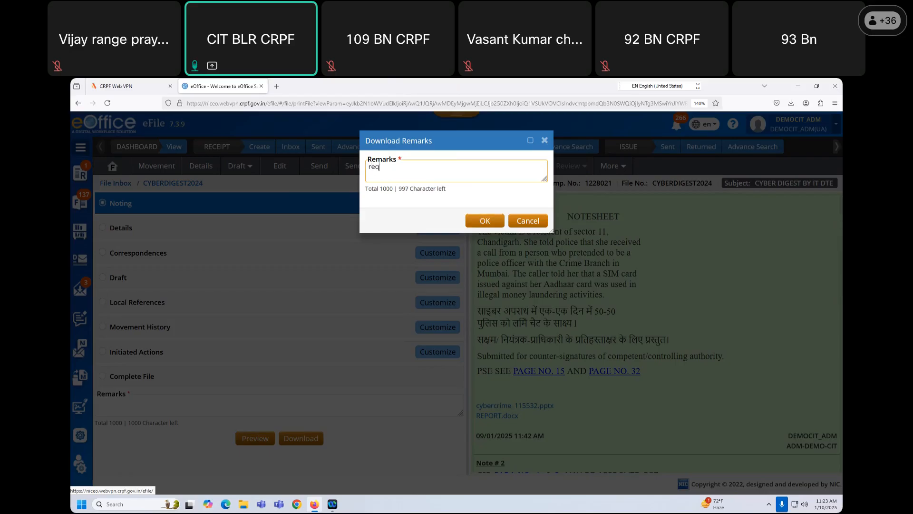
text(red)
click(490, 220)
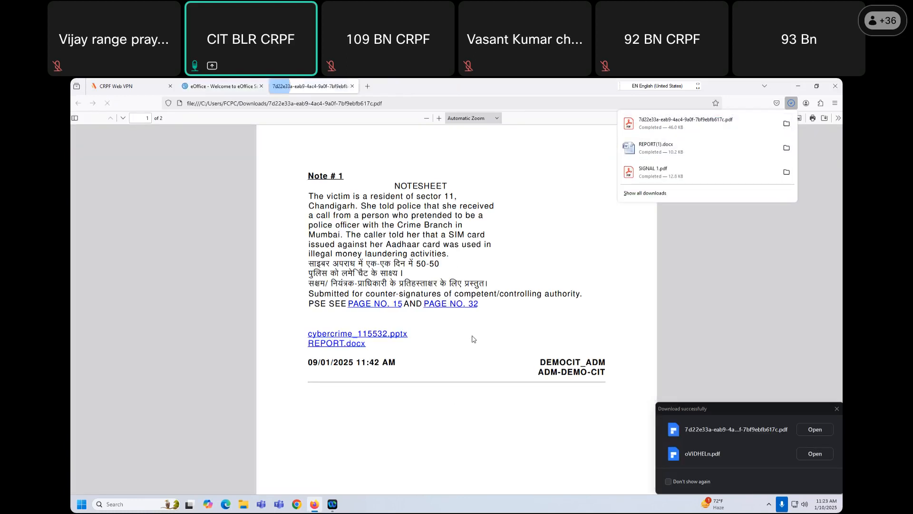
- Skim the Note # 1 PDF, then close the downloads panel and the PDF tab
scroll(483, 338, down, 2)
scroll(474, 329, up, 2)
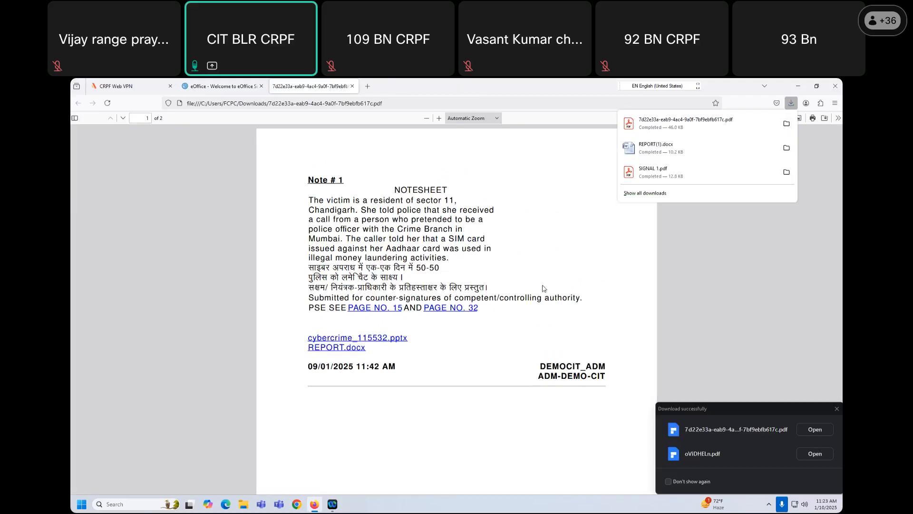
click(352, 86)
click(352, 86)
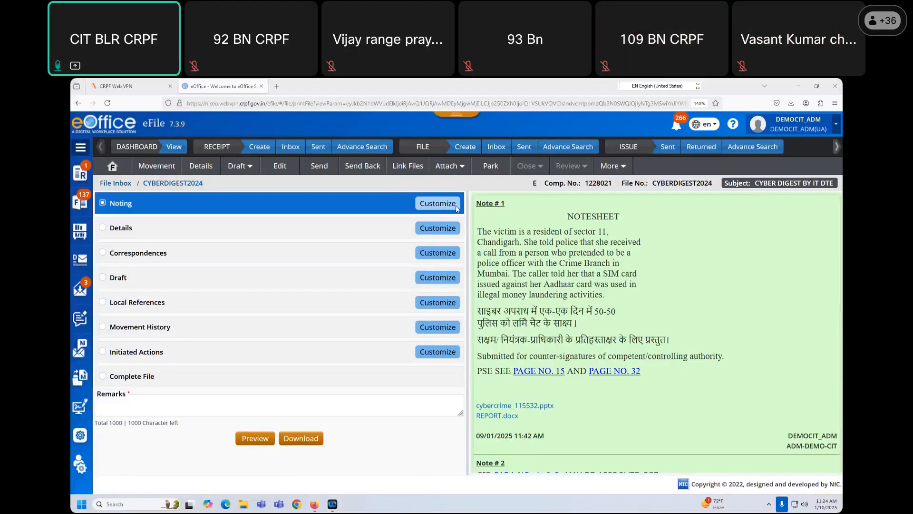
- Link ONLINENICEOFFICE2025 to CYBERDIGEST2024 with the remark 'link filre' and open the linked file
click(405, 166)
click(405, 166)
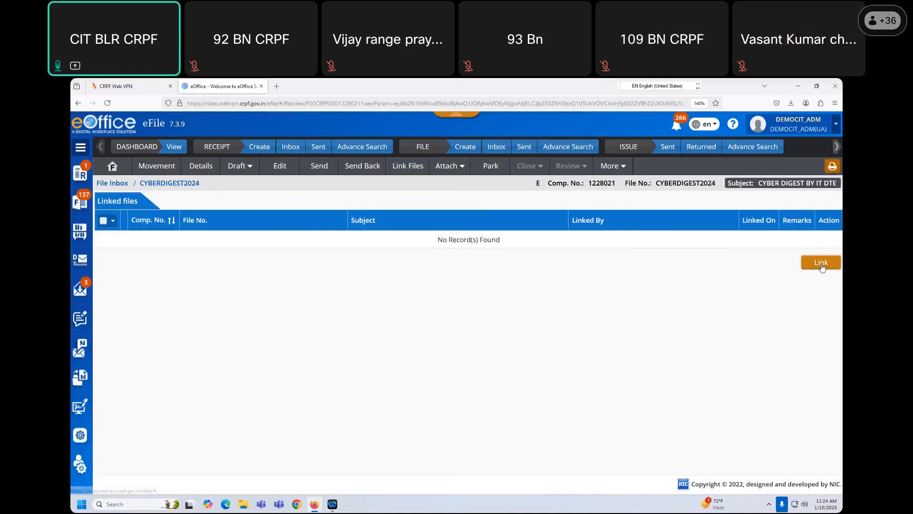
click(821, 263)
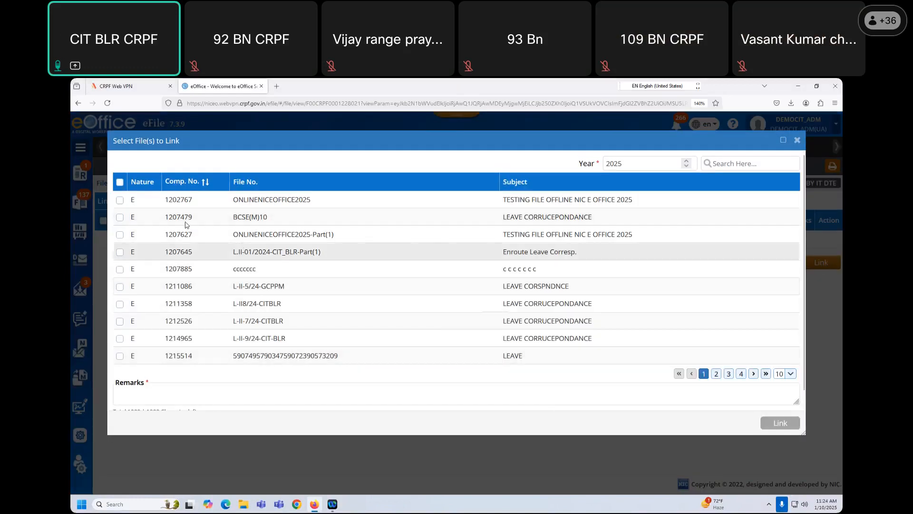
click(121, 200)
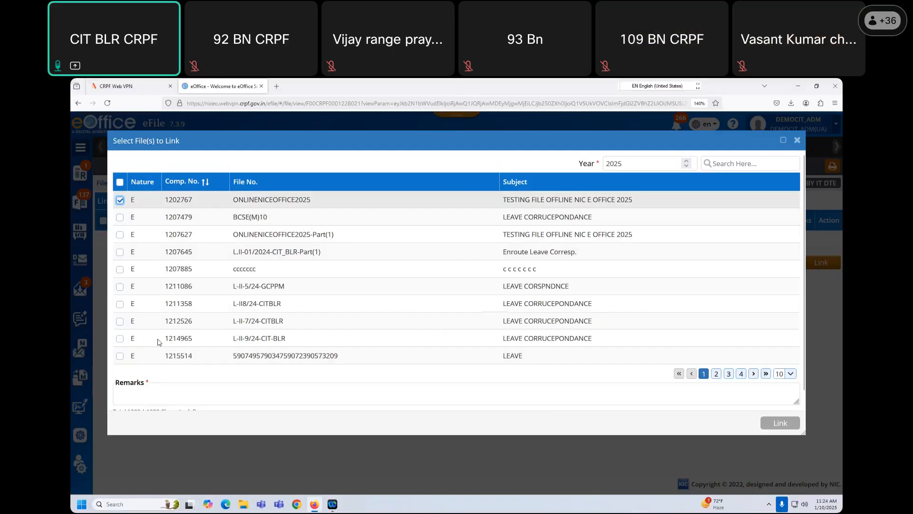
click(160, 389)
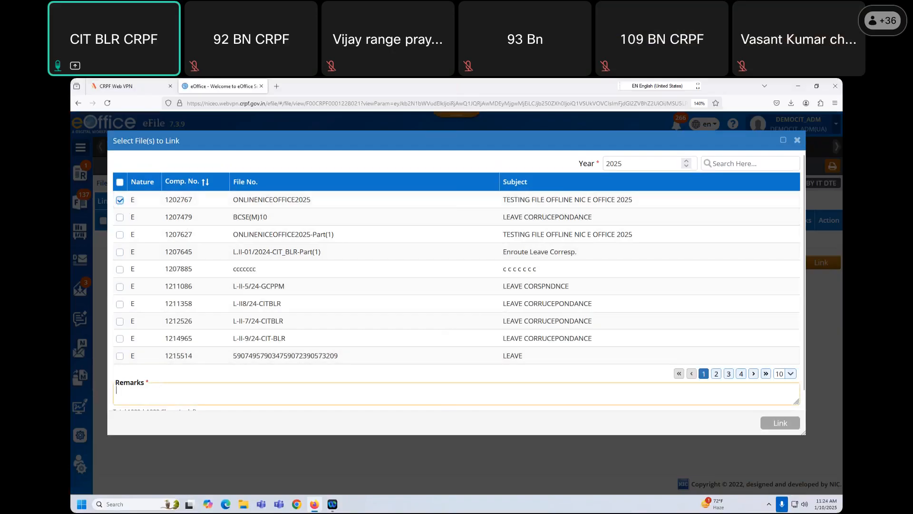
text(link f)
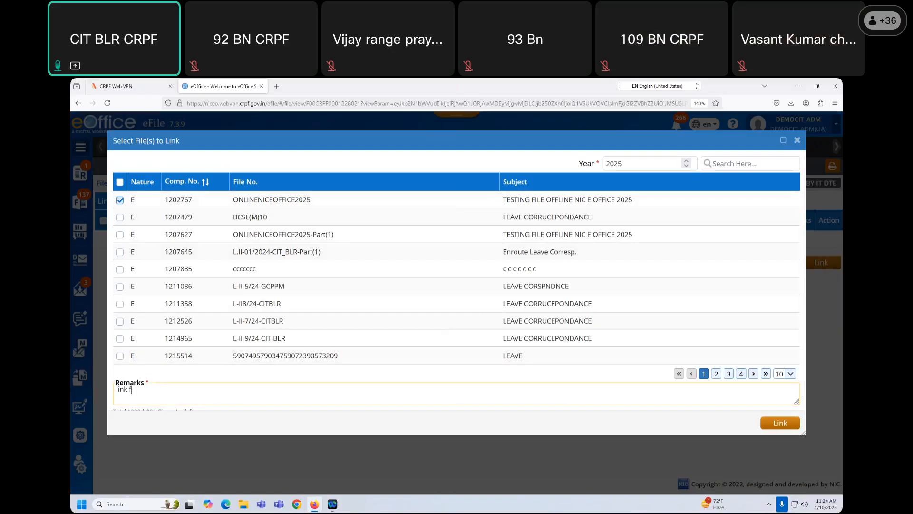
text(ilr)
text(e)
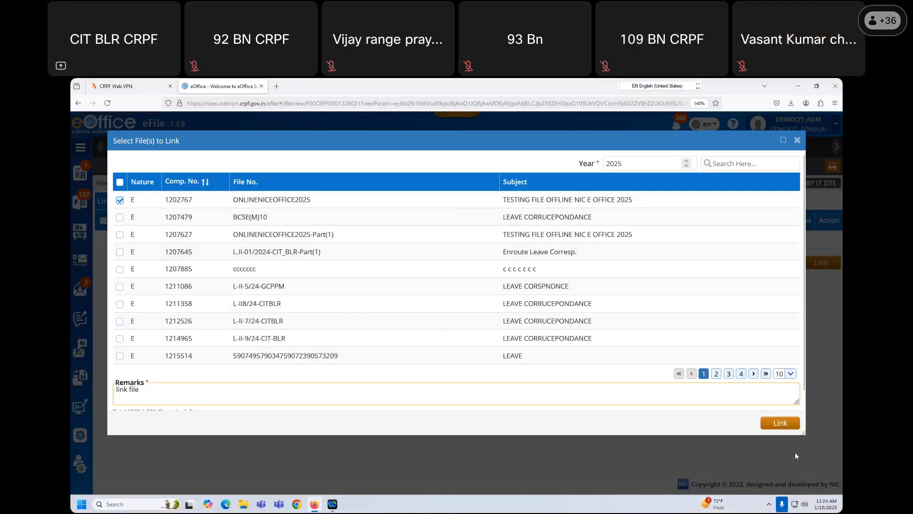
click(780, 423)
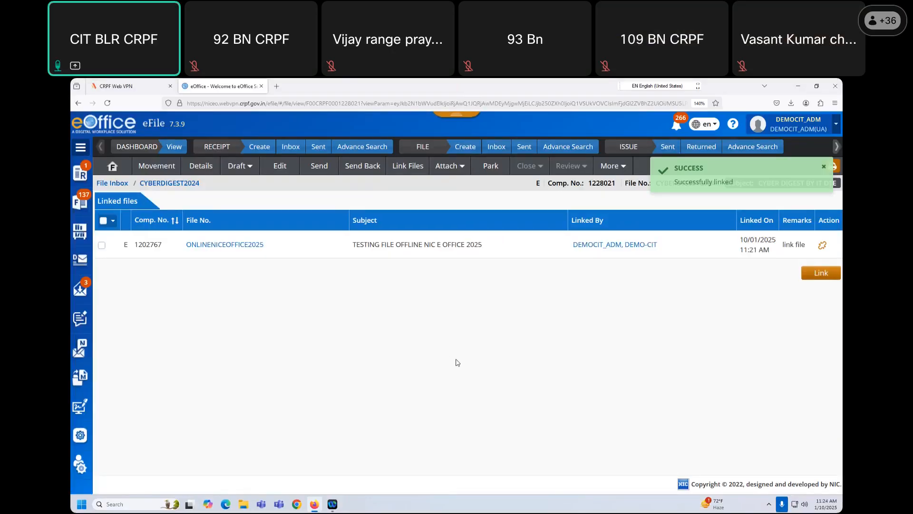
click(246, 247)
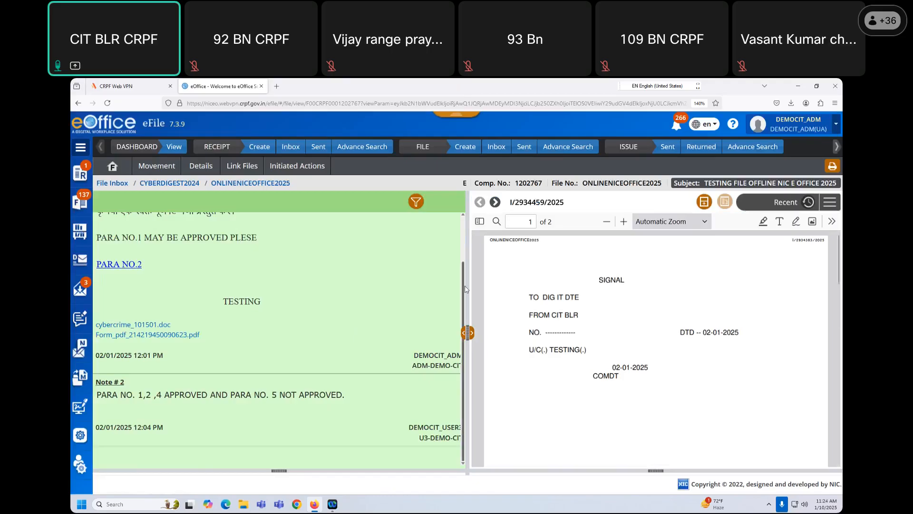
- Scroll through ONLINENICEOFFICE2025's notes and signal PDF, then check its movement history
drag(462, 317, 464, 260)
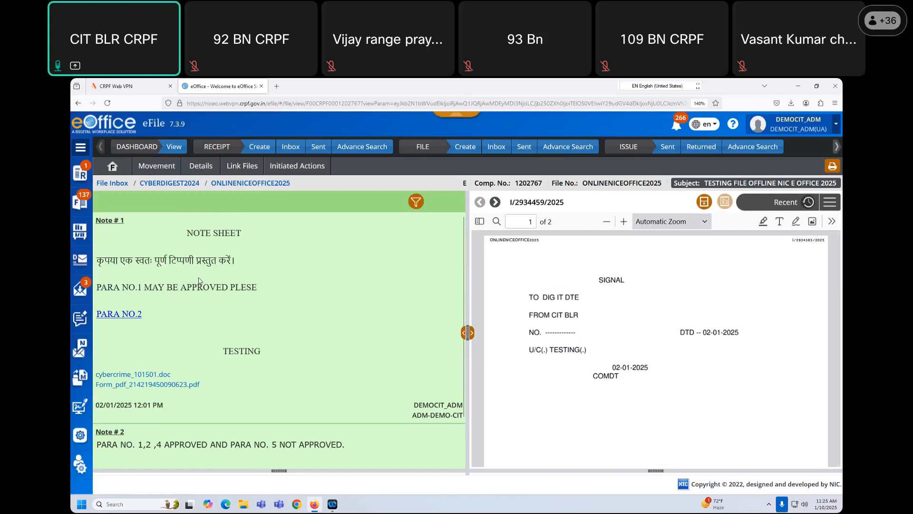
scroll(200, 281, down, 1)
scroll(668, 334, down, 3)
scroll(668, 335, up, 3)
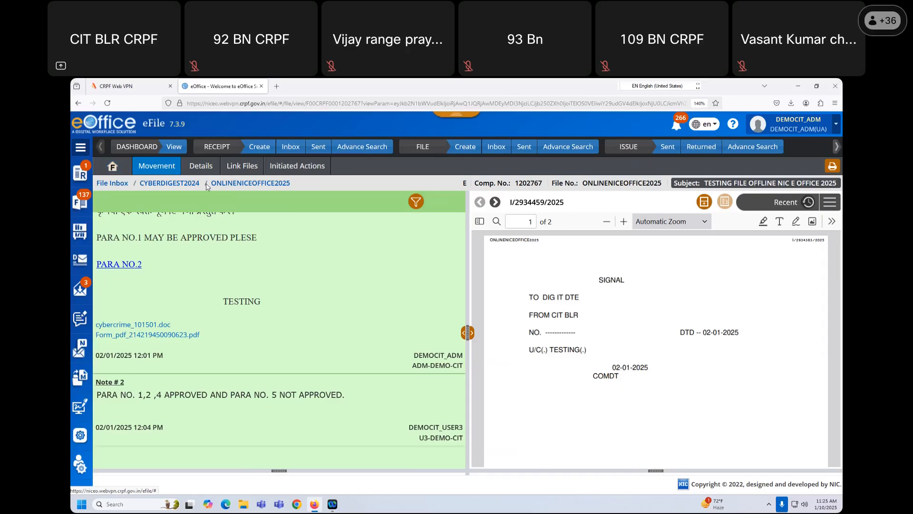
click(173, 167)
click(177, 172)
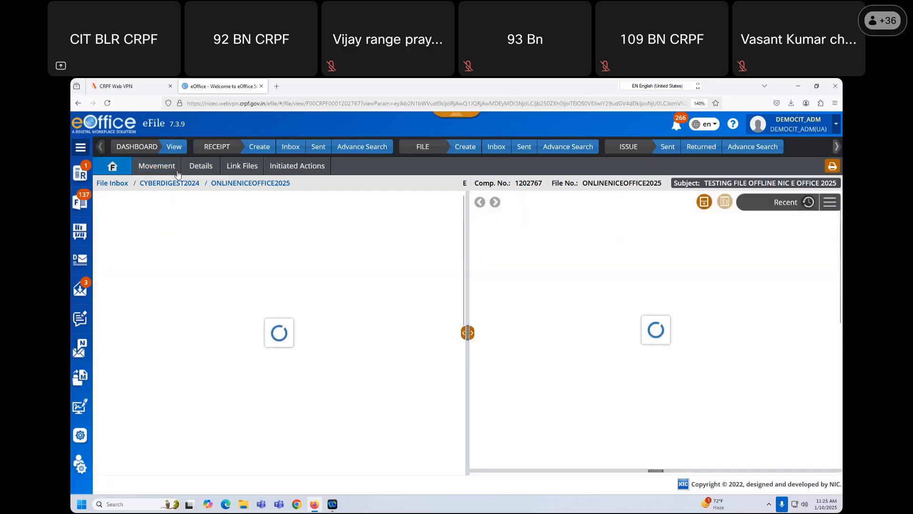